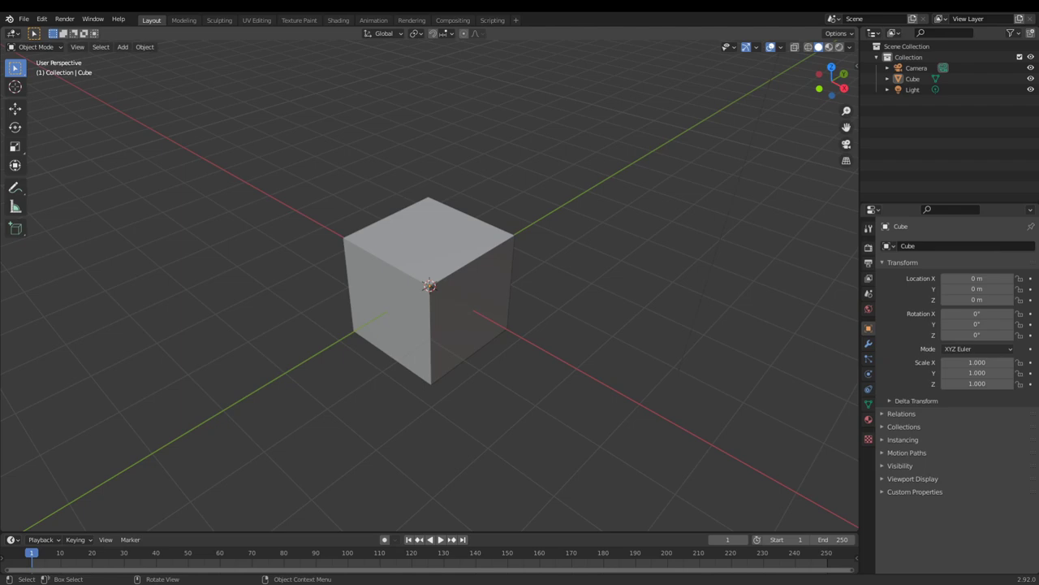
middle_drag(382, 439, 417, 438)
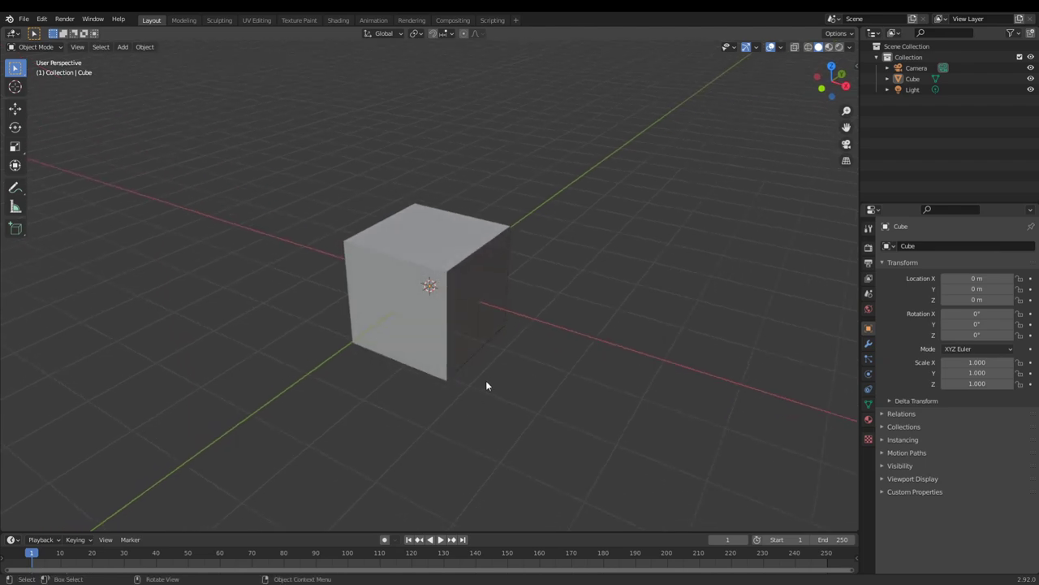
middle_drag(504, 362, 546, 348)
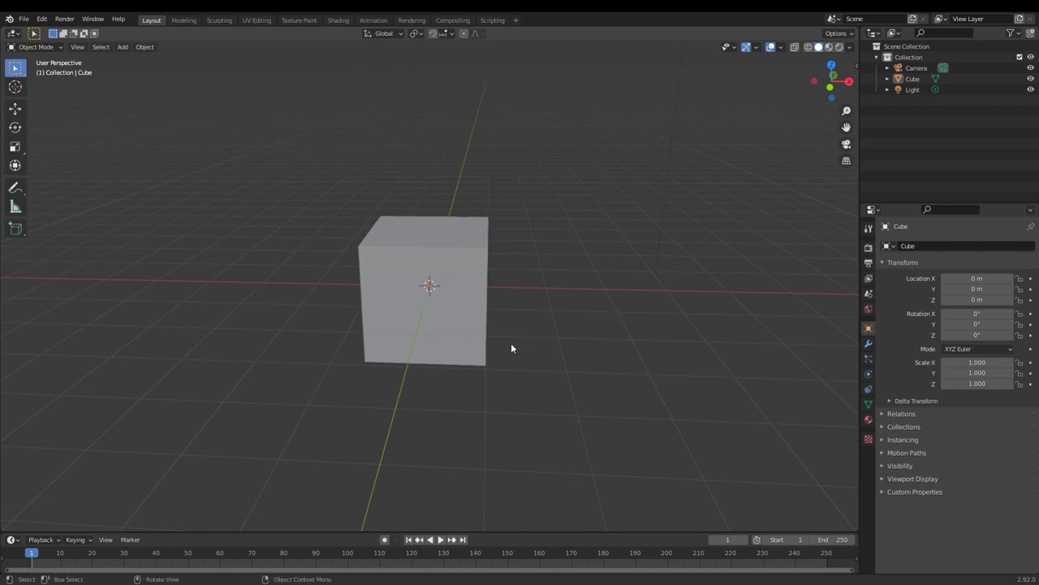
middle_drag(506, 351, 511, 349)
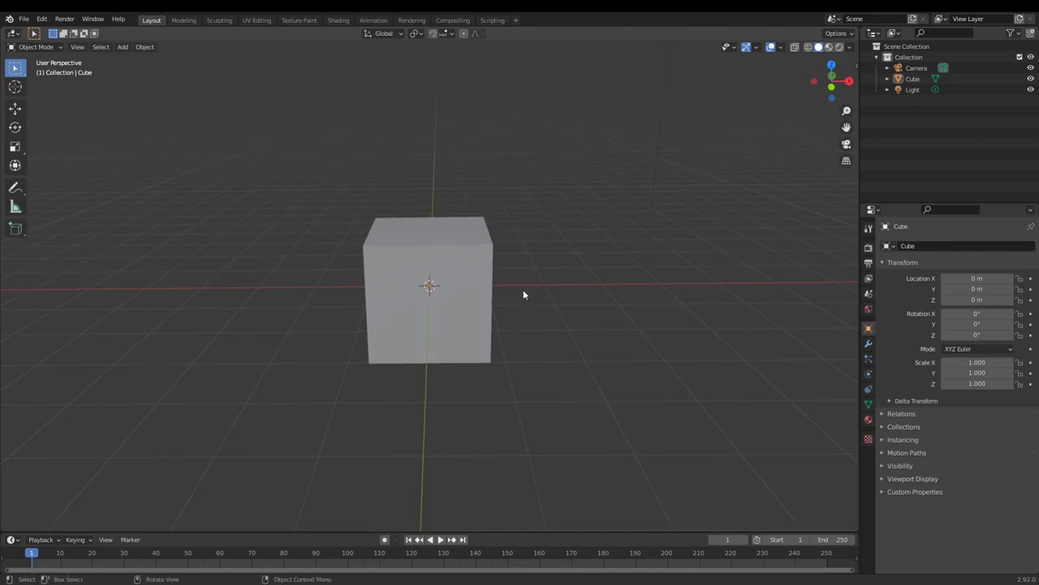
- Select the default cube and delete it from the scene
click(484, 295)
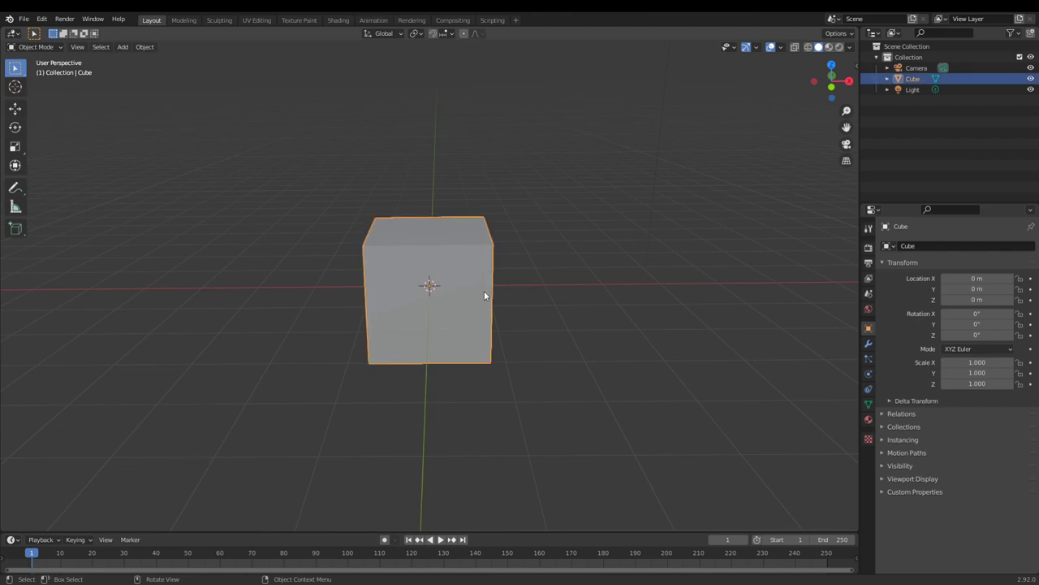
middle_drag(538, 297, 475, 302)
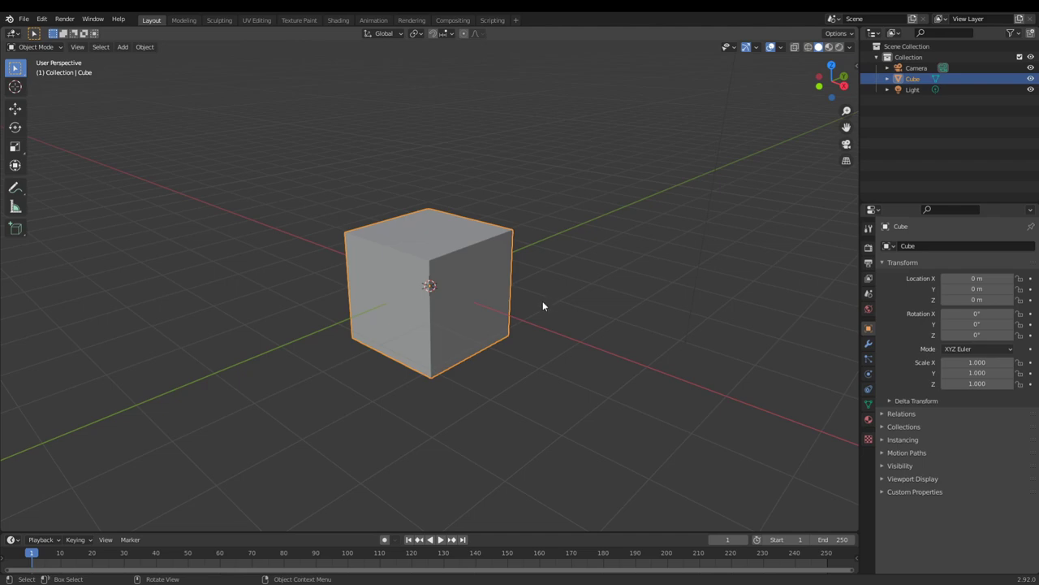
middle_drag(542, 301, 543, 317)
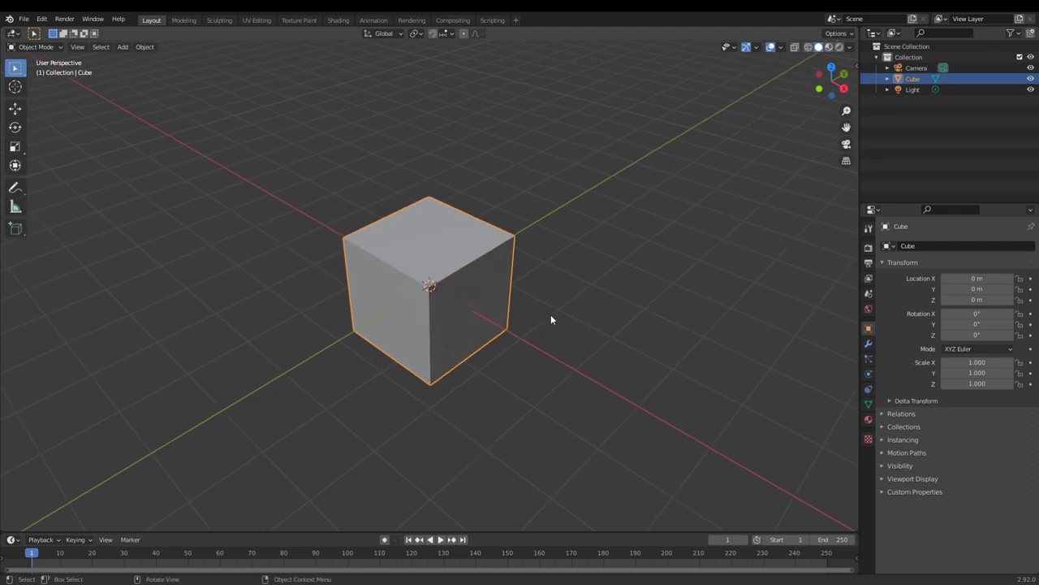
middle_drag(547, 316, 552, 313)
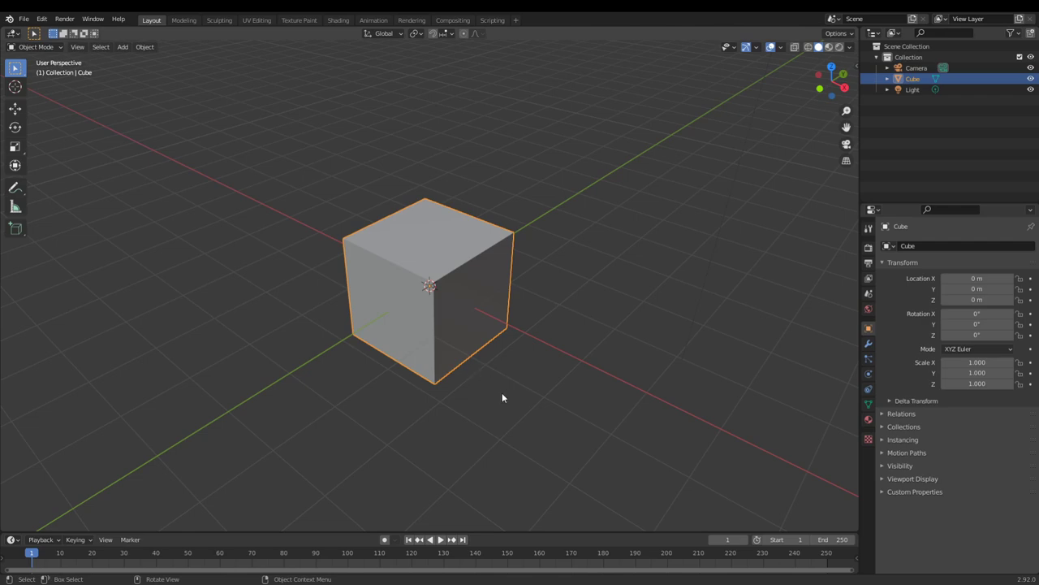
middle_drag(502, 392, 427, 380)
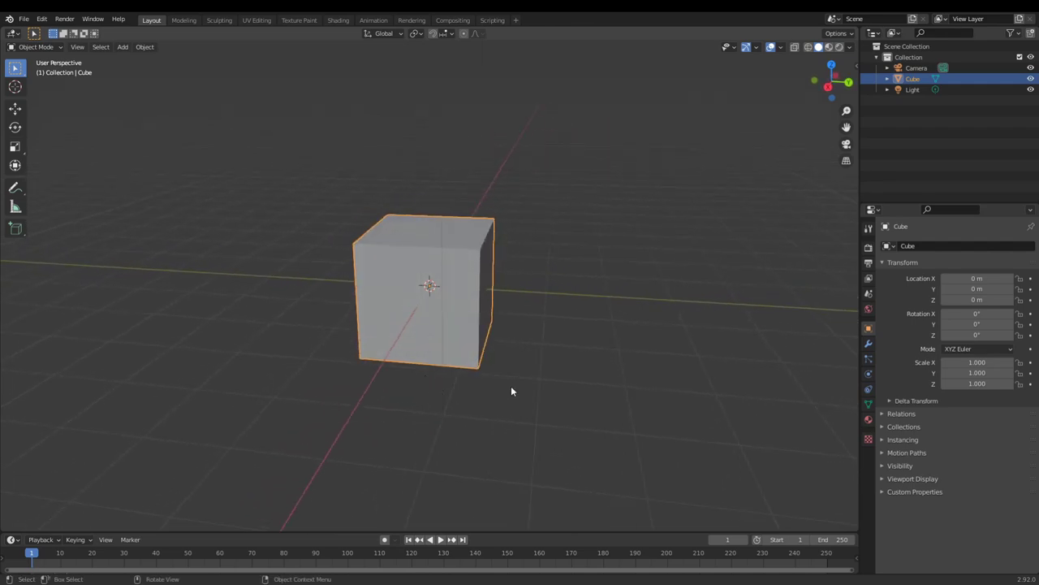
middle_drag(513, 390, 736, 334)
key(Delete)
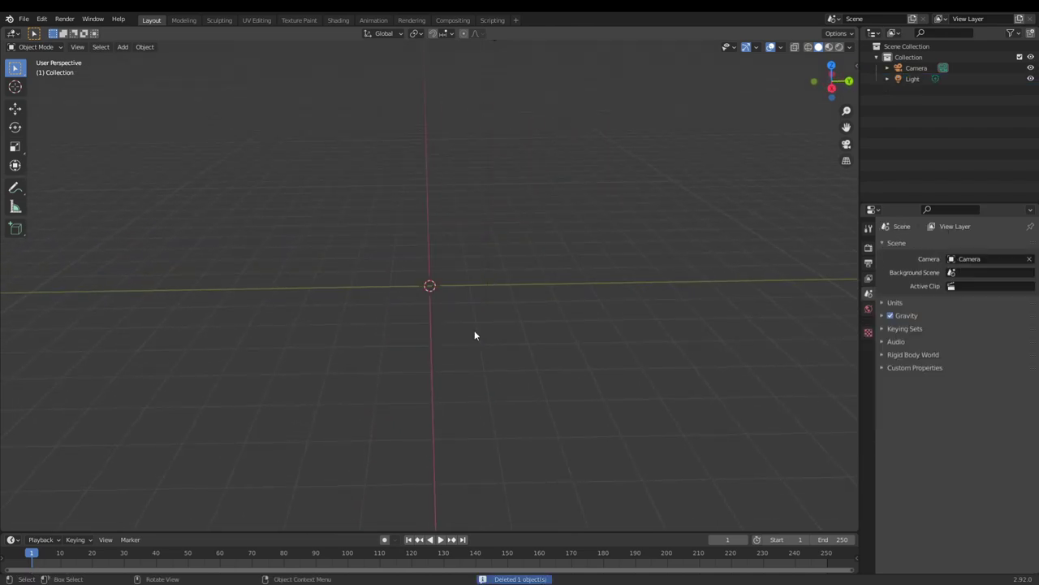
- Add a cylinder mesh at the world origin with 128 vertices
key(shift+a)
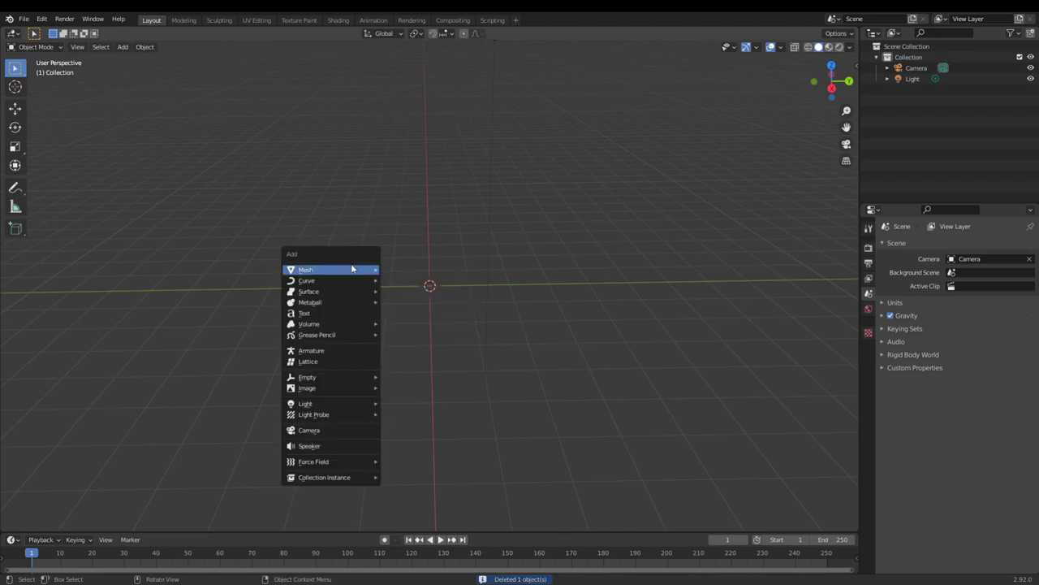
mouse_move(351, 270)
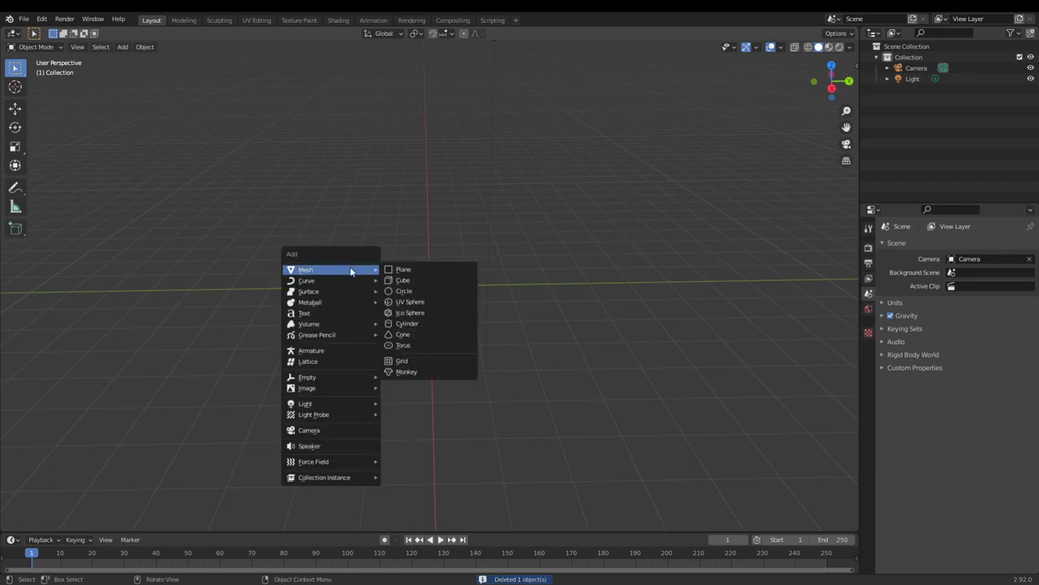
click(418, 324)
scroll(130, 471, down, 3)
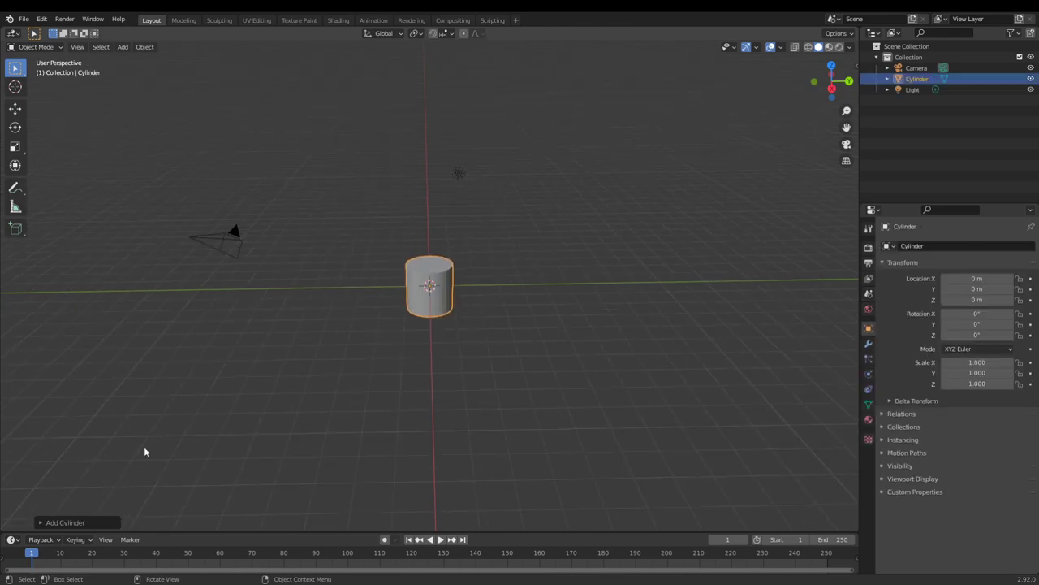
click(87, 521)
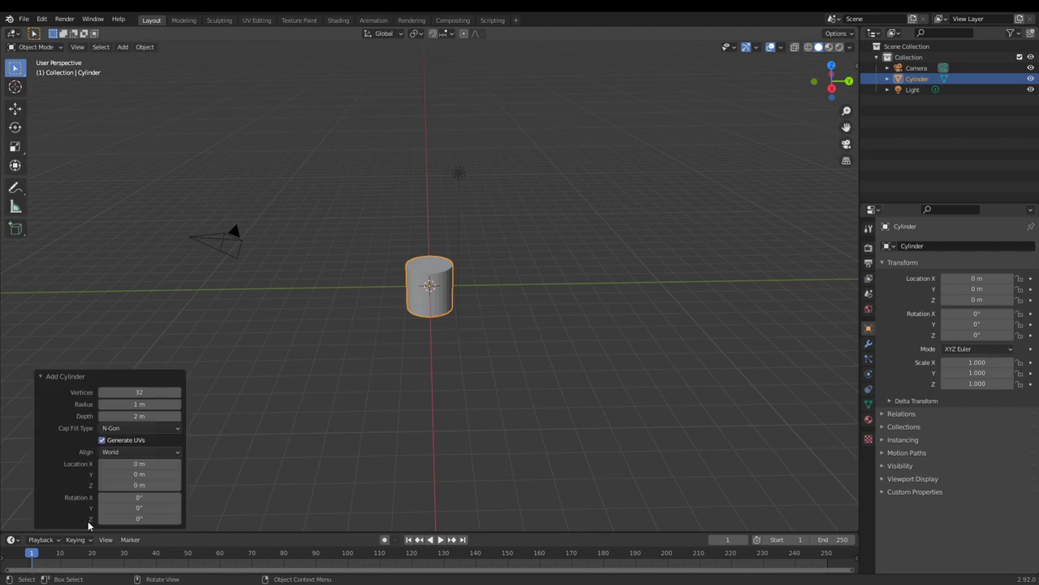
click(143, 392)
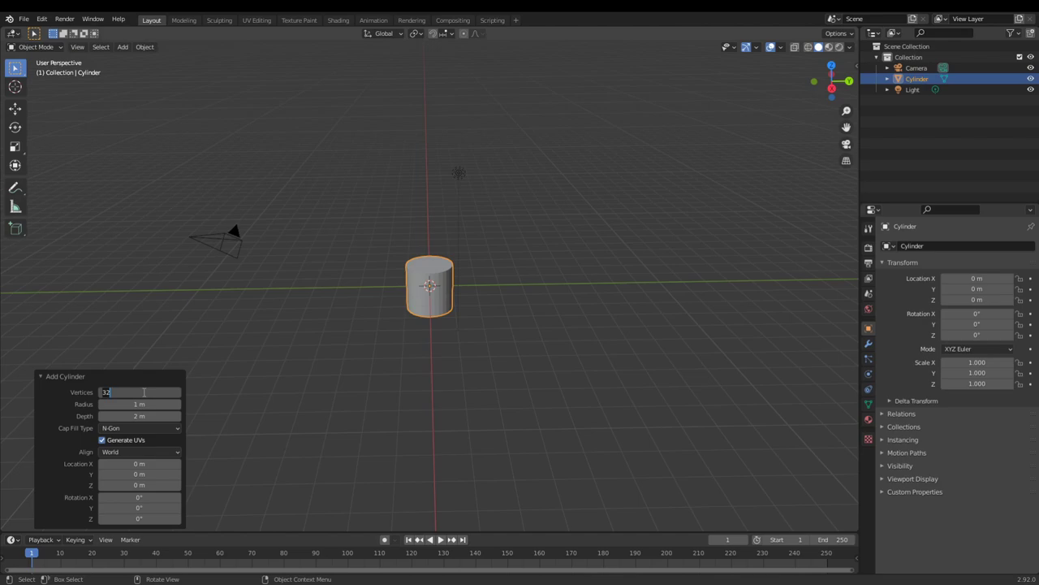
text(128)
key(Return)
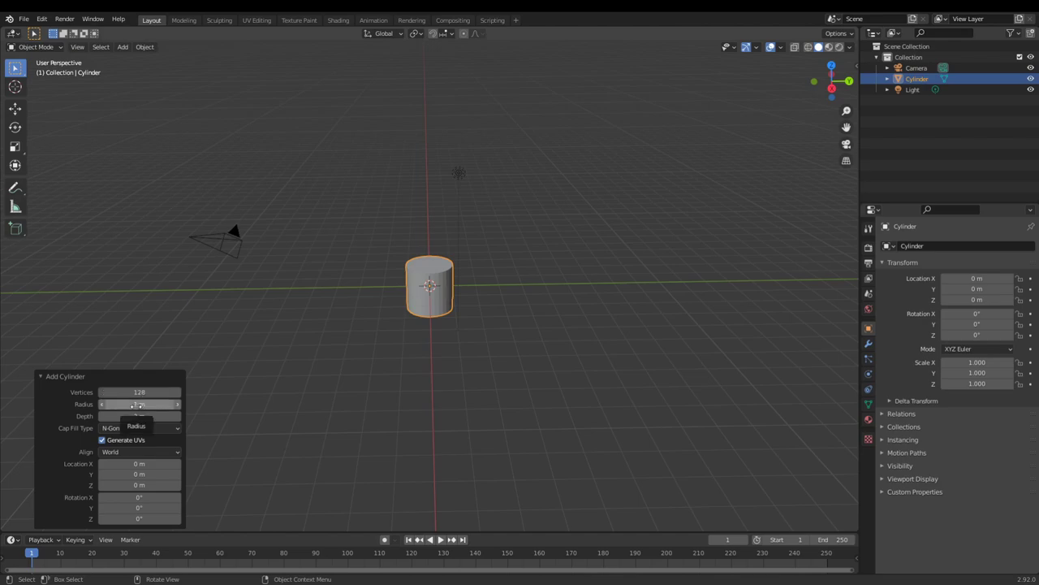
- Set the new cylinder's radius to 4.5 m and its depth to 1.814 m
click(137, 405)
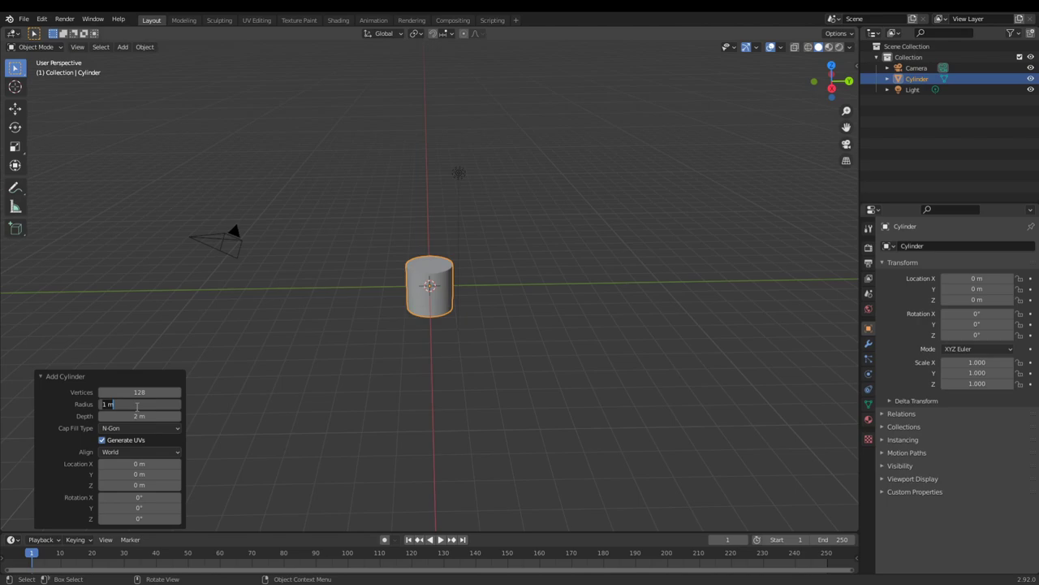
text(4.5)
click(142, 416)
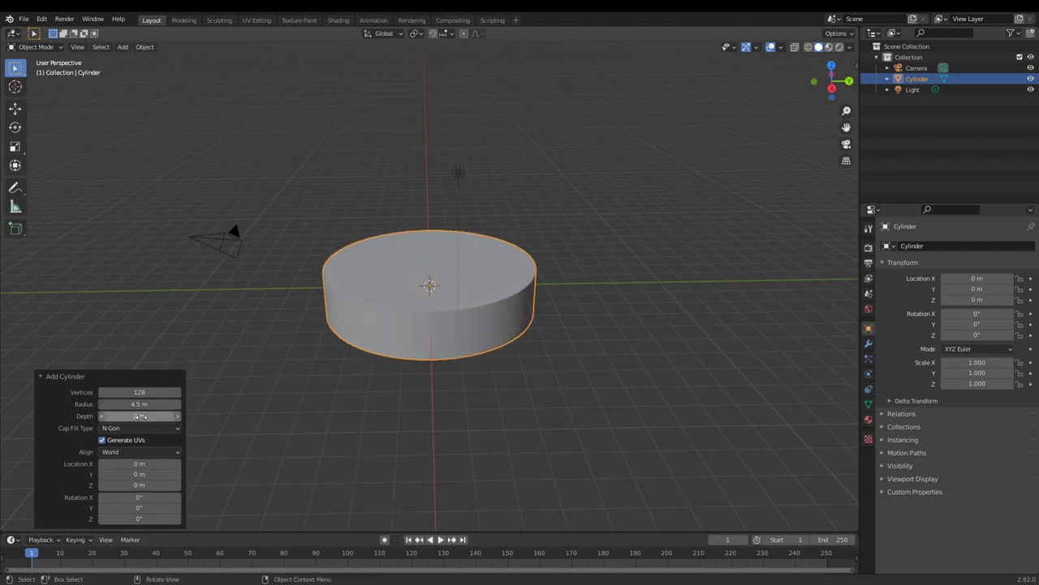
click(141, 416)
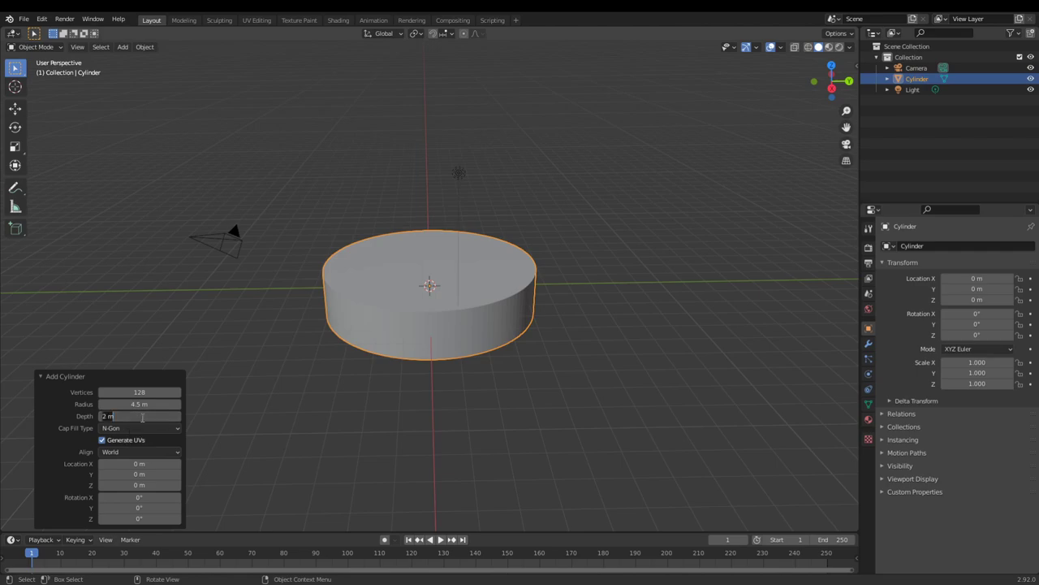
text(1.813)
key(BackSpace)
text(4)
key(Return)
middle_drag(488, 455, 487, 403)
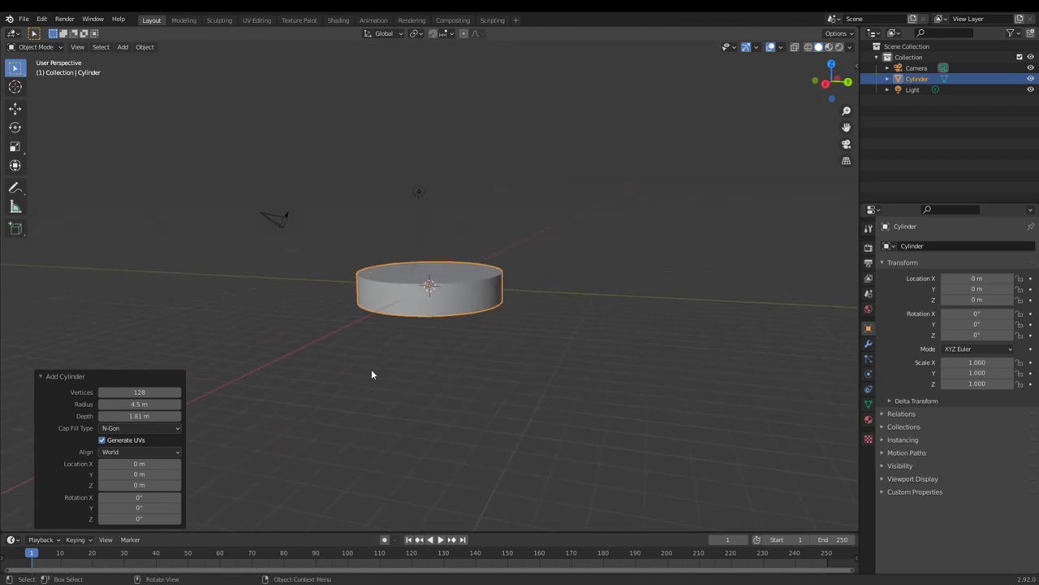
scroll(435, 356, down, 5)
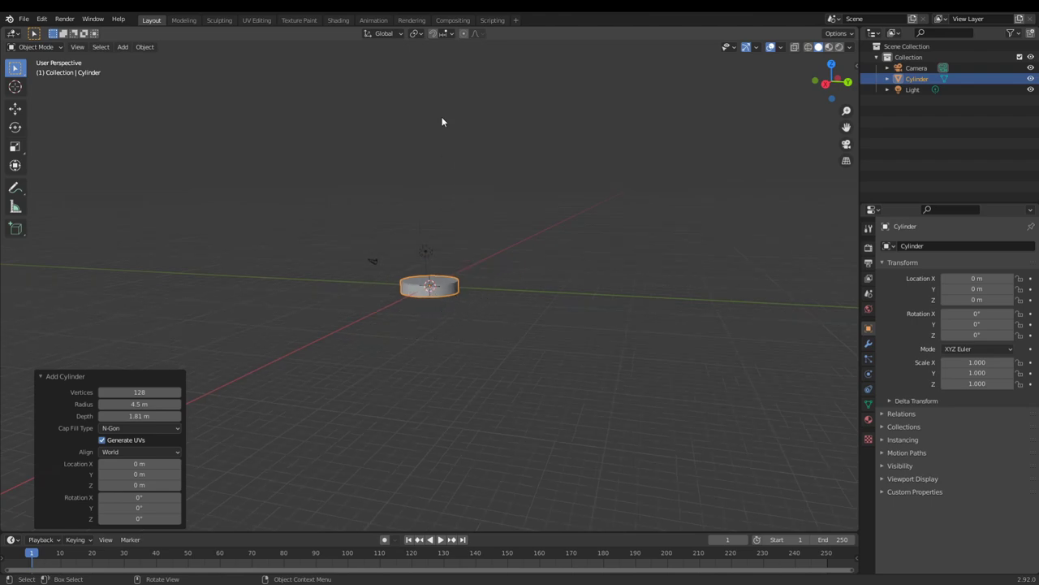
scroll(441, 139, down, 1)
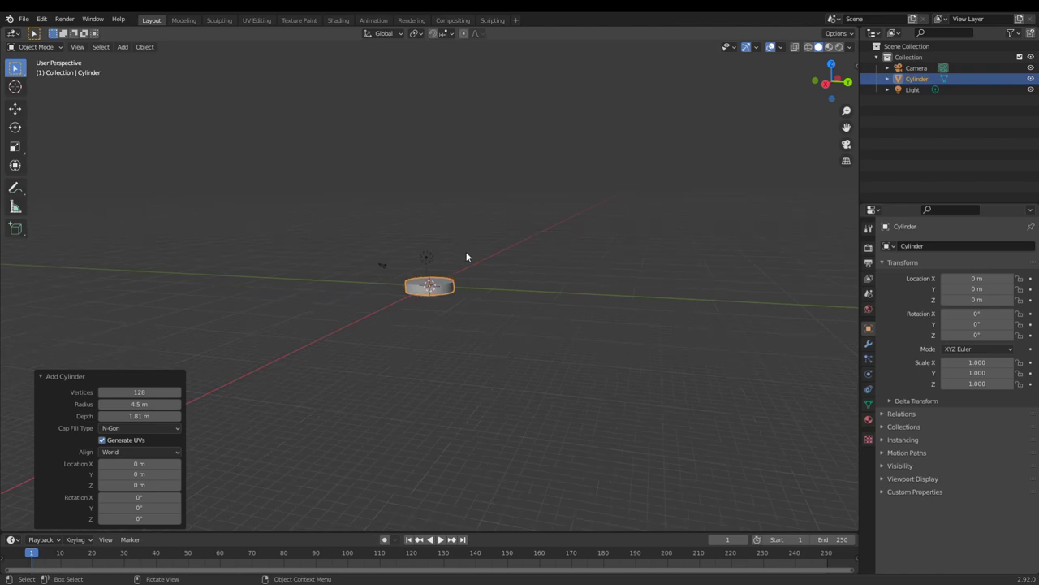
scroll(476, 297, up, 5)
scroll(468, 304, up, 4)
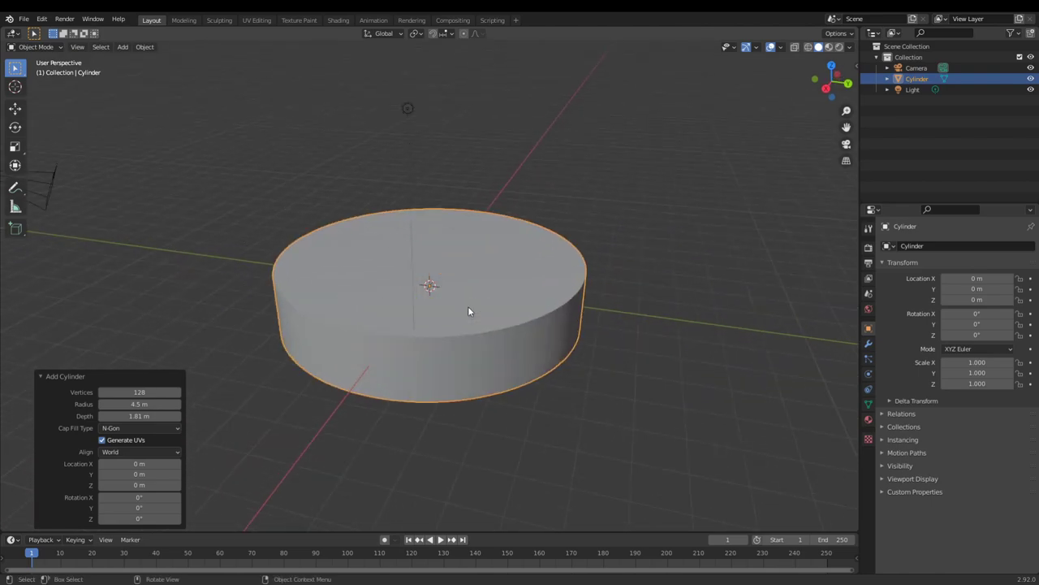
middle_drag(459, 336, 458, 424)
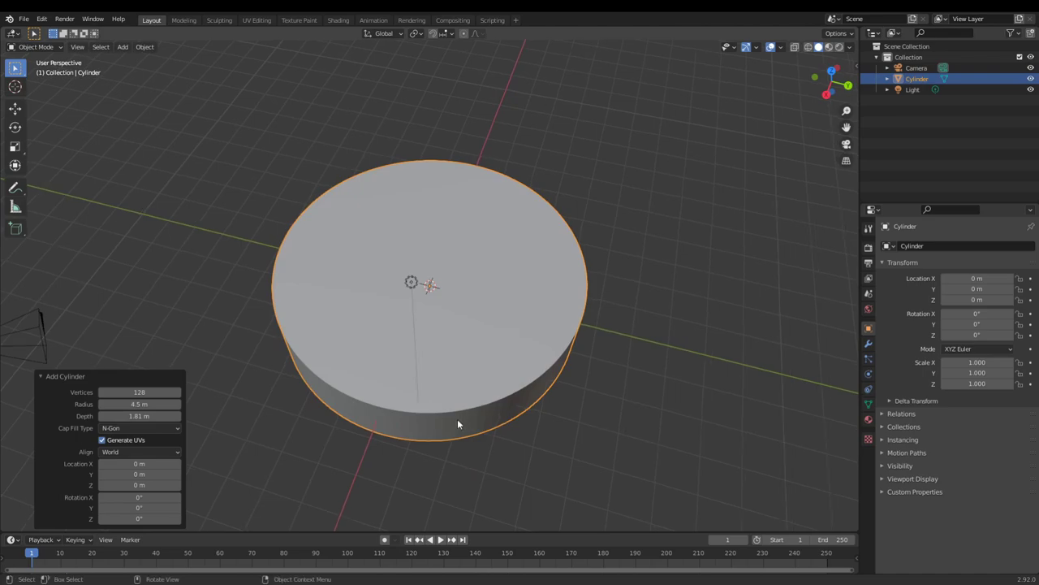
middle_drag(493, 460, 483, 403)
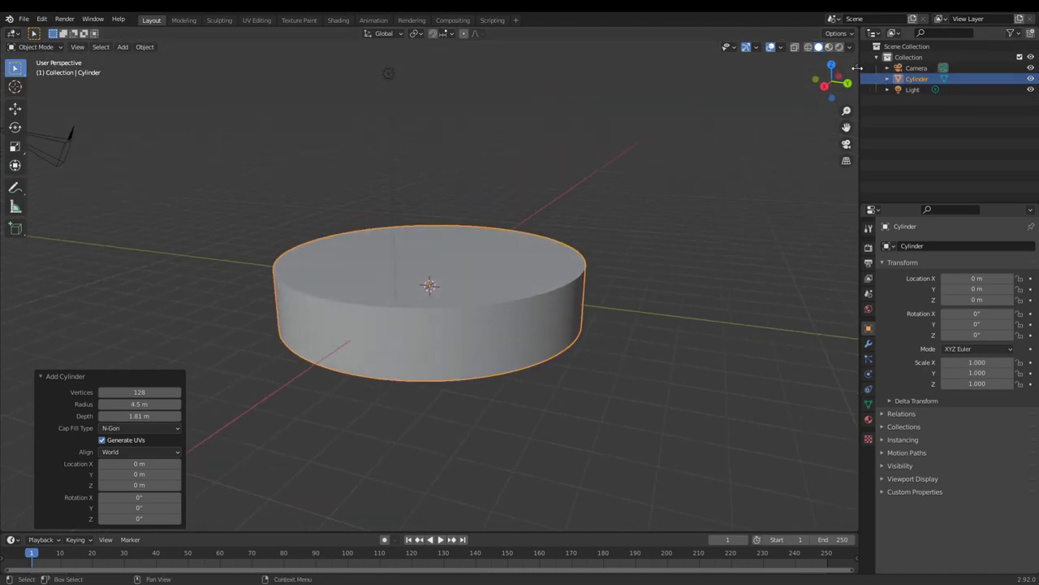
- Set the 3D viewport's clip end distance to 100000 m and hide the view settings again
drag(856, 67, 733, 76)
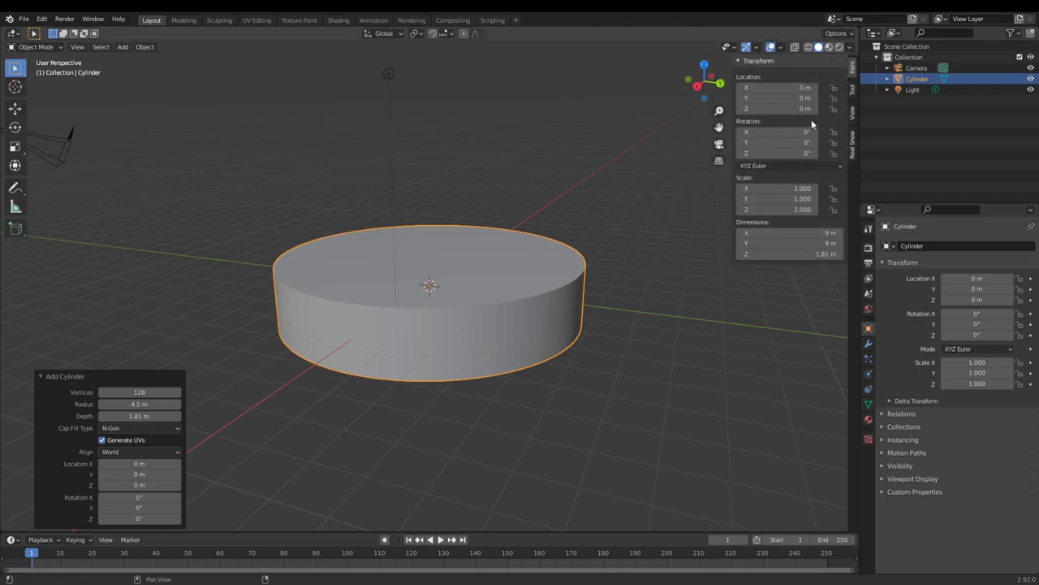
click(854, 116)
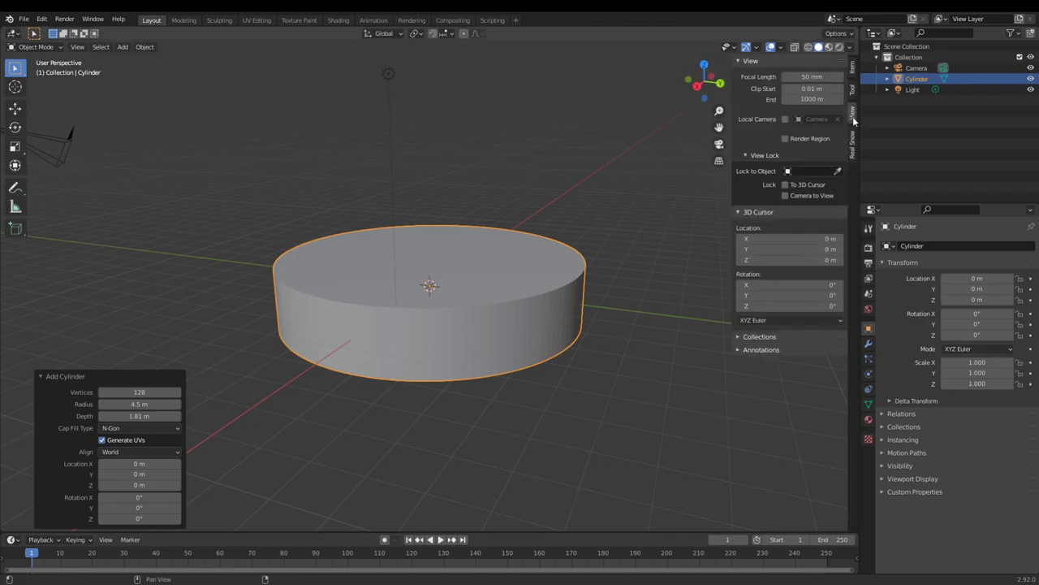
click(802, 99)
text(1)
key(Return)
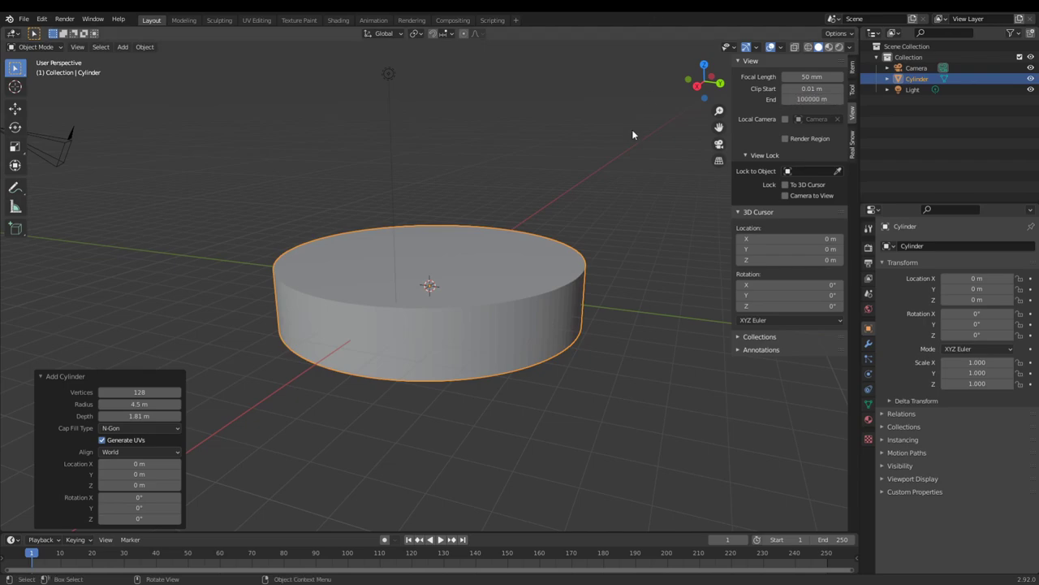
scroll(632, 129, down, 10)
scroll(495, 191, up, 7)
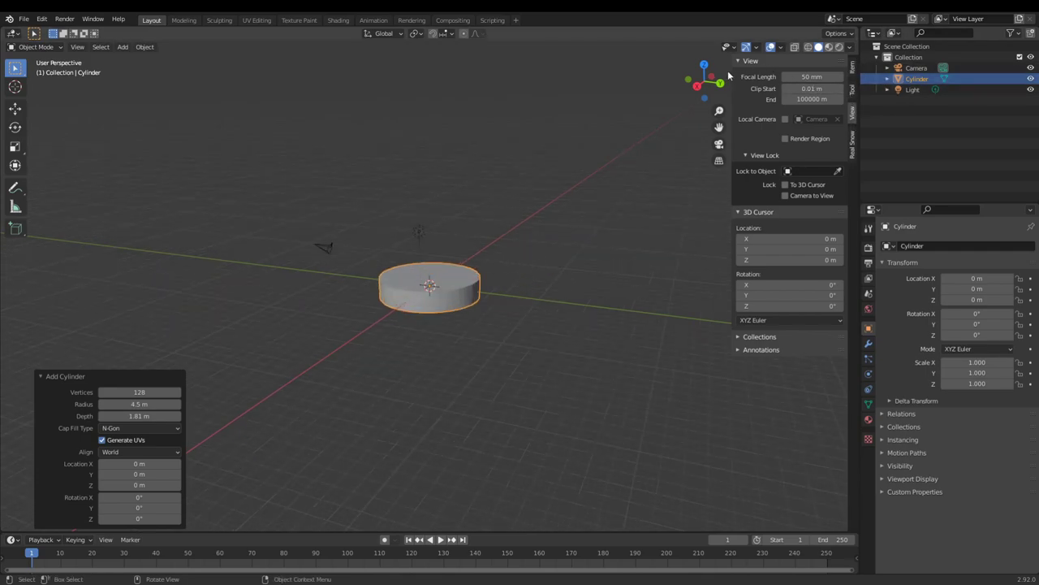
drag(730, 72, 821, 73)
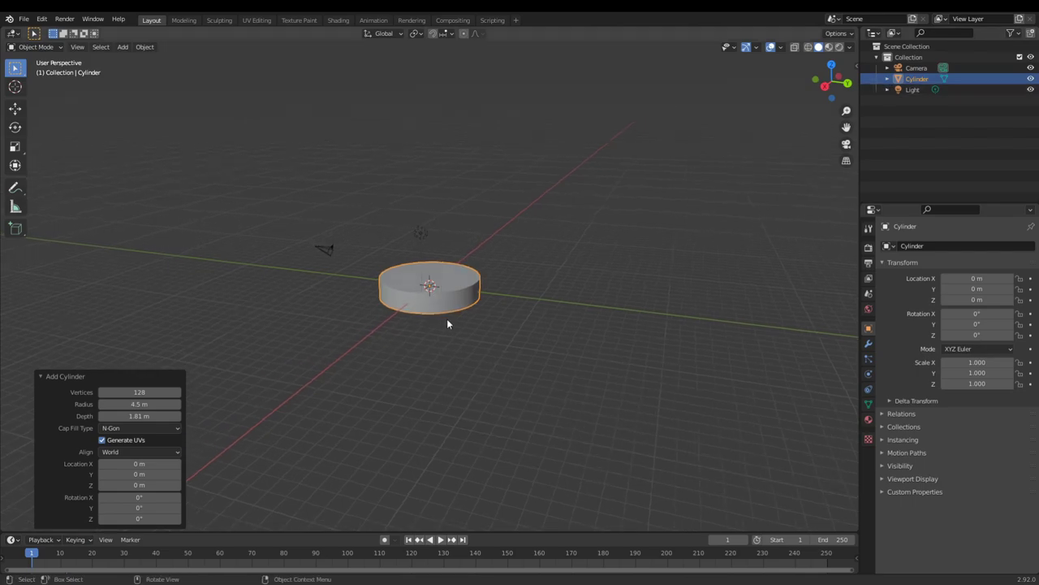
- Delete the cylinder's top and bottom cap faces in Edit Mode, leaving only the side wall
scroll(447, 318, up, 6)
key(Tab)
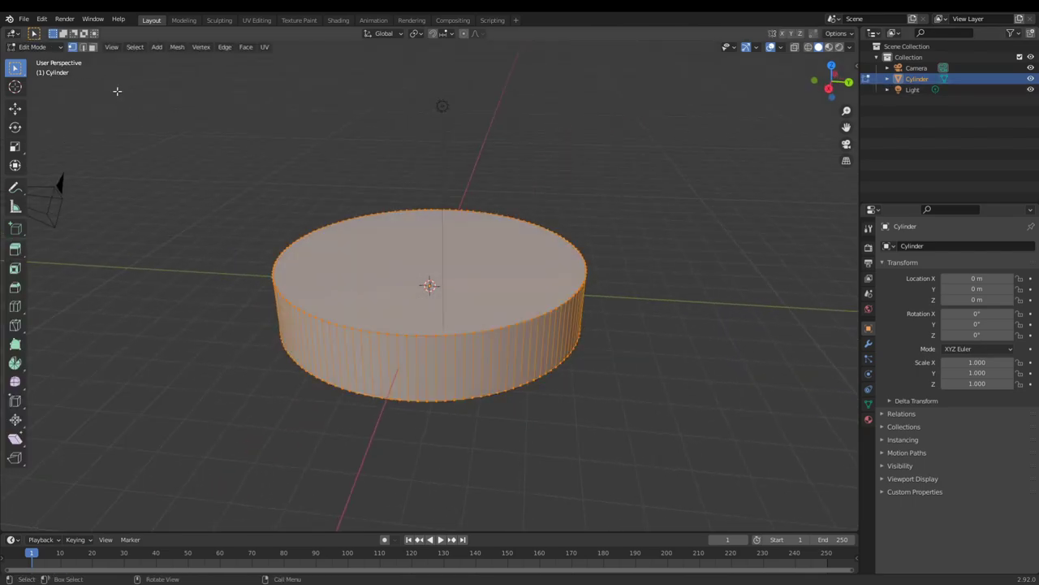
click(92, 47)
click(373, 272)
middle_drag(420, 386, 413, 297)
shift+click(412, 326)
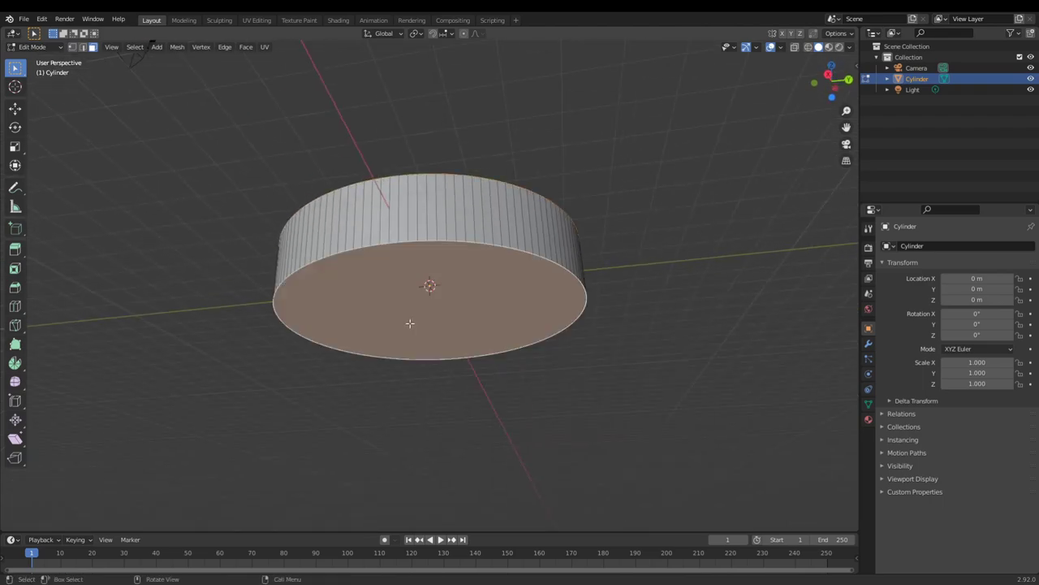
key(x)
click(377, 341)
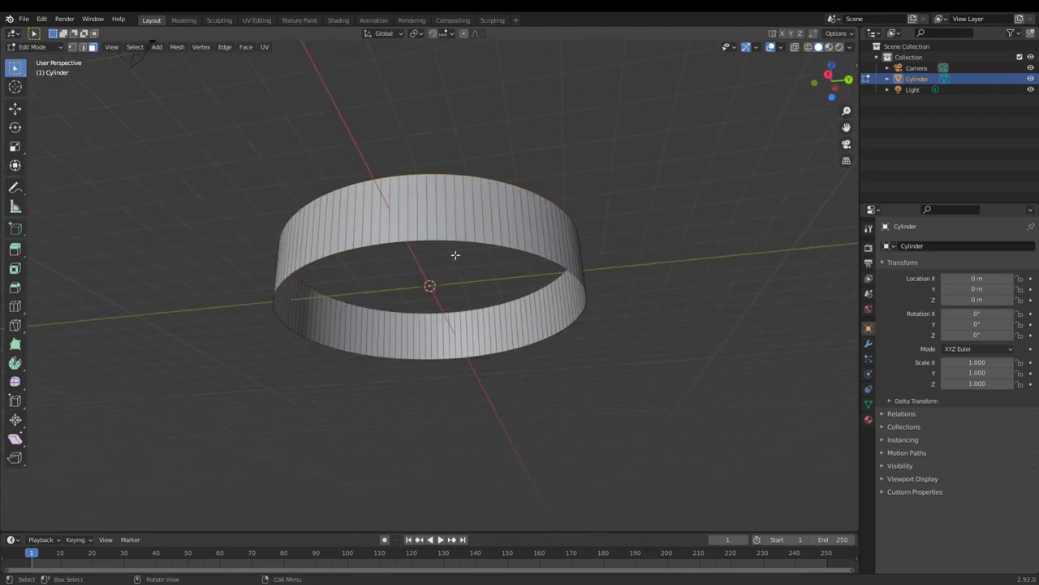
- Switch to edge selection and add two horizontal loop cuts around the ring's wall without sliding them
middle_drag(376, 341, 382, 390)
click(83, 47)
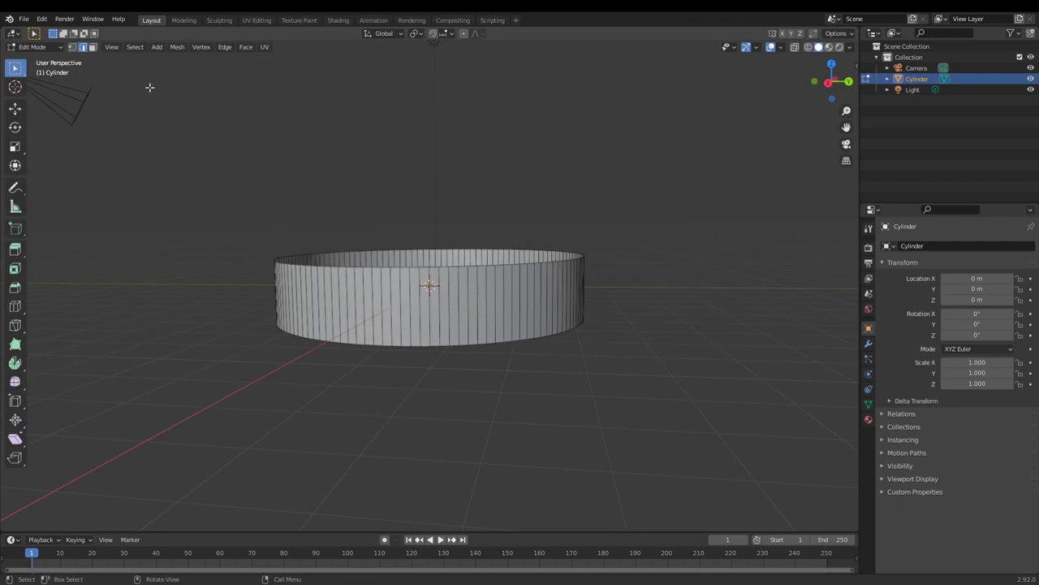
middle_drag(149, 87, 145, 151)
scroll(281, 232, up, 2)
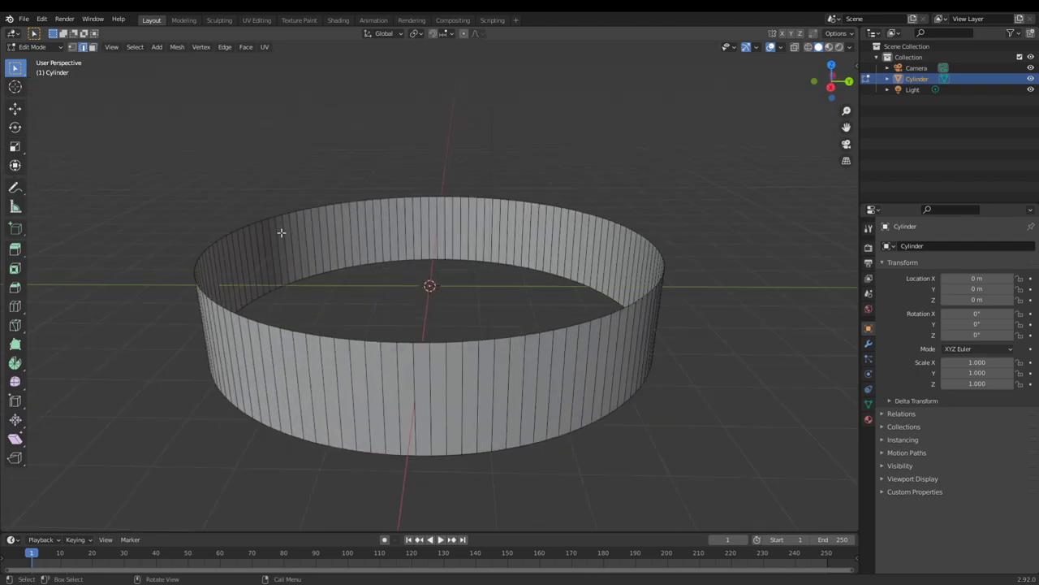
middle_drag(281, 232, 287, 224)
key(ctrl+r)
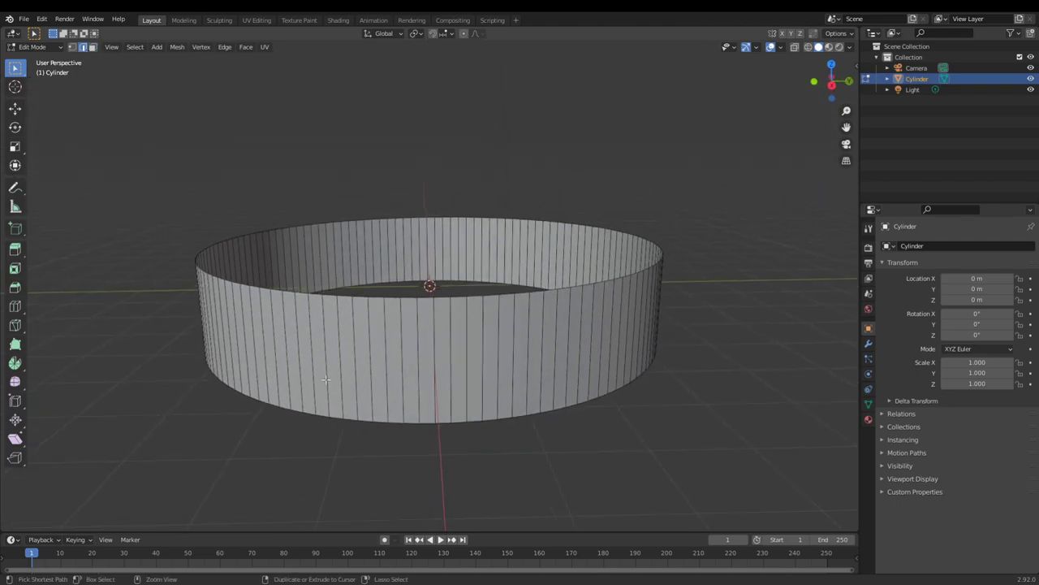
scroll(282, 343, up, 1)
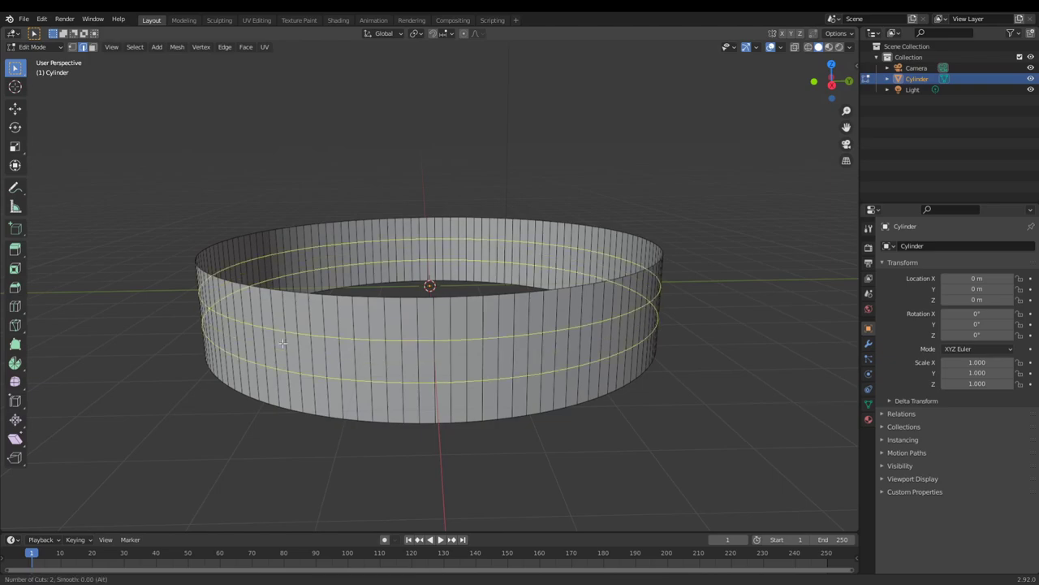
click(281, 343)
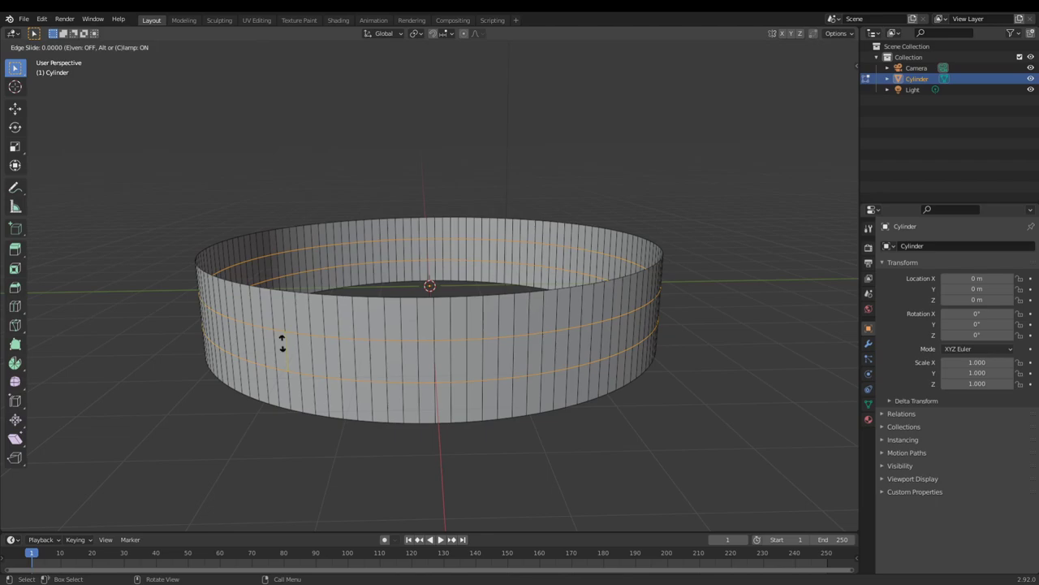
right_click(283, 343)
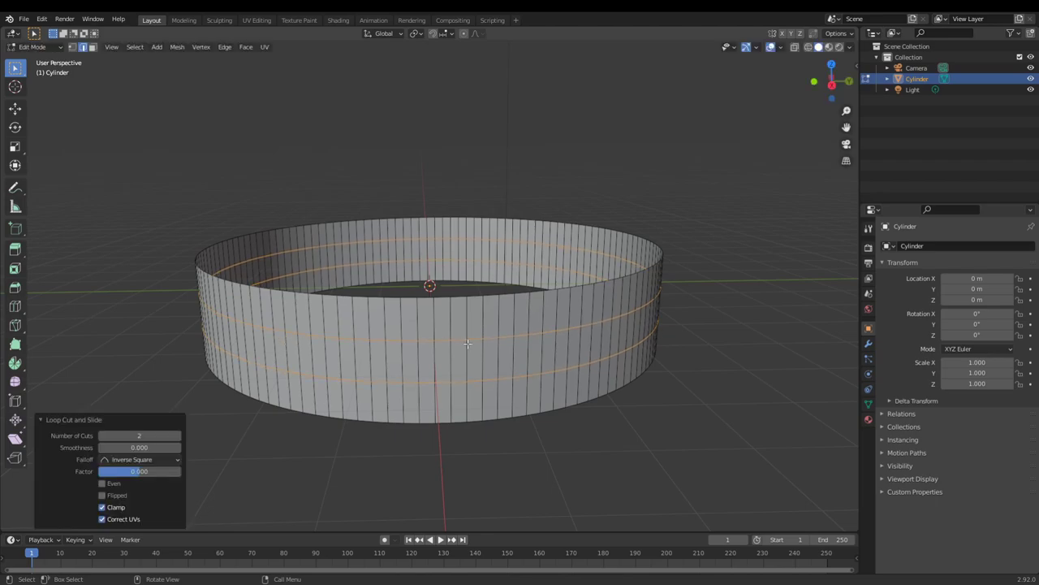
- Scale the two loop cuts by 2.864 along Z so they sit close to the upper and lower rims, and deselect them
key(s)
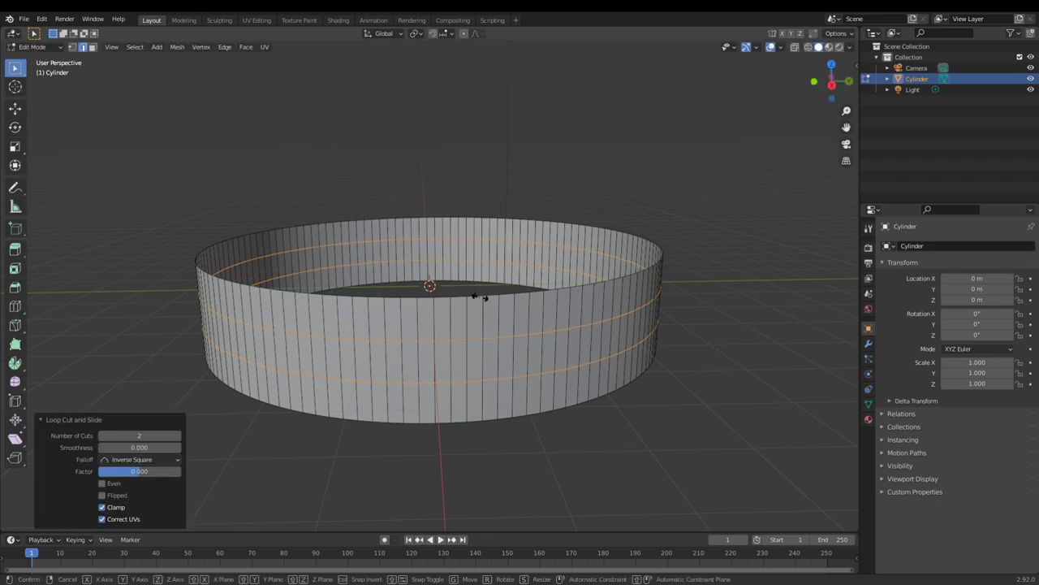
key(z)
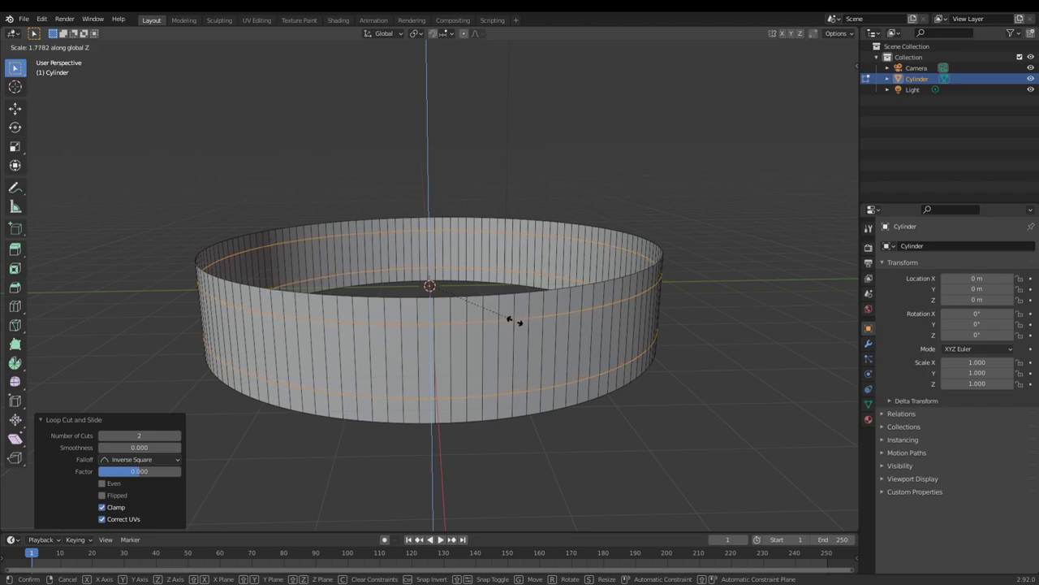
click(559, 359)
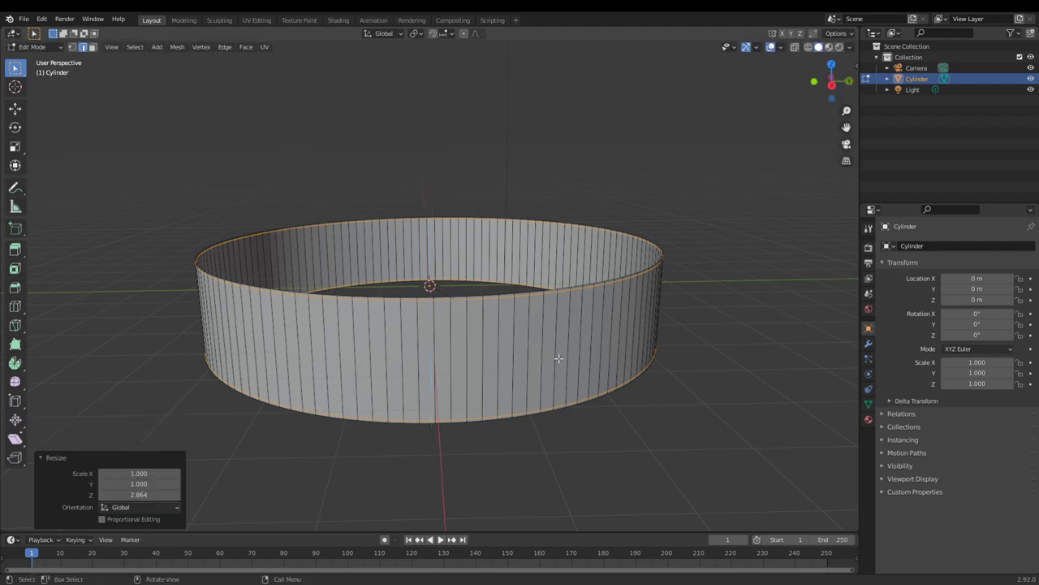
middle_drag(545, 329, 548, 329)
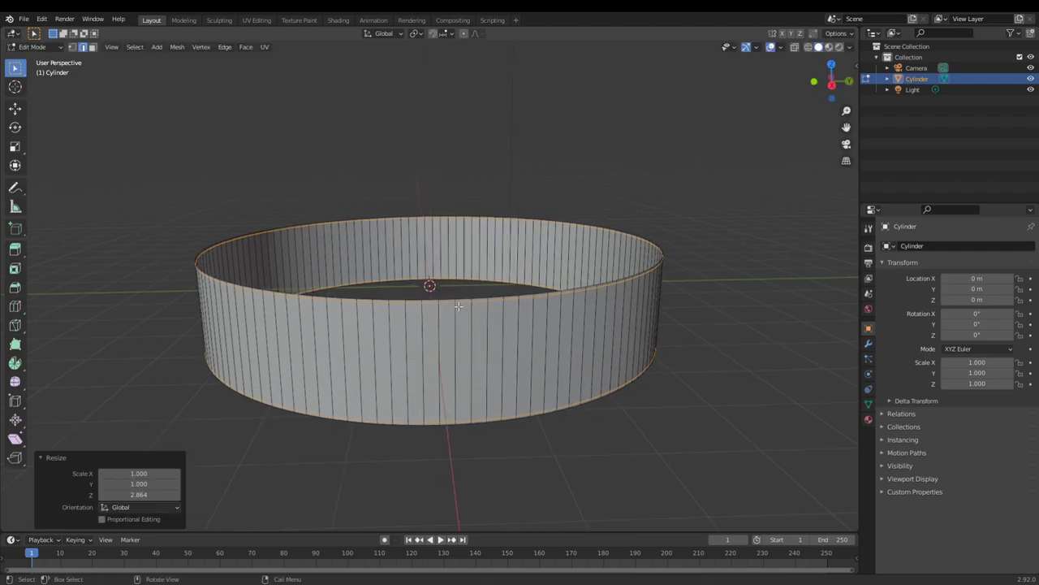
middle_drag(462, 307, 492, 317)
click(719, 374)
- Select the outermost edge loops of the upper and lower rims and scale them uniformly to 0.998
middle_drag(545, 341, 525, 339)
scroll(525, 340, up, 1)
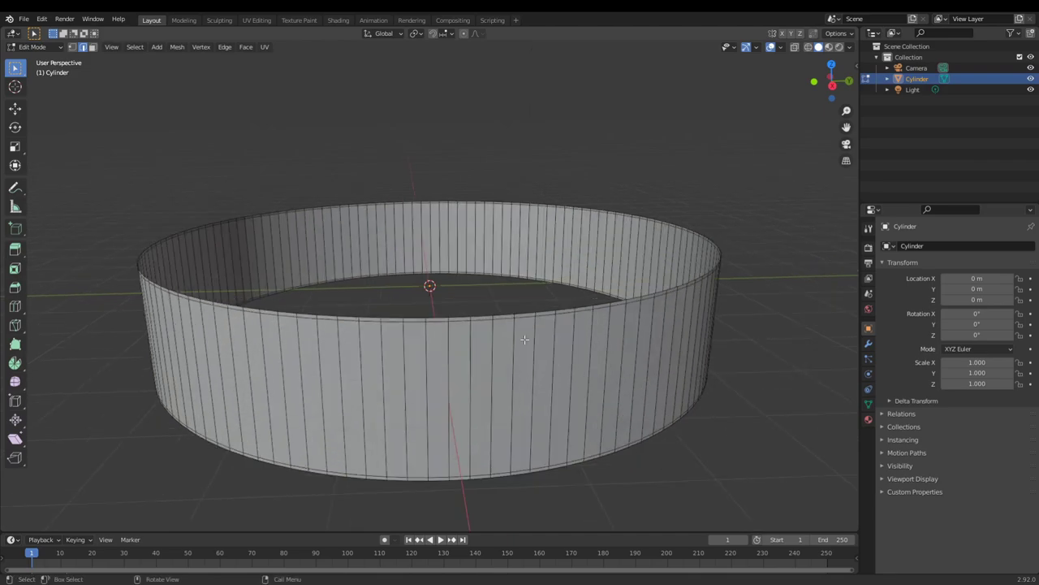
scroll(504, 340, up, 2)
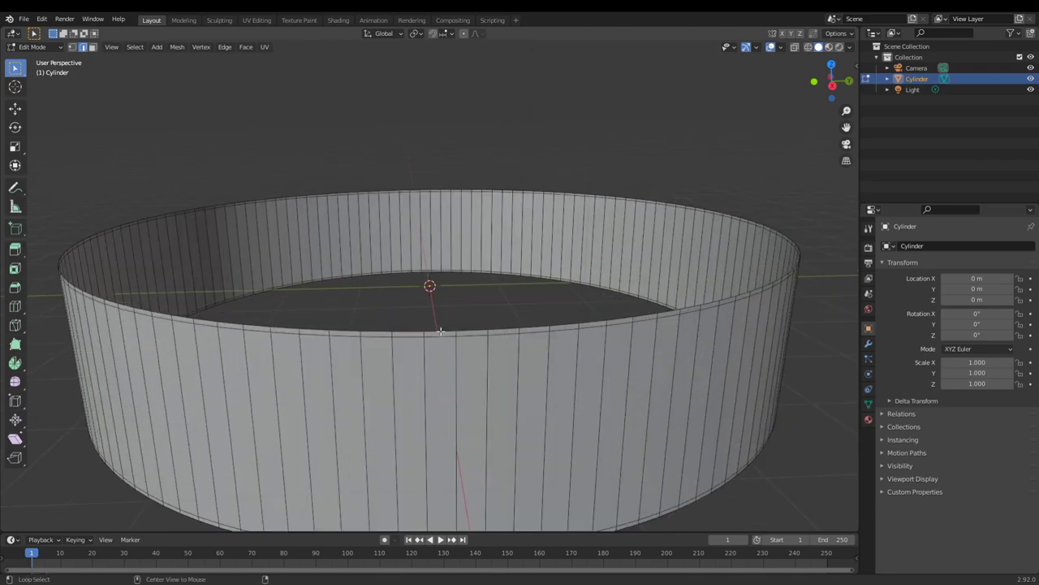
alt+click(448, 332)
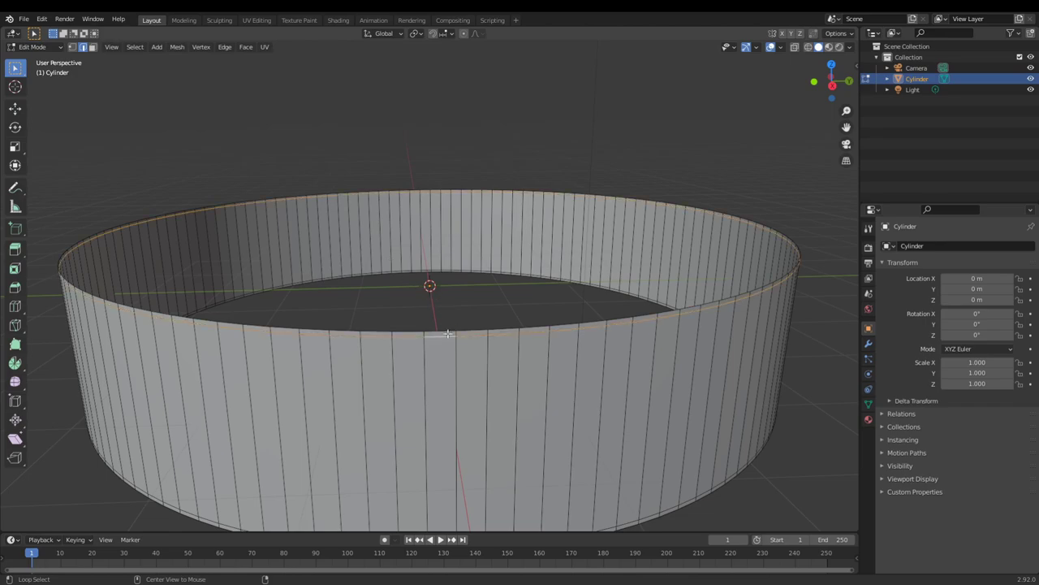
alt+click(446, 331)
middle_drag(445, 331, 425, 260)
alt+click(428, 256)
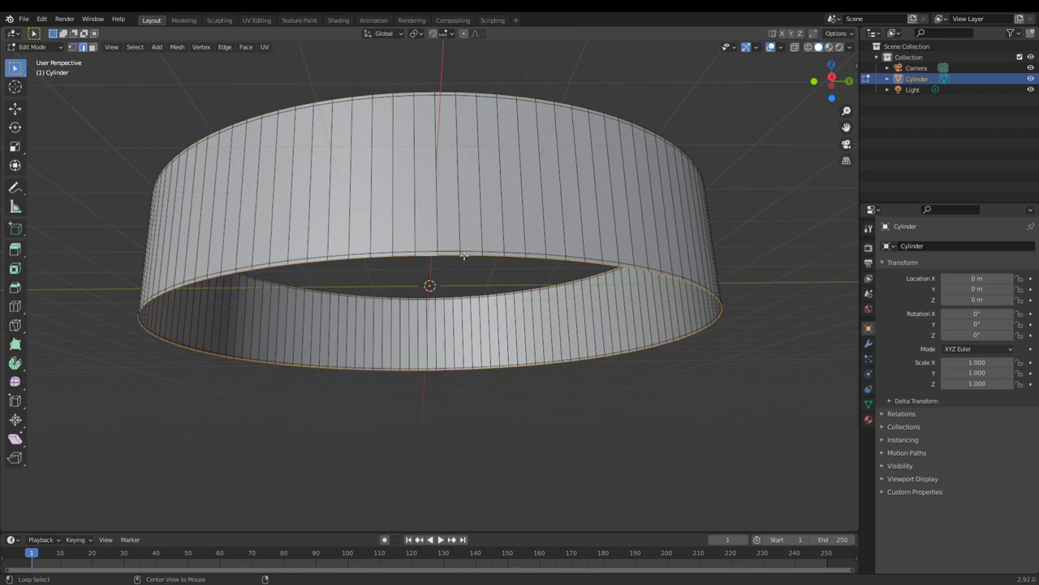
alt+shift+click(450, 92)
scroll(554, 271, down, 4)
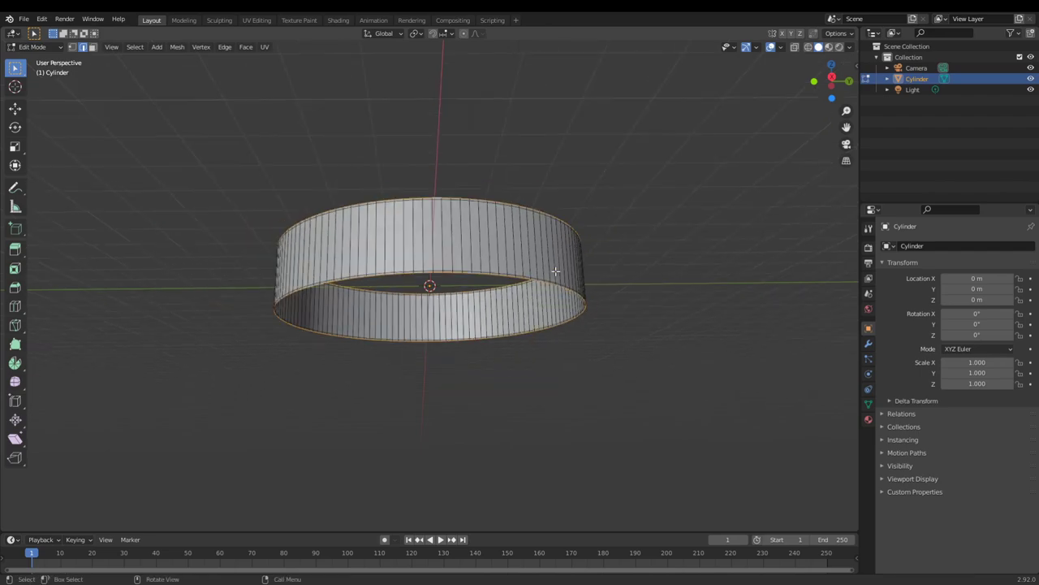
middle_drag(554, 271, 555, 309)
scroll(554, 309, up, 5)
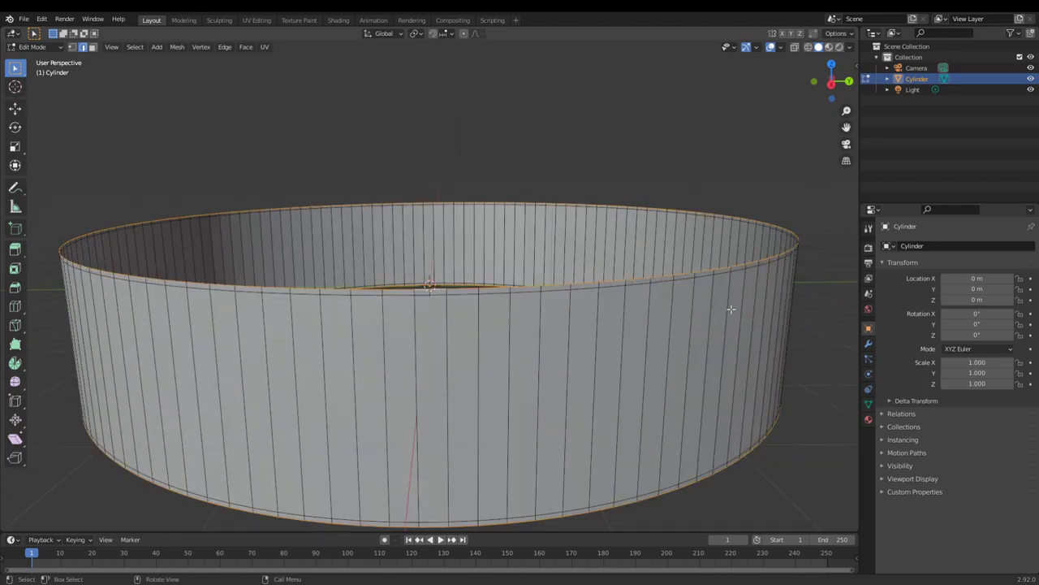
key(s)
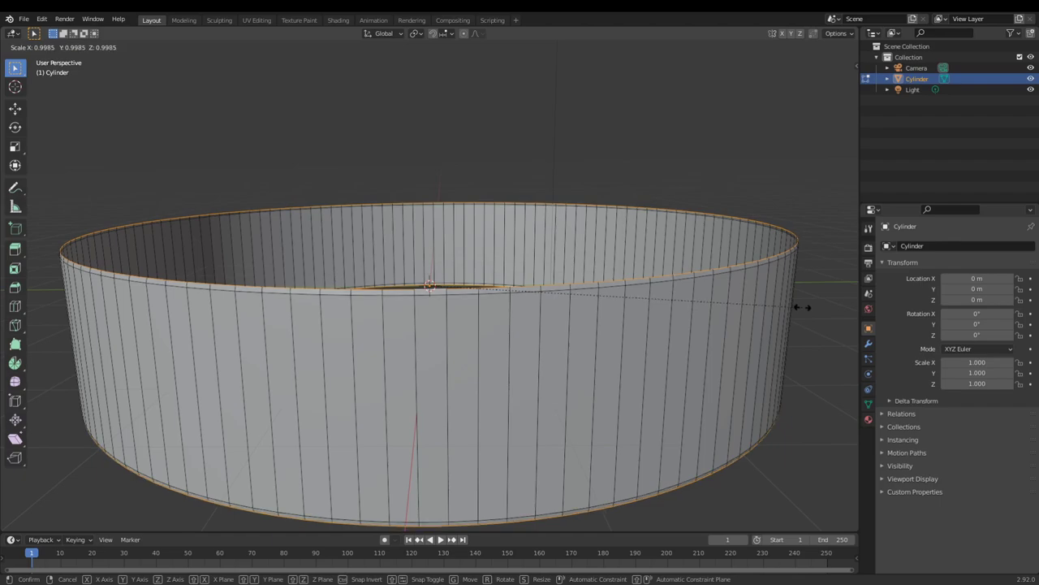
click(803, 307)
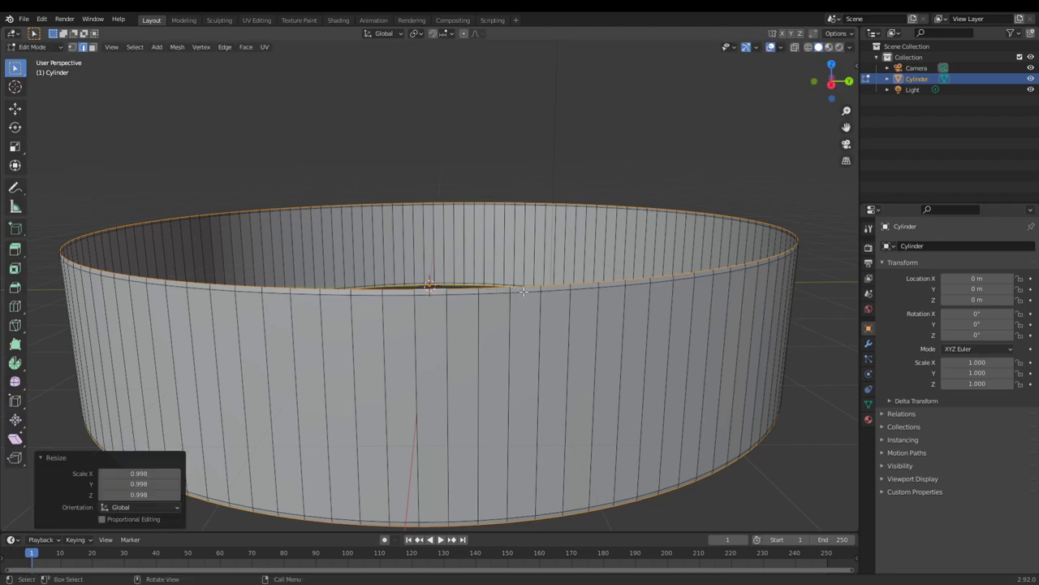
- Select the two loop cuts just inside the upper and lower rims and scale them to 0.998 along Z
scroll(531, 291, down, 3)
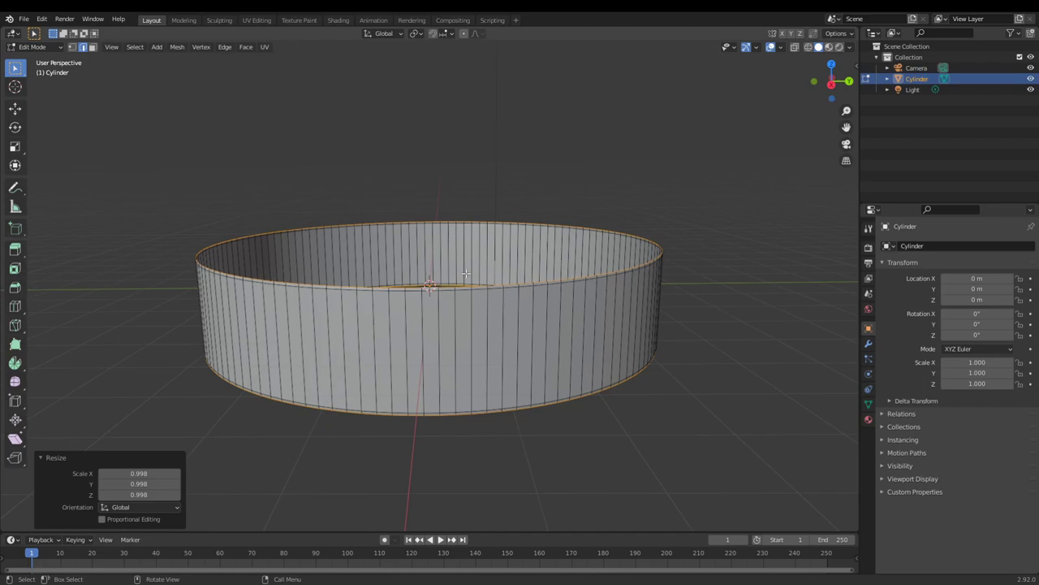
scroll(611, 278, up, 1)
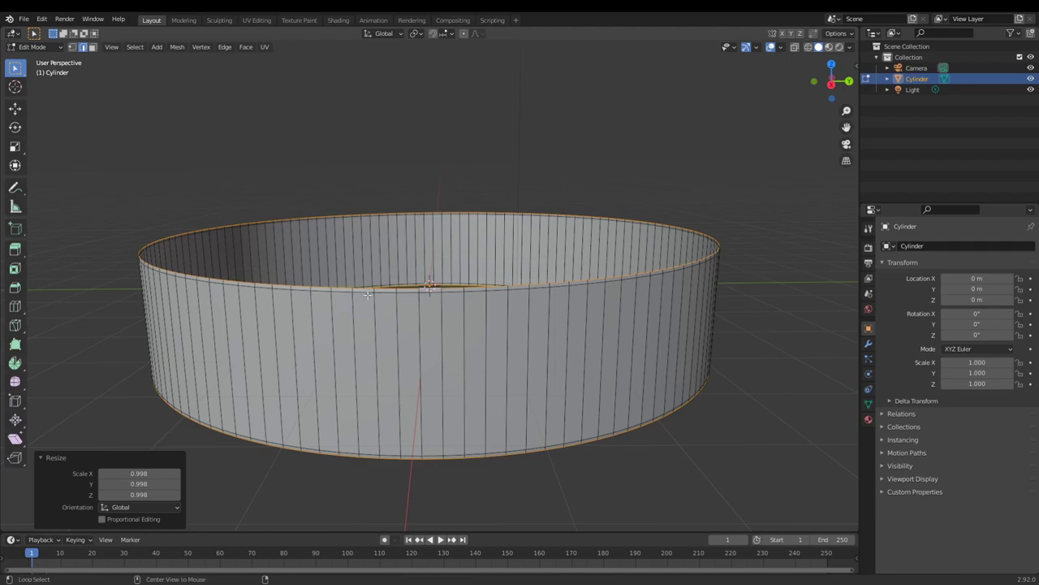
alt+click(367, 294)
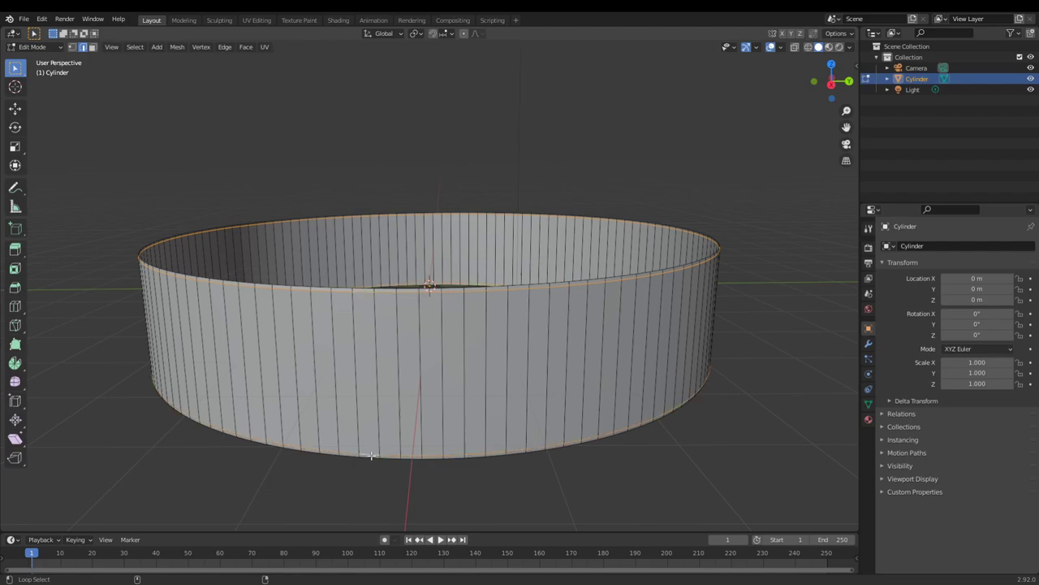
scroll(352, 298, up, 4)
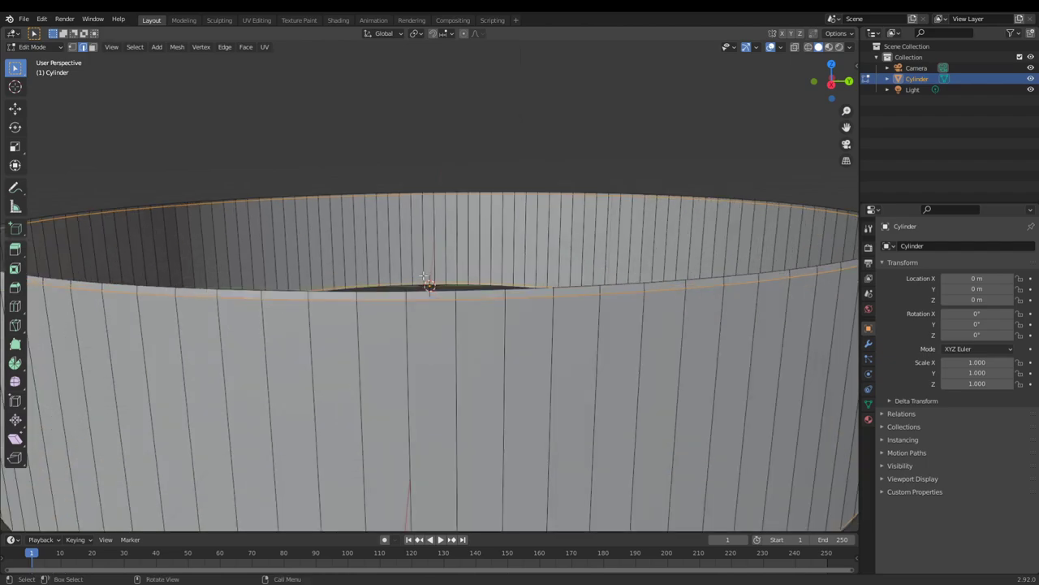
key(s)
key(z)
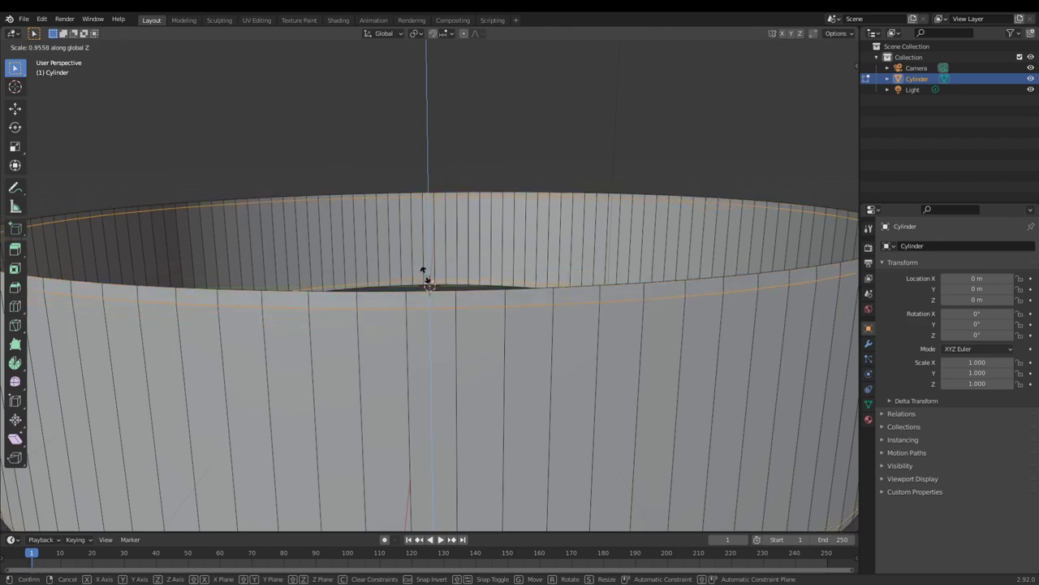
click(428, 280)
- Examine the ring and its rim edges in Object Mode and back in Edit Mode
scroll(428, 280, down, 5)
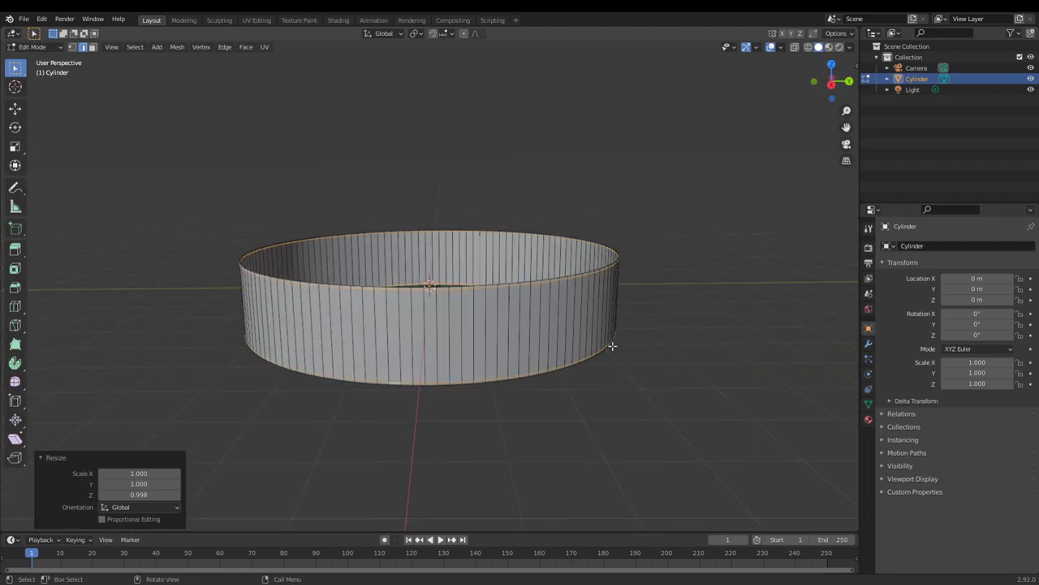
key(Tab)
scroll(586, 338, down, 3)
middle_drag(583, 336, 497, 349)
scroll(576, 334, up, 5)
key(Tab)
scroll(566, 364, up, 6)
scroll(566, 364, down, 4)
scroll(551, 341, down, 5)
scroll(510, 321, up, 4)
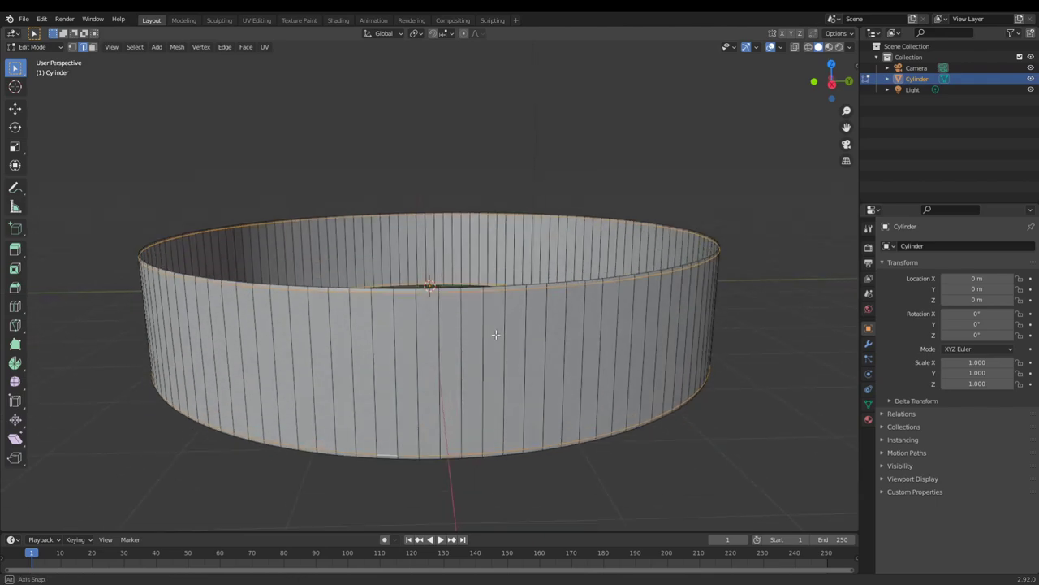
- Select one full vertical edge line on the front wall, including its short rim edges, and delete its vertices to open a gap
click(441, 341)
scroll(441, 339, up, 5)
middle_drag(441, 339, 444, 329)
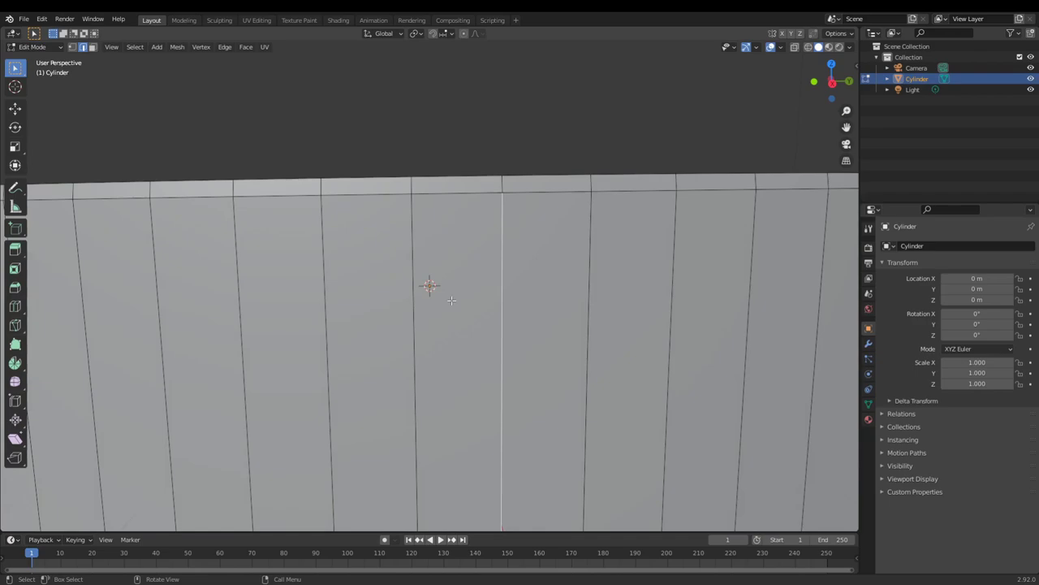
shift+click(515, 203)
key(ctrl+z)
shift+click(505, 183)
scroll(503, 328, down, 5)
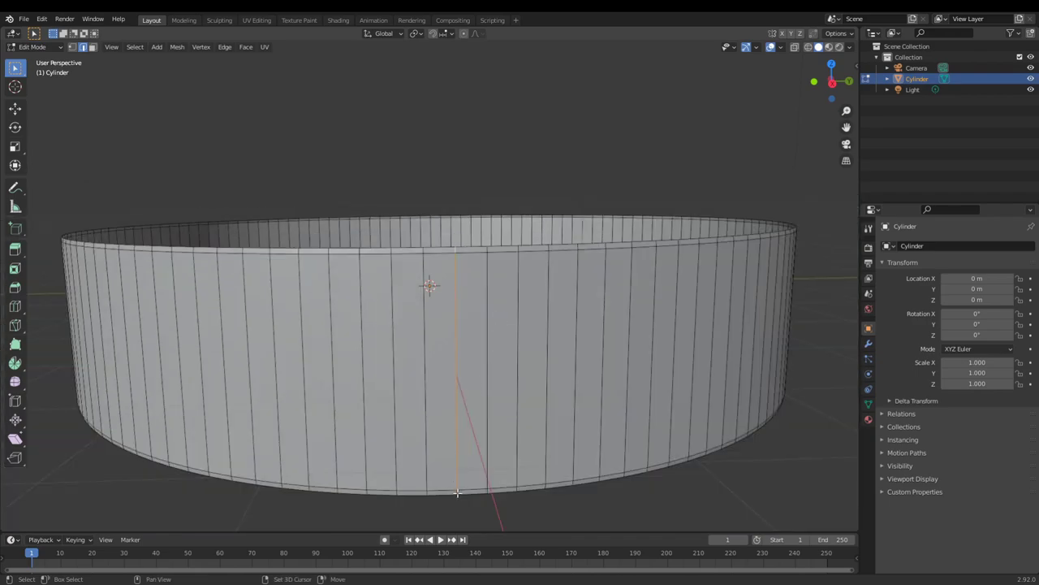
middle_drag(515, 391, 520, 397)
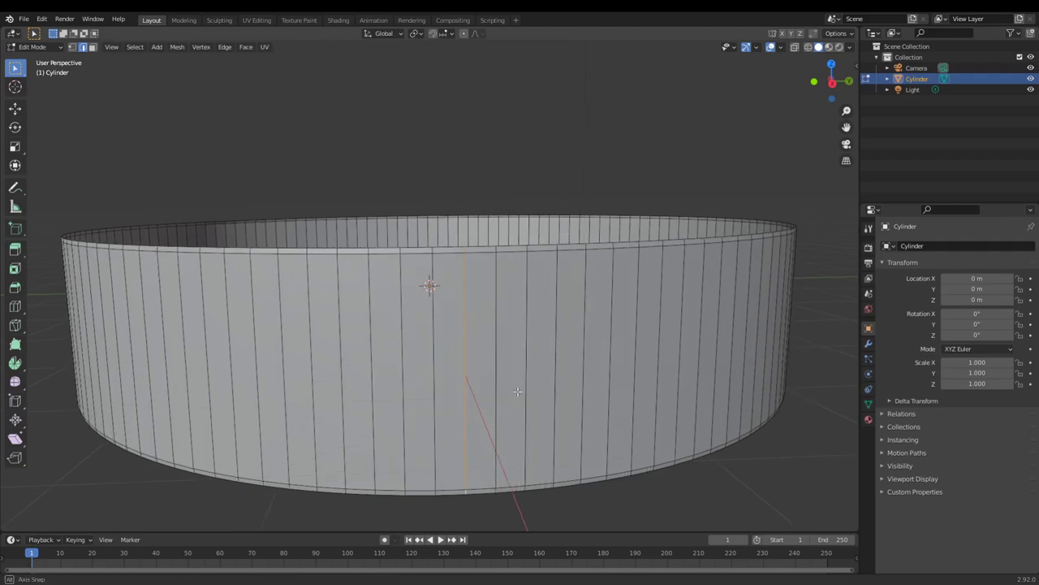
key(x)
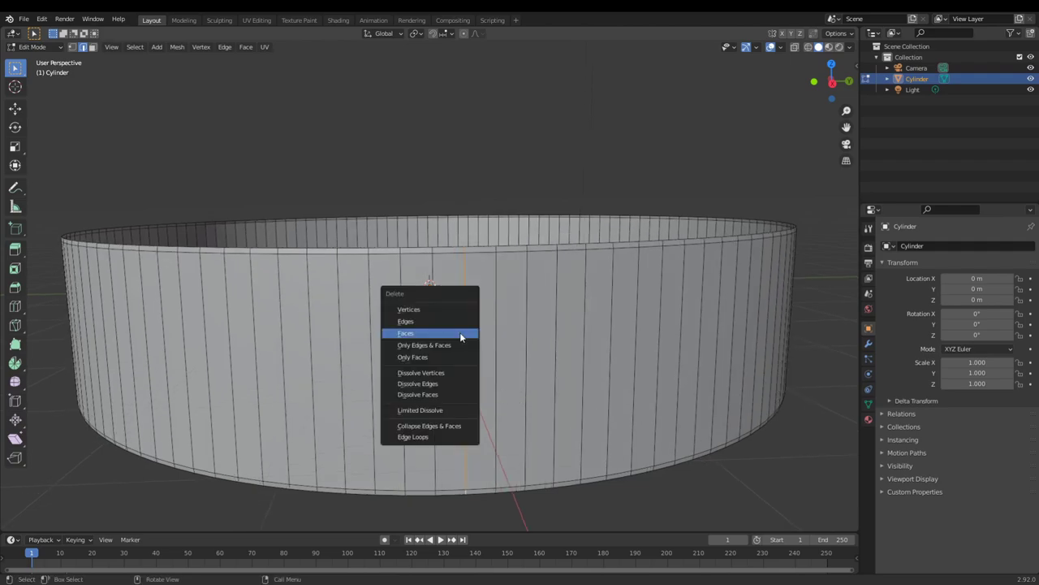
click(460, 332)
key(x)
click(444, 307)
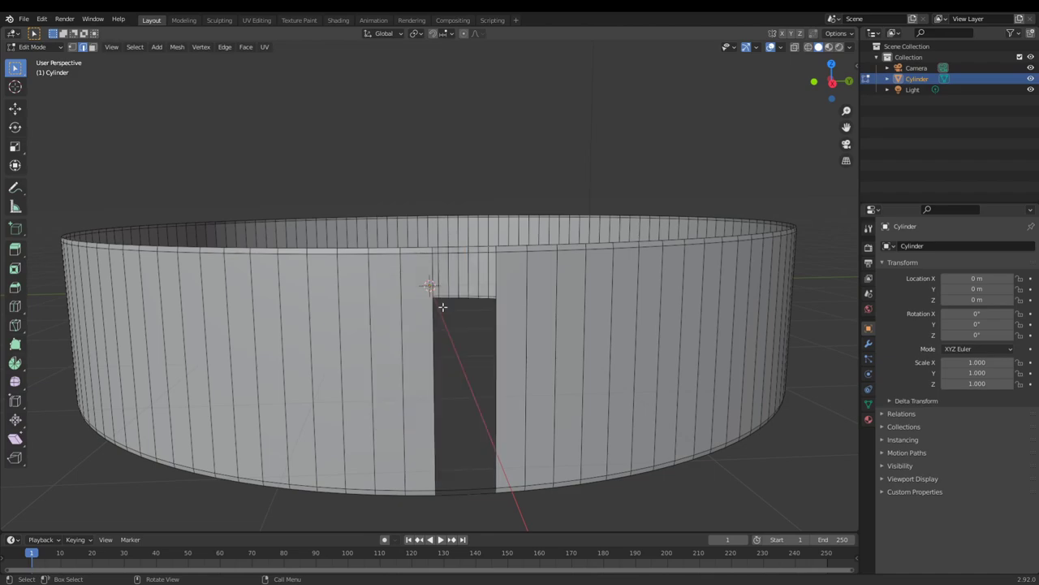
- Try to narrow the gap by extruding its two vertical border edges in place and scaling them to 0.033 along Y
middle_drag(531, 300, 485, 288)
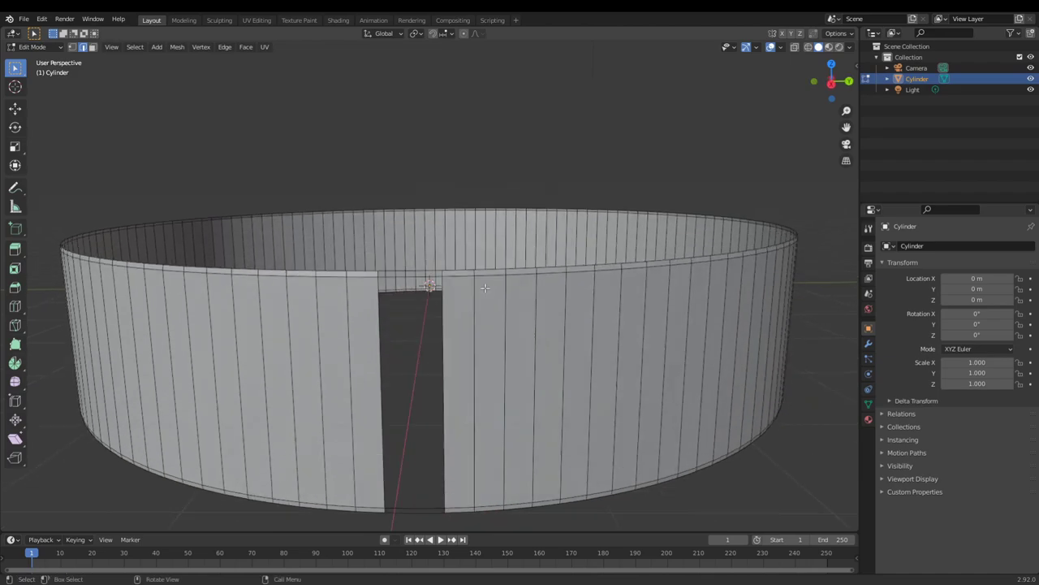
alt+click(377, 351)
alt+shift+click(440, 352)
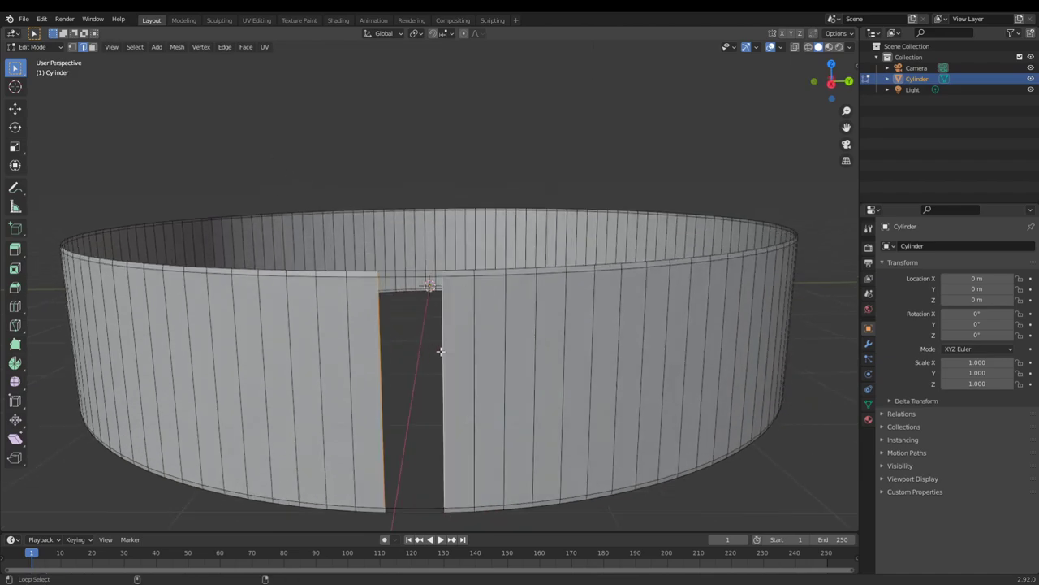
key(e)
right_click(483, 390)
key(s)
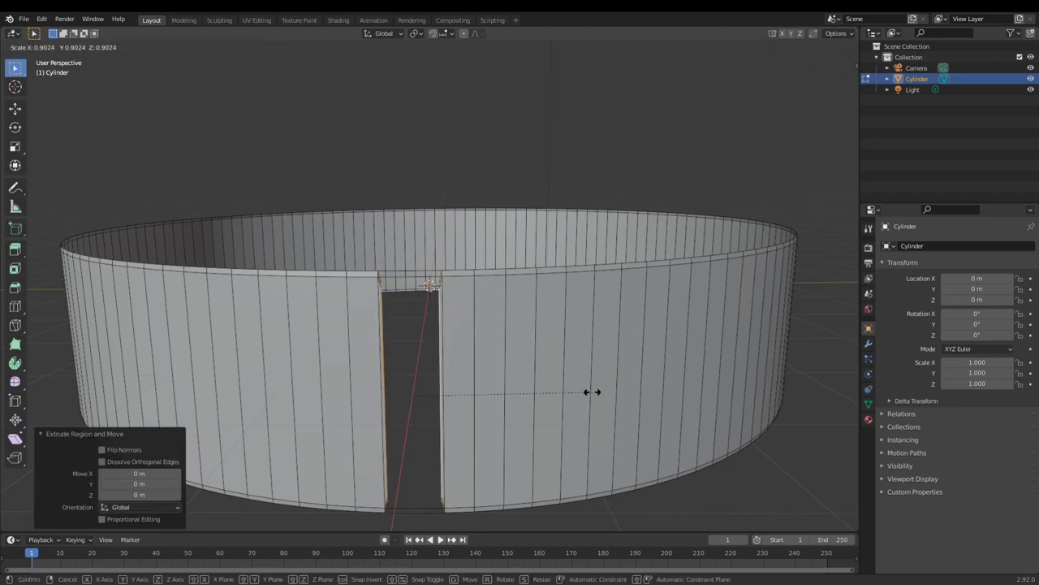
right_click(605, 387)
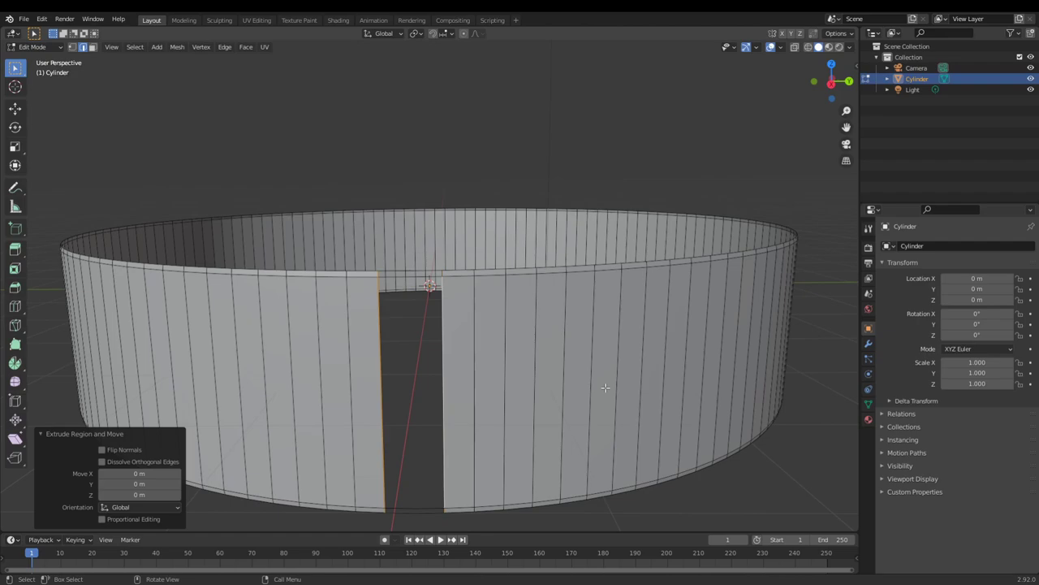
key(s)
key(y)
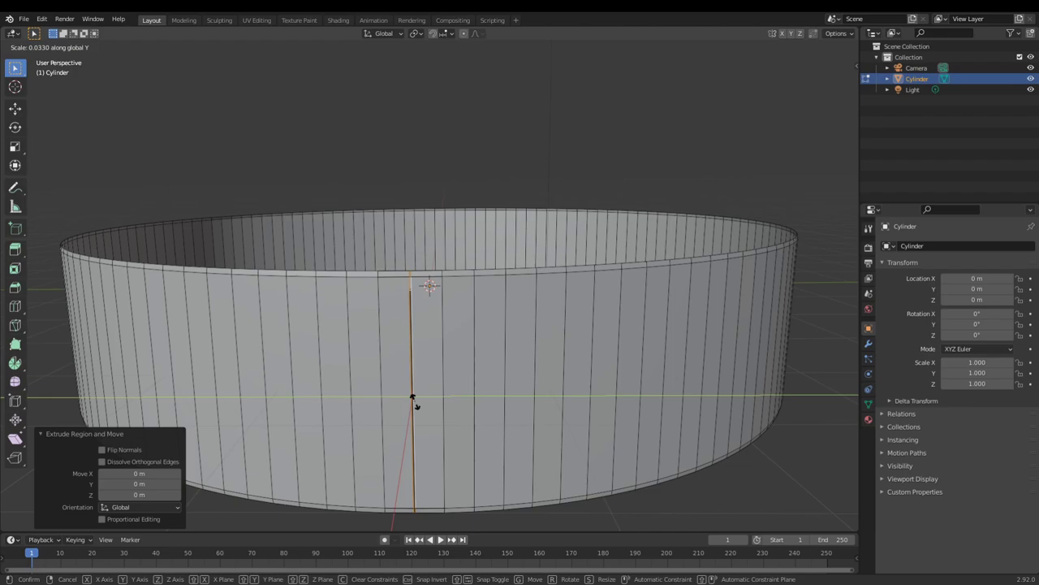
click(413, 399)
scroll(401, 374, up, 12)
mouse_move(406, 374)
middle_down()
mouse_move(438, 375)
mouse_move(409, 373)
middle_up()
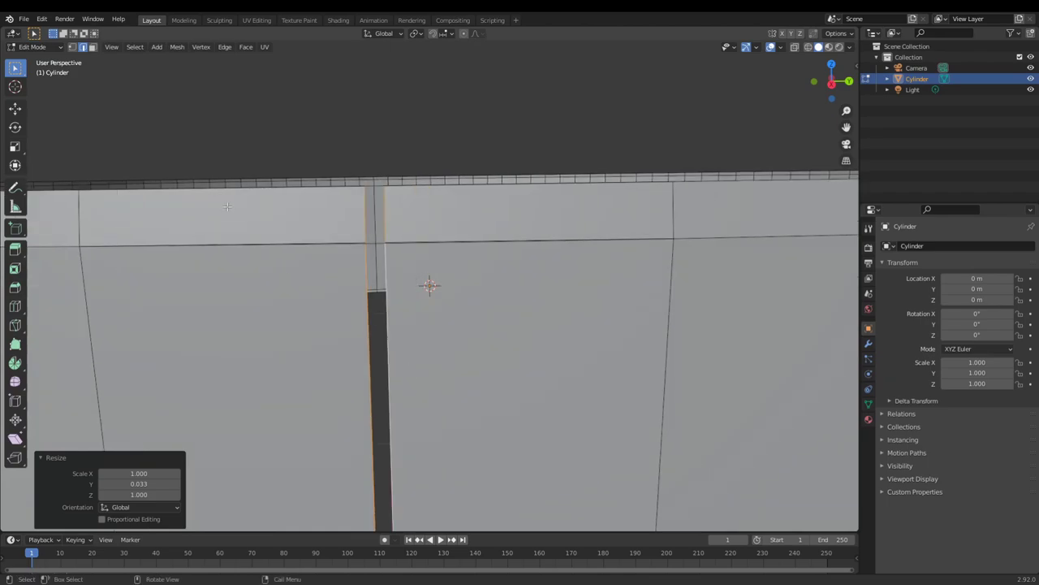
click(375, 242)
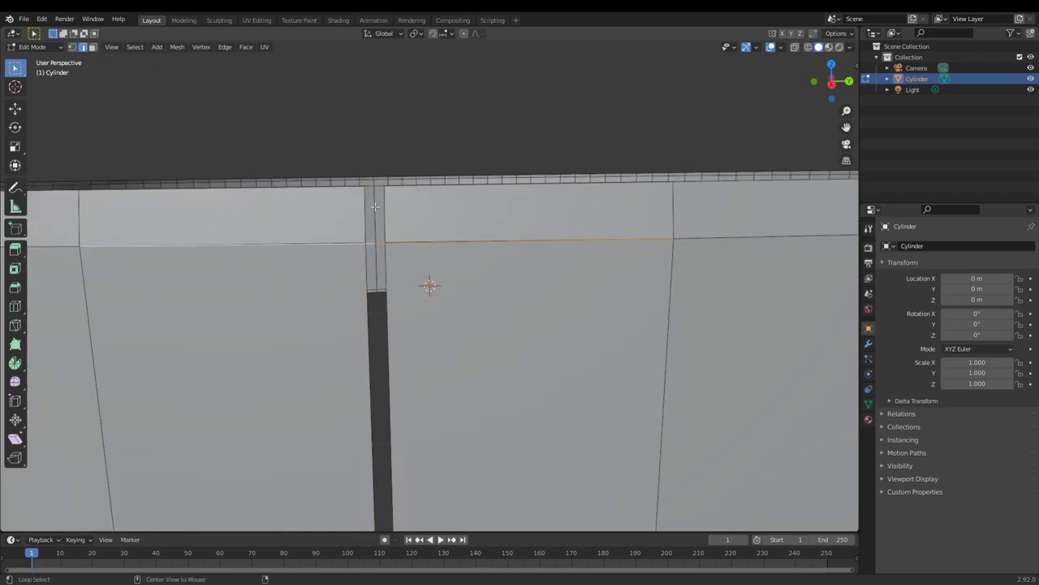
scroll(478, 353, down, 14)
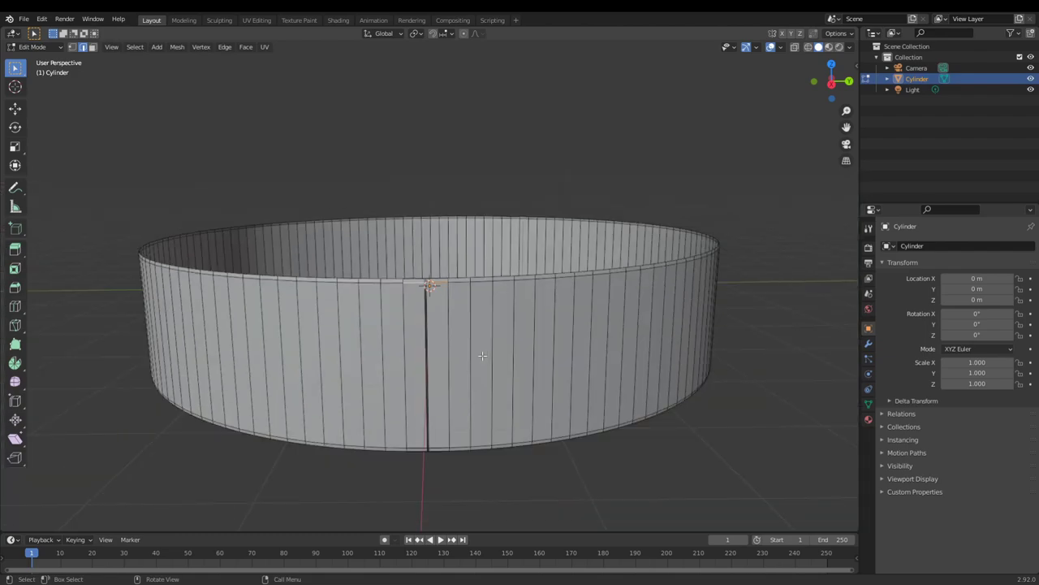
- Undo the edge extrusion, its scaling and the vertex deletion that opened the gap in the front wall
key(ctrl+z)
key(ctrl+z)
key(ctrl+z)
key(ctrl+z)
key(ctrl+z)
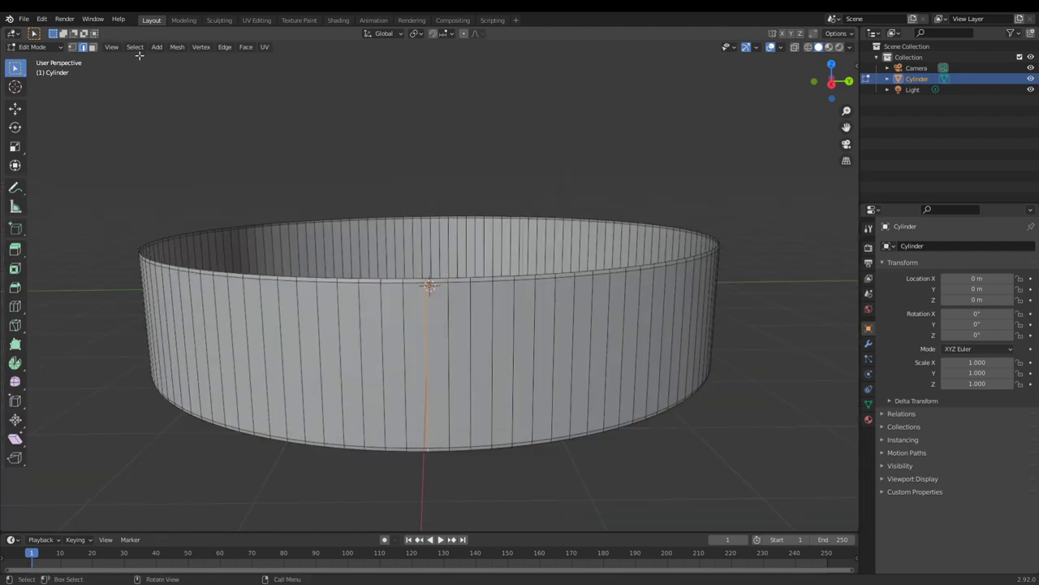
- Select two adjacent columns of faces on the front wall, including their small rim faces, and delete the faces
click(92, 46)
alt+click(419, 322)
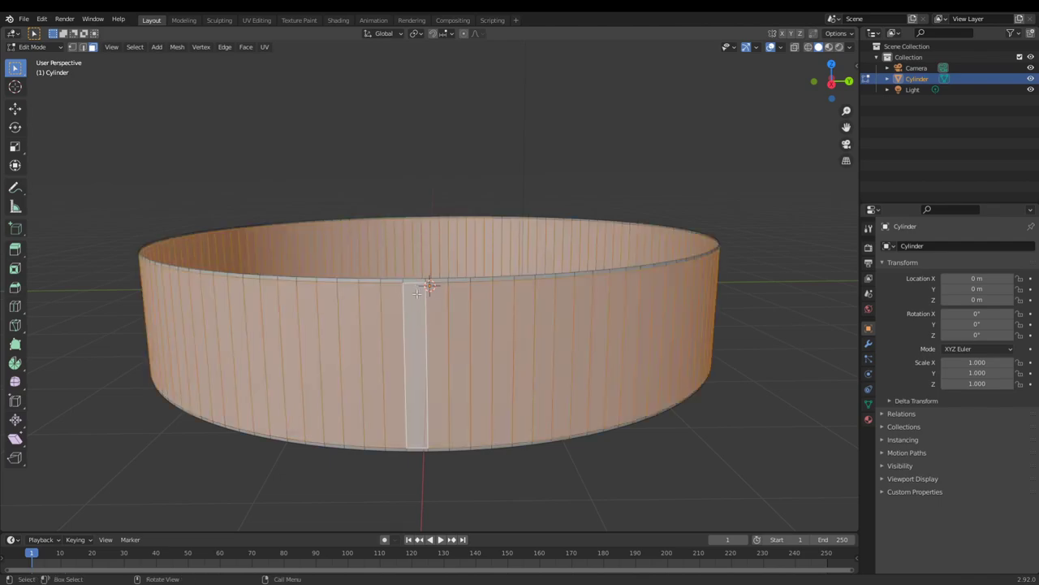
click(416, 294)
shift+click(436, 439)
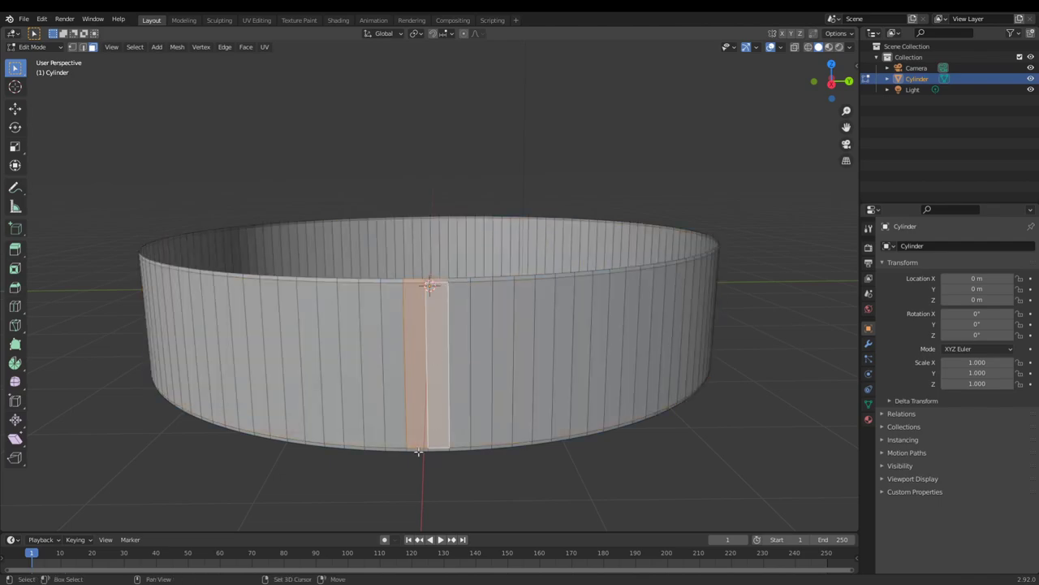
key(z)
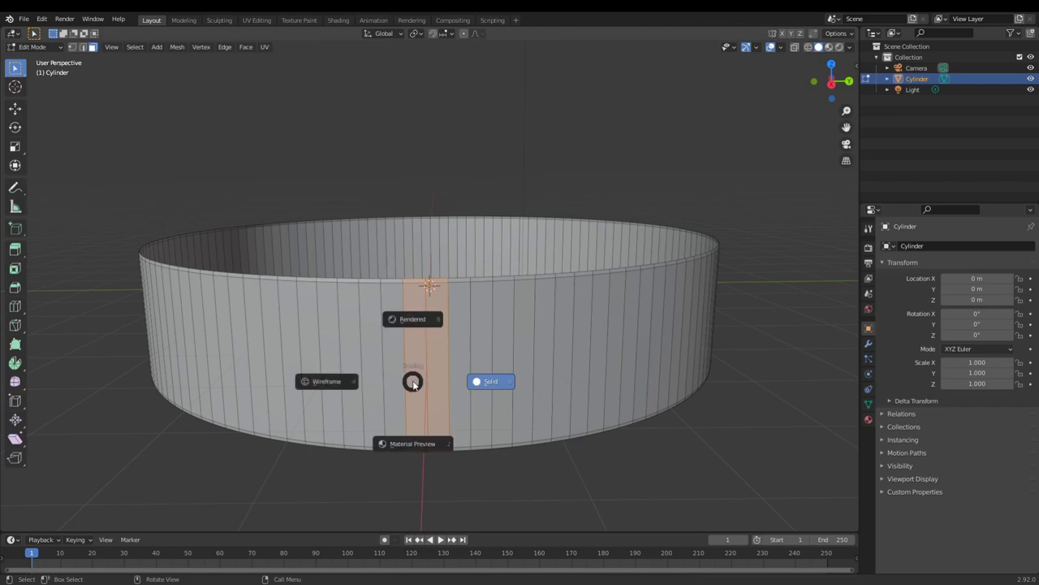
key(Escape)
key(x)
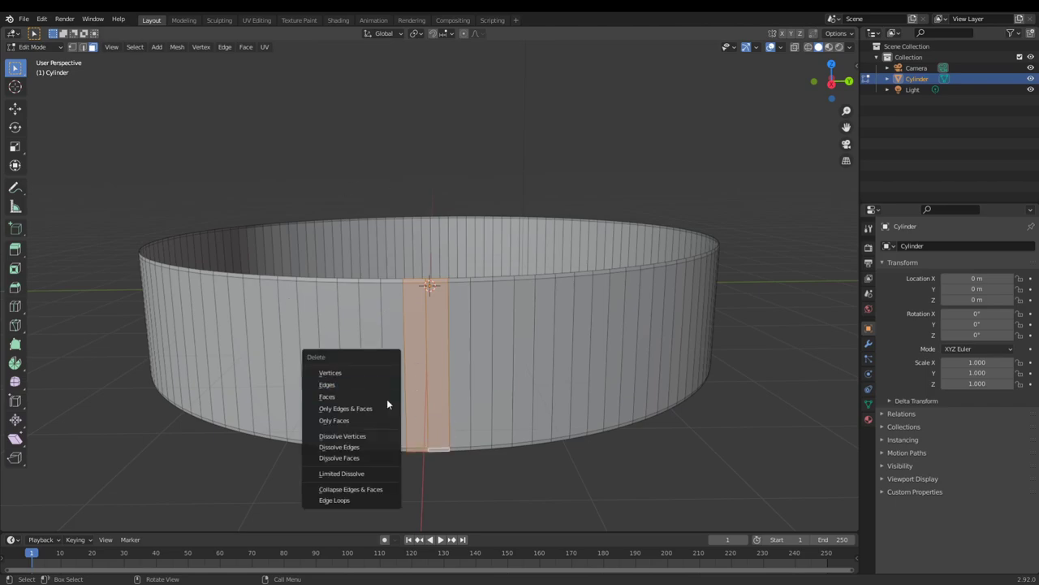
click(358, 396)
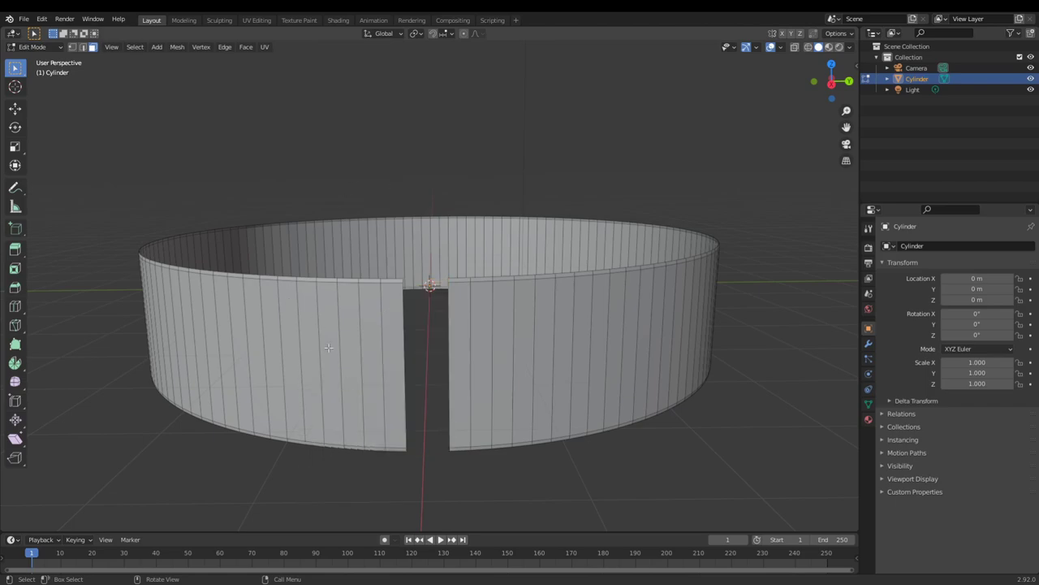
- Extrude the two vertical border edges of the gap in place and scale them to 0.036 along Y to form a narrow seam
click(82, 46)
scroll(434, 415, up, 6)
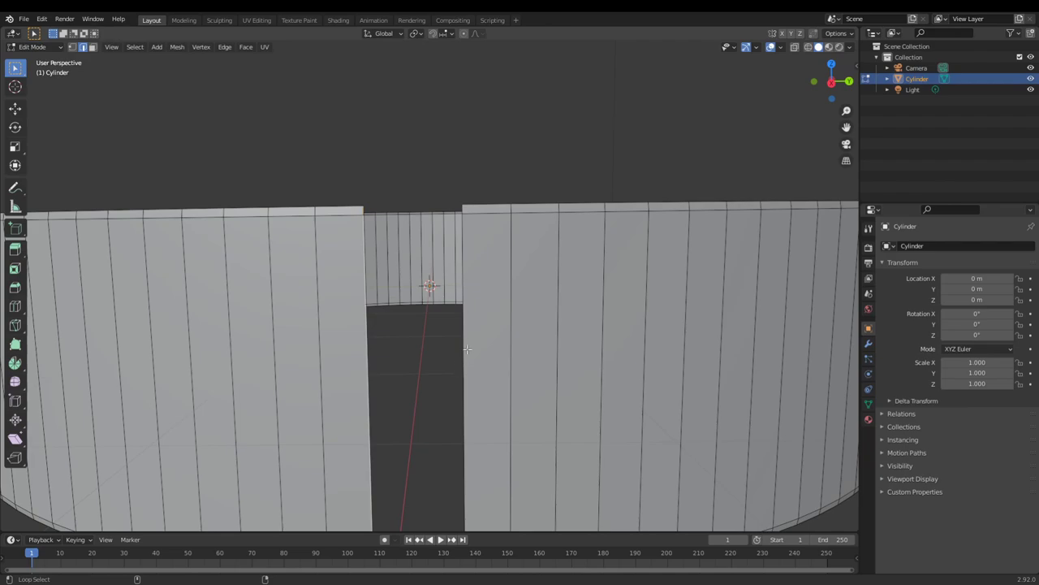
alt+click(464, 379)
scroll(495, 406, down, 5)
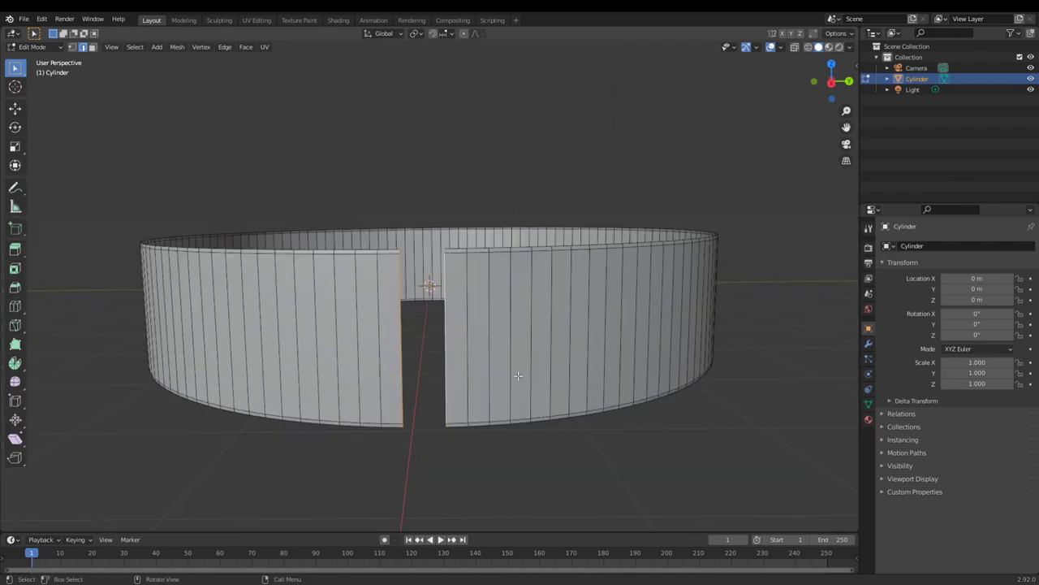
key(e)
right_click(523, 347)
key(s)
right_click(655, 350)
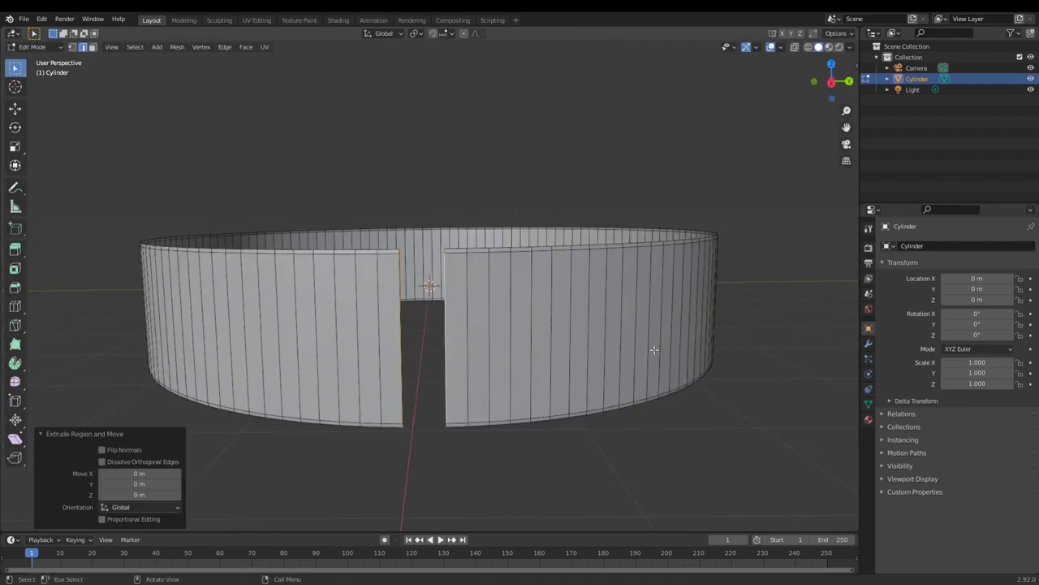
key(s)
key(y)
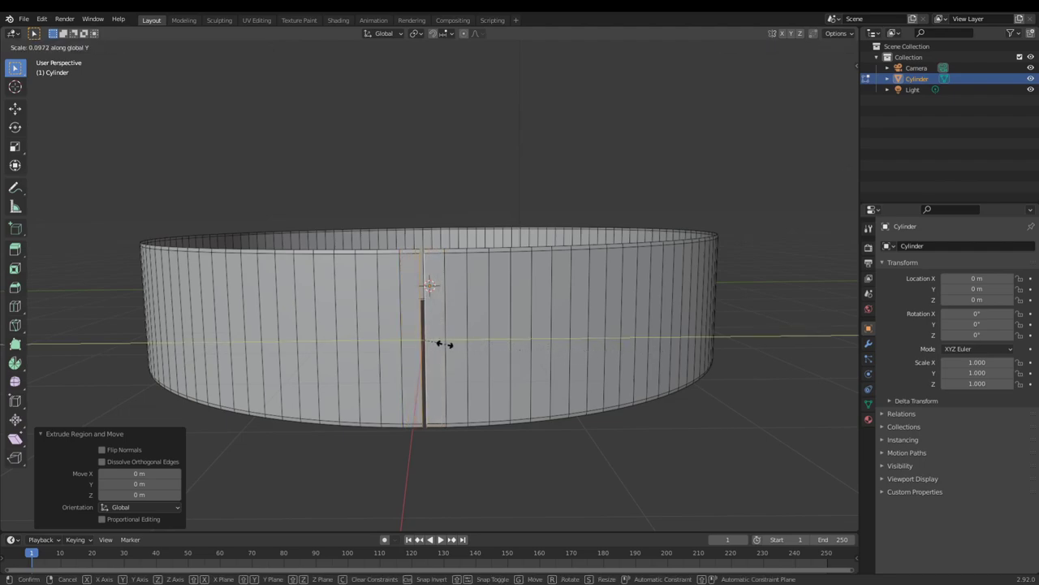
click(431, 344)
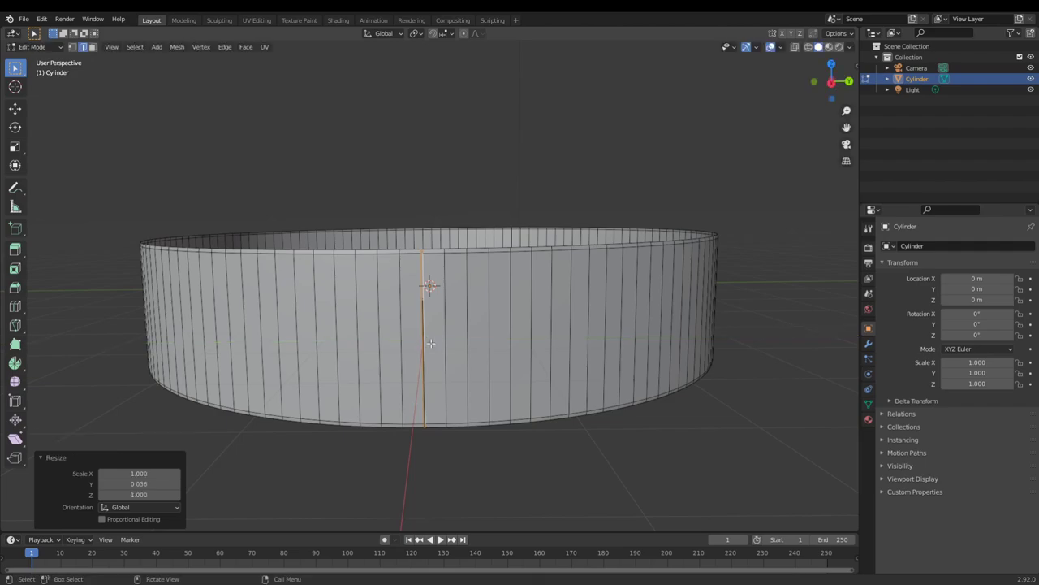
- Extrude the seam's border edges again in place and move them inward about 0.055 m along X
scroll(430, 344, up, 6)
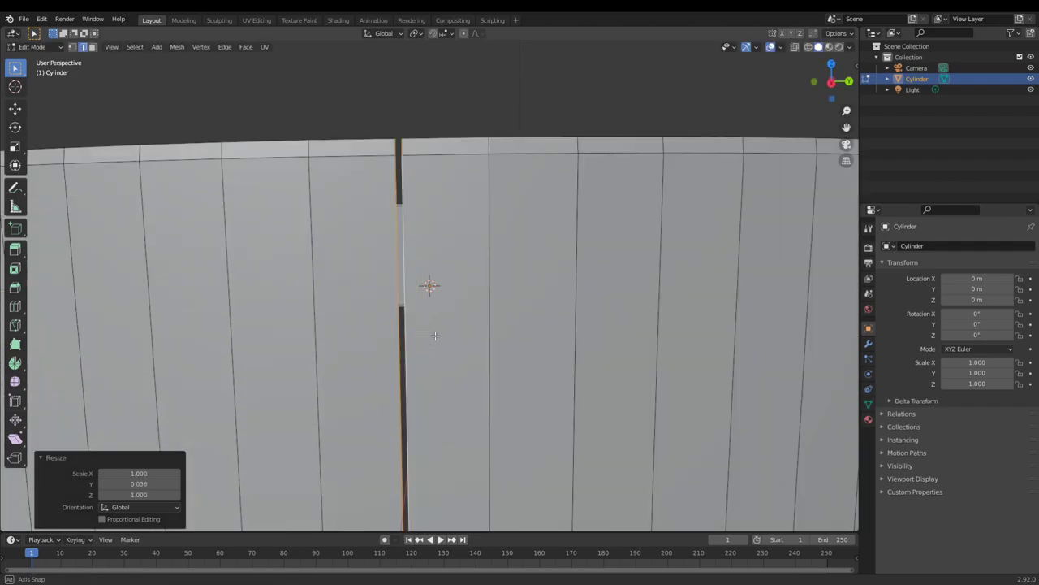
scroll(435, 342, down, 2)
scroll(437, 340, up, 4)
scroll(446, 341, down, 5)
scroll(454, 346, up, 2)
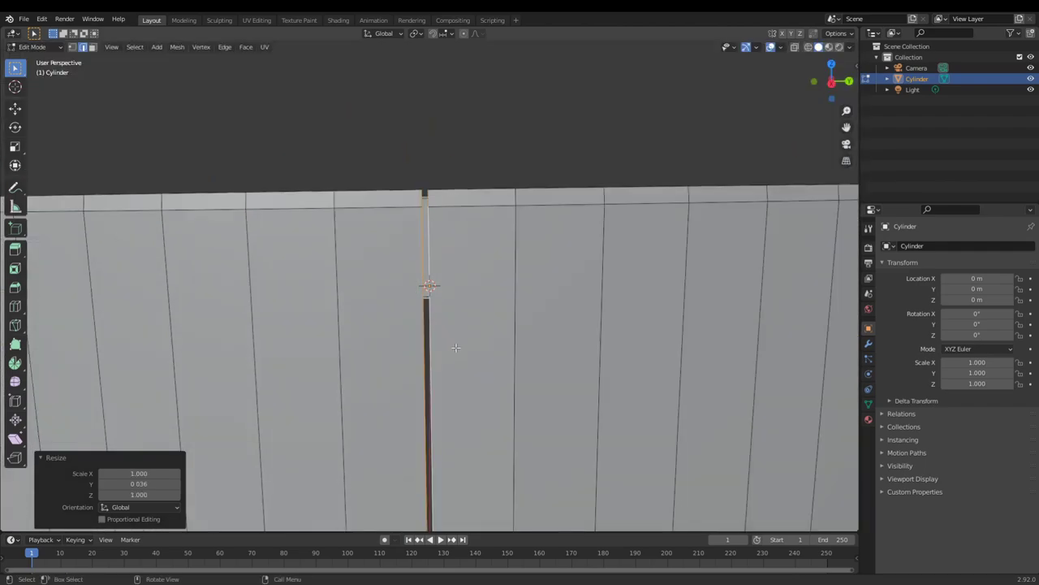
mouse_move(460, 348)
middle_down()
mouse_move(425, 368)
mouse_move(450, 351)
middle_up()
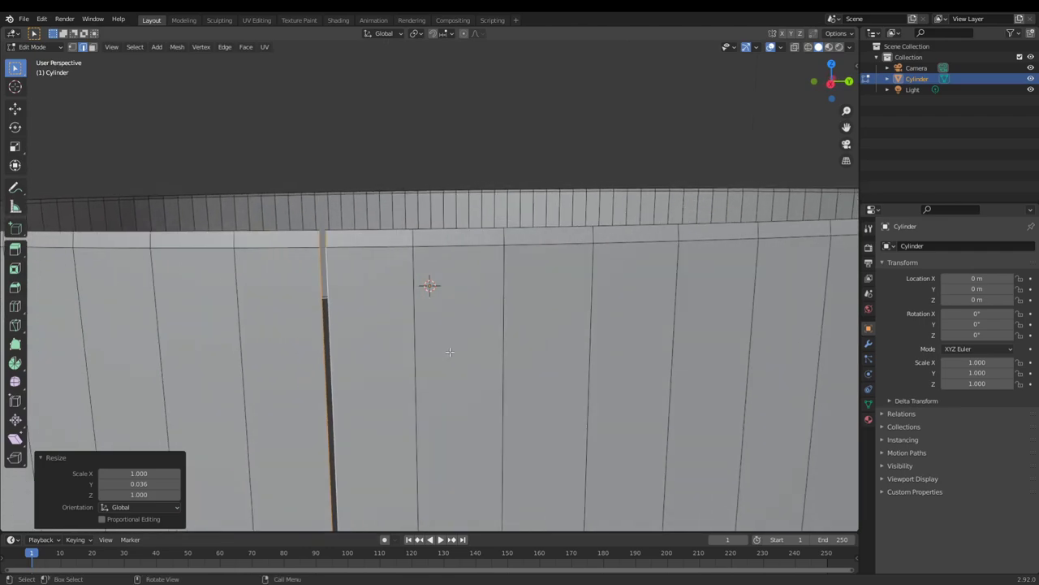
key(e)
right_click(430, 391)
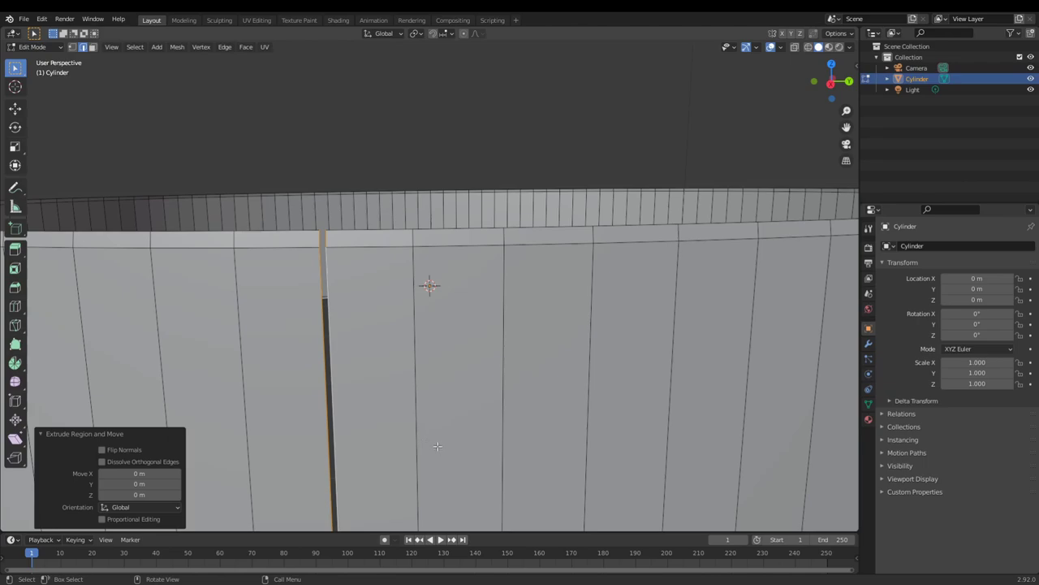
key(g)
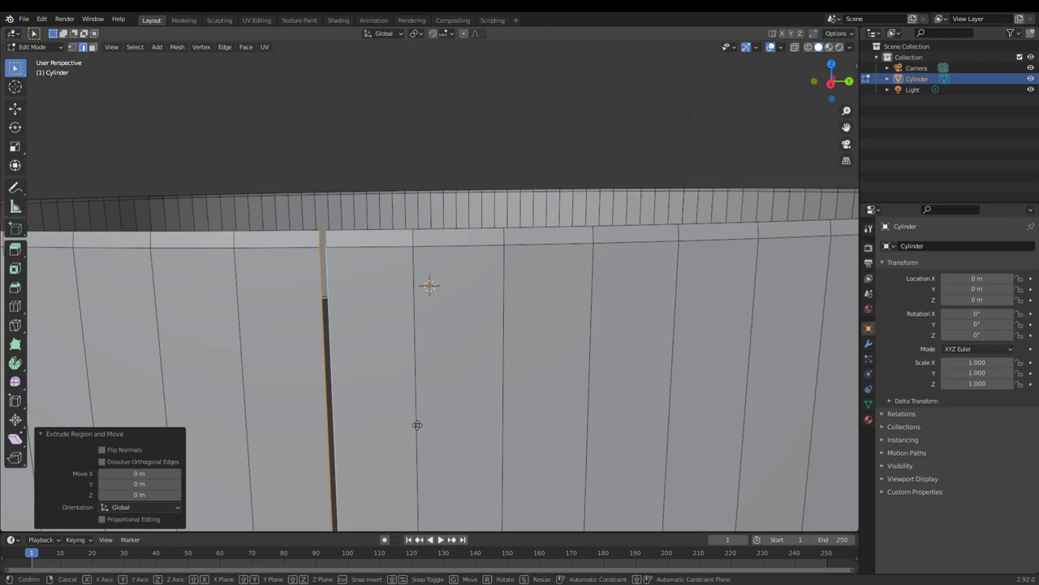
key(x)
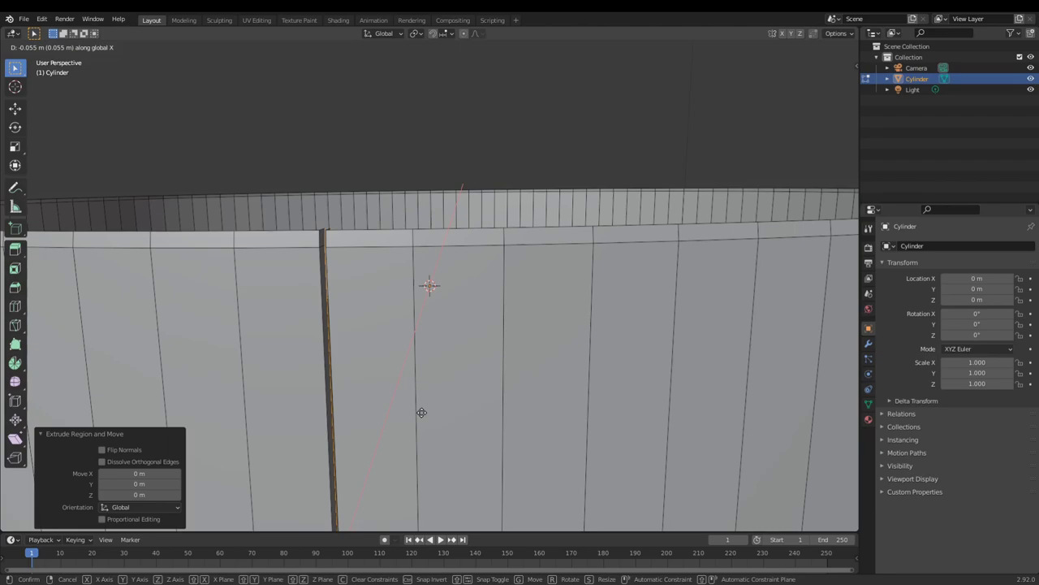
click(422, 412)
- Fine-tune the position of the inward-extruded seam edges along X and create a new face from them to close the seam
middle_drag(422, 411, 428, 407)
middle_drag(464, 307, 479, 324)
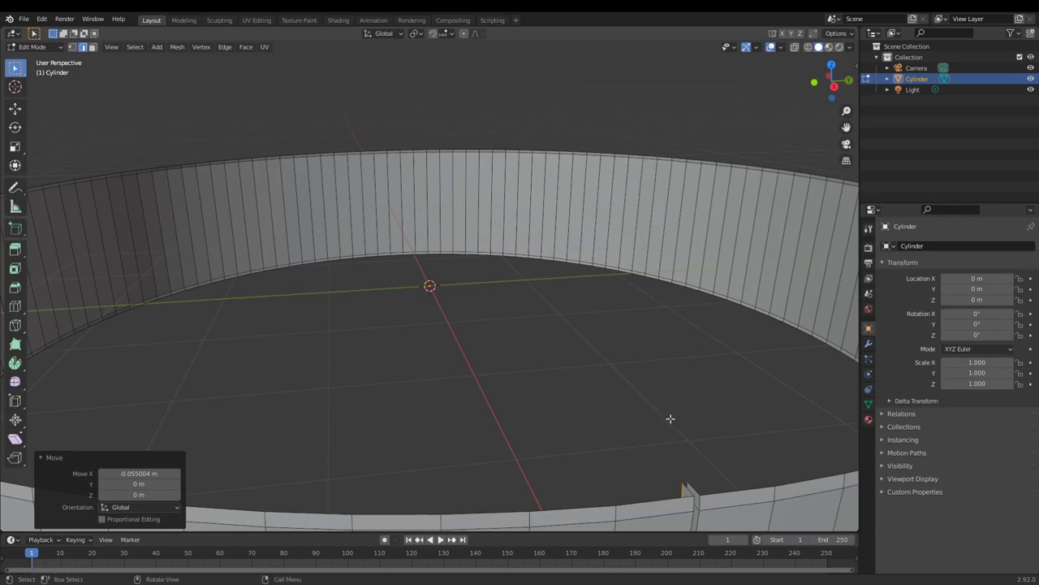
key(g)
key(x)
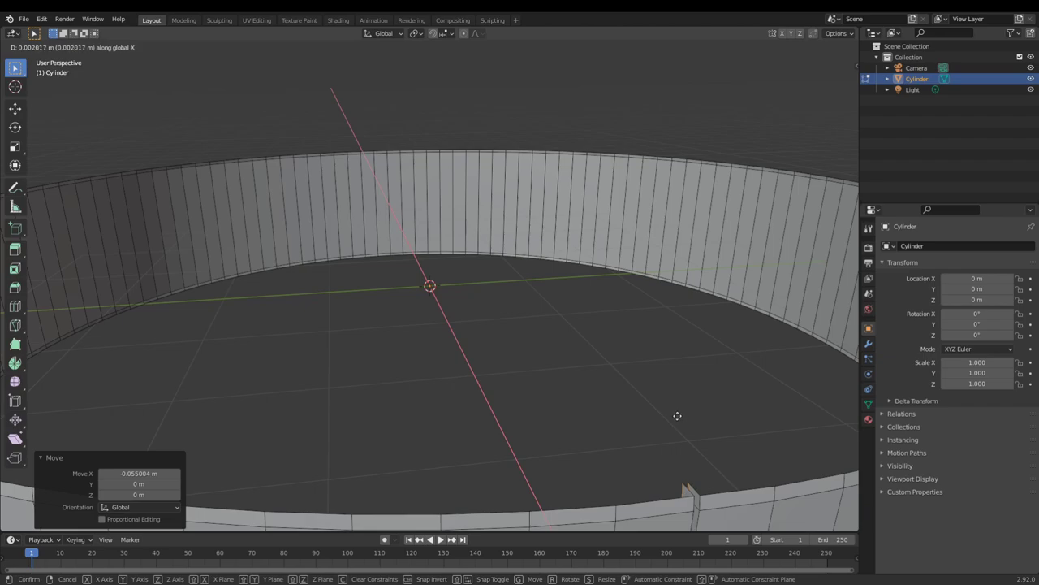
click(677, 417)
right_click(678, 423)
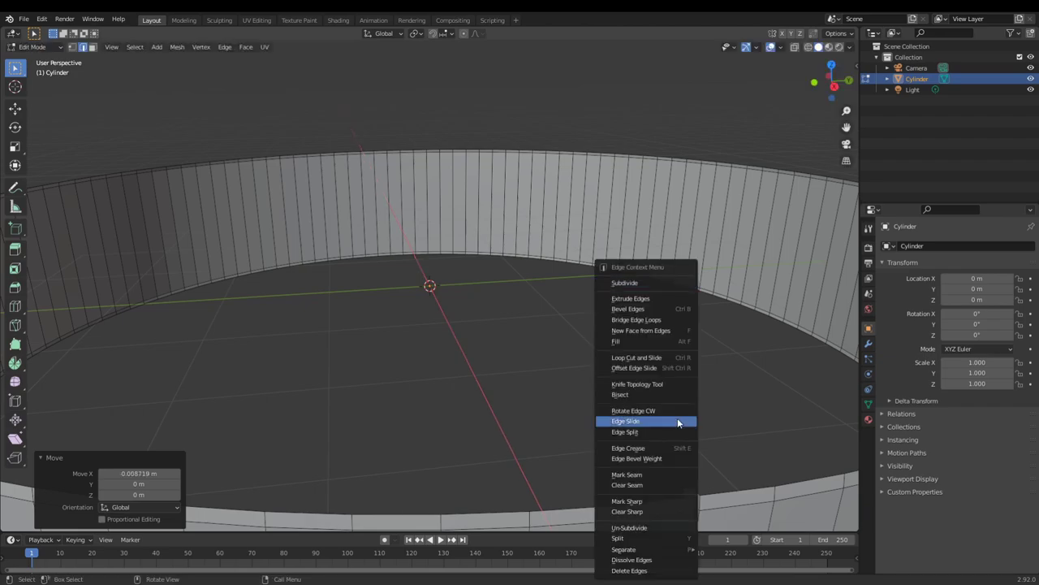
click(645, 331)
middle_drag(679, 437, 620, 387)
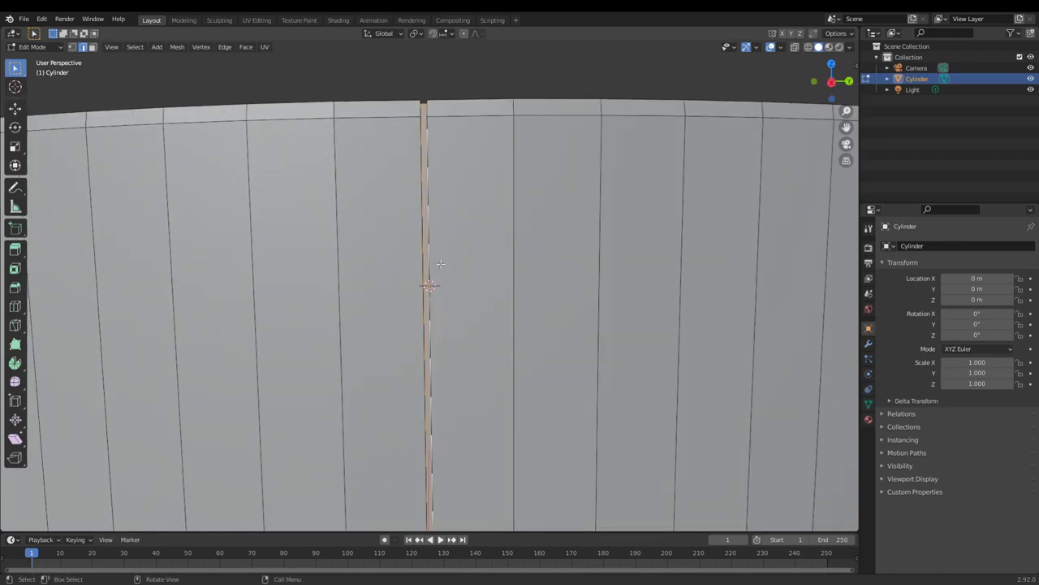
- Select the seam's two outer vertical edges and bevel them with a width of about 0.022 m
scroll(440, 264, down, 10)
key(Tab)
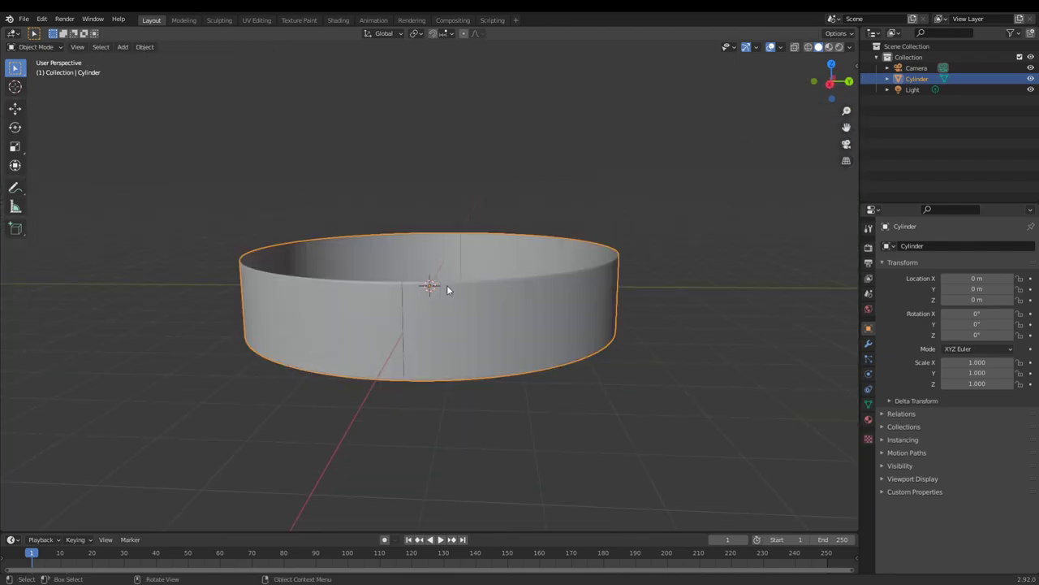
middle_drag(446, 289, 493, 299)
scroll(492, 304, up, 10)
scroll(487, 304, down, 2)
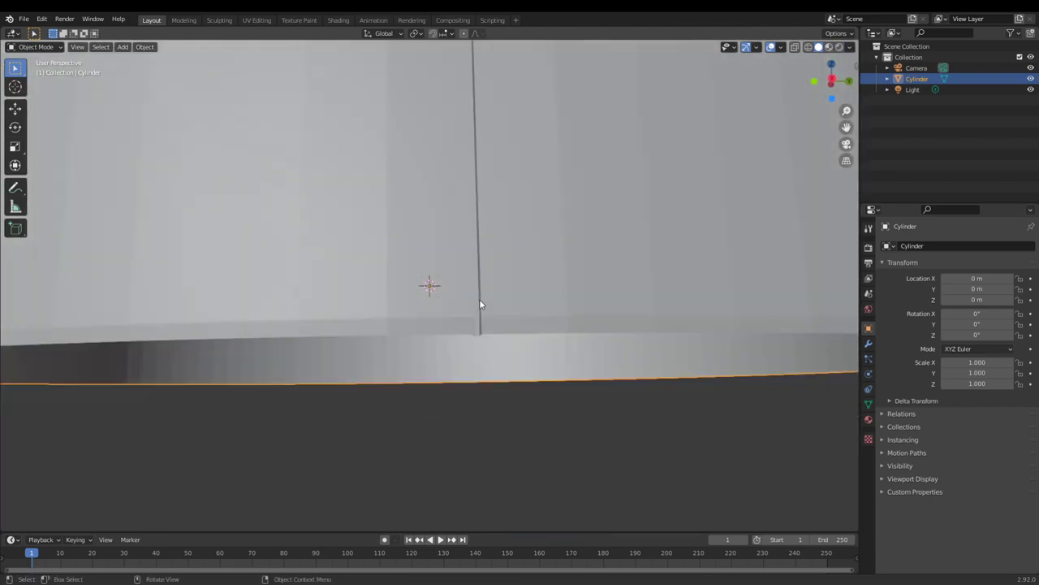
key(Tab)
alt+click(475, 225)
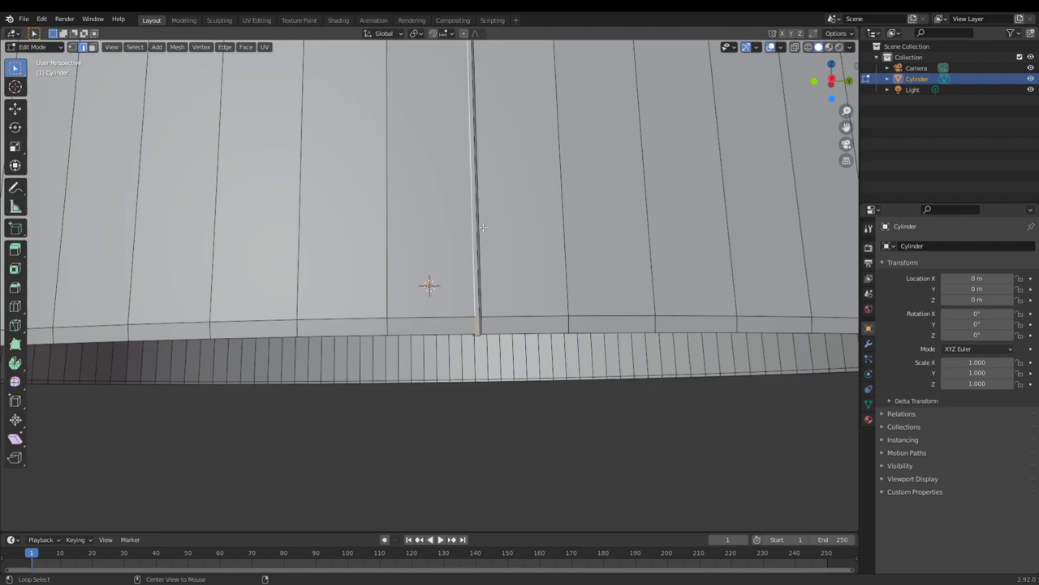
scroll(431, 276, down, 5)
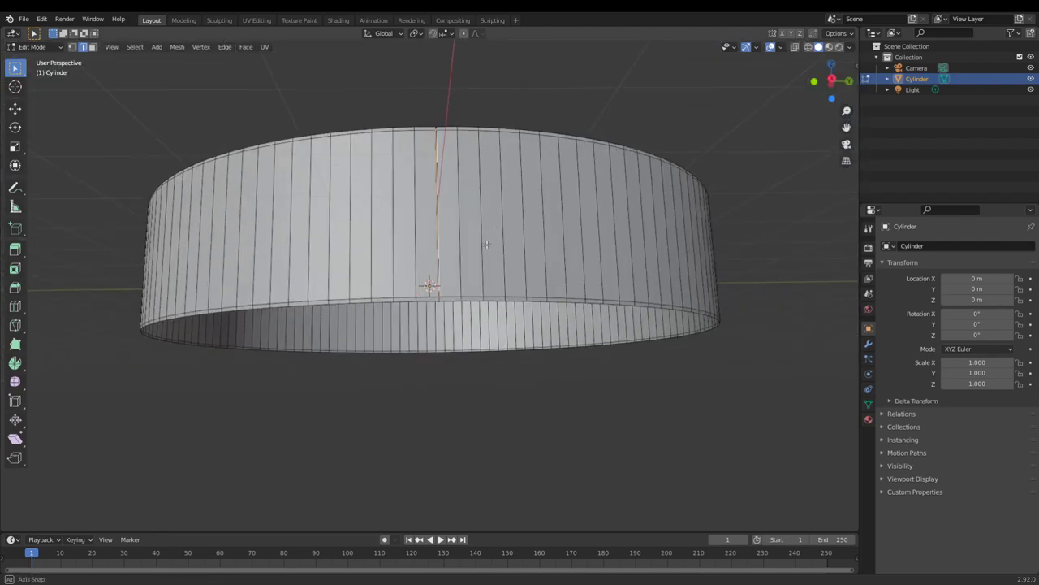
scroll(377, 308, up, 5)
scroll(378, 309, down, 2)
key(ctrl+b)
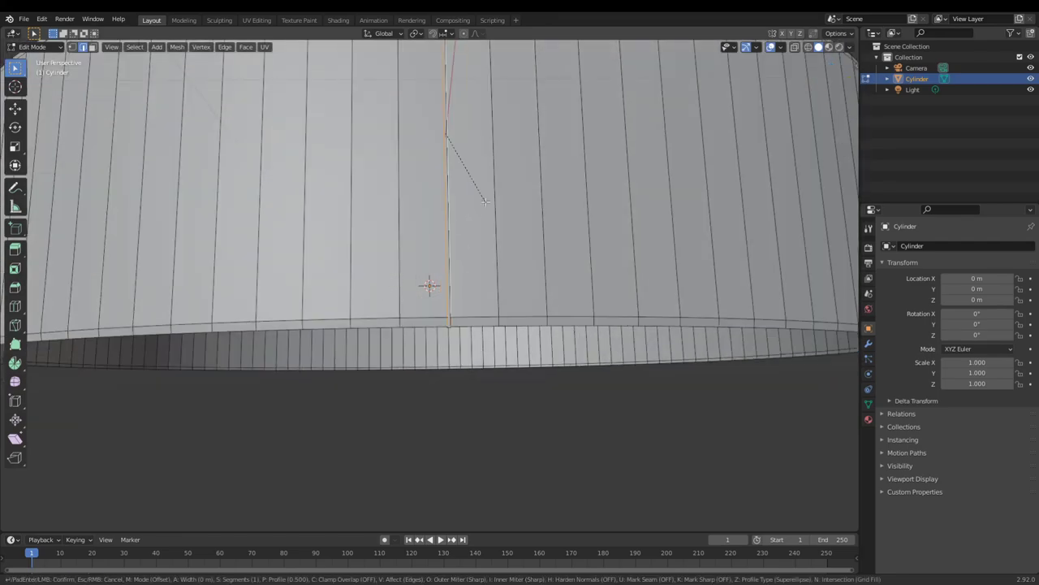
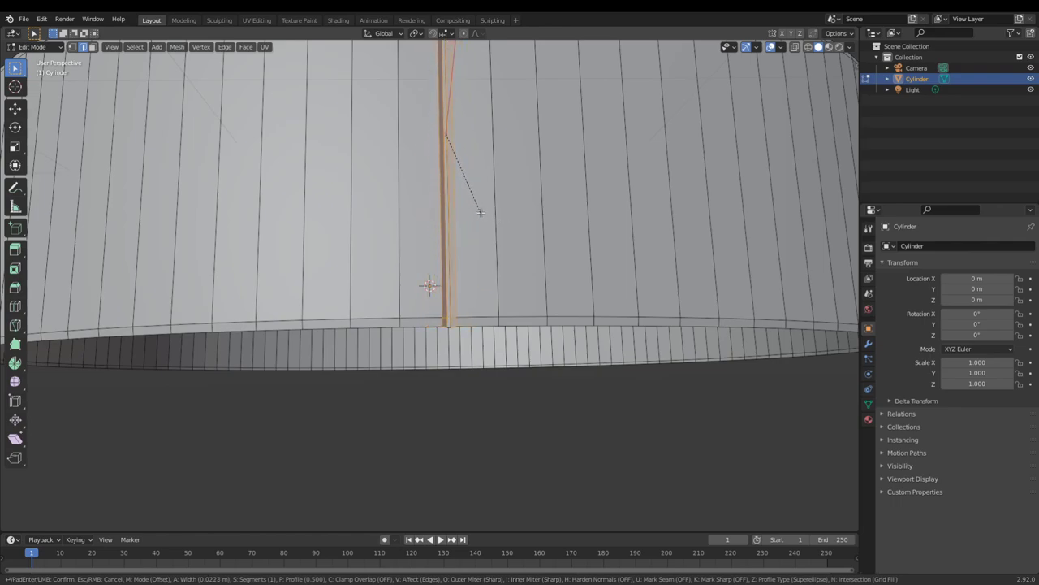
click(481, 212)
- Set the outer seam bevel to 5 segments and return to Object Mode
scroll(481, 212, down, 5)
scroll(427, 287, up, 8)
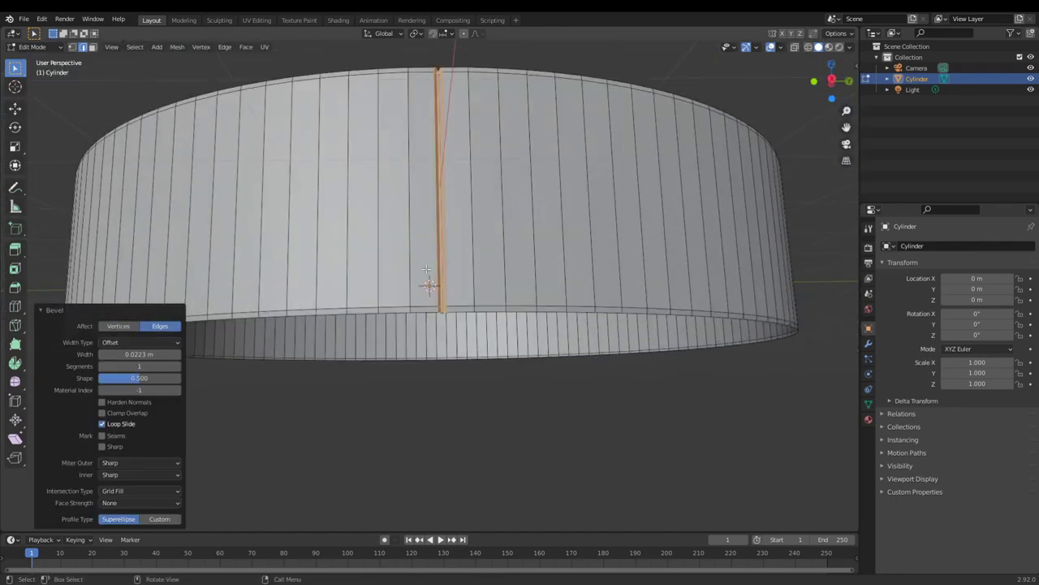
click(142, 366)
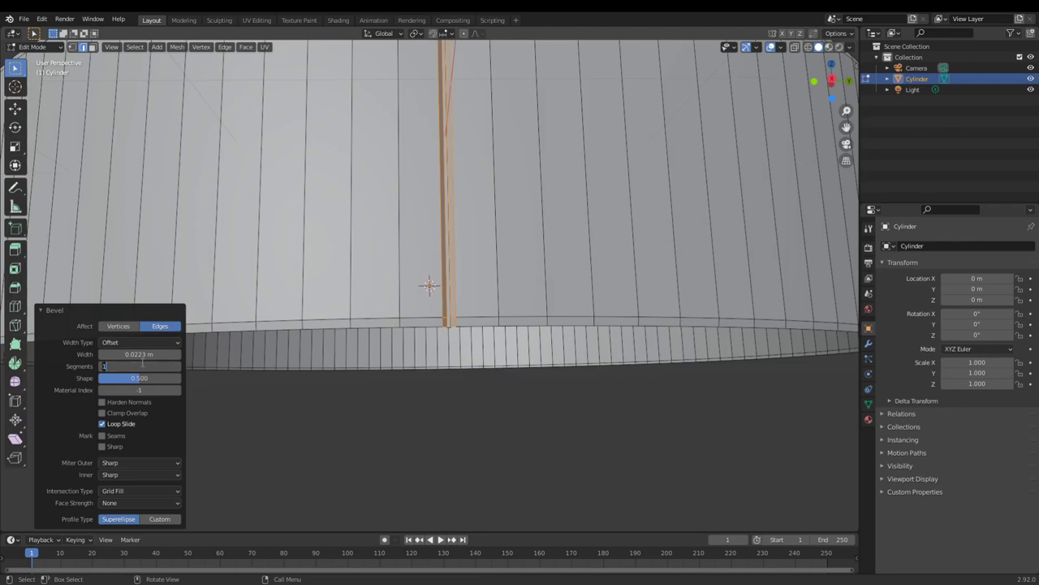
key(Return)
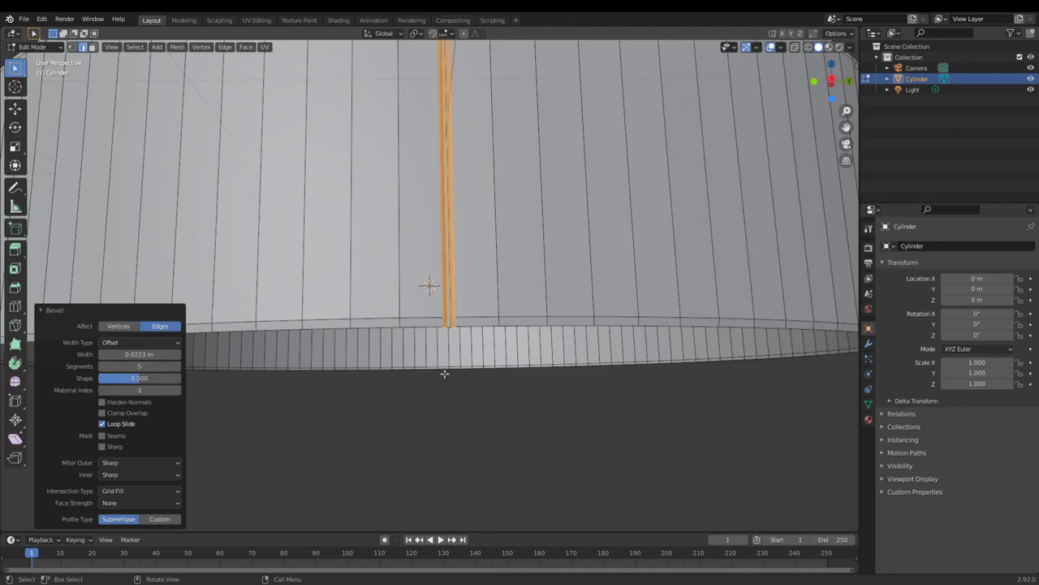
scroll(629, 377, up, 3)
middle_drag(613, 366, 608, 355)
middle_drag(469, 231, 495, 287)
scroll(488, 287, down, 5)
key(Tab)
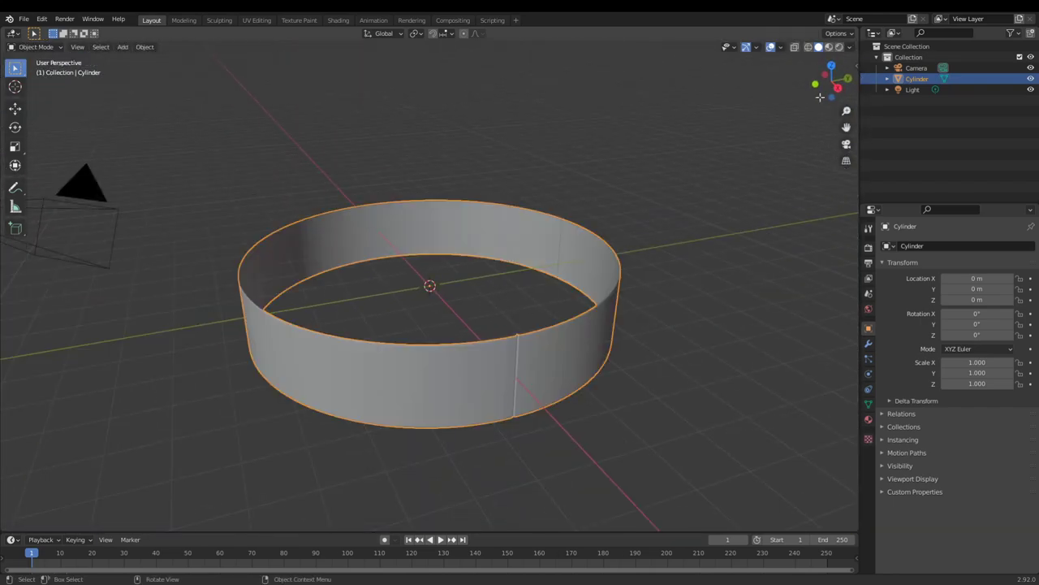
- Lock the view to the 3D cursor and place the cursor at X 4.5 m, on the seam
click(858, 72)
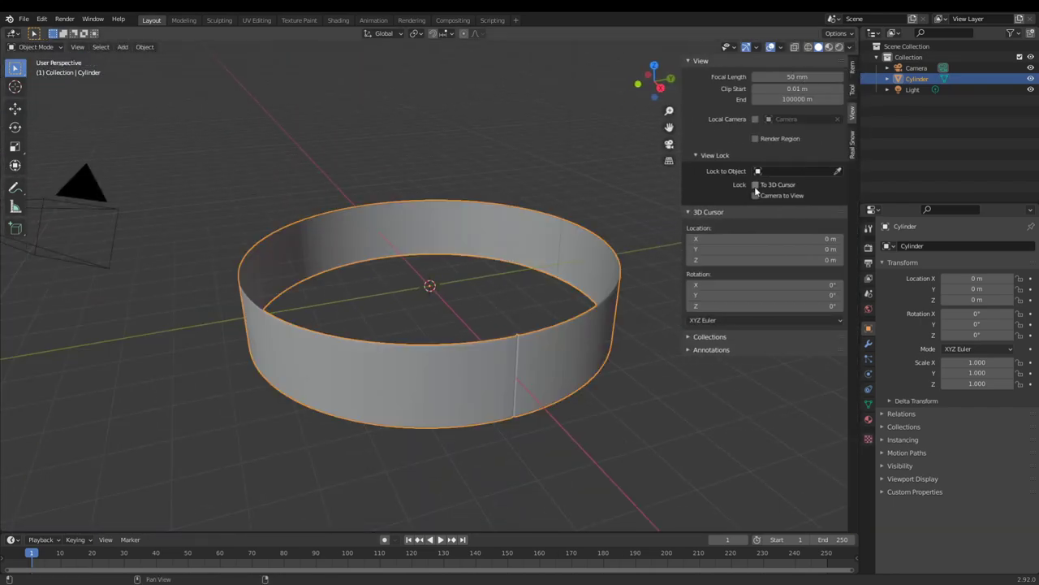
middle_drag(498, 310, 556, 348)
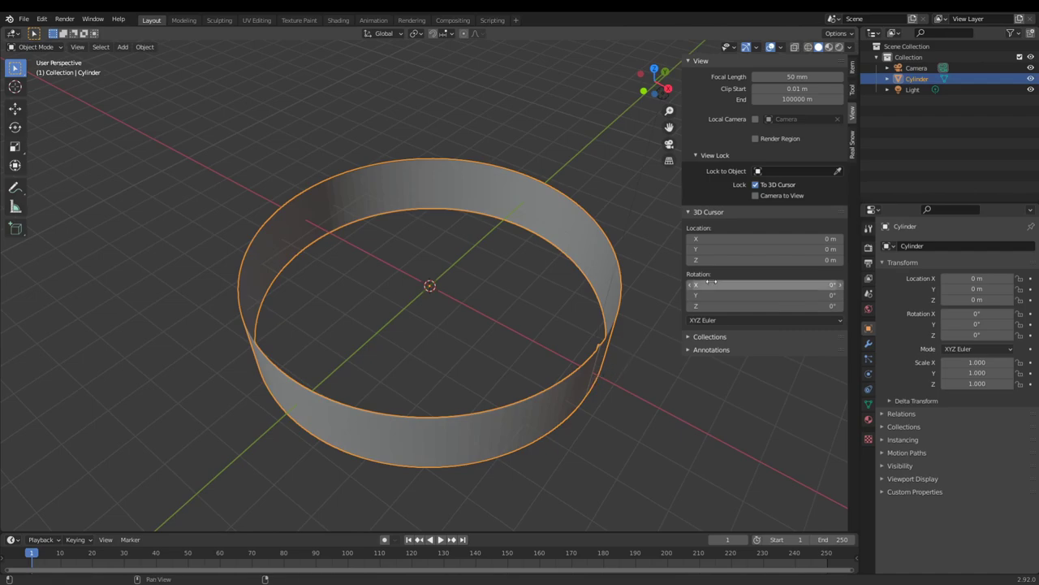
drag(763, 238, 788, 239)
scroll(448, 304, up, 5)
middle_drag(448, 298, 464, 141)
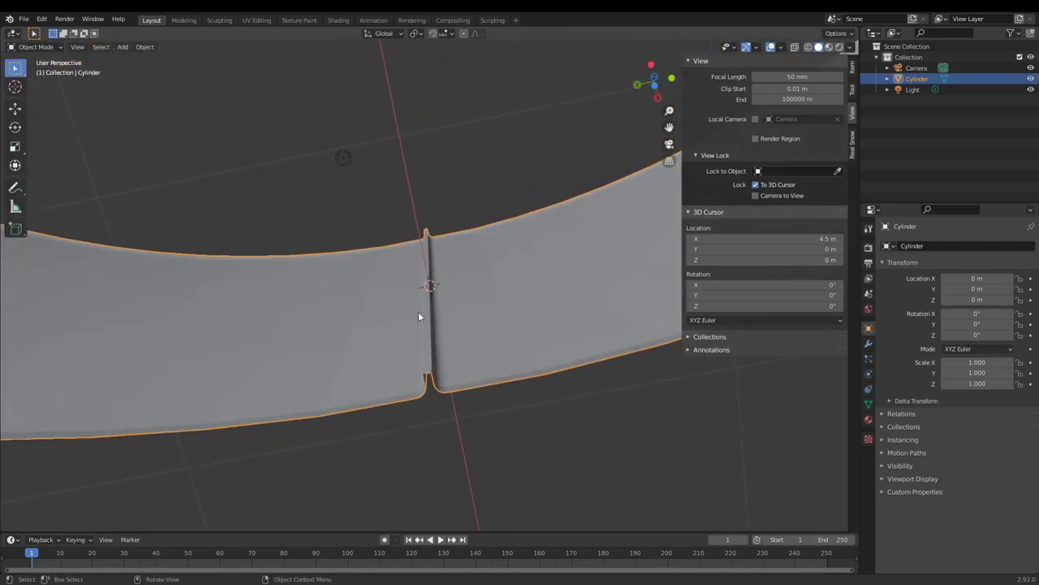
- Select the inner vertical edges at the seam's base and bevel them about 0.0075 m wide with 5 segments
key(Tab)
middle_drag(417, 322, 429, 376)
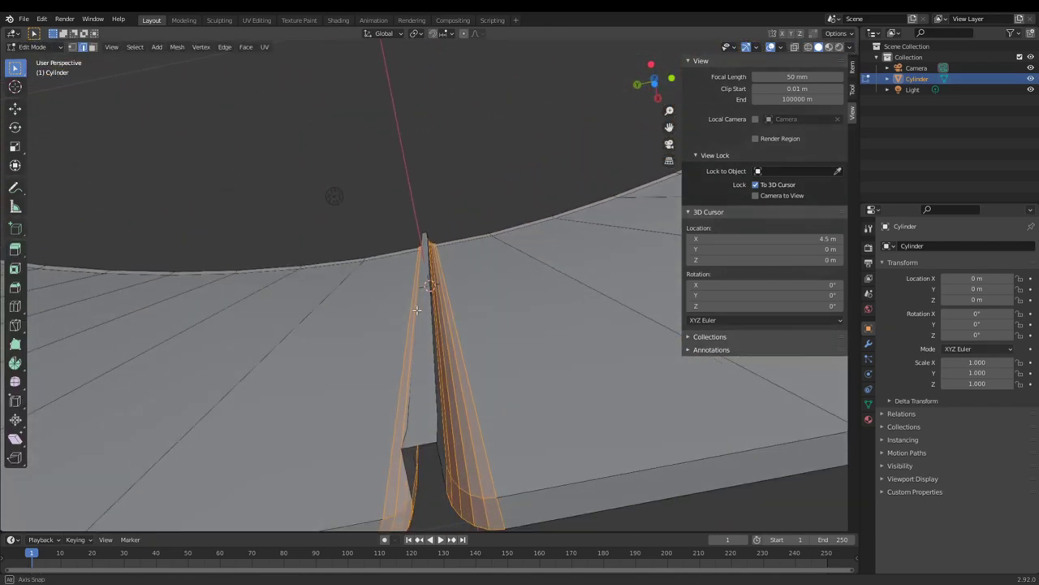
key(alt+a)
alt+click(414, 380)
key(ctrl+b)
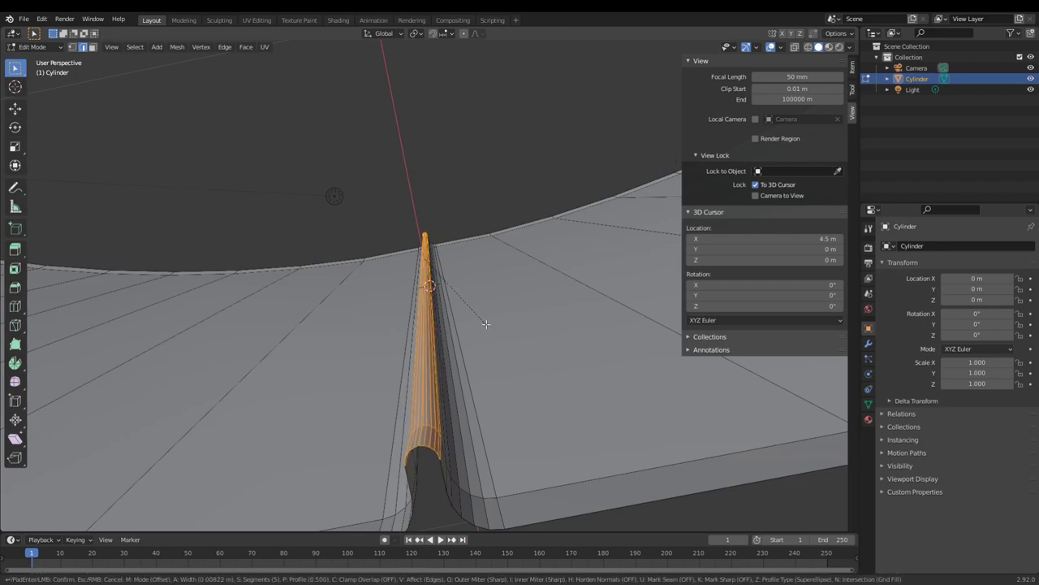
click(486, 324)
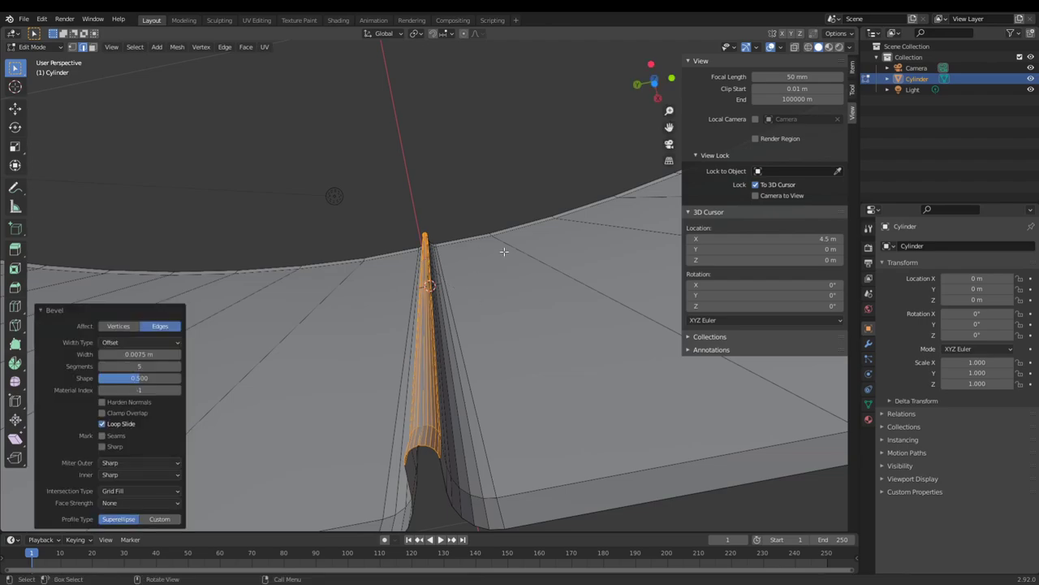
- Move the bevelled base of the seam about 0.009 m outward along X
key(g)
key(x)
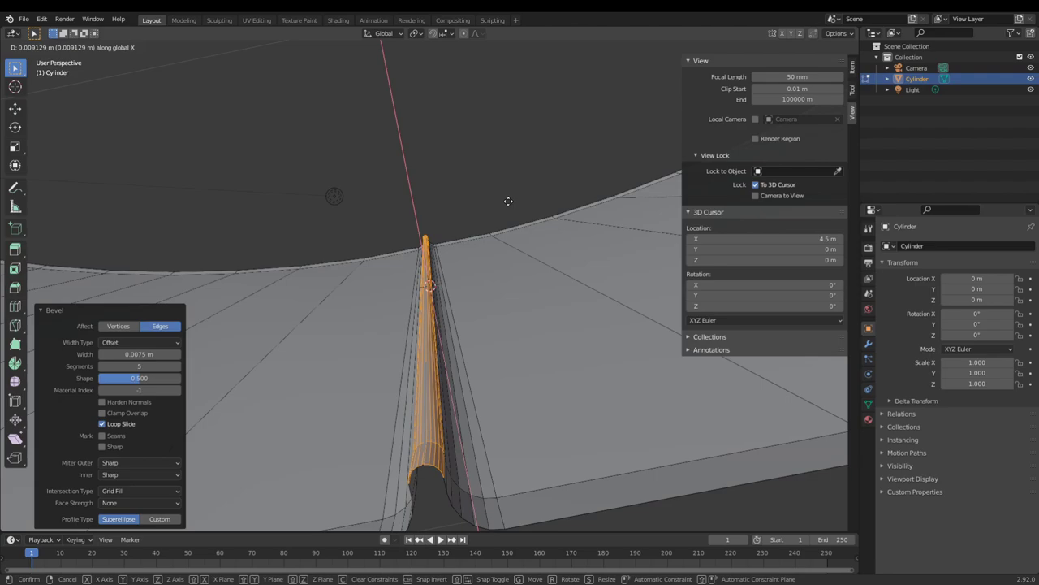
click(508, 201)
scroll(508, 201, down, 4)
middle_drag(508, 201, 303, 277)
scroll(303, 277, down, 5)
- Examine the seam's rounded profile in Object Mode from above and from the rim
key(Tab)
scroll(445, 218, down, 5)
click(447, 220)
mouse_move(446, 219)
middle_down()
mouse_move(498, 301)
mouse_move(547, 307)
mouse_move(438, 259)
mouse_move(438, 211)
middle_up()
scroll(492, 286, up, 9)
scroll(457, 243, down, 6)
middle_drag(457, 247, 447, 336)
click(492, 311)
scroll(497, 312, down, 3)
scroll(471, 356, up, 6)
key(Tab)
key(g)
key(z)
key(x)
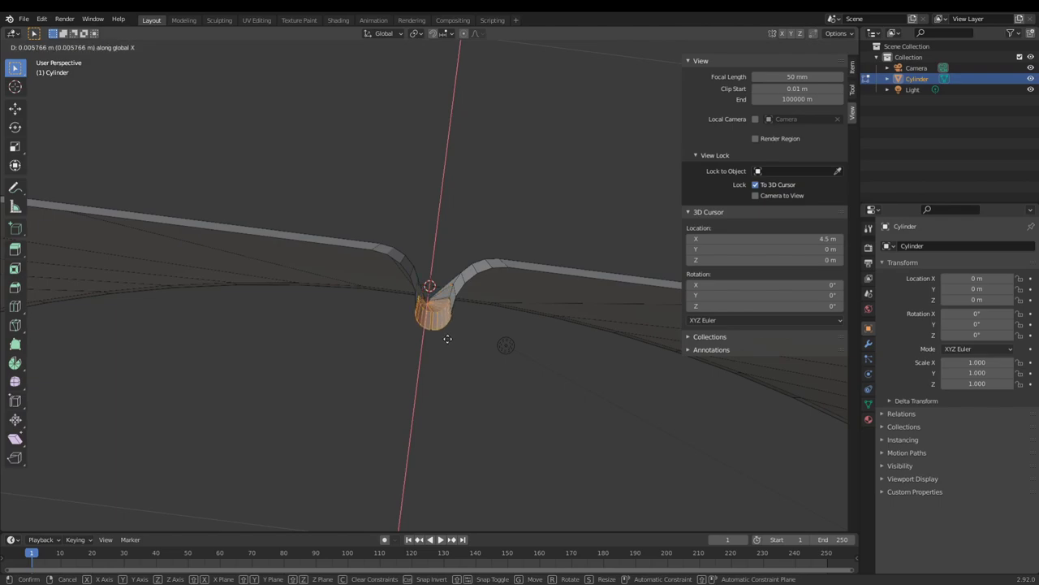
right_click(448, 338)
- Switch to face selection and select the central vertical column of faces at the base of the seam groove
middle_drag(457, 249, 466, 239)
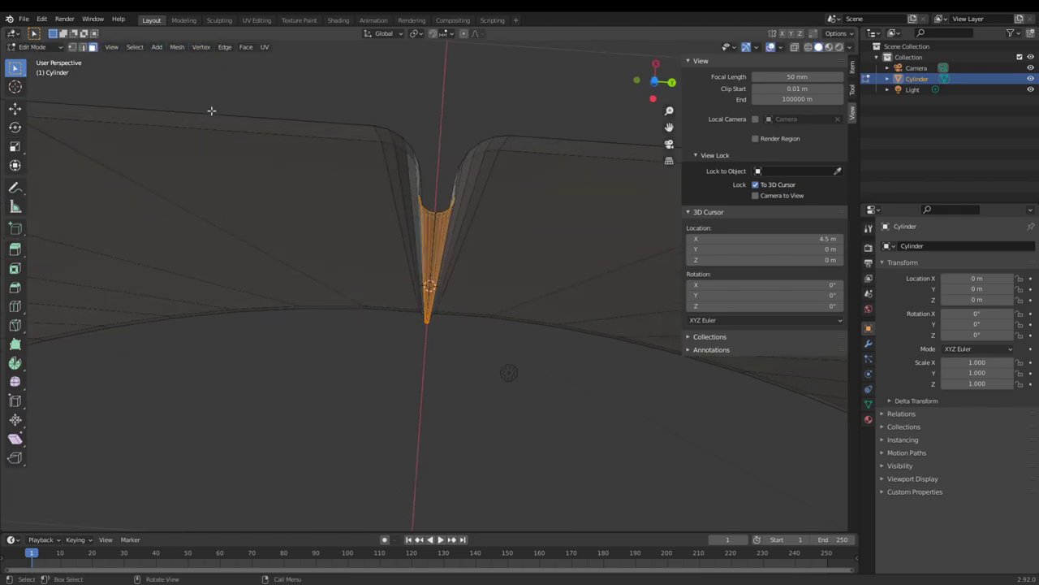
scroll(419, 196, up, 2)
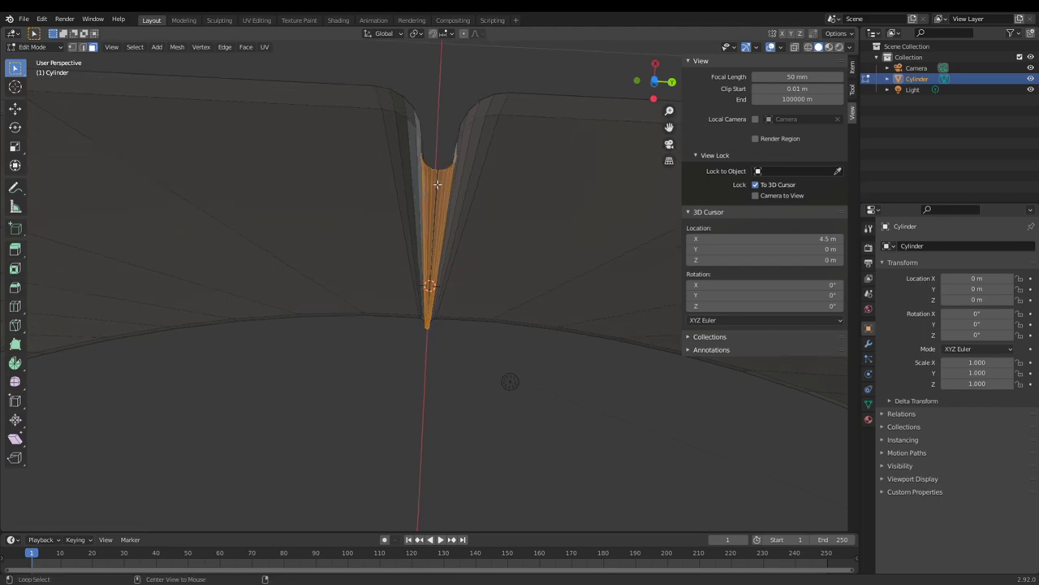
alt+click(437, 185)
alt+click(436, 176)
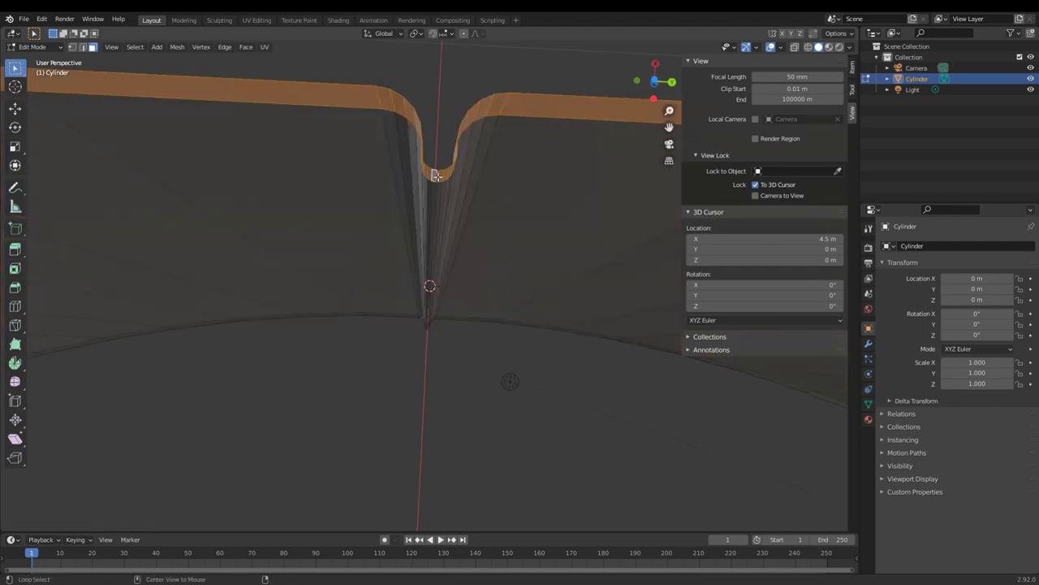
alt+click(436, 214)
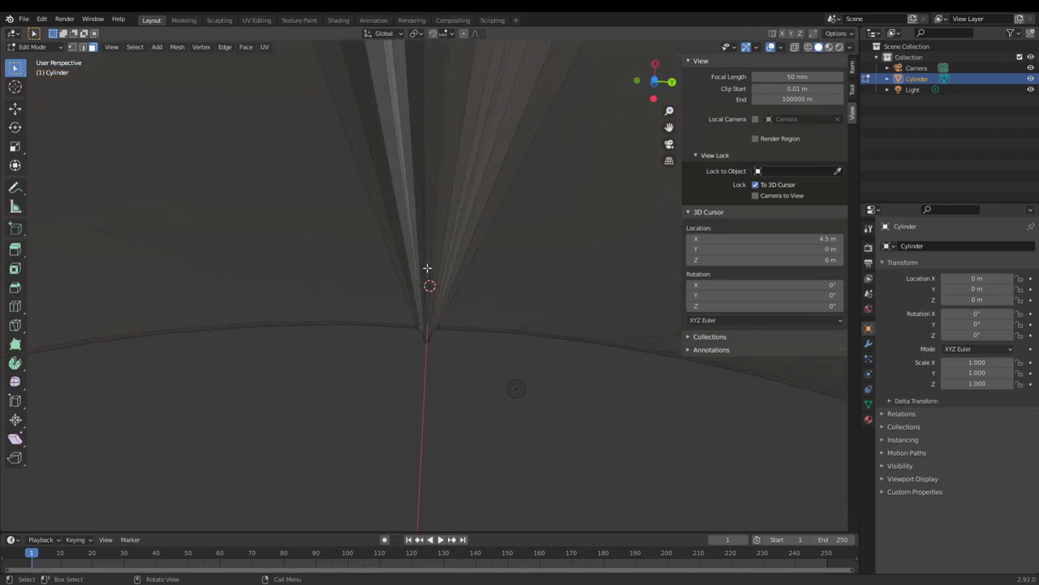
alt+click(434, 237)
click(434, 236)
middle_drag(439, 240, 462, 133)
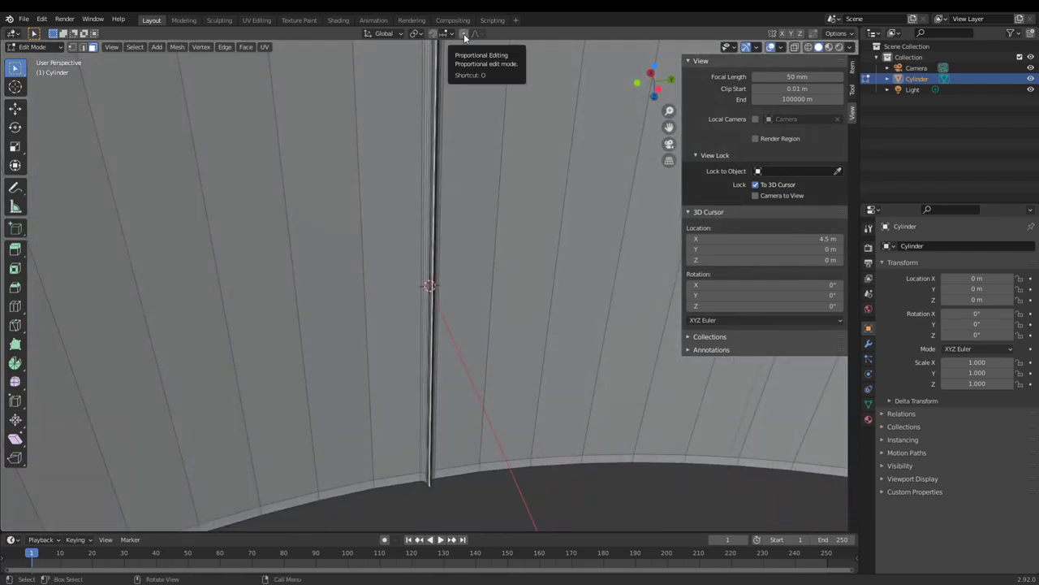
- Enable Proportional Editing and move the central seam faces about 0.019 m along X with a proportional size of 0.04
click(465, 34)
middle_drag(476, 105, 457, 272)
scroll(457, 271, up, 14)
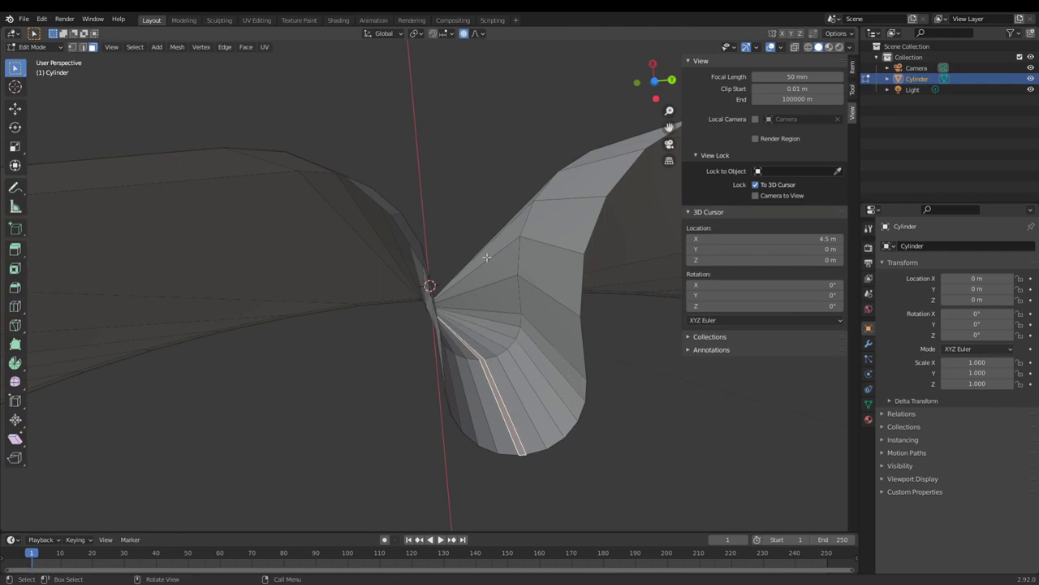
middle_drag(617, 430, 587, 428)
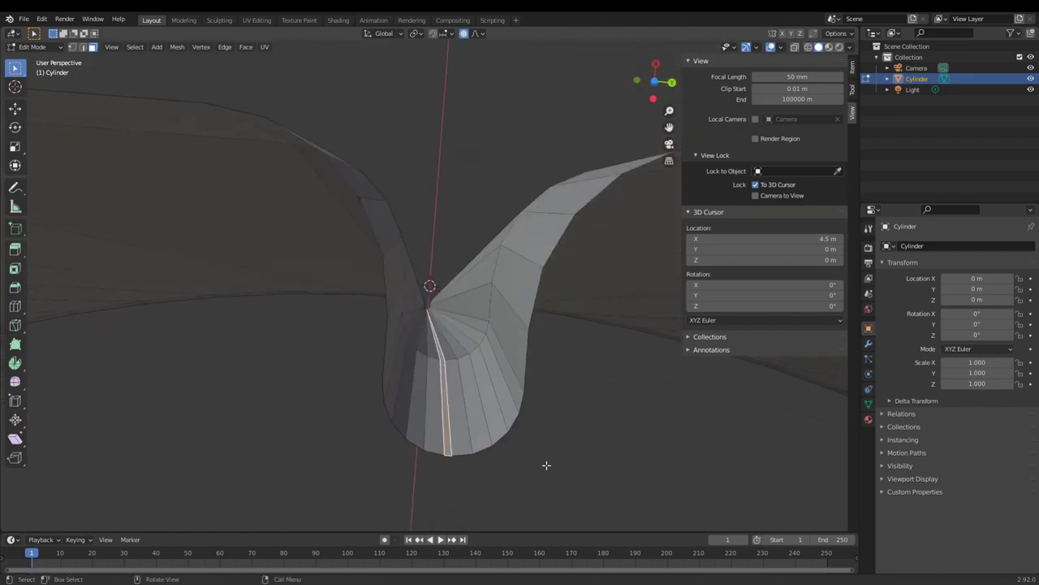
key(g)
key(x)
scroll(545, 458, up, 20)
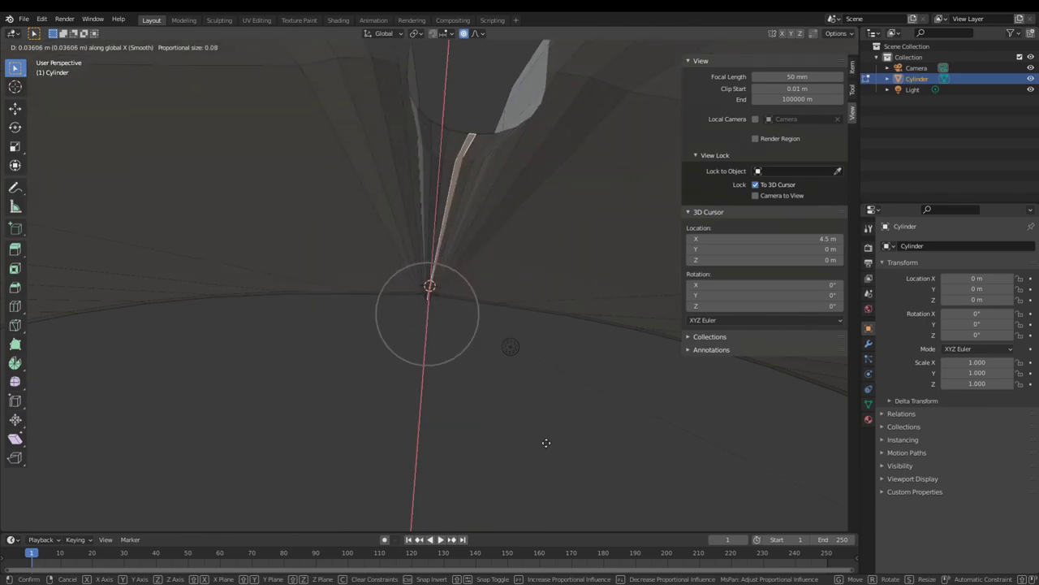
scroll(546, 445, up, 7)
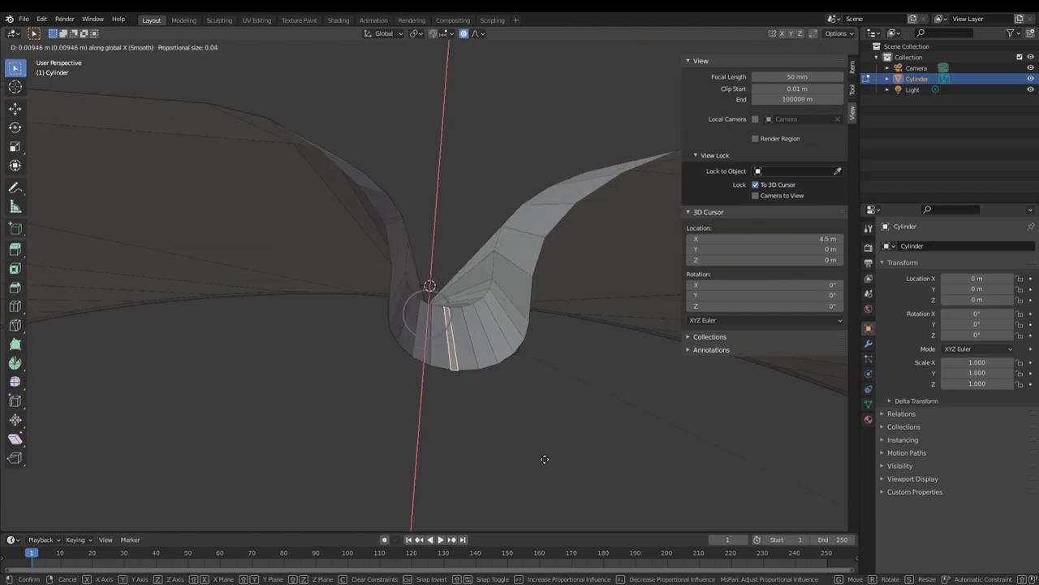
scroll(544, 451, up, 3)
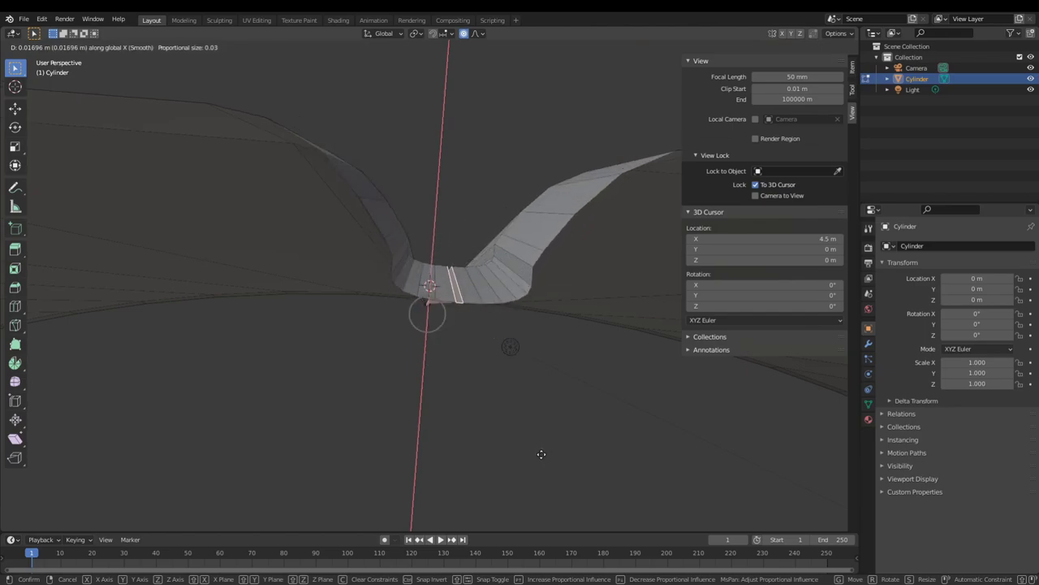
scroll(541, 451, down, 3)
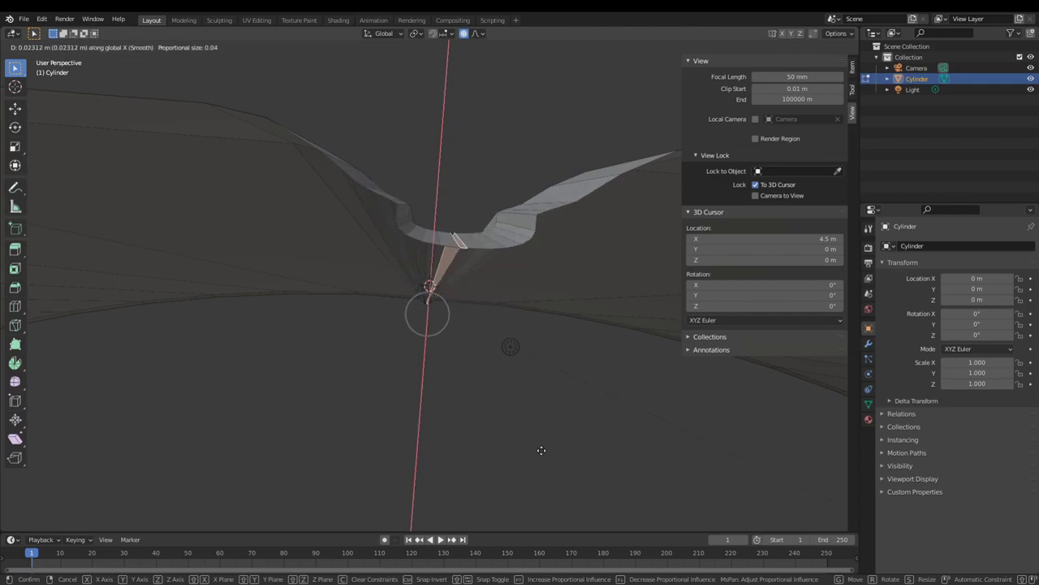
click(541, 452)
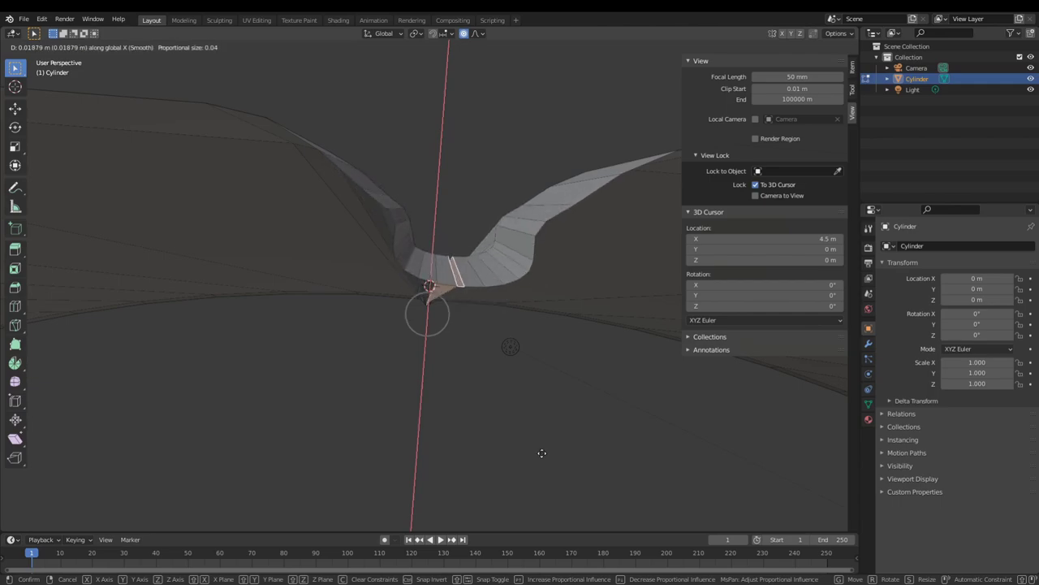
- Examine the ring and its reshaped seam in Object Mode from several angles and distances
scroll(536, 450, up, 4)
middle_drag(531, 448, 320, 303)
key(Tab)
scroll(341, 309, down, 10)
click(467, 202)
middle_drag(467, 204, 512, 324)
scroll(483, 313, up, 5)
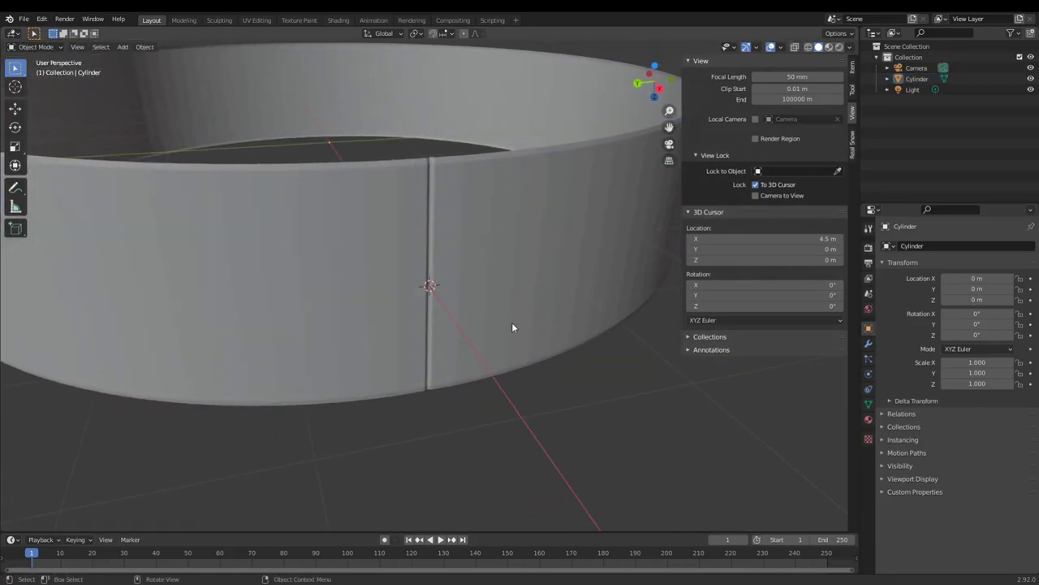
scroll(513, 325, up, 3)
scroll(512, 334, down, 6)
click(452, 287)
scroll(532, 339, up, 5)
scroll(532, 338, down, 3)
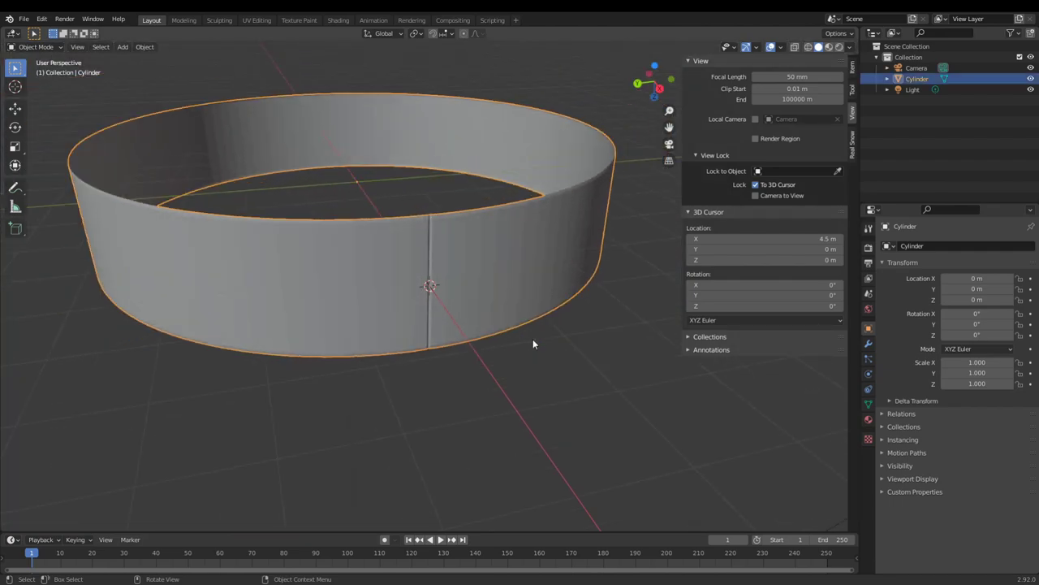
middle_drag(530, 337, 518, 317)
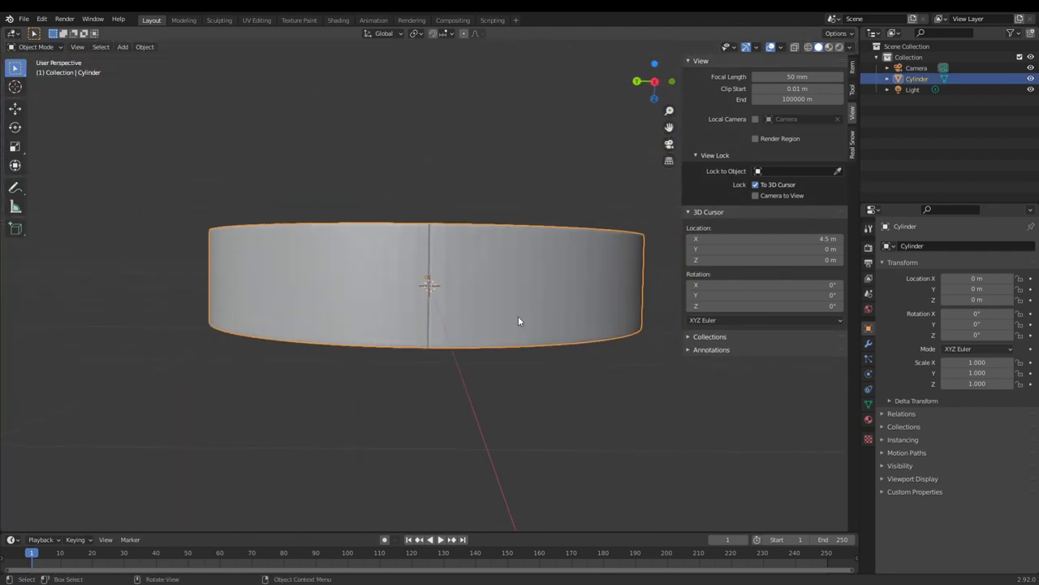
scroll(518, 317, down, 4)
scroll(466, 344, up, 3)
middle_drag(467, 344, 395, 323)
scroll(506, 301, up, 10)
middle_drag(478, 311, 415, 381)
scroll(455, 288, down, 8)
scroll(390, 368, down, 4)
scroll(509, 372, up, 4)
scroll(509, 372, down, 5)
middle_drag(434, 316, 419, 356)
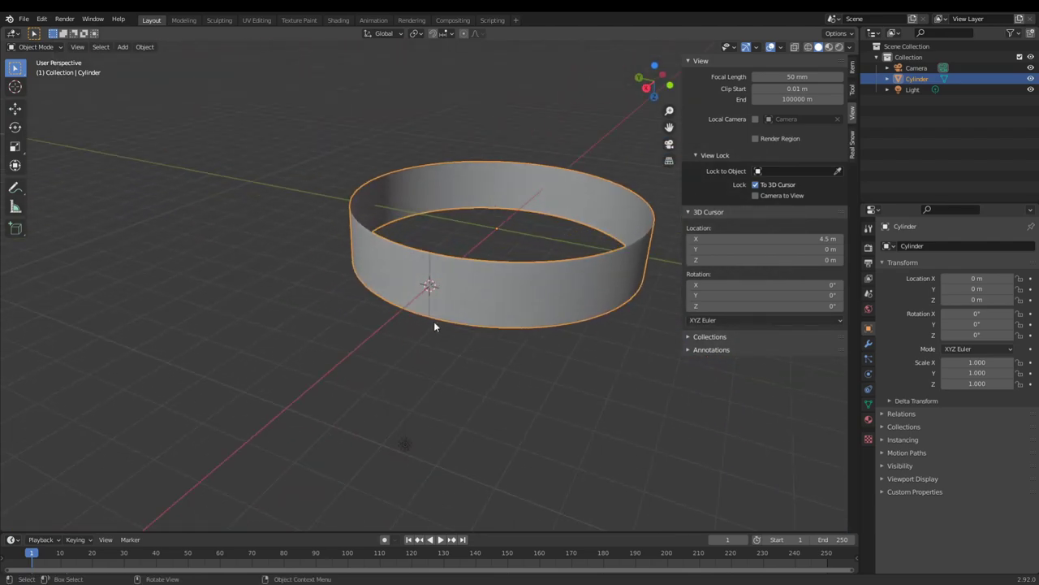
- Duplicate the ring object in place, keeping the copy at the original position
key(shift+d)
key(Escape)
scroll(476, 351, down, 3)
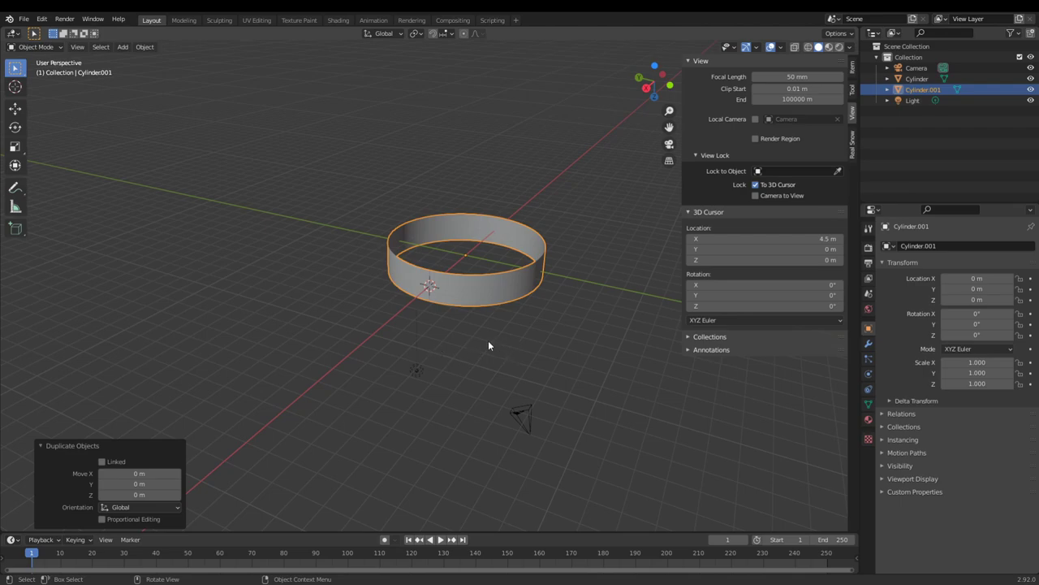
- Move the duplicate ring about -1.83 m along the Z axis
scroll(492, 344, up, 3)
middle_drag(494, 346, 519, 322)
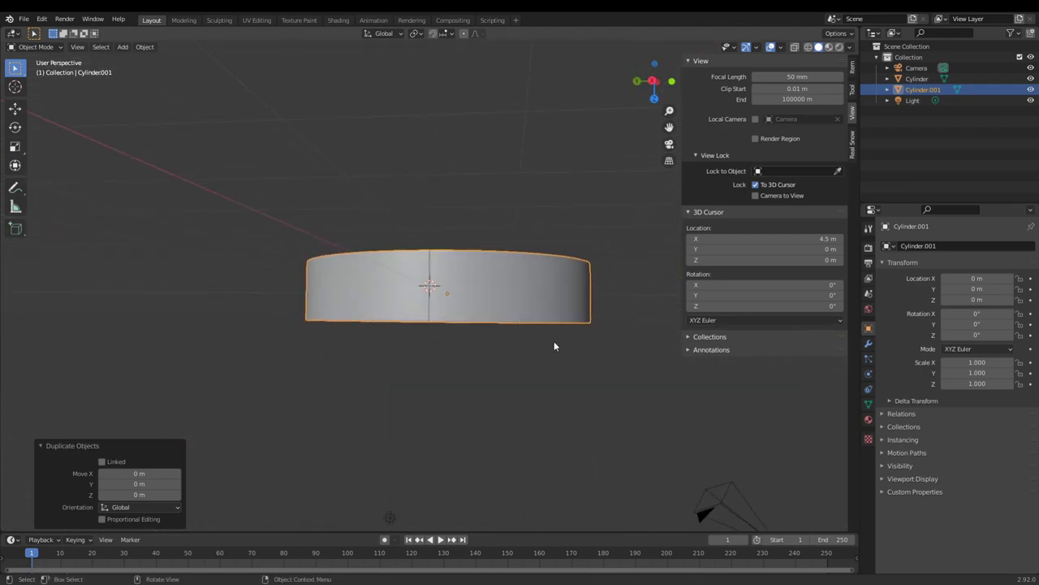
key(g)
key(z)
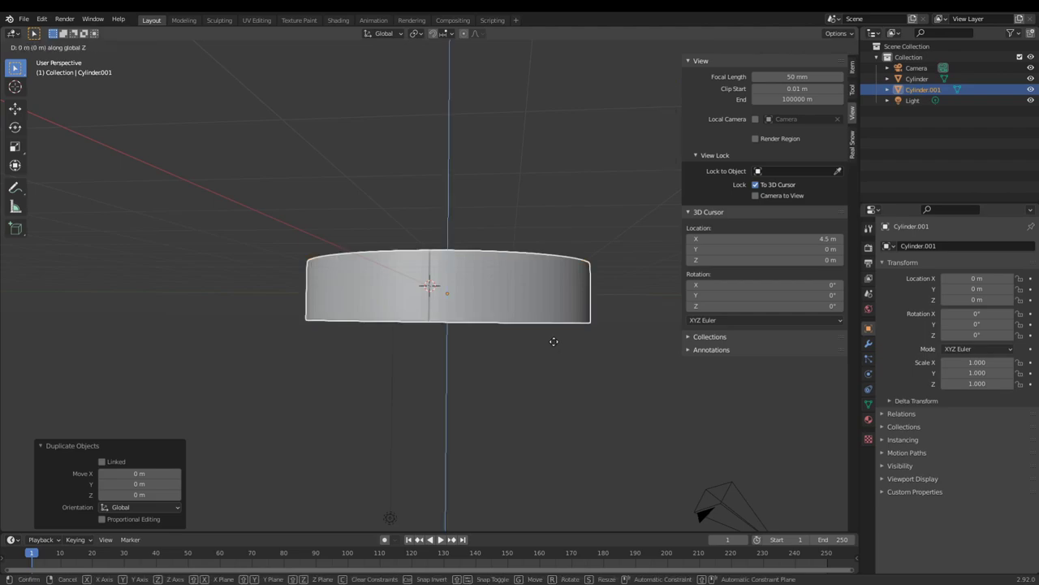
click(546, 285)
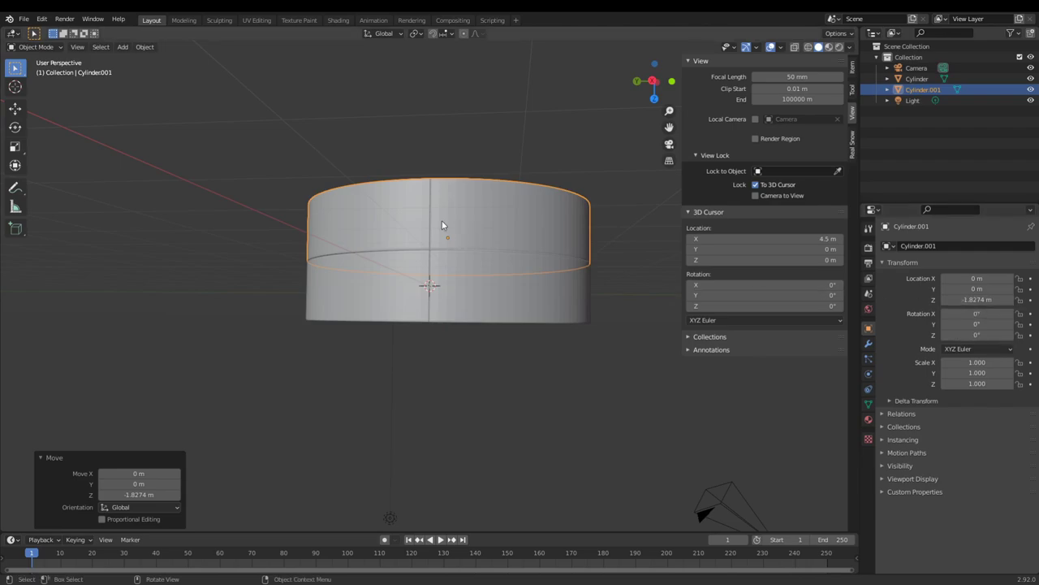
- Use the Move tool to shift the duplicate ring to the other side of the original along Z and set its Z location to 1.814 m
scroll(441, 225, down, 4)
middle_drag(441, 225, 520, 349)
click(29, 114)
click(18, 109)
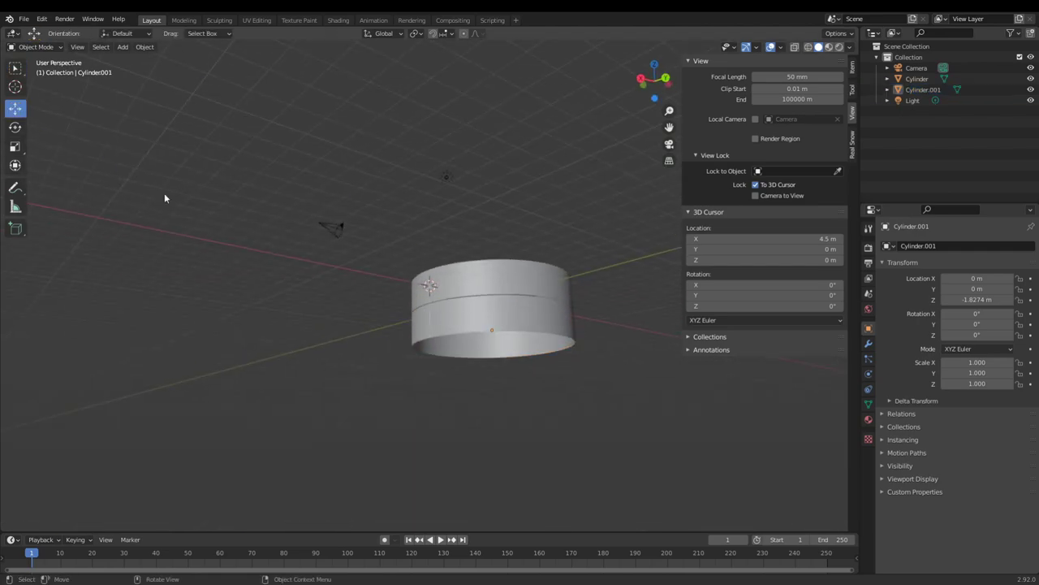
click(412, 324)
middle_drag(411, 324, 459, 267)
drag(453, 258, 453, 198)
click(984, 299)
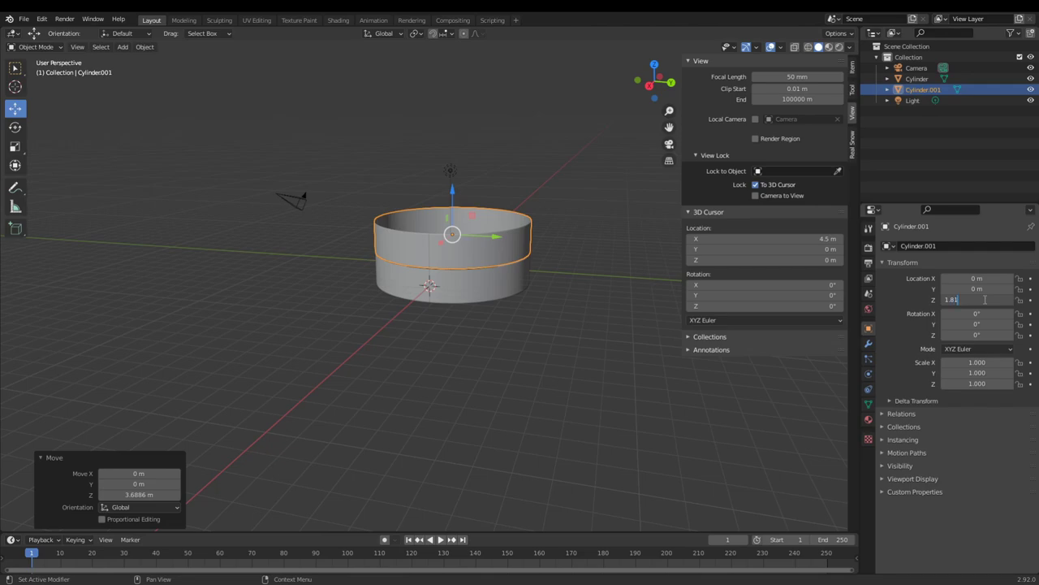
key(Return)
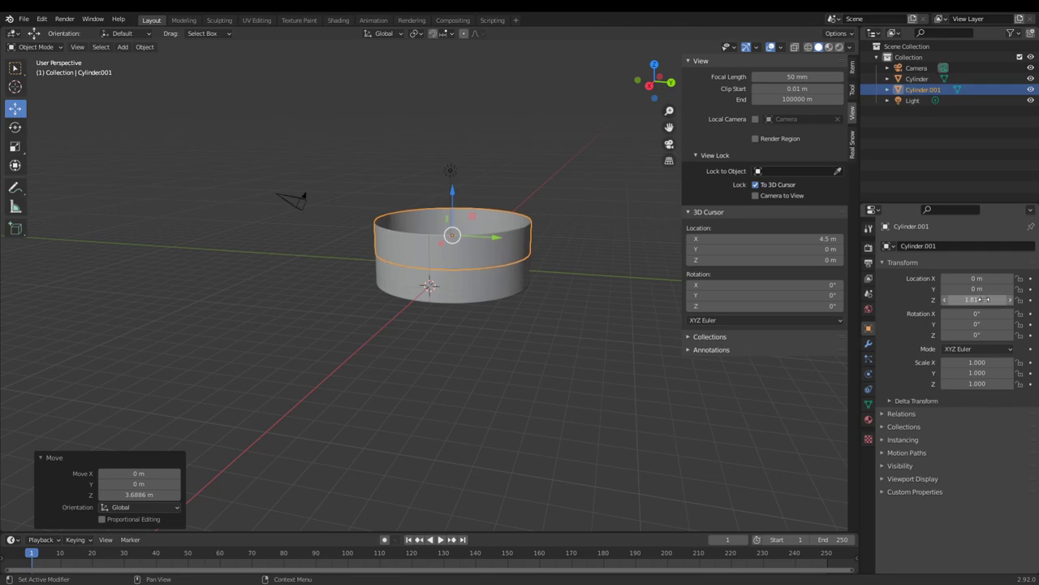
- Examine the joint between the two stacked rings and their aligned vertical seams from several angles and distances
scroll(599, 288, up, 10)
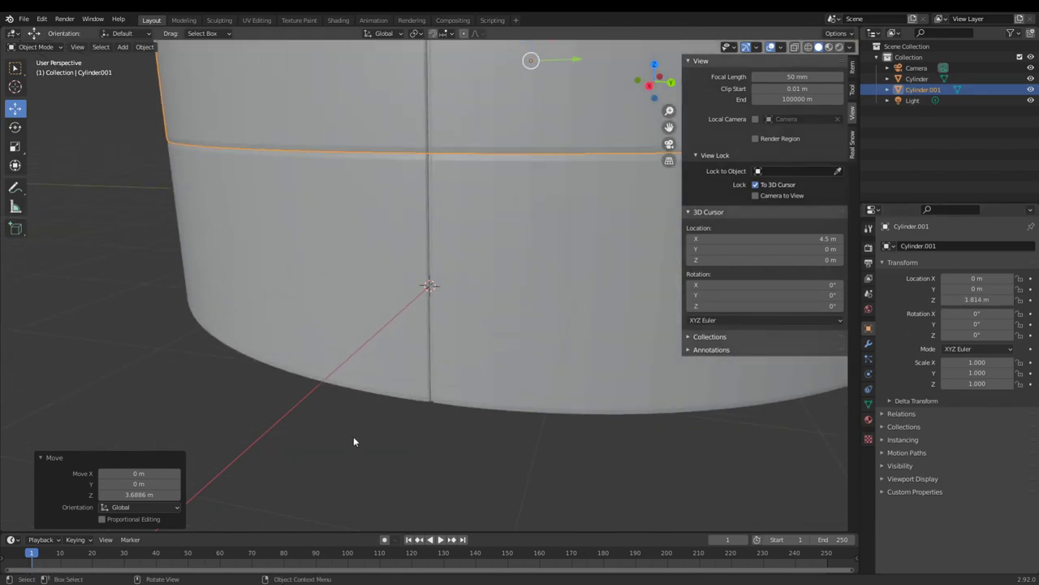
click(350, 460)
scroll(358, 455, down, 8)
middle_drag(394, 420, 363, 281)
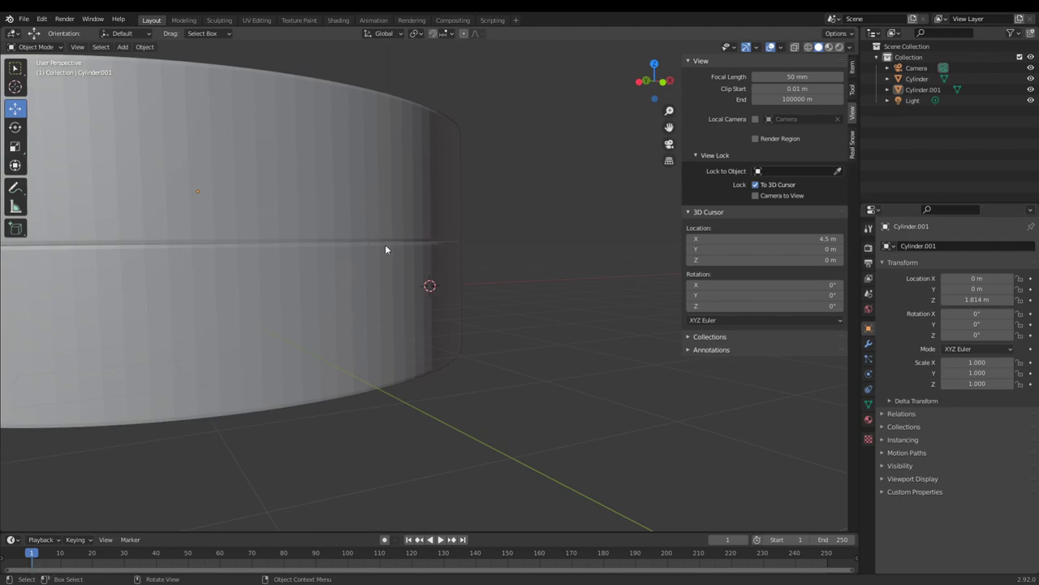
scroll(573, 253, down, 5)
middle_drag(573, 253, 362, 257)
scroll(449, 278, up, 7)
middle_drag(450, 279, 497, 323)
scroll(431, 236, down, 5)
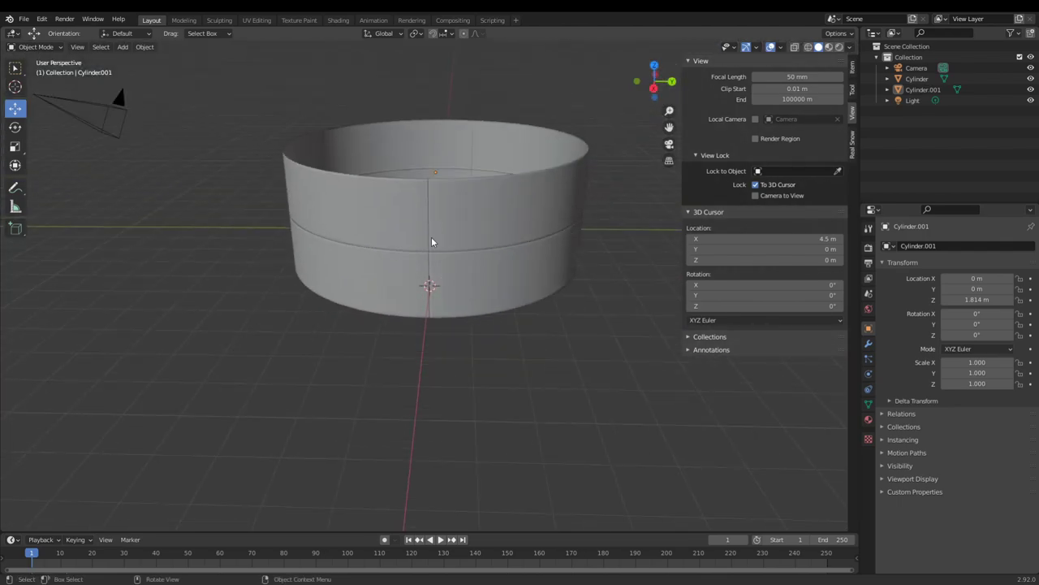
click(432, 223)
scroll(432, 227, up, 4)
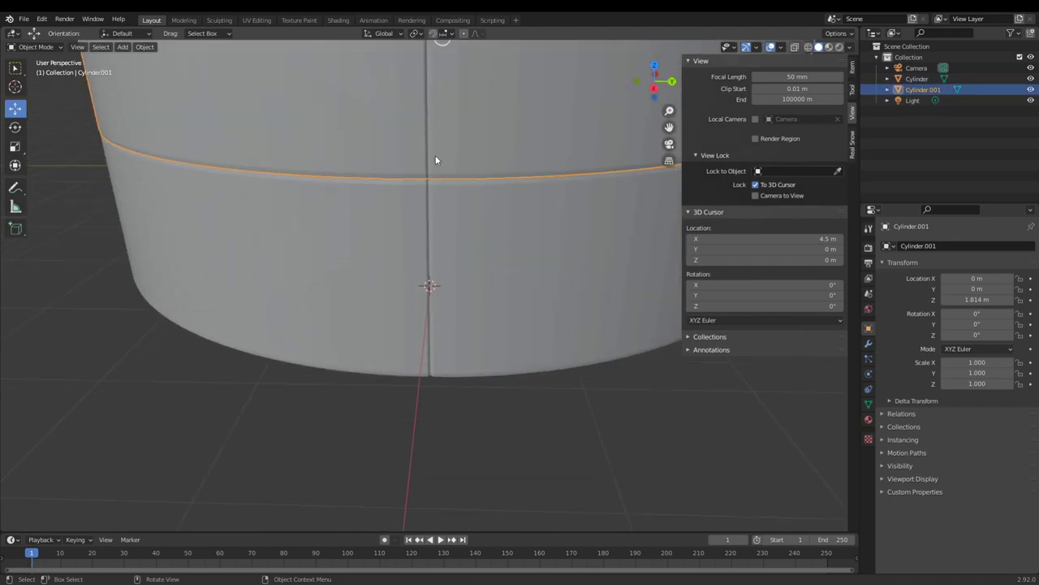
scroll(427, 185, down, 4)
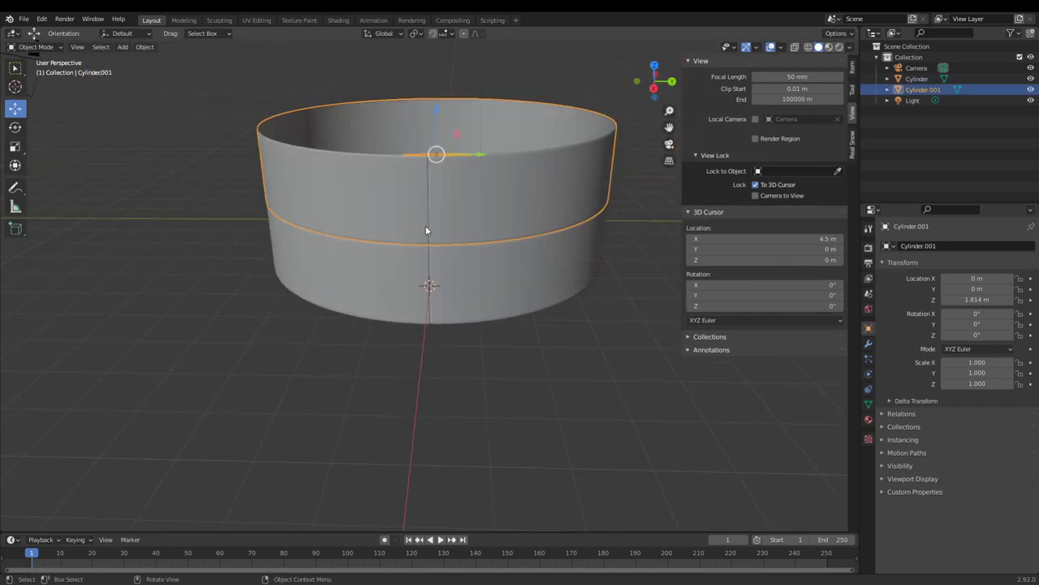
click(621, 356)
- In Edit Mode on the lower ring, select the horizontal edge loops along its upper and lower rims to inspect them, and return to Object Mode
scroll(460, 246, up, 5)
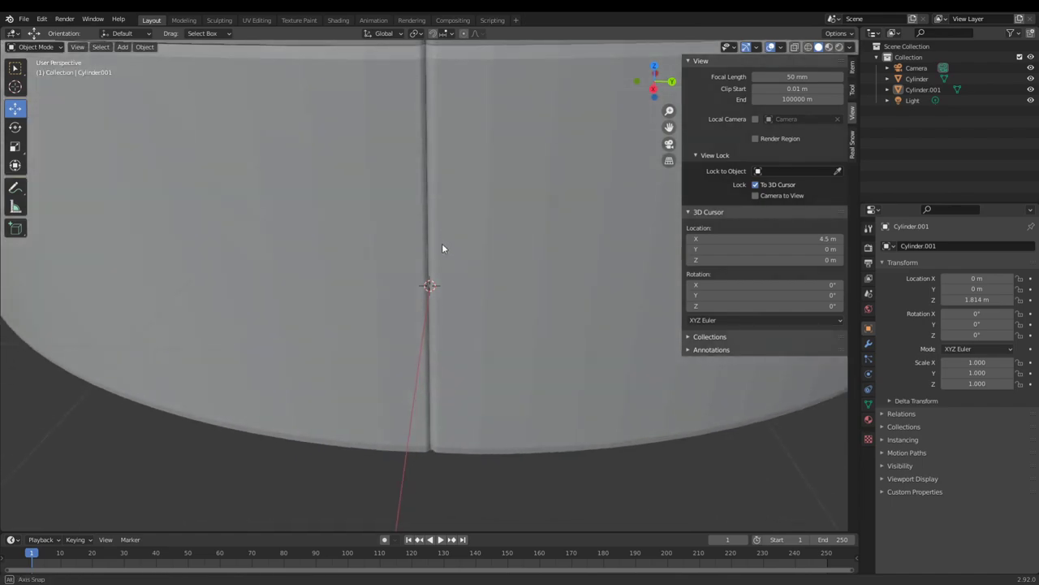
click(442, 245)
key(Tab)
alt+click(310, 69)
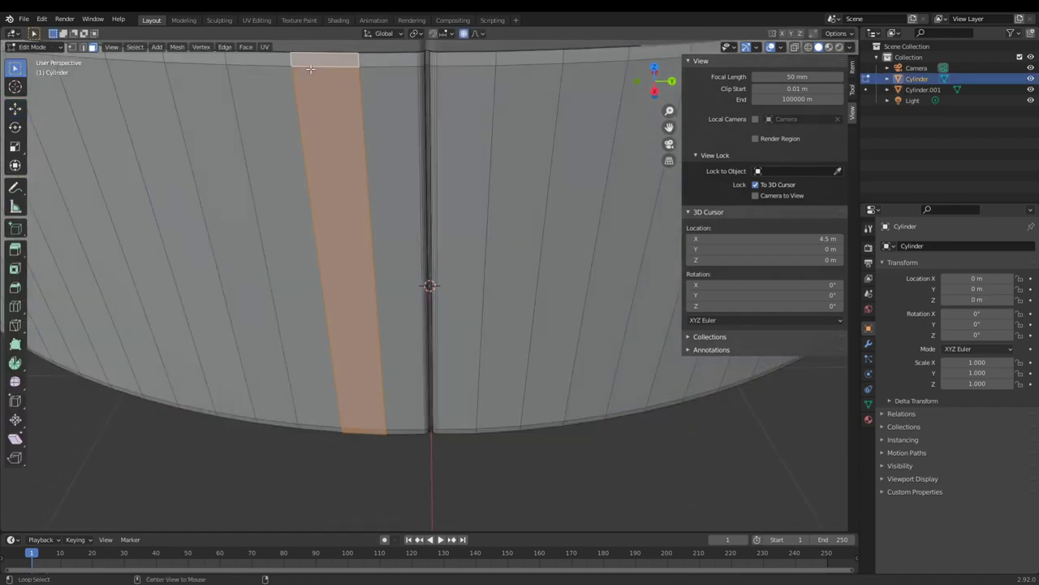
click(82, 46)
alt+click(230, 62)
alt+shift+click(328, 423)
scroll(390, 388, down, 5)
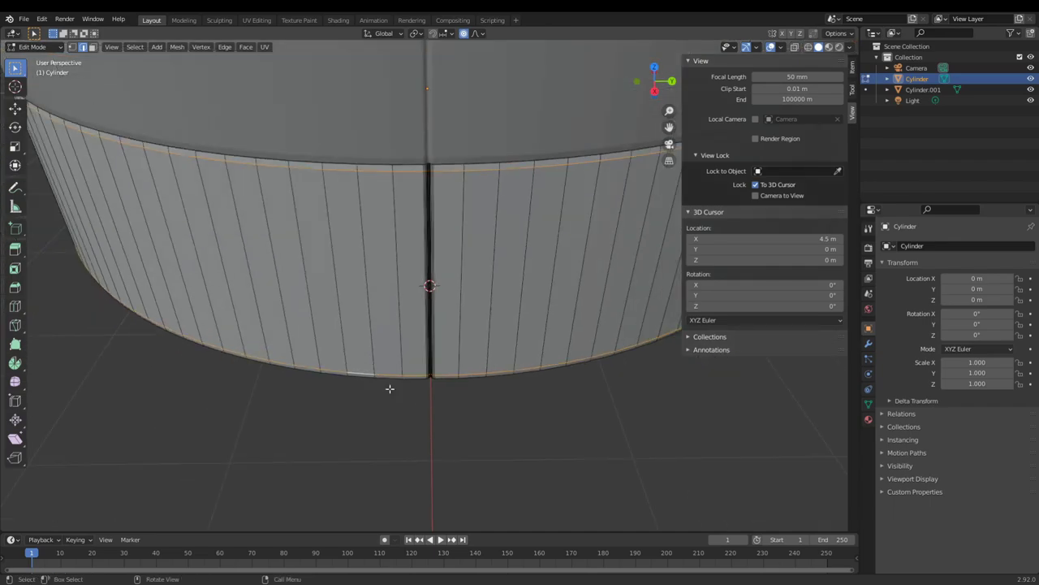
key(Tab)
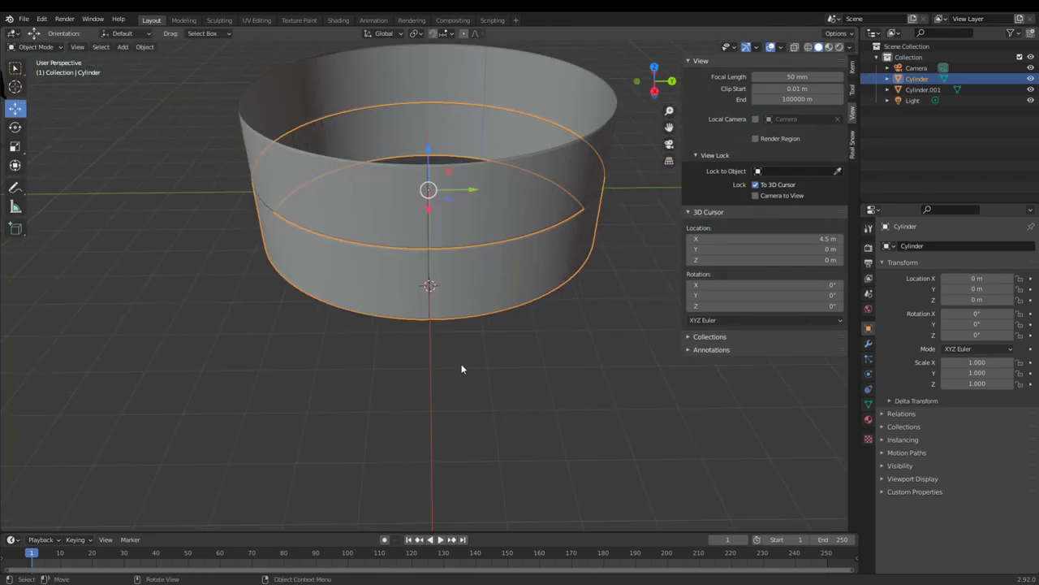
- Rotate the upper ring 35° about the Z axis
click(463, 367)
middle_drag(506, 363, 480, 337)
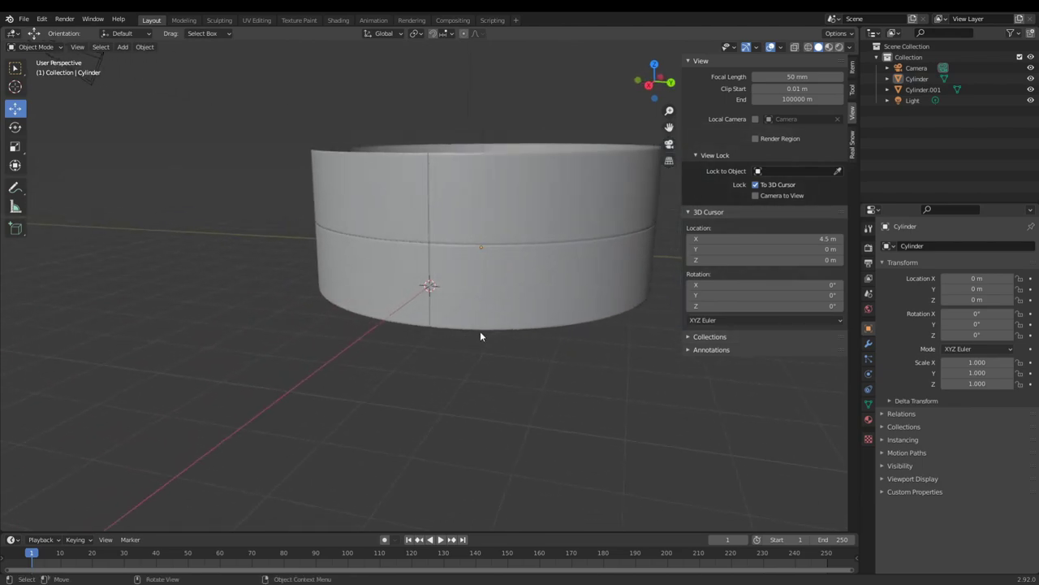
click(482, 208)
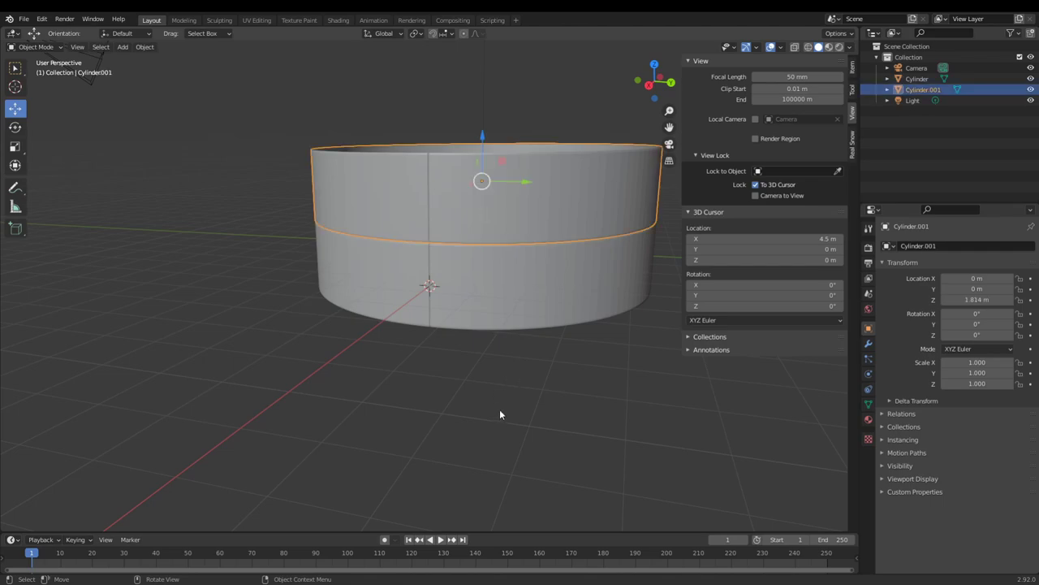
middle_drag(505, 411, 557, 434)
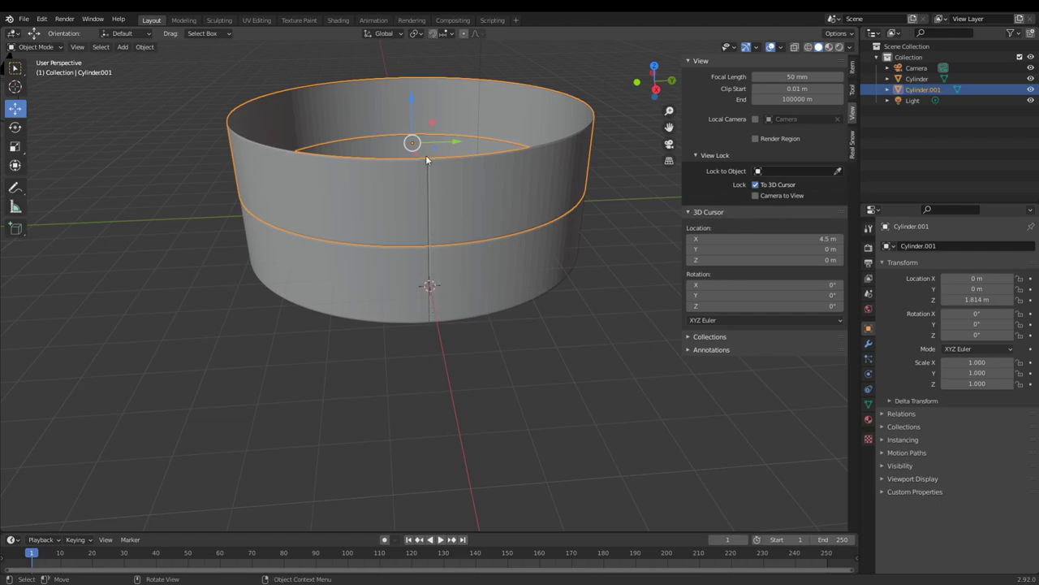
scroll(501, 309, down, 4)
middle_drag(506, 293, 515, 322)
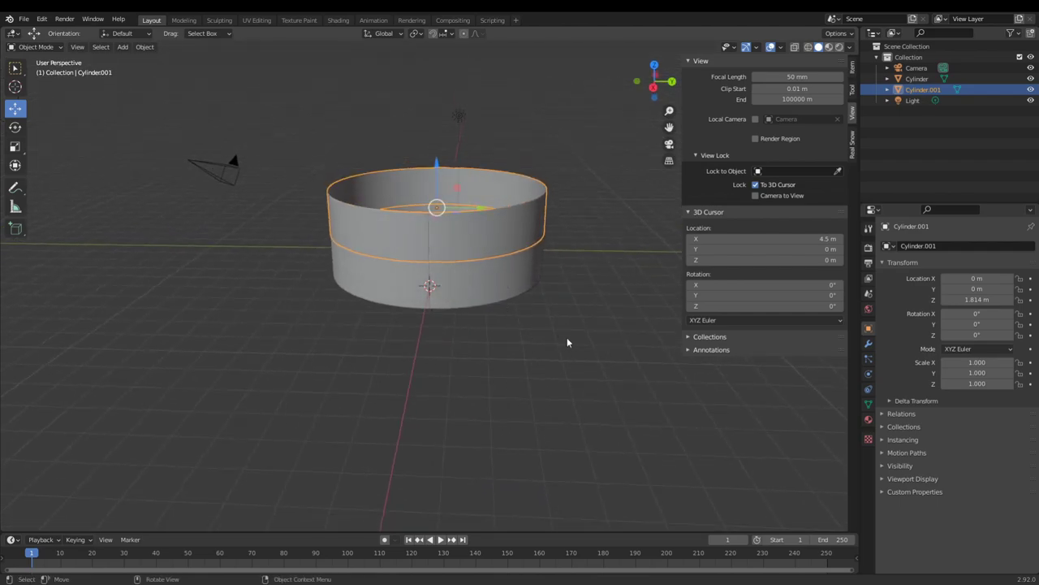
key(r)
key(z)
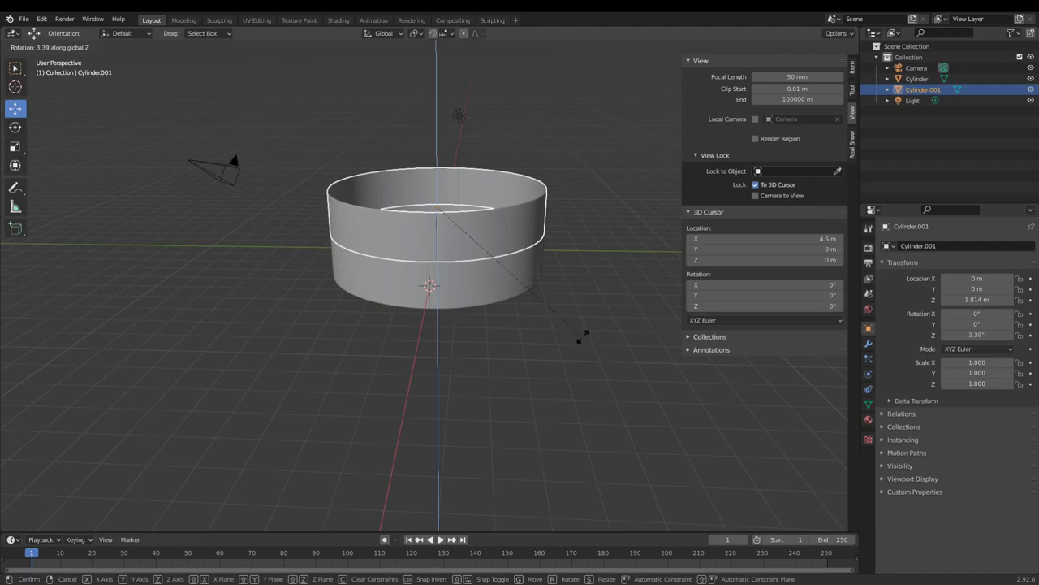
text(35)
key(Return)
click(594, 315)
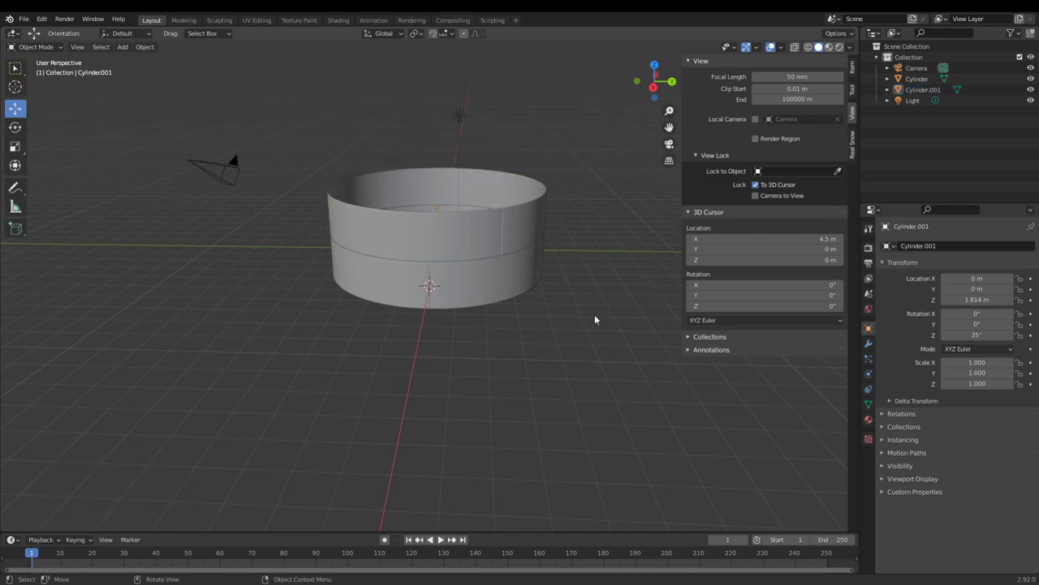
- Examine the two stacked rings and the offset between their vertical seams from several angles and distances
scroll(609, 320, down, 3)
middle_drag(616, 324, 619, 293)
scroll(590, 360, up, 3)
scroll(590, 360, up, 5)
mouse_move(420, 424)
middle_down()
mouse_move(455, 455)
mouse_move(427, 427)
middle_up()
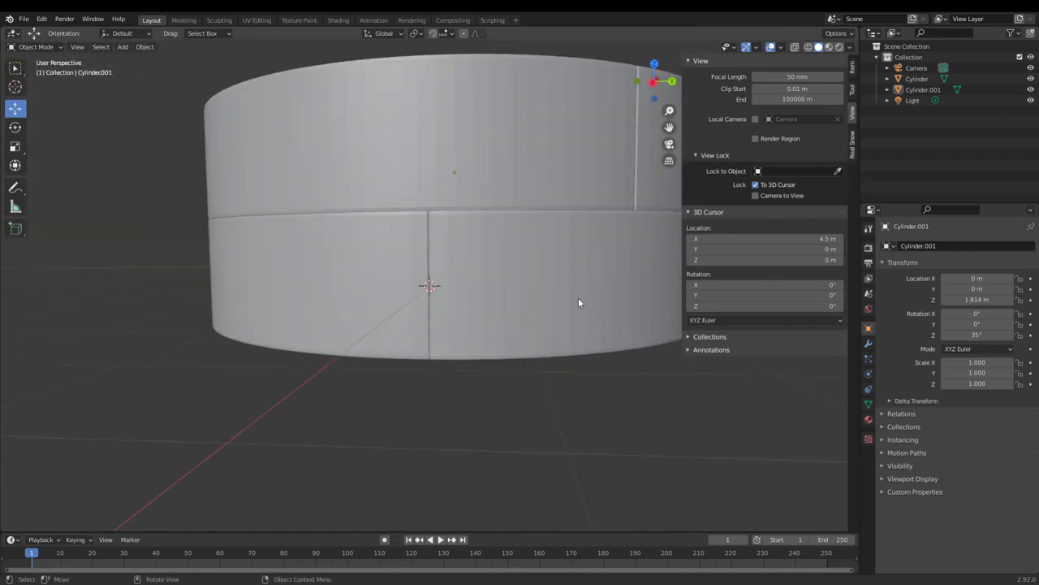
scroll(578, 303, down, 4)
mouse_move(565, 311)
middle_down()
mouse_move(550, 344)
mouse_move(554, 319)
middle_up()
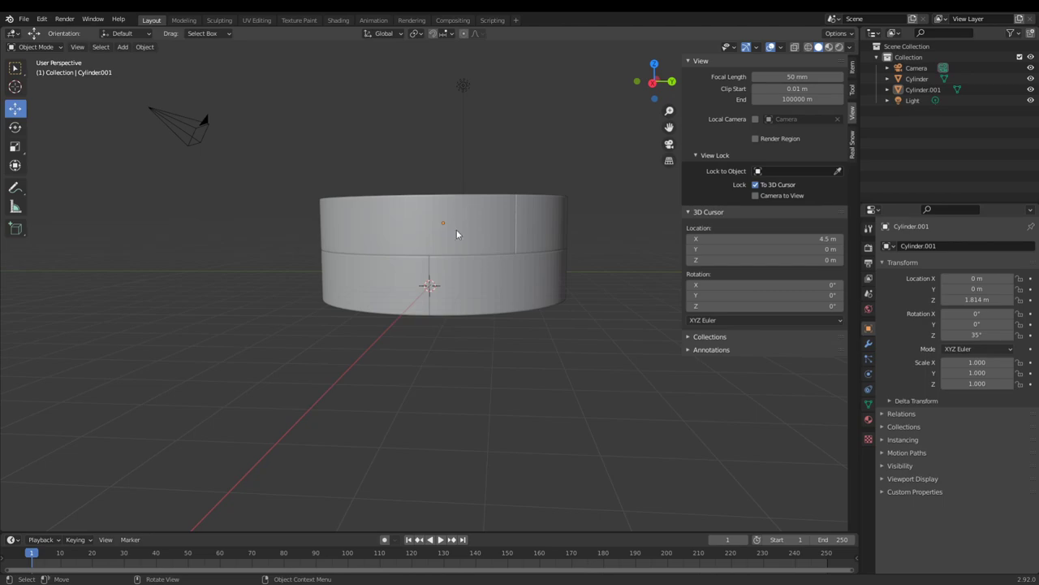
scroll(560, 302, down, 3)
scroll(506, 313, up, 4)
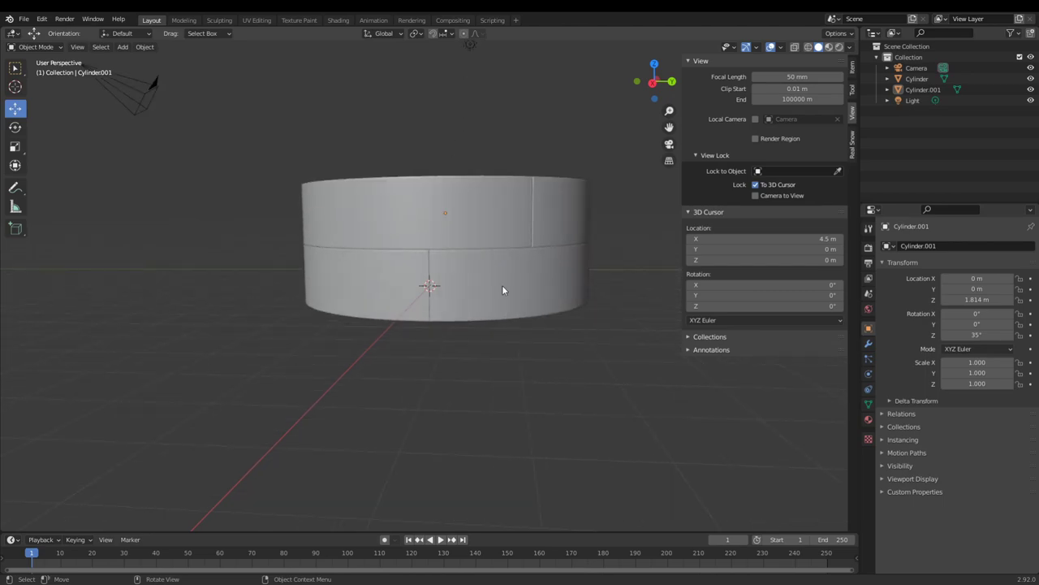
click(502, 286)
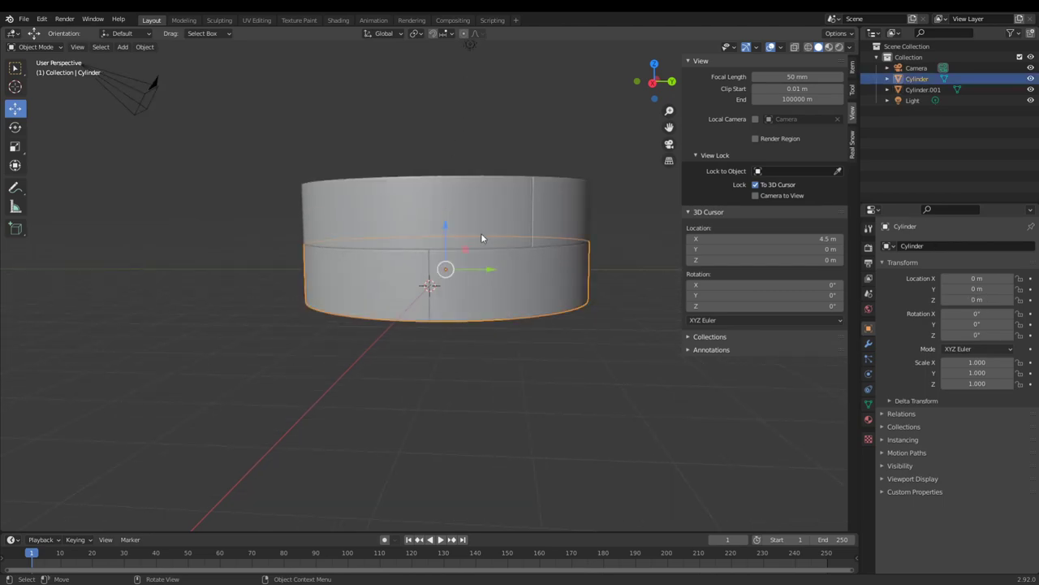
scroll(585, 409, down, 3)
click(585, 409)
click(488, 300)
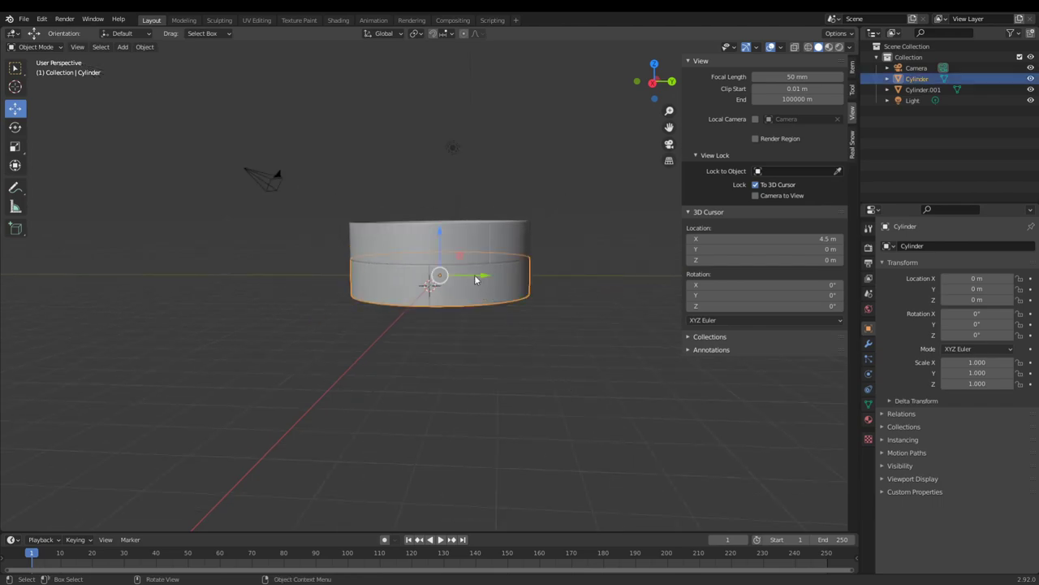
shift+click(476, 244)
right_click(498, 258)
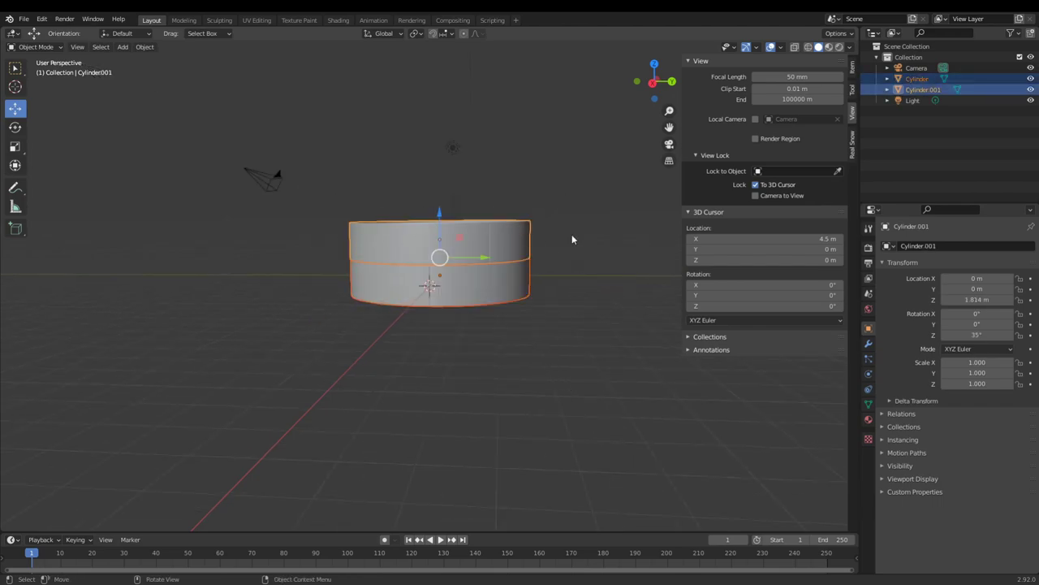
scroll(590, 268, up, 5)
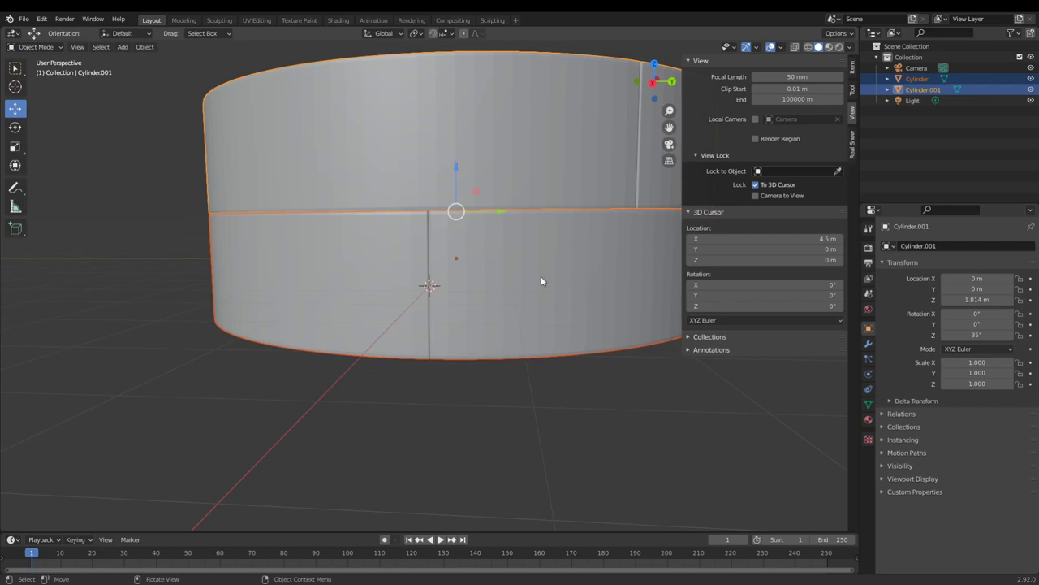
scroll(541, 281, down, 2)
right_click(481, 243)
key(Escape)
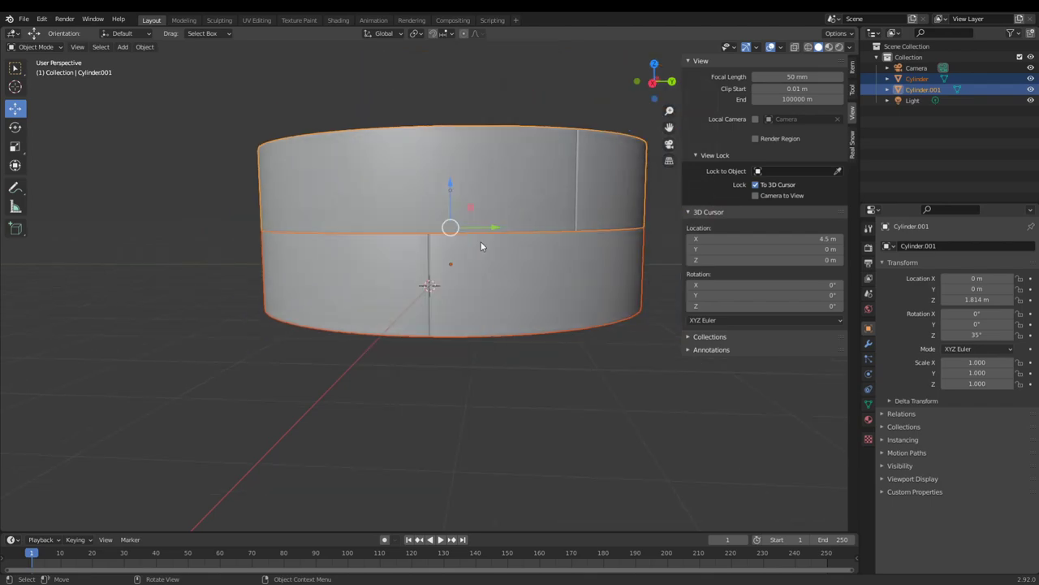
right_click(481, 255)
key(Escape)
click(497, 264)
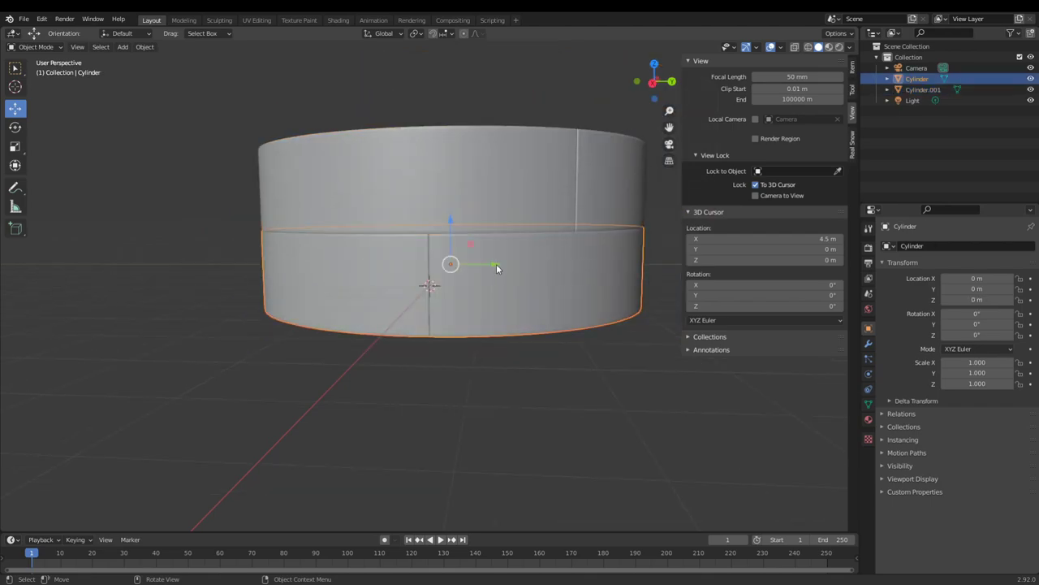
- Delete the upper duplicate ring
scroll(501, 280, up, 3)
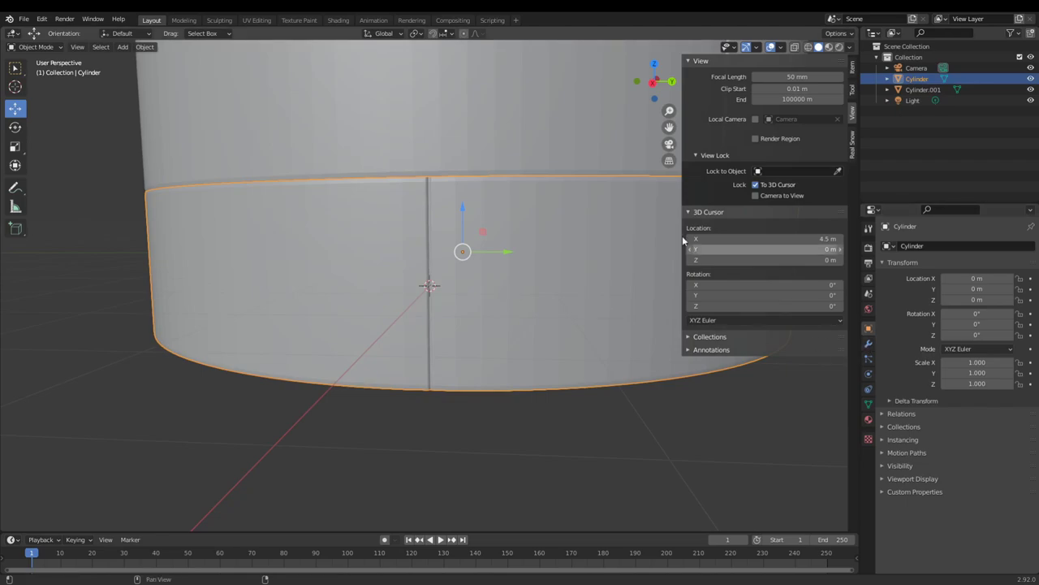
click(578, 148)
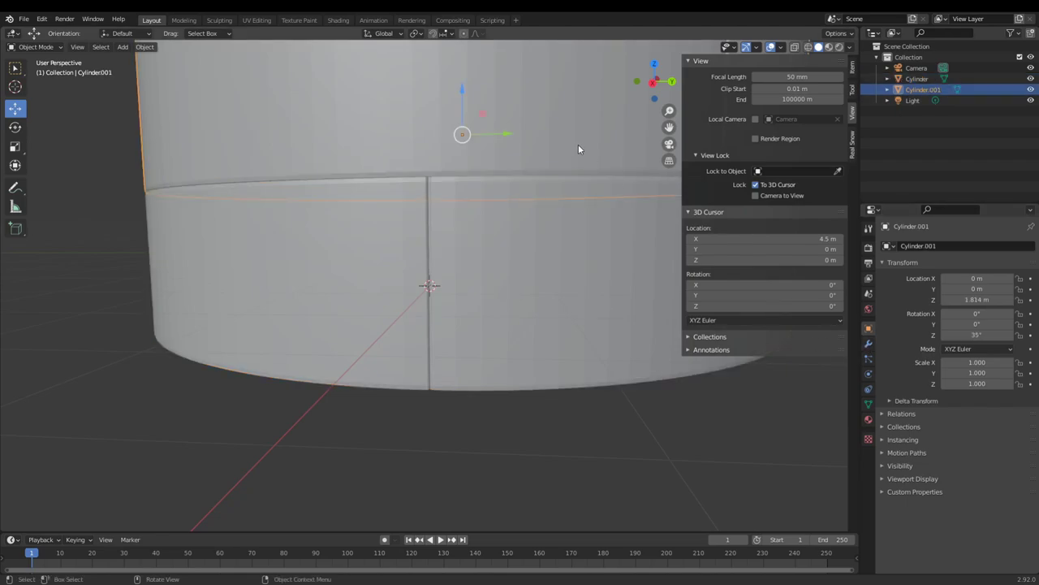
key(Delete)
- Add a Subdivision Surface modifier to the remaining ring and set its viewport level to 2
click(441, 224)
click(868, 343)
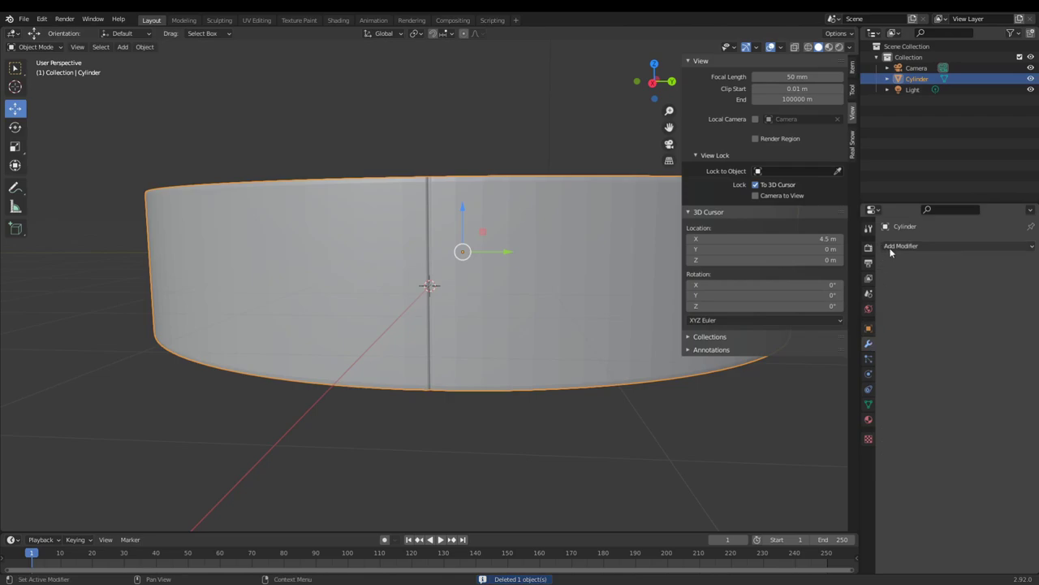
click(934, 245)
click(829, 442)
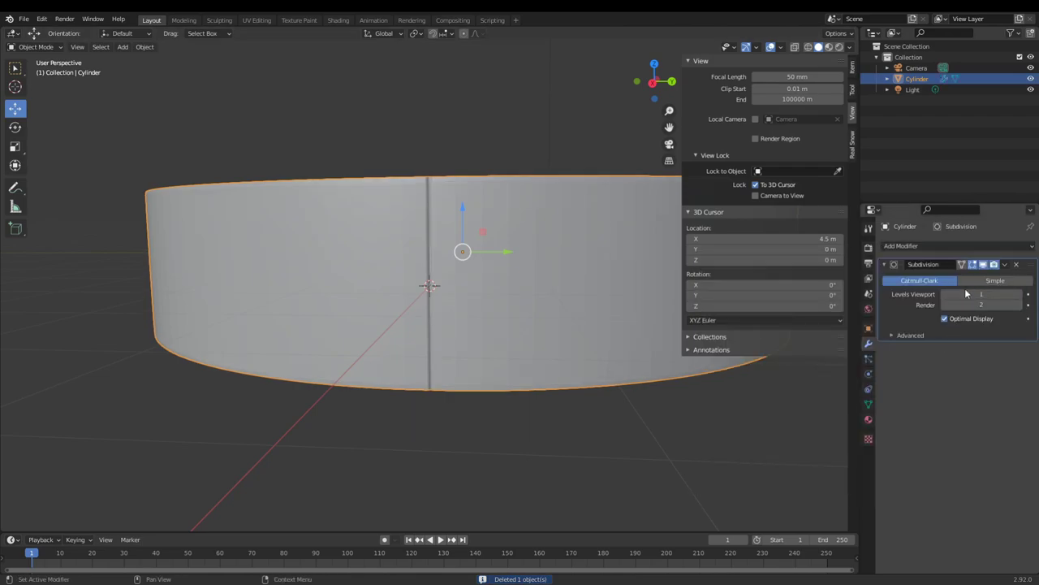
click(1018, 294)
click(1018, 305)
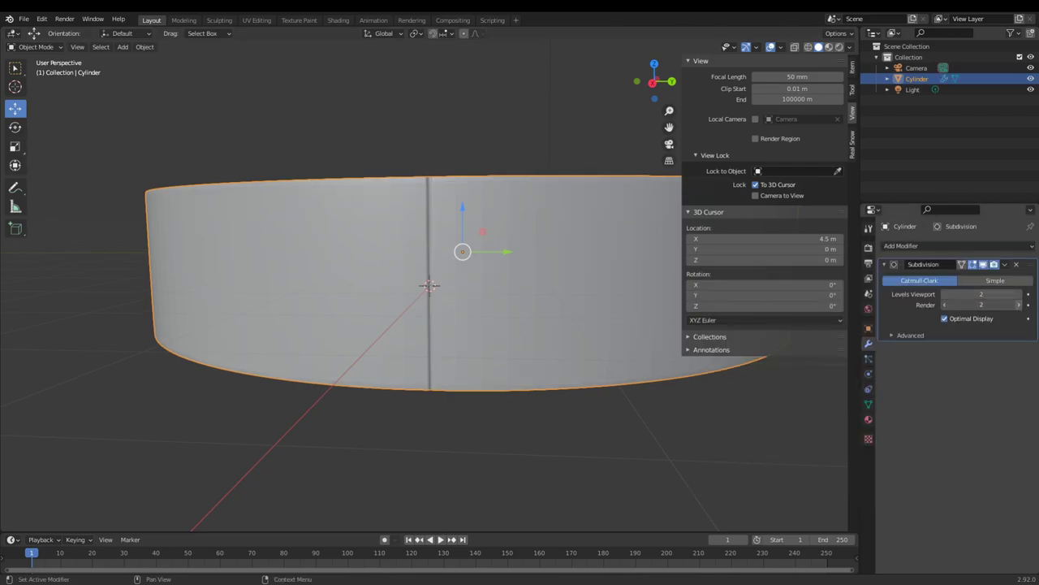
- Add an edge loop in the narrow band below the ring's top rim and slide it fully to the upper edge, factor -1
middle_drag(521, 309, 422, 337)
key(Tab)
scroll(416, 322, up, 4)
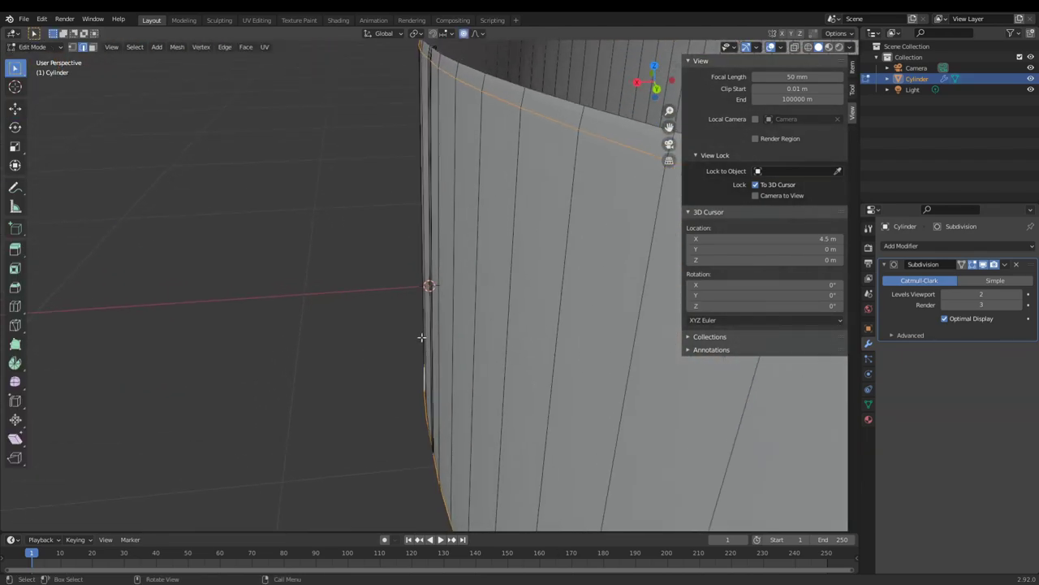
scroll(520, 166, down, 5)
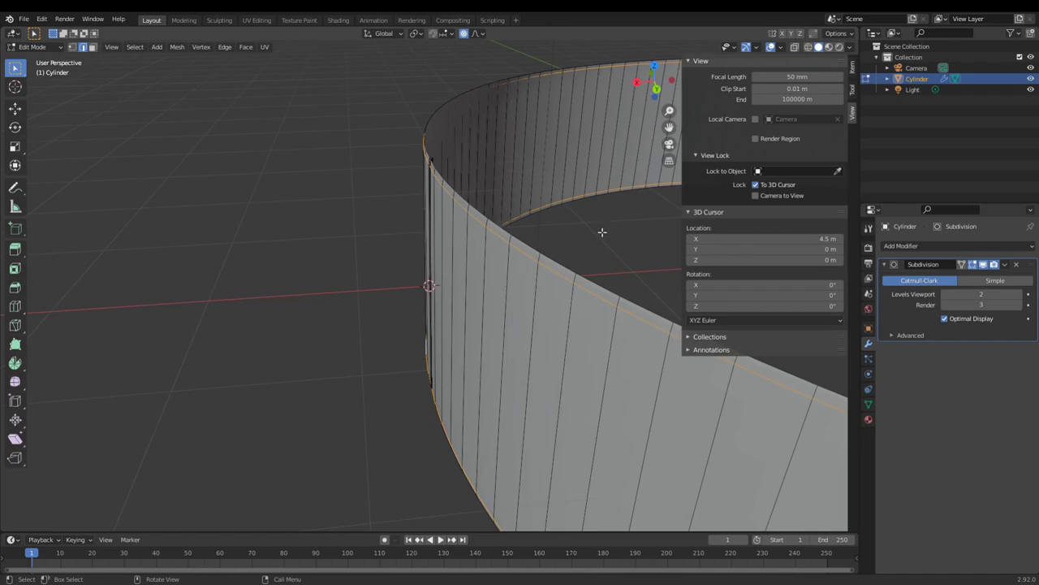
middle_drag(462, 301, 403, 300)
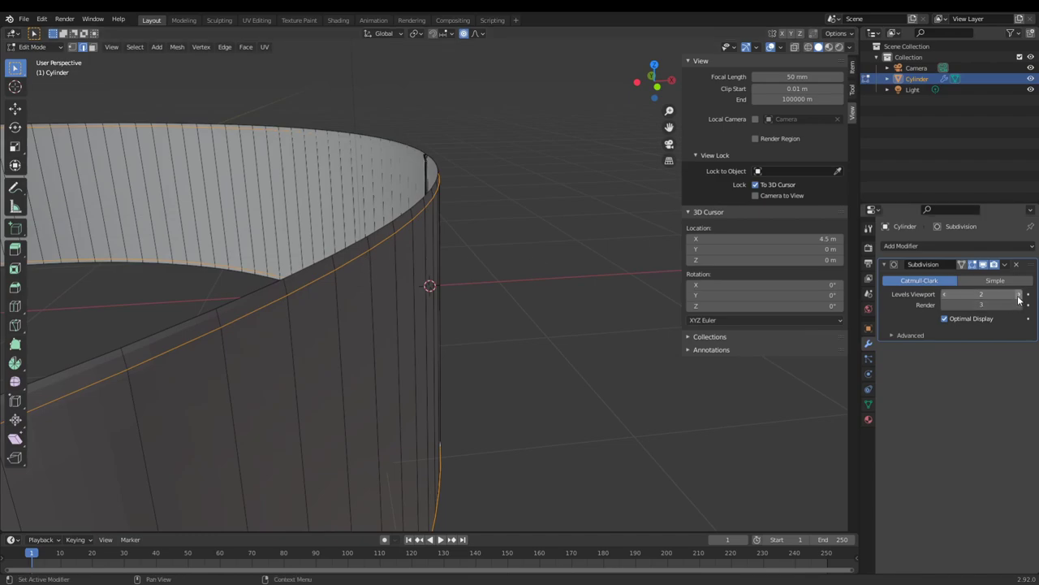
middle_drag(244, 274, 381, 169)
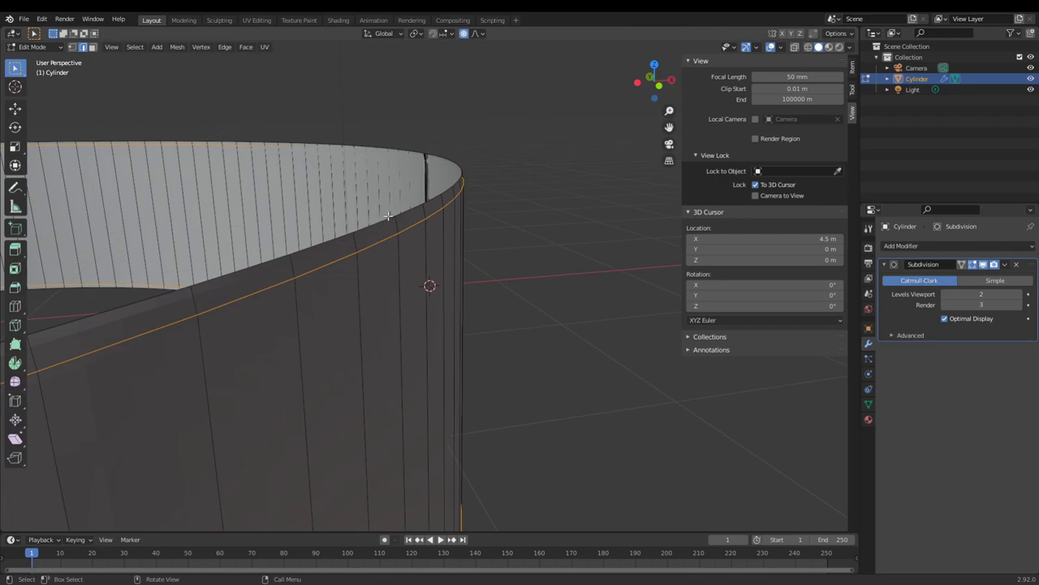
scroll(440, 278, down, 3)
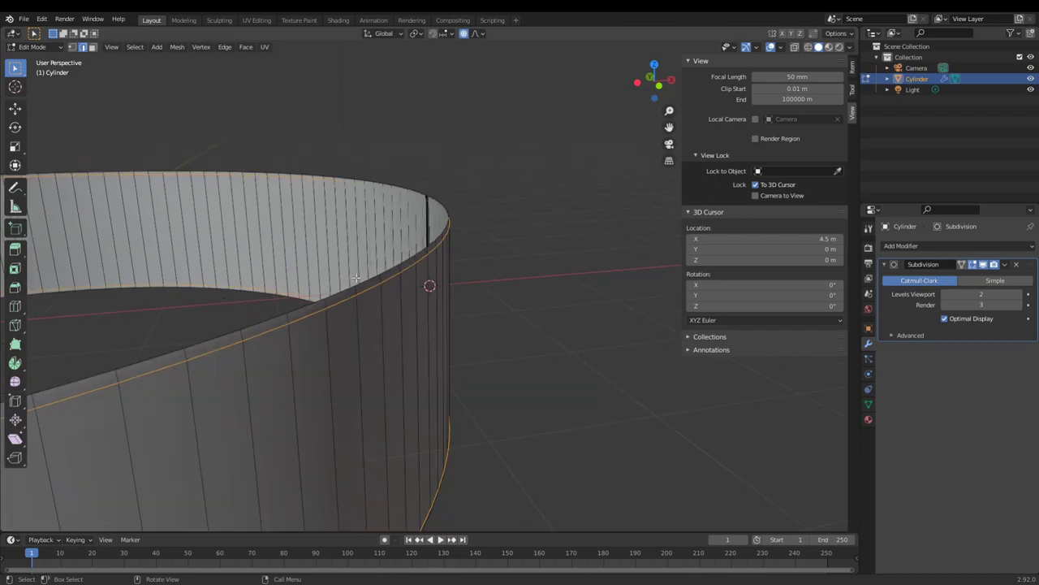
scroll(356, 277, up, 4)
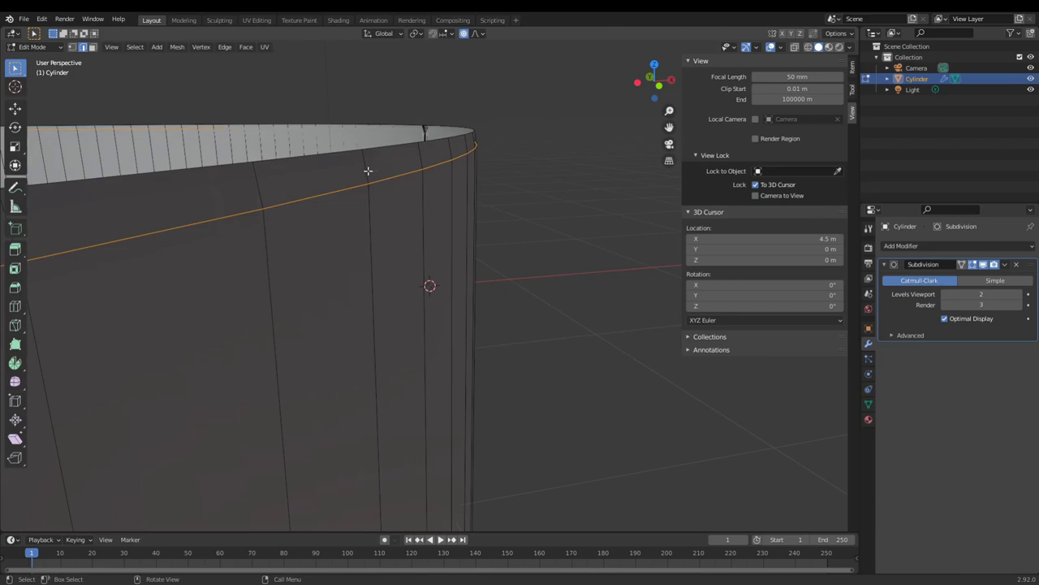
key(ctrl+r)
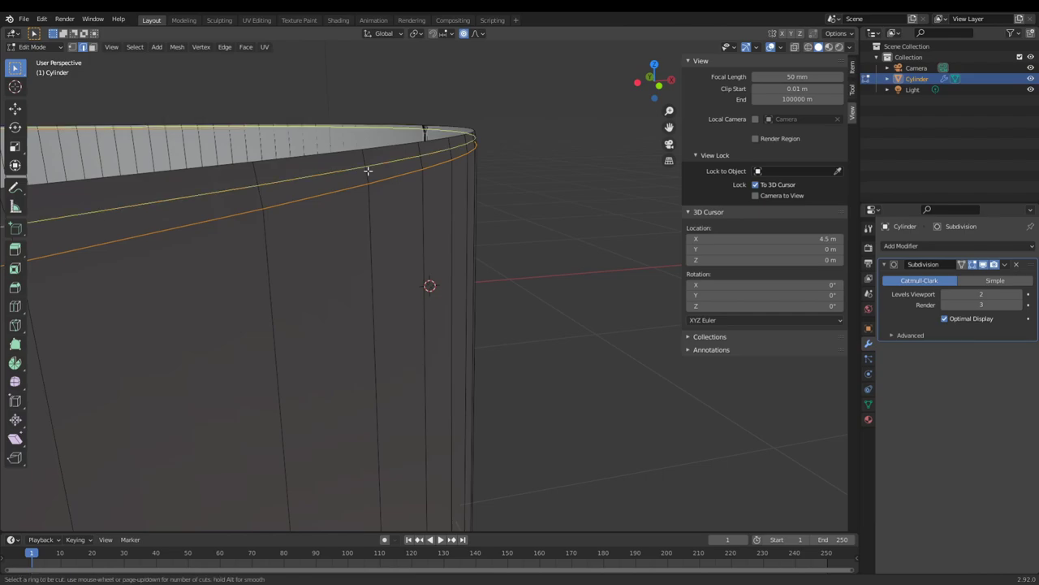
click(368, 171)
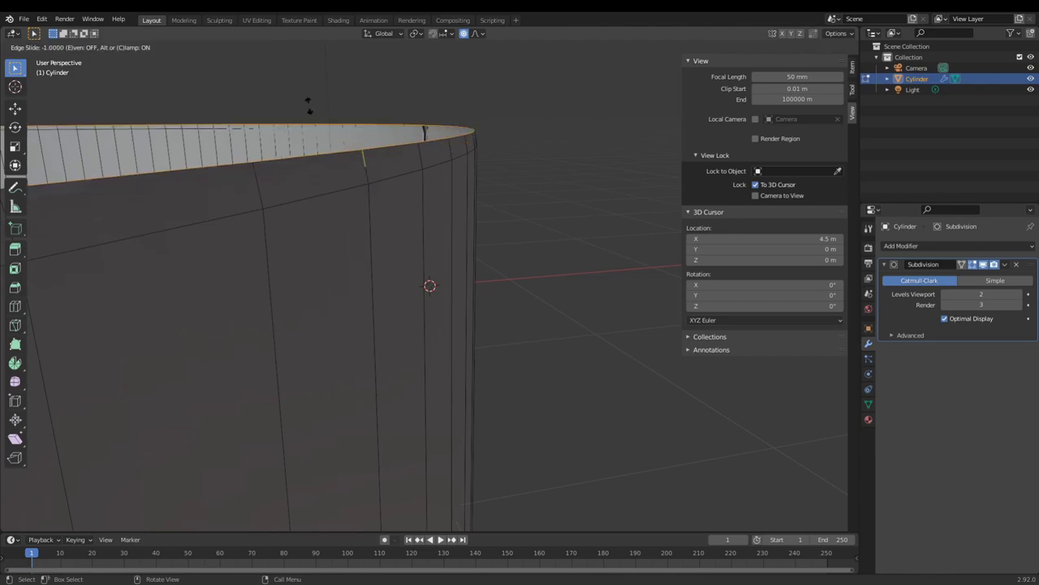
click(264, 169)
- Add an edge loop in the narrow band at the ring's bottom rim, slide it fully to the lower edge, and check the smoothed seam
middle_drag(403, 195, 318, 281)
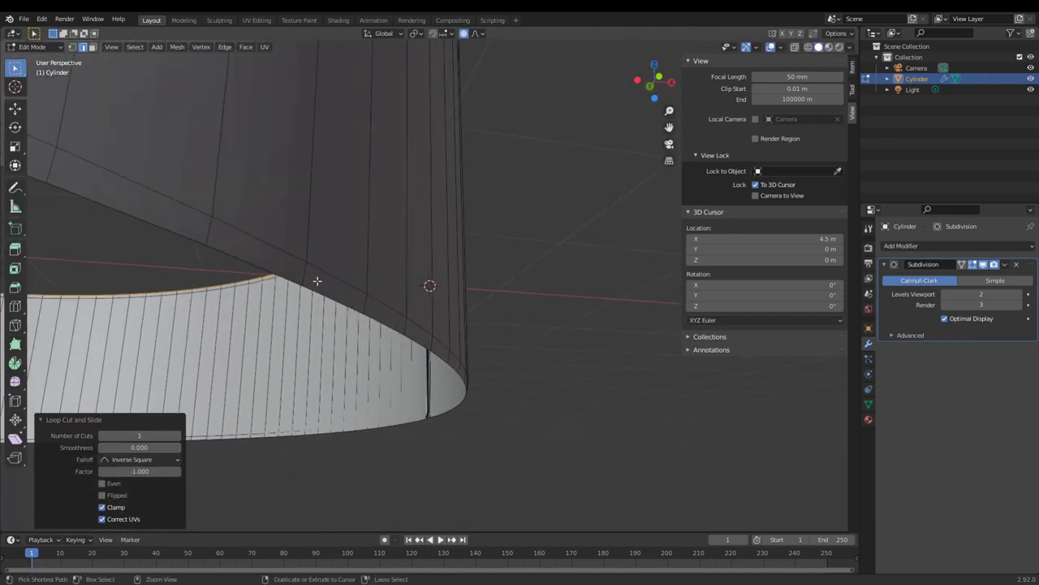
key(g)
key(g)
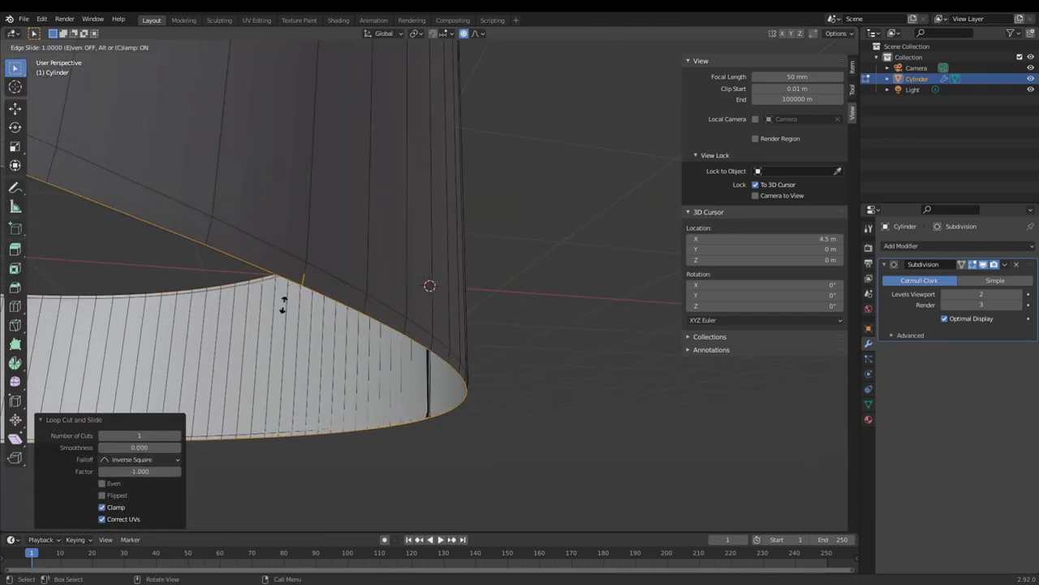
click(284, 313)
middle_drag(285, 317, 401, 267)
key(Tab)
scroll(397, 277, up, 5)
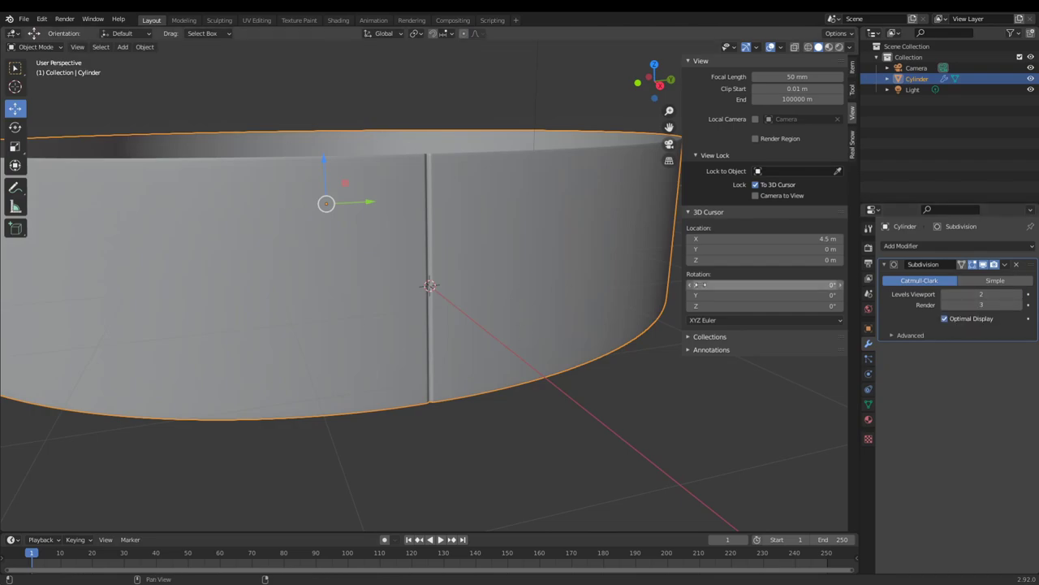
middle_drag(376, 272, 429, 280)
scroll(413, 277, up, 2)
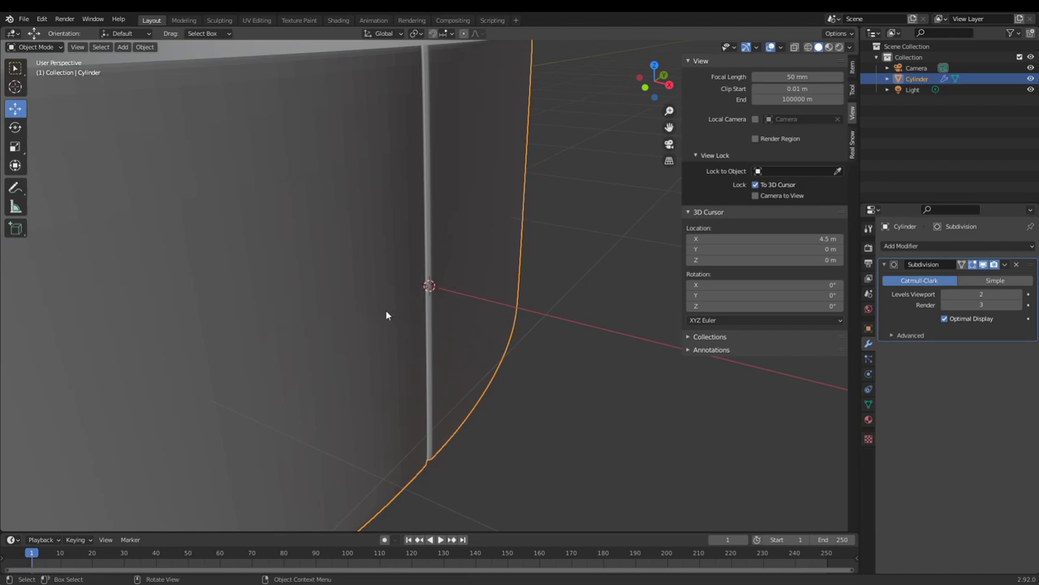
middle_drag(386, 315, 389, 254)
mouse_move(442, 198)
middle_down()
mouse_move(383, 110)
mouse_move(398, 204)
mouse_move(515, 171)
mouse_move(471, 176)
mouse_move(509, 188)
mouse_move(372, 206)
mouse_move(437, 195)
middle_up()
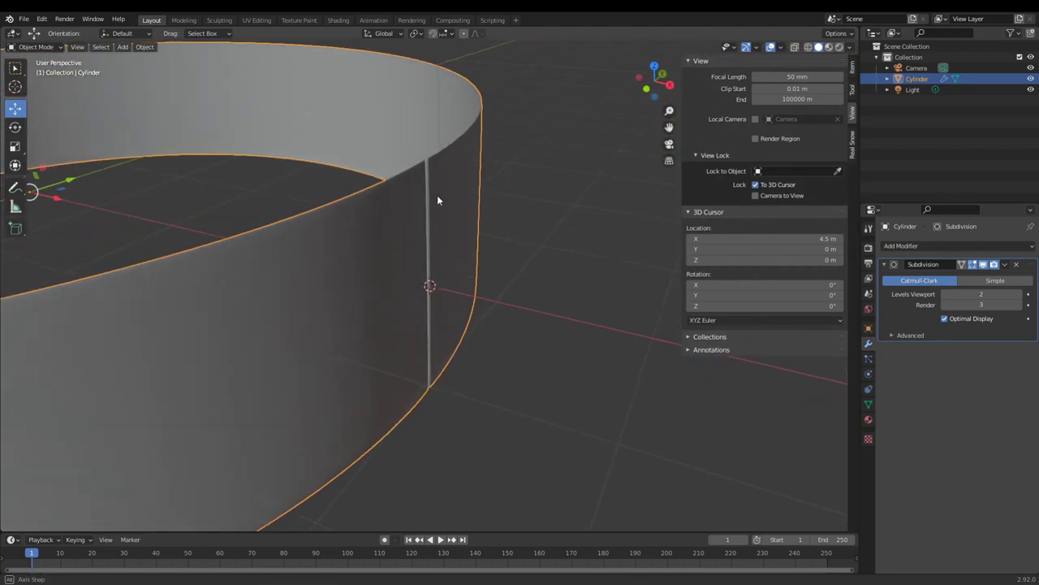
- Add two horizontal edge loops around the ring's wall and spread them apart along Z toward the rims
key(Tab)
middle_drag(393, 261, 418, 252)
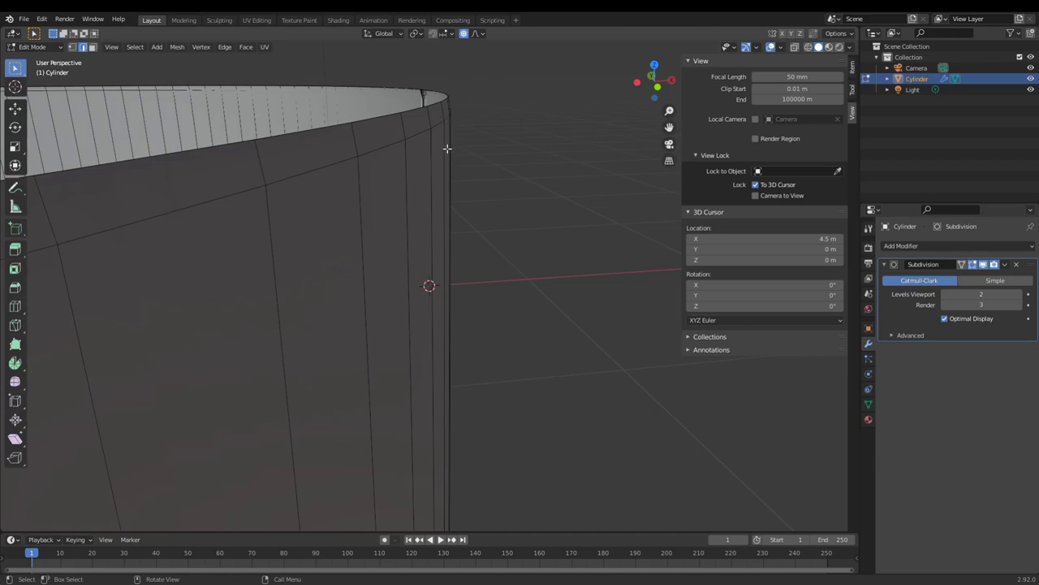
middle_drag(457, 146, 307, 259)
key(ctrl+r)
scroll(328, 296, up, 1)
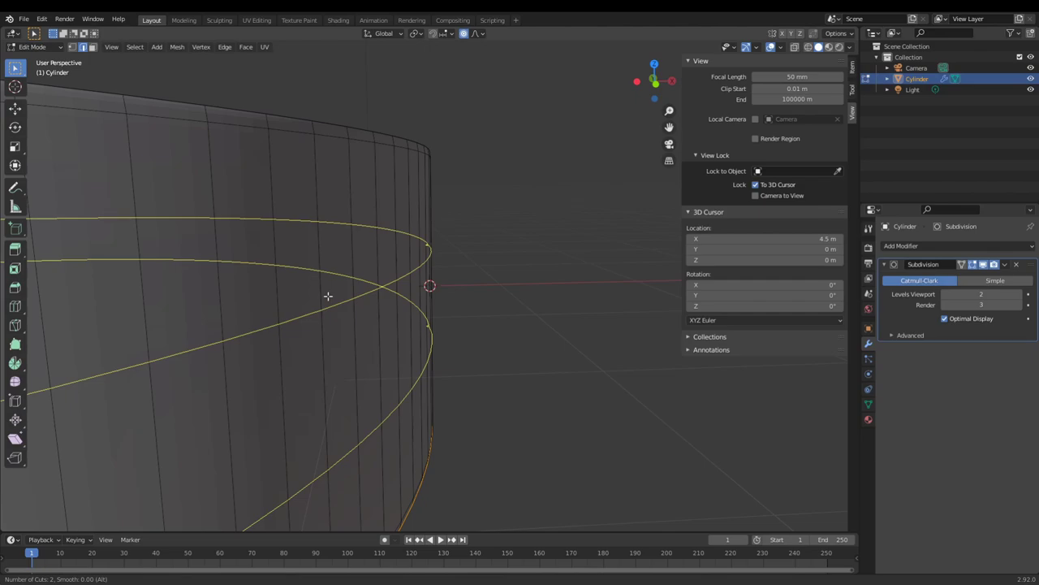
click(348, 288)
right_click(349, 287)
key(s)
key(z)
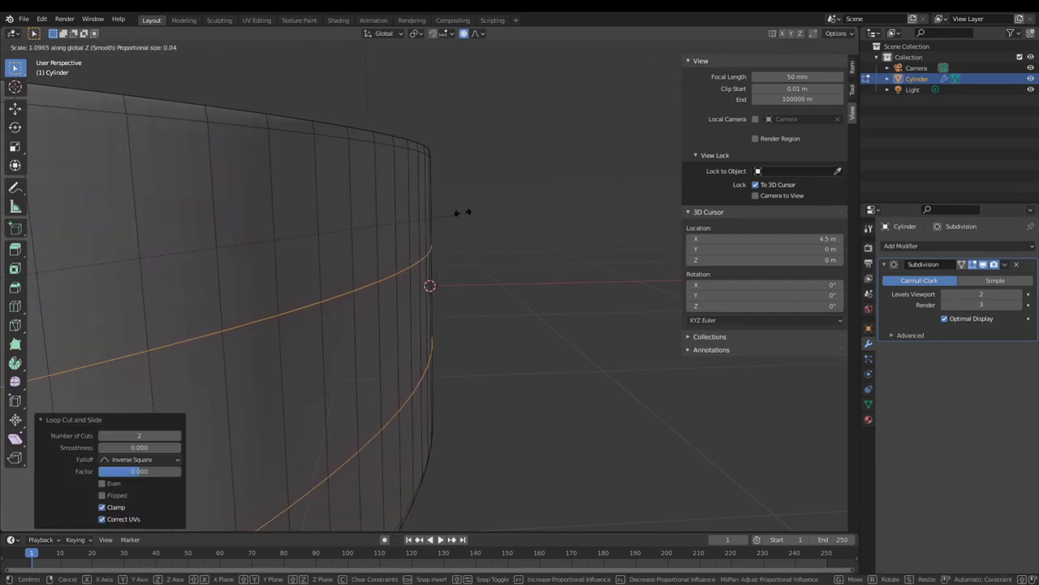
click(605, 458)
- Return to Object Mode and set the Subdivision modifier to viewport level 3 and render level 4
middle_drag(605, 458, 311, 466)
key(Tab)
click(560, 461)
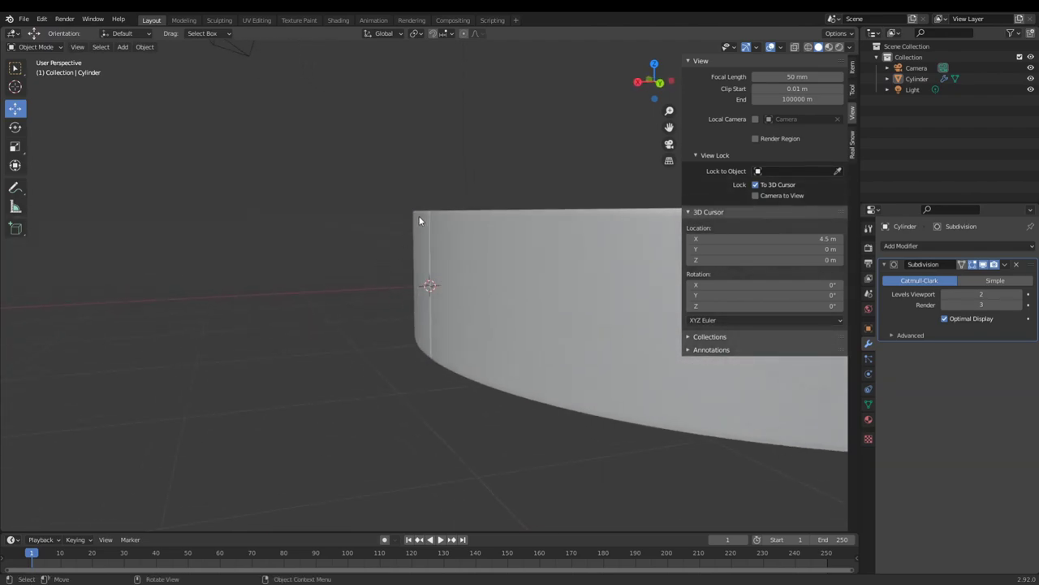
scroll(446, 341, down, 5)
middle_drag(447, 340, 492, 288)
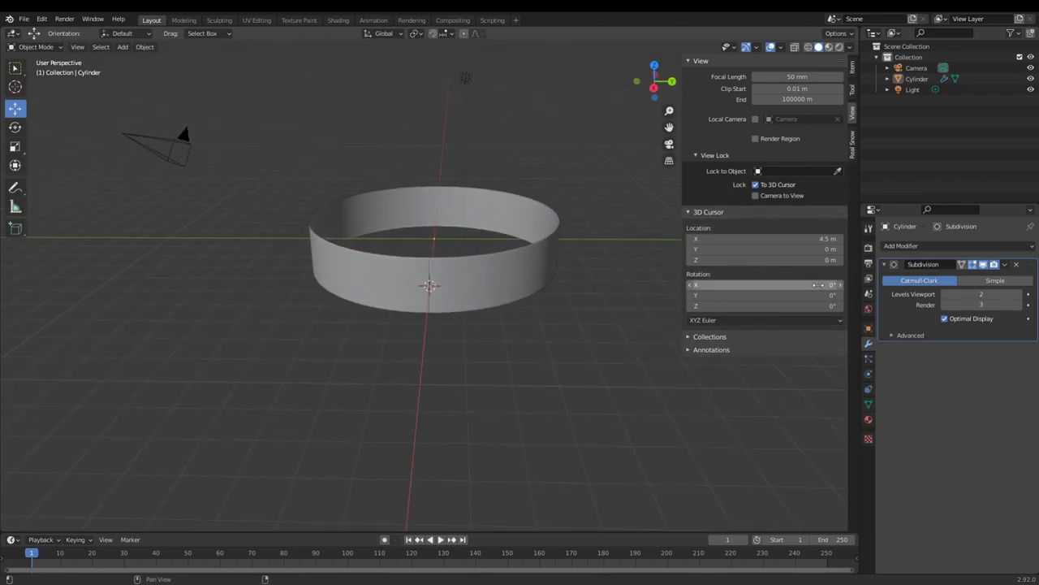
click(1018, 294)
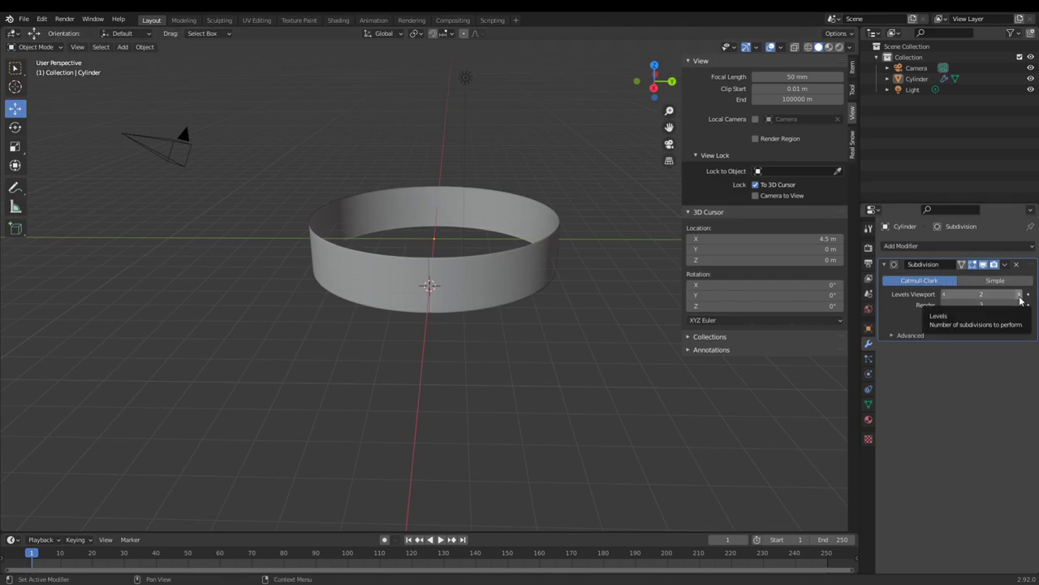
click(1019, 304)
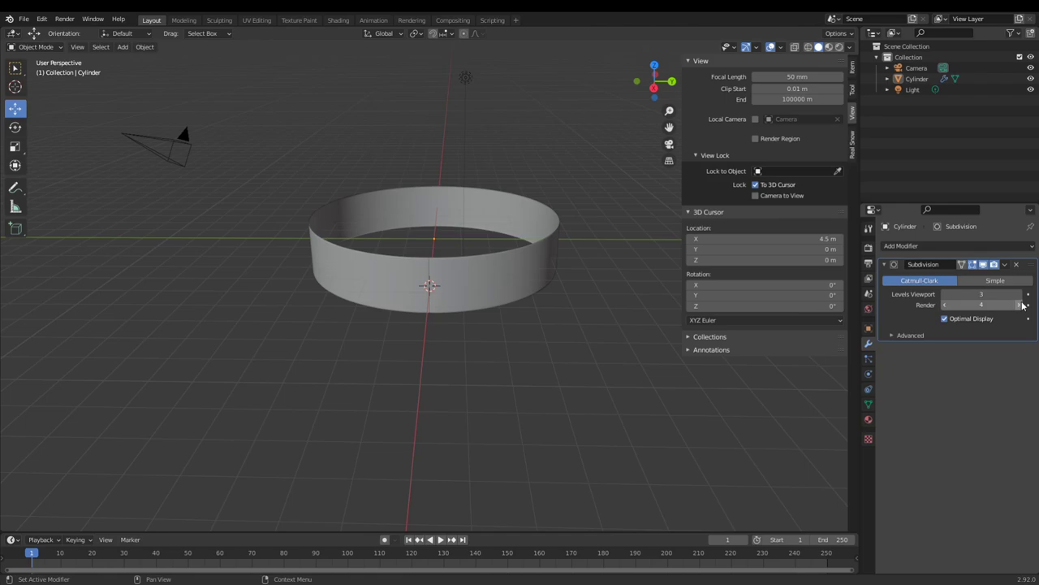
- Select the ring and examine its smoothed seam groove up close from above and from the front
scroll(415, 309, up, 6)
click(415, 309)
middle_drag(422, 319, 418, 406)
scroll(418, 406, up, 5)
middle_drag(434, 222, 450, 250)
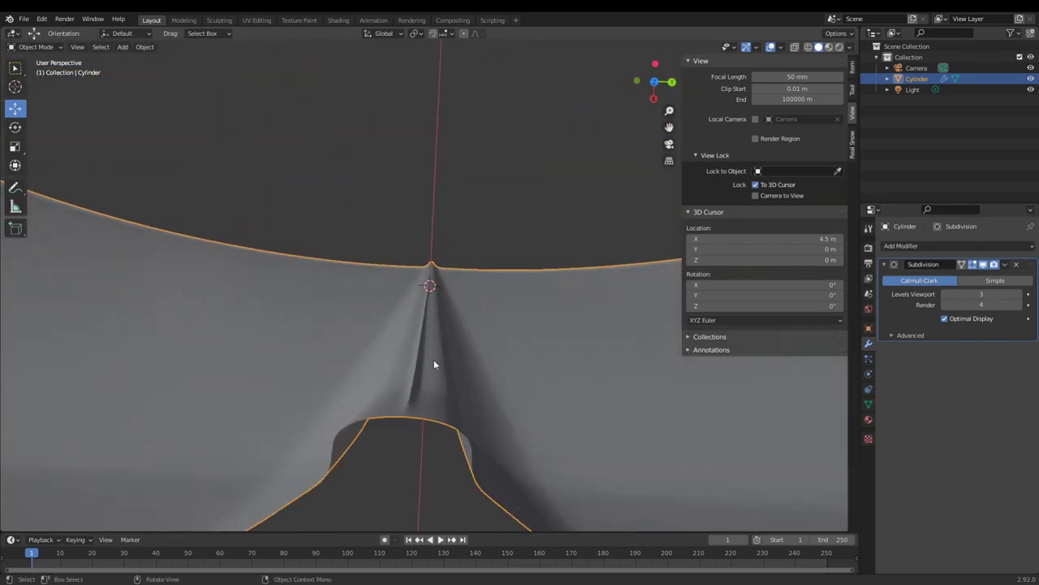
mouse_move(431, 355)
middle_down()
mouse_move(430, 188)
mouse_move(387, 320)
mouse_move(411, 373)
mouse_move(408, 320)
mouse_move(413, 332)
mouse_move(404, 341)
mouse_move(403, 325)
mouse_move(404, 448)
mouse_move(476, 327)
mouse_move(433, 357)
middle_up()
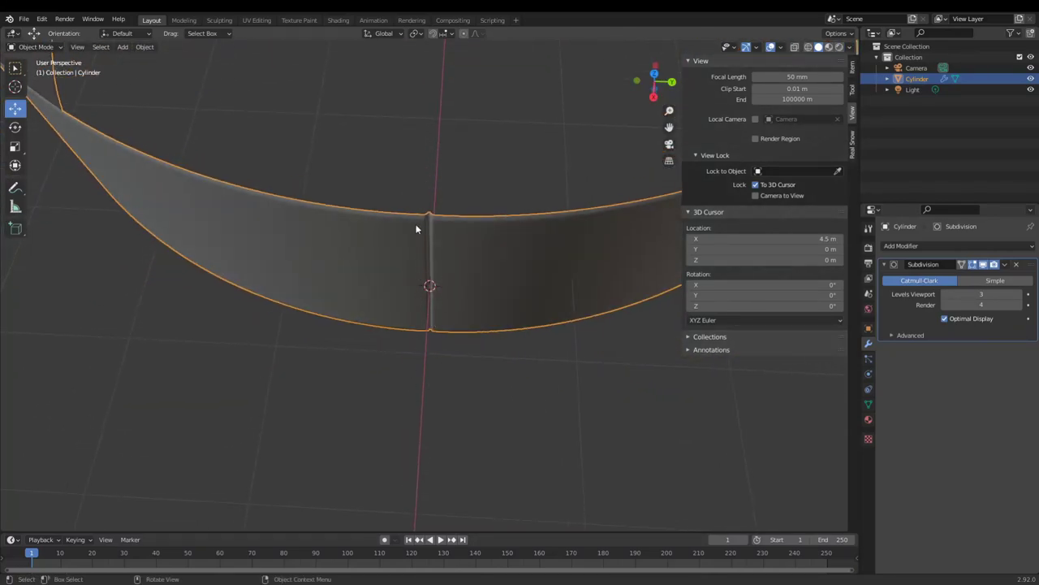
middle_drag(419, 244, 477, 321)
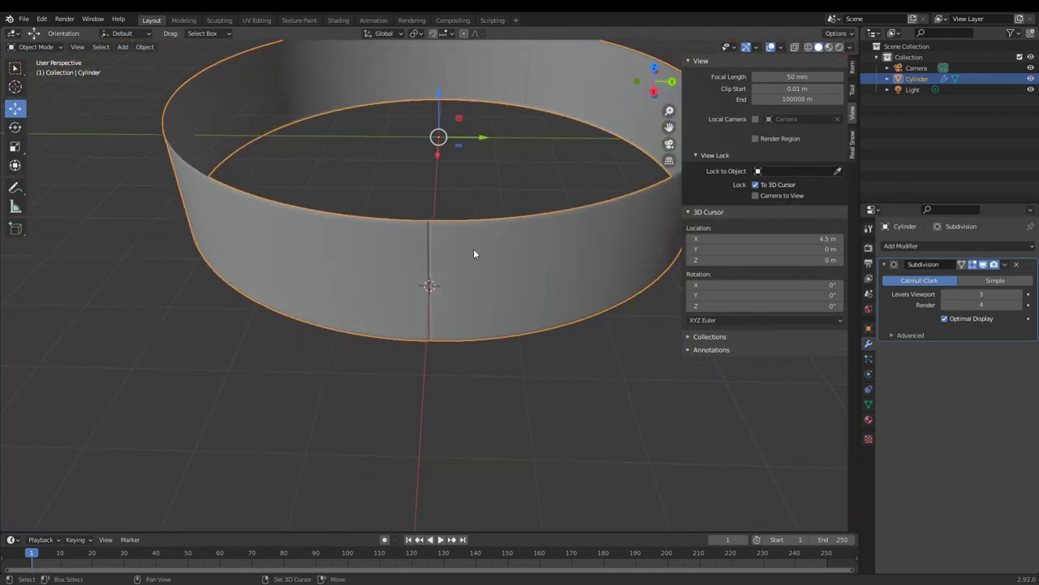
scroll(472, 262, down, 1)
middle_drag(472, 264, 461, 247)
- Duplicate the ring in place and set the copy's Z location to 1.814 m
key(shift+d)
right_click(453, 275)
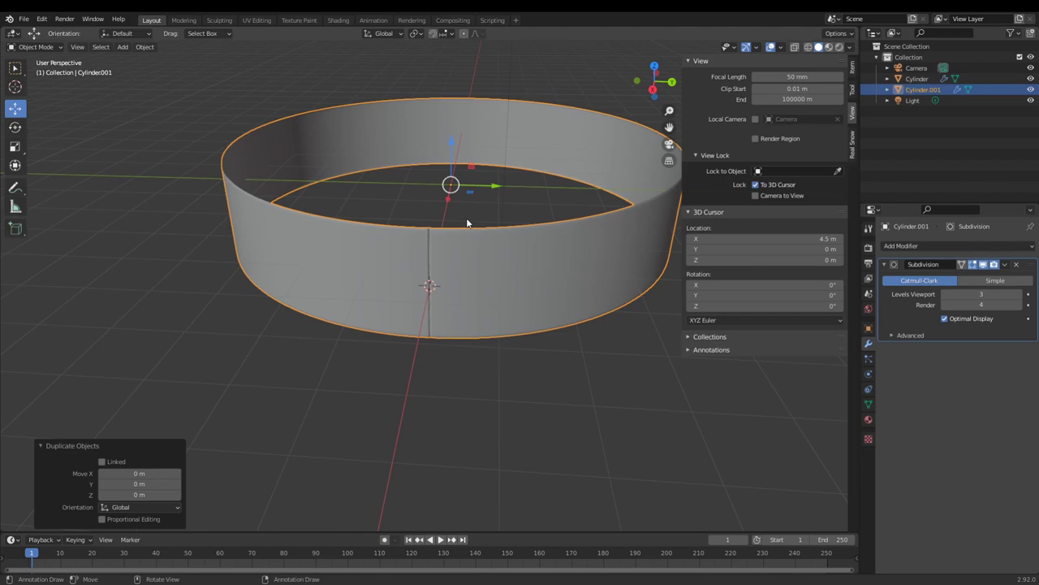
click(868, 328)
click(992, 299)
text(1.814)
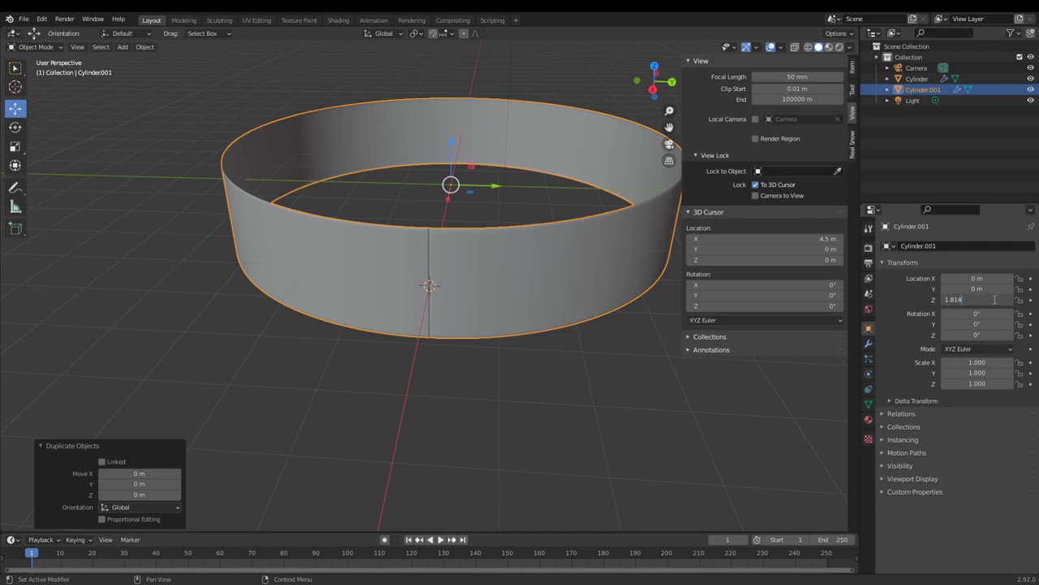
key(Return)
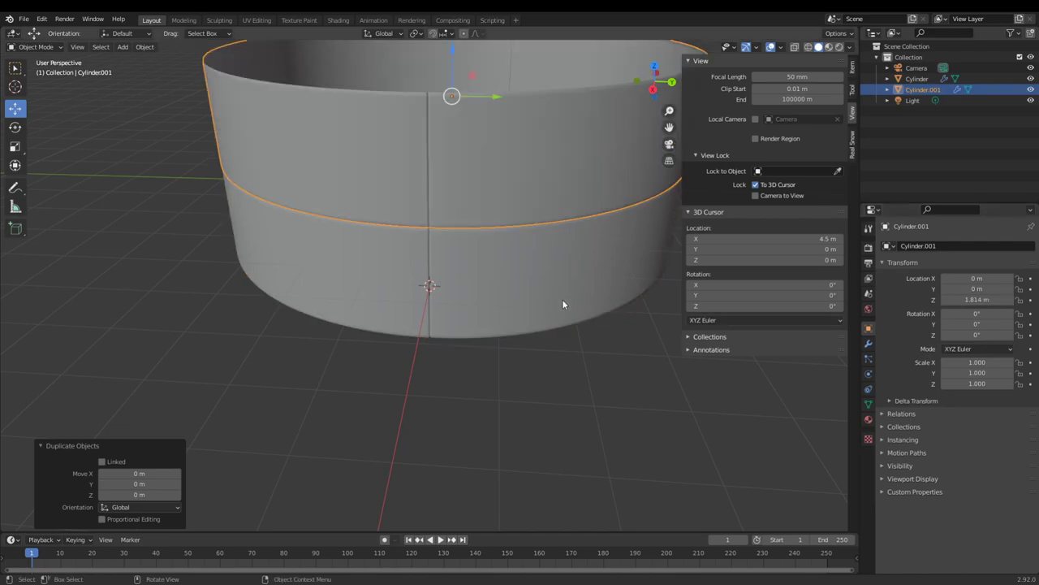
- Rotate the upper ring 35° about the Z axis
text(rz)
text(35)
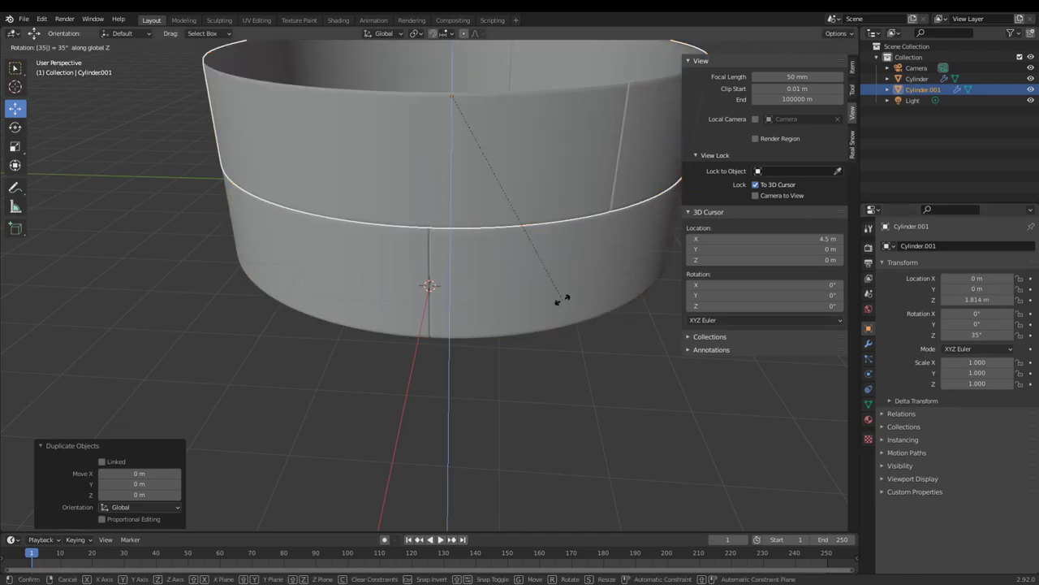
key(Return)
- Select the lower and upper rings and join them into one object
scroll(562, 299, down, 4)
click(545, 324)
click(481, 262)
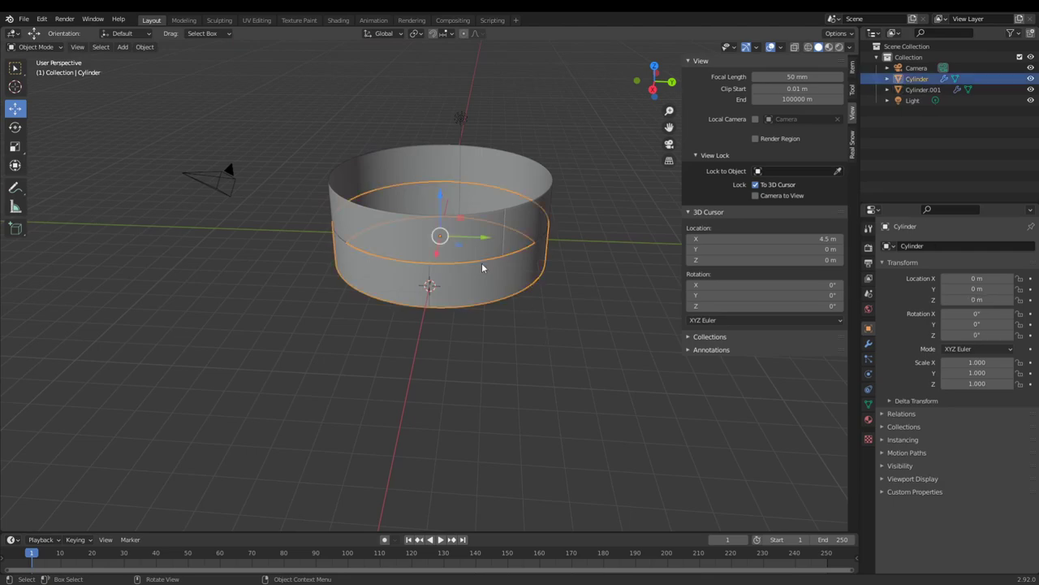
shift+click(464, 230)
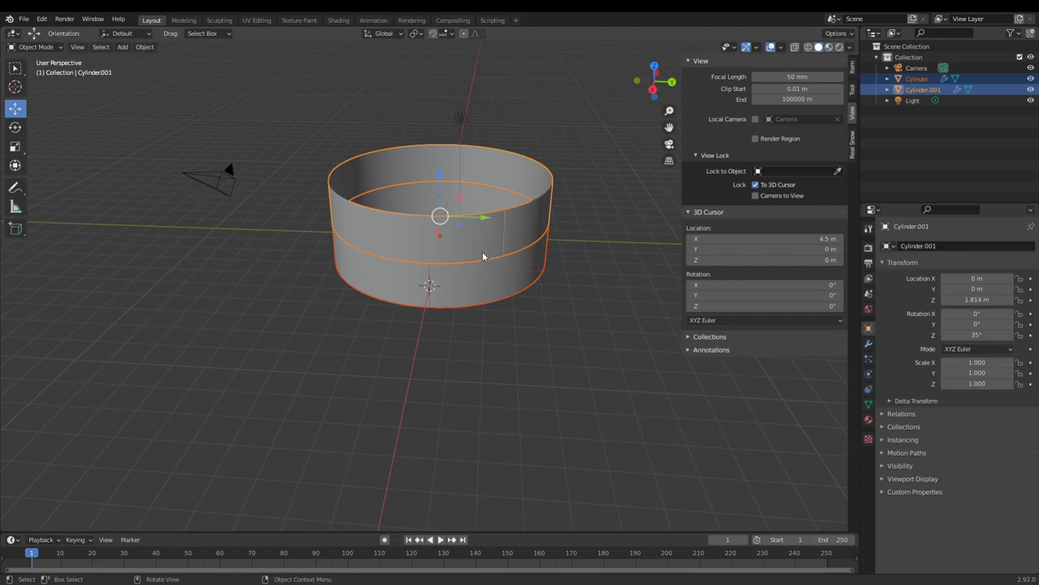
key(ctrl+j)
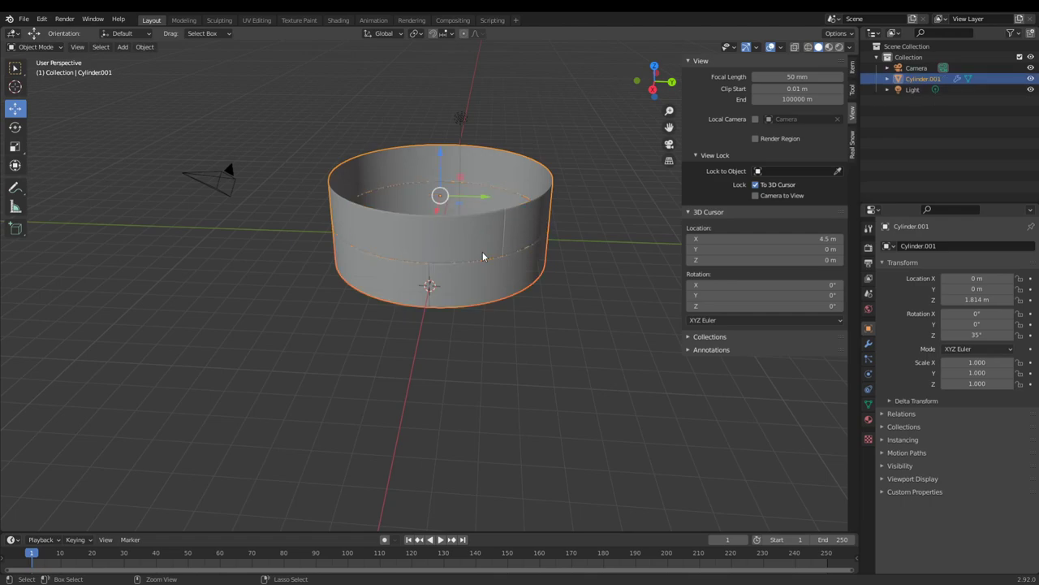
- Check the joined rings' mesh in Edit Mode and reselect the object in Object Mode
scroll(483, 252, up, 4)
middle_drag(482, 242, 527, 235)
key(Tab)
key(Tab)
click(486, 74)
scroll(487, 97, down, 4)
click(501, 247)
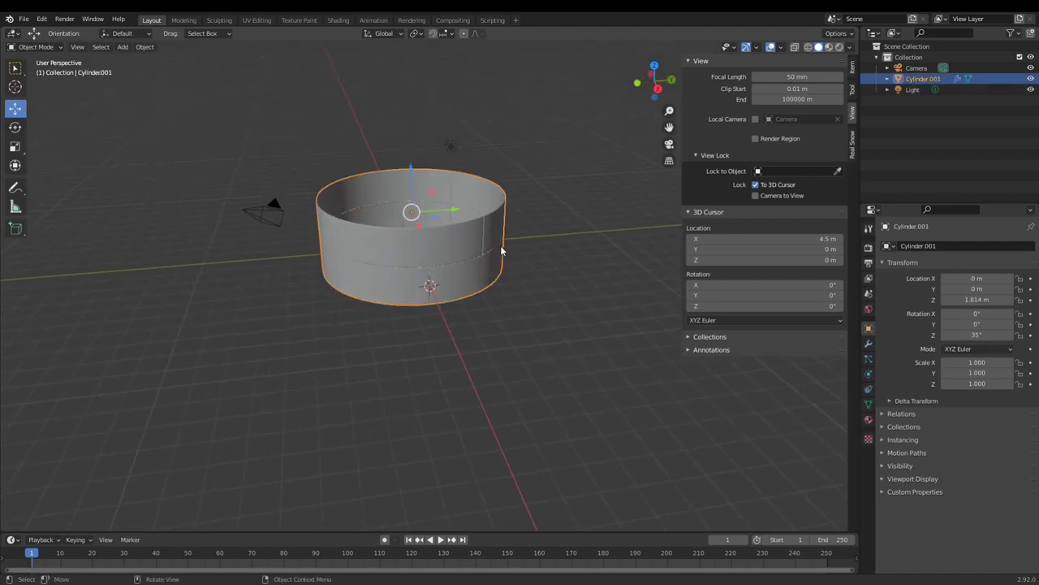
- Add an Array modifier to the joined rings below the Subdivision modifier
click(868, 344)
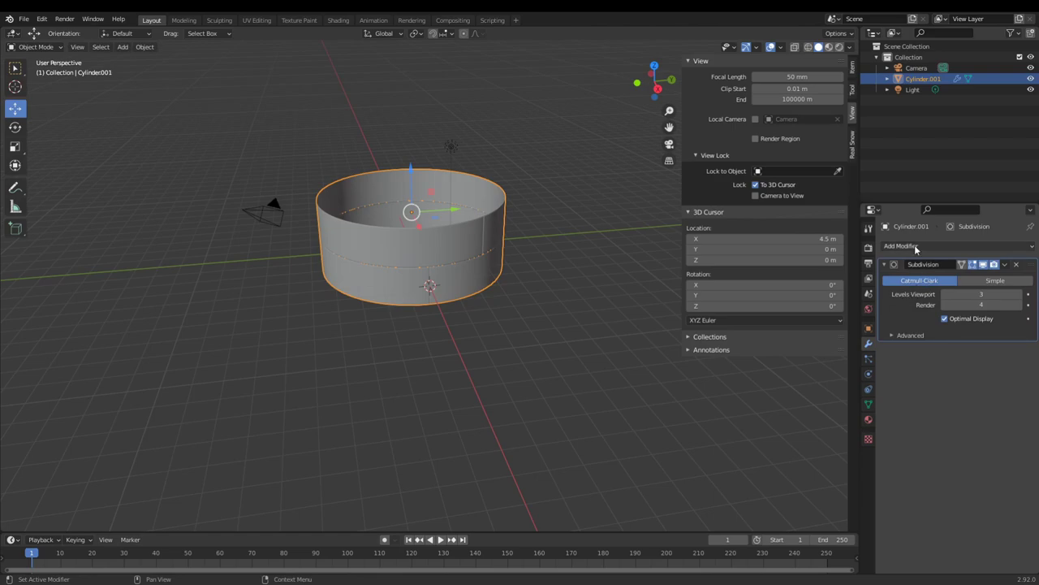
click(915, 248)
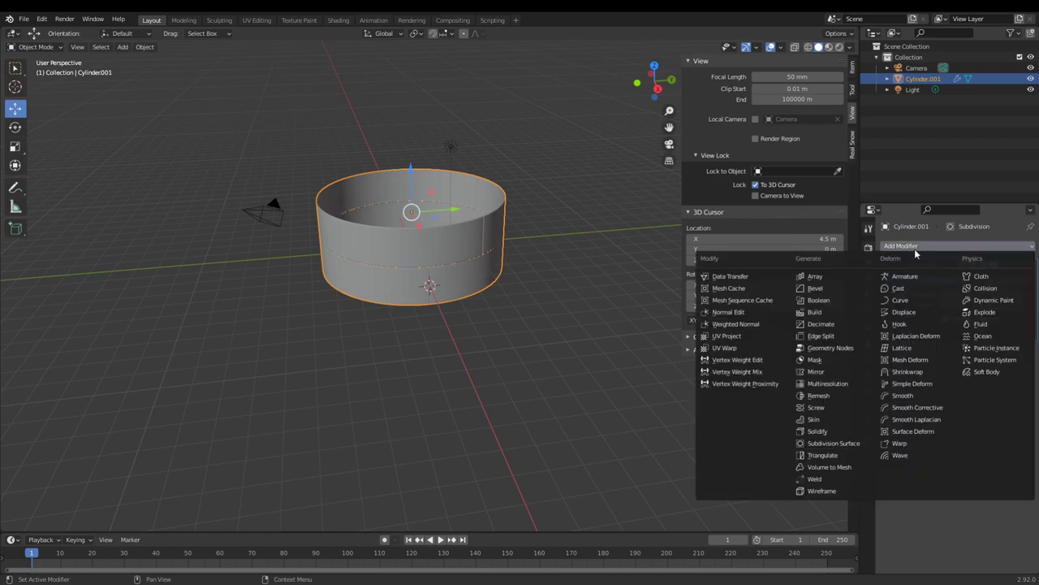
click(857, 277)
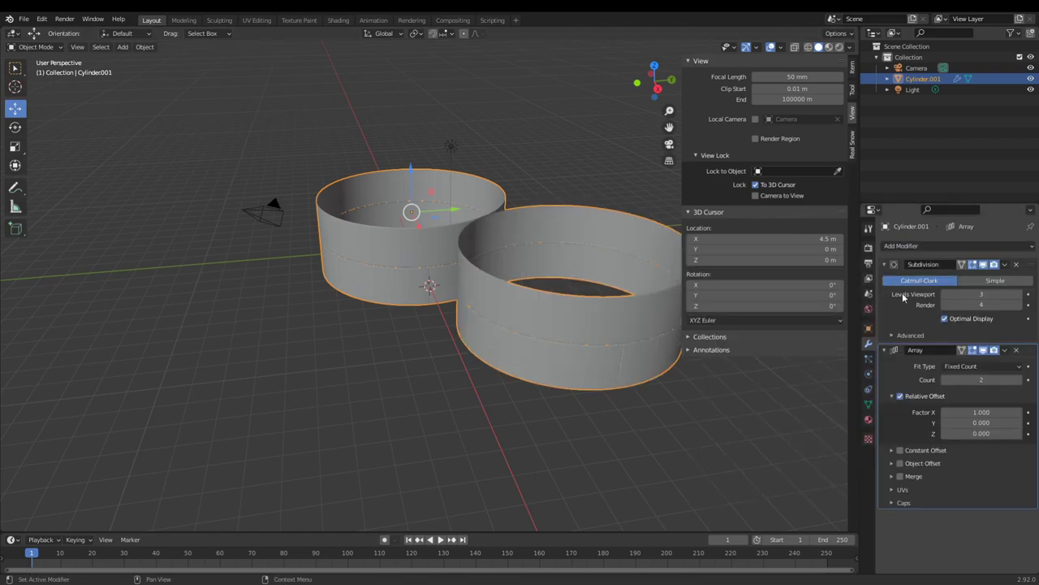
scroll(540, 355, down, 4)
middle_drag(540, 355, 516, 411)
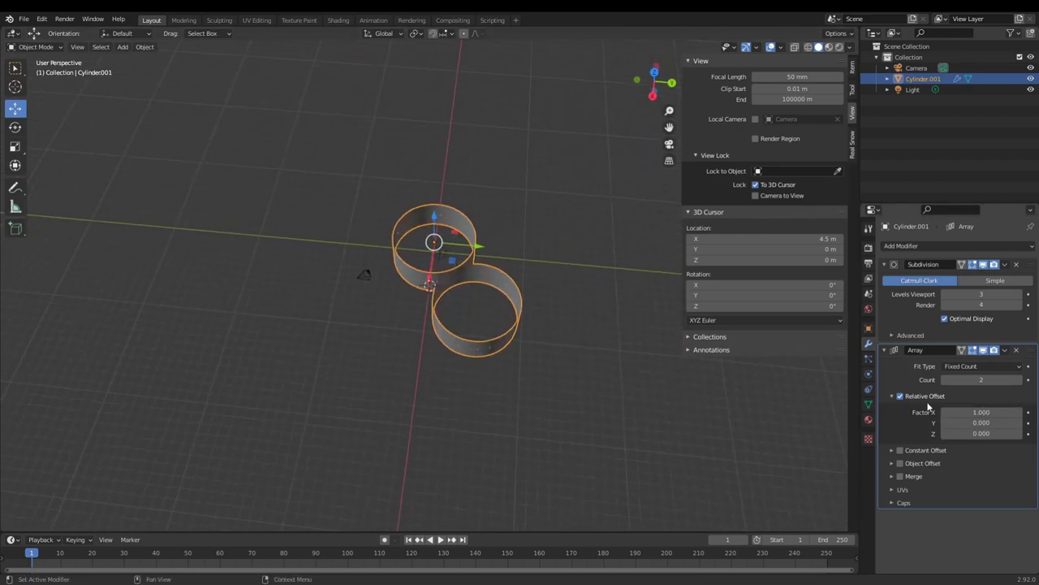
- Try a relative offset X factor of 0 in the joined rings' Array modifier and view the result from below
click(965, 410)
text(0)
key(Return)
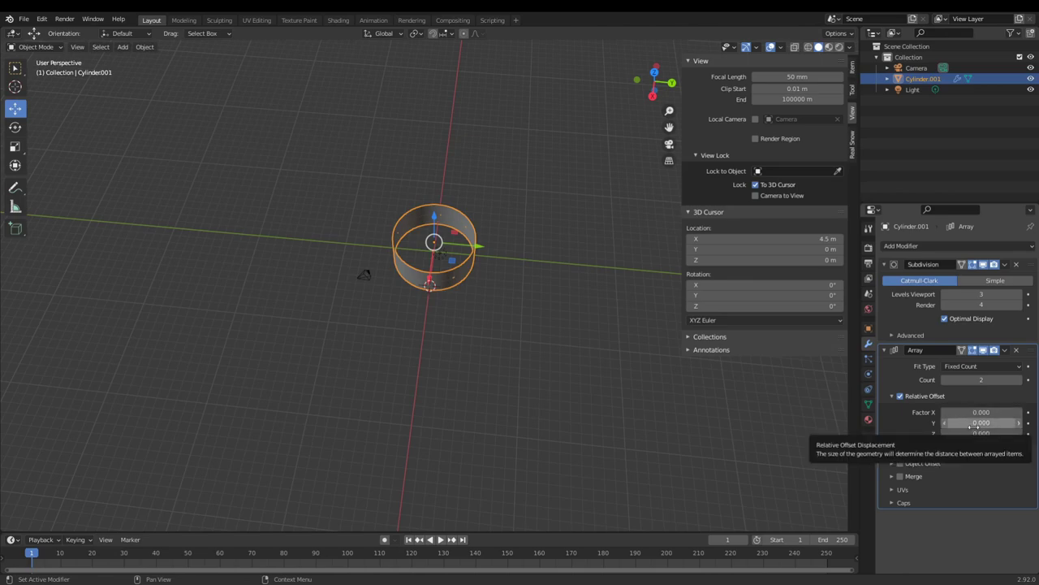
scroll(593, 428, up, 4)
middle_drag(593, 427, 544, 335)
- Undo the offset change, the Array modifier and the join so the lower and upper rings are separate objects again
key(ctrl+z)
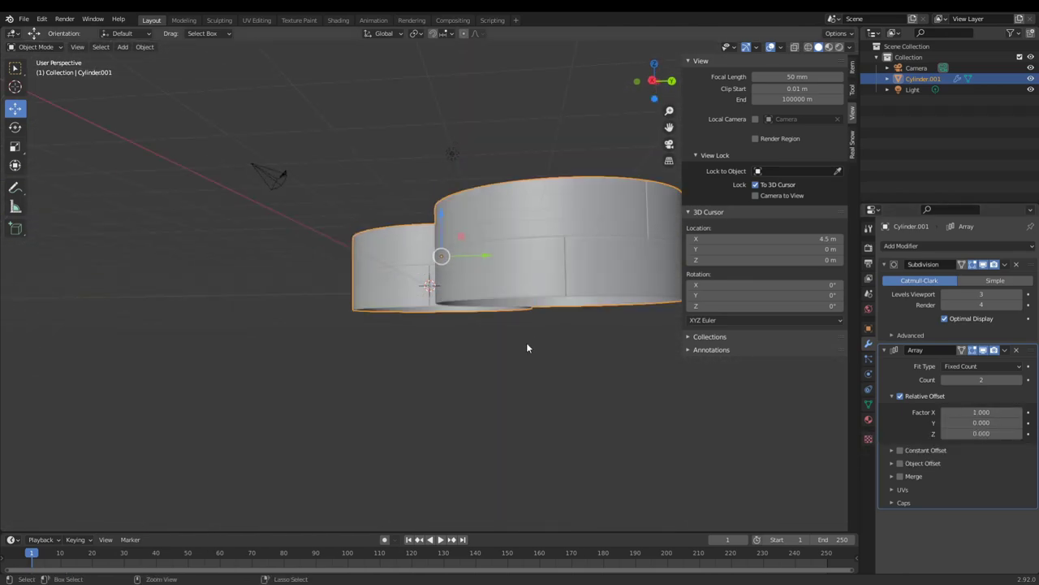
key(ctrl+z)
key(ctrl+z)
key(ctrl+shift+z)
key(Tab)
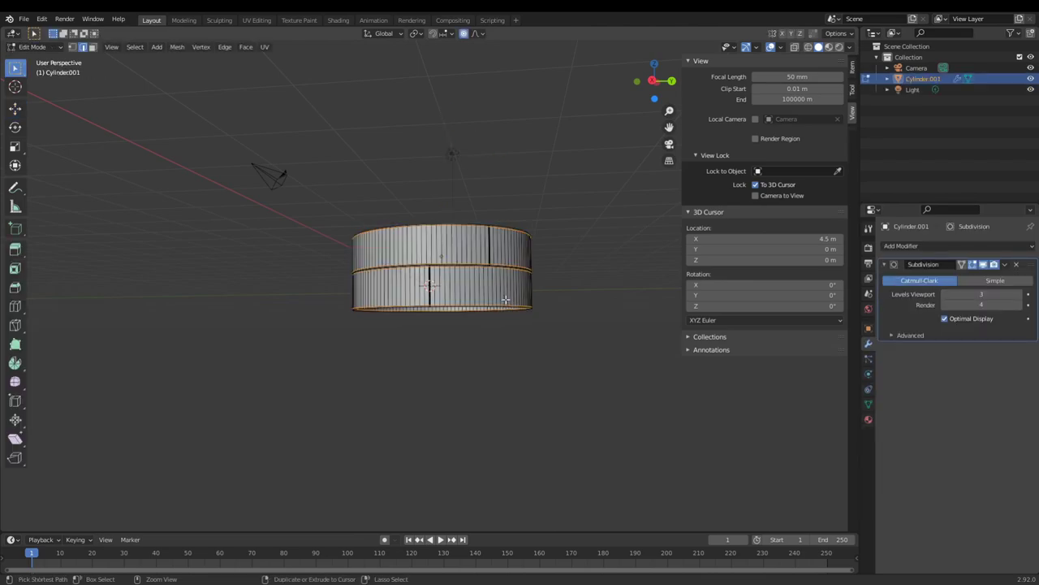
key(ctrl+z)
key(ctrl+z)
key(ctrl+z)
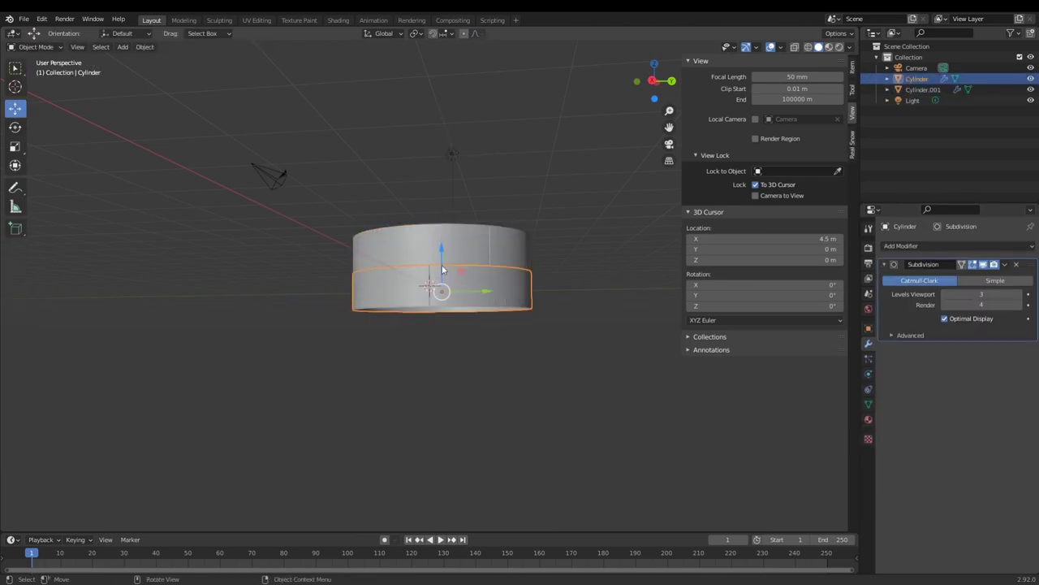
- Compare the object transform values of the upper and lower rings
click(466, 246)
middle_drag(517, 276, 528, 281)
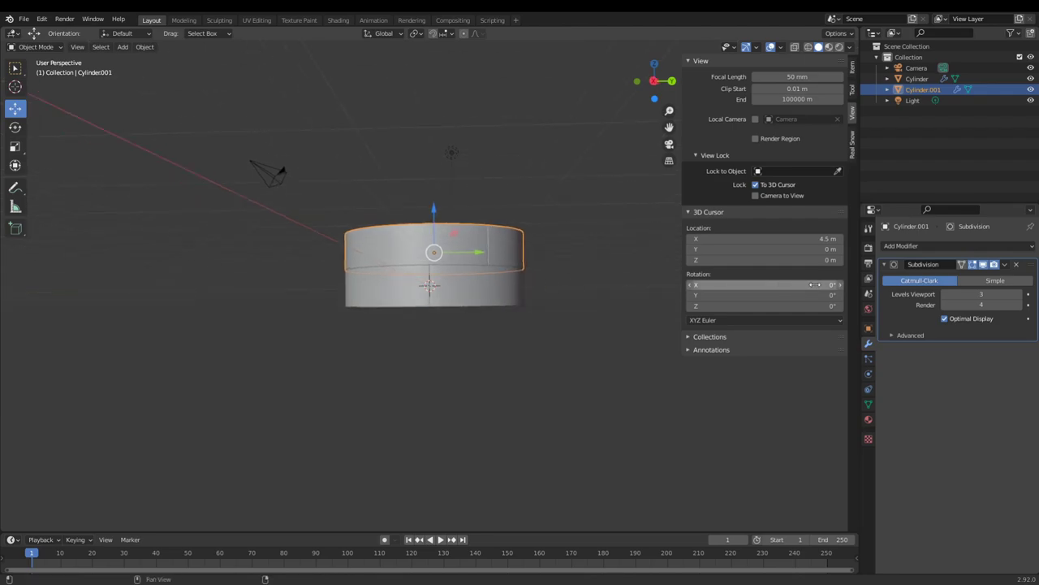
click(868, 329)
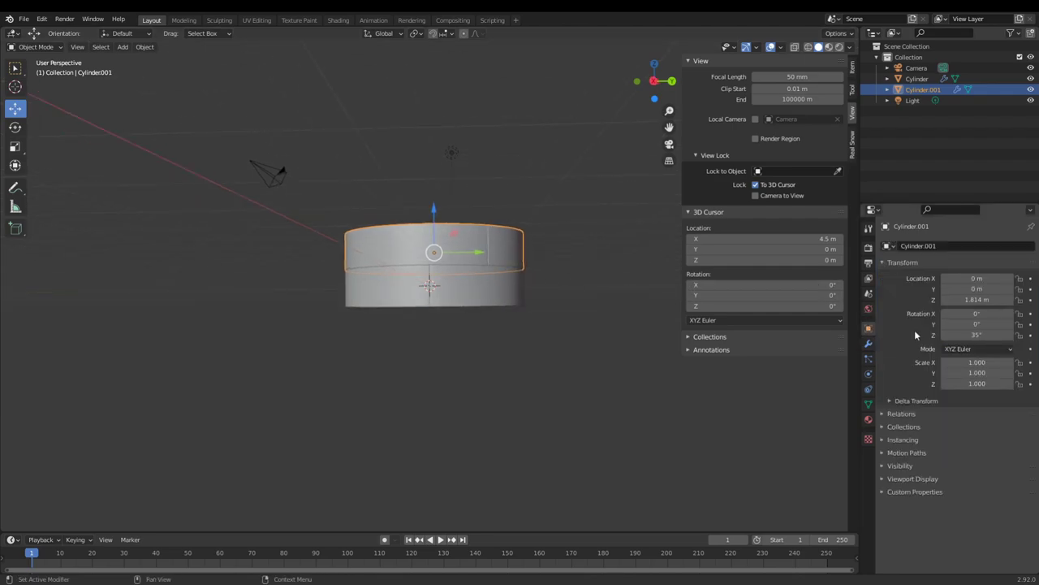
click(455, 281)
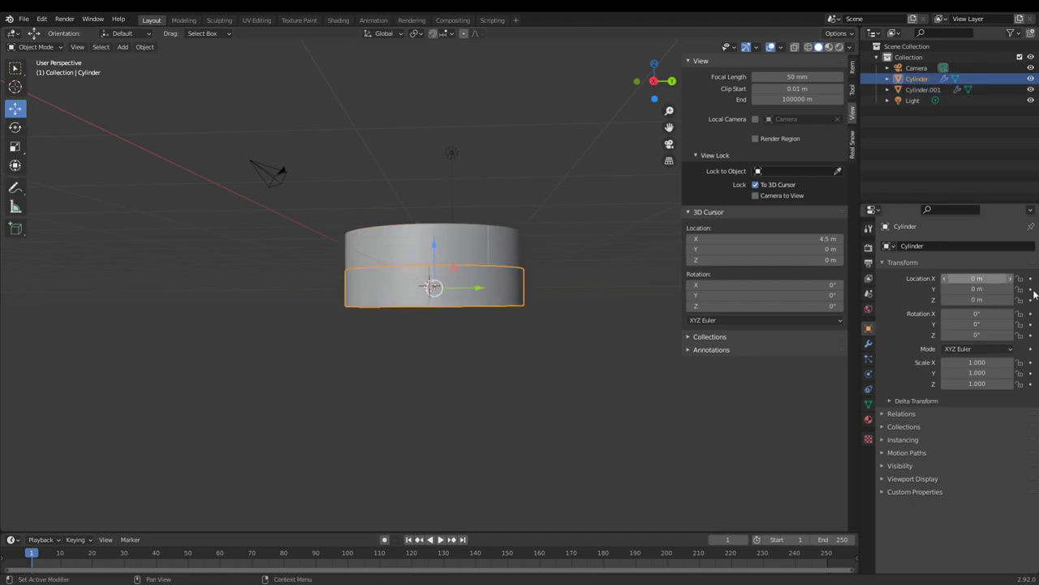
click(471, 242)
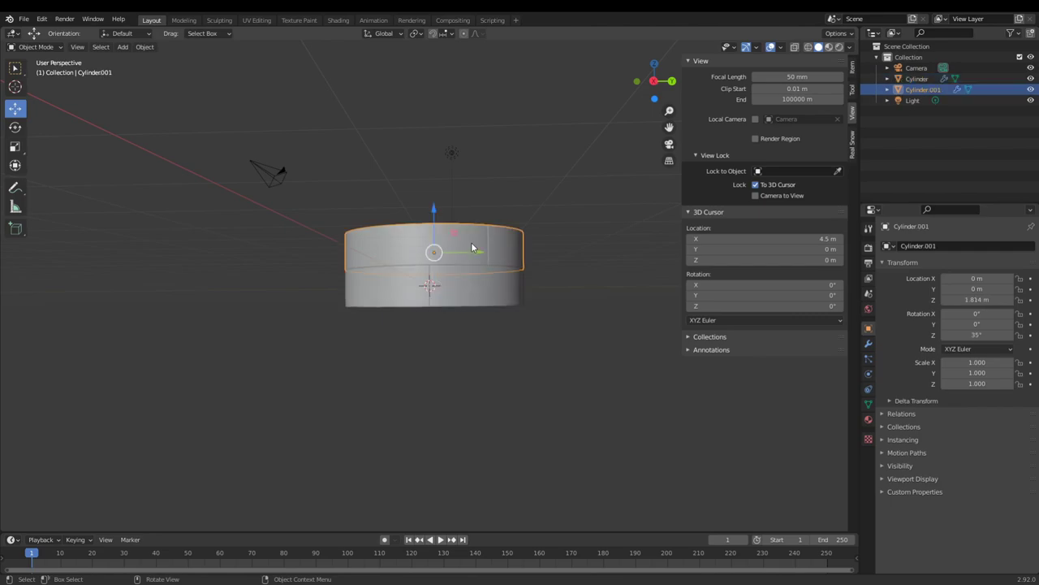
click(470, 301)
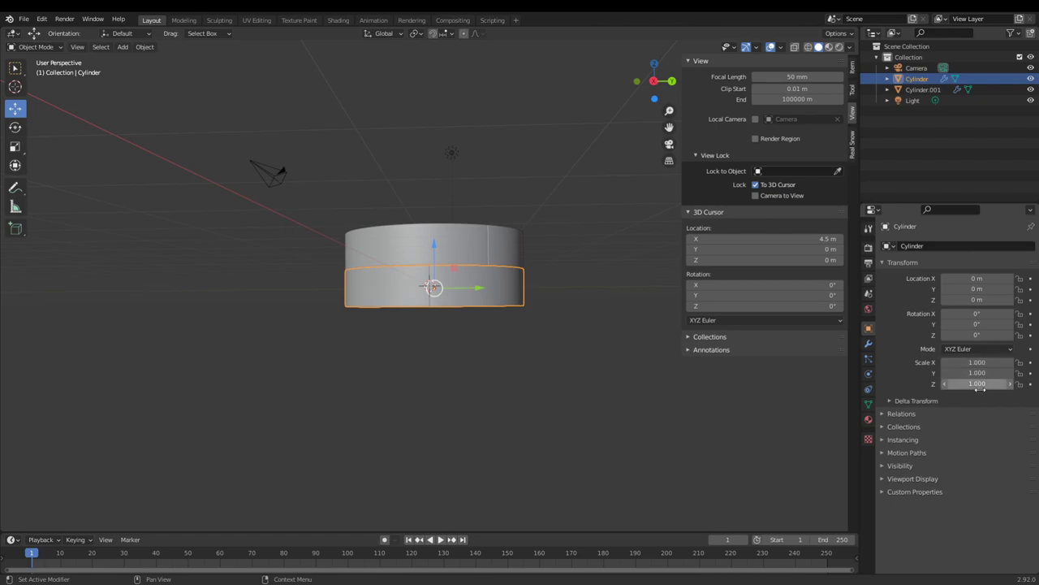
- Join the upper ring into the lower ring, keeping the lower ring as the active object
click(442, 237)
shift+click(440, 288)
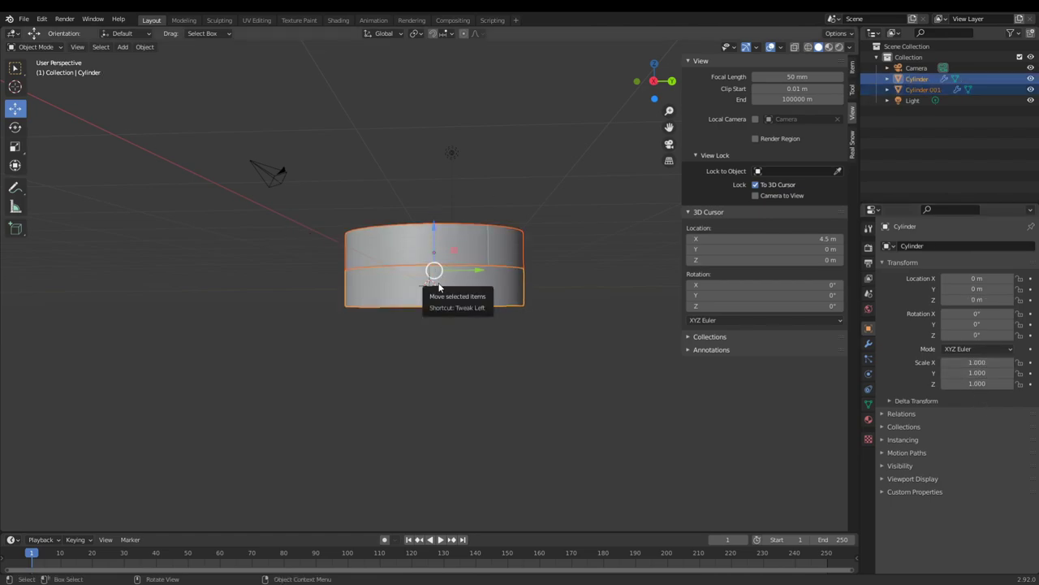
key(ctrl+j)
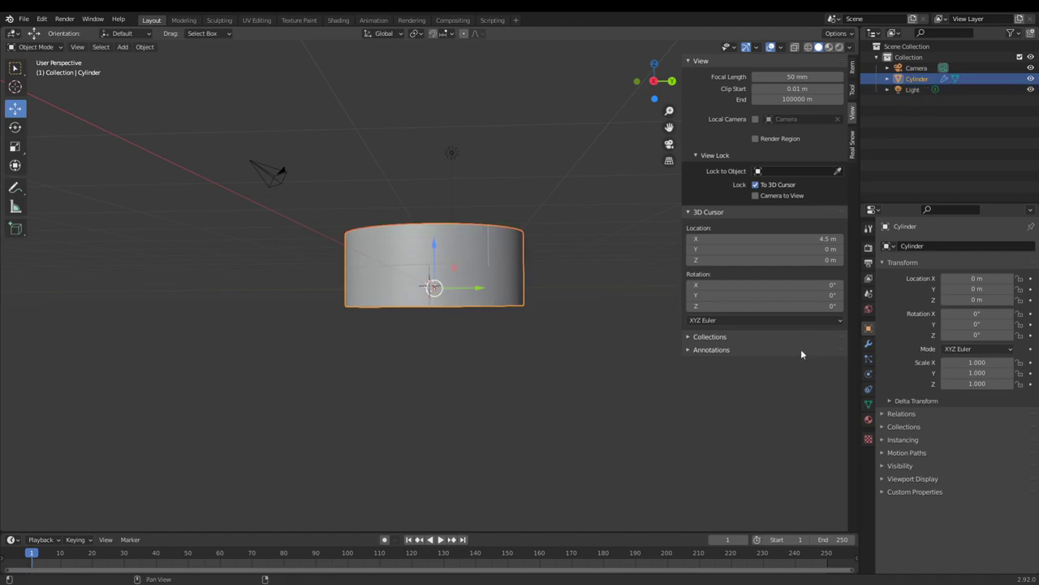
- Add an Array modifier to the newly joined ring pair
middle_drag(490, 393, 511, 409)
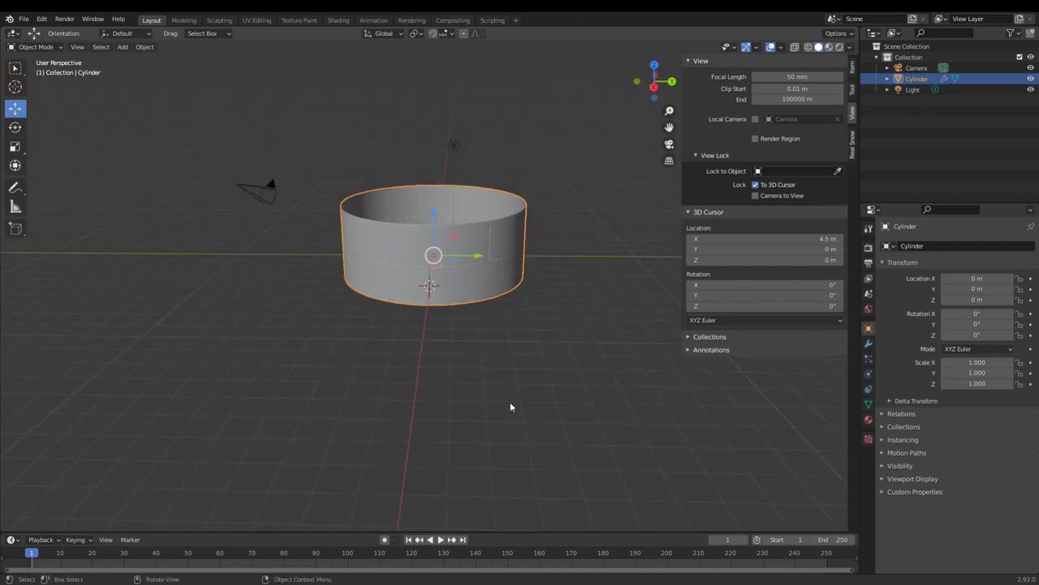
click(869, 343)
click(922, 247)
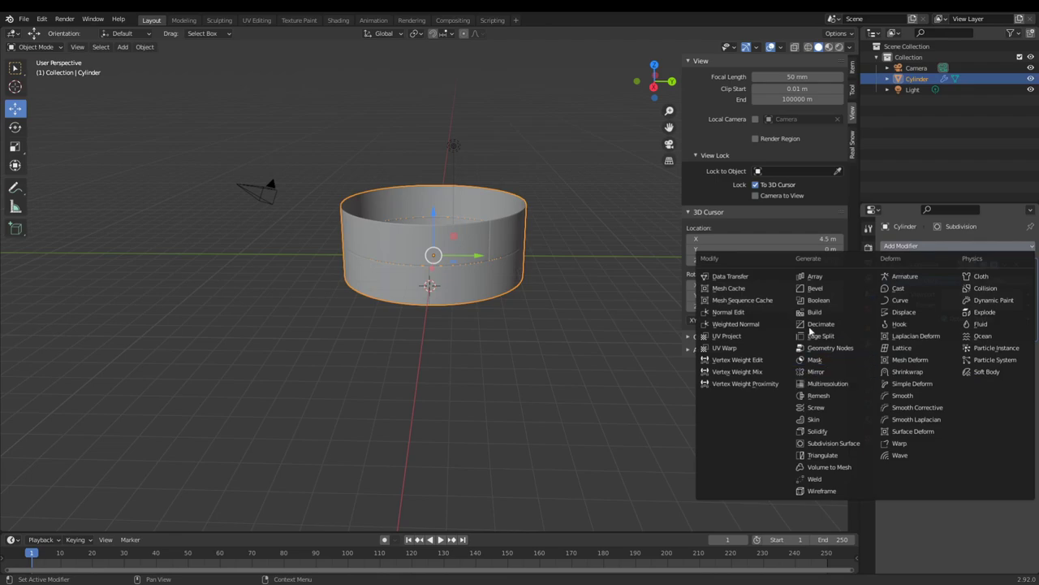
click(815, 277)
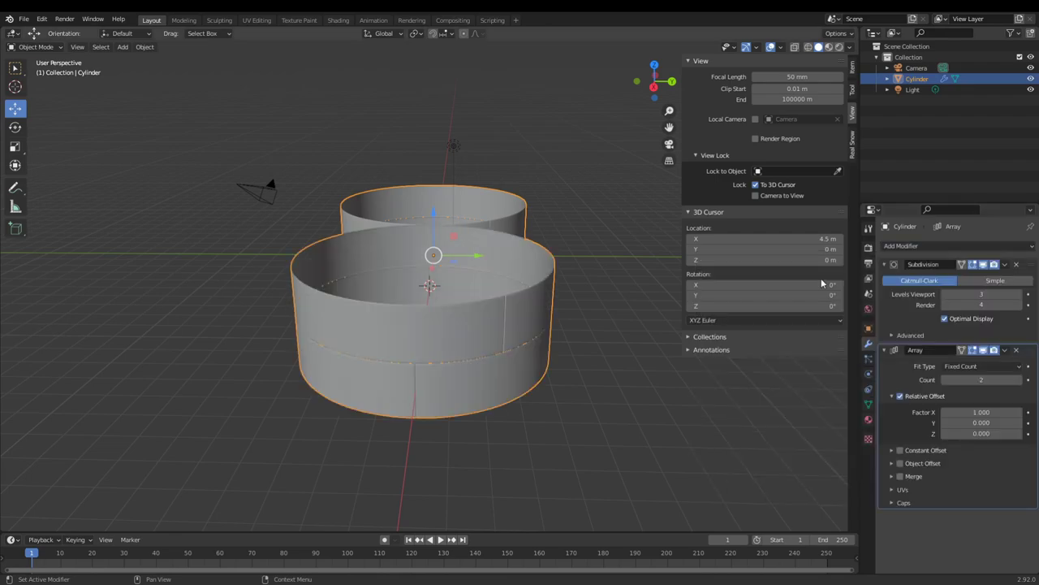
- Set the Array's relative offset factors to 0 on X and 1 on Z
click(979, 411)
text(0)
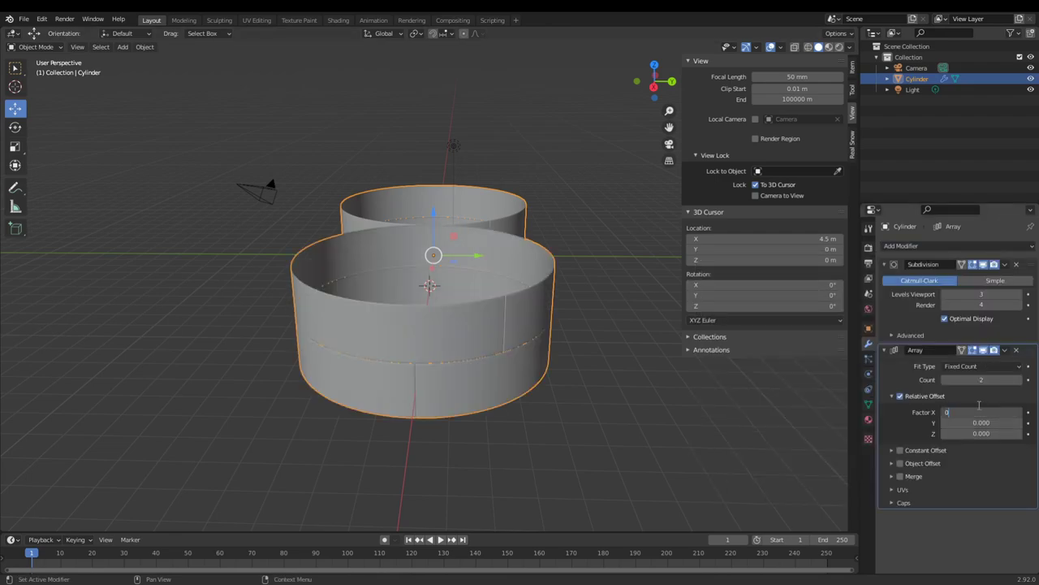
key(Return)
click(987, 433)
text(1)
key(Return)
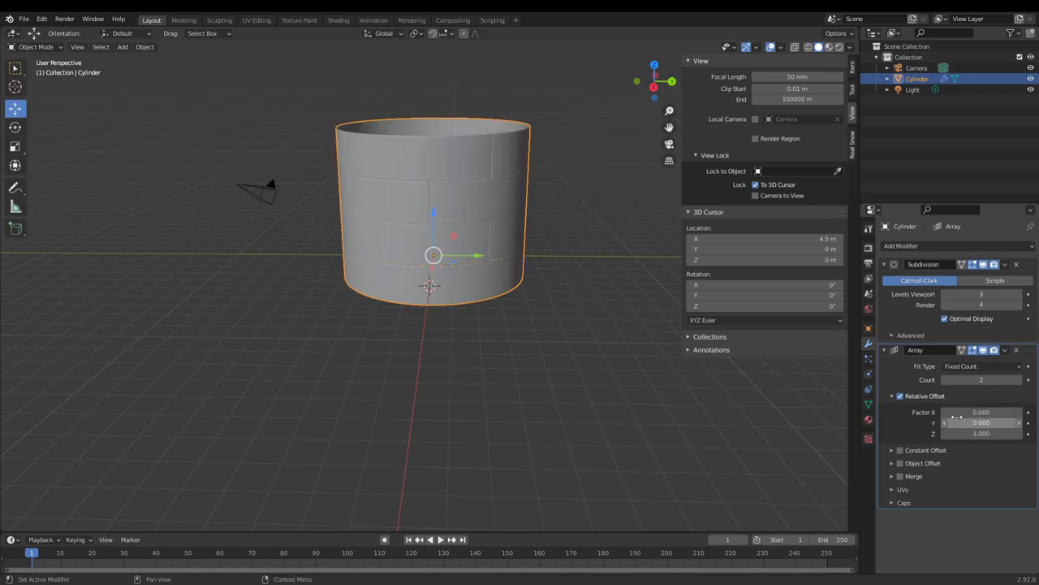
- Set the Array count to 10 to stack the ring pair into a tall tower
click(550, 381)
scroll(550, 381, down, 4)
middle_drag(550, 376, 503, 336)
scroll(568, 332, down, 3)
click(456, 281)
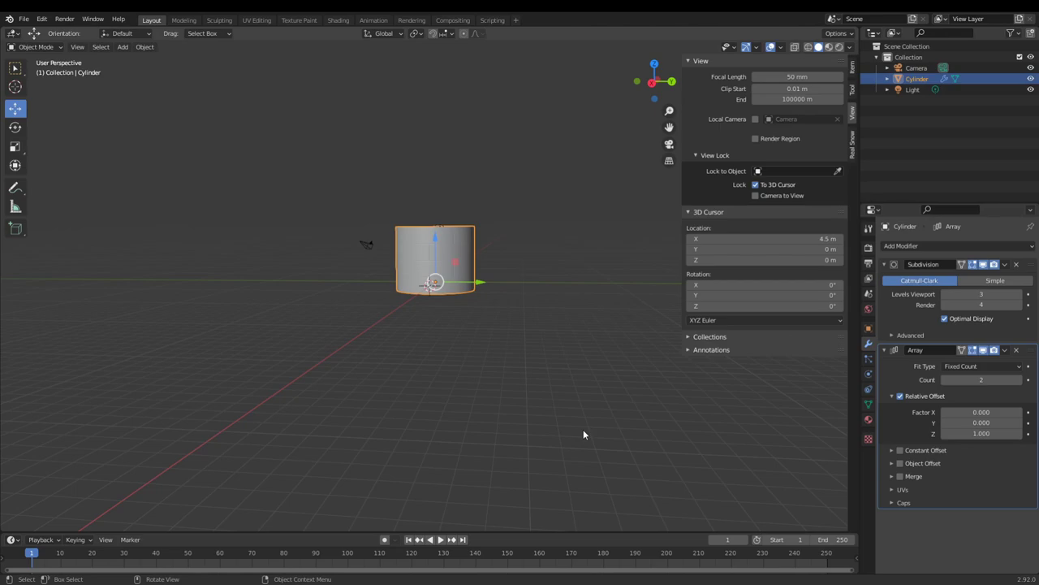
scroll(505, 377, down, 2)
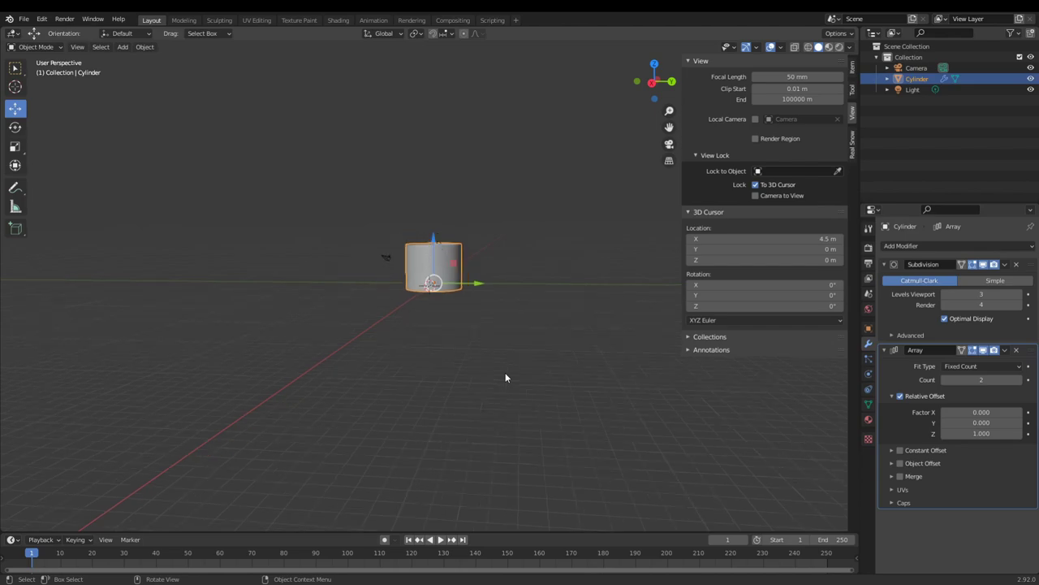
scroll(475, 376, up, 4)
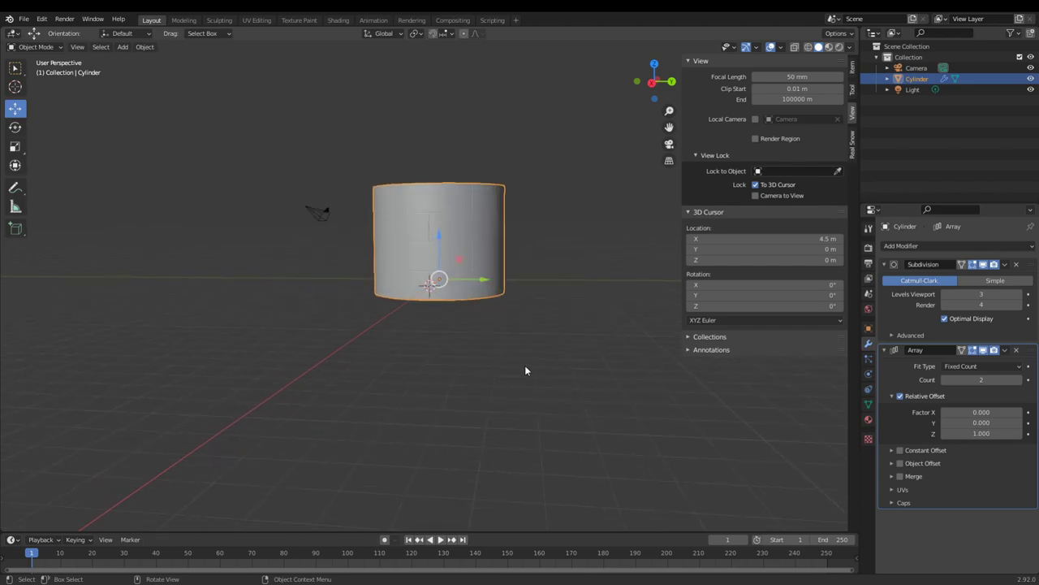
click(983, 380)
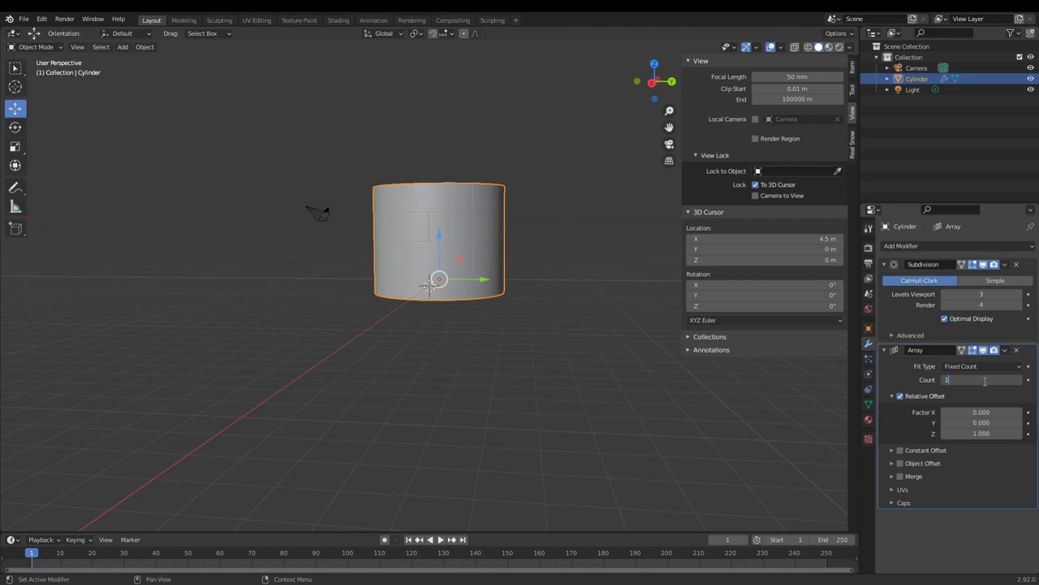
text(0)
key(Return)
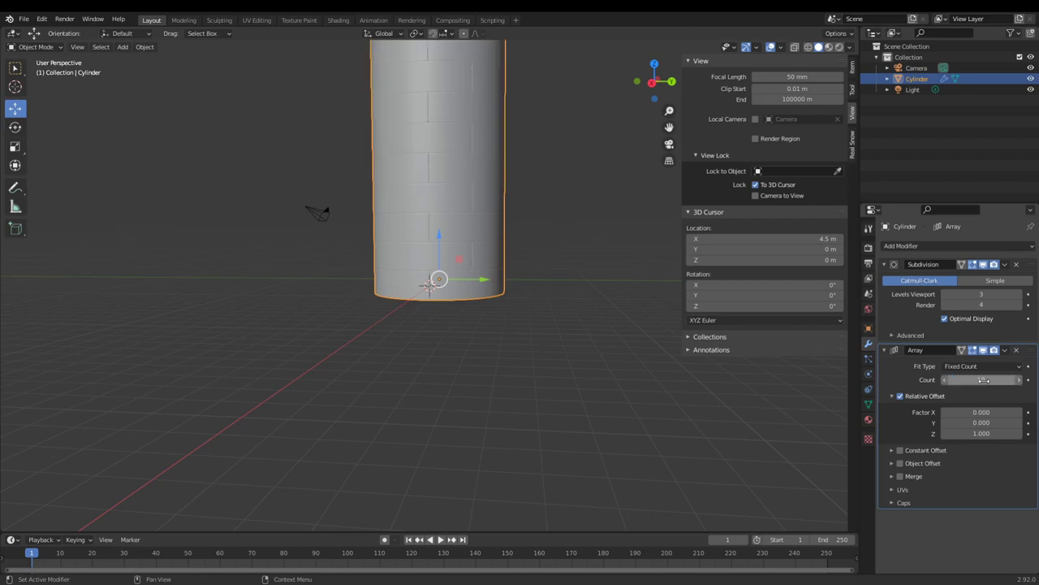
- Add a Solidify modifier to the ring tower after the Array modifier
scroll(643, 254, down, 4)
scroll(601, 248, down, 3)
middle_drag(539, 243, 494, 320)
click(497, 294)
scroll(479, 280, up, 4)
middle_drag(479, 279, 658, 308)
click(454, 289)
scroll(482, 385, up, 5)
click(964, 244)
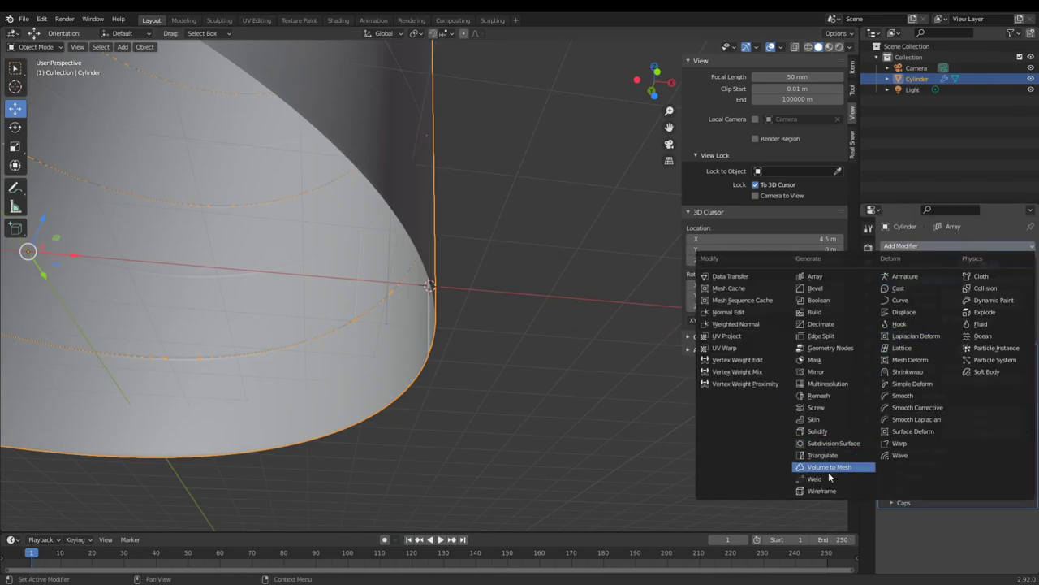
click(817, 432)
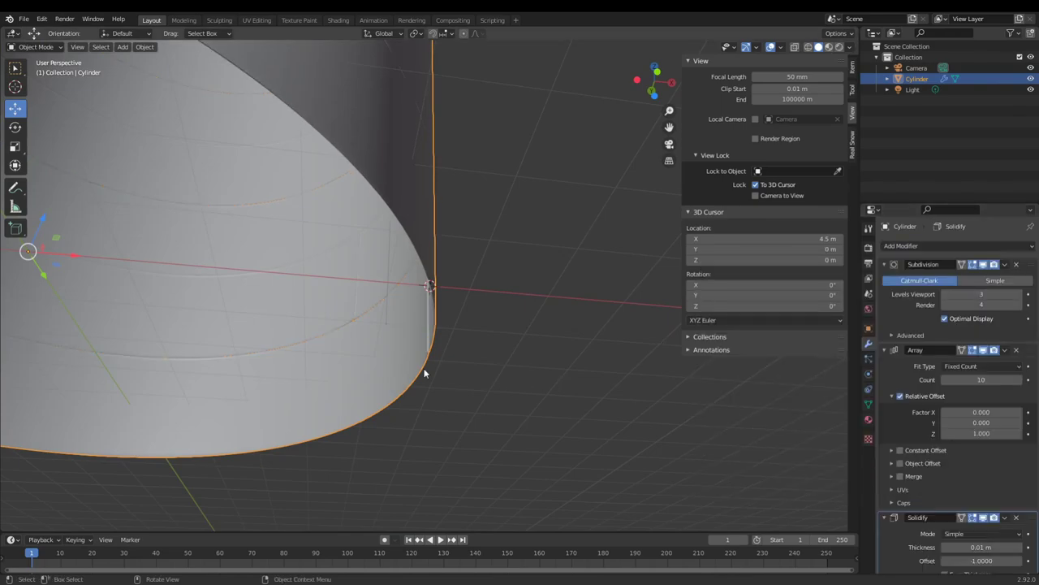
- Try a much larger Solidify thickness on the tower wall, and settle on 0.02 m
middle_drag(441, 358, 459, 348)
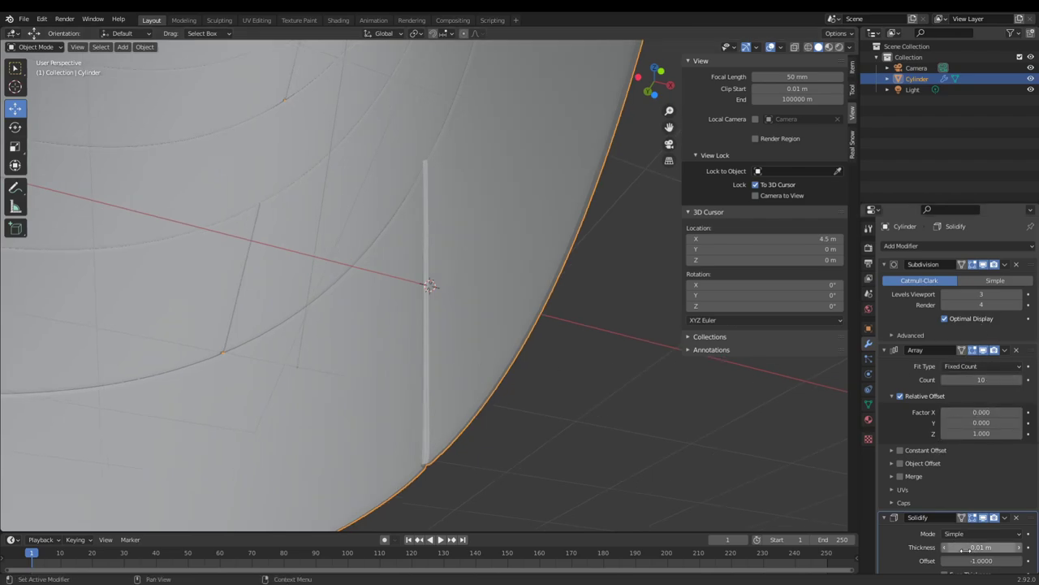
drag(968, 553, 1007, 553)
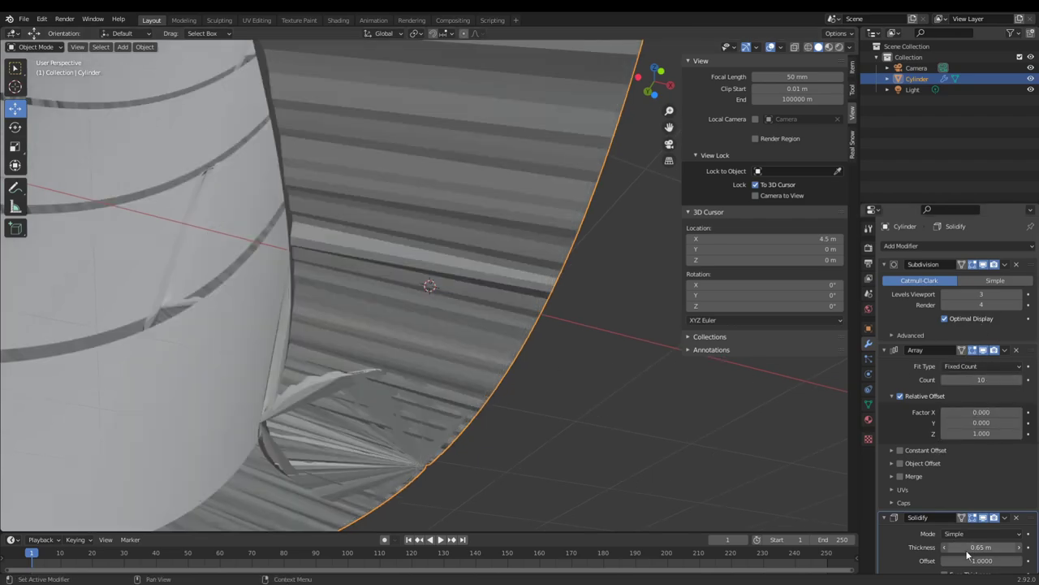
scroll(500, 382, down, 2)
scroll(506, 377, up, 2)
click(968, 546)
text(0.02)
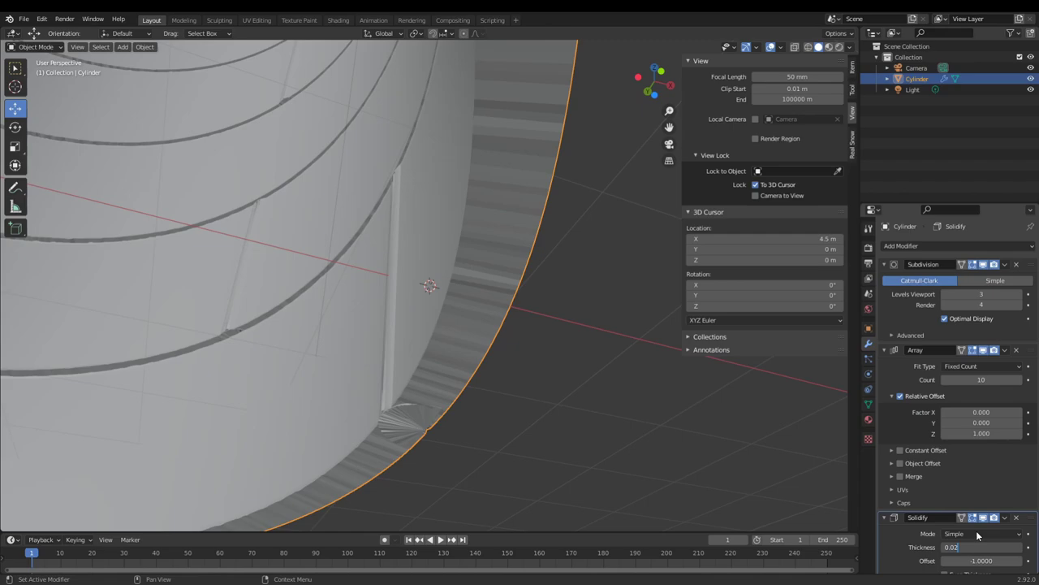
key(Return)
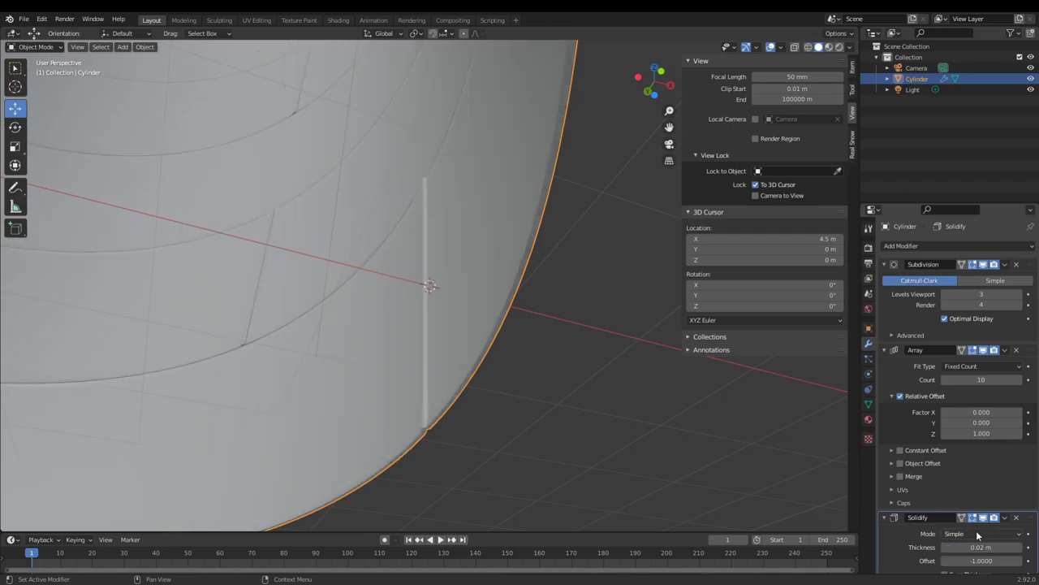
- Examine the solidified wall's edge and the seam grooves at the tower's base from several distances and angles
scroll(578, 318, down, 5)
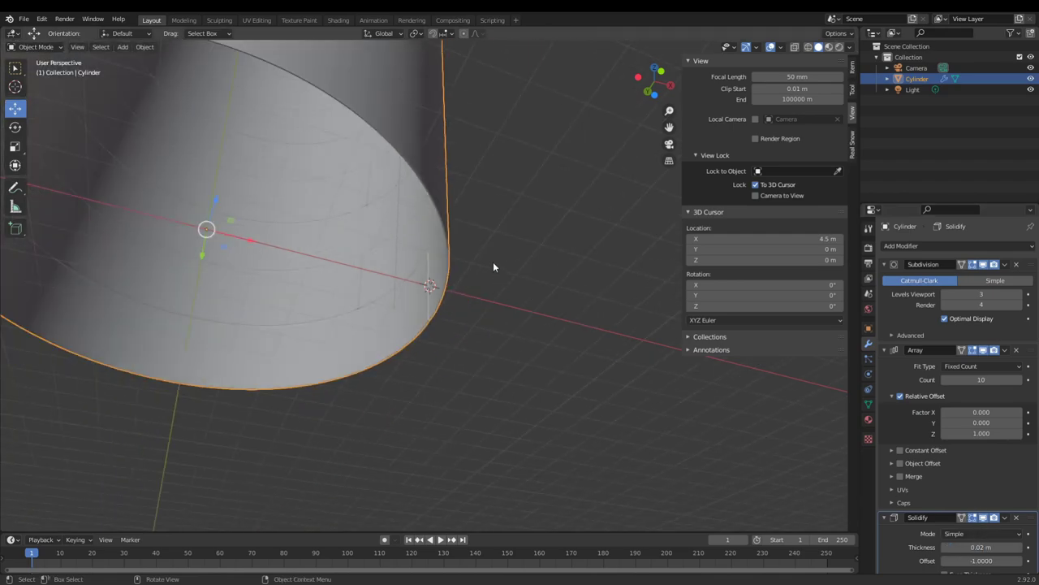
click(493, 262)
scroll(493, 266, up, 5)
scroll(497, 266, down, 2)
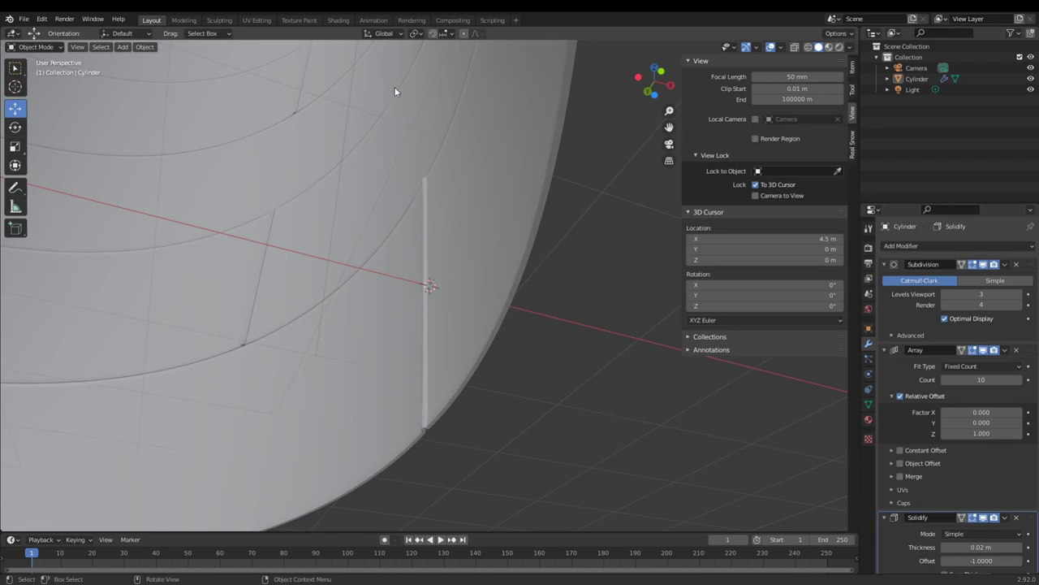
scroll(360, 128, down, 5)
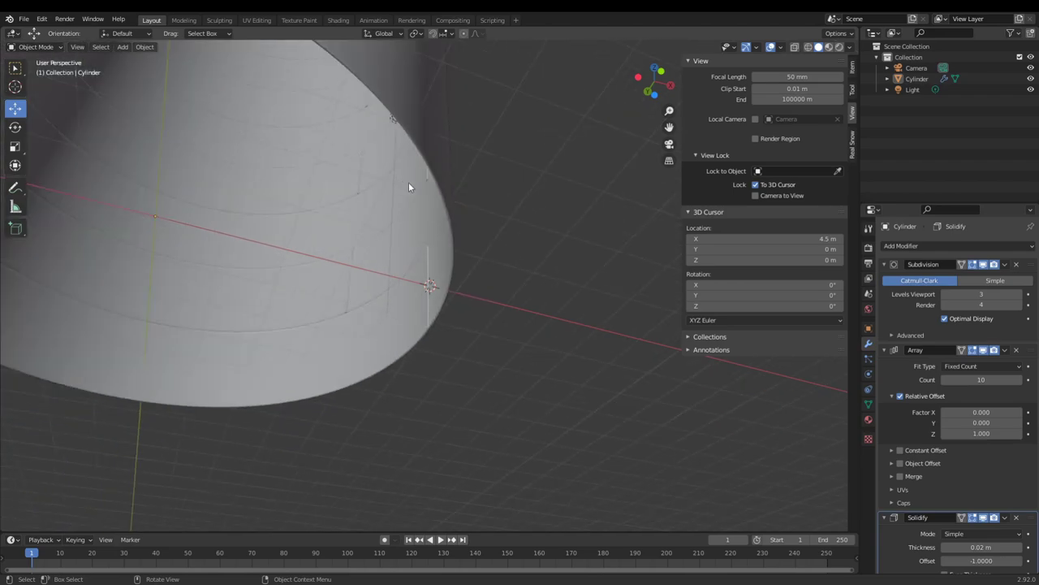
scroll(435, 207, up, 6)
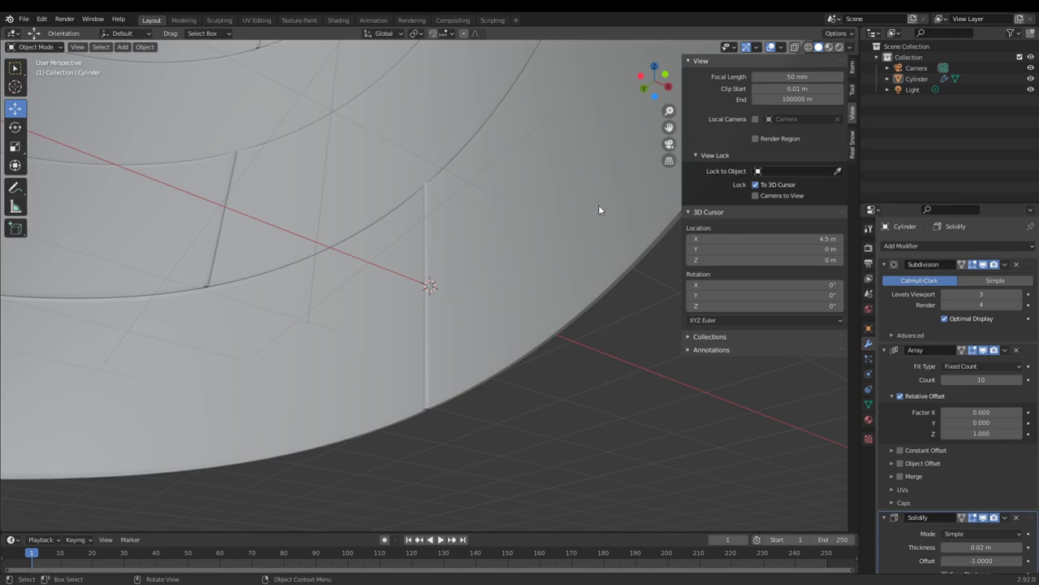
scroll(599, 210, down, 4)
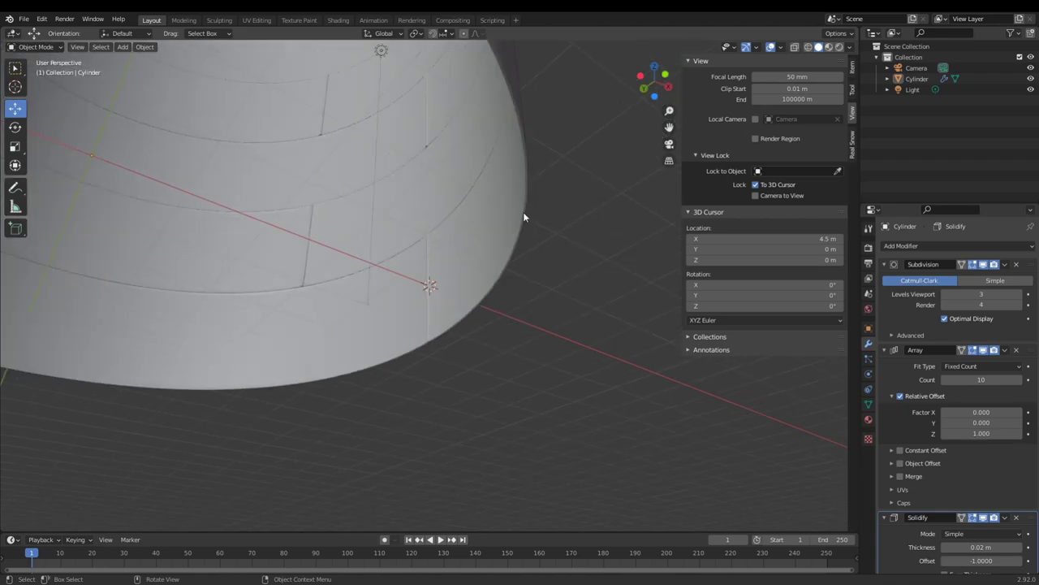
click(524, 214)
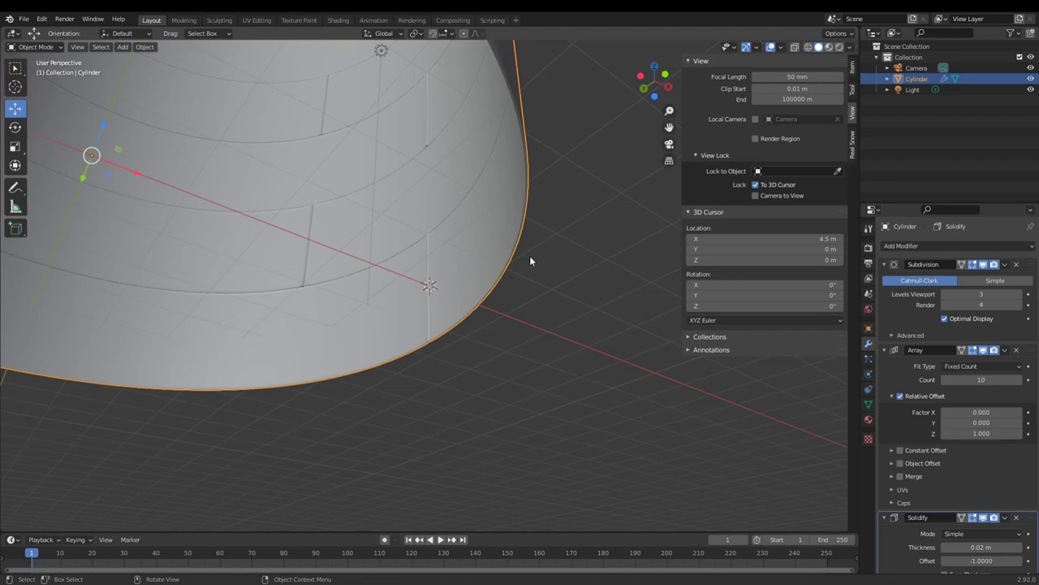
scroll(480, 311, down, 3)
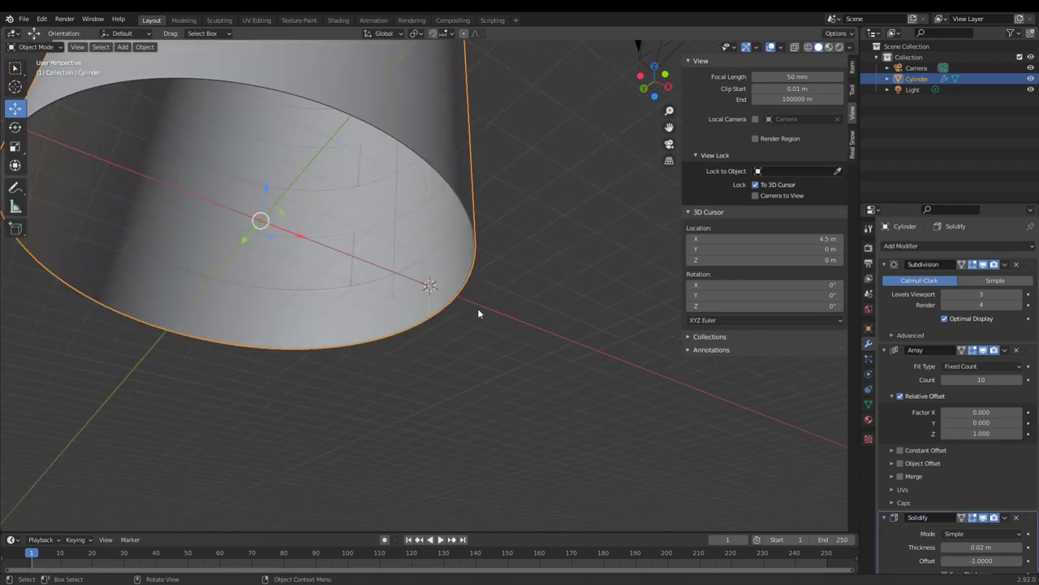
scroll(451, 352, up, 3)
middle_drag(451, 352, 480, 349)
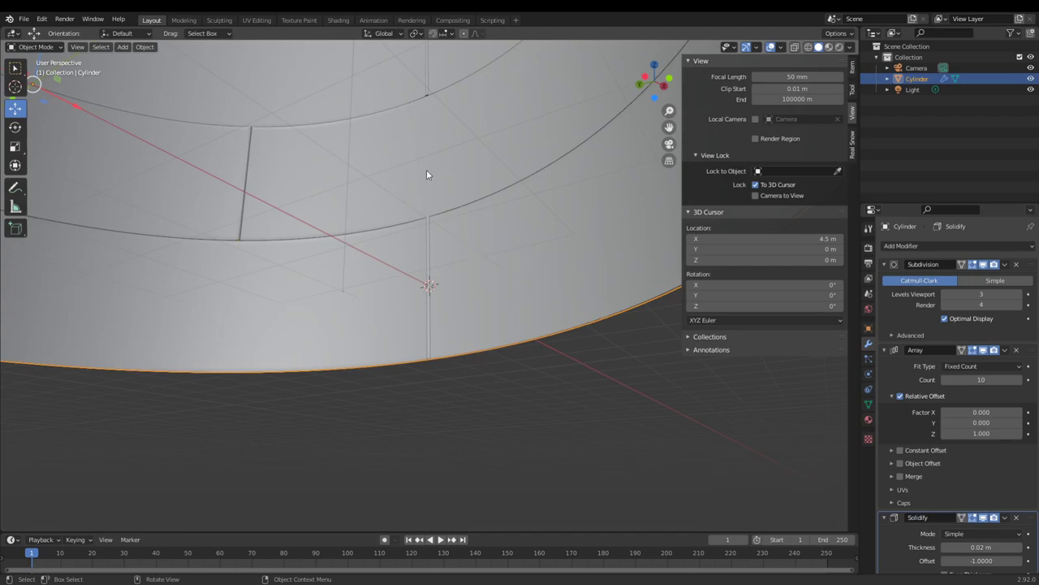
- Set the ring tower's origin to its geometry
middle_drag(427, 174, 385, 235)
scroll(384, 234, down, 15)
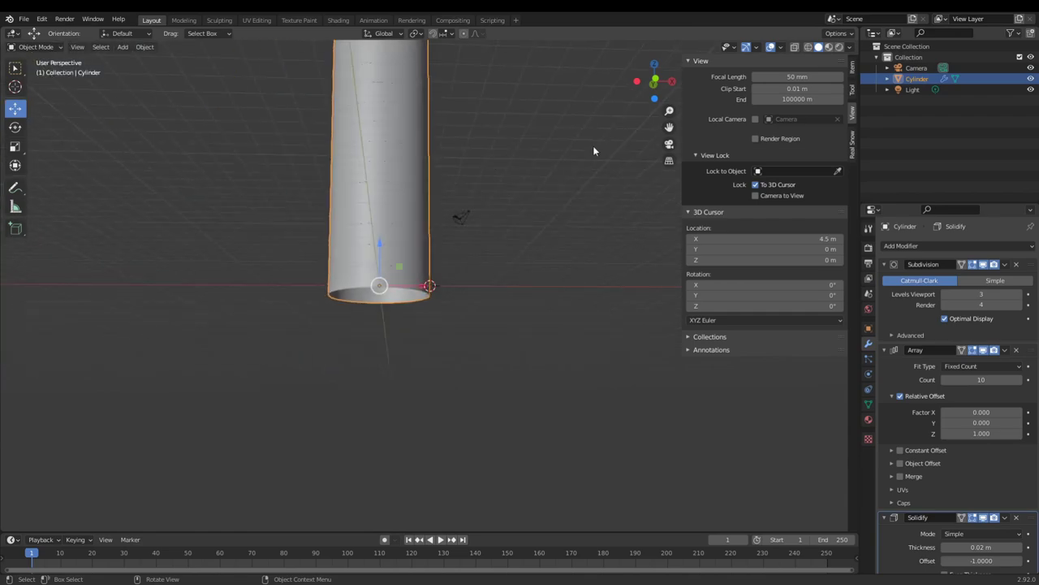
middle_drag(593, 150, 429, 203)
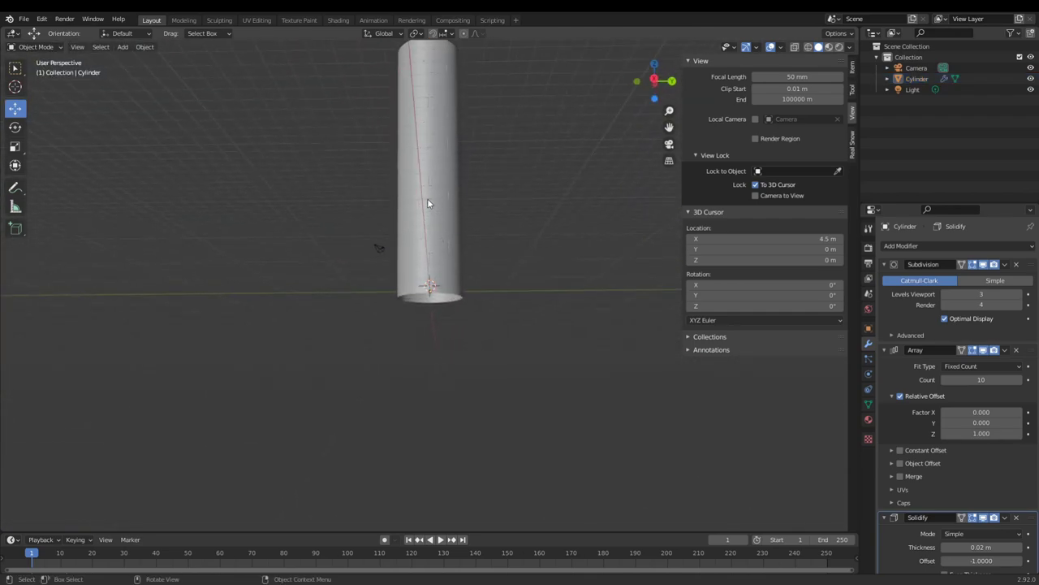
click(442, 241)
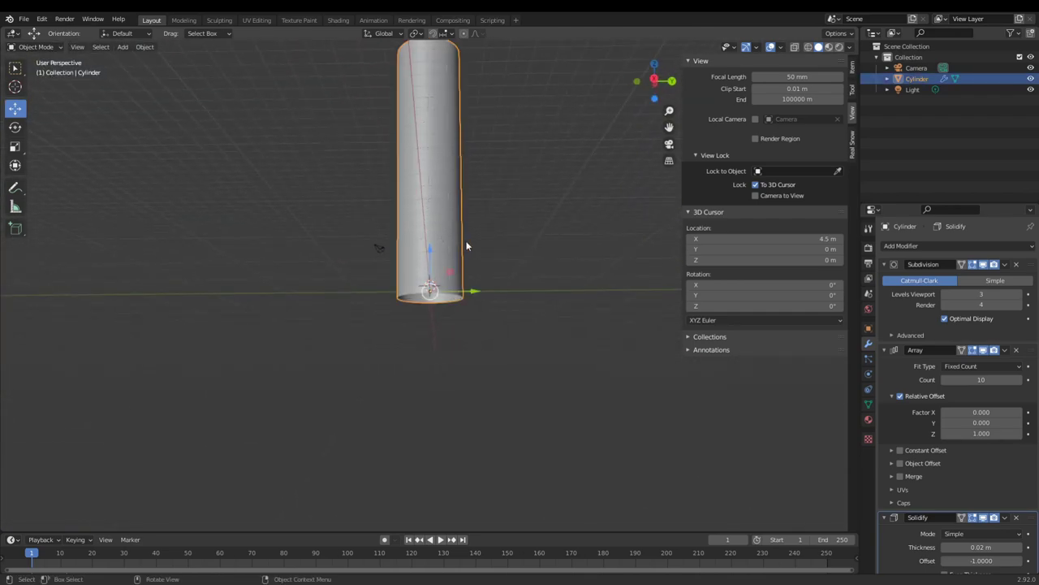
right_click(466, 242)
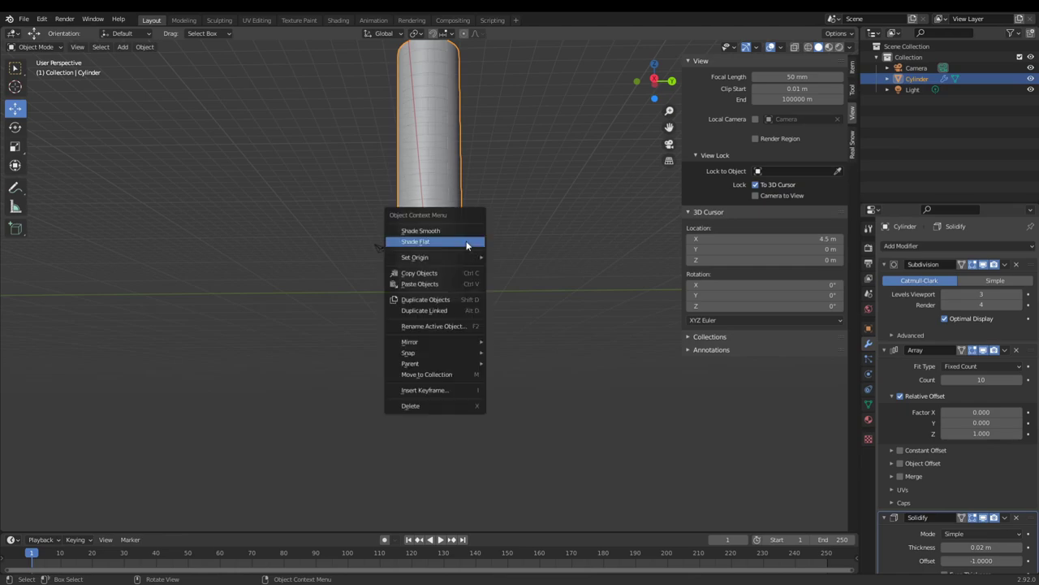
mouse_move(458, 258)
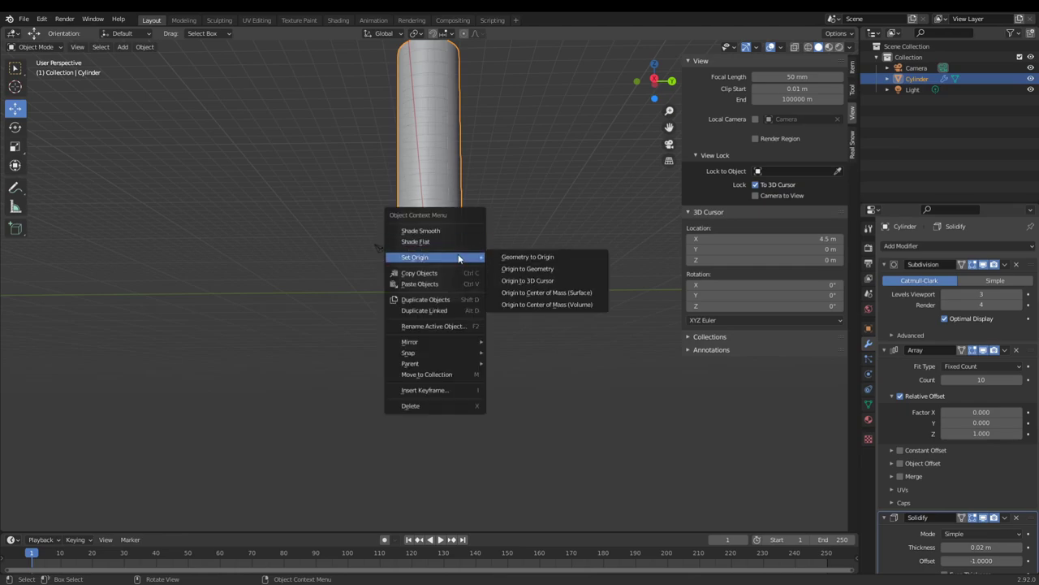
click(524, 268)
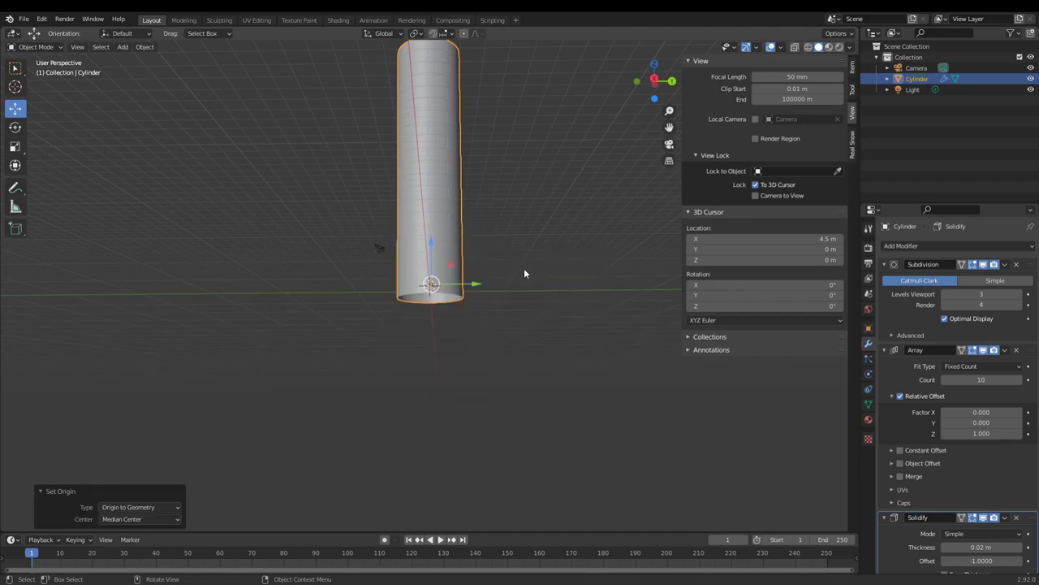
middle_drag(524, 268, 428, 229)
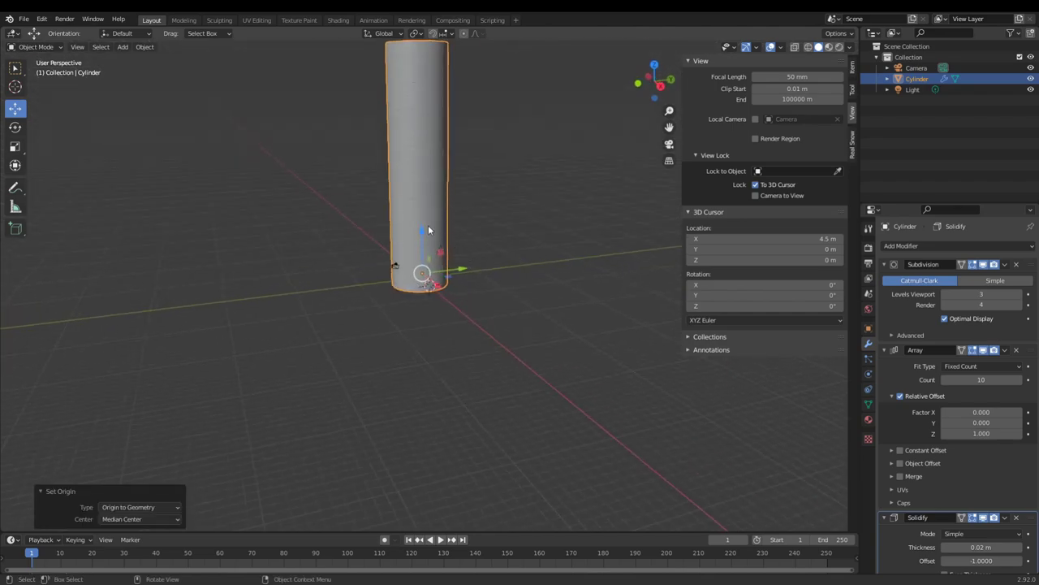
right_click(426, 225)
mouse_move(426, 225)
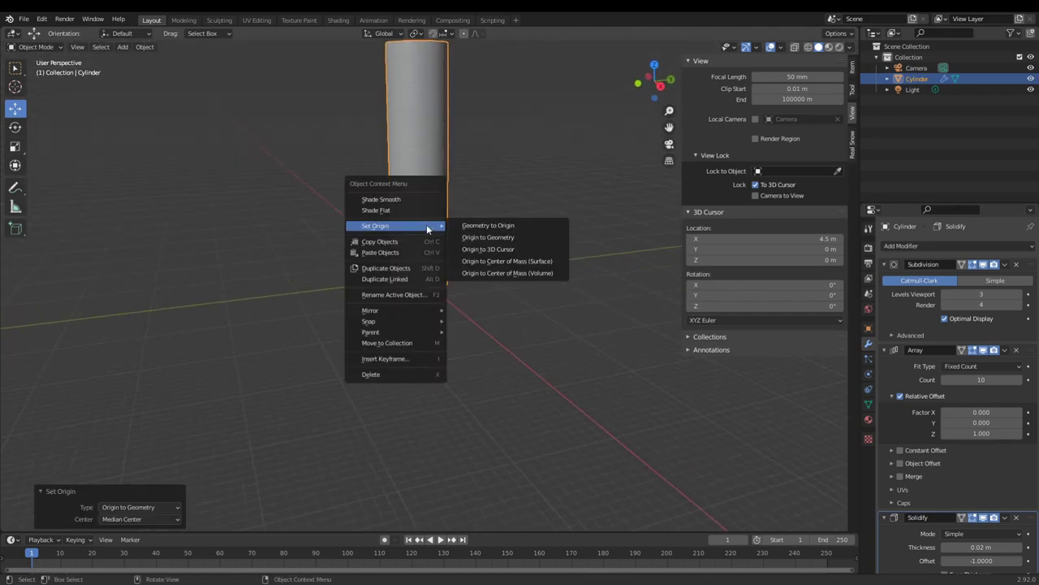
click(485, 236)
- Move the tower about 15.6 m down along the Z axis
middle_drag(488, 239, 420, 189)
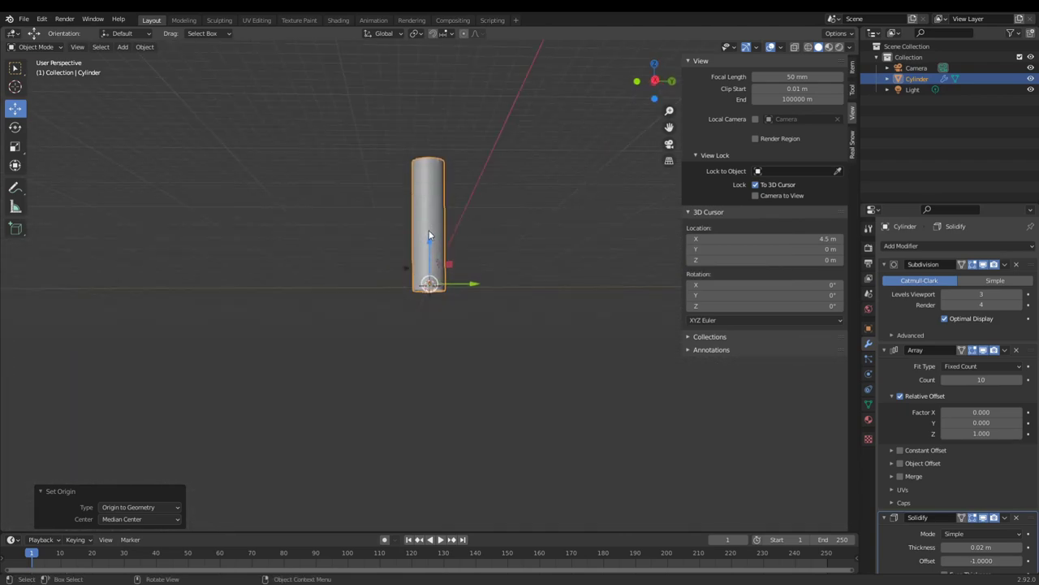
key(g)
key(z)
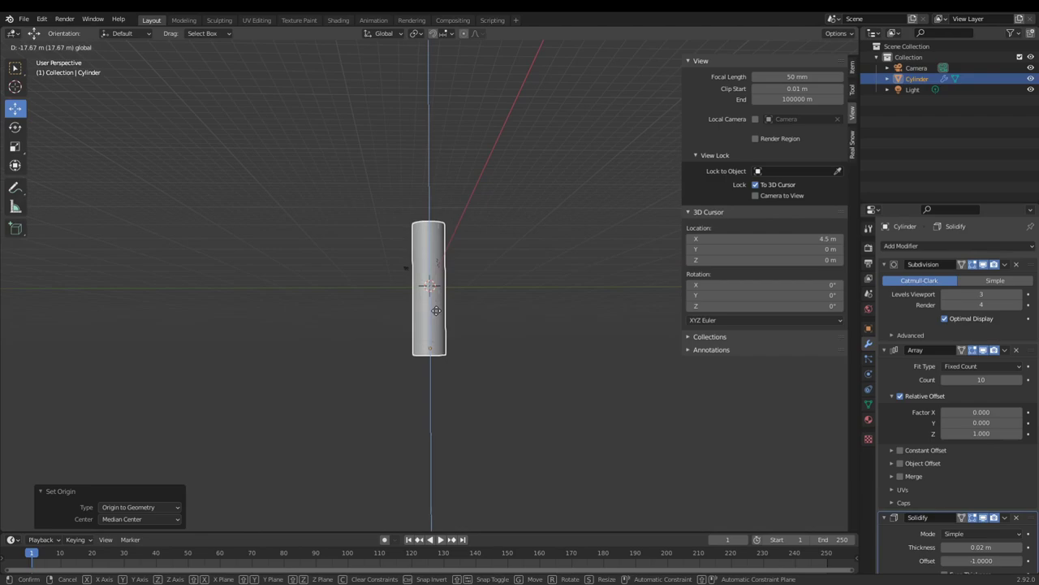
click(436, 303)
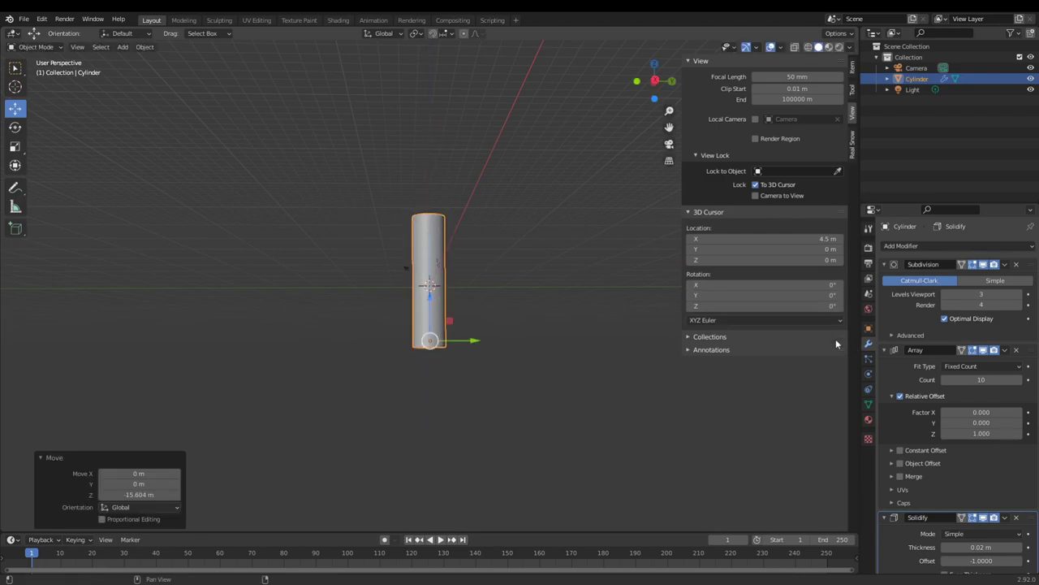
scroll(445, 320, up, 5)
middle_drag(445, 320, 420, 353)
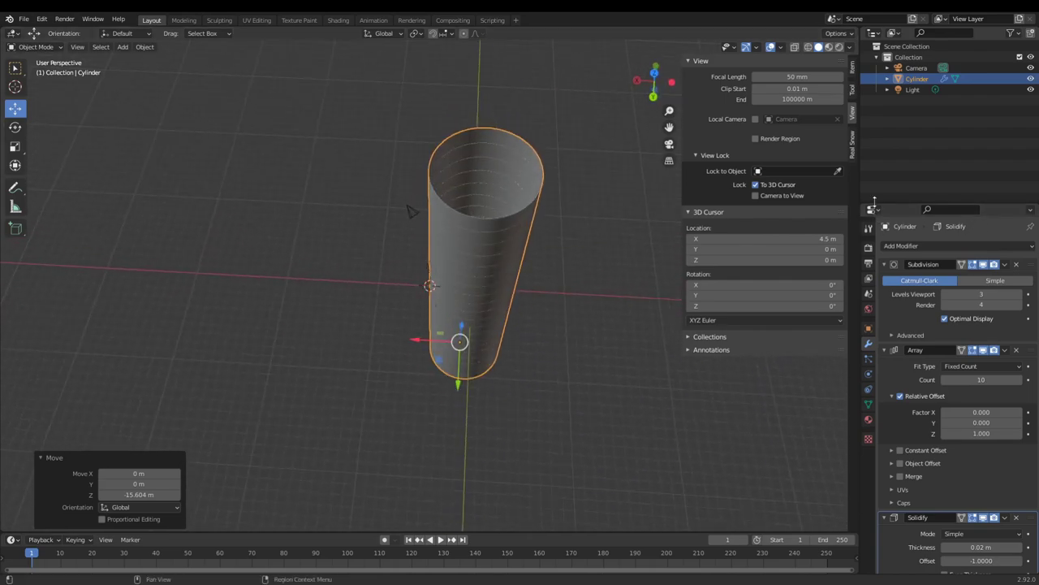
- Set the 3D cursor's X location to 0 m
click(810, 238)
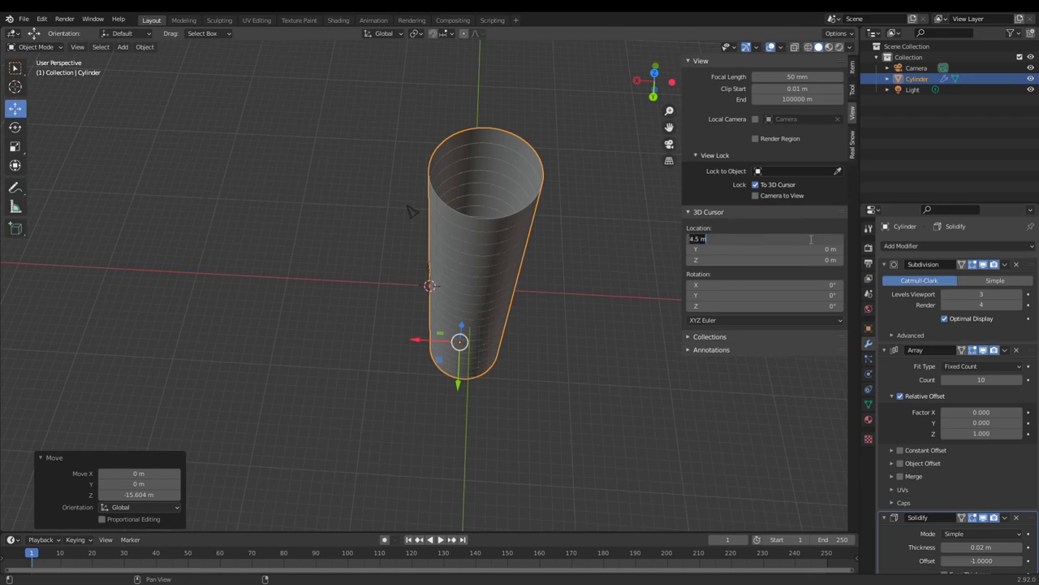
text(0)
key(Return)
mouse_move(367, 209)
middle_down()
mouse_move(463, 323)
mouse_move(379, 194)
mouse_move(414, 227)
mouse_move(369, 219)
middle_up()
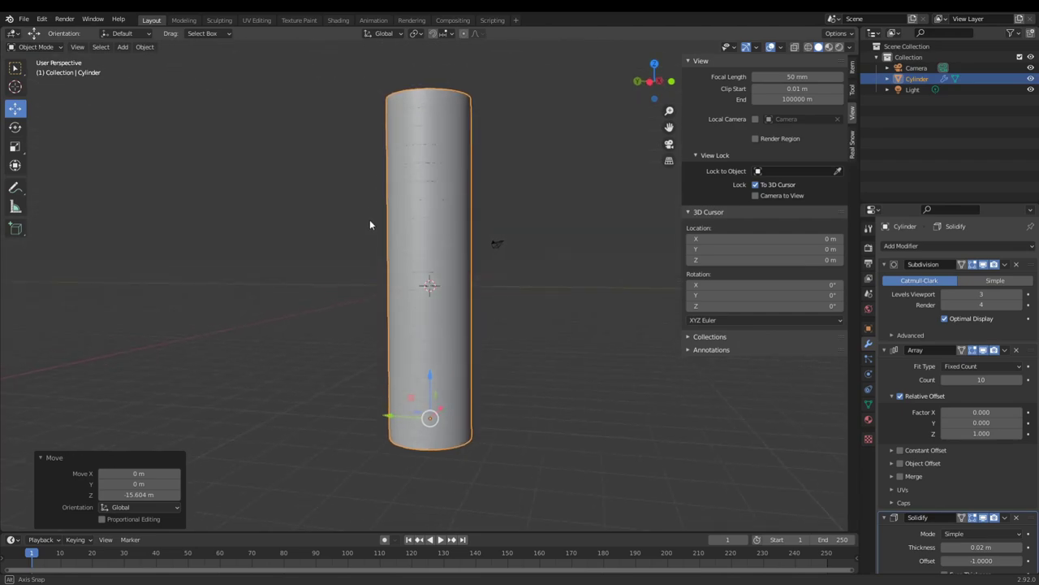
- Set the tower's X and Y location to 0 m in its object transform
click(868, 327)
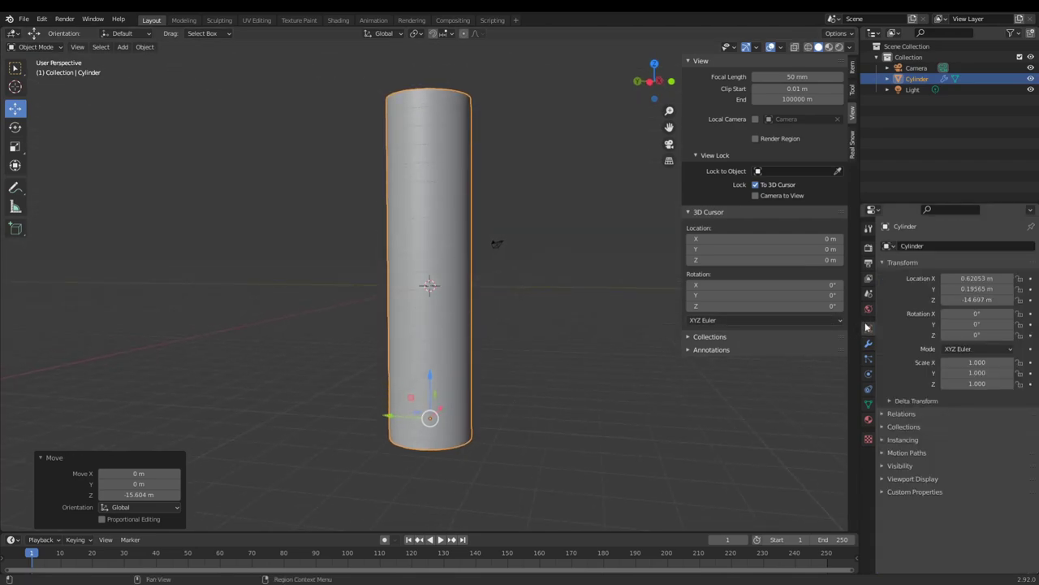
drag(977, 279, 986, 288)
text(0)
key(Return)
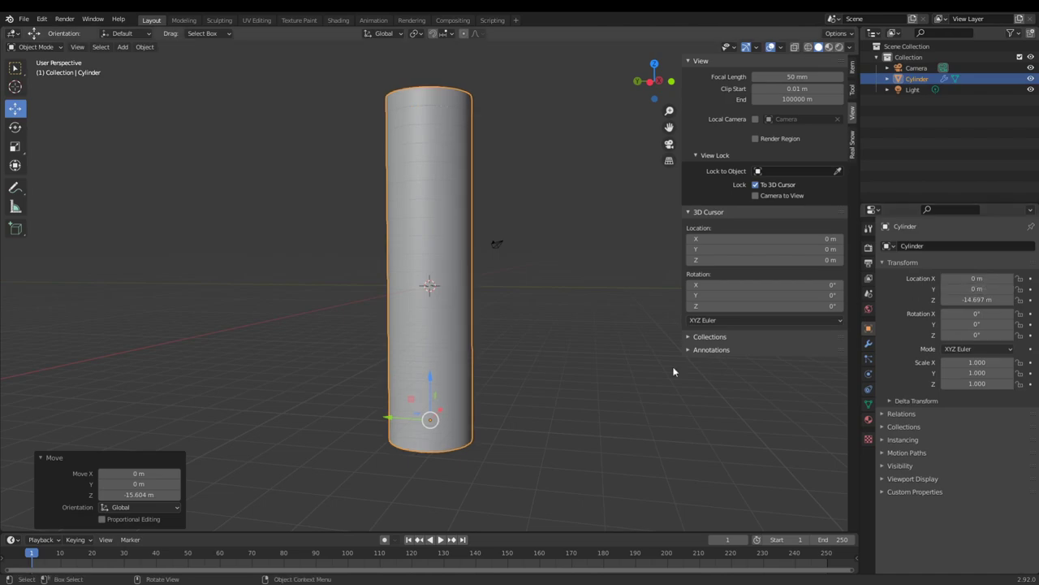
- Undo the tower's location changes, its downward move and the origin changes
key(ctrl+z)
key(ctrl+z)
key(ctrl+z)
key(ctrl+z)
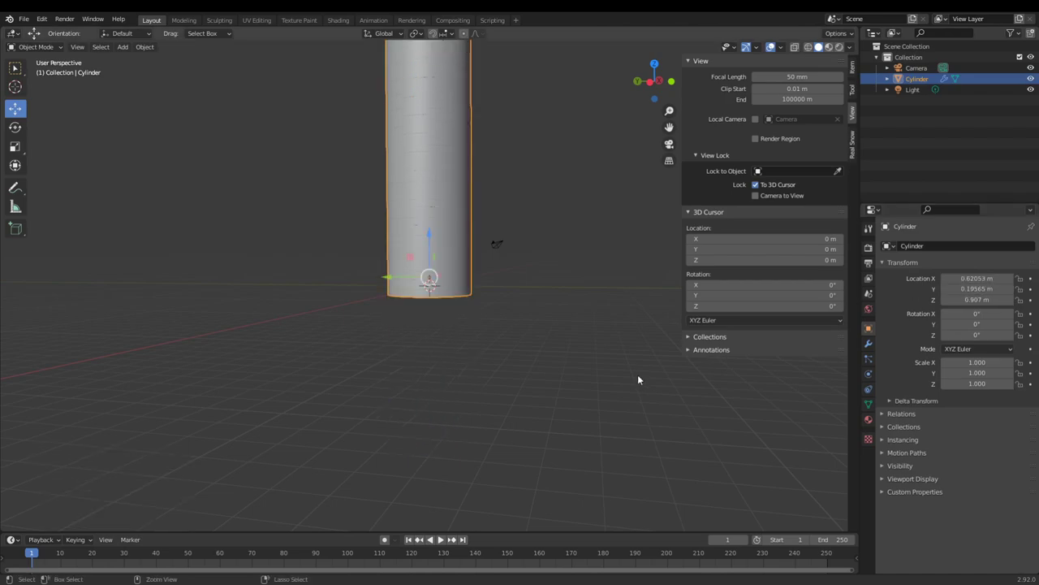
click(413, 232)
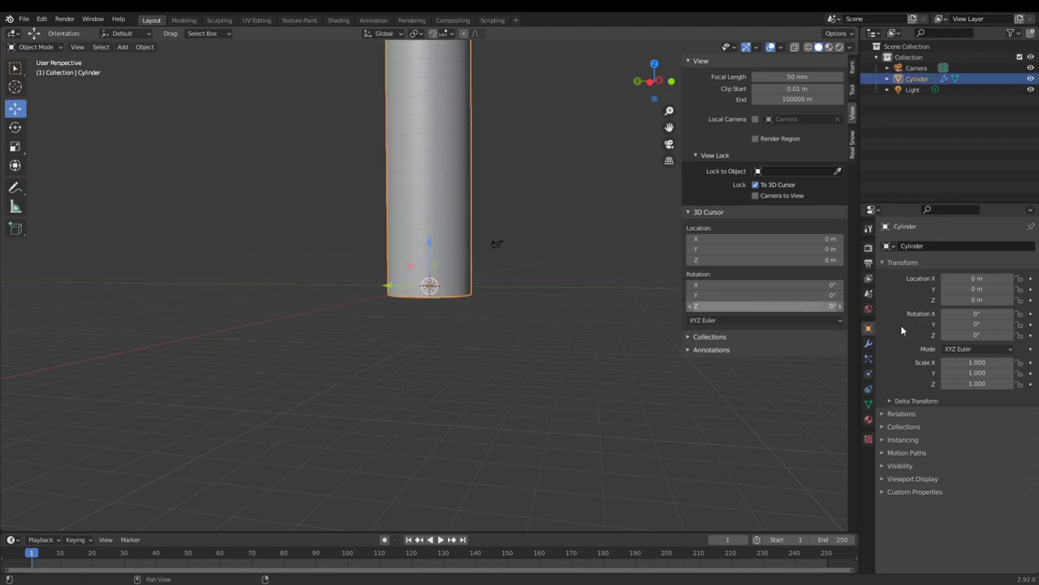
- Set the tower's Z location to -20 m
double_click(979, 300)
text(-2)
key(Return)
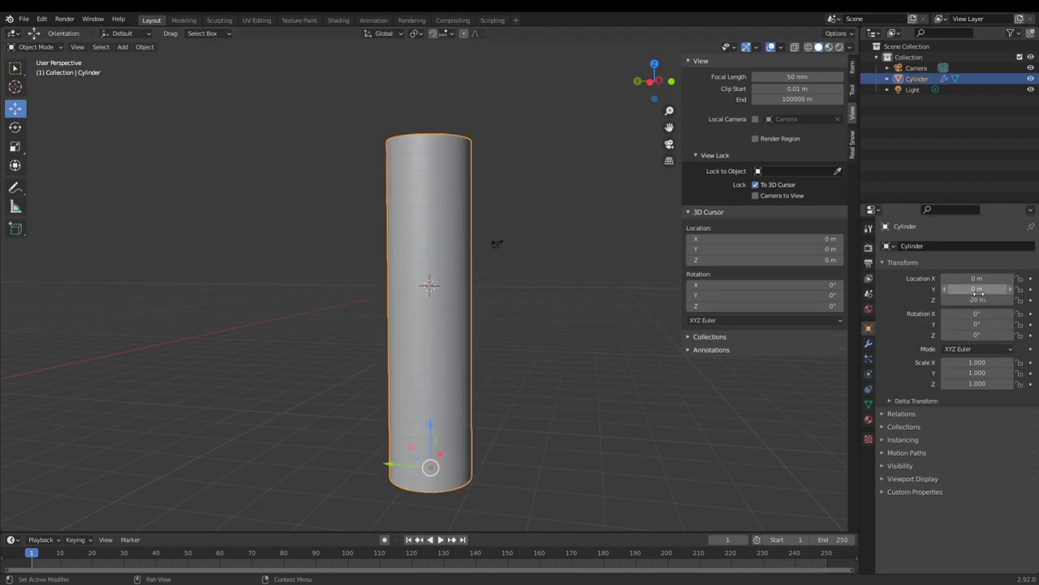
- Set the tower's Z location to -18.14 m
middle_drag(358, 349, 410, 343)
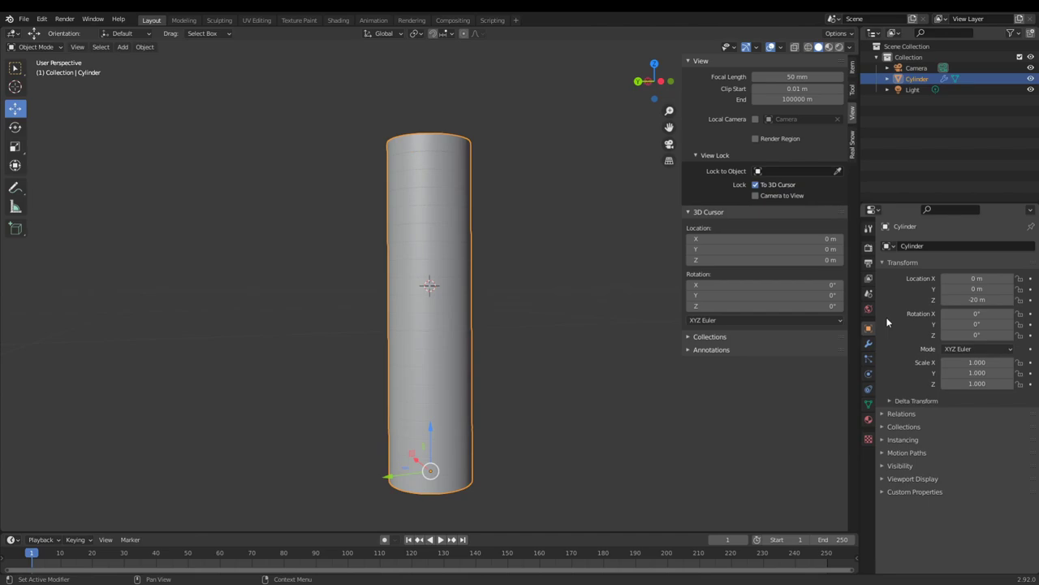
click(990, 299)
text(-18.14)
key(Return)
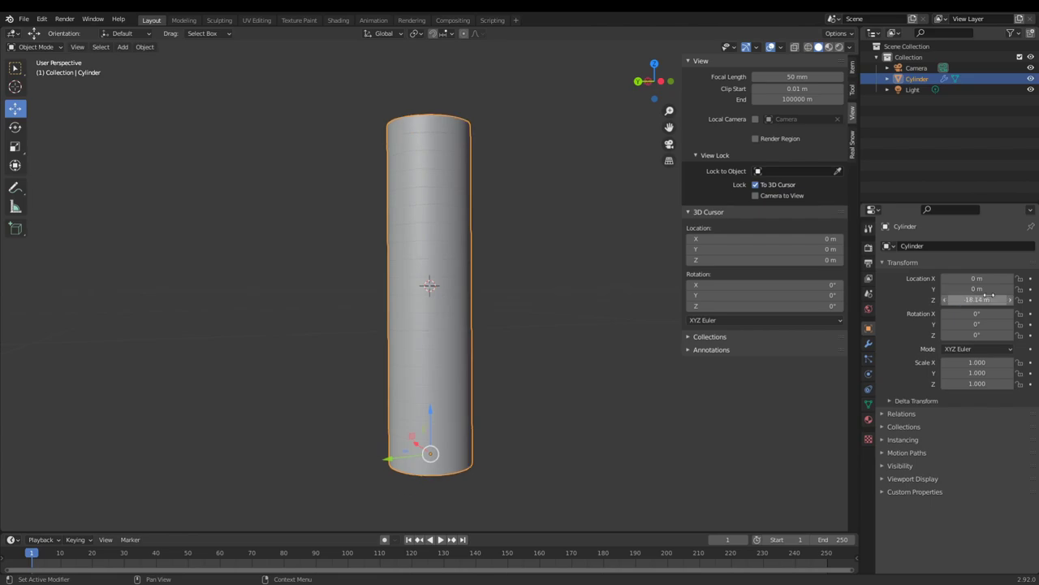
- Set the tower's origin to the 3D cursor at the world centre
scroll(494, 317, down, 2)
scroll(479, 290, up, 6)
right_click(443, 287)
mouse_move(441, 283)
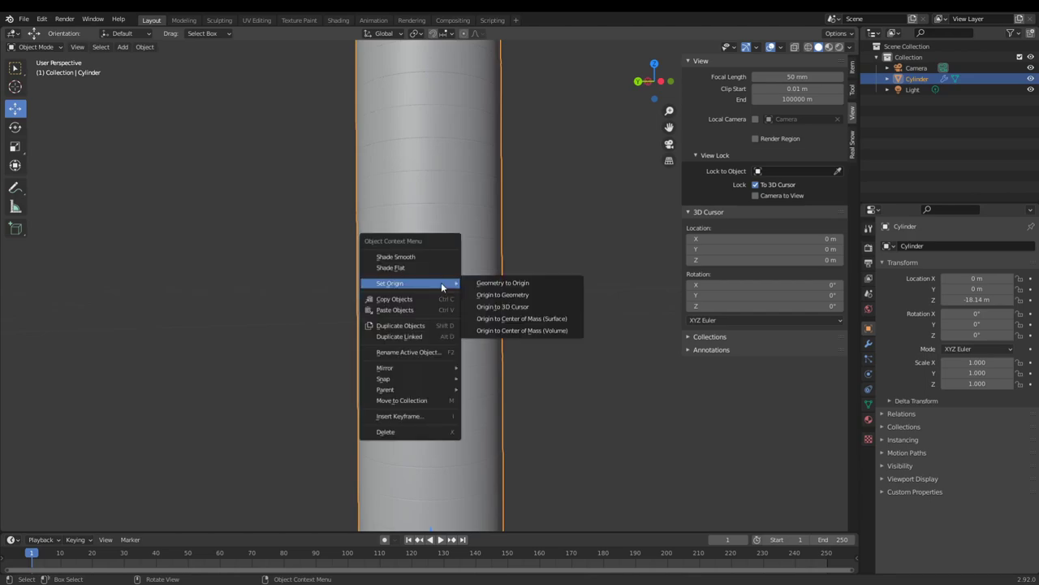
click(558, 307)
scroll(517, 321, down, 5)
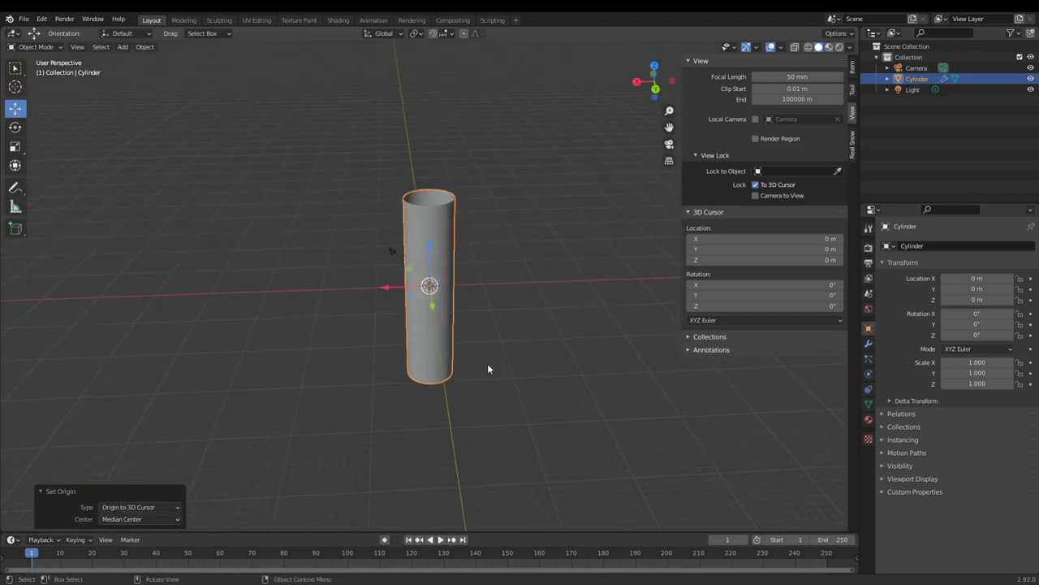
- Lower the tower along Z to about -17.04 m so its upper rim meets the ground plane, and deselect it
middle_drag(484, 258, 479, 223)
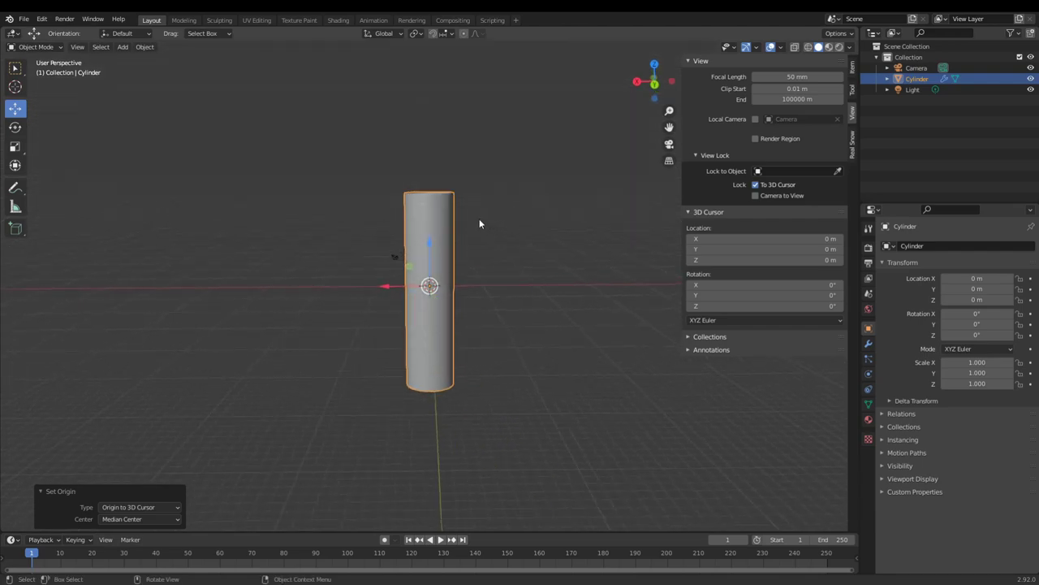
drag(430, 248, 415, 334)
click(499, 321)
- Add a 128-vertex cylinder, radius 4.5 m and depth 1.81 m, on the tower's upper end and raise it to about Z 1.21 m
scroll(498, 320, up, 6)
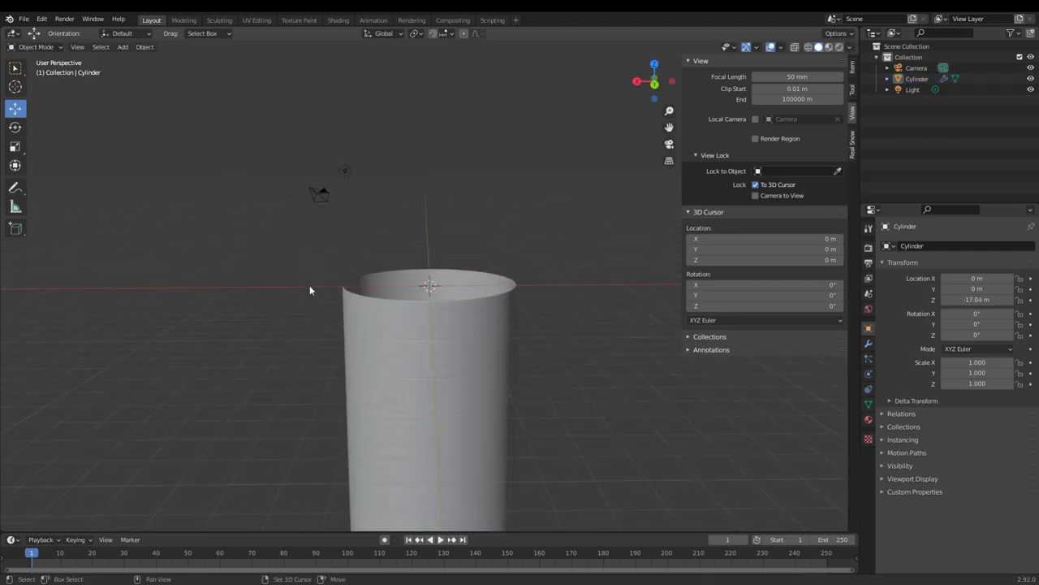
key(shift+a)
mouse_move(310, 287)
click(359, 338)
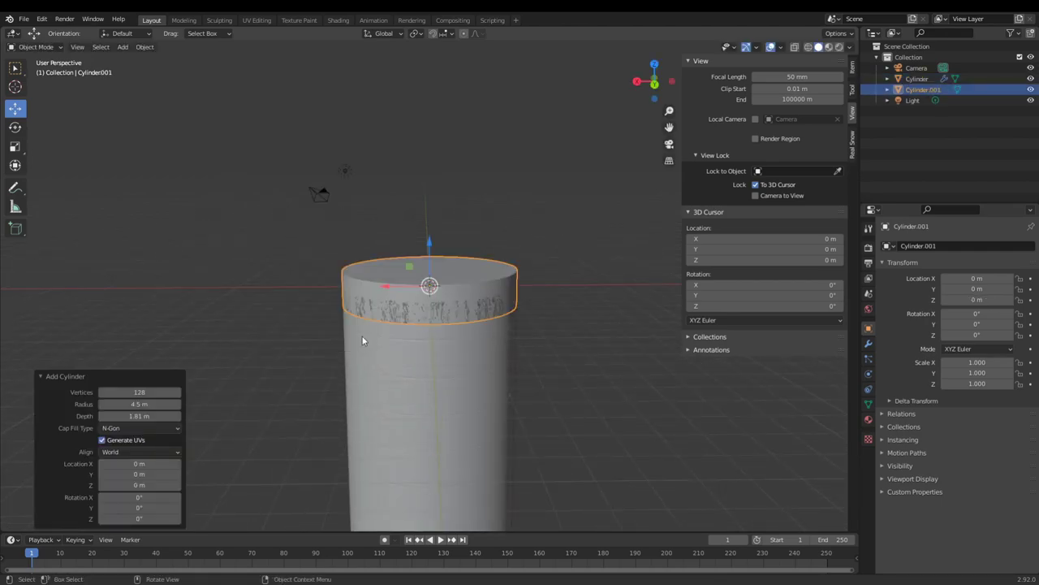
scroll(435, 281, down, 5)
drag(430, 246, 424, 236)
- Select the new cylinder's top face in Edit Mode and raise it about 11.6 m along Z
key(Tab)
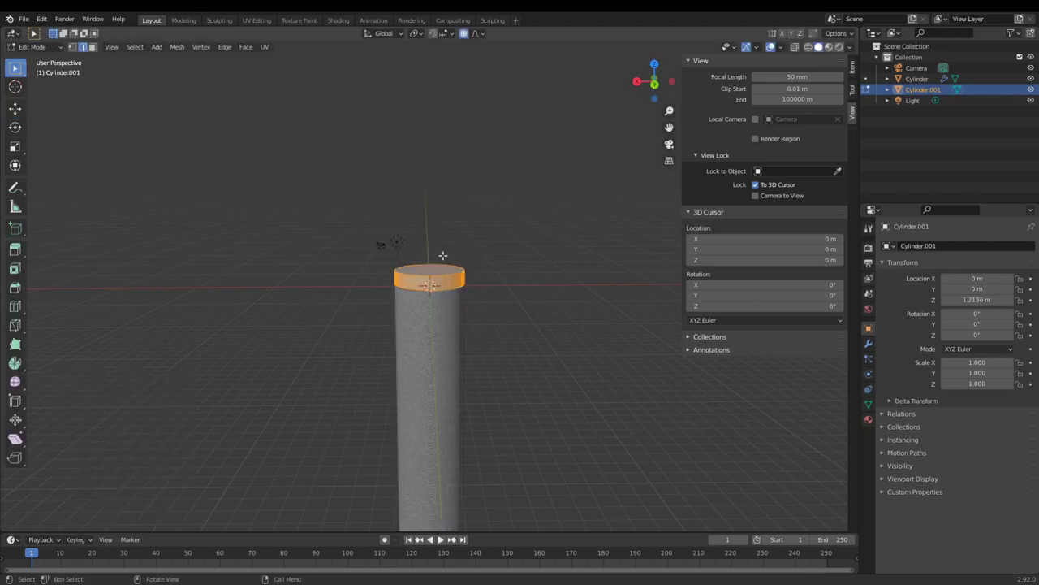
click(92, 47)
click(428, 278)
click(430, 271)
scroll(460, 263, down, 3)
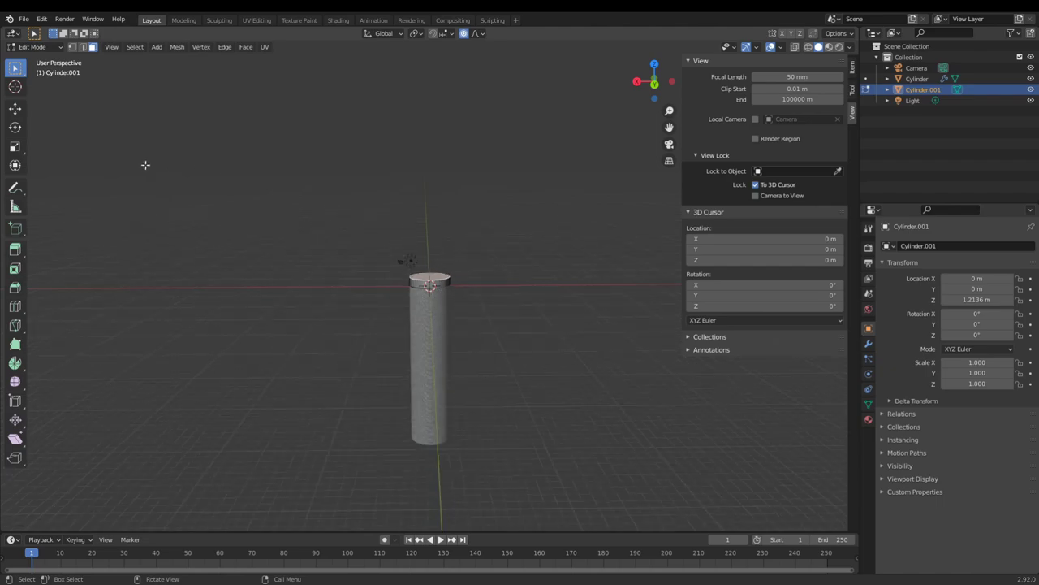
click(16, 108)
drag(431, 244, 403, 182)
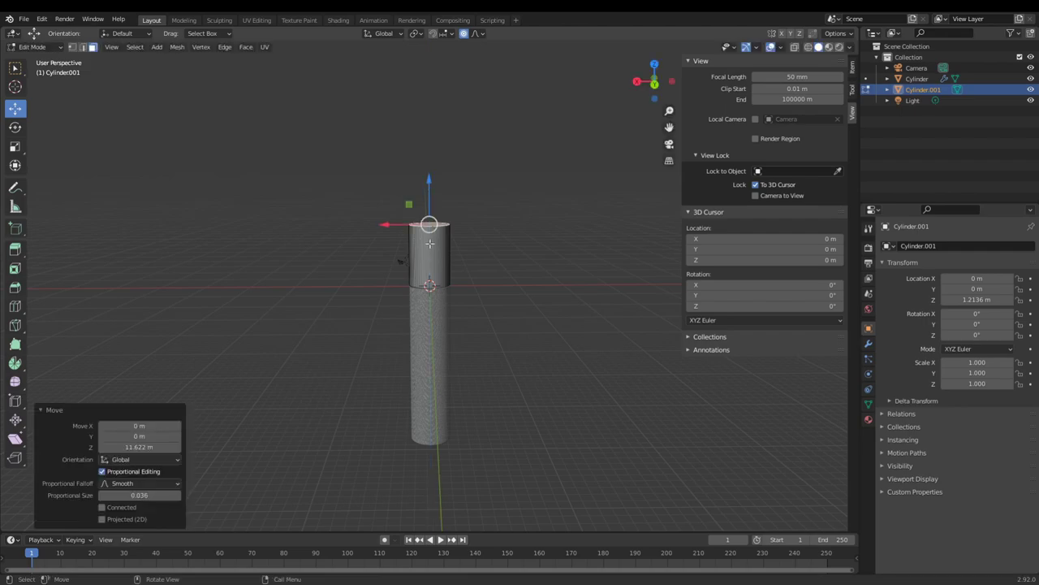
- Scale the raised top face down to about 0.017 to form a pointed cone
scroll(431, 244, up, 5)
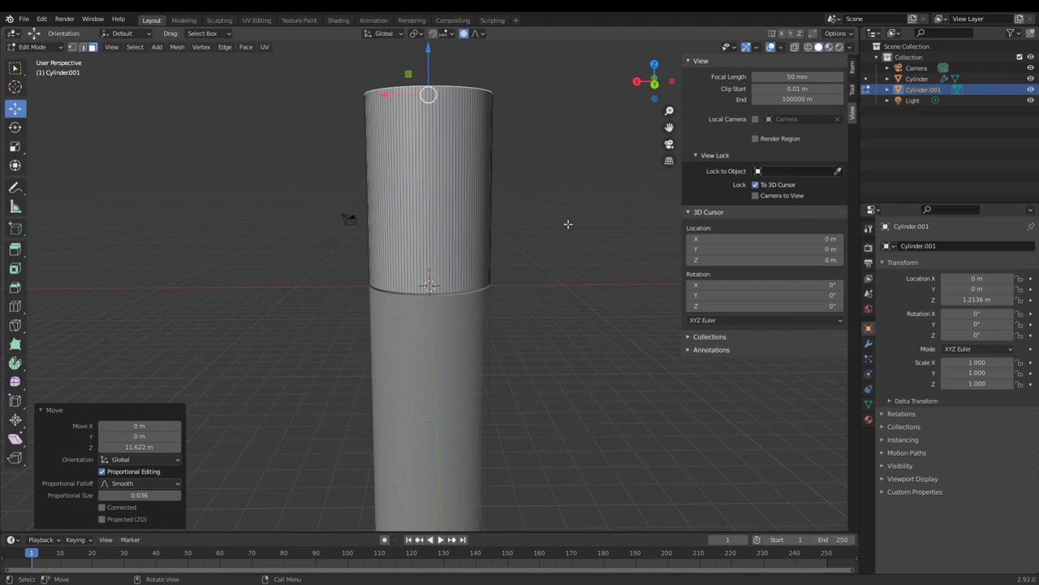
key(s)
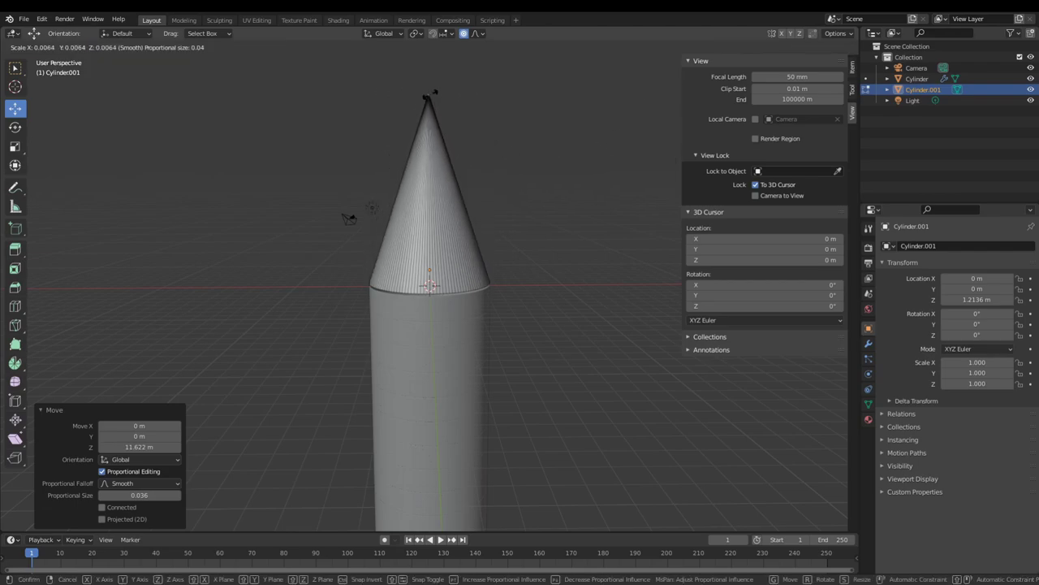
click(432, 97)
- Add a centred loop cut halfway up the cone and scale it outward to about 1.535
key(ctrl+r)
click(430, 176)
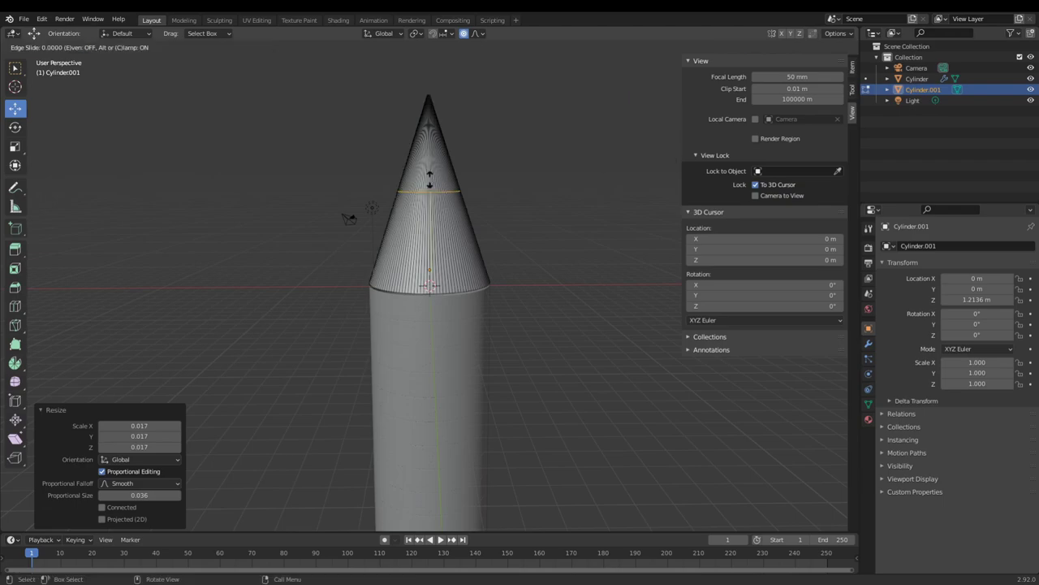
click(430, 177)
key(s)
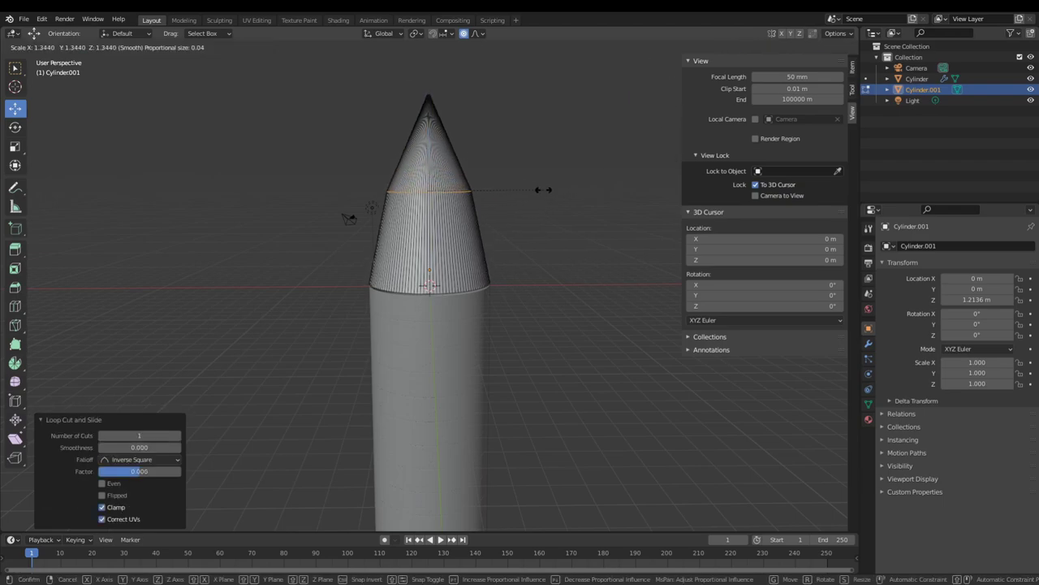
click(559, 189)
scroll(541, 263, down, 4)
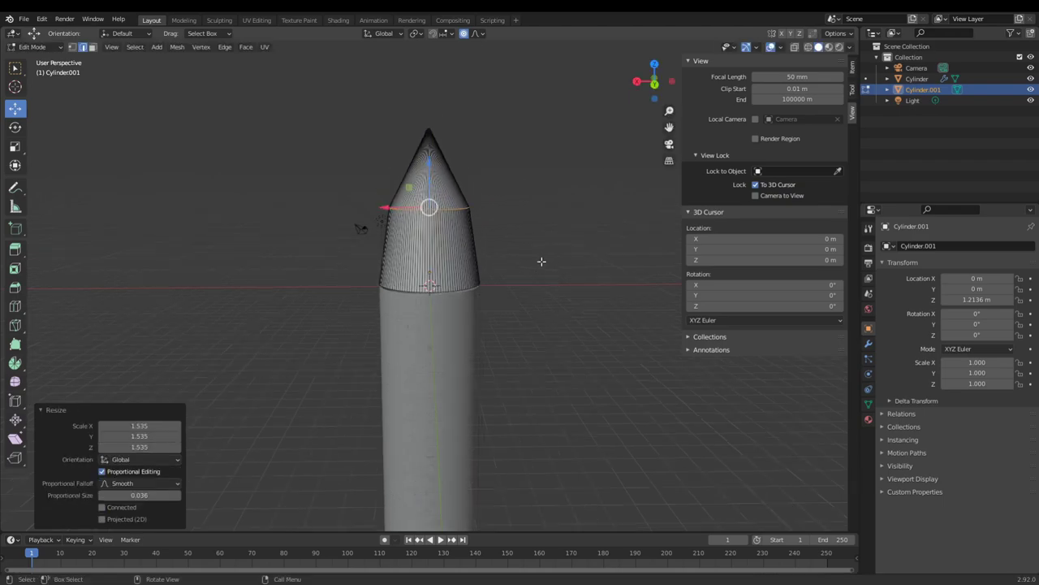
- Add a centred loop cut in the cone's lower half and scale it outward to about 1.037
key(ctrl+r)
click(442, 264)
click(442, 264)
key(s)
click(508, 255)
- Add a centred loop cut in the cone's upper half and scale it outward to about 1.168
key(ctrl+r)
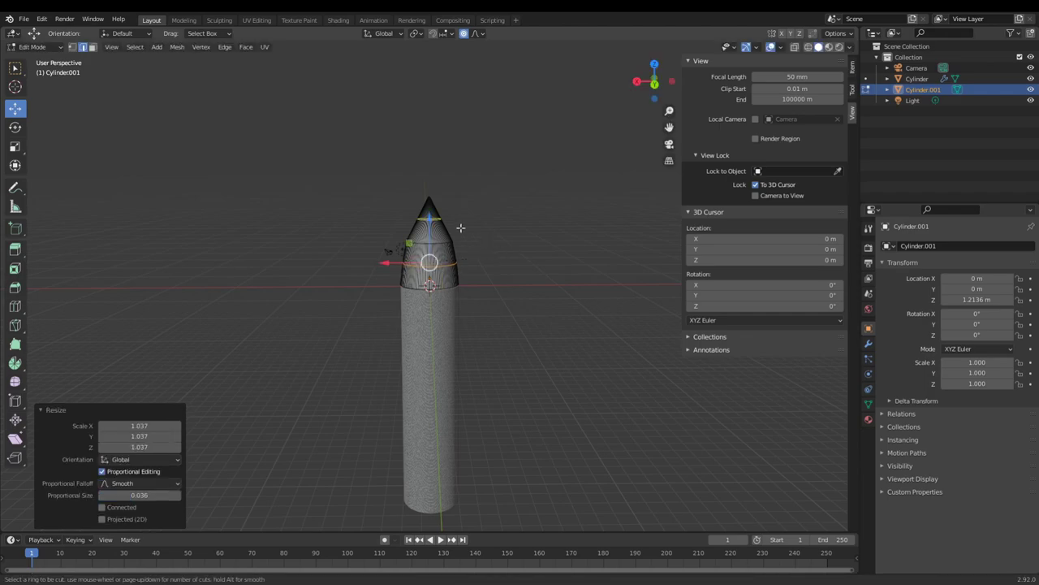
click(424, 210)
click(424, 207)
key(s)
click(476, 220)
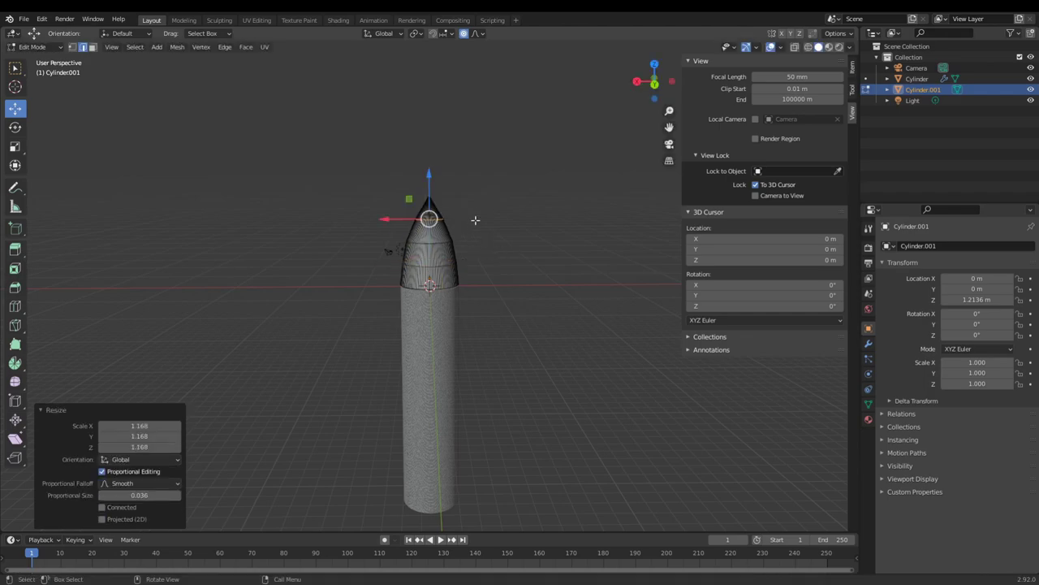
- Examine the rounded nose cone's profile and its base edge from several angles
scroll(483, 241, down, 6)
scroll(445, 327, up, 5)
mouse_move(471, 317)
middle_down()
mouse_move(441, 365)
mouse_move(480, 322)
middle_up()
scroll(437, 330, up, 2)
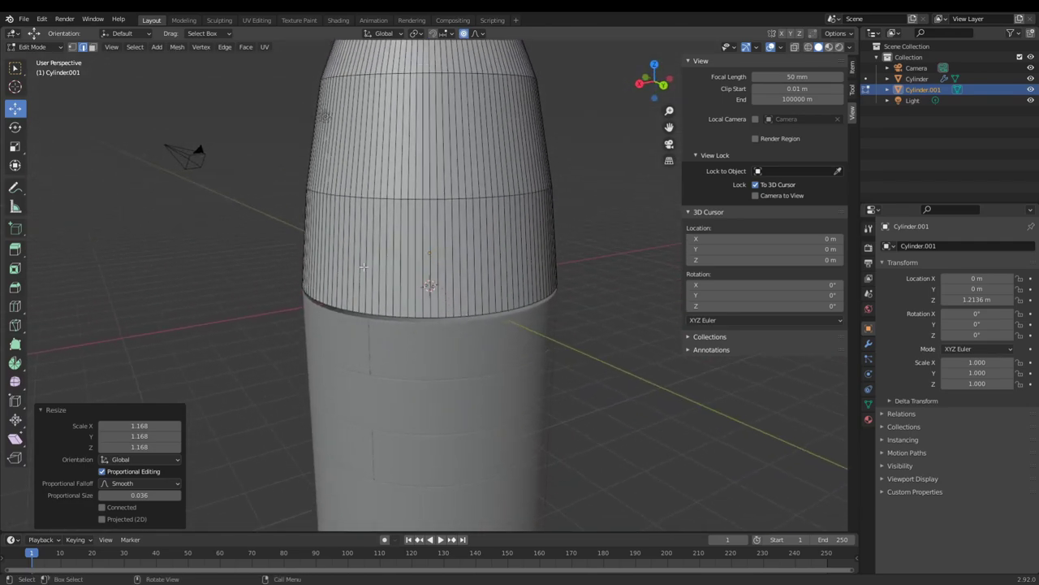
scroll(515, 280, down, 1)
middle_drag(516, 280, 445, 325)
middle_drag(486, 355, 476, 292)
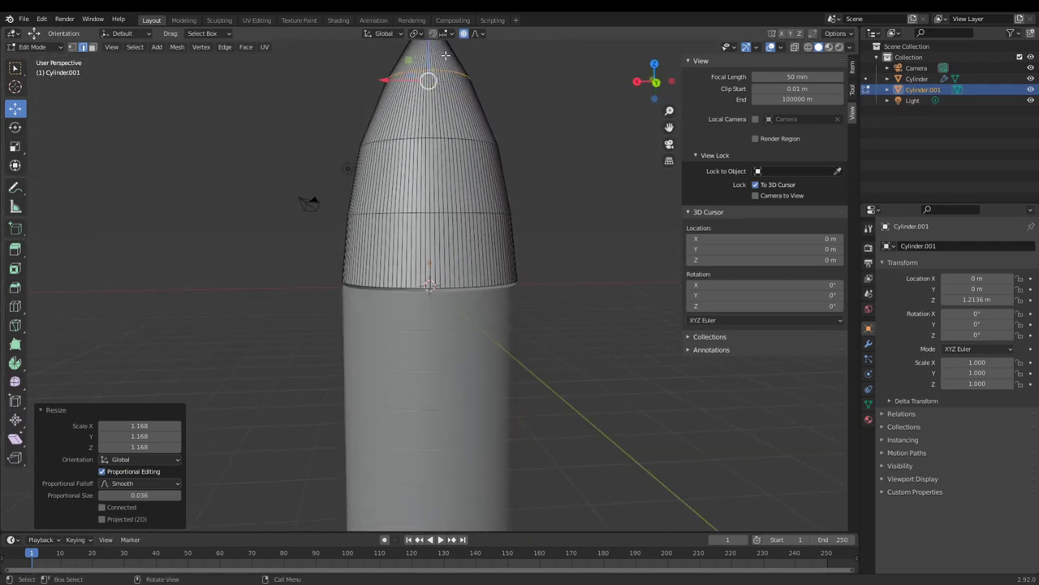
scroll(443, 69, down, 1)
scroll(443, 73, down, 2)
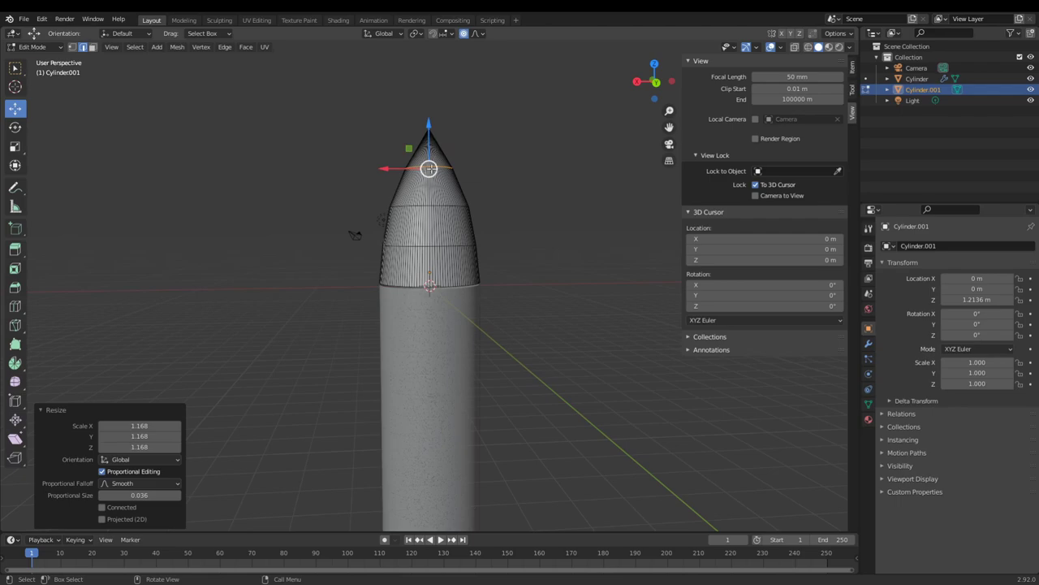
scroll(430, 162, down, 3)
scroll(406, 174, up, 9)
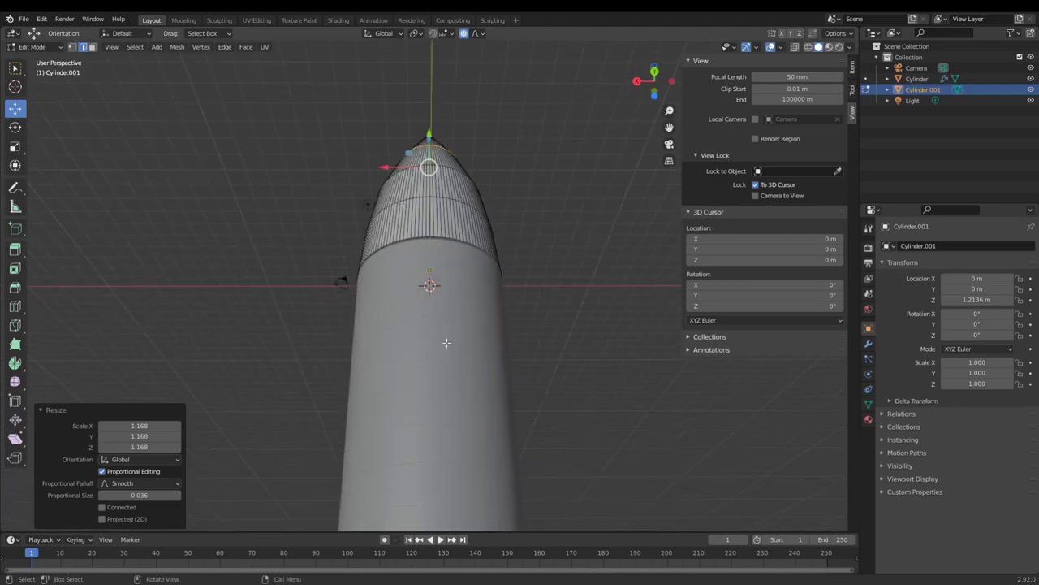
- Return to Object Mode and examine the joint between the nose cone and the body up close
key(Tab)
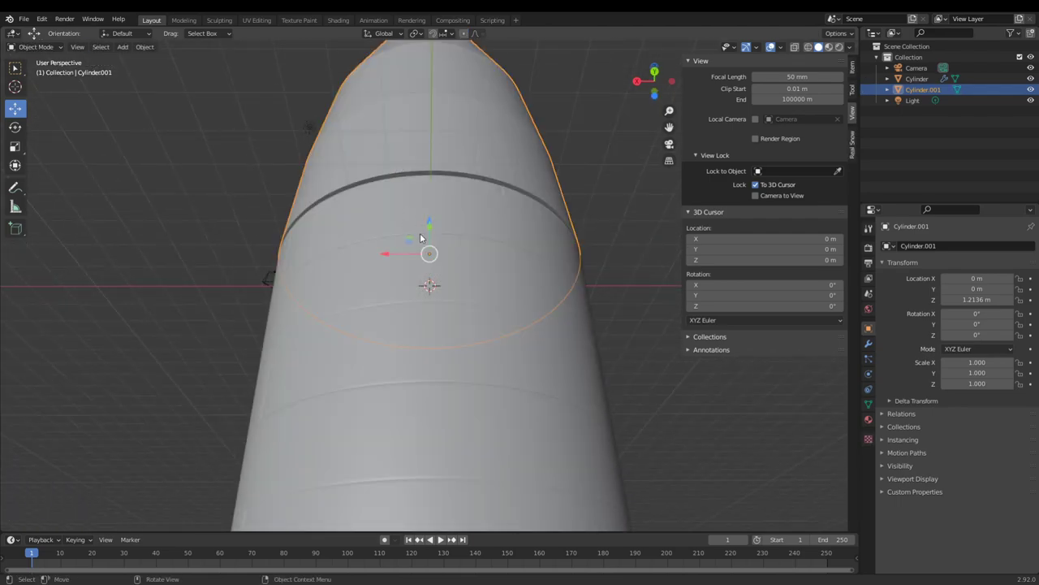
middle_drag(420, 233, 440, 309)
scroll(523, 271, down, 3)
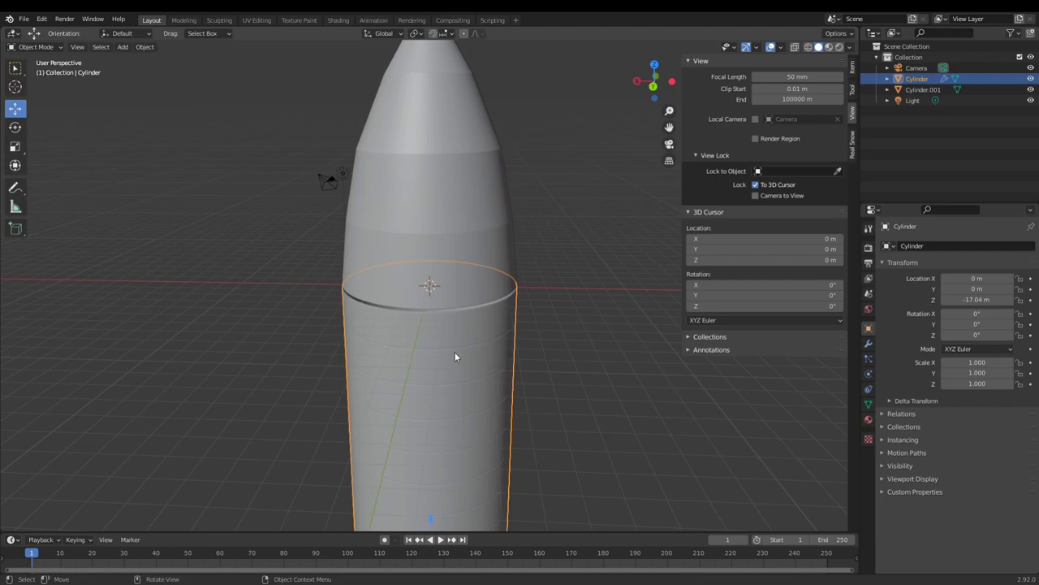
click(455, 259)
middle_drag(455, 260, 490, 273)
scroll(496, 278, up, 3)
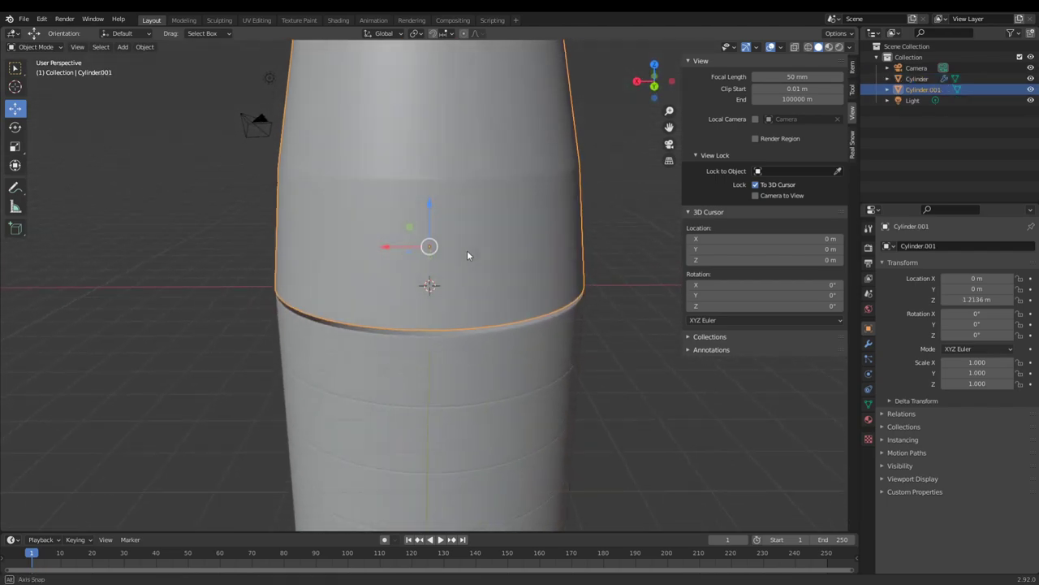
scroll(467, 250, down, 5)
middle_drag(468, 233, 449, 171)
scroll(382, 358, up, 5)
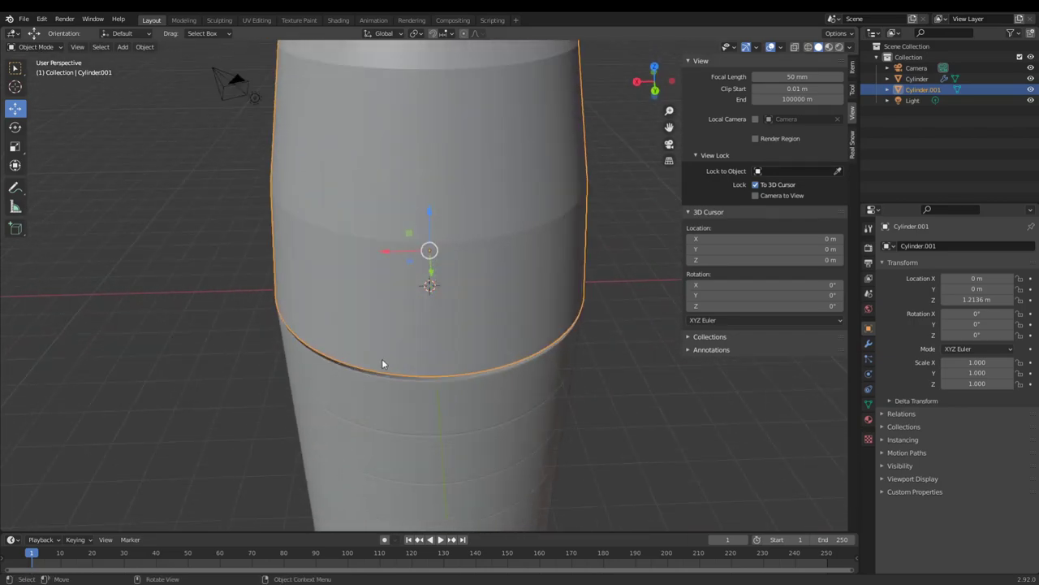
middle_drag(381, 358, 370, 302)
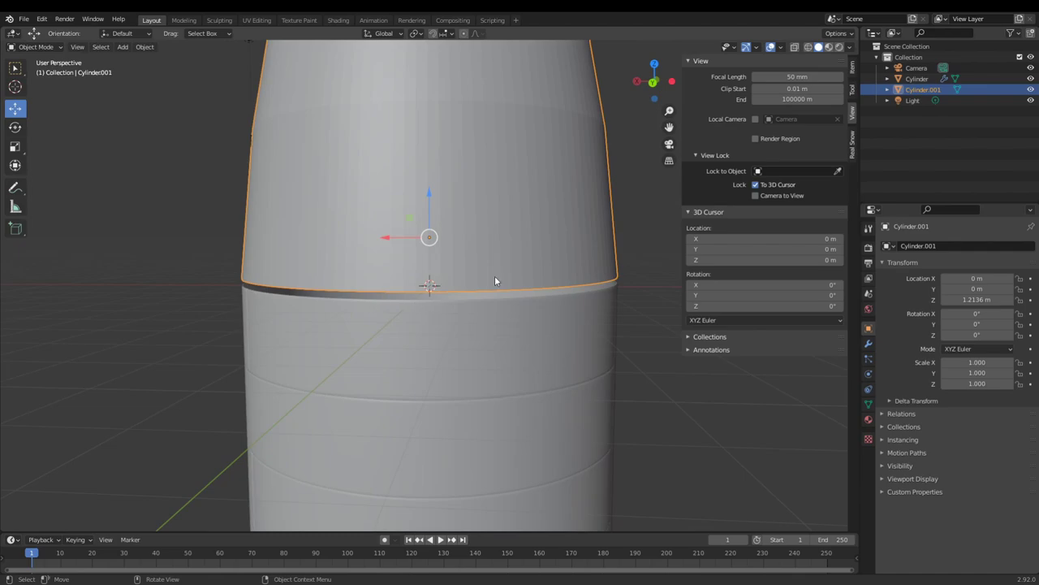
scroll(519, 278, down, 1)
middle_drag(519, 273, 557, 303)
scroll(530, 296, up, 2)
scroll(557, 307, down, 5)
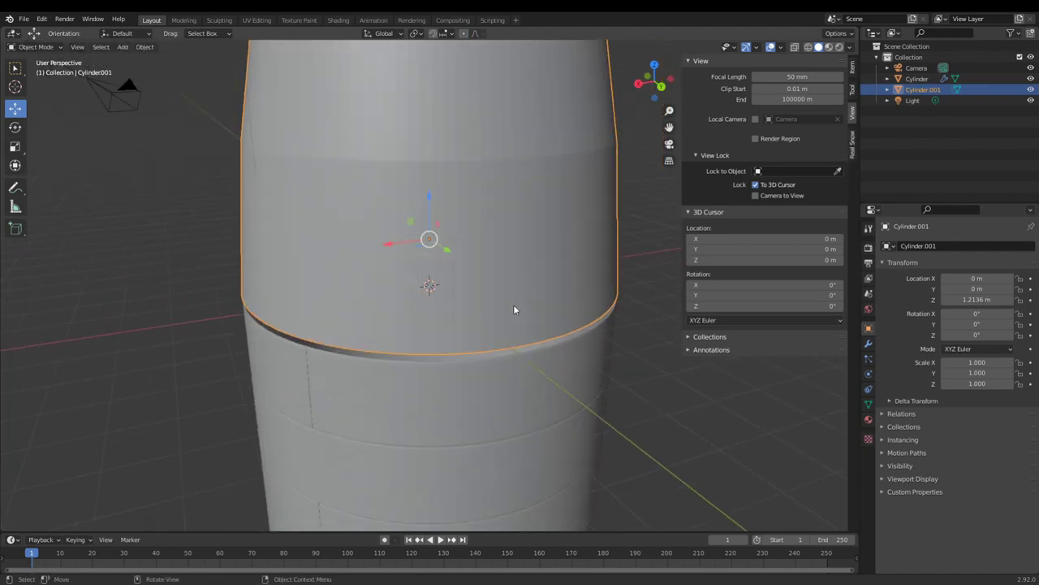
- Delete the nose cone and add a new cylinder with 128 vertices, radius 4.5 m and depth 1.81 m
key(Delete)
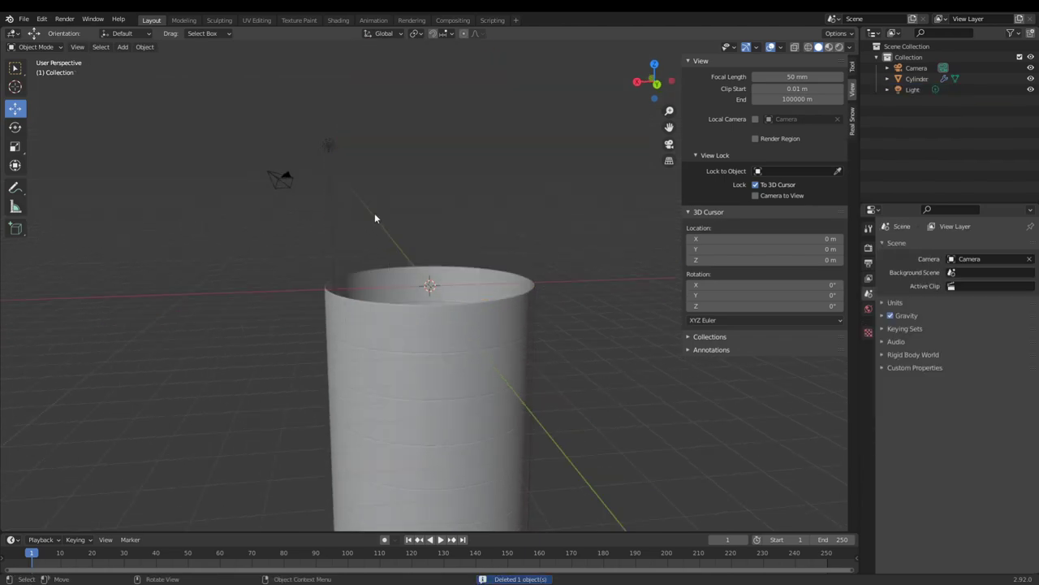
key(shift+a)
mouse_move(374, 213)
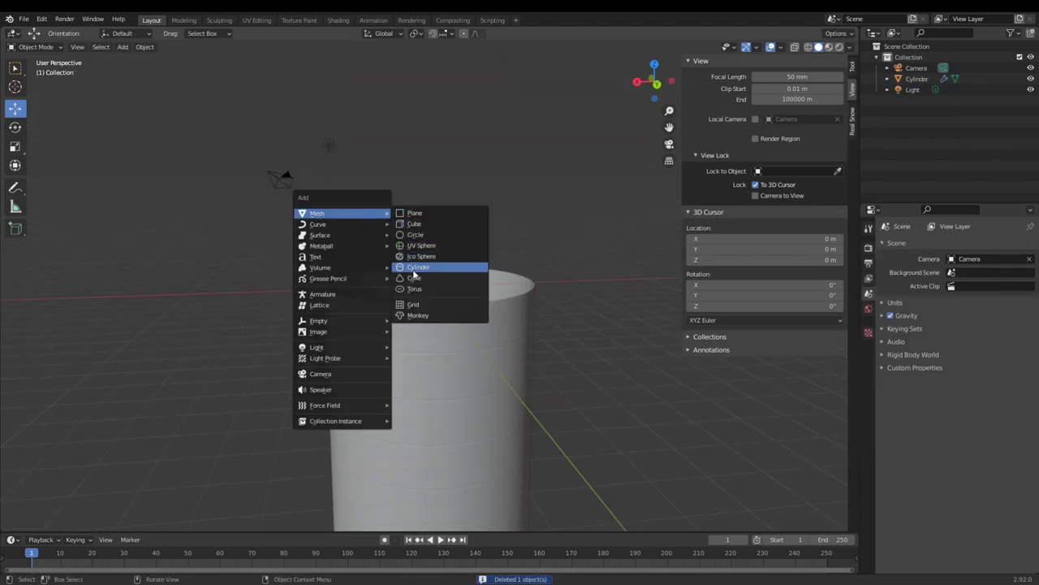
click(417, 267)
click(143, 391)
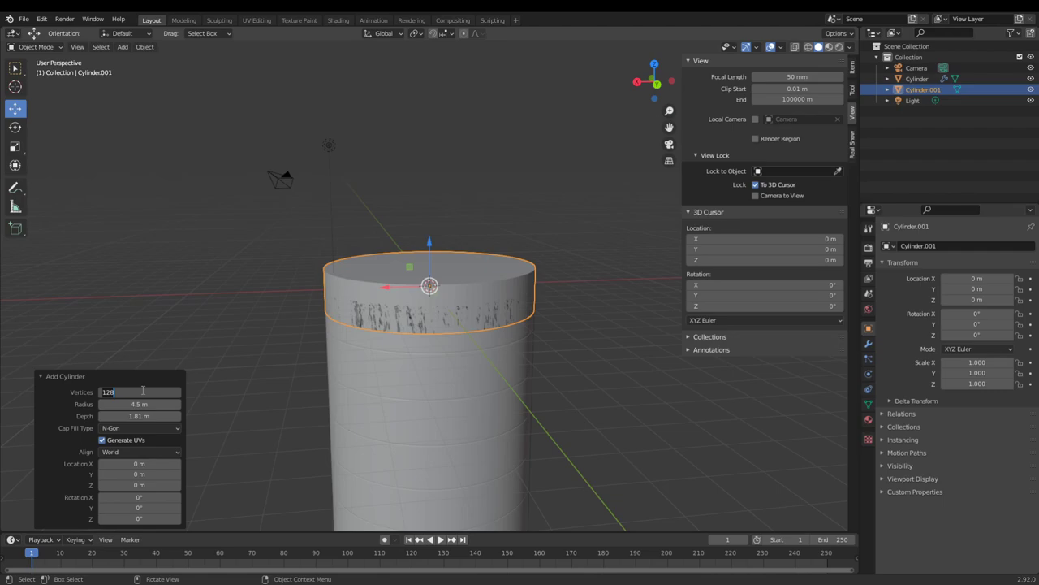
key(Return)
- Raise the new cylinder about 1.408 m along Z above the body's upper rim
scroll(388, 380, down, 3)
middle_drag(388, 380, 385, 334)
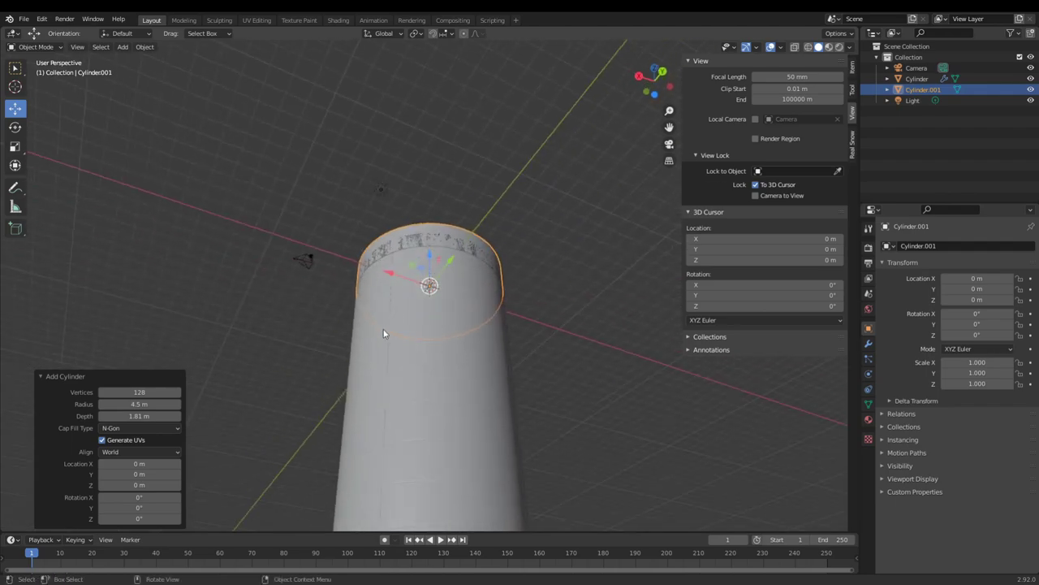
scroll(409, 346, up, 7)
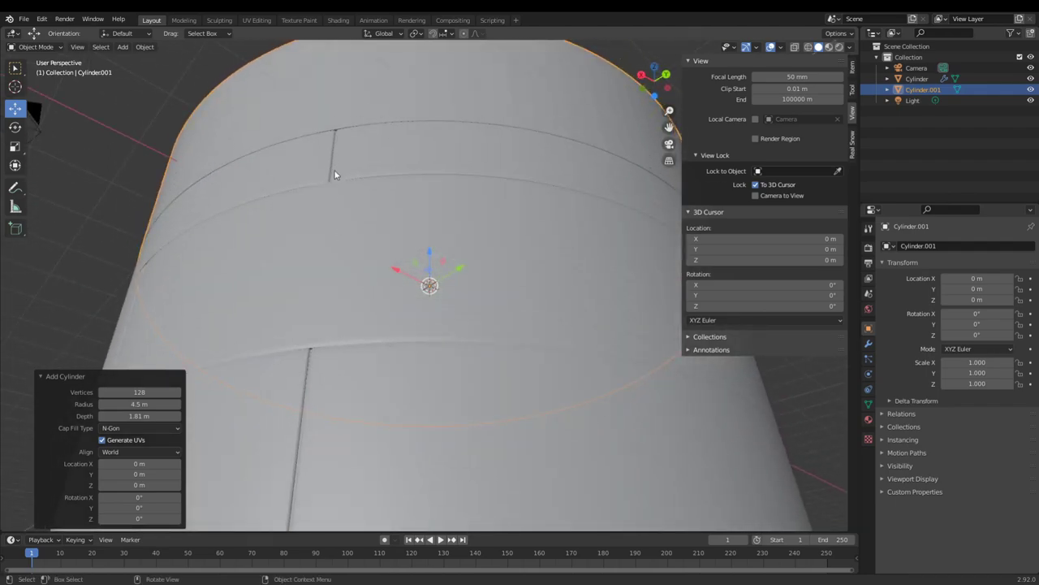
scroll(651, 226, down, 2)
scroll(651, 220, down, 5)
middle_drag(553, 317, 494, 379)
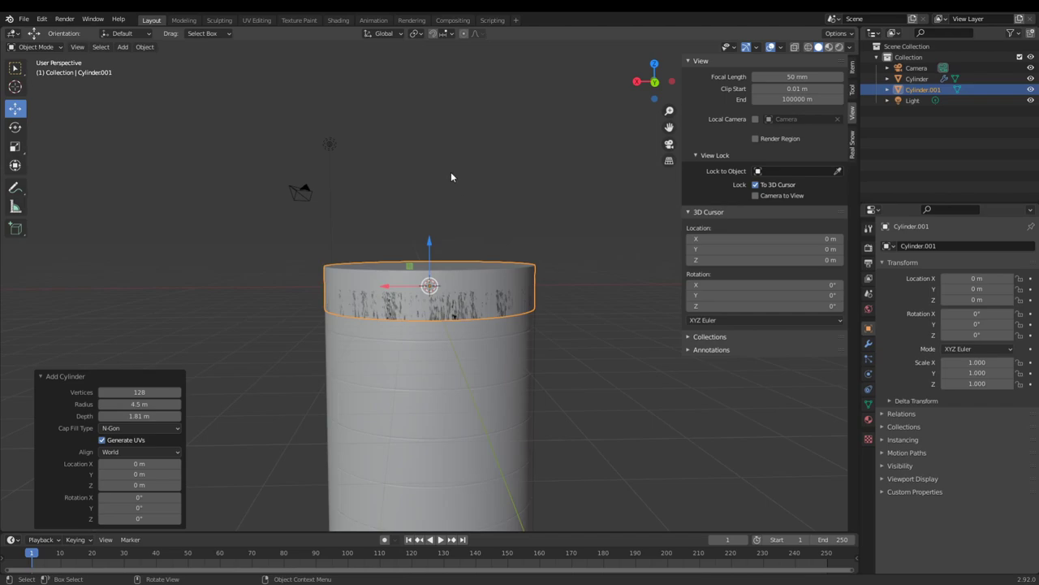
scroll(474, 288, up, 2)
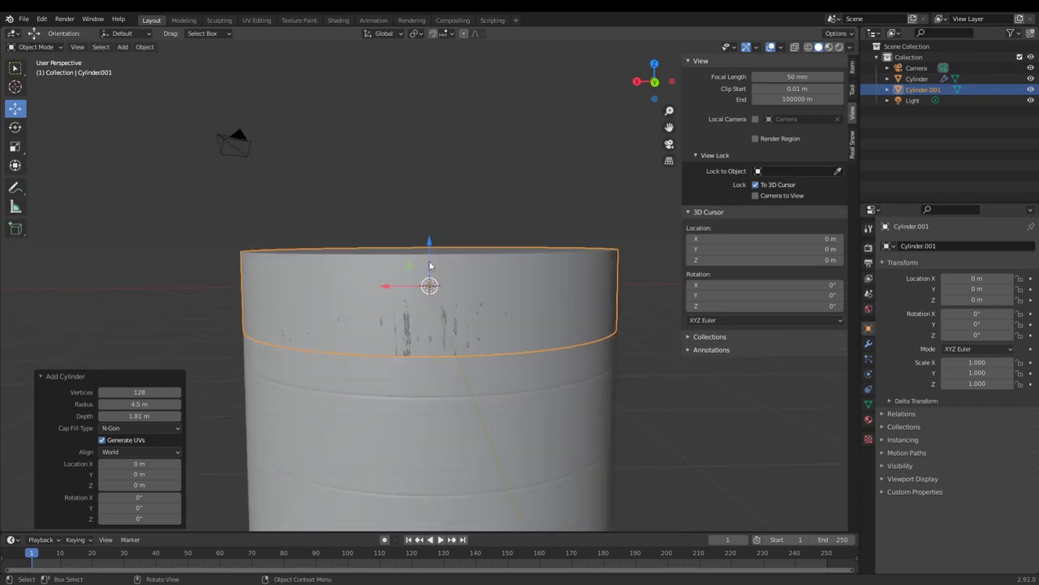
drag(428, 245, 428, 204)
scroll(487, 244, down, 5)
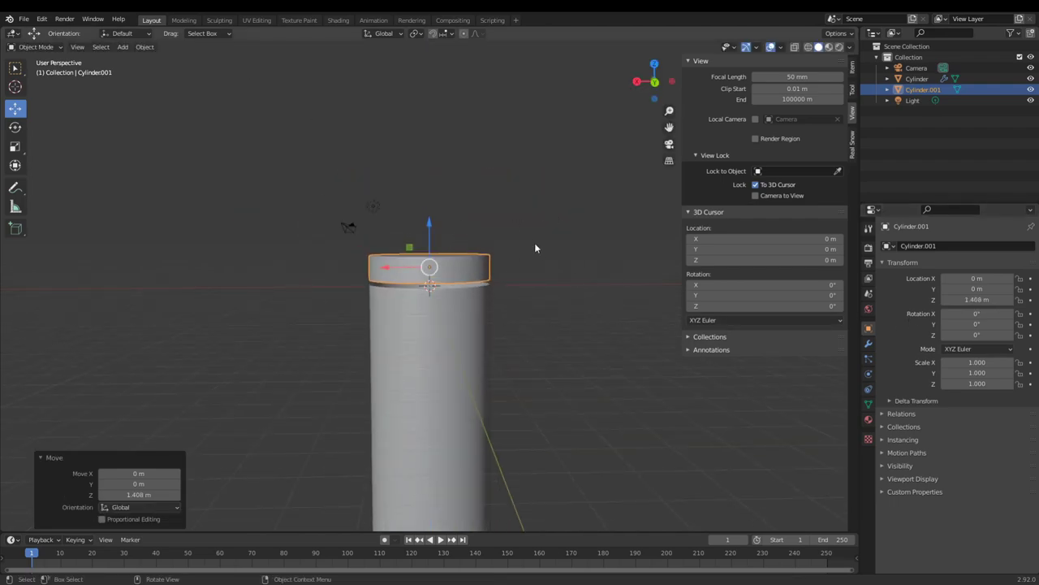
- Scale the new cylinder's mesh by 7.56 along Z in Edit Mode
key(Tab)
key(s)
key(z)
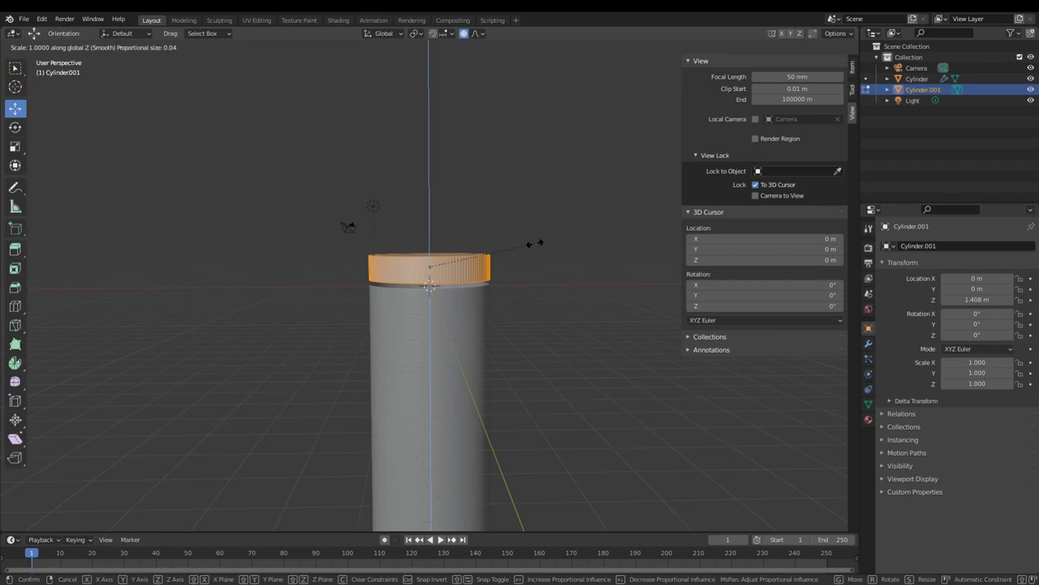
text(7)
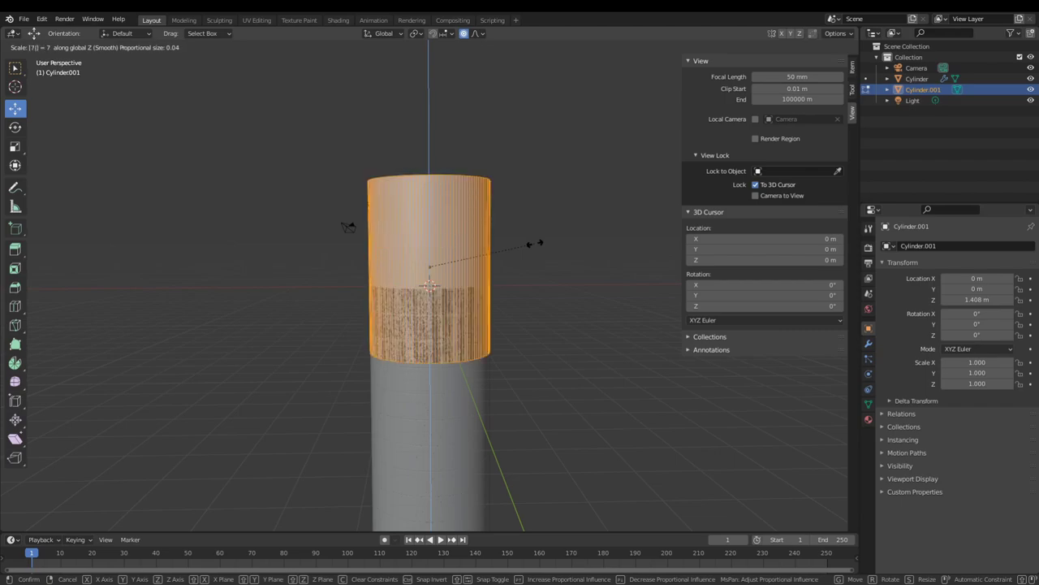
text(.56)
key(Return)
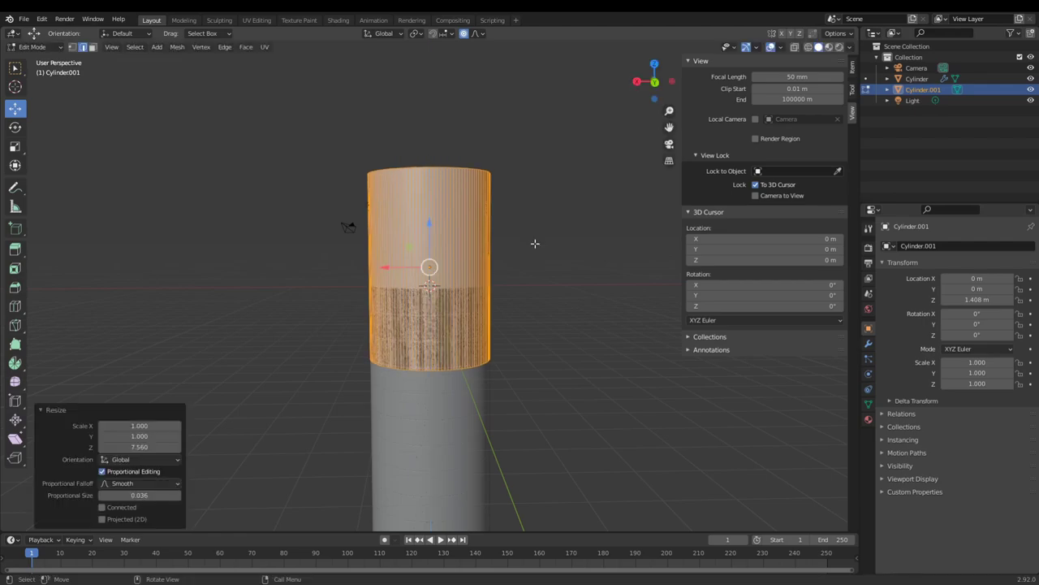
- Move the stretched cylinder's mesh up about 5.554 m along Z in Edit Mode to meet the body's upper rim
scroll(530, 172, down, 5)
key(g)
key(z)
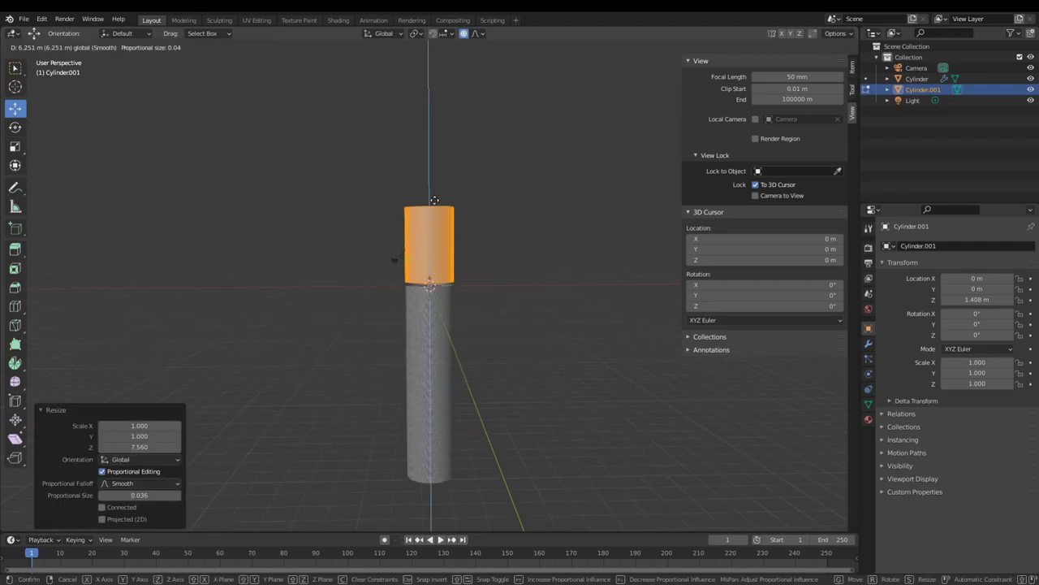
click(436, 203)
scroll(480, 211, up, 4)
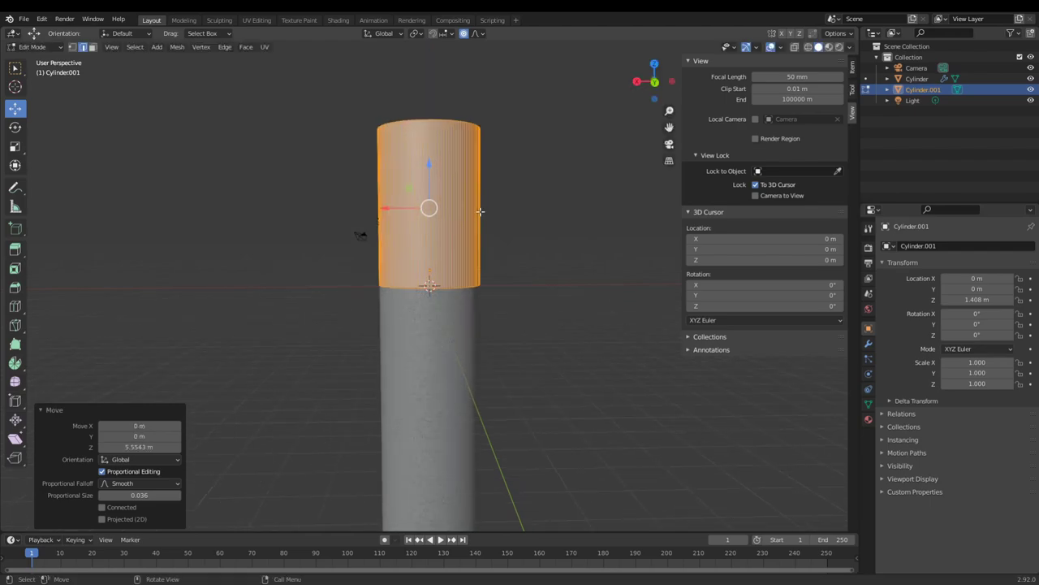
middle_drag(480, 211, 470, 266)
scroll(362, 177, up, 3)
middle_drag(362, 192, 360, 209)
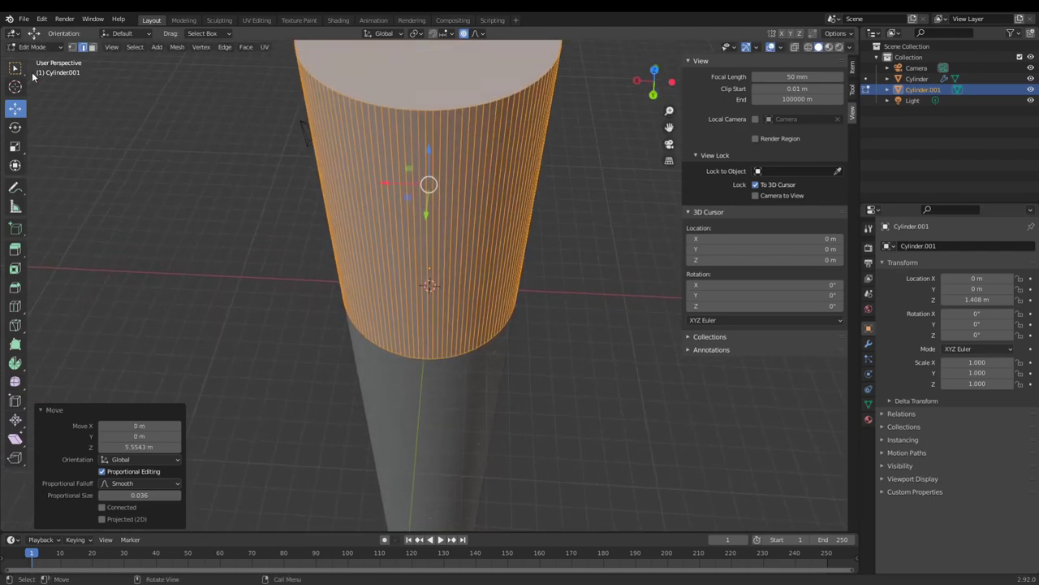
middle_drag(385, 122, 485, 390)
scroll(462, 363, up, 3)
scroll(506, 376, down, 5)
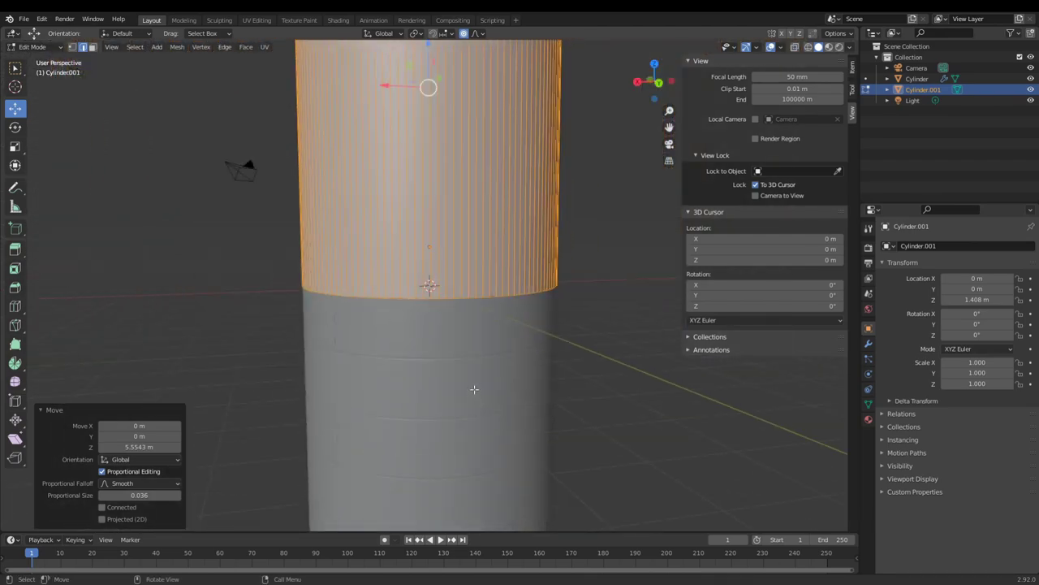
- Raise the stretched cylinder about 5.548 m along Z in Object Mode to seat it on the body, and check the joint
key(Tab)
scroll(455, 272, down, 5)
key(g)
key(z)
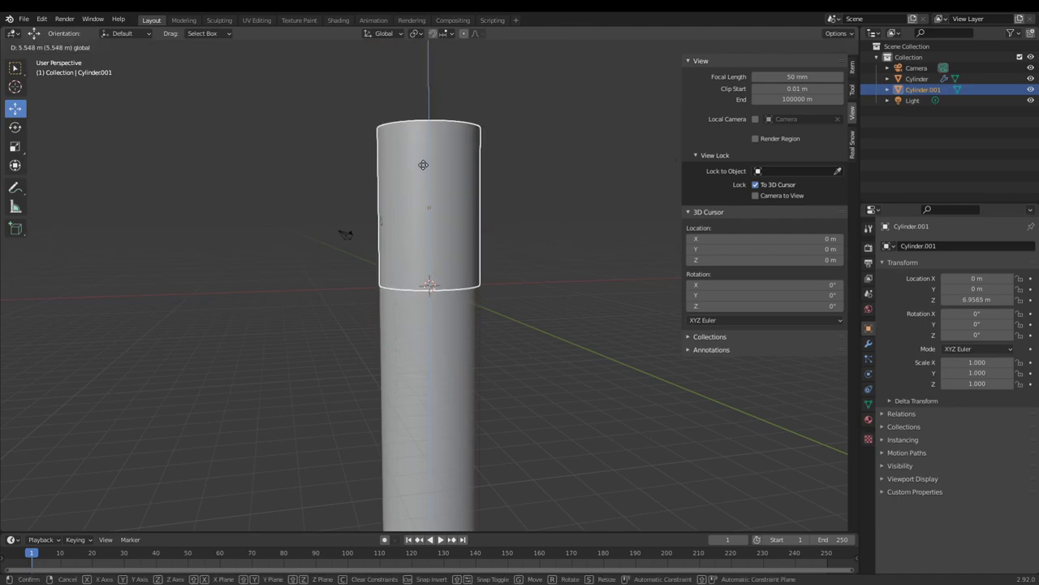
click(423, 164)
scroll(379, 362, up, 8)
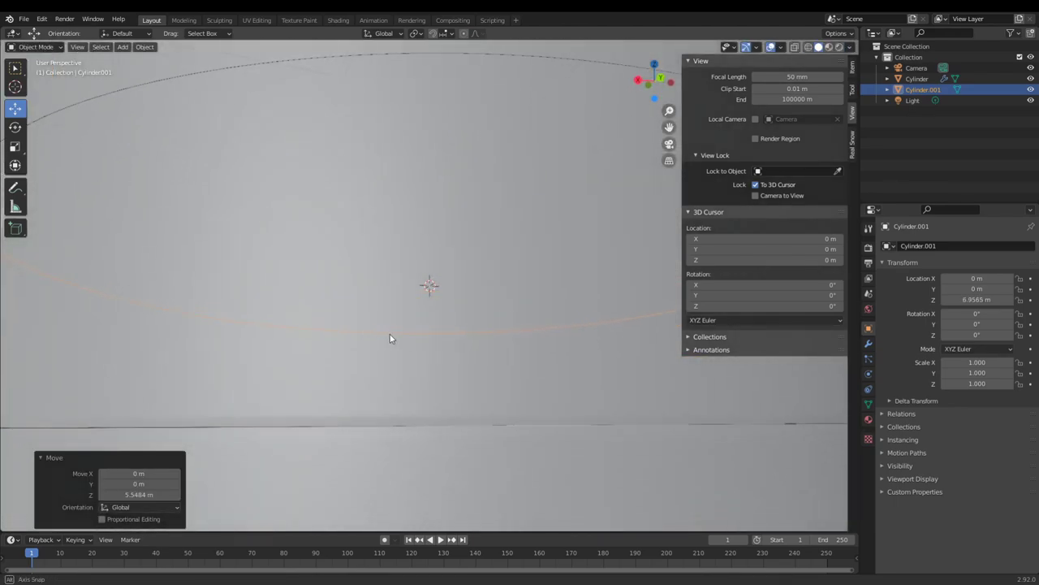
scroll(394, 342, down, 8)
middle_drag(394, 342, 354, 383)
scroll(407, 340, up, 1)
scroll(419, 337, down, 5)
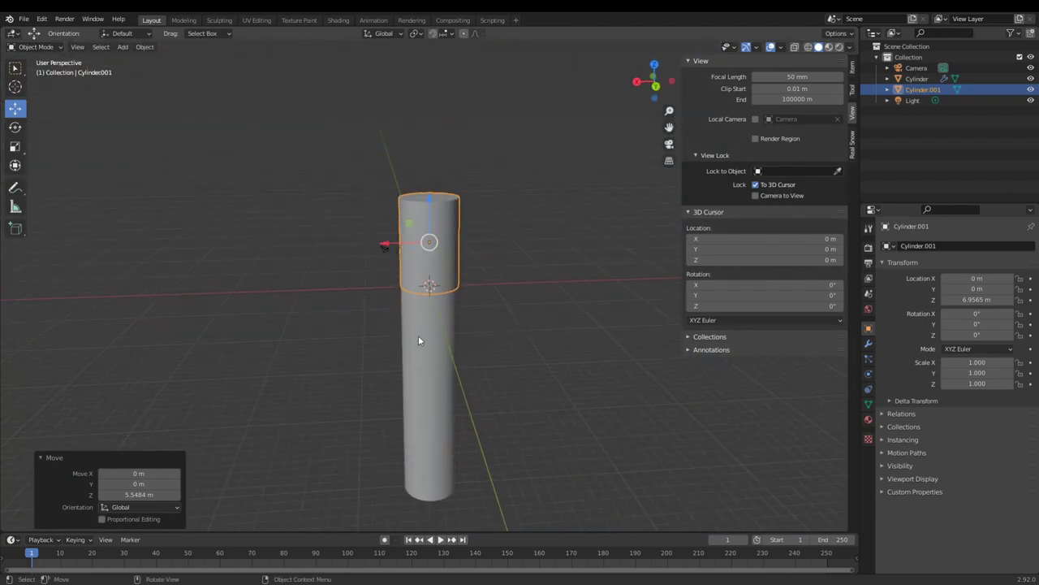
- Select the stretched cylinder's top edge loop in Edit Mode and scale it down to nearly a point to form a cone
scroll(418, 337, up, 4)
key(Tab)
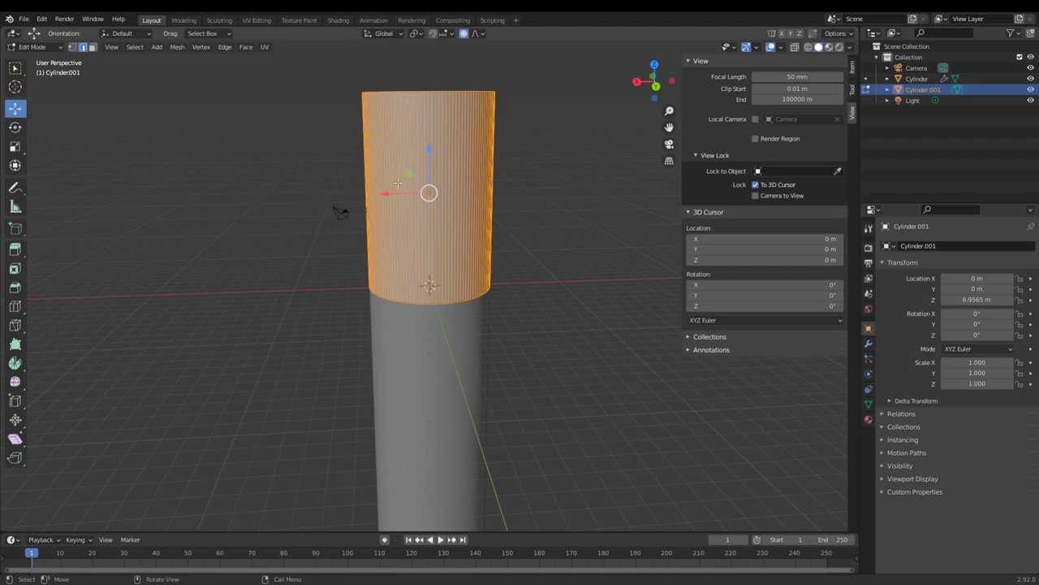
key(ctrl+r)
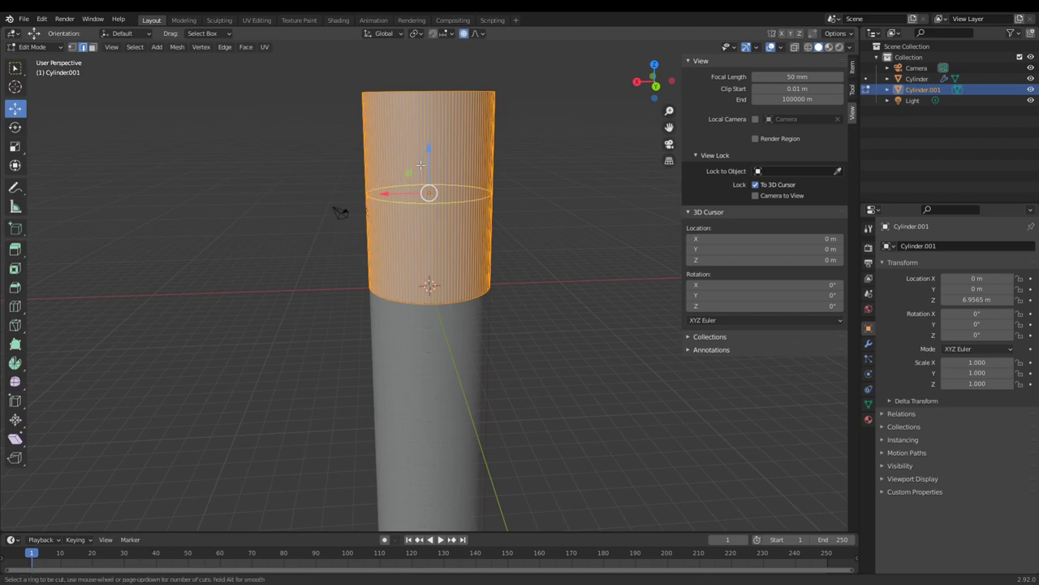
key(Escape)
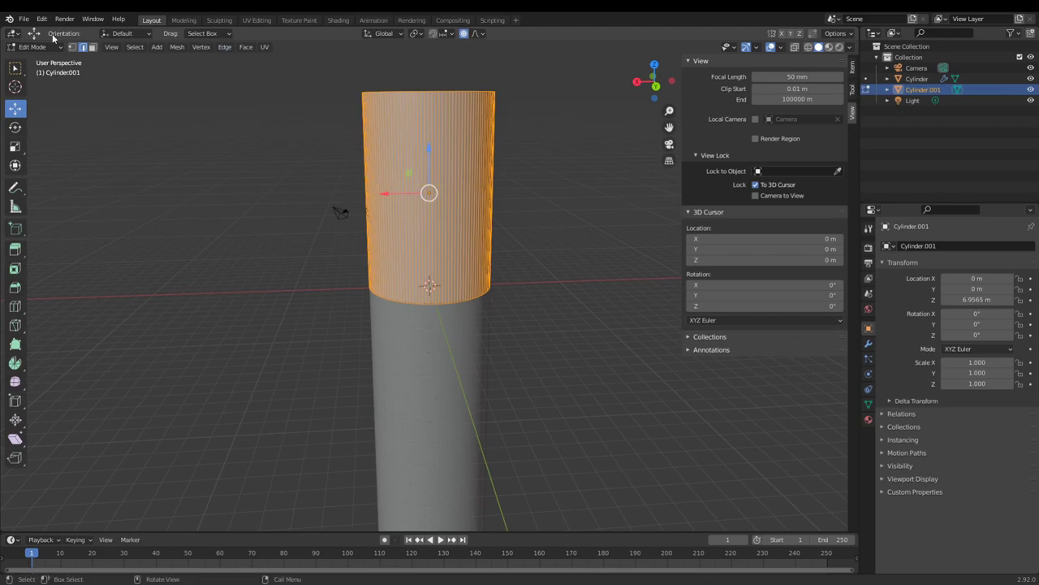
alt+click(389, 90)
key(s)
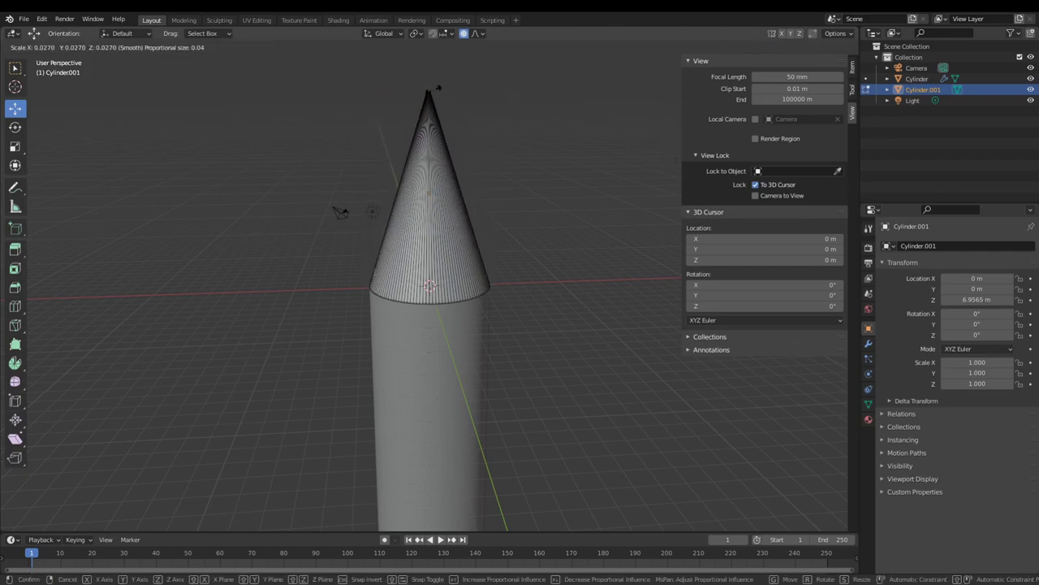
click(433, 94)
- Add loop cuts around the 128-vertex cone's middle and upper part and scale each outward to round the profile
key(ctrl+r)
click(428, 192)
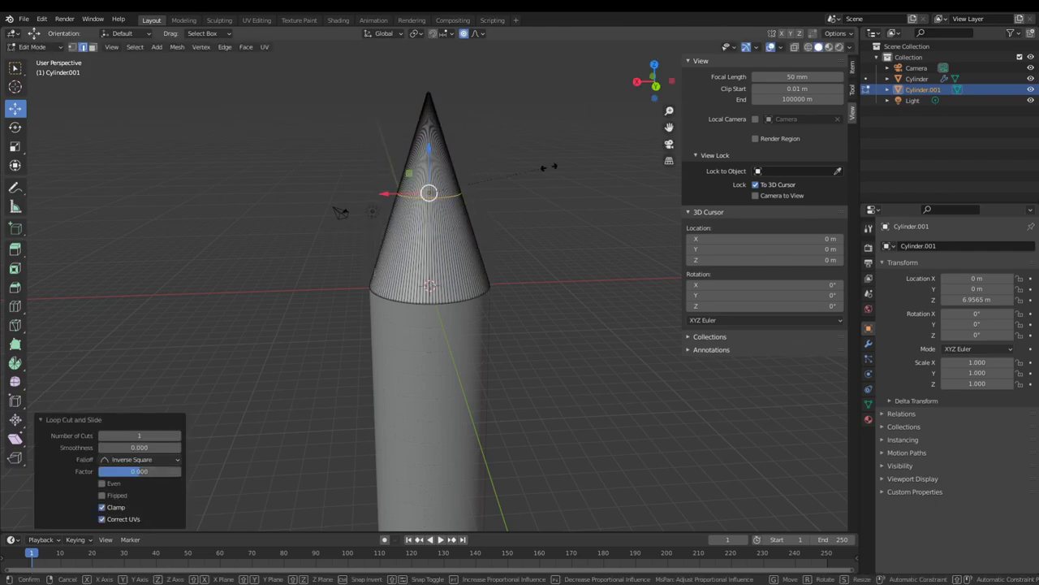
click(622, 162)
key(ctrl+r)
click(455, 145)
right_click(454, 144)
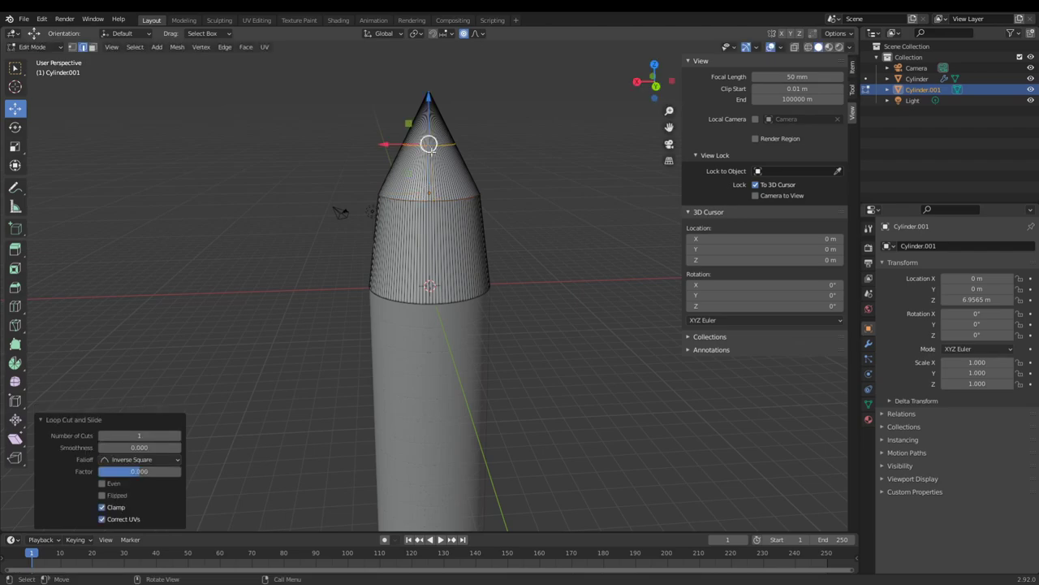
key(s)
click(504, 146)
- Add a loop cut around the cone's lower part, scale it outward slightly, and return to Object Mode
key(ctrl+r)
click(441, 248)
right_click(441, 248)
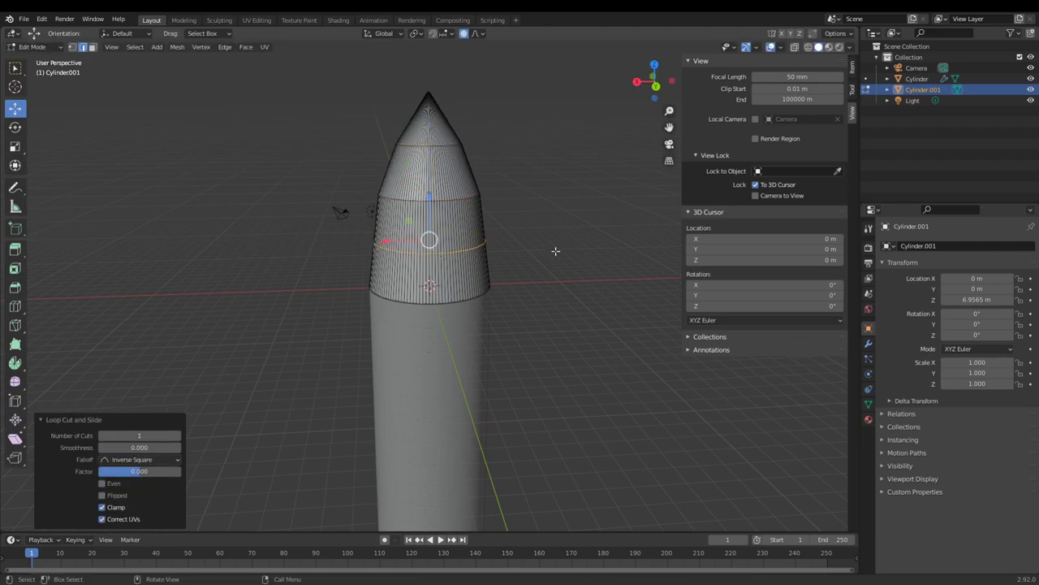
key(s)
click(557, 250)
key(Tab)
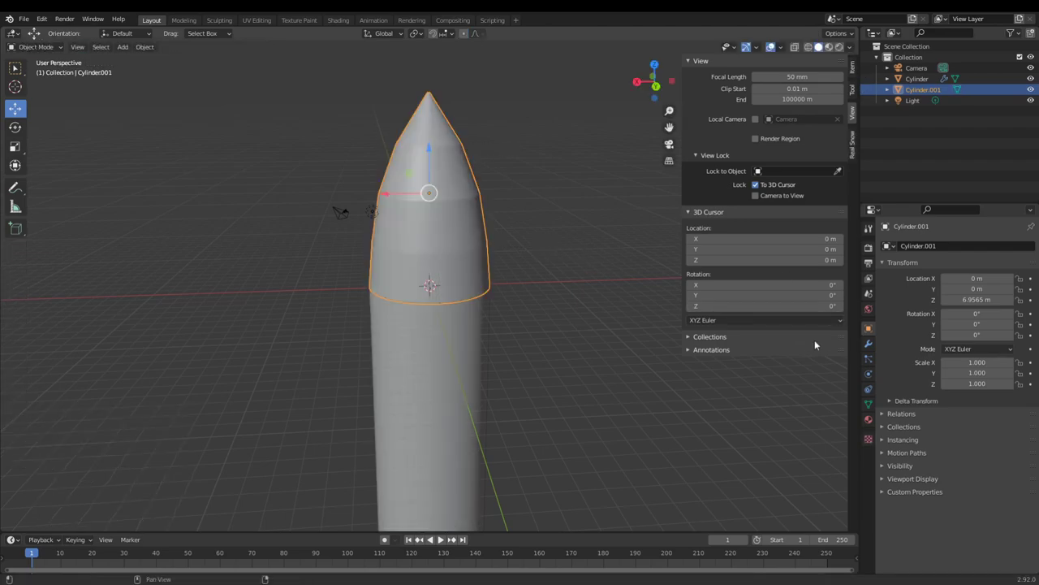
- Delete the 128-vertex nose cone and add a replacement cylinder with 32 vertices
click(868, 342)
click(901, 245)
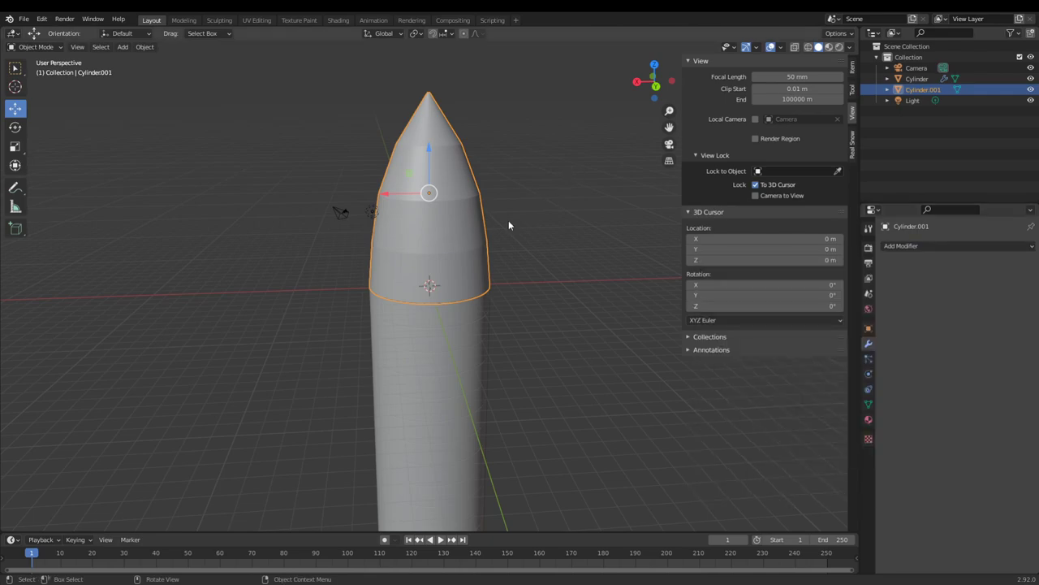
scroll(508, 225, up, 4)
key(Delete)
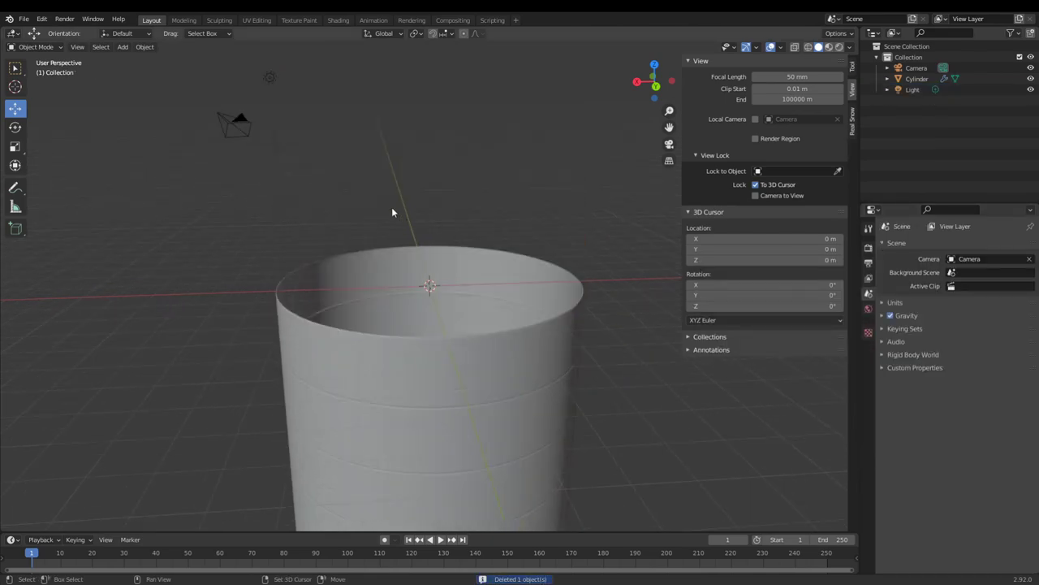
key(shift+a)
click(445, 274)
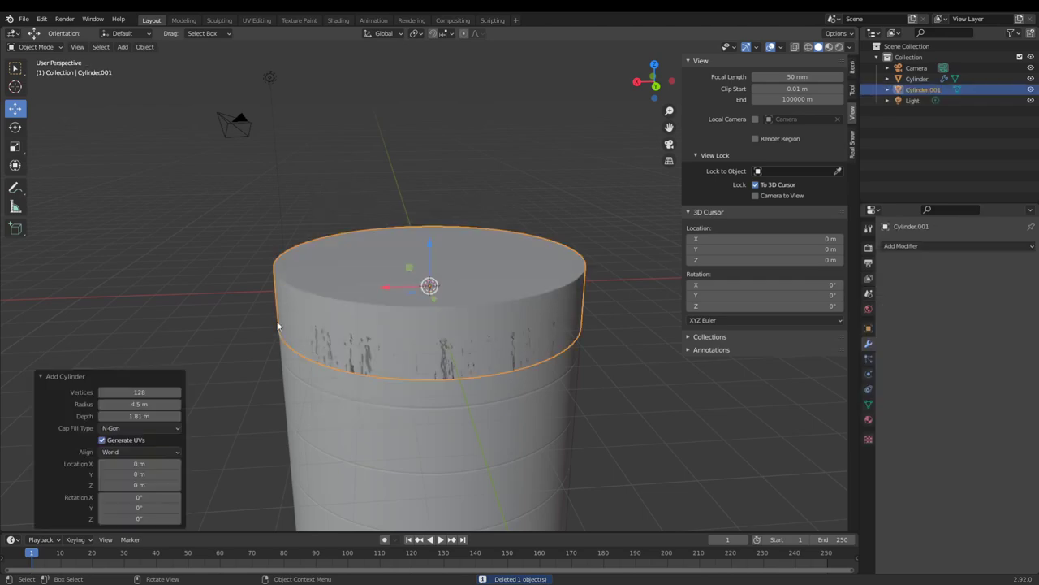
click(146, 392)
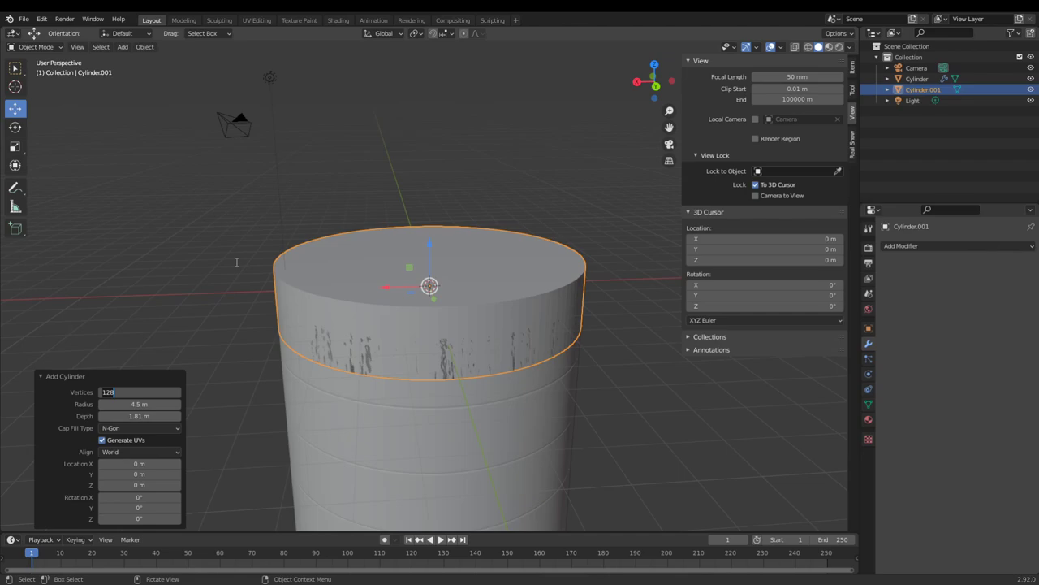
text(32)
key(Return)
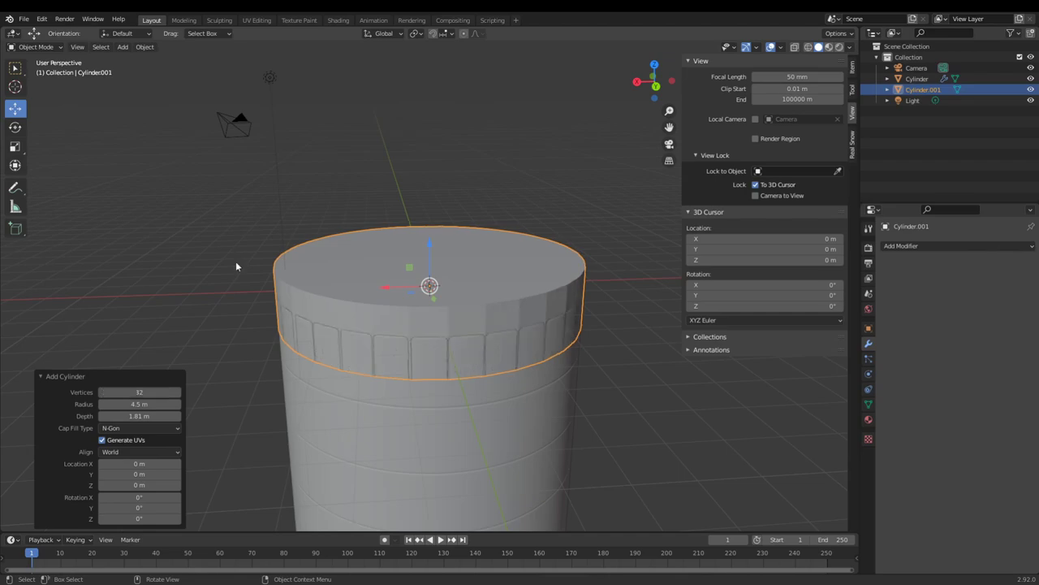
- Raise the new cylinder about 3.917 m along Z in Object Mode, above the body's upper rim
scroll(475, 325, down, 2)
scroll(475, 325, down, 5)
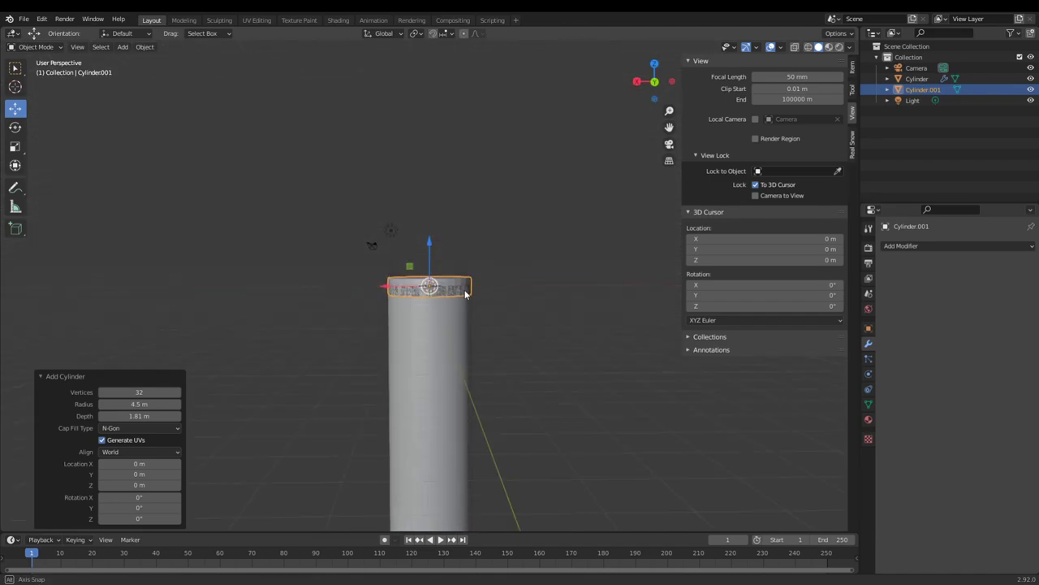
key(g)
key(z)
click(427, 214)
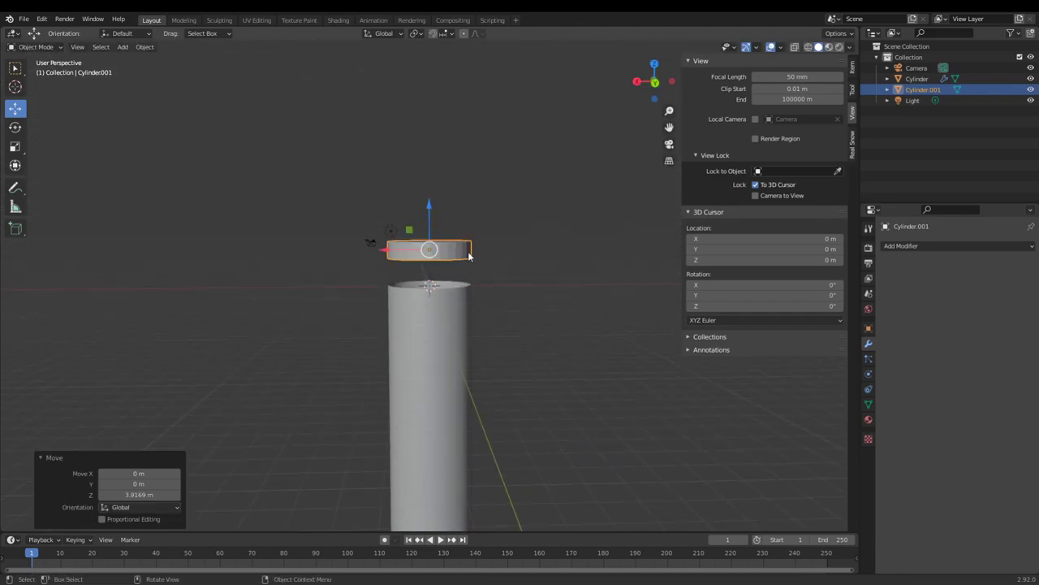
- Stretch the new cylinder in Object Mode by setting its Z scale to 9.430, and enter Edit Mode
key(Tab)
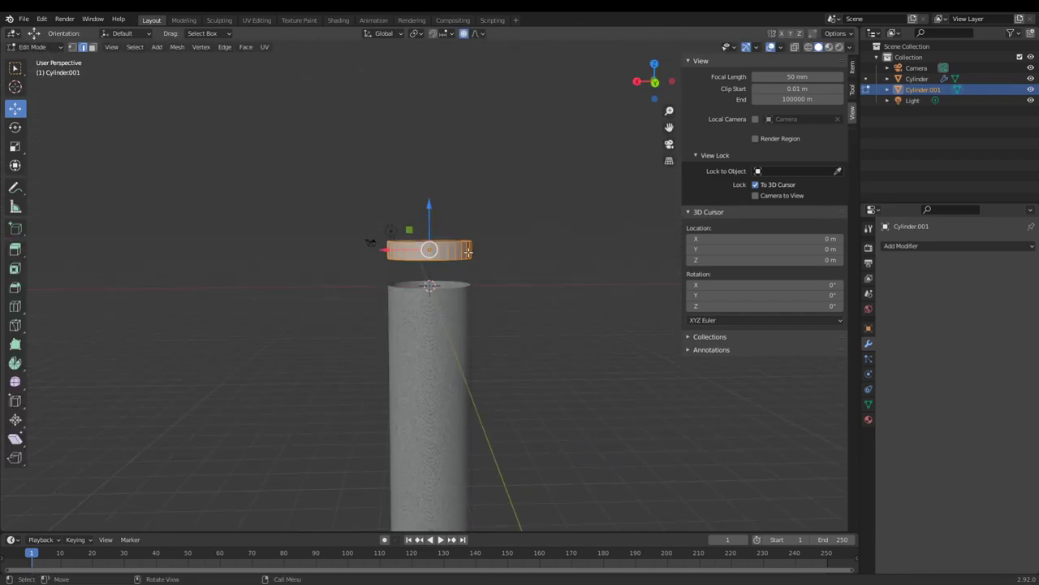
middle_drag(482, 268, 527, 284)
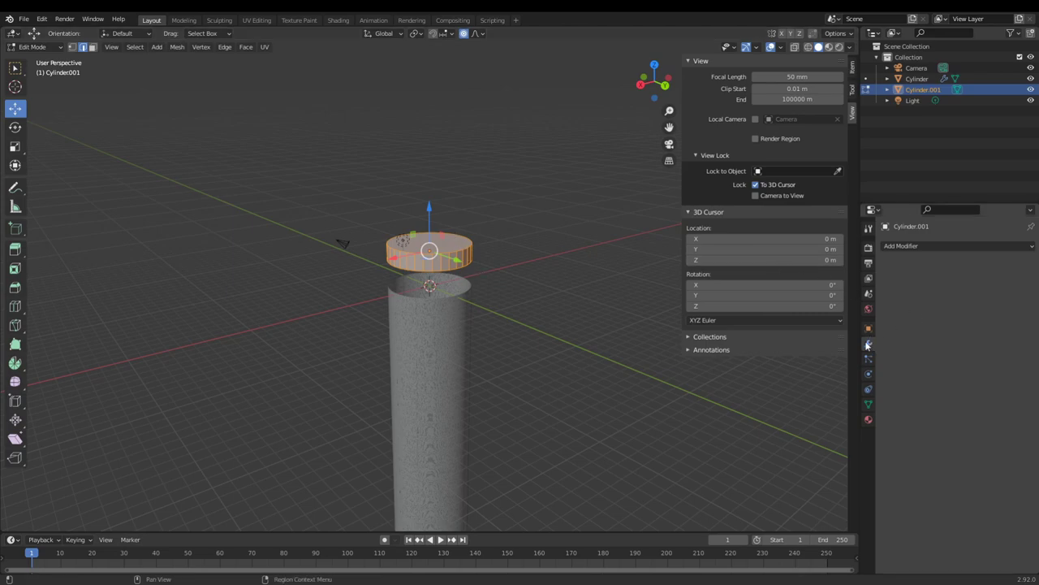
key(Tab)
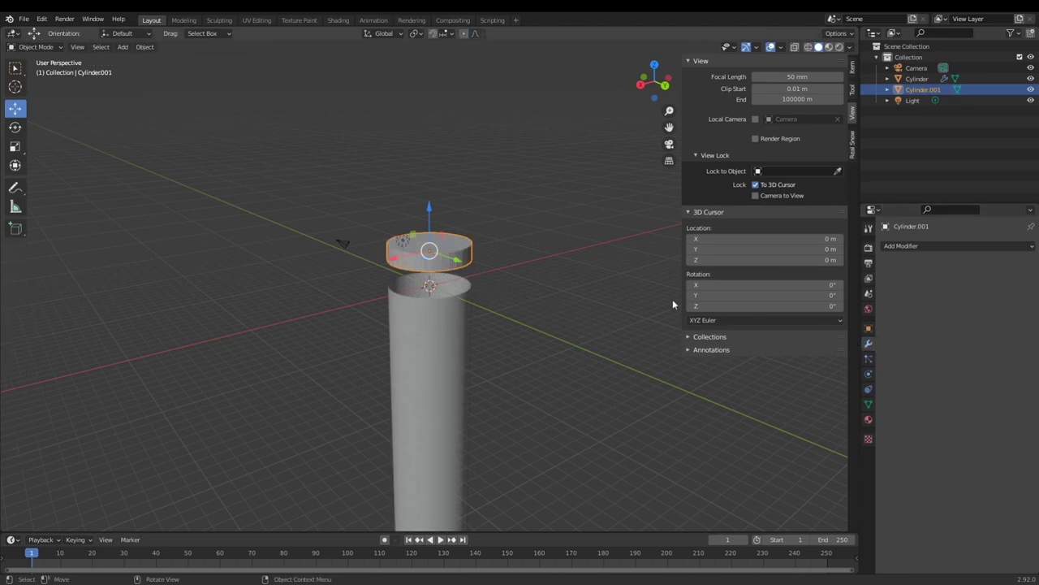
click(868, 328)
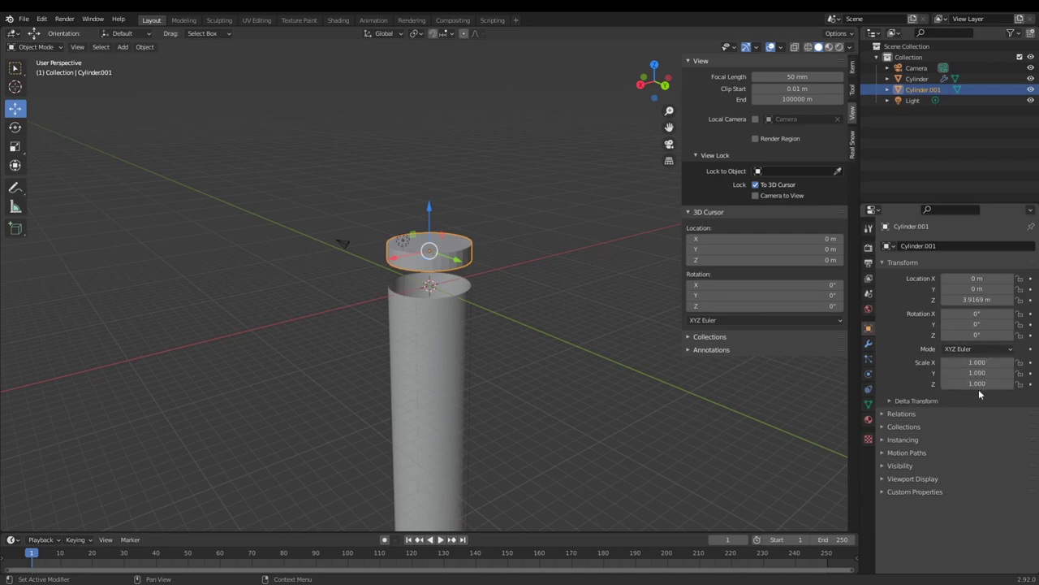
drag(977, 384, 1015, 383)
key(Tab)
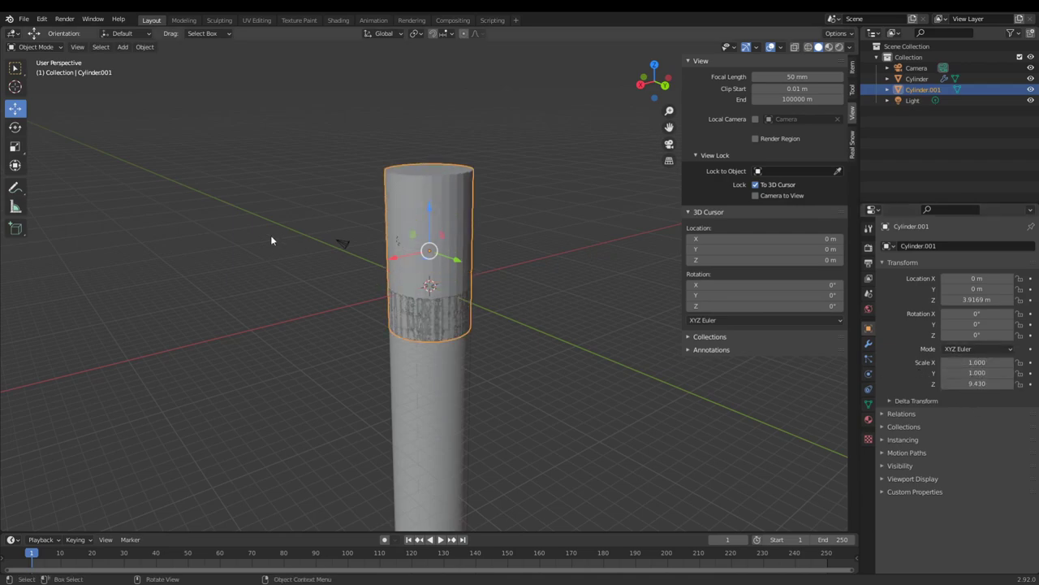
- Try to bevel the stretched cylinder's top edge loop about 1.61 m wide with 5 segments
key(alt+a)
alt+click(437, 175)
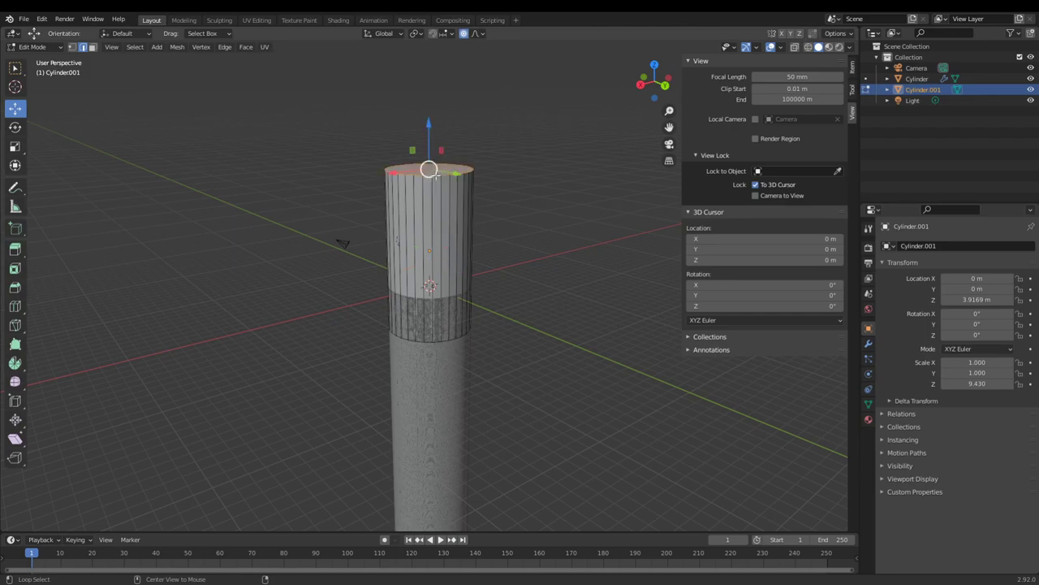
key(ctrl+b)
scroll(540, 214, up, 4)
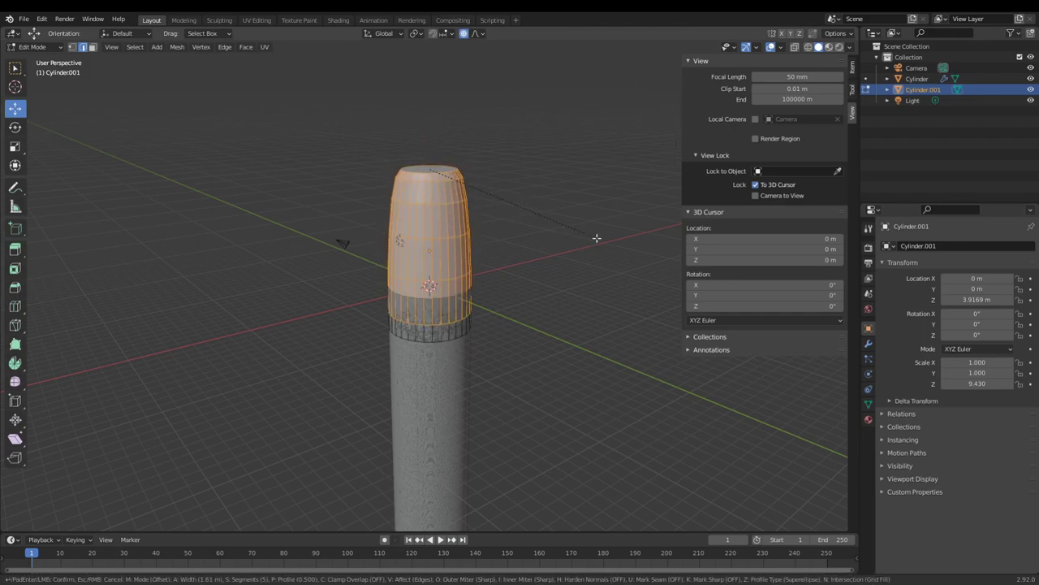
key(Escape)
- Undo back through the top edge selection and the cylinder's Object Mode Z stretch
key(ctrl+z)
key(ctrl+z)
key(ctrl+z)
key(ctrl+z)
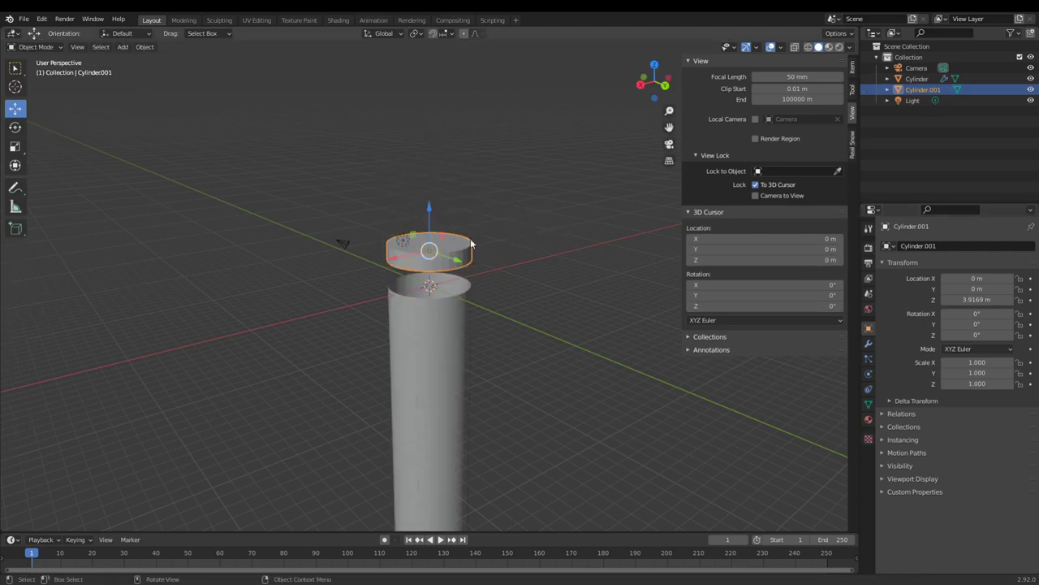
- Scale the 32-vertex cylinder's mesh by 7.56 along Z in Edit Mode and return to Object Mode
key(Tab)
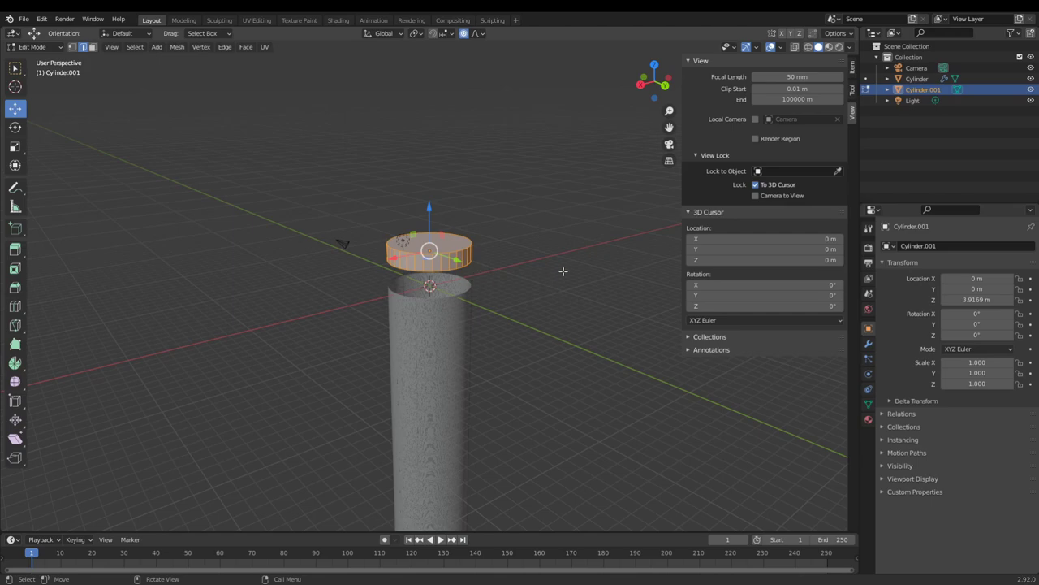
text(sz)
text(7.56)
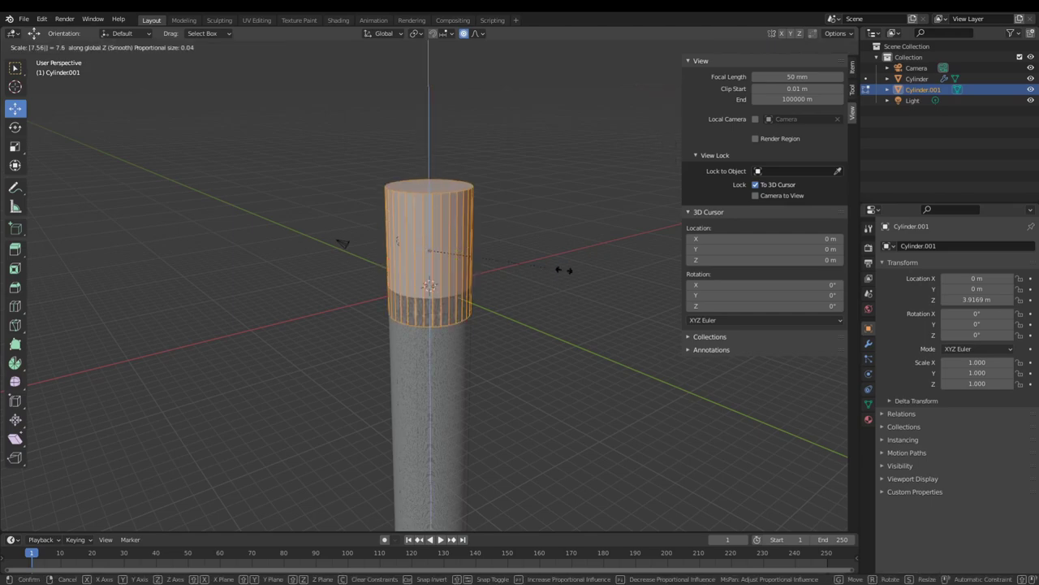
key(Return)
key(Tab)
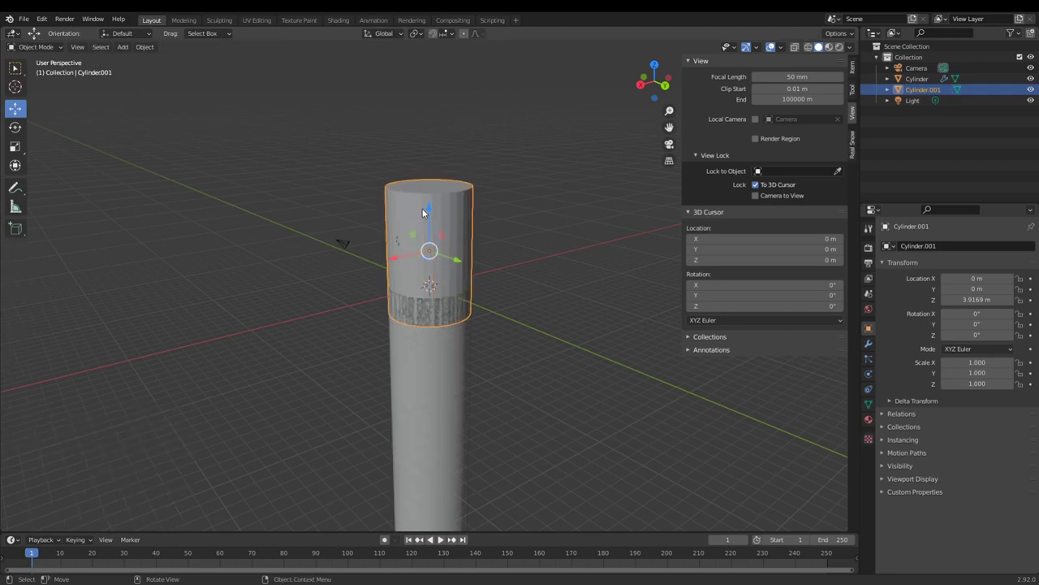
- Raise the stretched cylinder about 3.199 m along Z to seat it on the body, and check the joint
drag(430, 213, 451, 177)
click(452, 177)
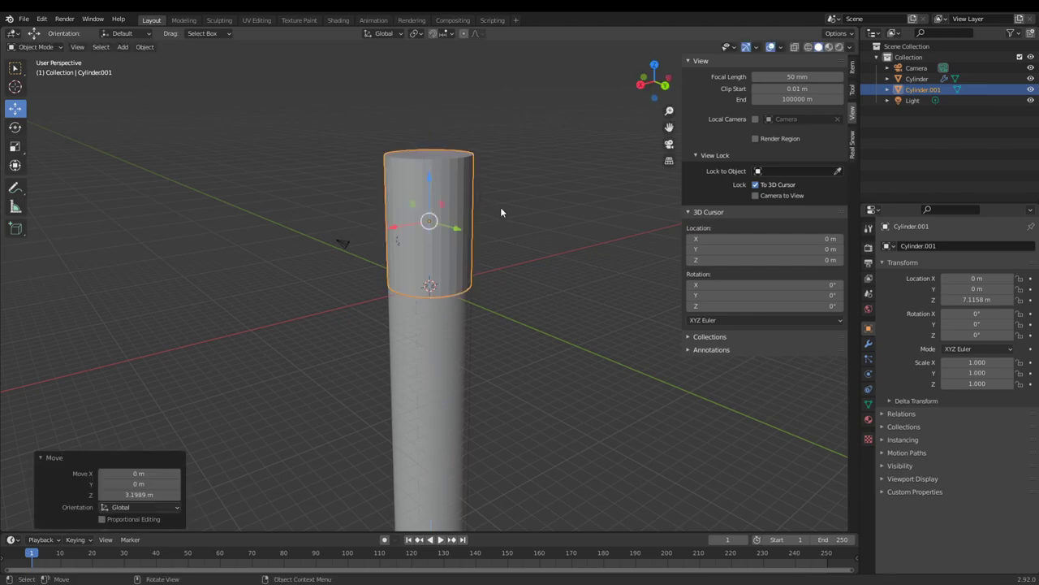
middle_drag(500, 206, 467, 183)
scroll(467, 186, up, 5)
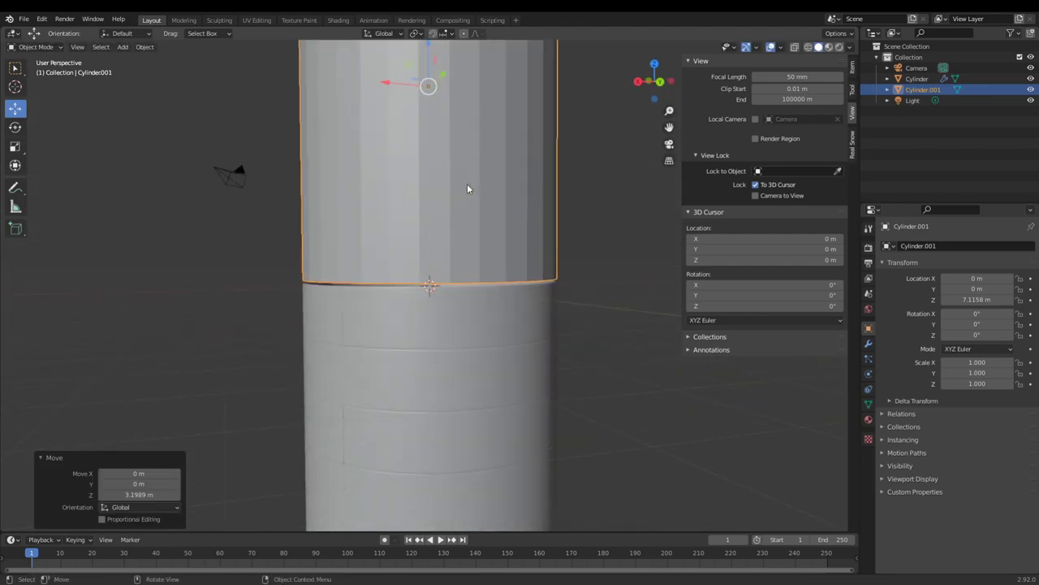
scroll(458, 207, down, 6)
- Select the cylinder's top edge loop in Edit Mode and scale it to about 0.043 to form a cone
key(Tab)
key(alt+a)
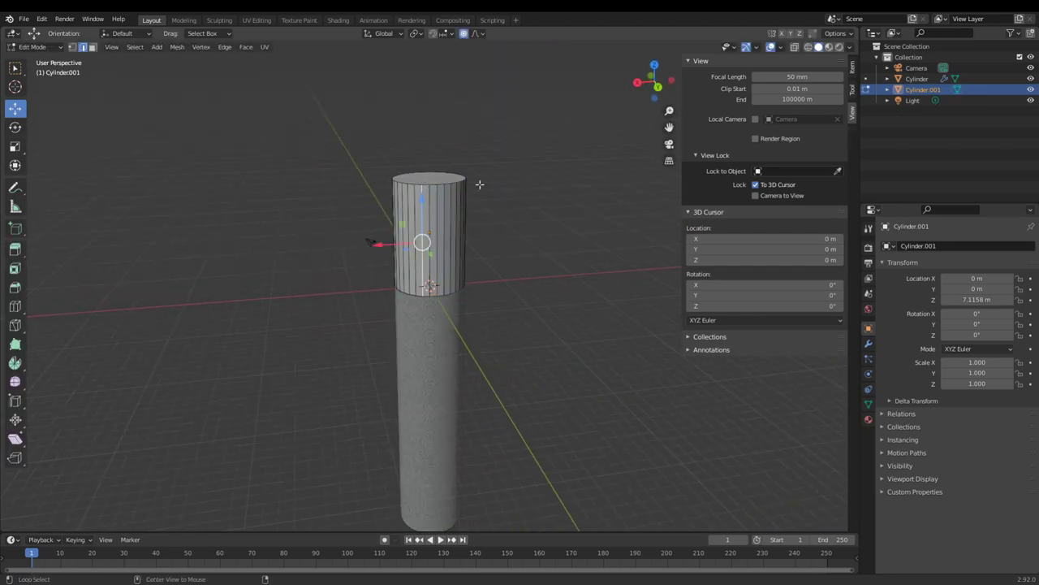
click(431, 181)
key(s)
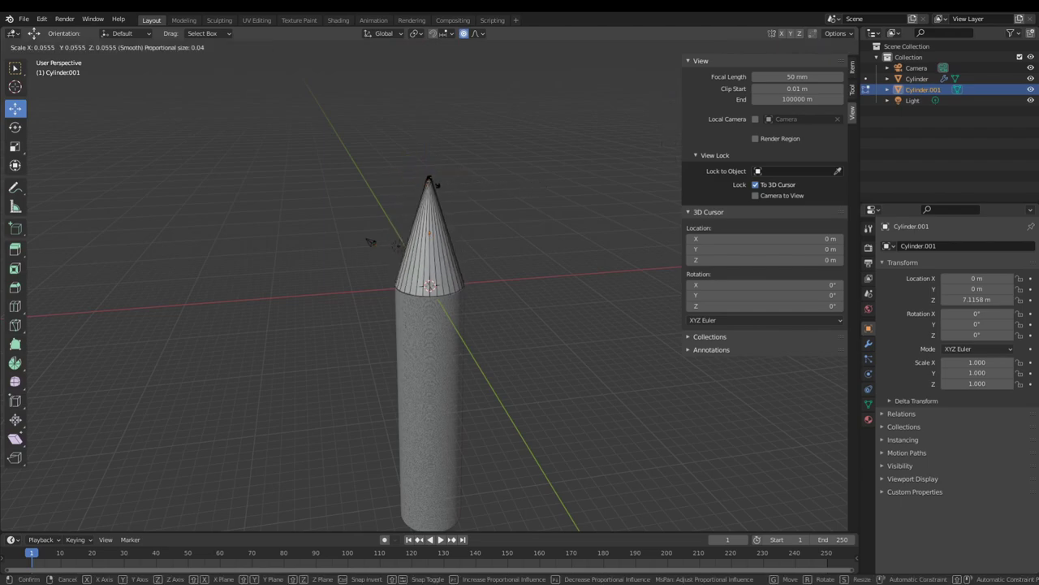
click(432, 182)
- Add a loop cut at the cone's mid-height and scale it outward to bulge the profile
key(ctrl+r)
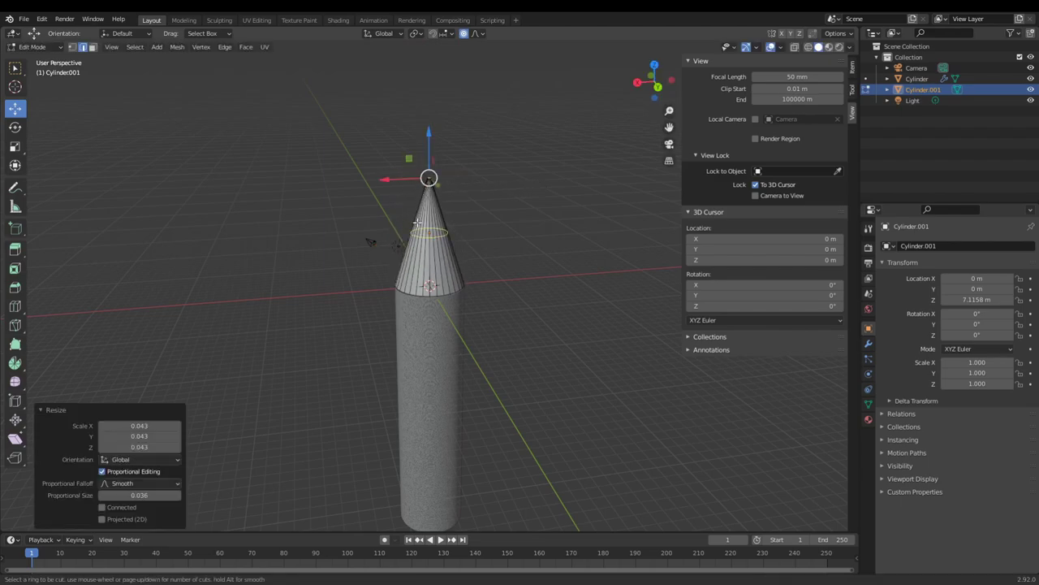
click(418, 222)
right_click(418, 222)
key(s)
click(471, 224)
- Add loop cuts above and below the middle loop and scale them outward, the lower one by about 1.043
key(ctrl+z)
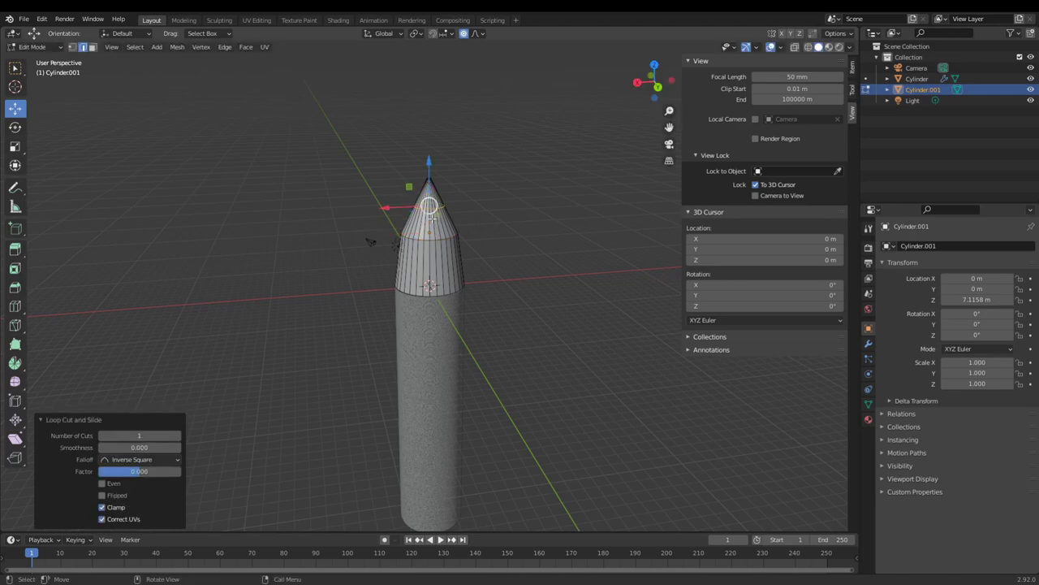
key(s)
click(485, 220)
key(ctrl+z)
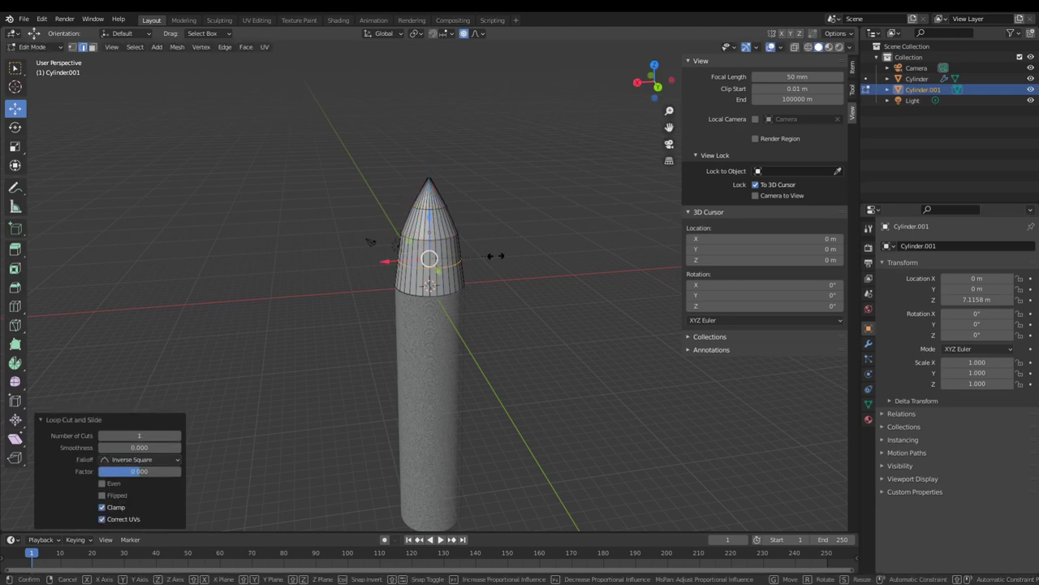
key(s)
click(498, 253)
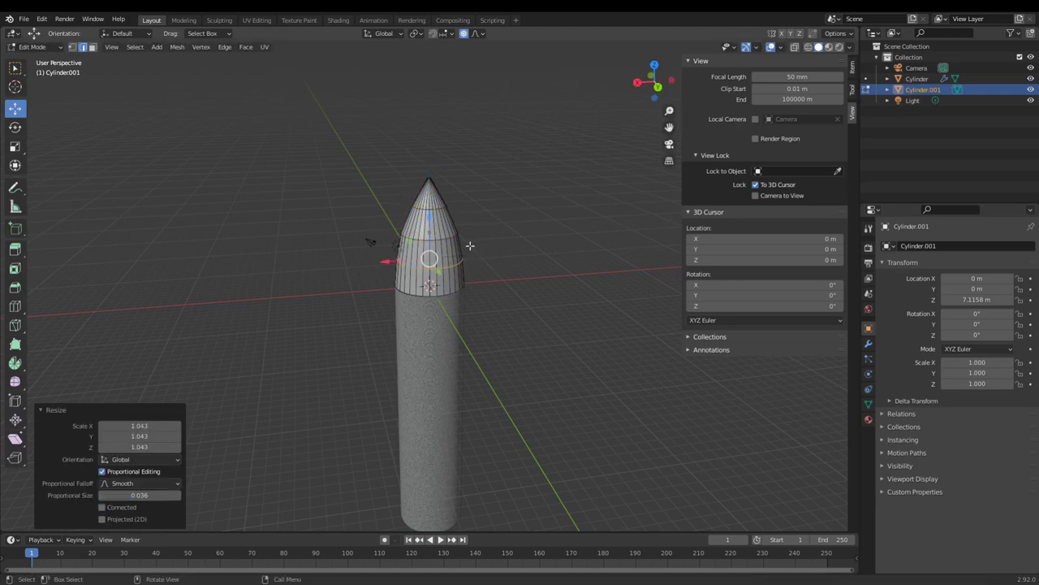
- Scale the cone's middle edge loop to about 0.977 and fine-tune its width from a level side view
key(ctrl+z)
key(s)
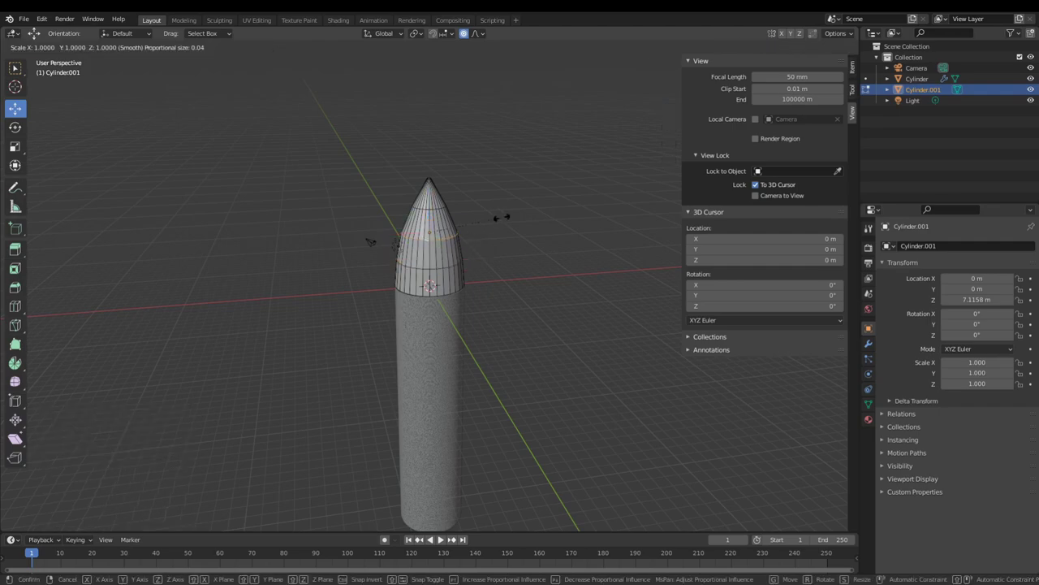
click(499, 220)
middle_drag(529, 238, 480, 227)
key(s)
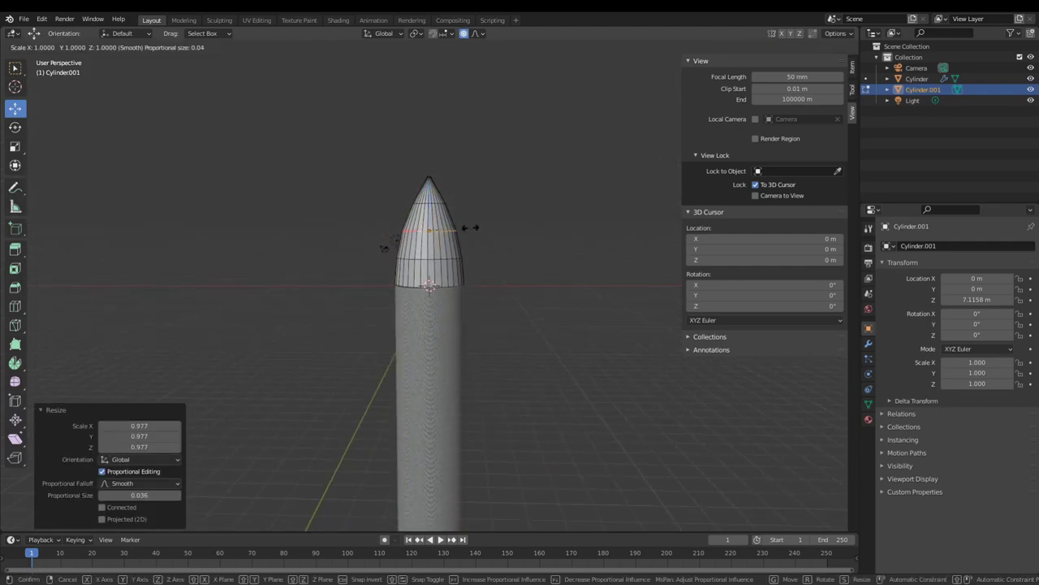
click(474, 229)
- Select the edge loop in the cone's upper half and adjust its scale to smooth the curve
alt+click(420, 207)
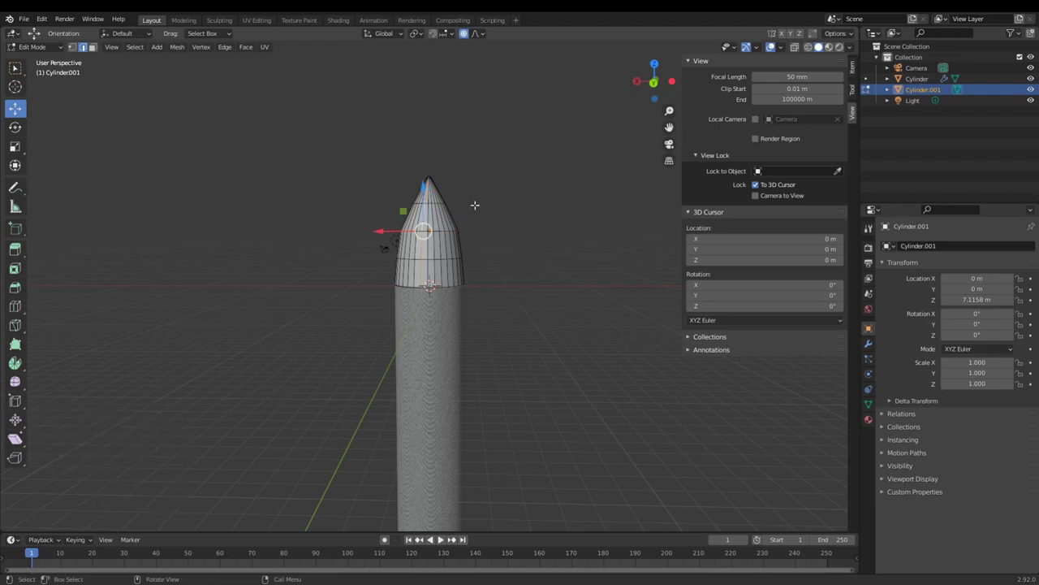
alt+click(425, 202)
alt+click(423, 199)
key(s)
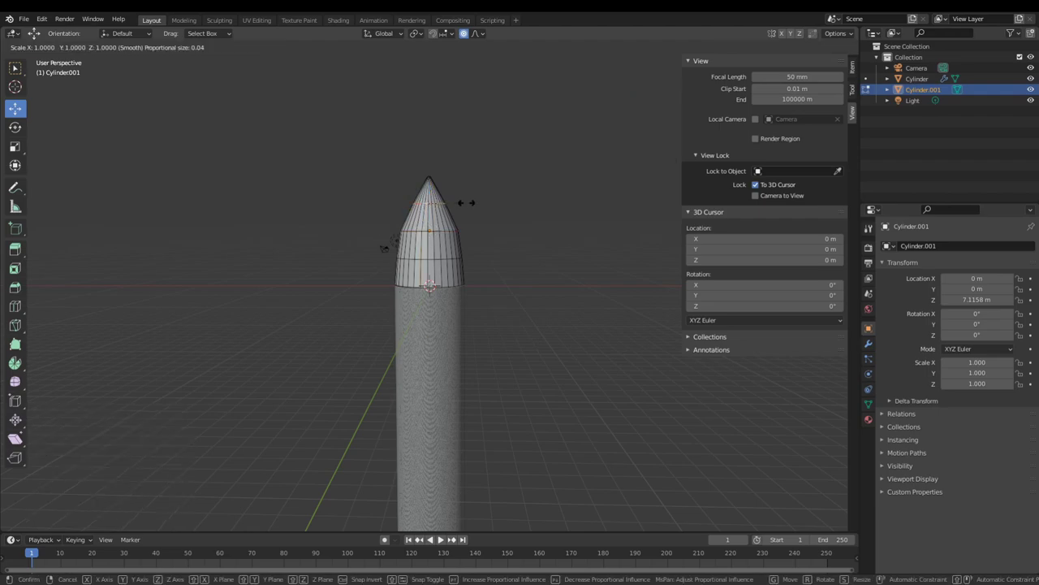
click(470, 203)
- Add a loop cut just below the cone's tip, scale it outward, and inspect the nose shape in Object Mode
key(ctrl+r)
click(471, 196)
right_click(471, 196)
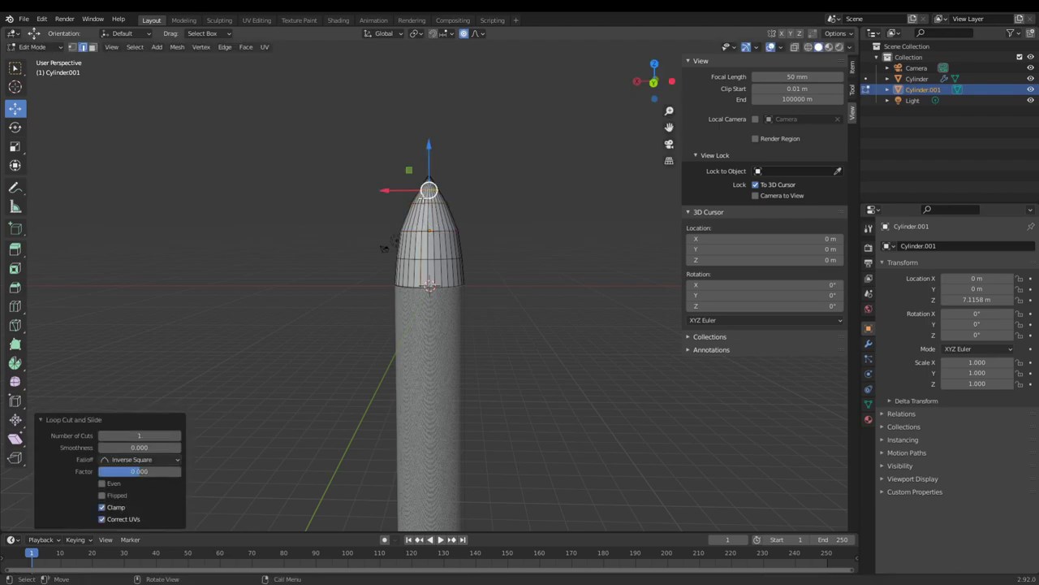
key(s)
click(476, 187)
key(Tab)
scroll(461, 220, down, 3)
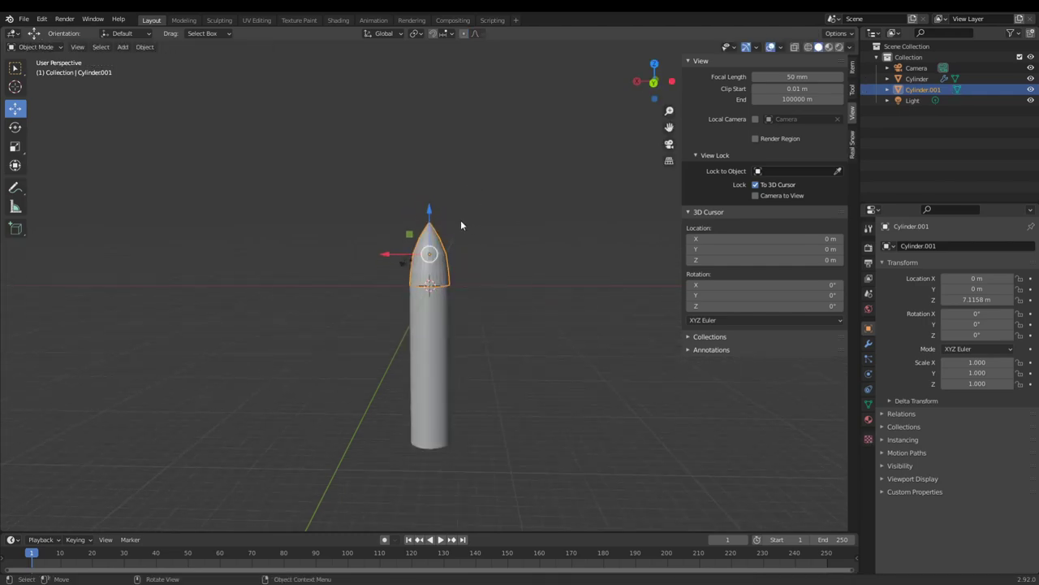
scroll(461, 220, up, 8)
scroll(458, 230, down, 4)
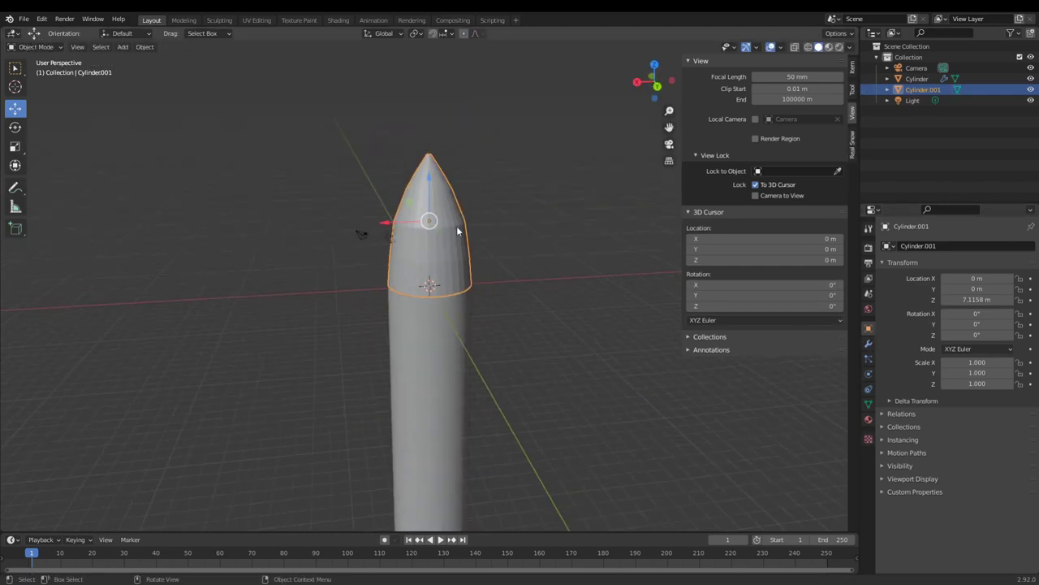
- Add a Subdivision Surface modifier to the nose cone
click(868, 344)
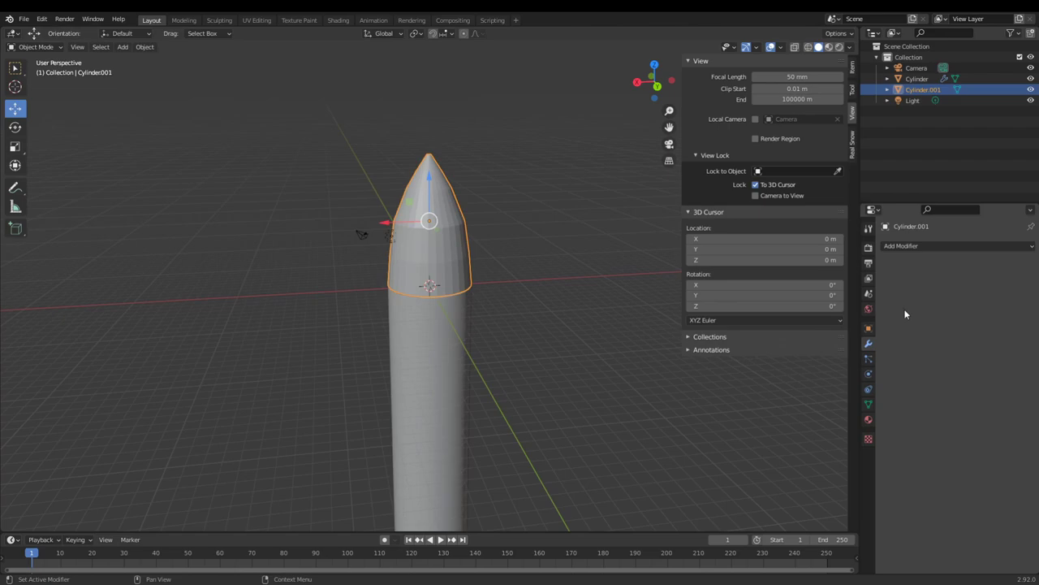
click(908, 246)
click(850, 445)
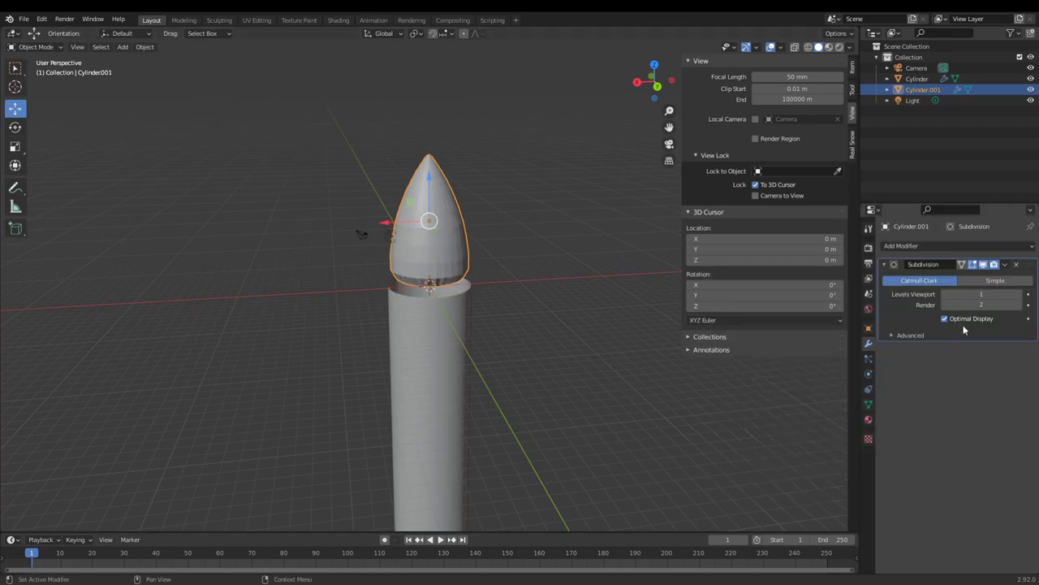
- Delete the cap face that closes the bottom of the nose cone
scroll(453, 341, up, 6)
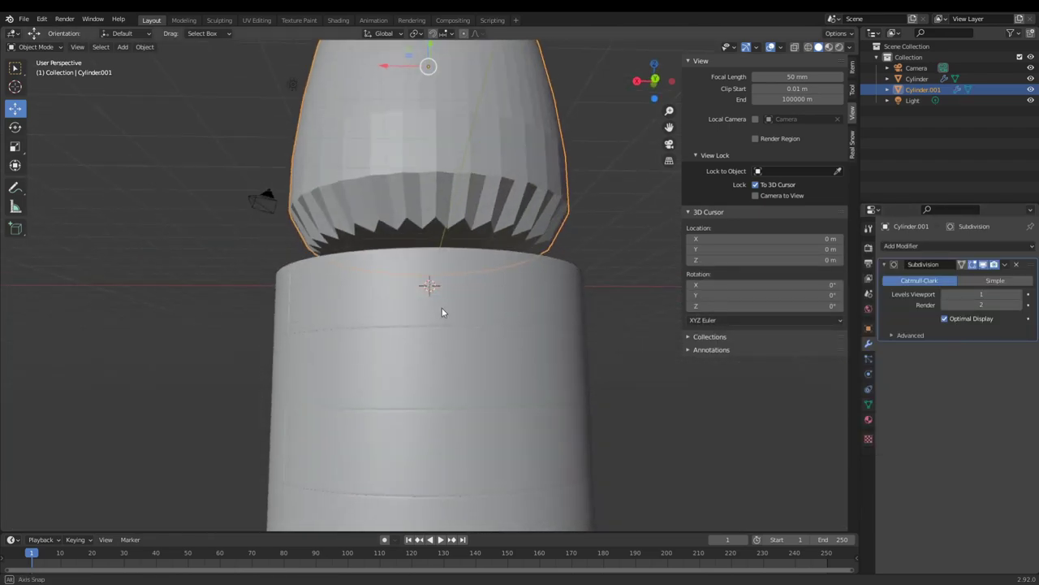
key(Tab)
click(93, 47)
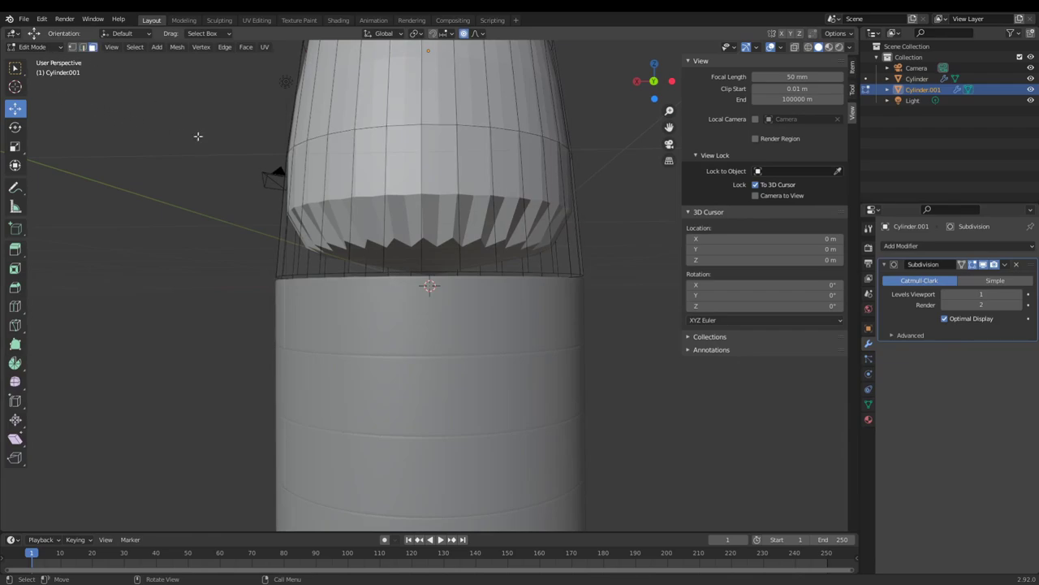
alt+click(336, 277)
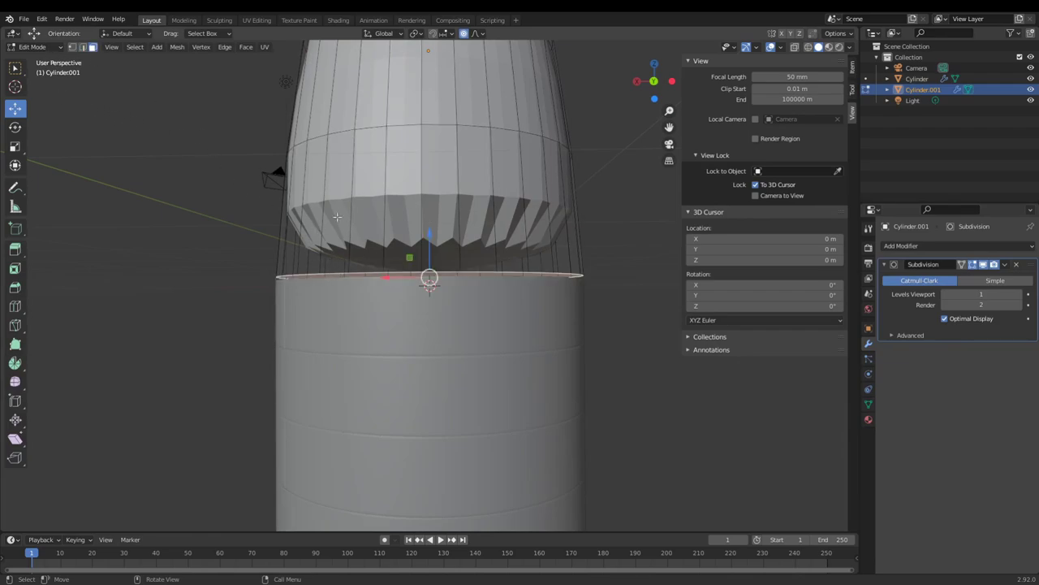
key(x)
click(414, 239)
middle_drag(415, 242, 446, 266)
key(Tab)
- Set the nose cone's Subdivision levels to 4 for the viewport and 4 for rendering
scroll(426, 260, down, 4)
scroll(422, 256, up, 3)
click(1019, 295)
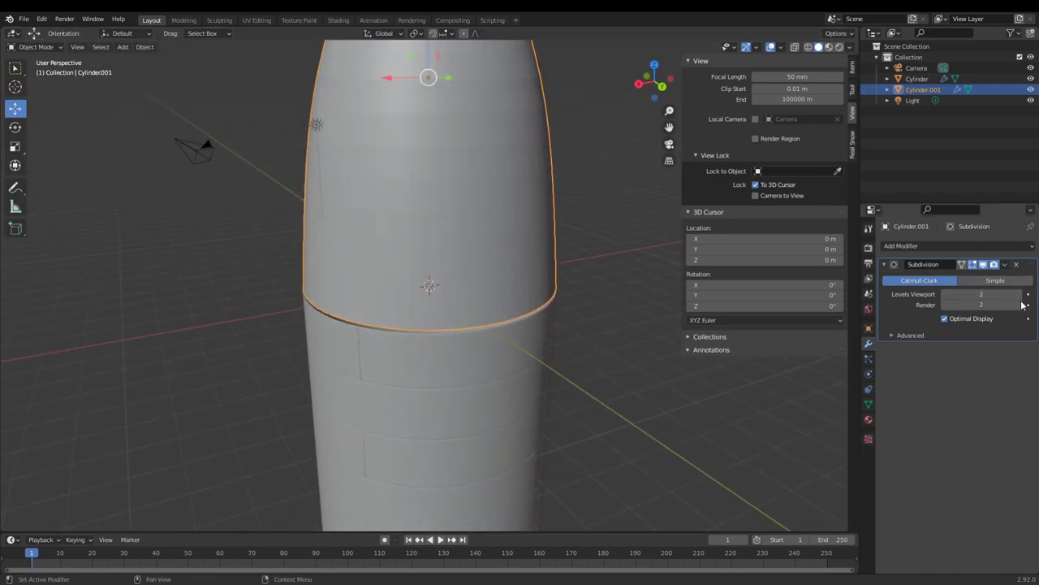
click(1020, 304)
click(1020, 295)
click(1020, 305)
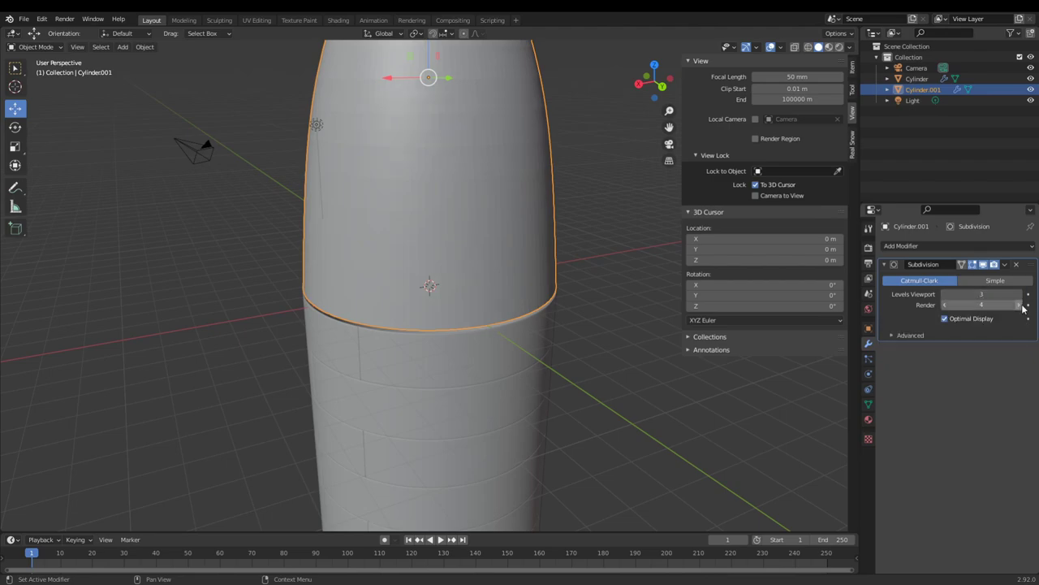
click(1020, 294)
- Apply smooth shading to the nose cone
scroll(482, 256, down, 3)
middle_drag(482, 256, 447, 297)
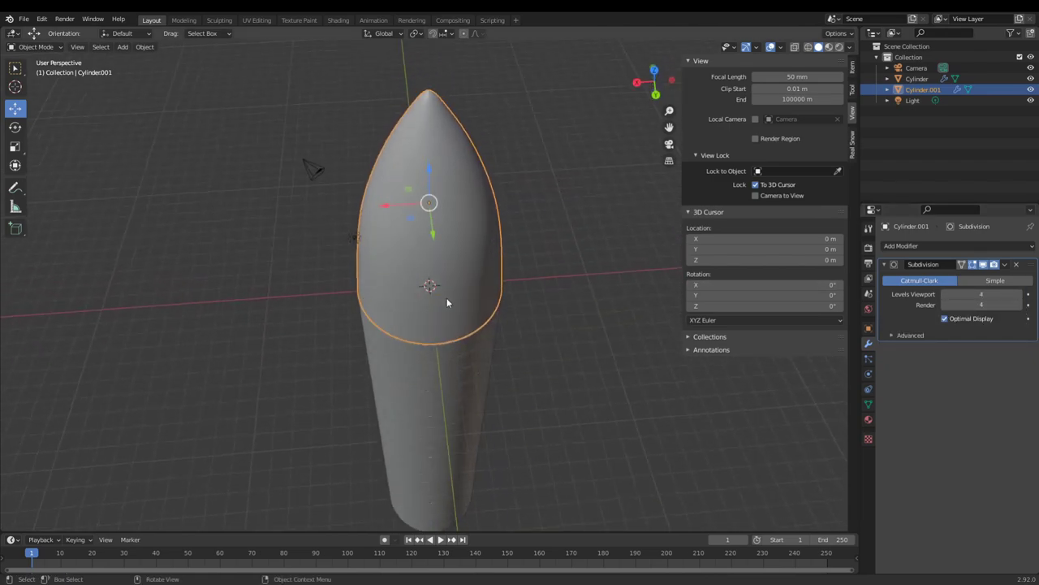
right_click(433, 199)
click(432, 177)
- Examine the nose cone's tip, mesh layout and joint with the rocket body from several angles
middle_drag(431, 177, 455, 222)
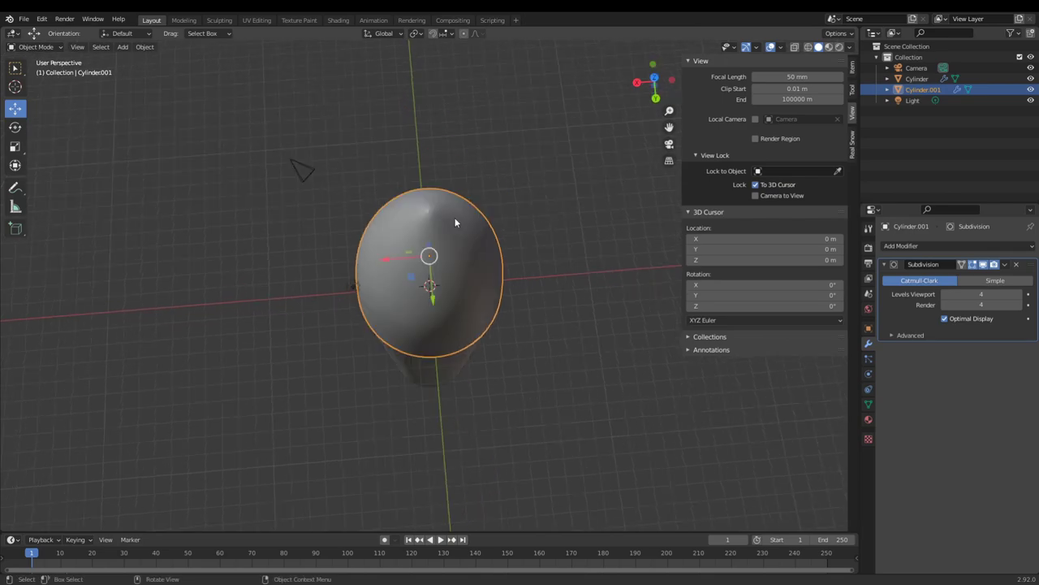
scroll(455, 222, up, 3)
scroll(455, 222, down, 1)
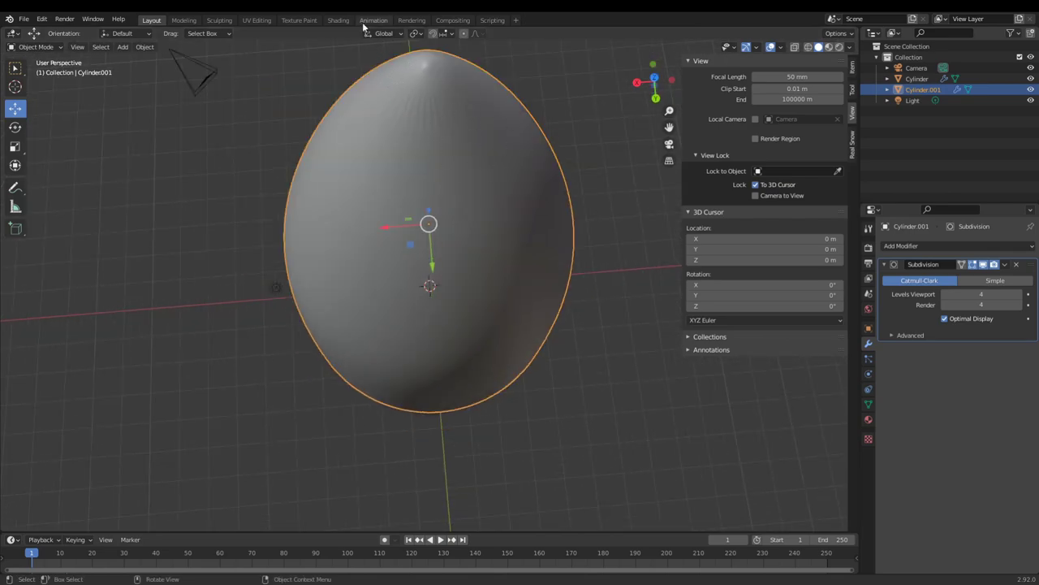
mouse_move(455, 226)
middle_down()
mouse_move(470, 169)
mouse_move(460, 81)
mouse_move(437, 233)
middle_up()
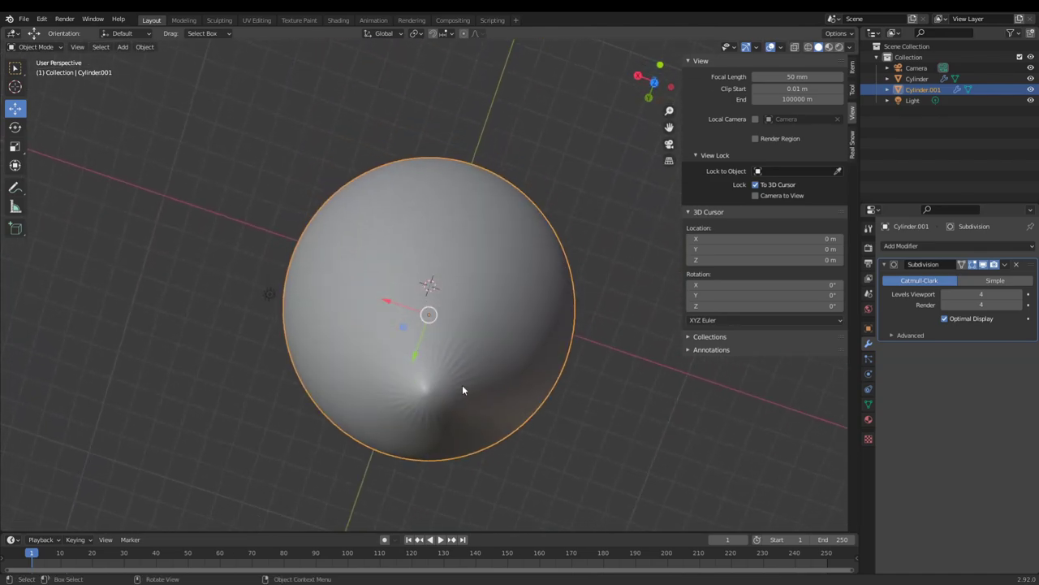
middle_drag(463, 391, 401, 229)
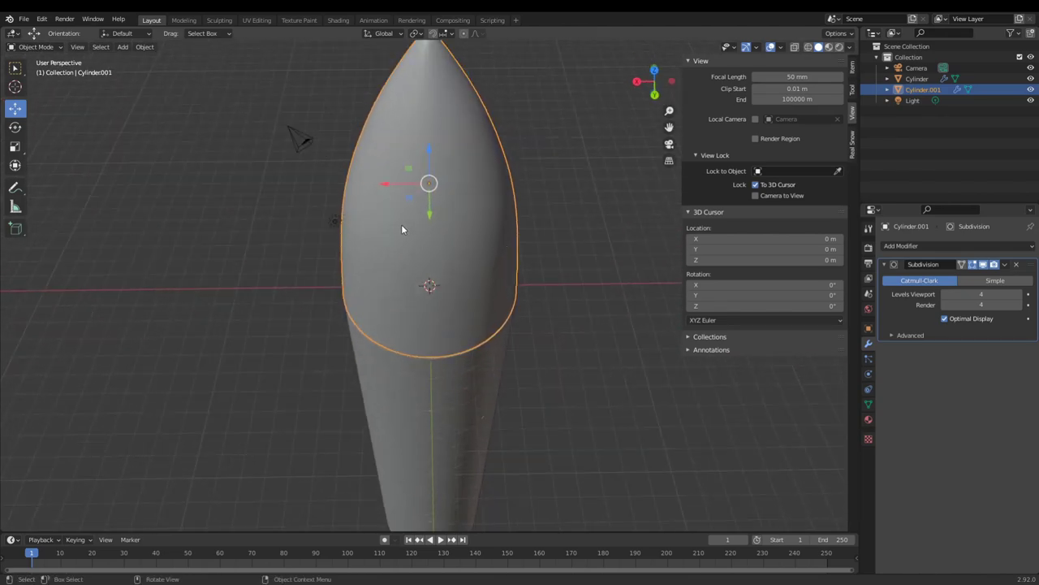
middle_drag(463, 215, 433, 219)
key(Tab)
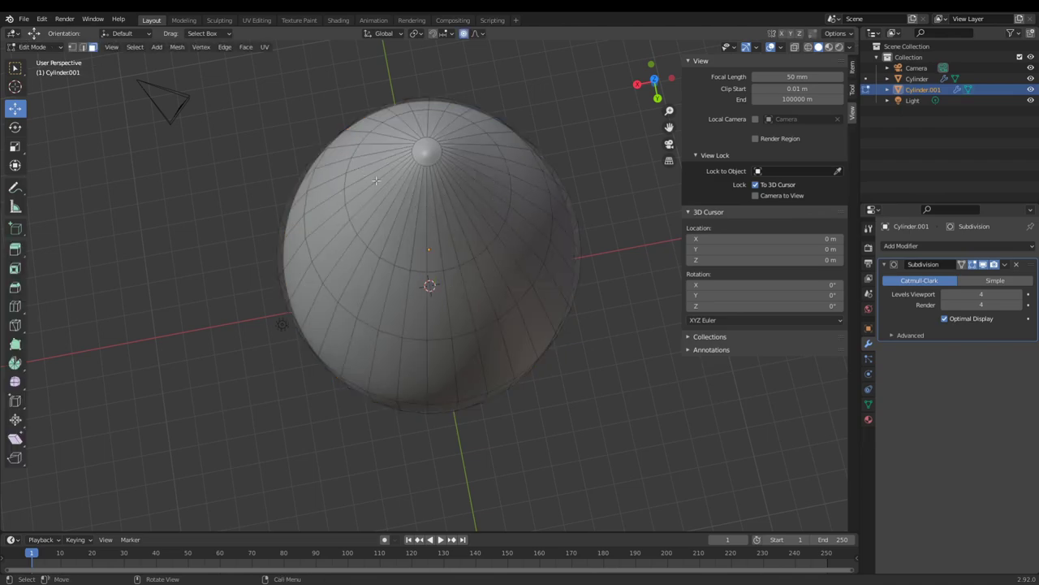
middle_drag(471, 267, 477, 169)
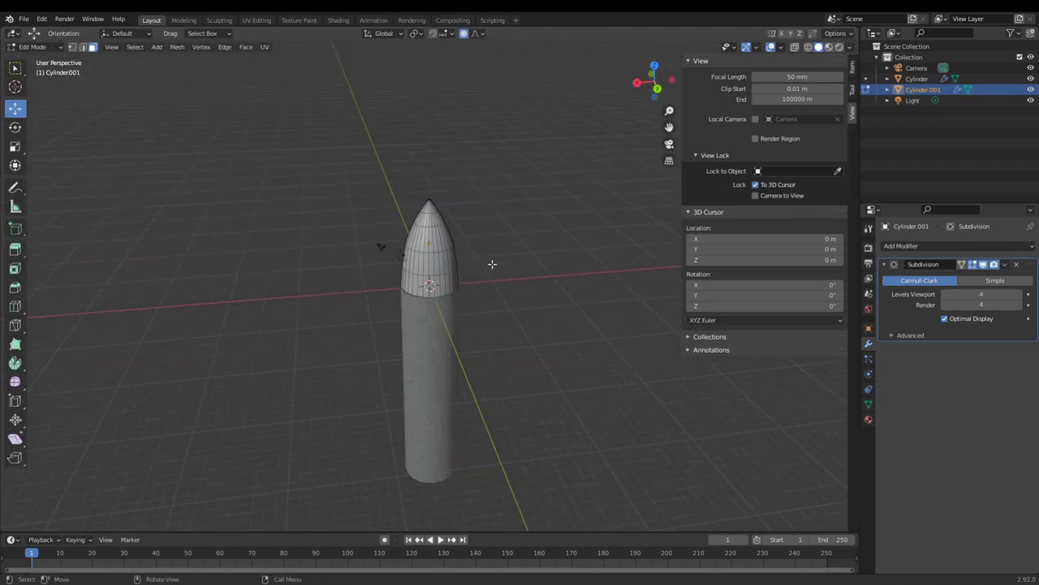
scroll(436, 233, up, 5)
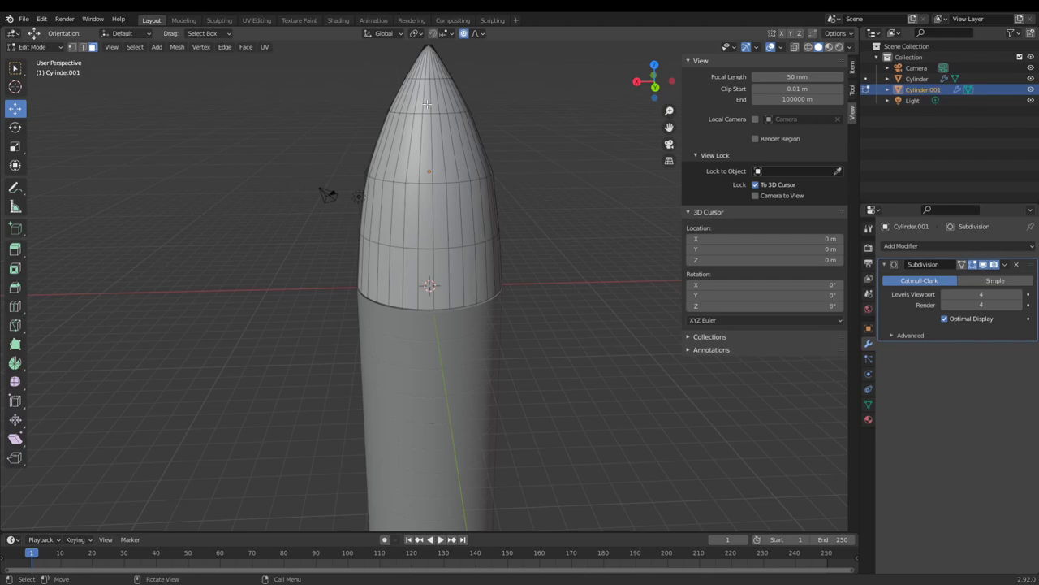
scroll(479, 219, down, 5)
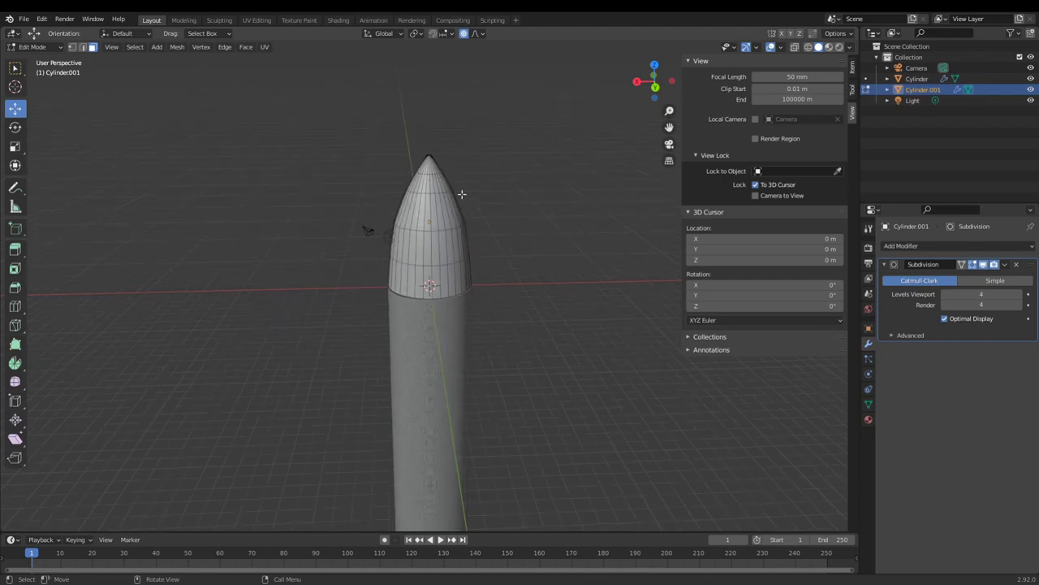
key(Tab)
scroll(467, 230, up, 7)
middle_drag(460, 168, 444, 203)
scroll(467, 244, down, 6)
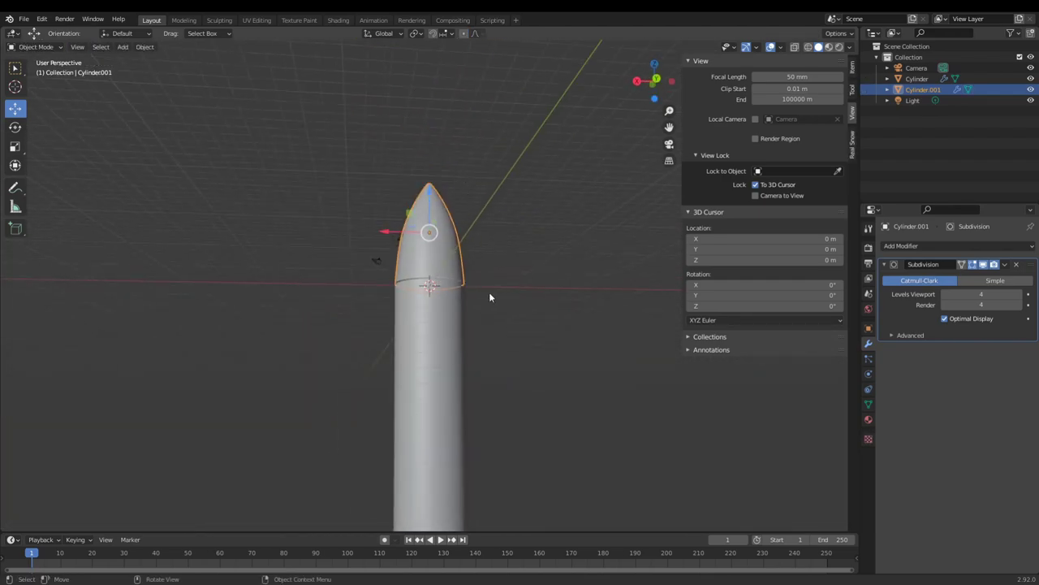
- Set the rocket body cylinder's Z location to -18.14 m
click(524, 323)
scroll(528, 329, down, 6)
scroll(446, 342, up, 5)
middle_drag(468, 323, 462, 267)
scroll(447, 342, up, 5)
click(461, 371)
scroll(421, 258, down, 5)
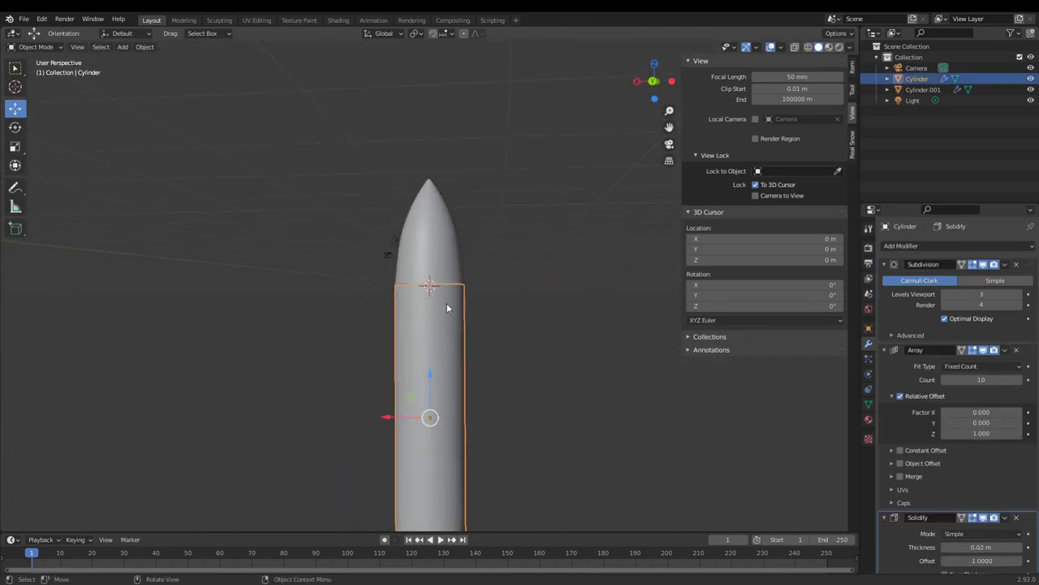
click(868, 328)
double_click(977, 300)
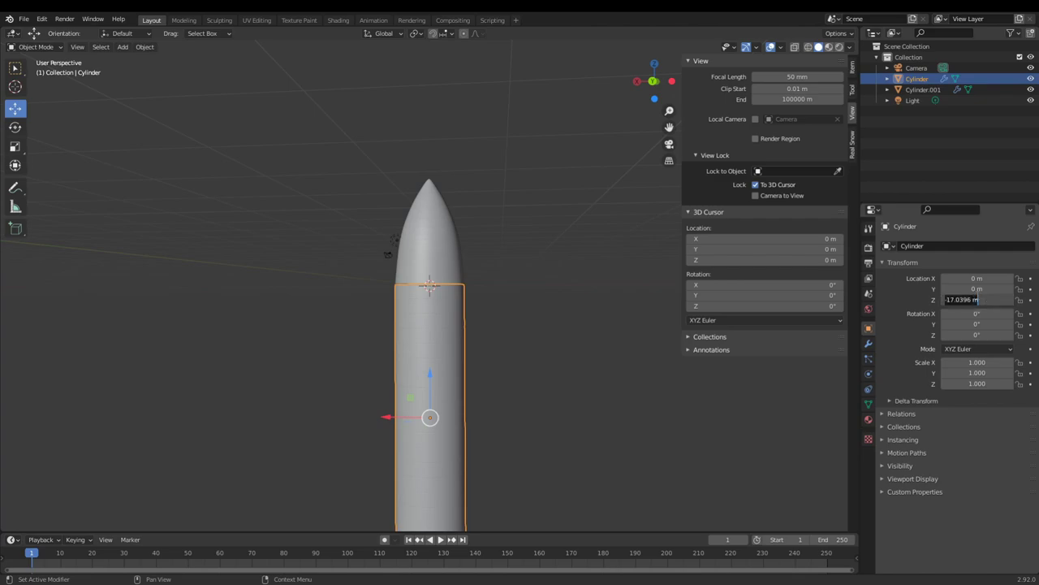
key(BackSpace)
text(-18.14)
key(Return)
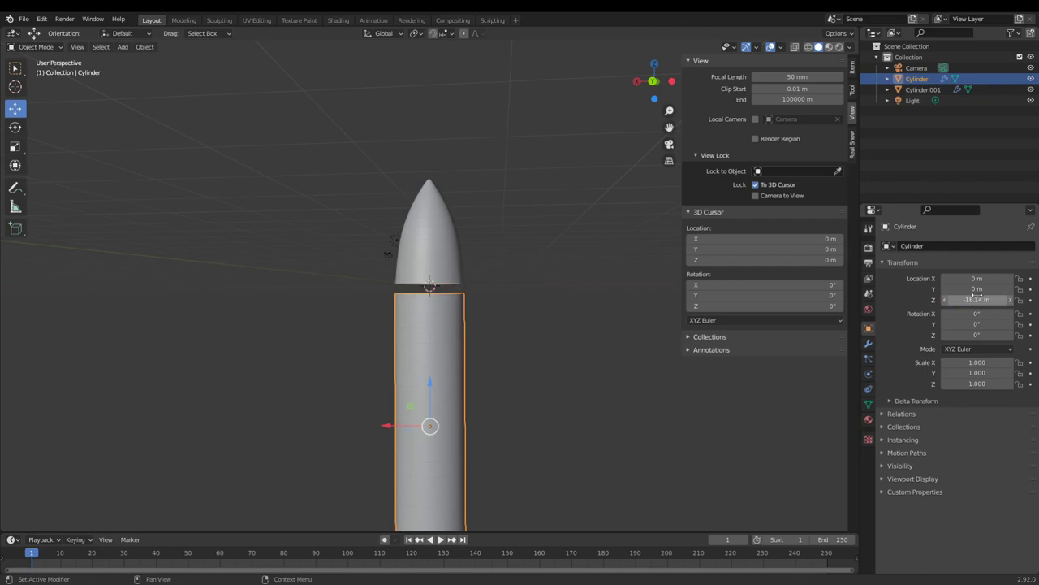
- Raise the rocket body cylinder by 1.814 m to a Z location of -16.326 m
middle_drag(515, 342, 508, 365)
scroll(507, 363, up, 5)
scroll(508, 365, down, 5)
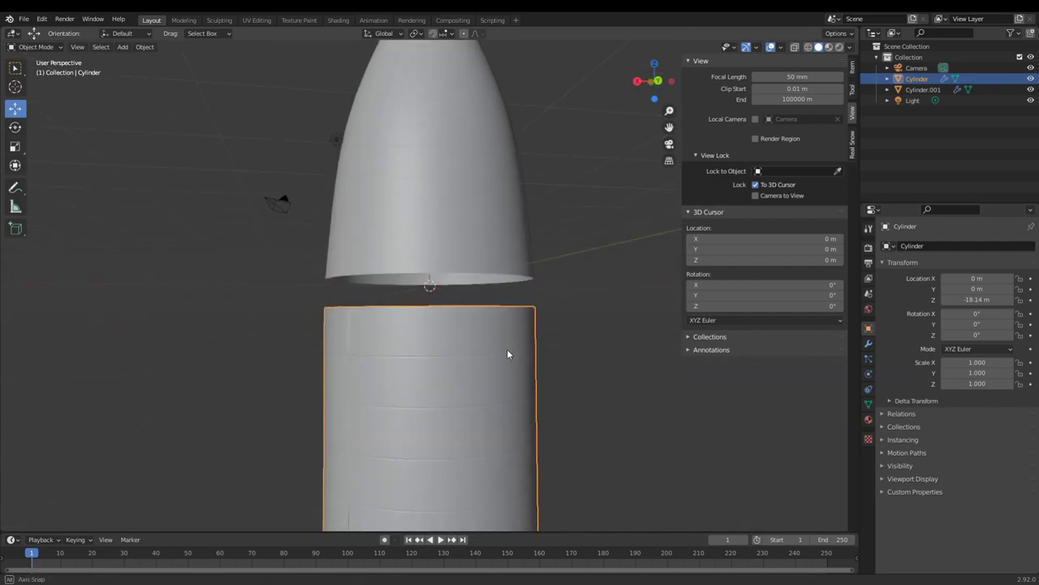
click(974, 300)
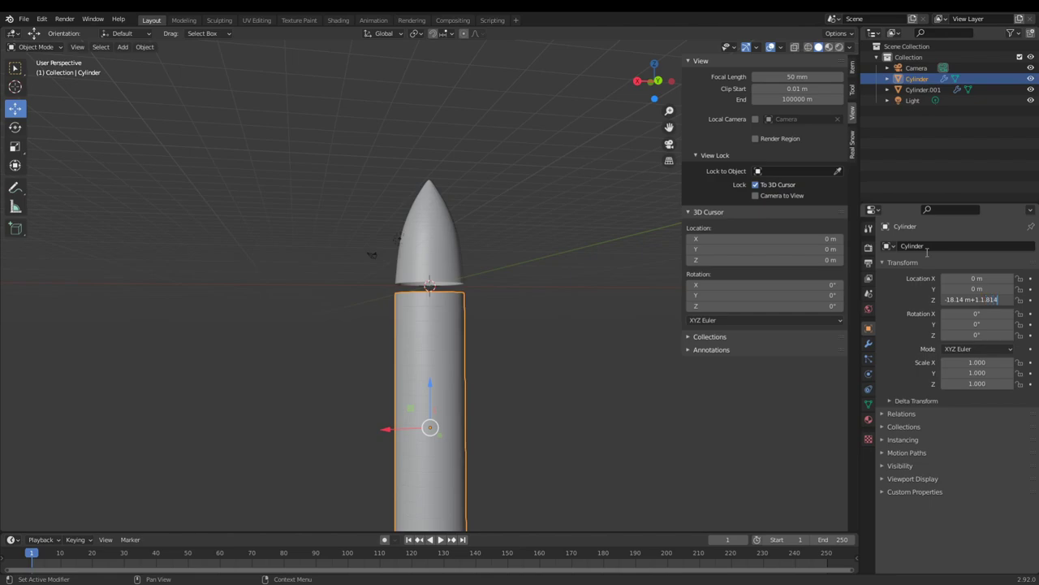
key(Return)
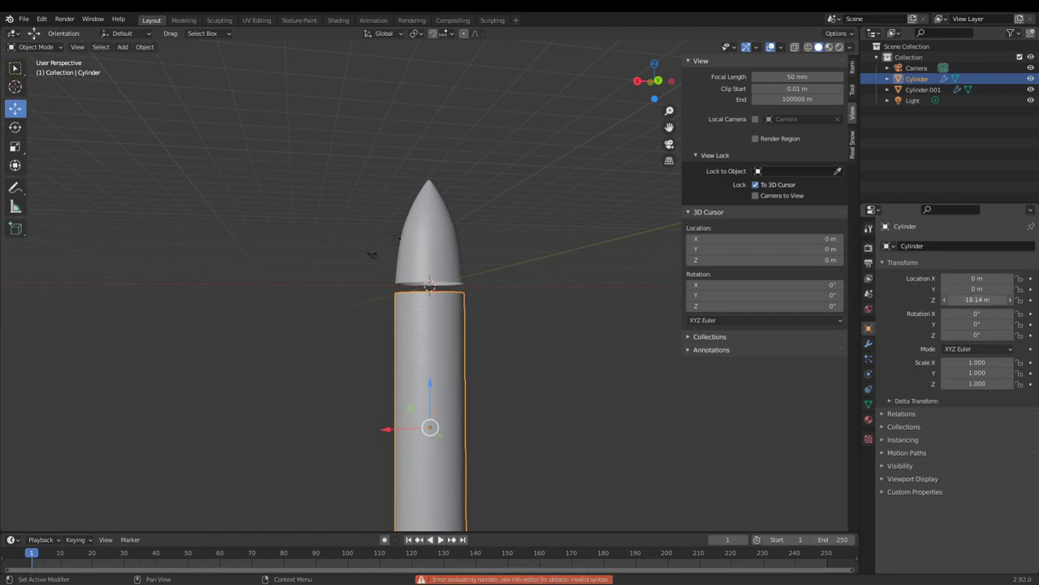
click(979, 299)
click(979, 297)
key(Return)
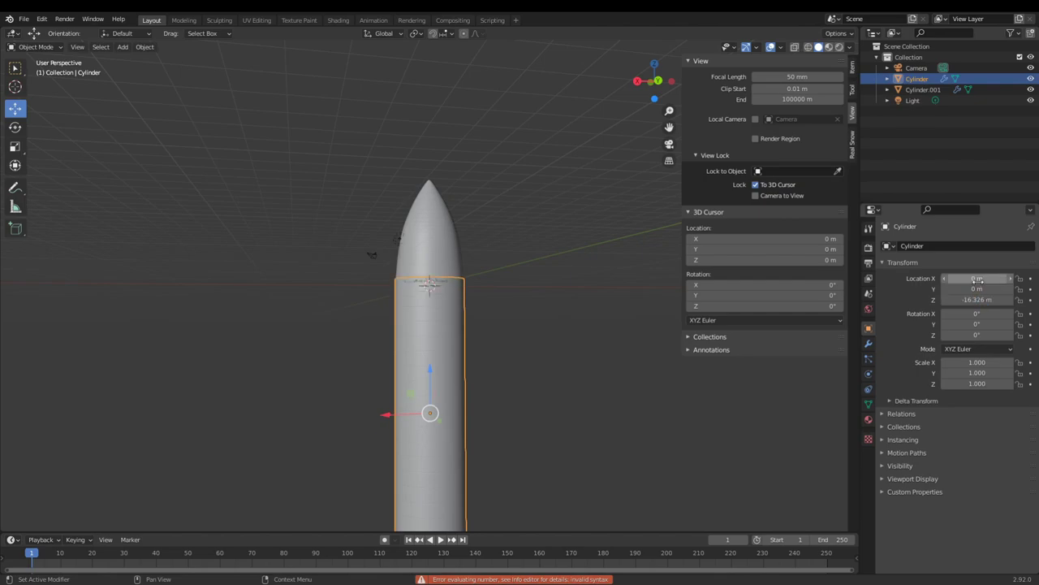
- Raise the nose cone onto the top of the body and set its Z location to 7.56 m
scroll(496, 285, up, 7)
middle_drag(497, 286, 520, 300)
scroll(434, 210, down, 3)
click(435, 211)
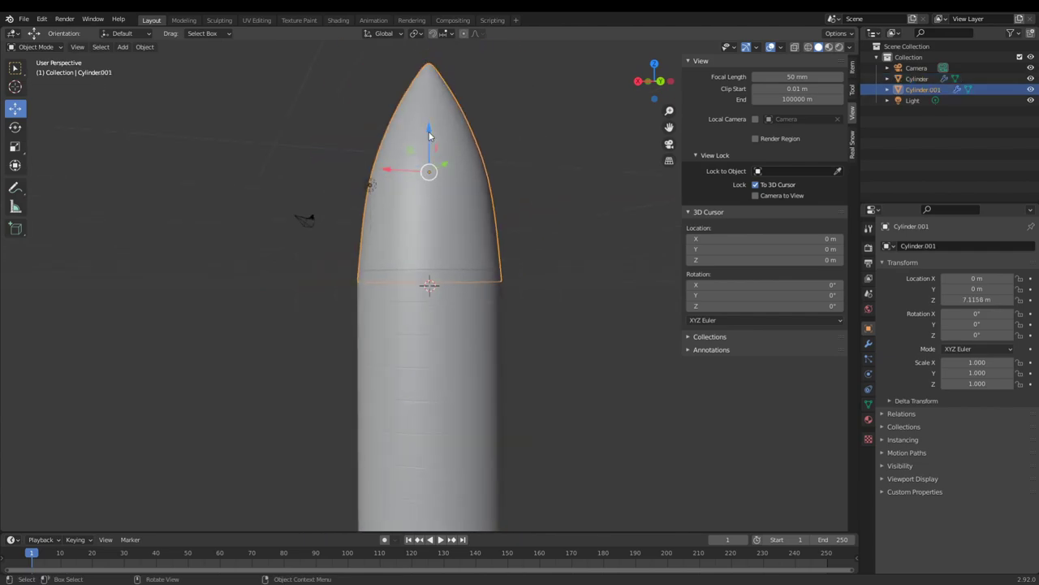
drag(431, 135, 457, 131)
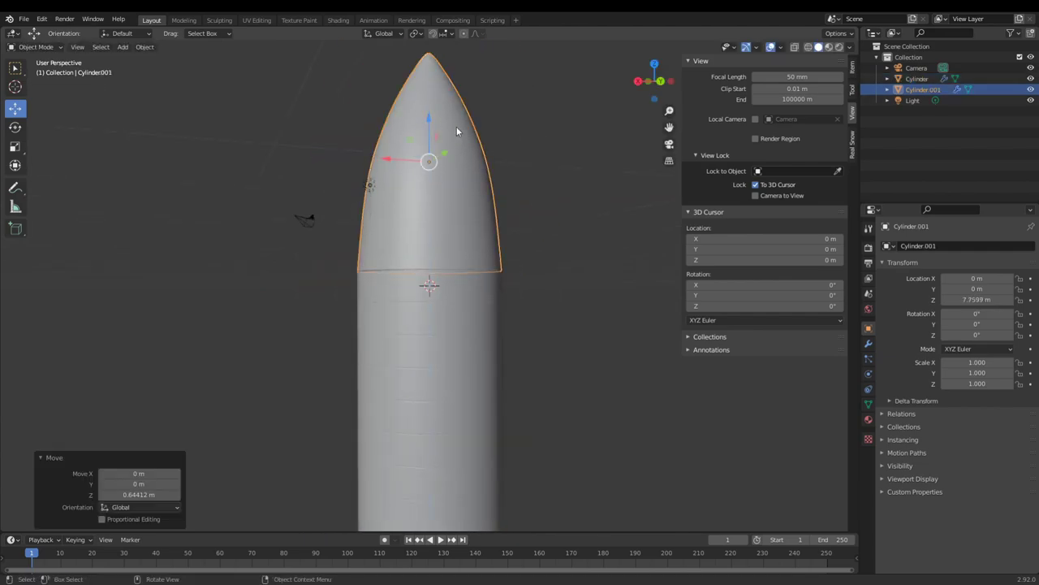
double_click(983, 299)
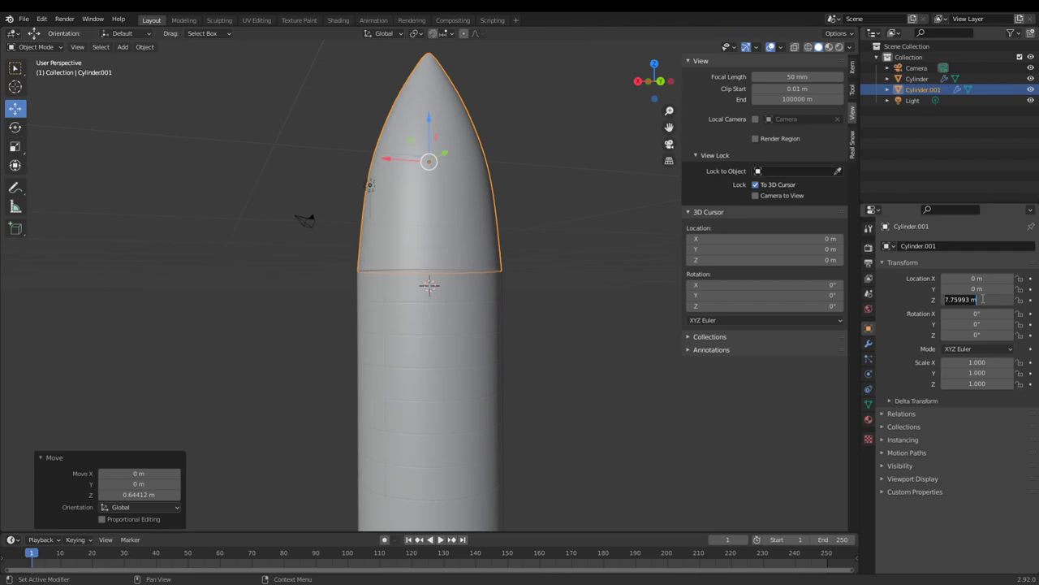
text(7.56)
key(Return)
- Move the nose cone's bottom edge loop slightly up along Z to line up with the body's top rim
scroll(572, 291, up, 7)
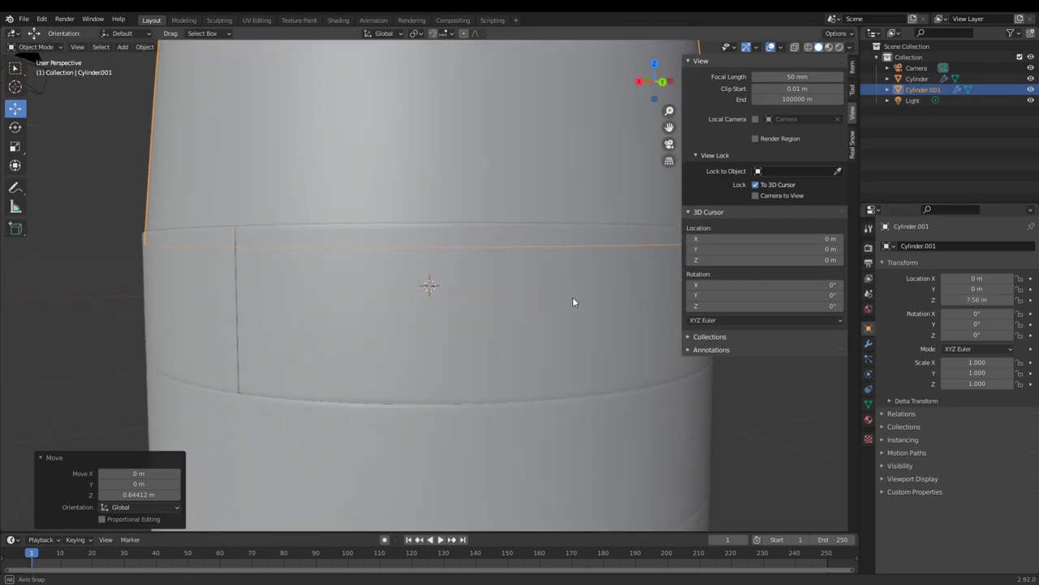
key(Tab)
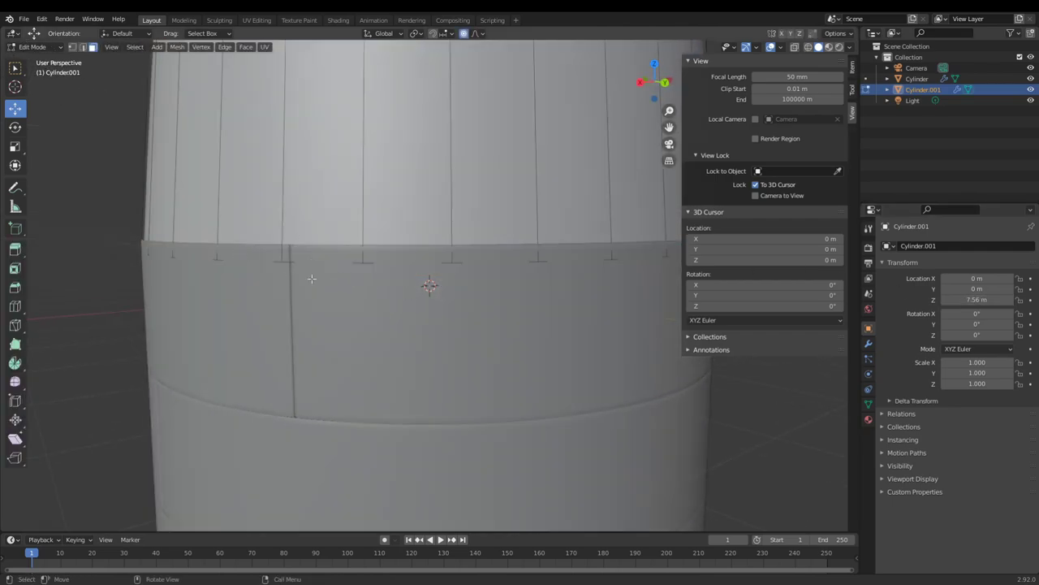
key(2)
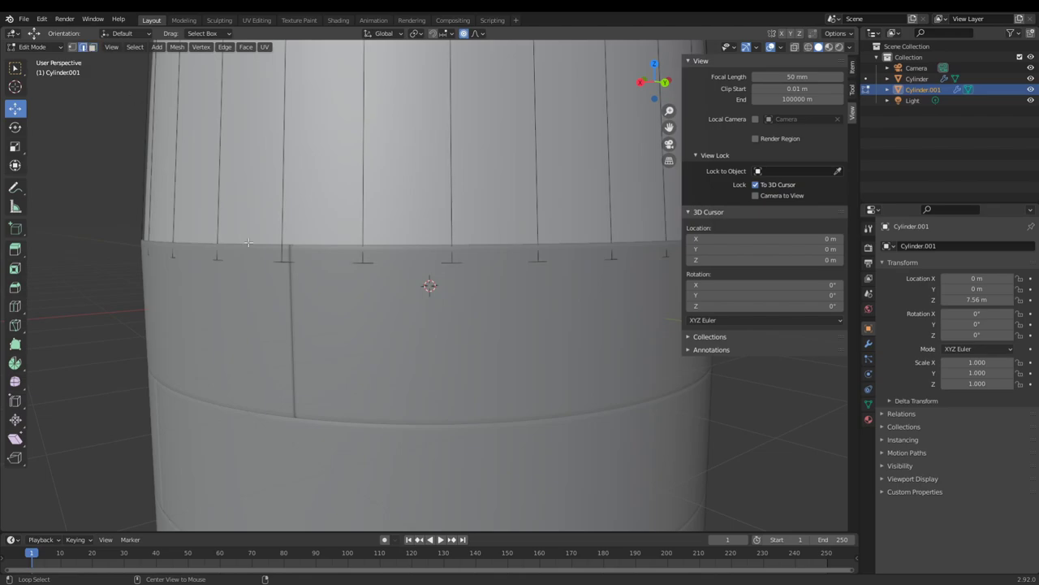
alt+click(318, 260)
drag(423, 197, 435, 195)
key(Tab)
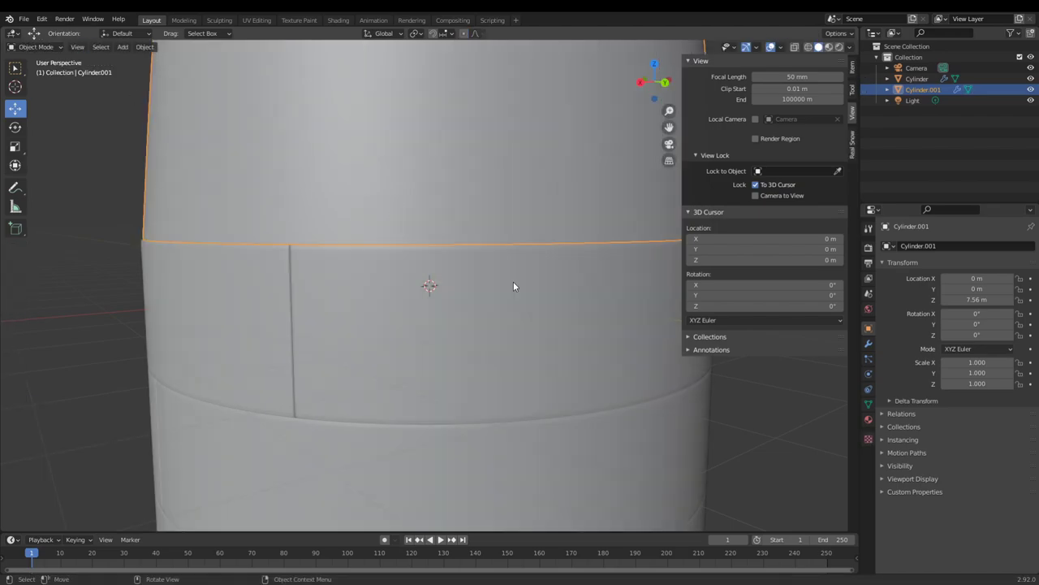
- Scale up the nose cone's first edge loop above its base slightly to round out the profile
scroll(514, 281, down, 8)
click(533, 289)
scroll(545, 298, down, 8)
middle_drag(548, 300, 490, 276)
scroll(490, 276, up, 5)
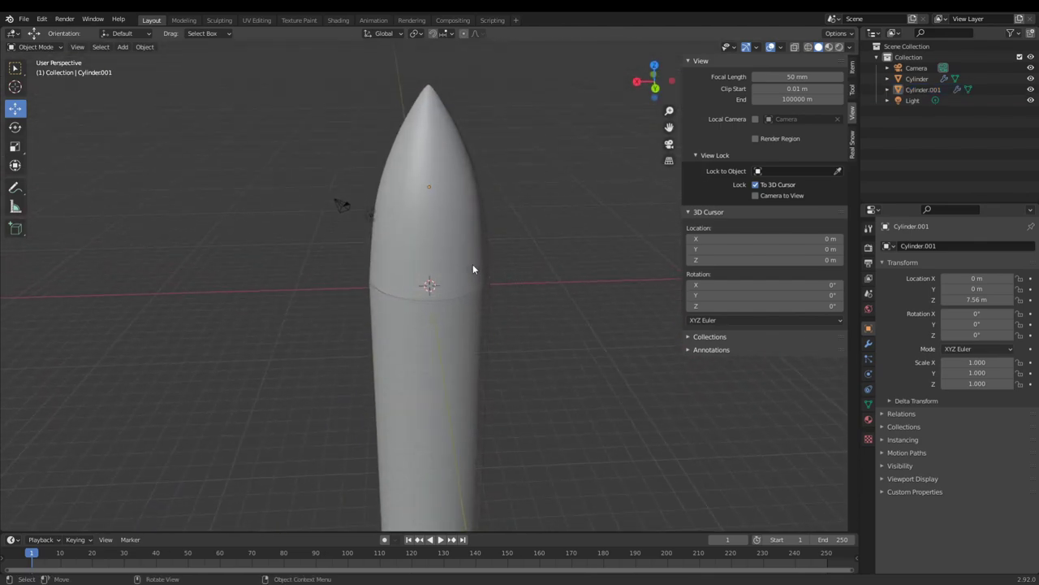
click(473, 266)
scroll(500, 272, up, 5)
key(Tab)
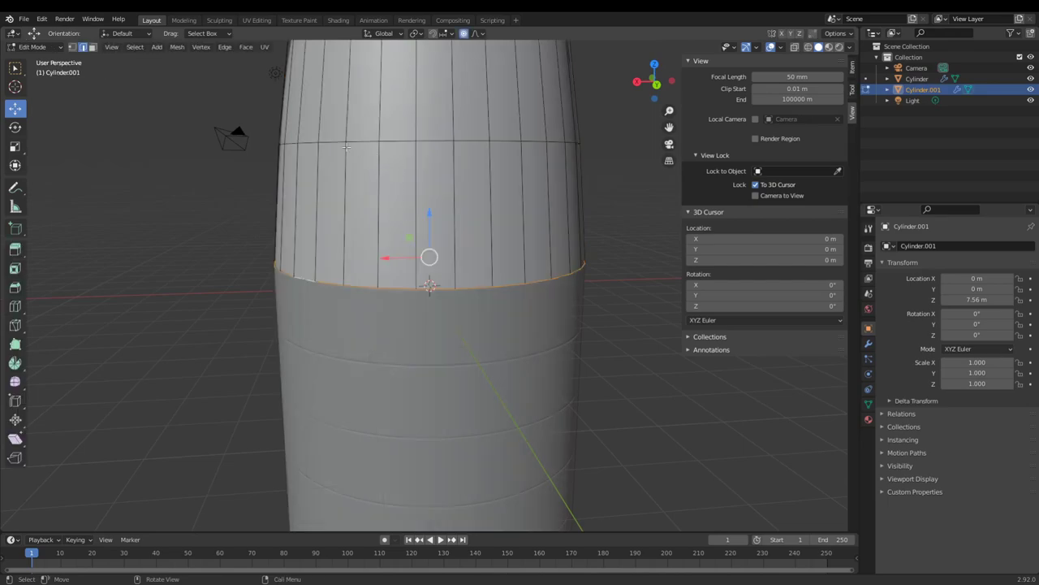
alt+click(332, 145)
scroll(613, 160, down, 2)
key(s)
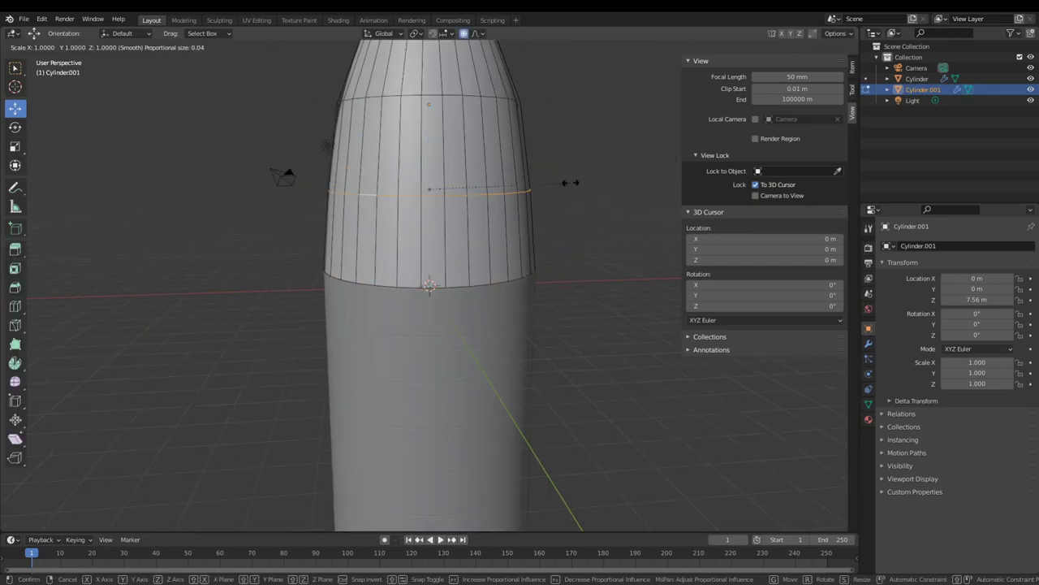
click(575, 180)
- Scale the nose cone's second edge loop above the base by 1.030 and return to Object Mode with nothing selected
alt+click(391, 100)
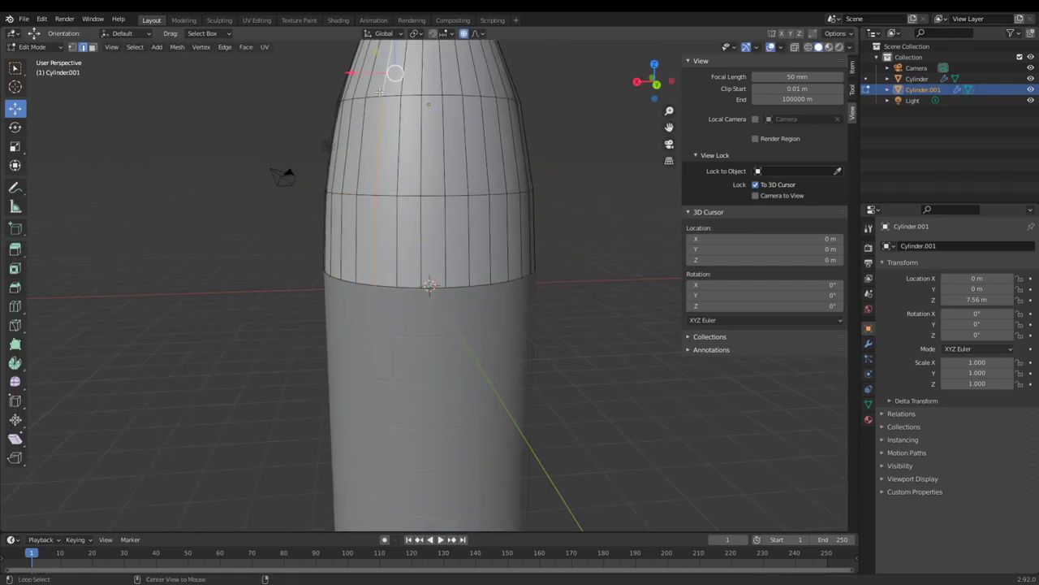
key(s)
click(615, 107)
scroll(511, 155, down, 4)
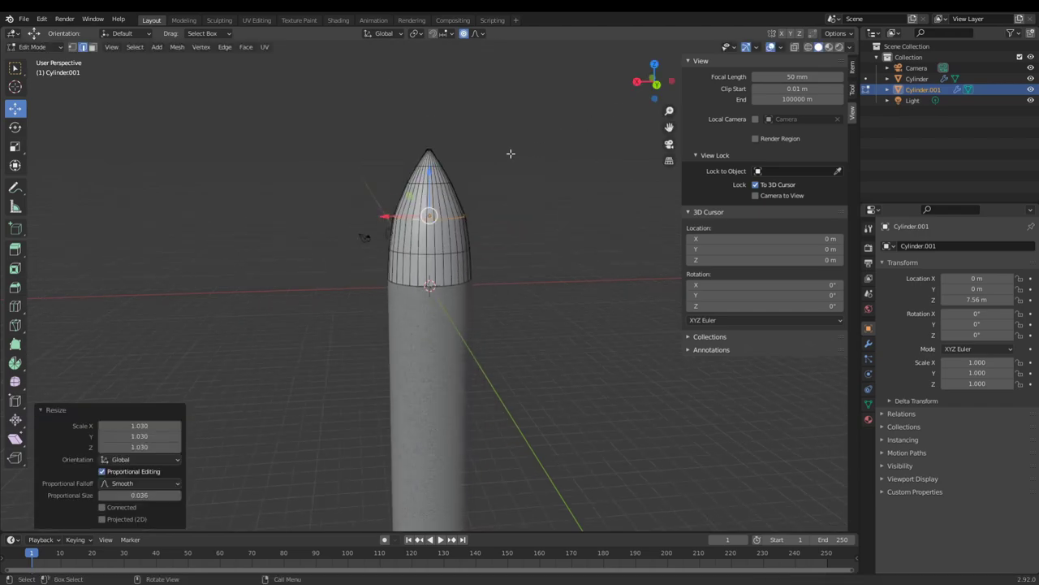
key(Tab)
click(503, 233)
scroll(529, 290, down, 5)
middle_drag(528, 290, 501, 294)
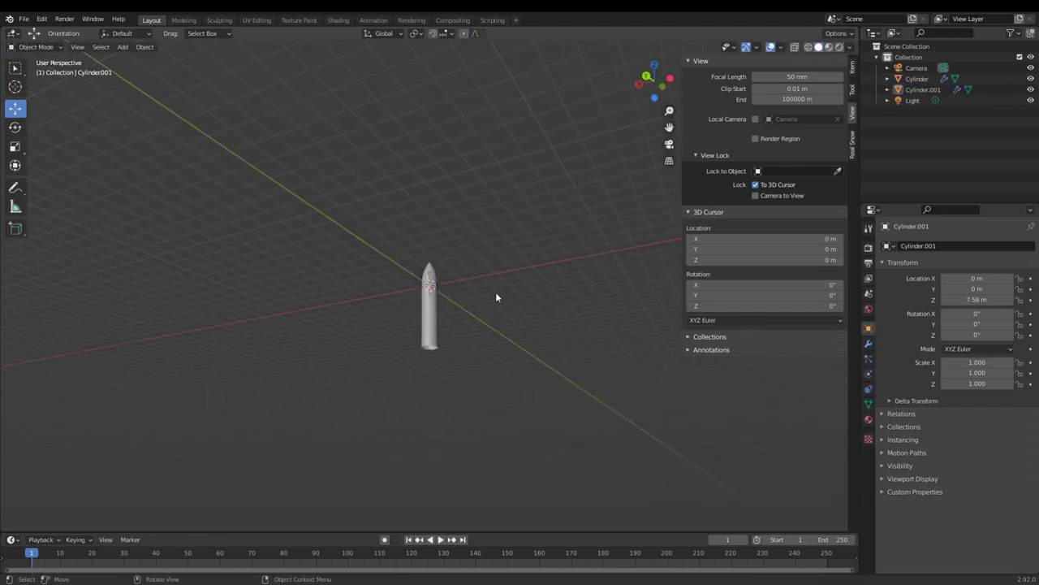
- Inspect the assembled rocket from all around, checking the seam between nose cone and body and the body's bottom end
scroll(494, 296, up, 10)
middle_drag(551, 354, 575, 335)
scroll(575, 335, down, 6)
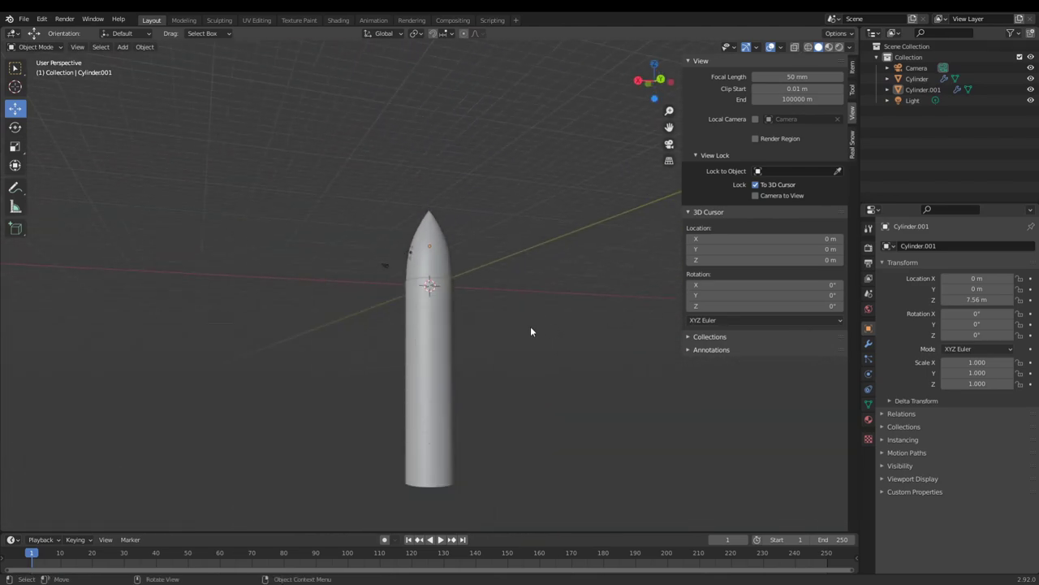
middle_drag(439, 330, 489, 301)
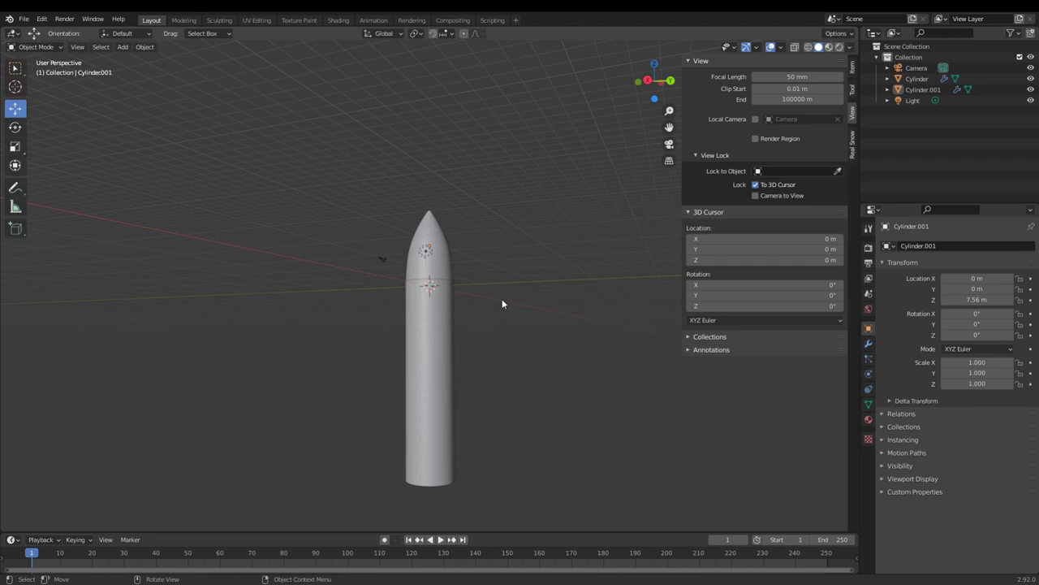
middle_drag(487, 301, 406, 311)
scroll(461, 297, up, 3)
key(shift+a)
mouse_move(343, 307)
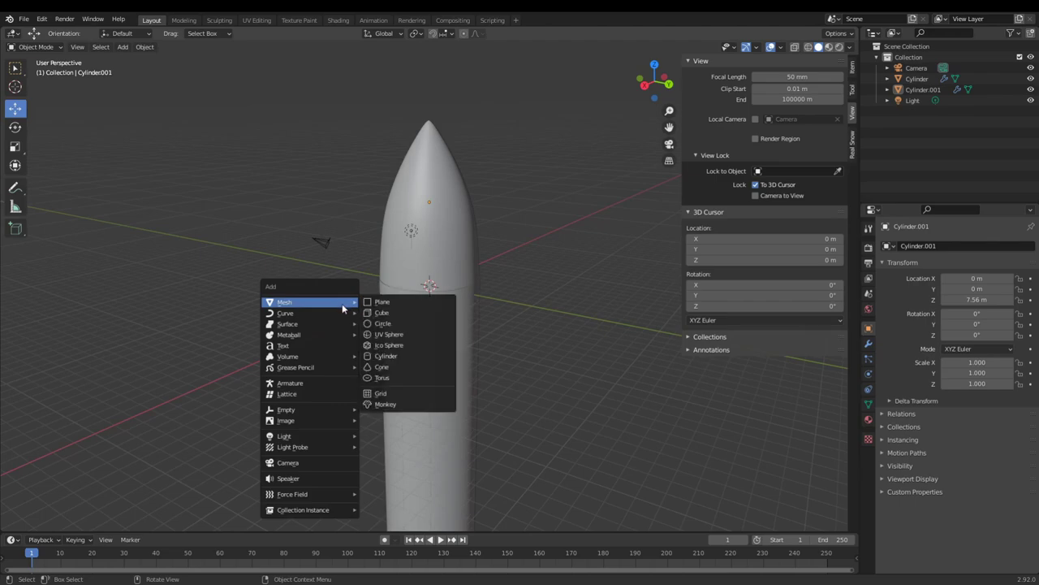
scroll(488, 317, down, 5)
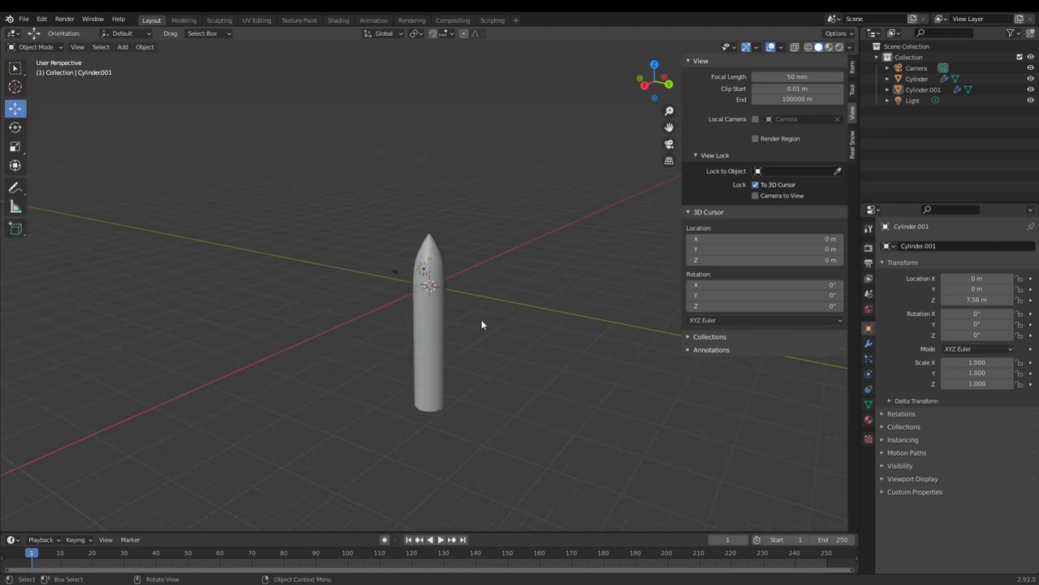
middle_drag(481, 324, 593, 309)
scroll(486, 308, up, 3)
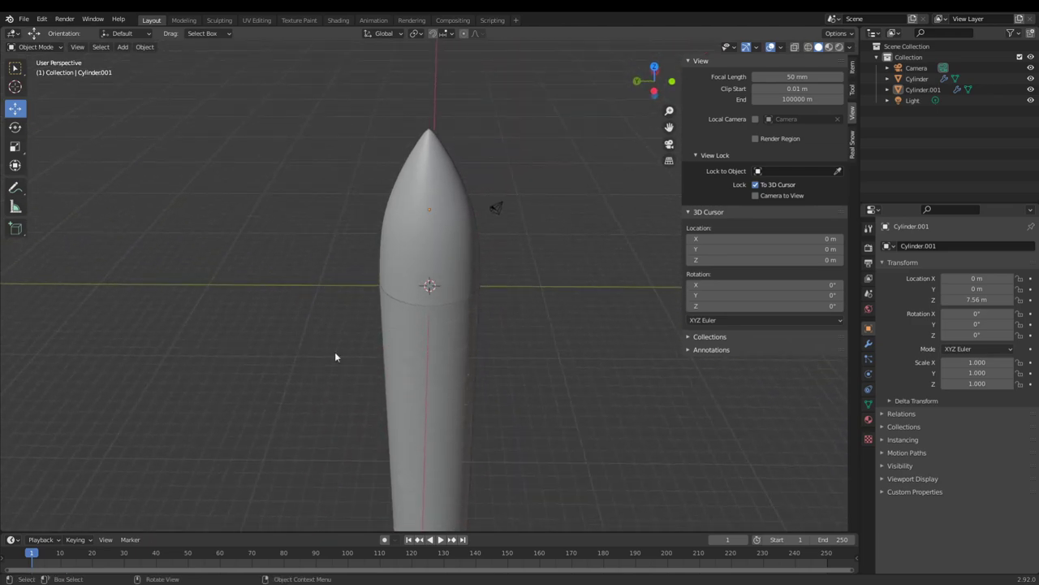
middle_drag(336, 355, 367, 345)
middle_drag(480, 364, 598, 317)
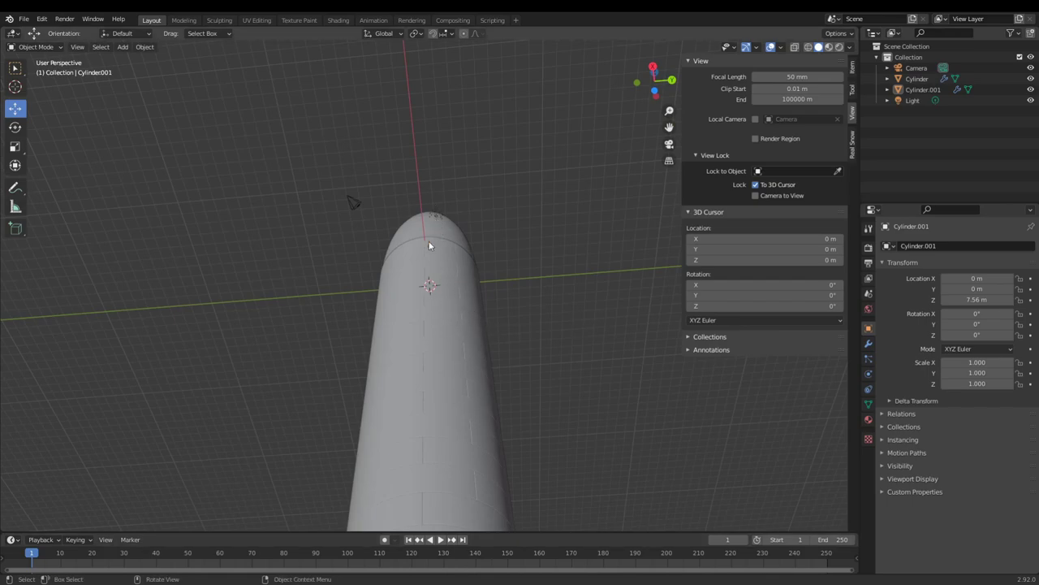
scroll(452, 349, down, 4)
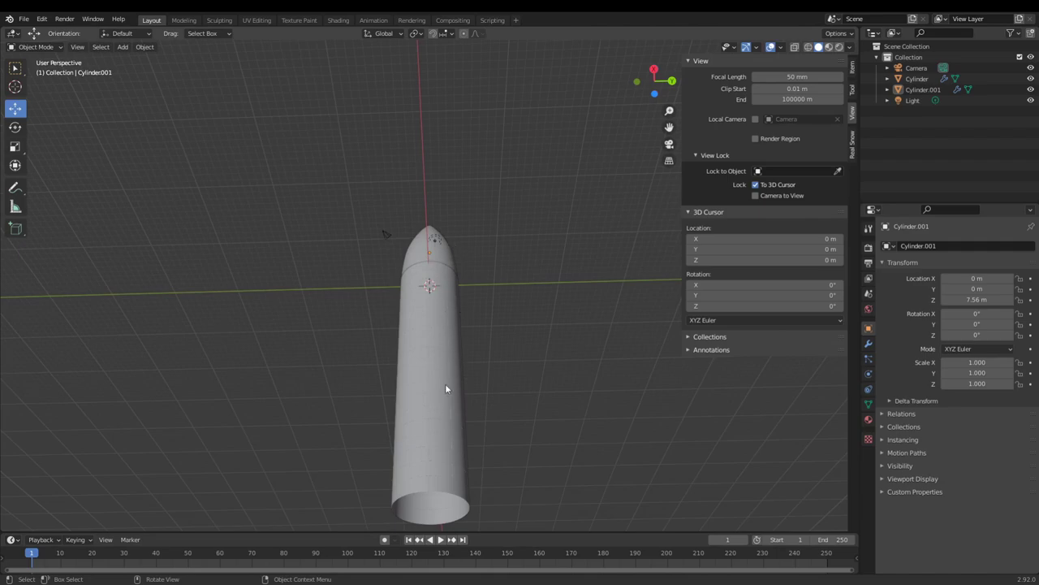
middle_drag(430, 286, 436, 319)
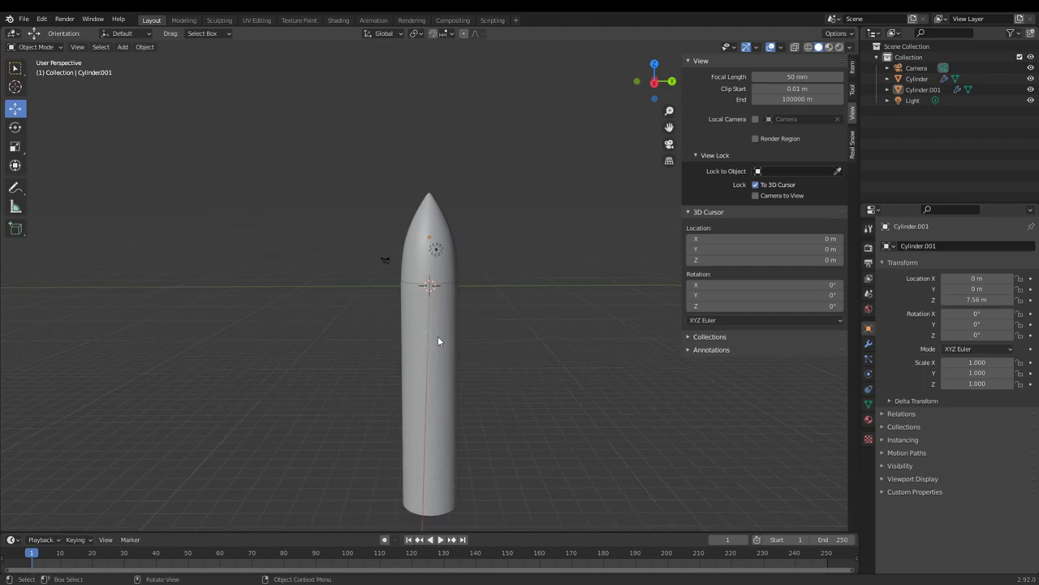
middle_drag(506, 316, 405, 311)
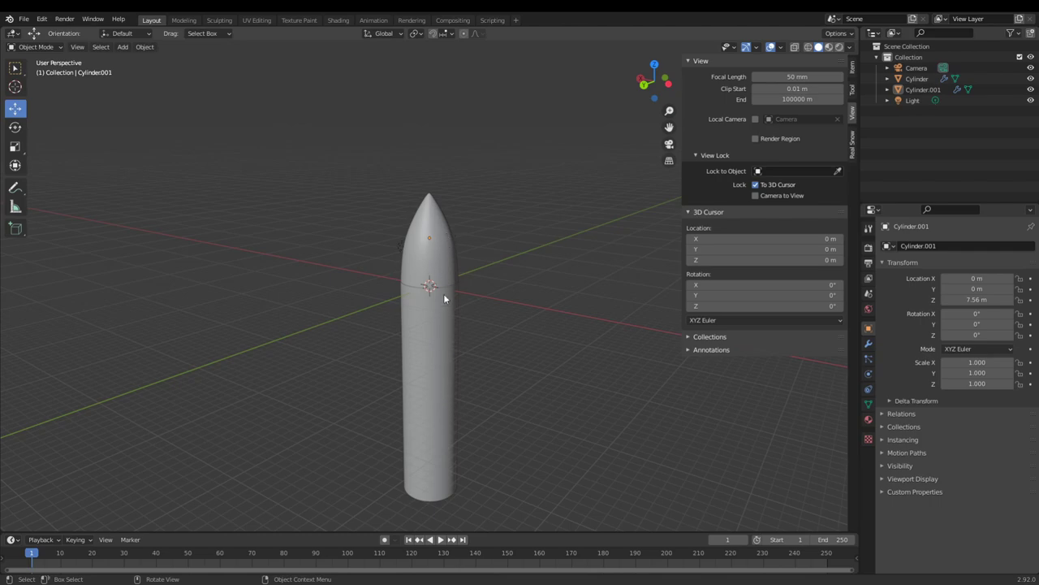
middle_drag(434, 362, 432, 256)
scroll(458, 303, up, 5)
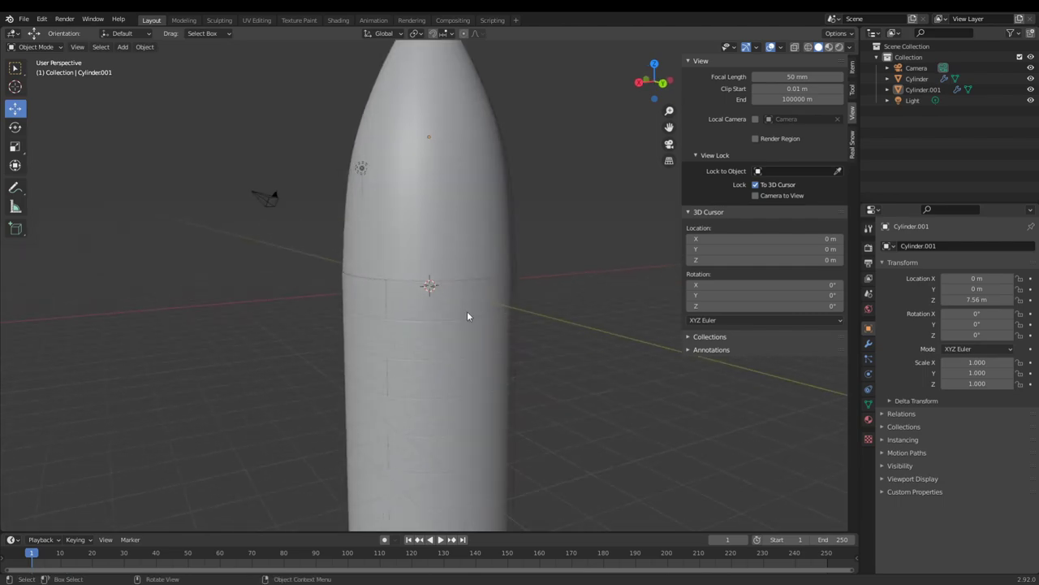
- Add a cube and place it against the nose cone's side at Y 3.9374 m and Z 2.6474 m
middle_drag(467, 311, 497, 331)
key(shift+a)
mouse_move(415, 309)
click(461, 319)
drag(471, 297, 538, 197)
click(539, 306)
scroll(528, 306, up, 2)
middle_drag(538, 198, 447, 283)
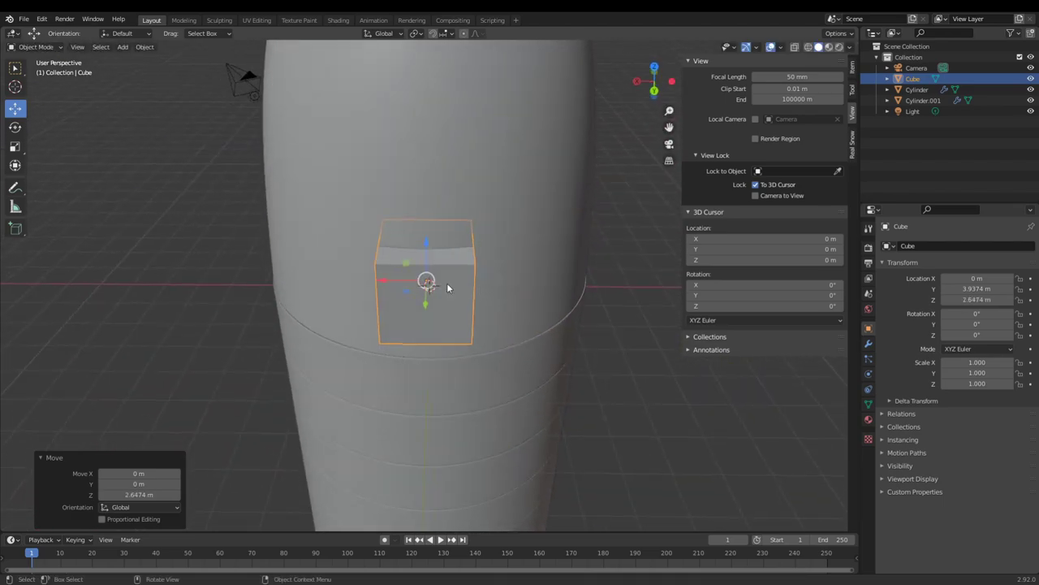
- Enter Edit Mode on the cube and narrow its mesh by scaling it by 0.300 along X
scroll(451, 284, up, 4)
scroll(455, 287, down, 3)
key(Tab)
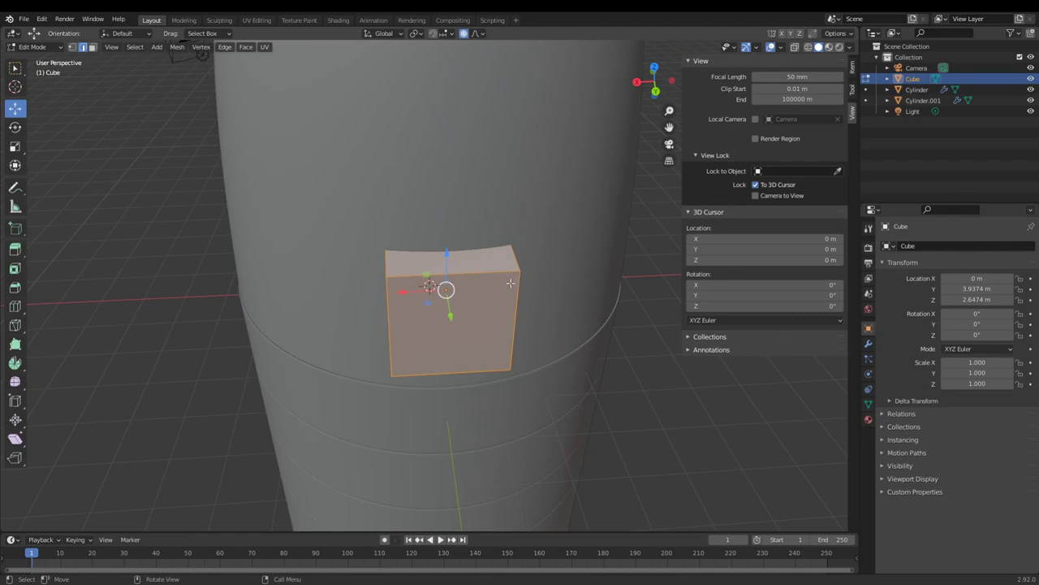
middle_drag(511, 283, 509, 306)
middle_drag(560, 342, 574, 308)
key(s)
key(x)
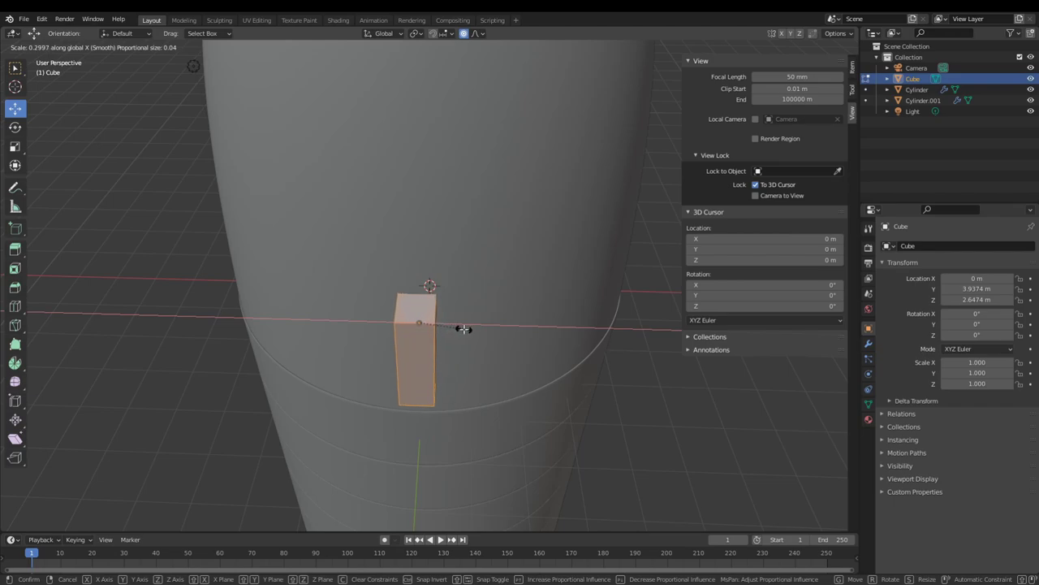
click(465, 329)
middle_drag(476, 355, 508, 353)
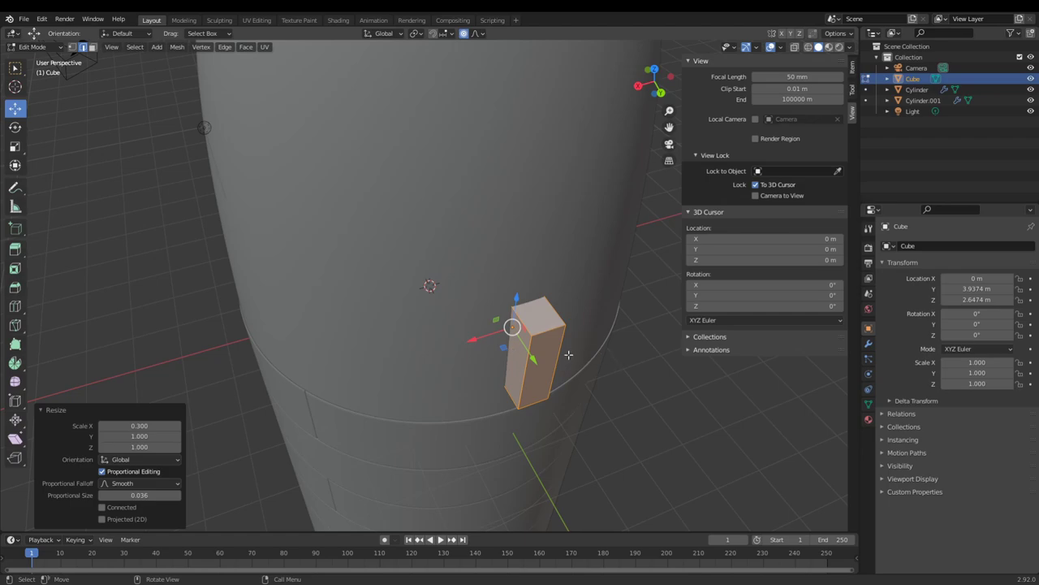
- Widen the narrowed block slightly by scaling it by 1.057 along X
middle_drag(577, 367, 547, 351)
key(s)
key(x)
click(510, 325)
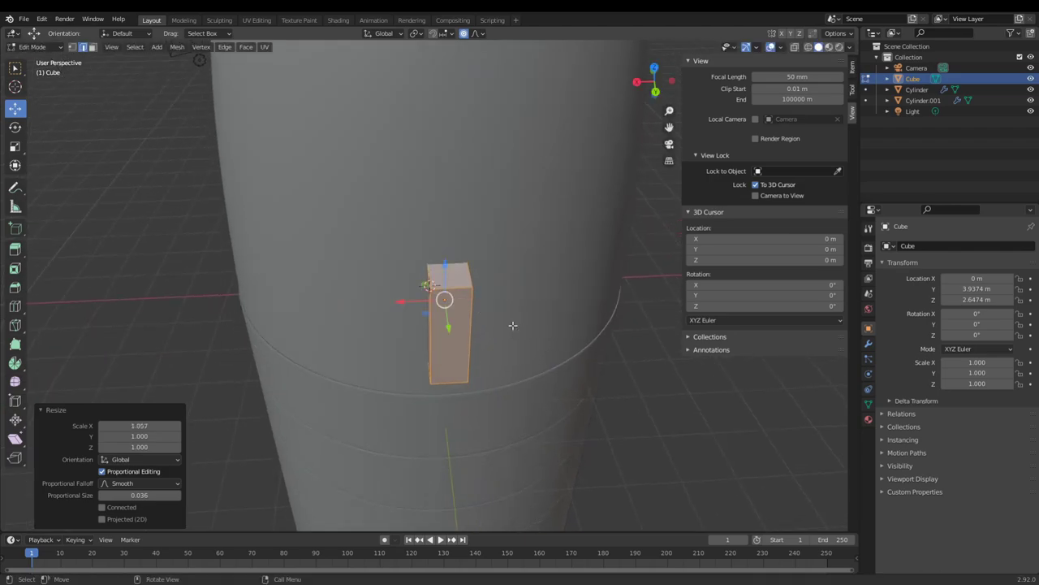
- Stretch the block by a factor of about 1.97 along Z and raise it 2.8569 m along Z
scroll(424, 330, down, 5)
scroll(424, 331, up, 5)
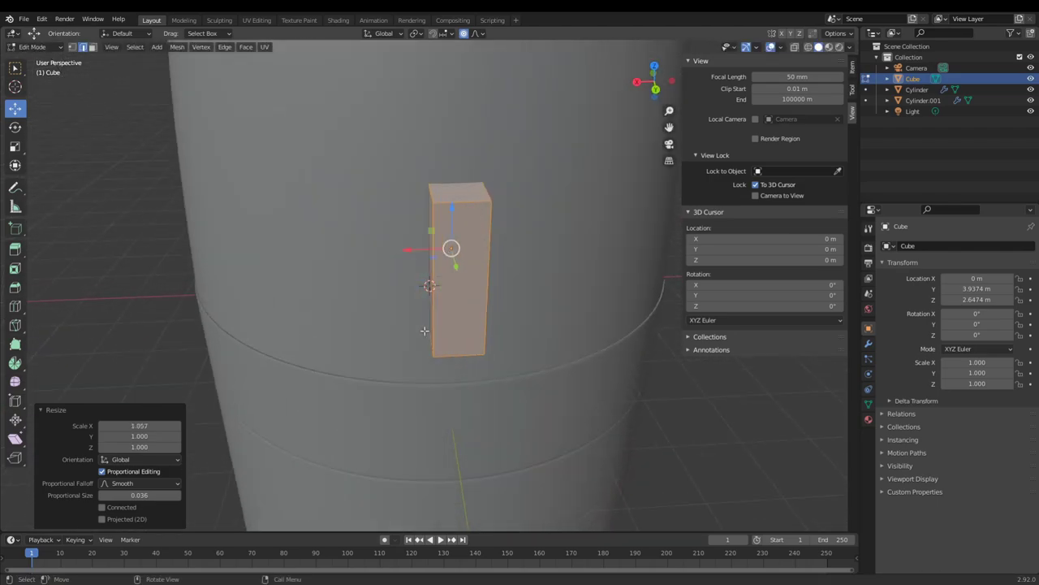
middle_drag(424, 330, 603, 334)
scroll(603, 334, down, 5)
scroll(491, 310, up, 6)
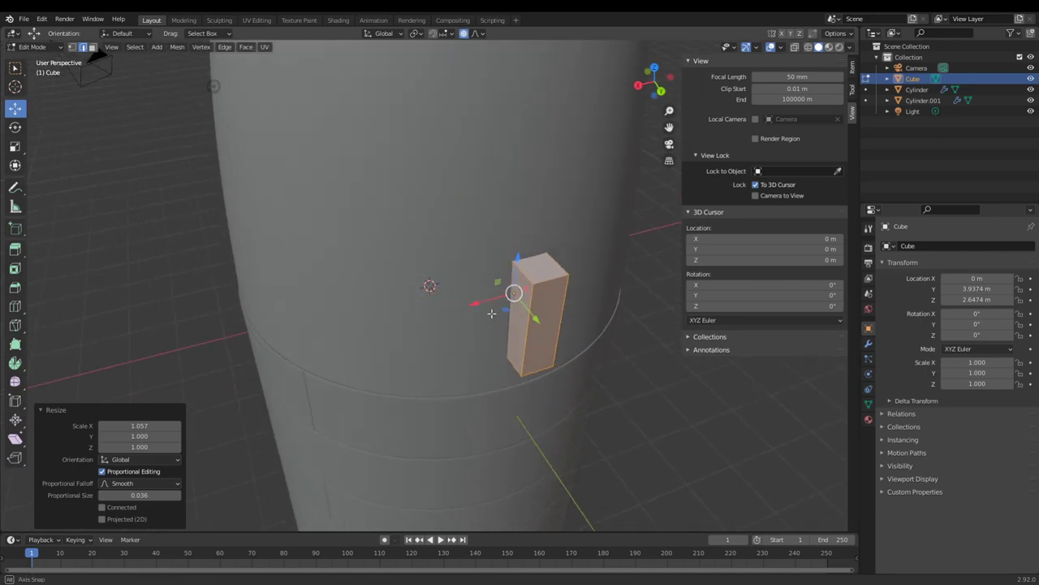
middle_drag(490, 310, 553, 282)
scroll(492, 289, down, 5)
key(s)
key(z)
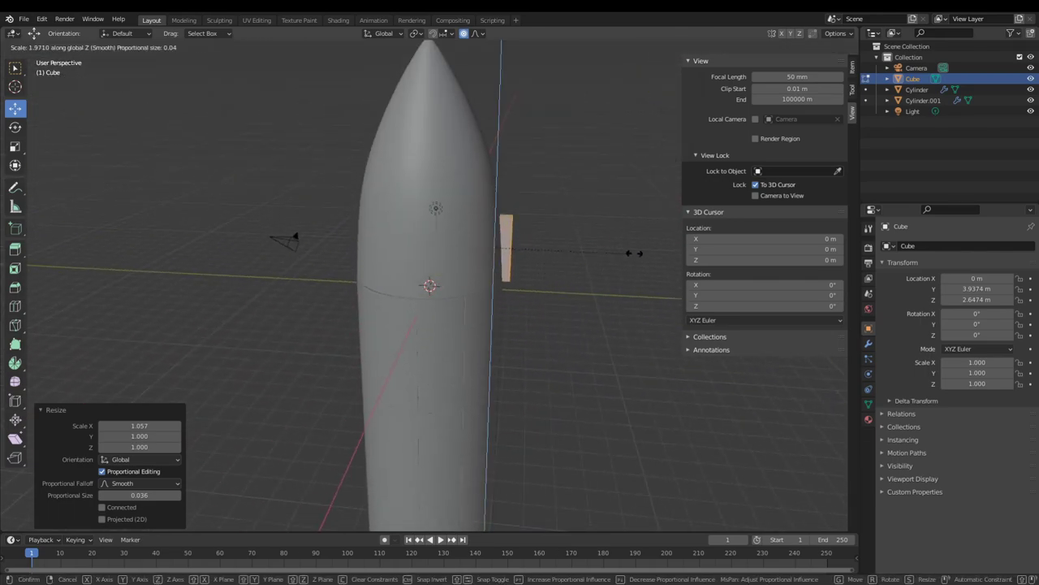
click(631, 255)
drag(494, 205, 494, 149)
- Rotate the block 10° about the global X axis to follow the nose cone's slope
mouse_move(563, 269)
middle_down()
mouse_move(536, 268)
mouse_move(547, 268)
middle_up()
key(r)
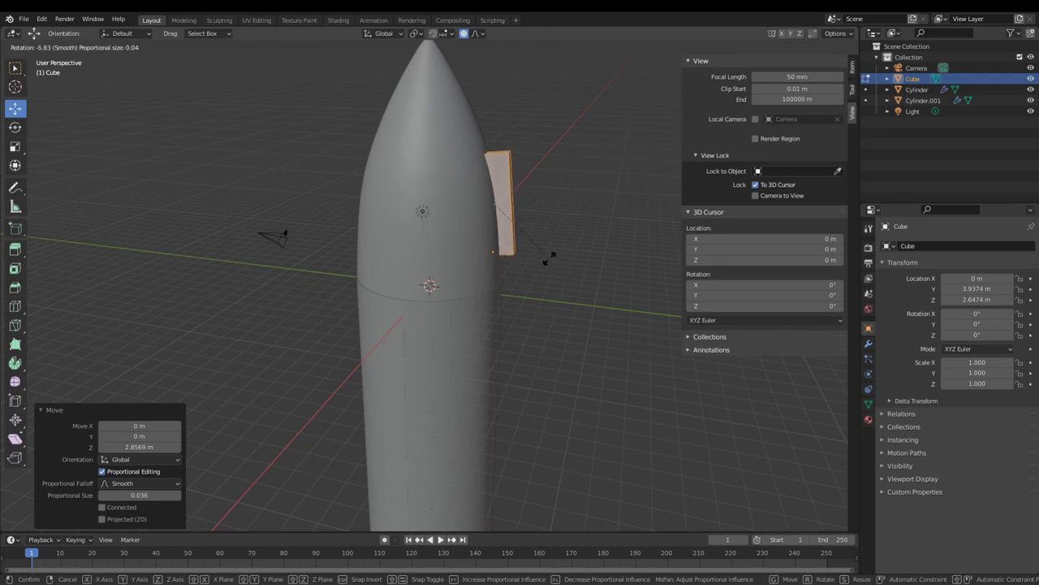
key(x)
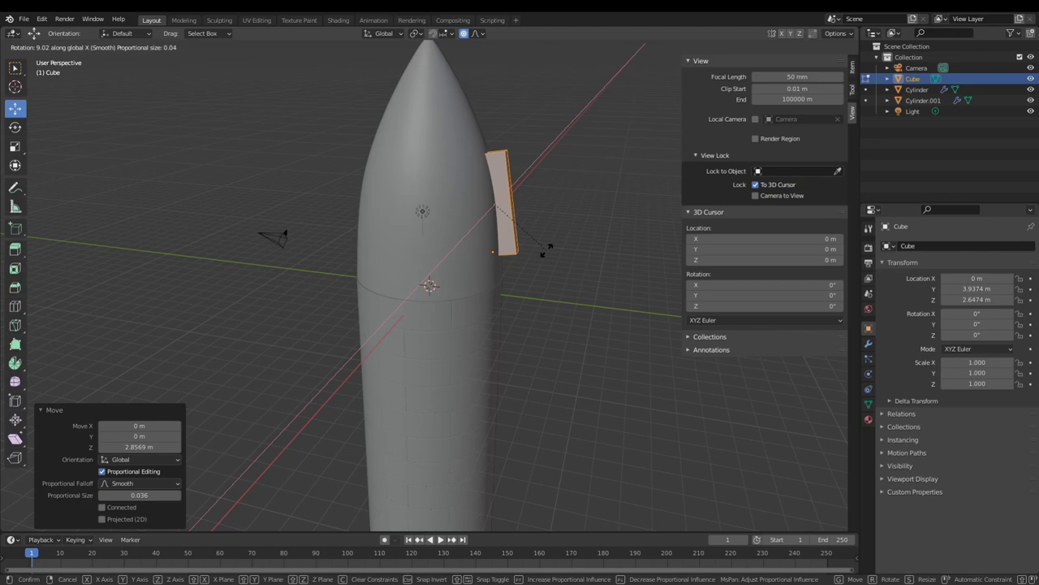
text(10)
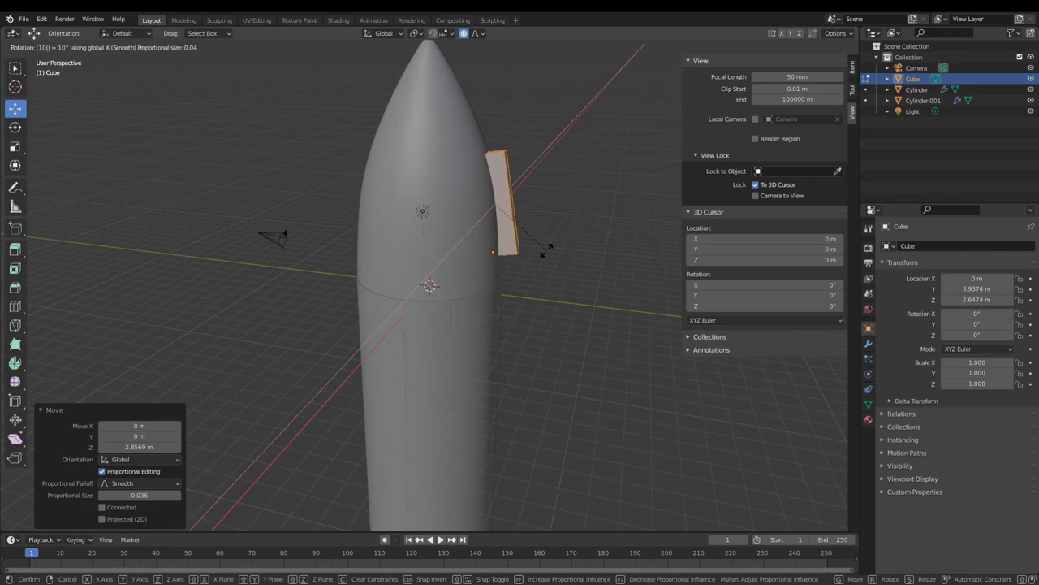
key(Return)
scroll(547, 250, down, 3)
middle_drag(524, 255, 393, 273)
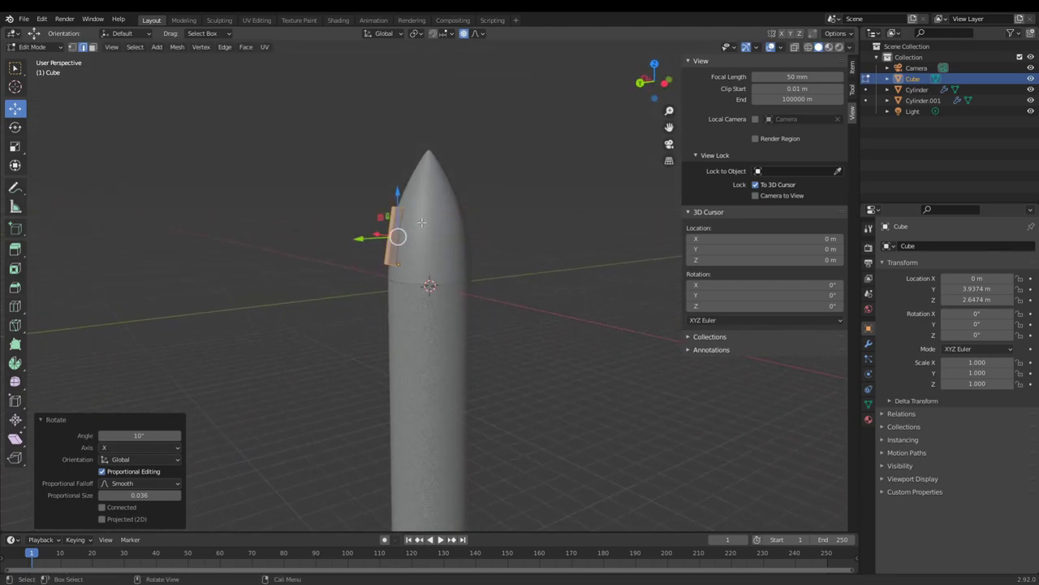
- Add one horizontal loop cut around the block and slide it close to the top end with factor -0.894
middle_drag(421, 222, 536, 251)
scroll(506, 297, up, 6)
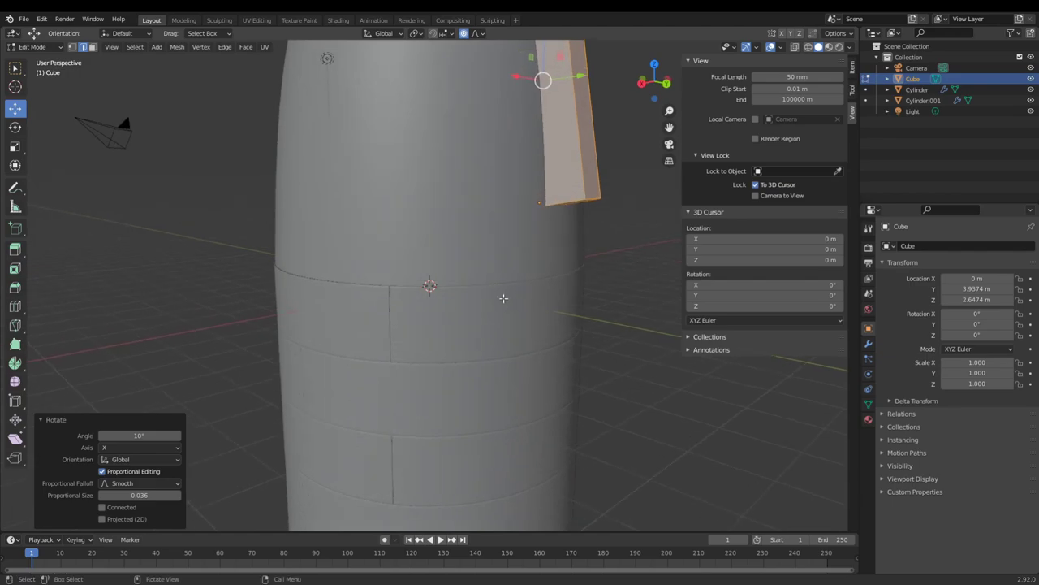
middle_drag(503, 298, 573, 242)
scroll(548, 265, down, 4)
scroll(505, 275, up, 4)
scroll(525, 293, down, 2)
scroll(573, 242, down, 2)
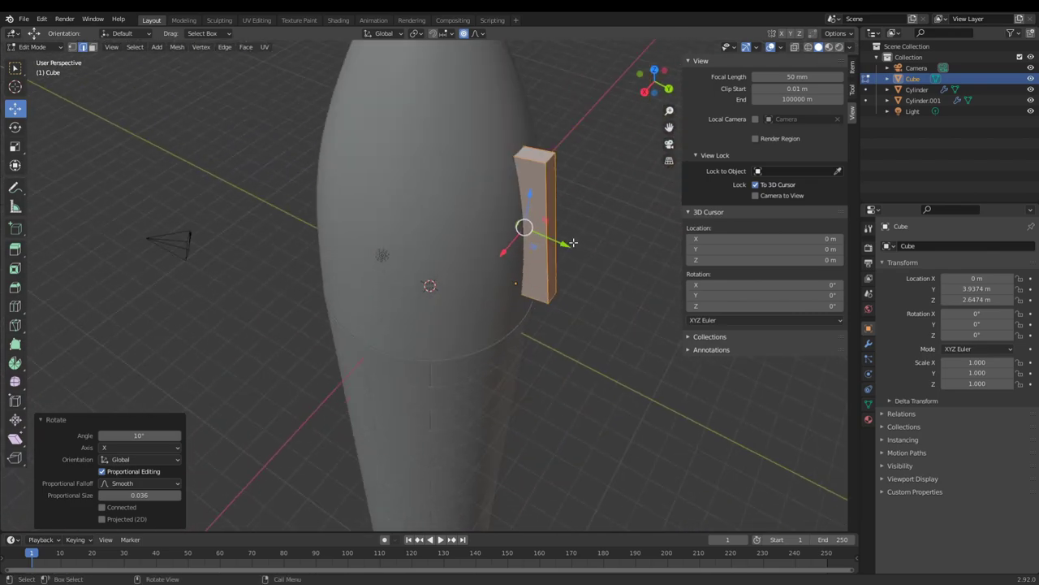
key(ctrl+r)
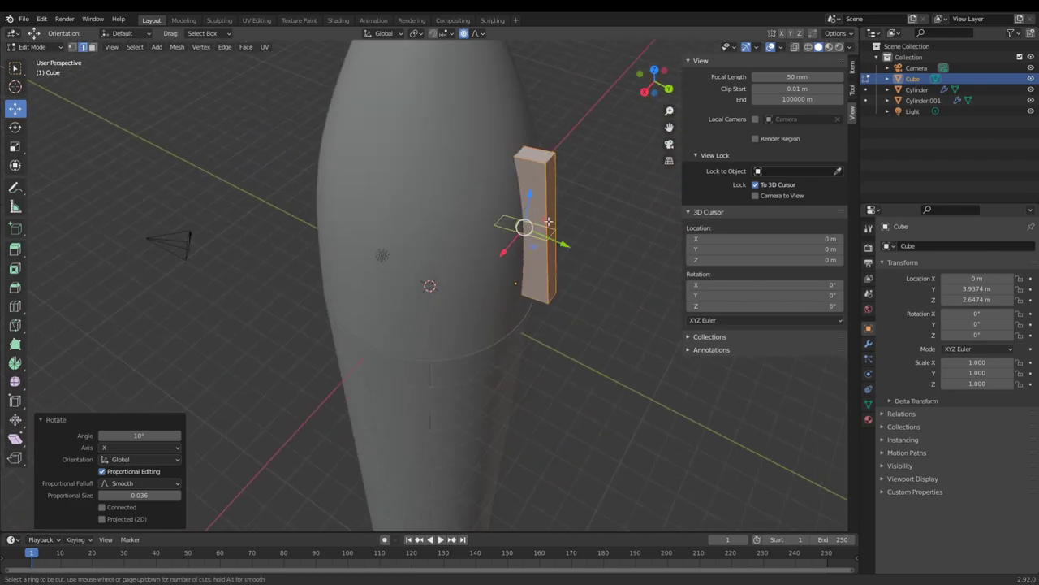
click(552, 213)
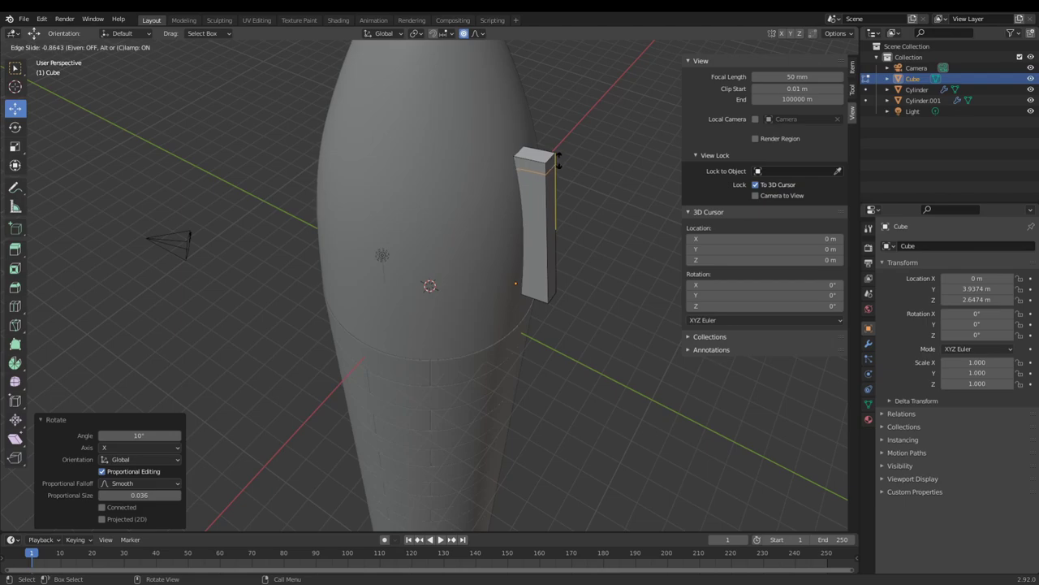
click(563, 159)
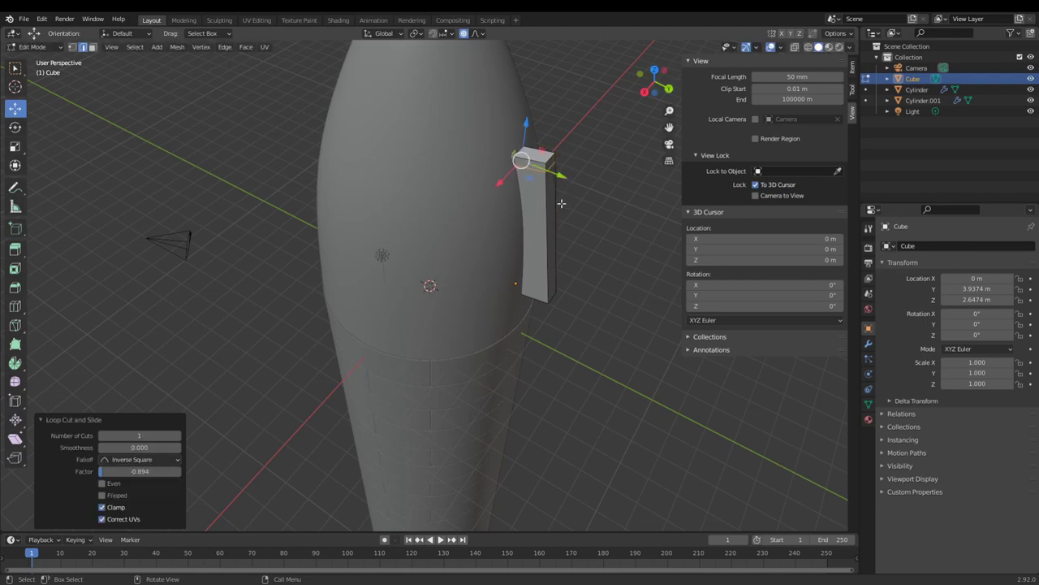
- Add a second horizontal loop cut and slide it close to the block's bottom end with factor 0.903
middle_drag(564, 159, 533, 235)
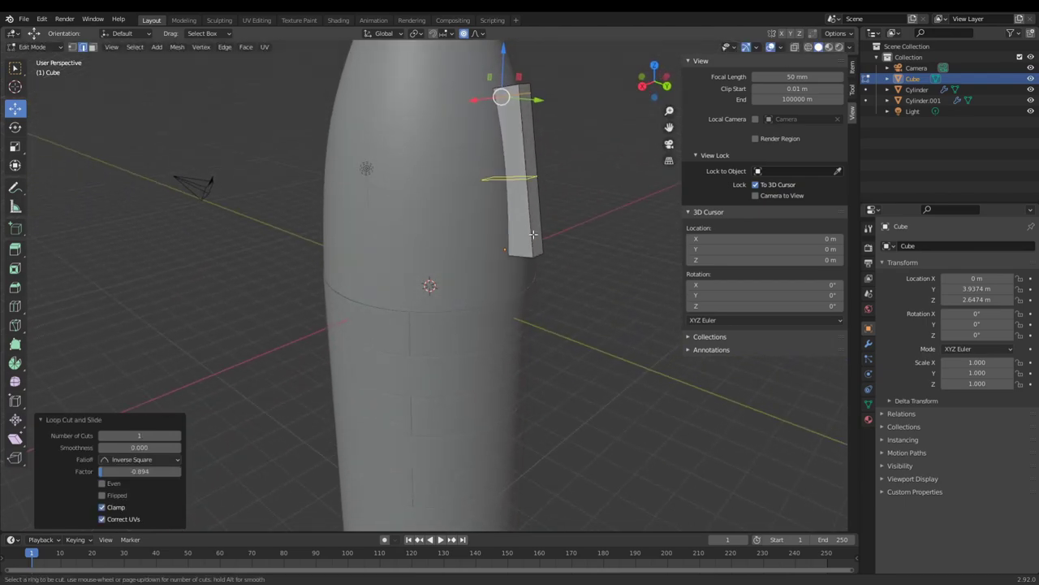
key(g)
key(g)
click(532, 306)
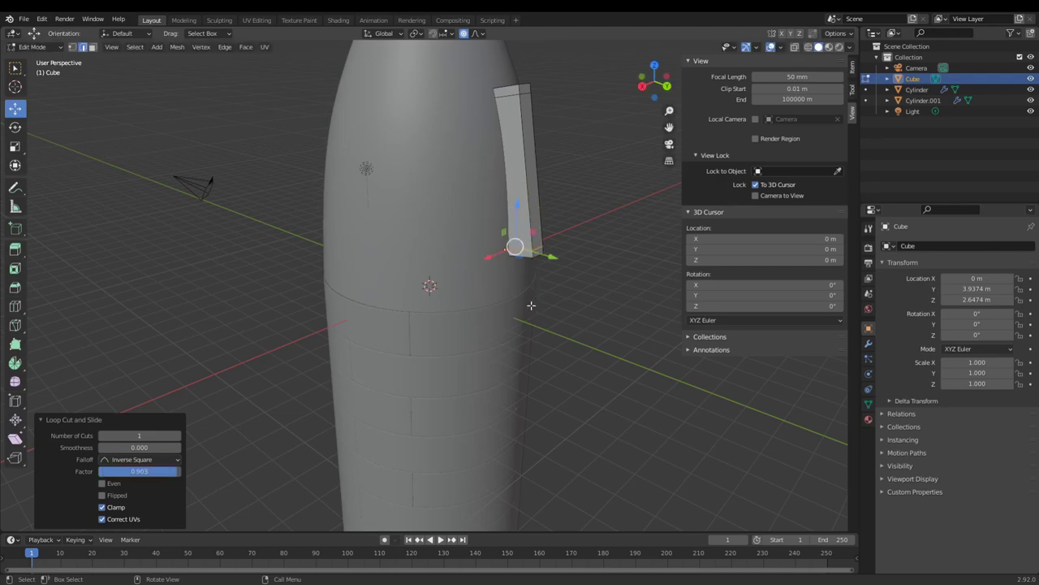
- Select the block's three outward-facing faces, move them inward along Y toward the nose cone and lower them about 0.083 m along Z
click(95, 48)
click(524, 102)
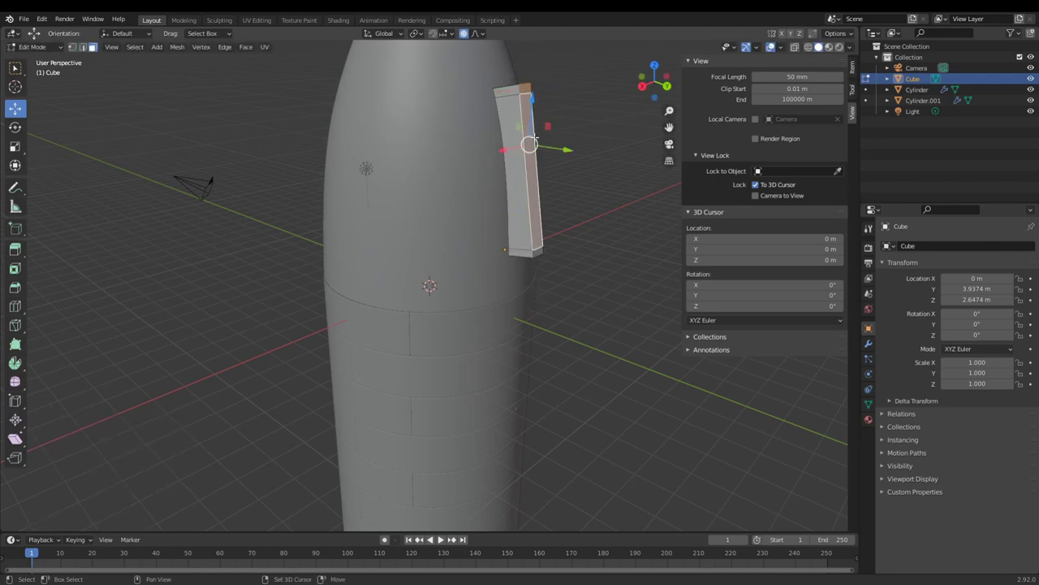
click(540, 249)
shift+click(536, 220)
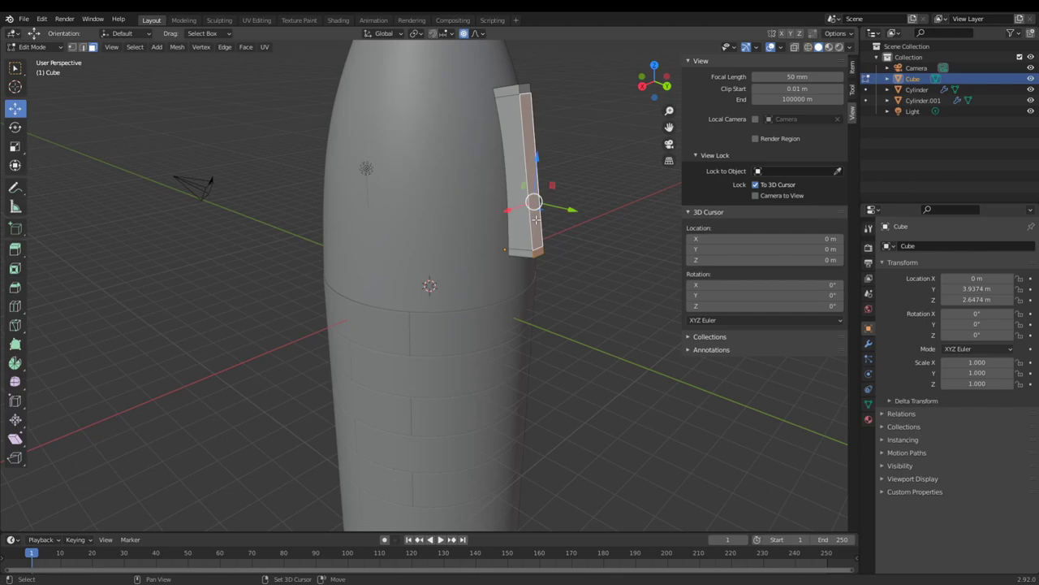
shift+click(524, 88)
middle_drag(545, 169, 599, 159)
drag(599, 159, 582, 161)
drag(540, 116, 540, 121)
middle_drag(539, 122, 489, 189)
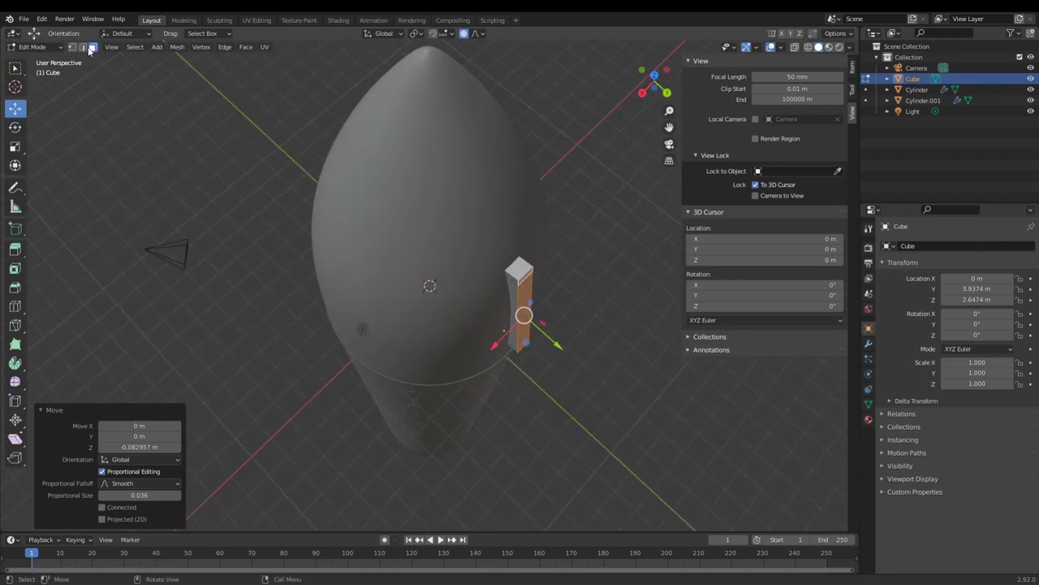
- Select the block's top end face, raise it slightly along Z and move it -0.6442 m along Y into the nose cone
click(84, 47)
middle_drag(510, 276, 585, 156)
click(93, 46)
click(533, 179)
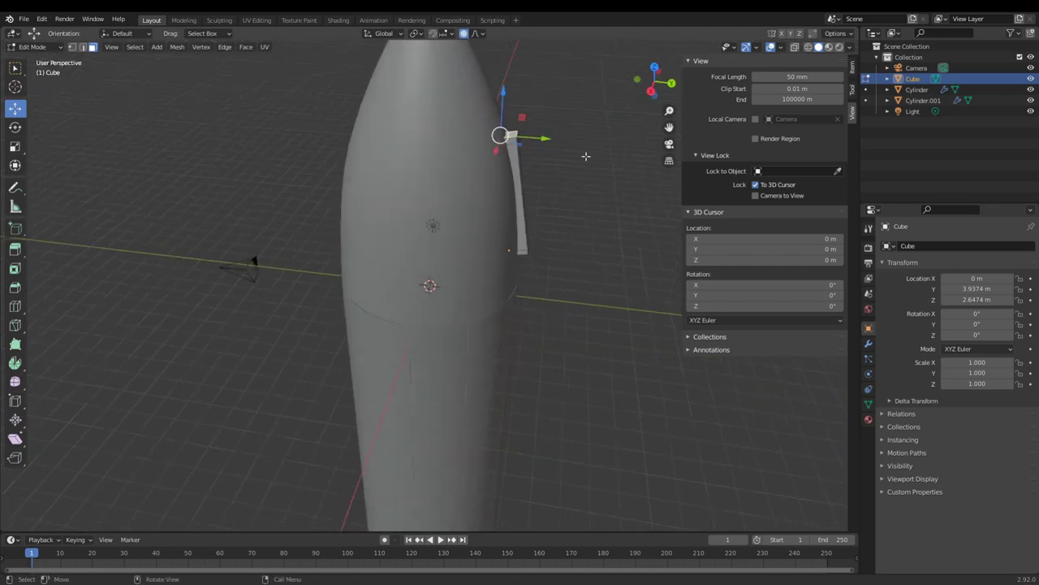
scroll(585, 156, down, 1)
drag(491, 135, 490, 122)
drag(533, 159, 519, 158)
scroll(519, 157, down, 1)
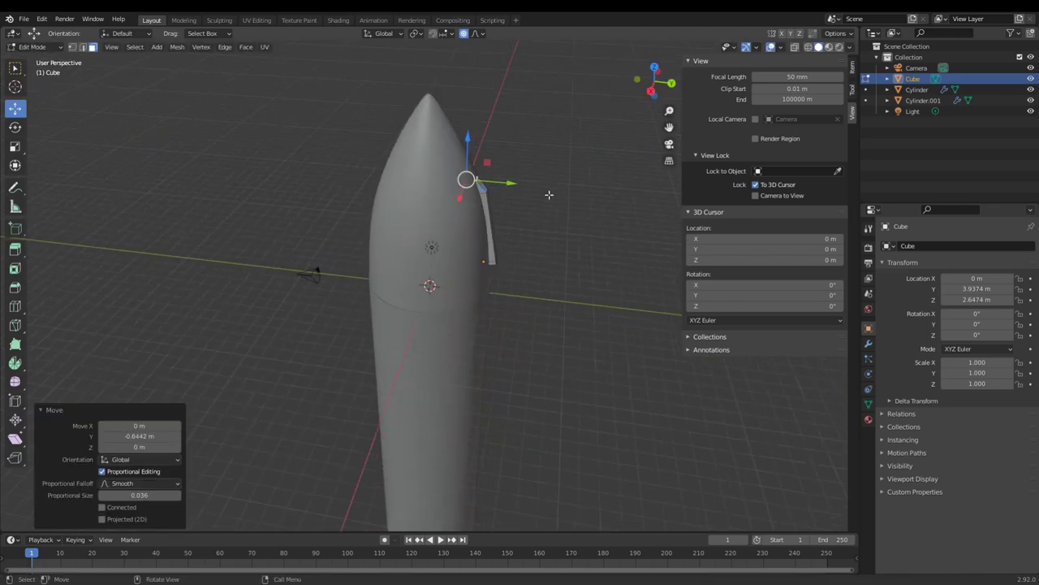
middle_drag(552, 191, 514, 162)
scroll(516, 224, up, 6)
middle_drag(516, 223, 502, 253)
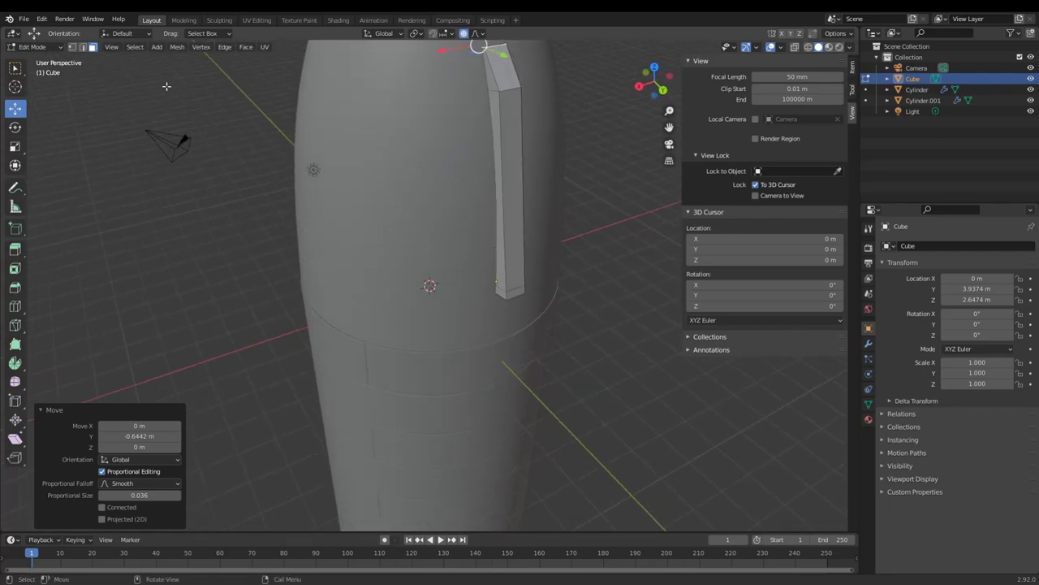
middle_drag(470, 120, 472, 158)
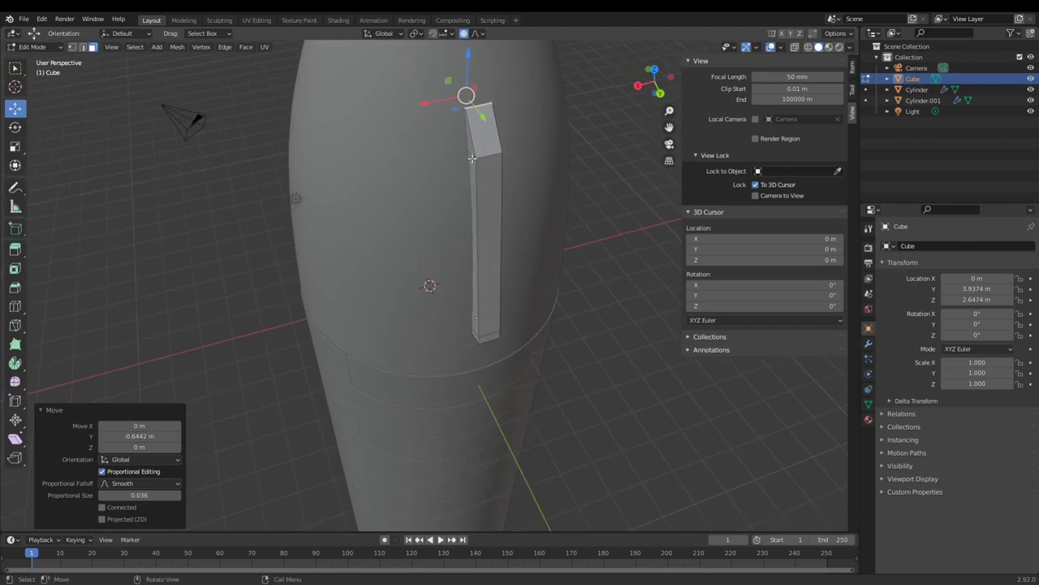
click(496, 221)
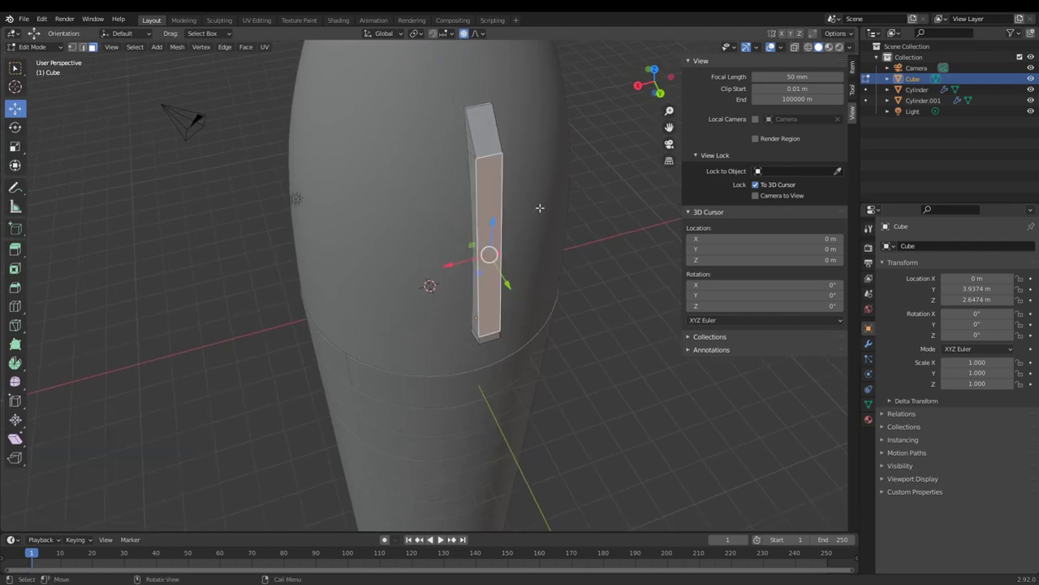
middle_drag(537, 206, 554, 212)
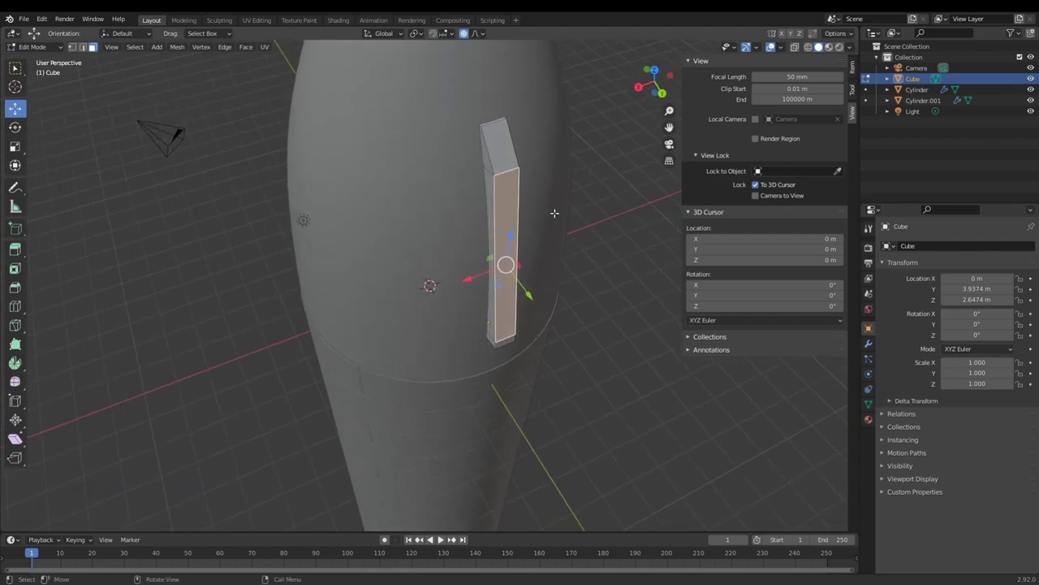
key(i)
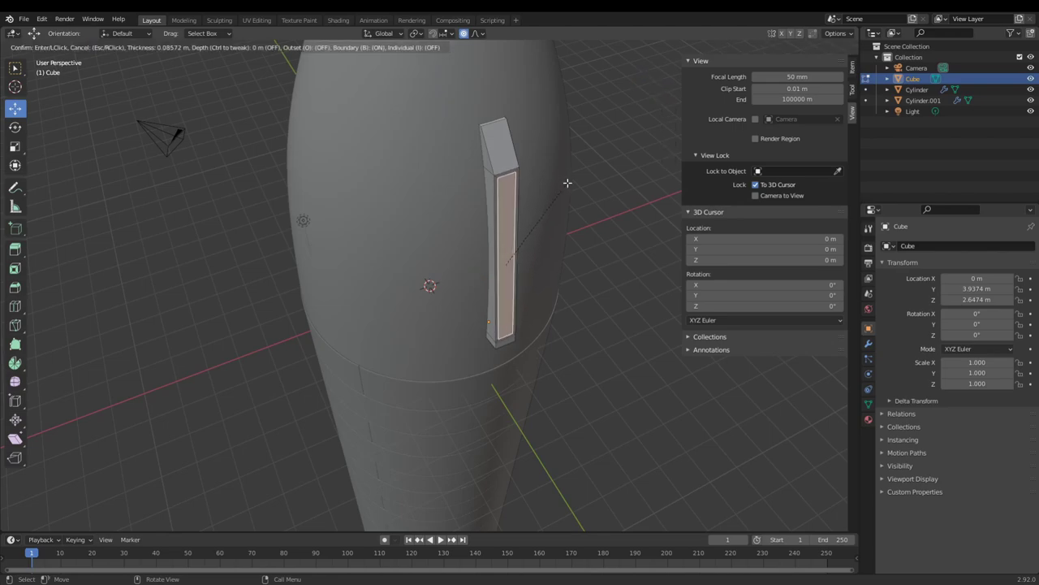
key(Escape)
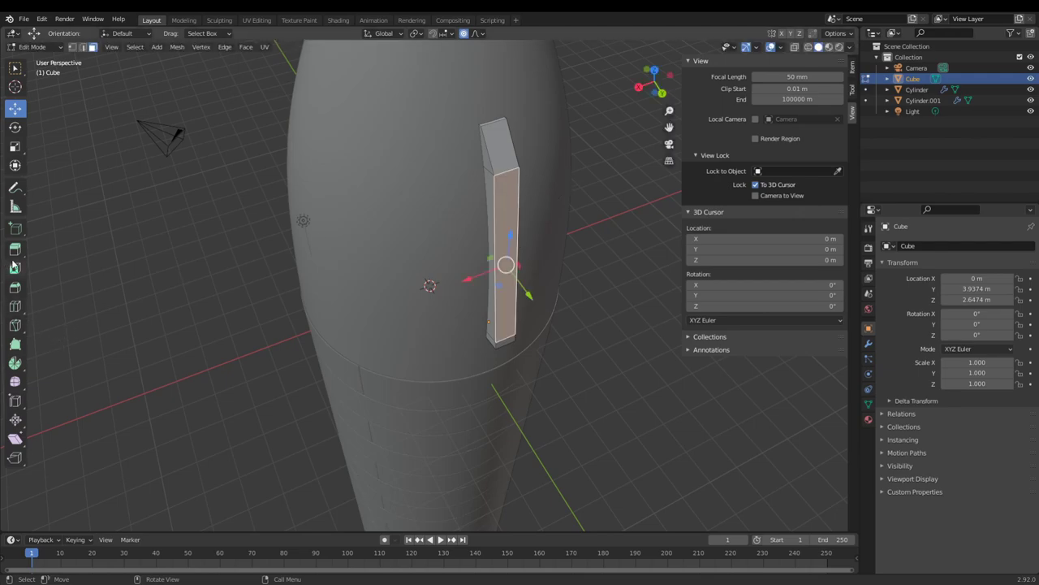
- Inset the block's long outward-facing front face with a thickness of 0.1248 m
scroll(568, 257, up, 4)
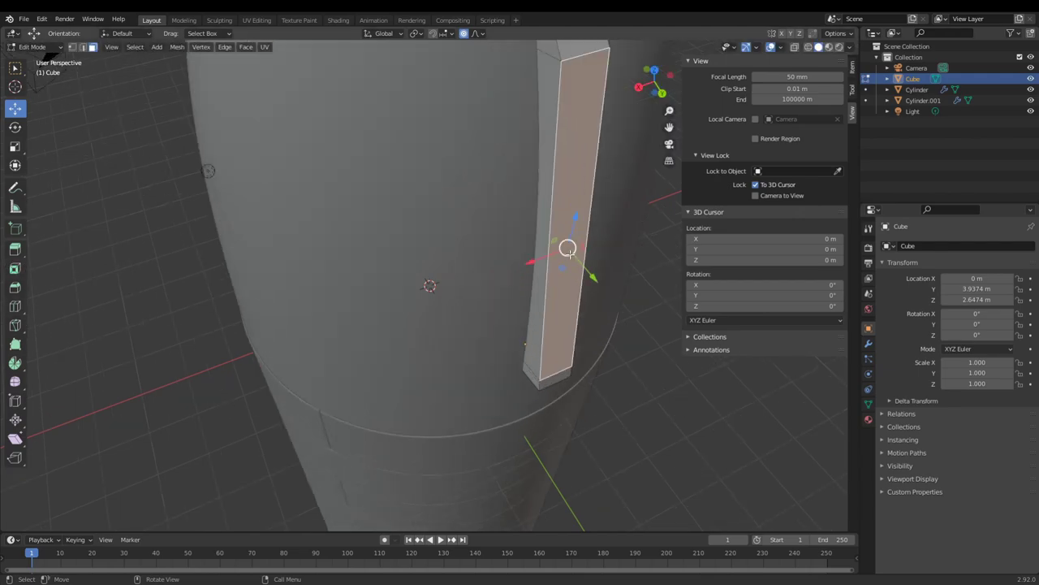
click(569, 257)
click(514, 224)
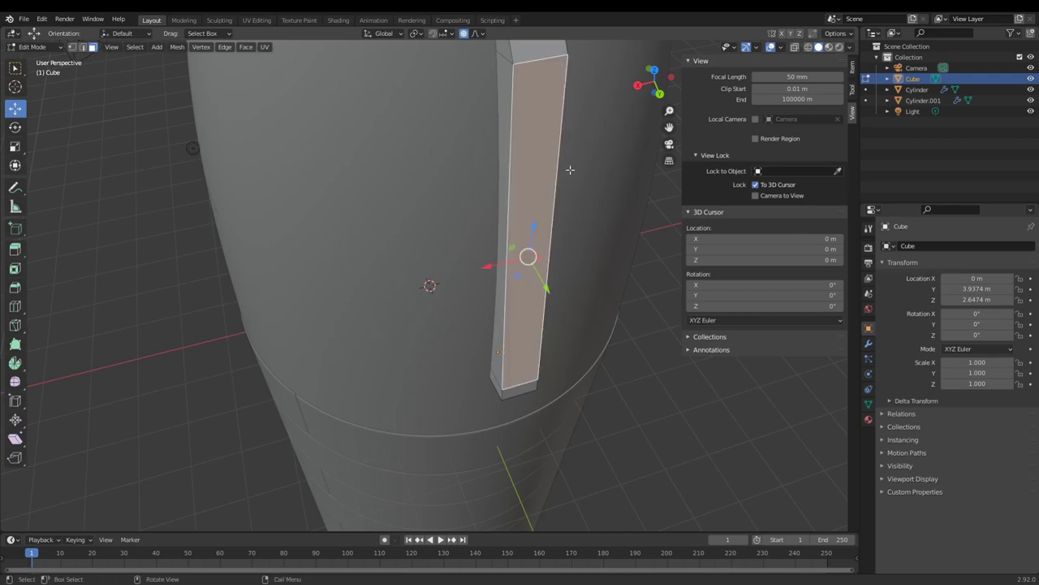
key(i)
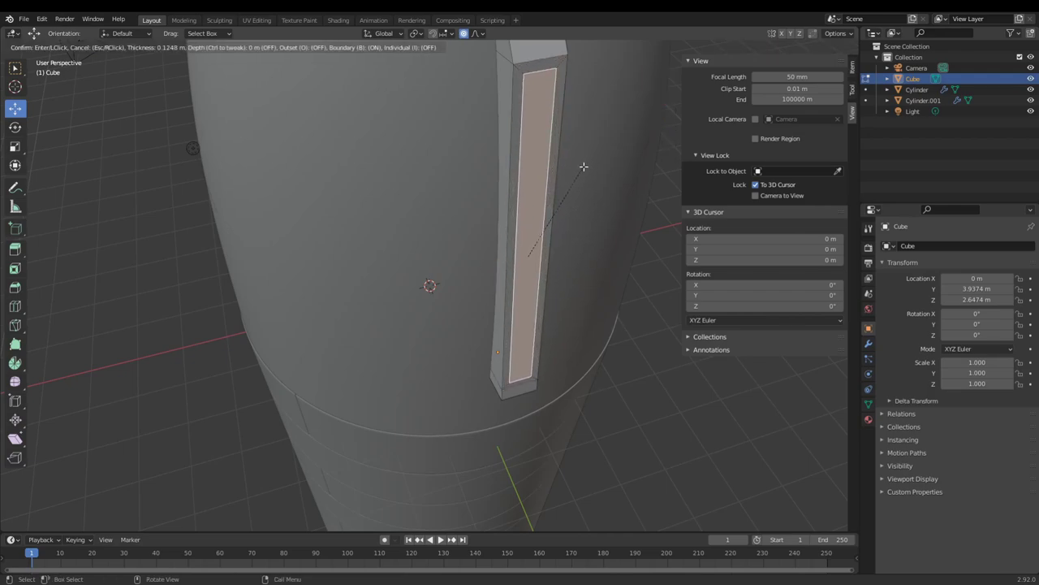
click(583, 167)
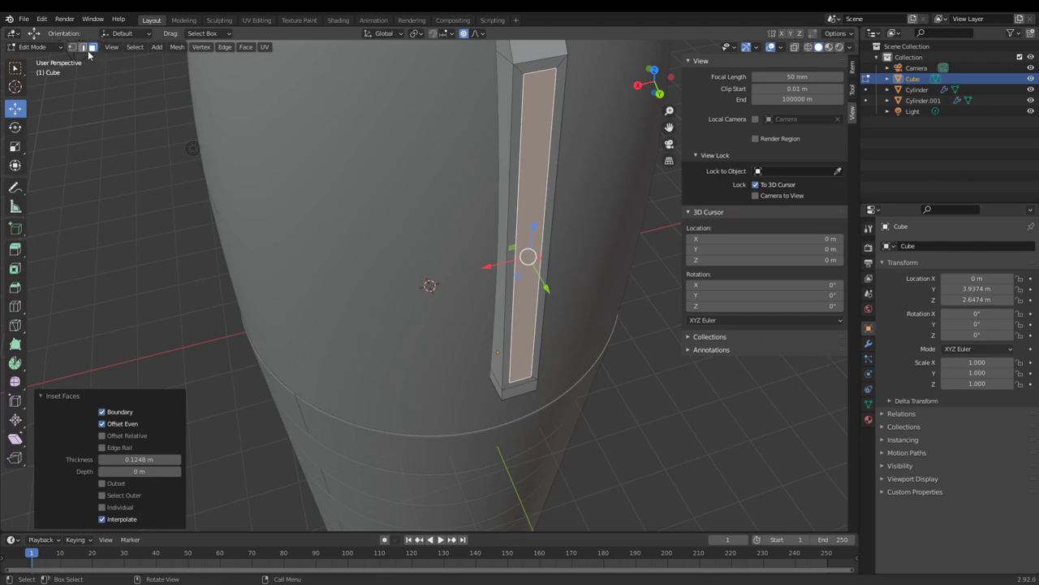
- Try moving the inset face and its side strips about -0.217 m along Y toward the nose cone, and undo the attempts
click(513, 151)
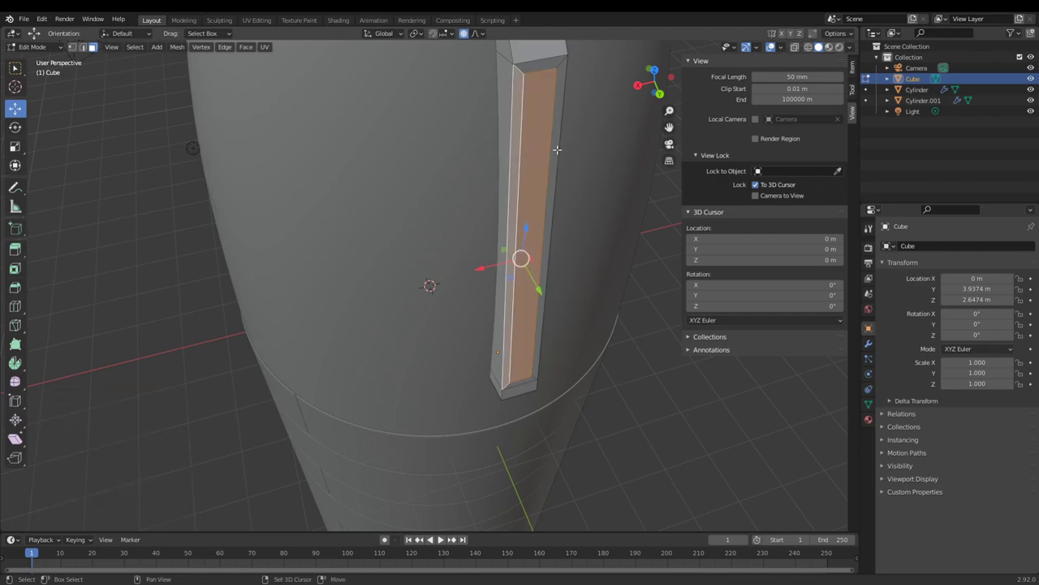
middle_drag(562, 244, 615, 237)
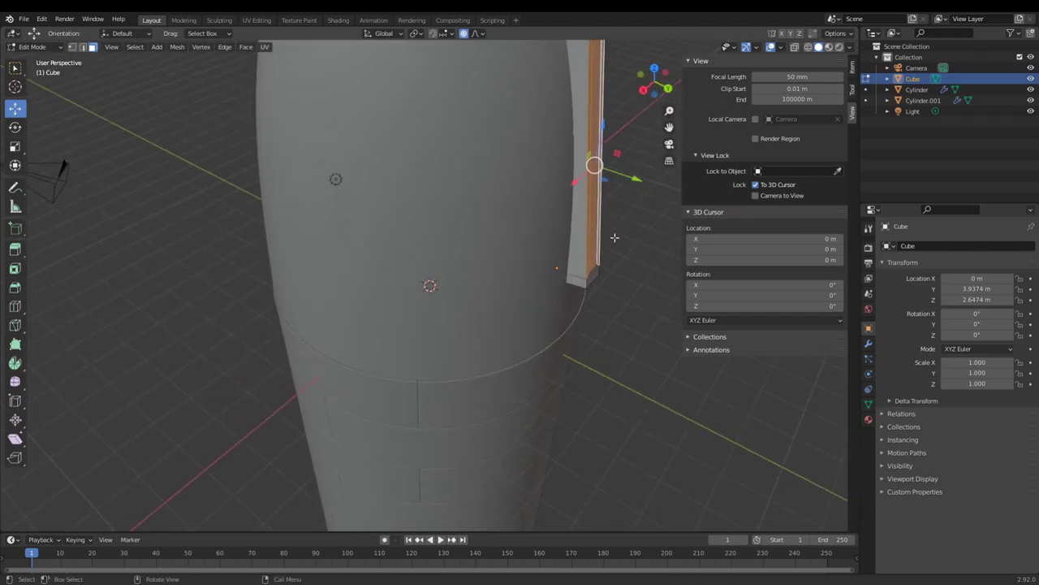
drag(636, 183, 621, 178)
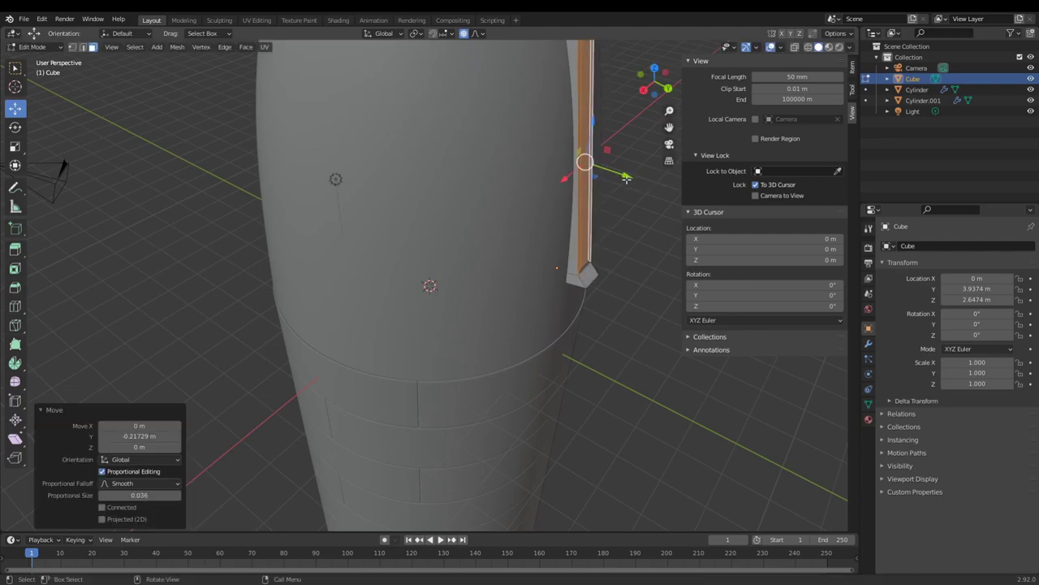
middle_drag(621, 178, 614, 221)
drag(537, 141, 554, 143)
key(ctrl+z)
key(ctrl+z)
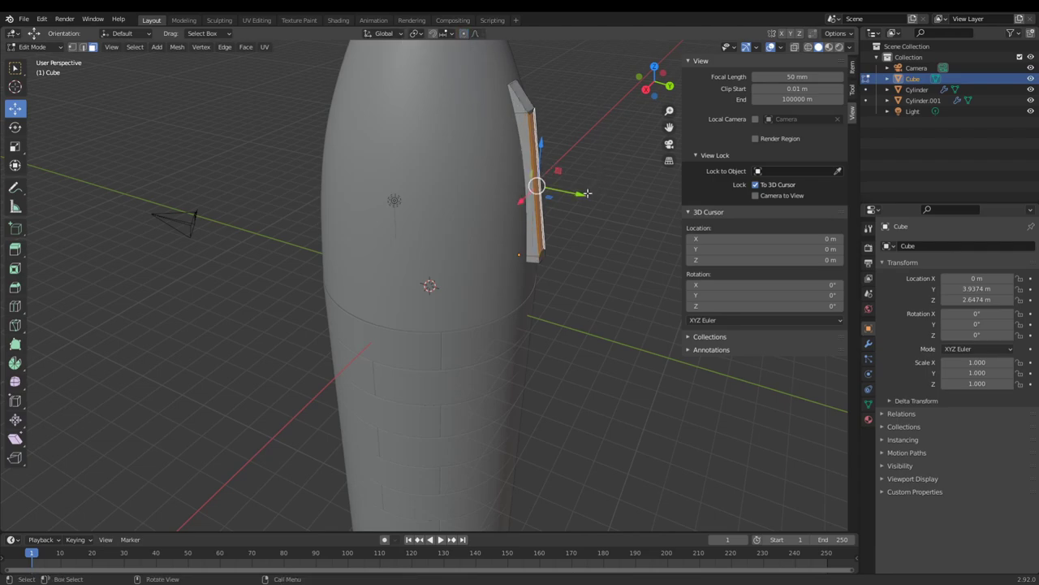
drag(583, 193, 572, 195)
key(ctrl+z)
- Add a loop cut across the sloped top section of the block and slide it close to the inset frame with factor 0.888
middle_drag(595, 149, 523, 151)
scroll(513, 143, up, 2)
key(ctrl+r)
click(501, 84)
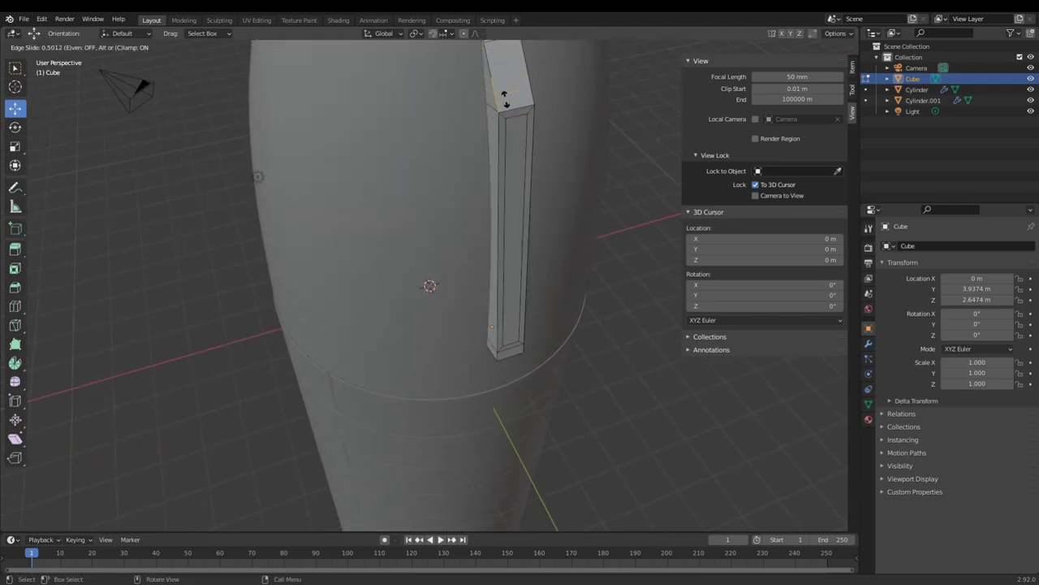
click(513, 108)
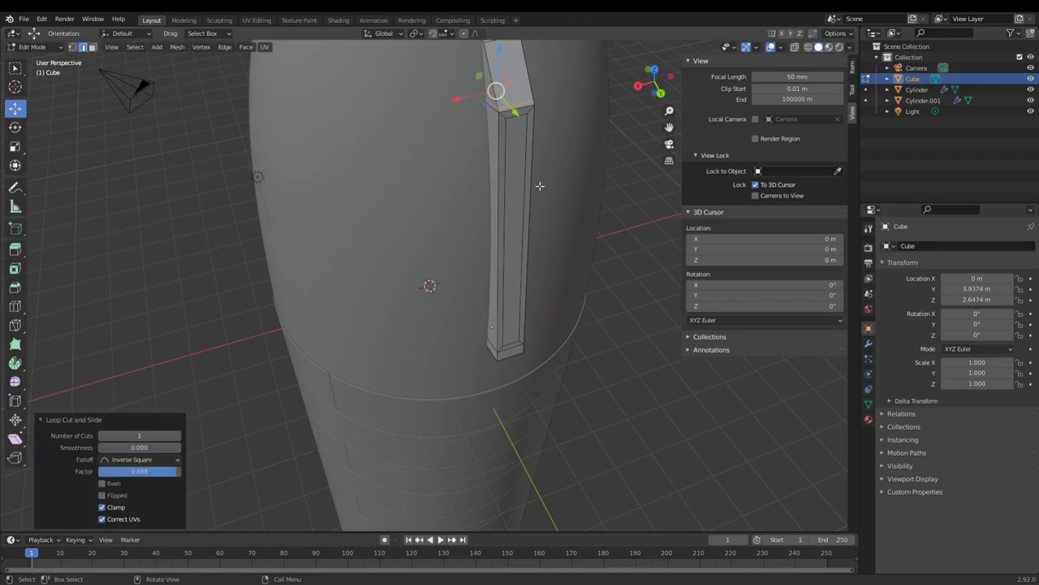
- Add a loop cut around the block's bottom end section and slide it close to the inset frame with factor -0.705
middle_drag(557, 188, 579, 172)
middle_drag(568, 244, 552, 221)
scroll(538, 249, up, 4)
scroll(537, 249, down, 3)
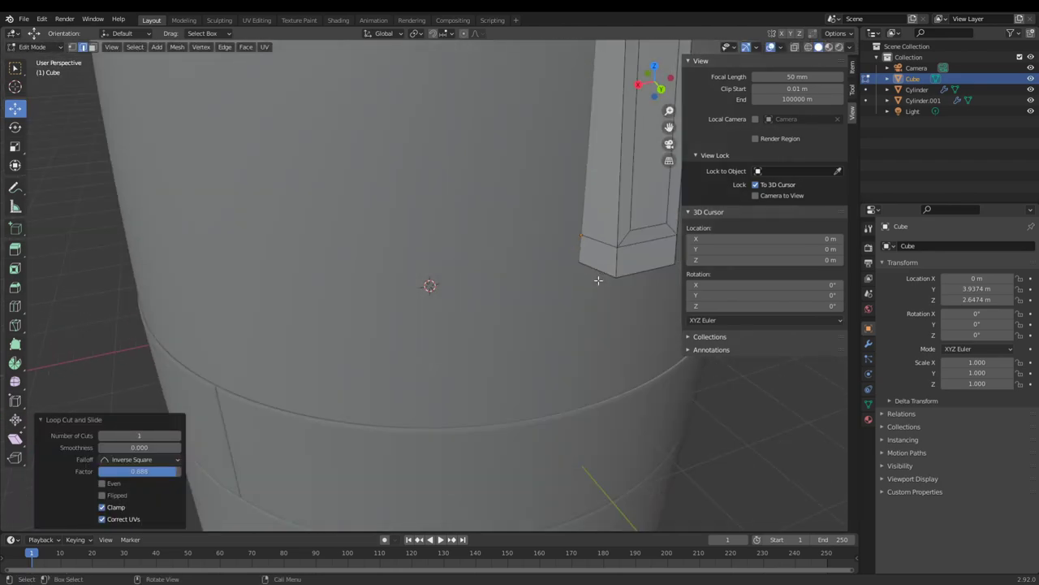
key(ctrl+r)
click(605, 248)
click(605, 248)
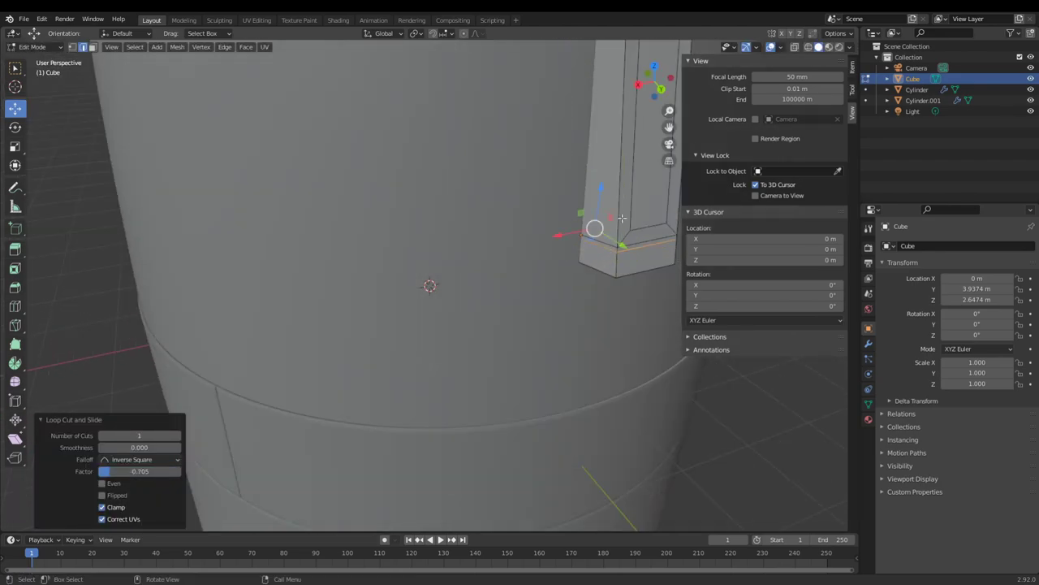
click(620, 222)
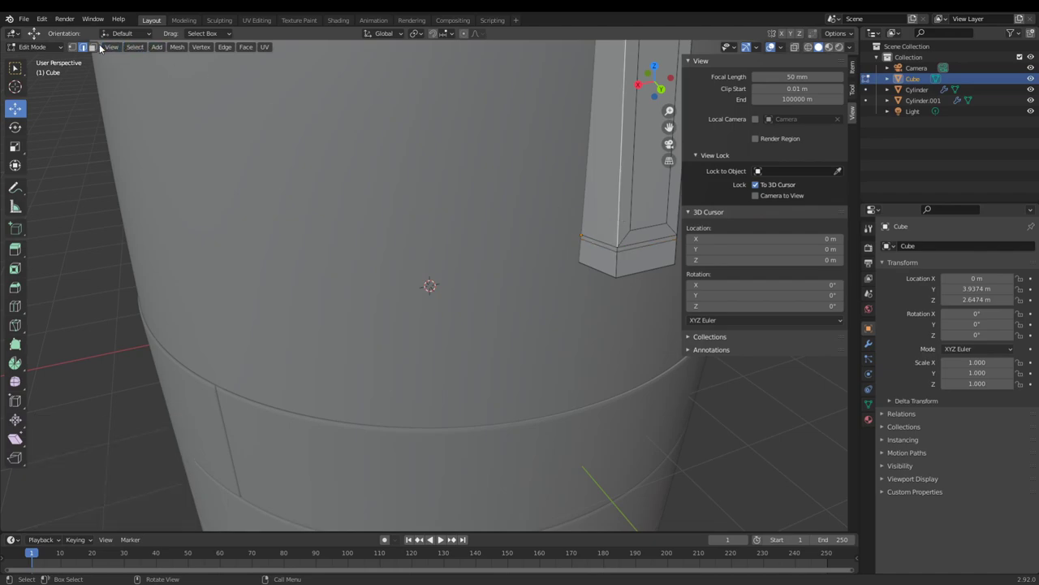
click(72, 47)
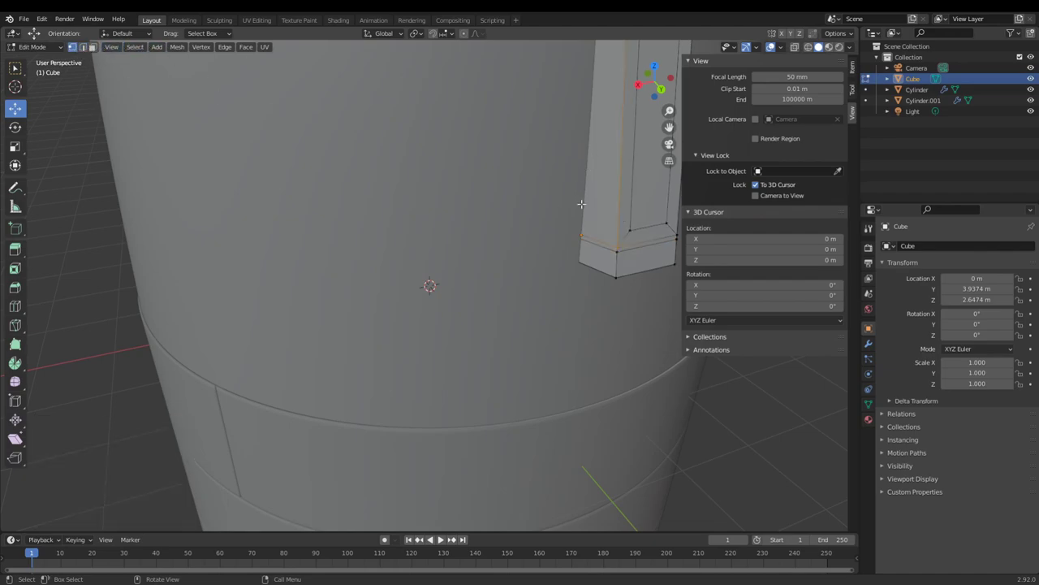
click(615, 246)
shift+click(676, 237)
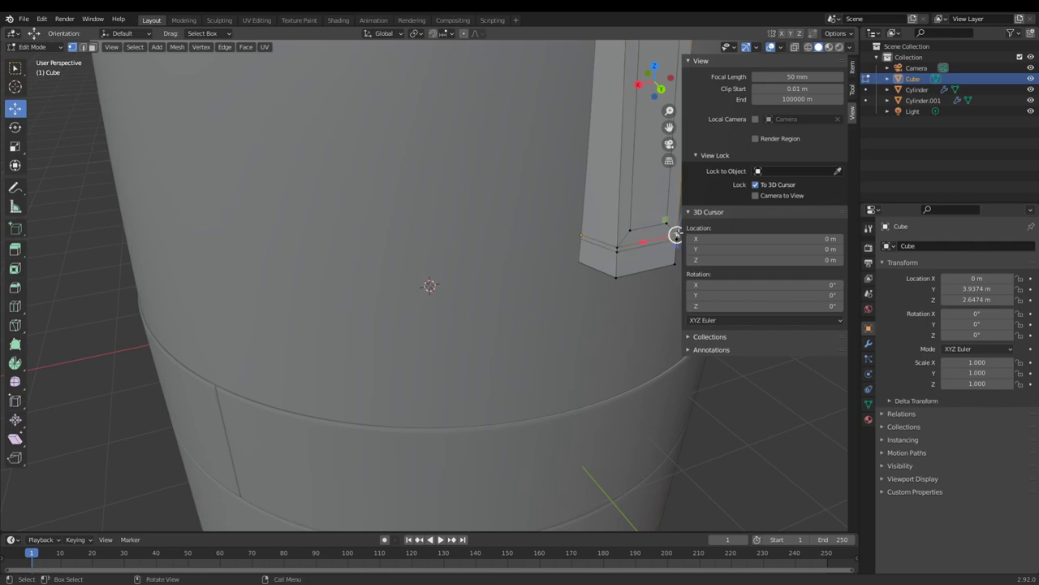
scroll(632, 211, down, 8)
click(469, 118)
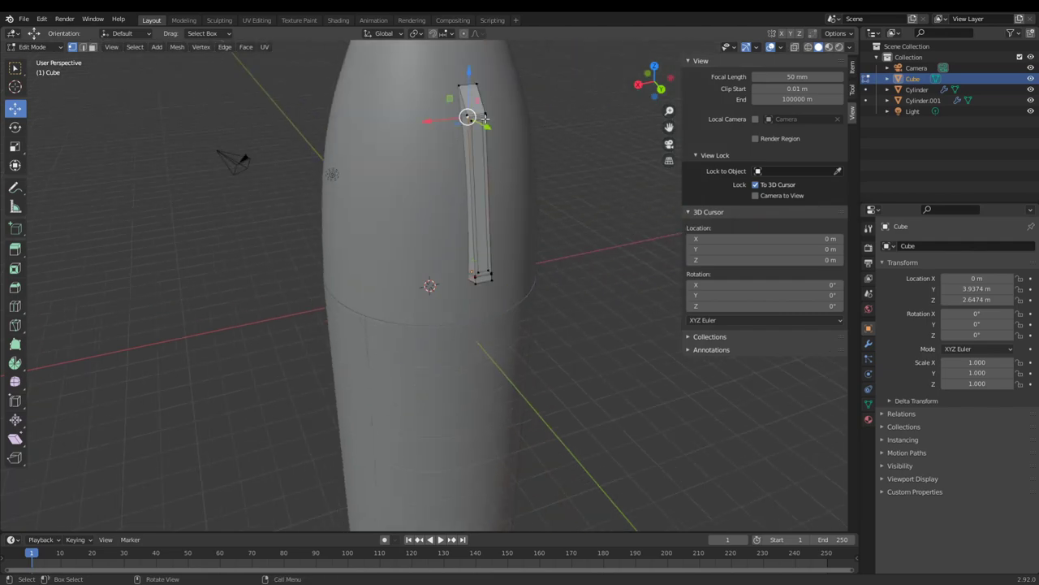
- Select the long inset face with its side strips and move them -0.22822 m along Y toward the nose cone to form a recess
click(93, 47)
click(478, 154)
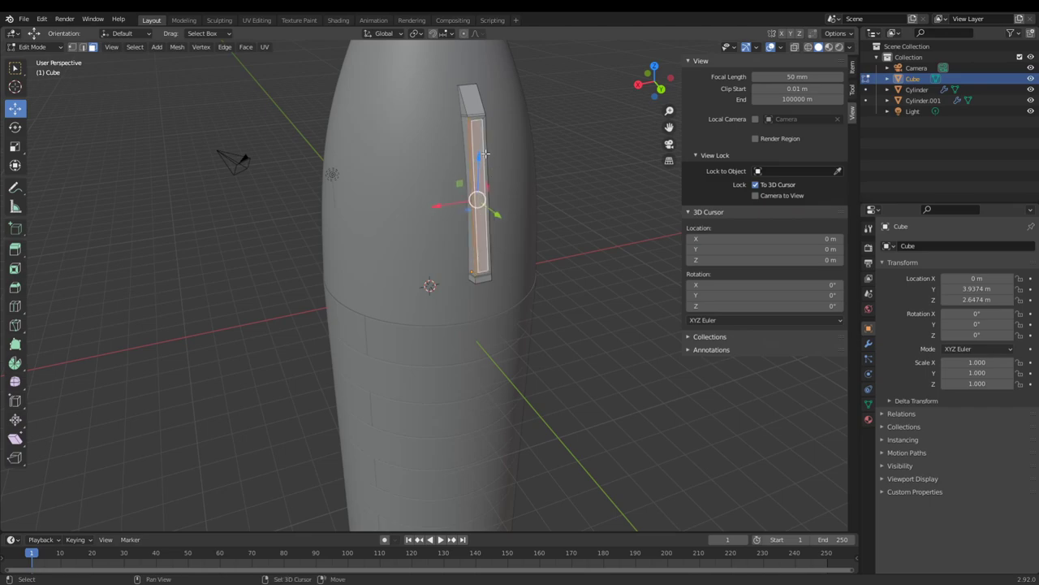
middle_drag(492, 167, 568, 170)
key(g)
key(y)
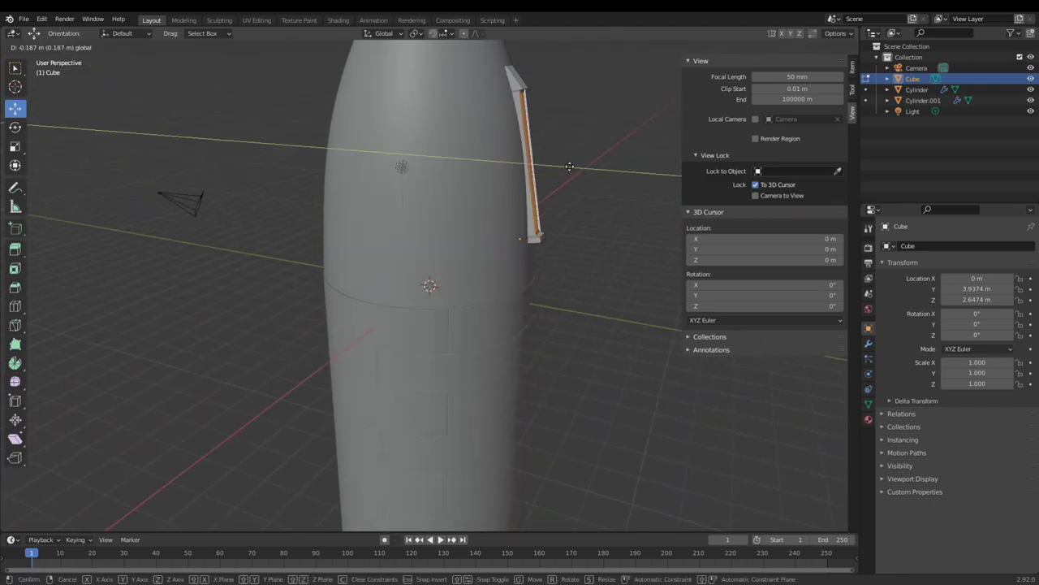
click(566, 168)
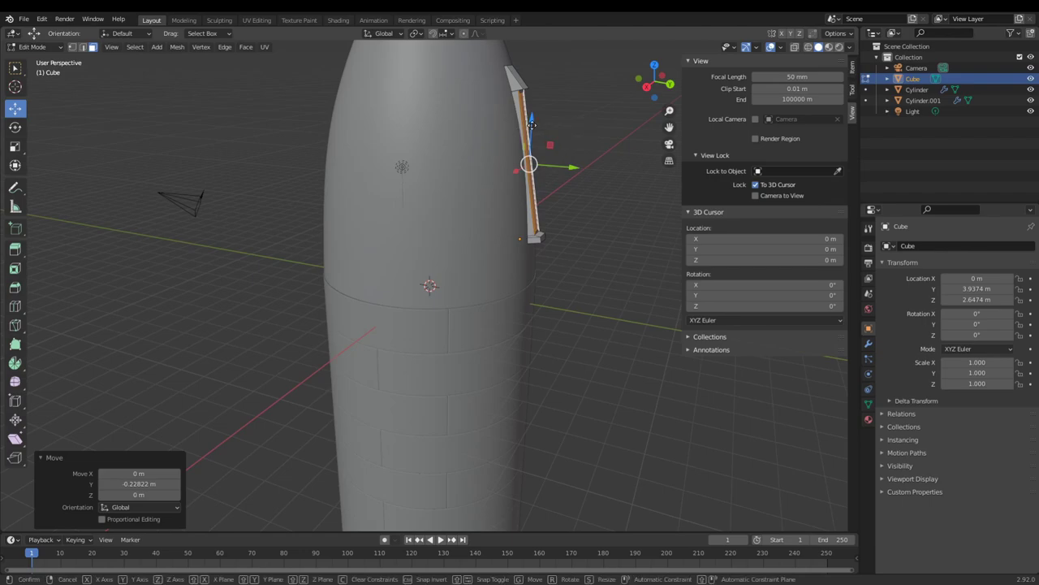
key(g)
key(y)
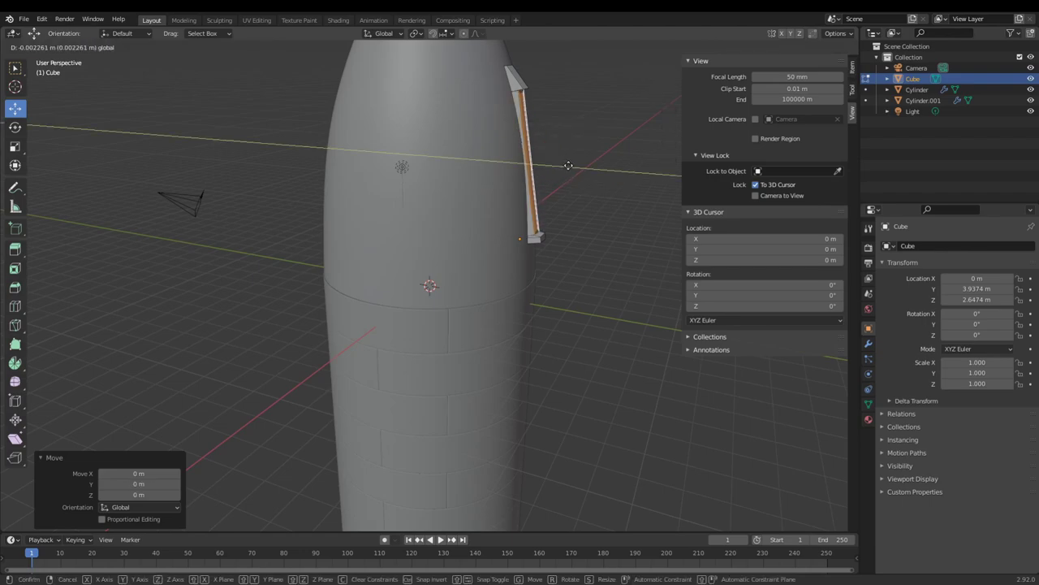
click(568, 166)
middle_drag(577, 178, 467, 213)
key(Tab)
key(Tab)
- Select the front edges bordering the recess at the block's upper and lower ends and move them slightly outward along Y
click(87, 47)
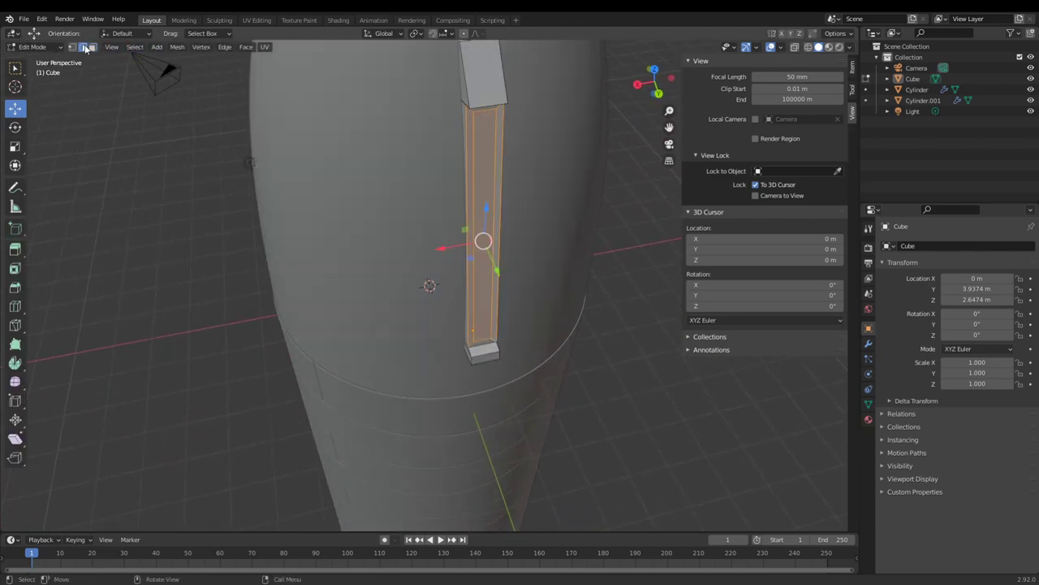
click(499, 104)
shift+click(488, 352)
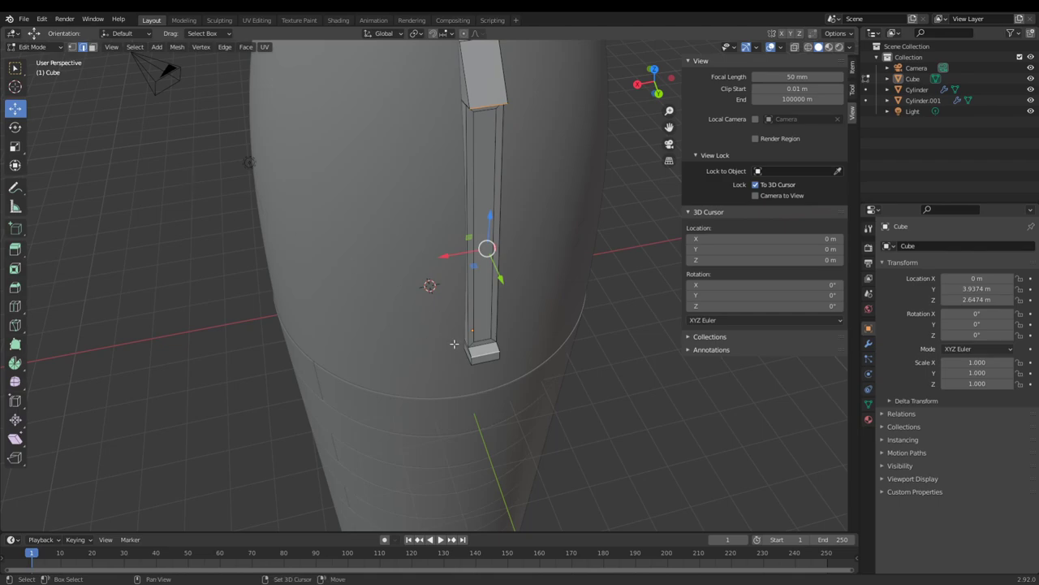
middle_drag(487, 349, 588, 236)
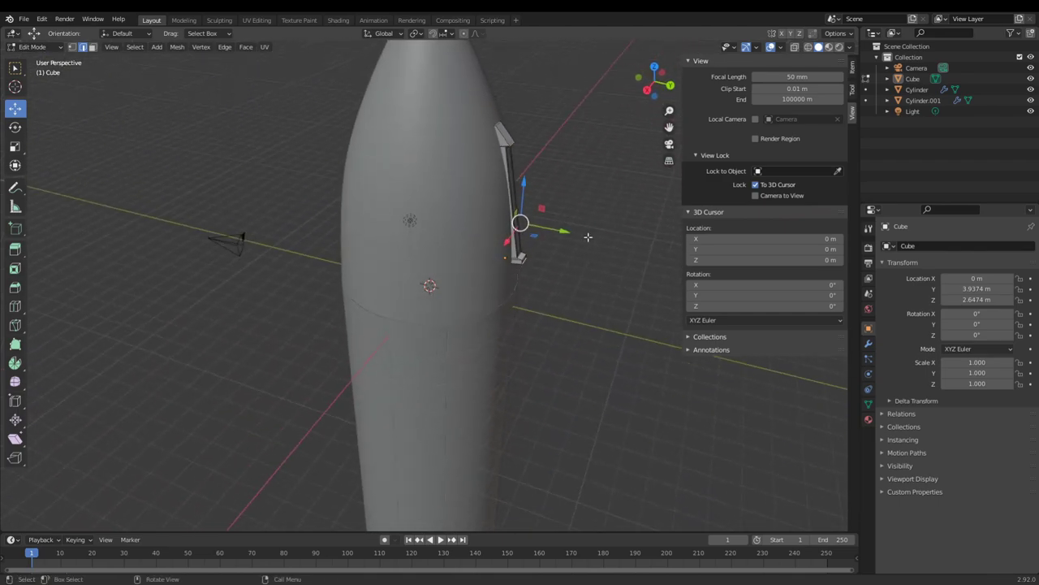
drag(563, 232, 569, 232)
- Select the small front face at the block's bottom end and examine that end close up
middle_drag(570, 232, 520, 308)
click(497, 339)
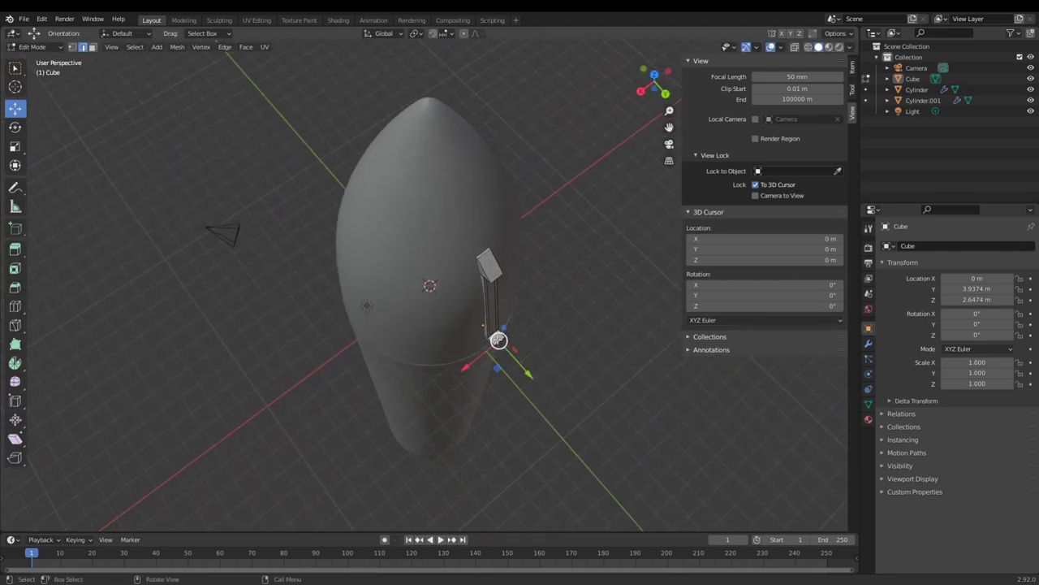
middle_drag(526, 327, 529, 228)
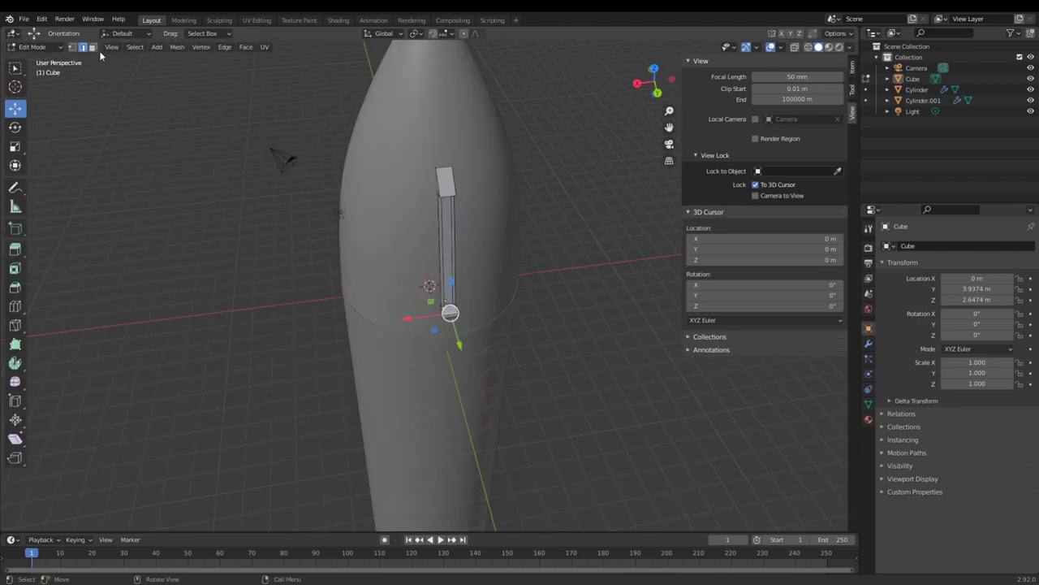
click(92, 47)
click(445, 308)
key(KP_Decimal)
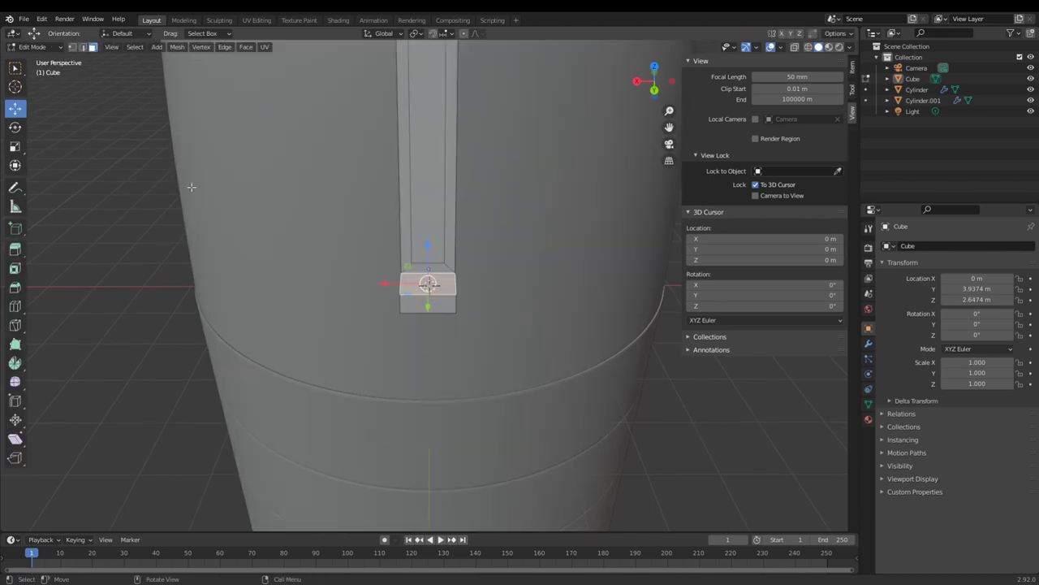
scroll(415, 228, down, 4)
- Select all of the block's faces and narrow it by scaling to 0.727 along X
click(446, 243)
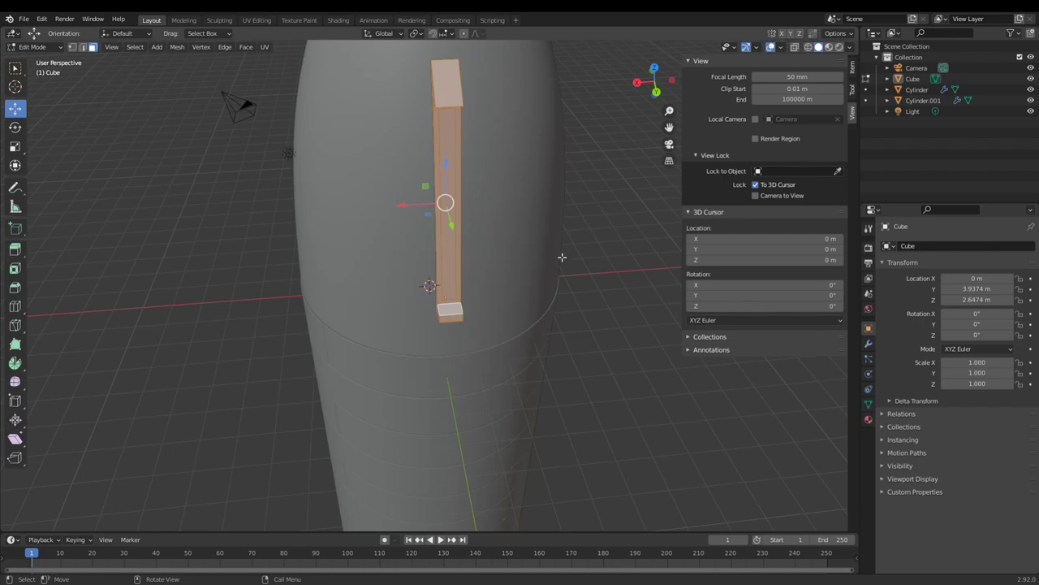
key(s)
key(x)
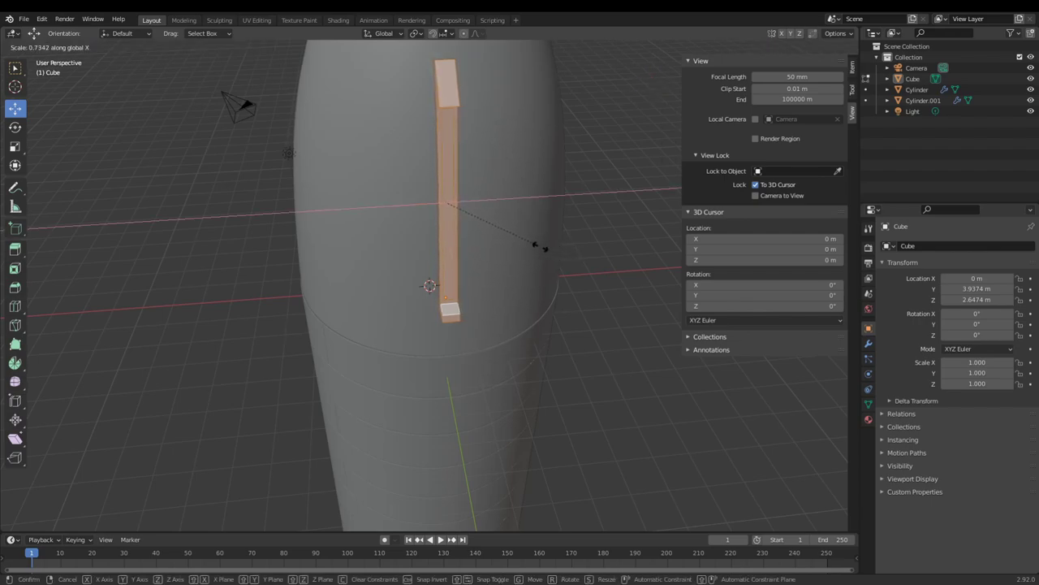
click(540, 246)
- Leave mesh editing of the block and check its shape against the nose cone from the side
middle_drag(494, 263, 499, 283)
scroll(500, 307, up, 3)
scroll(410, 328, down, 6)
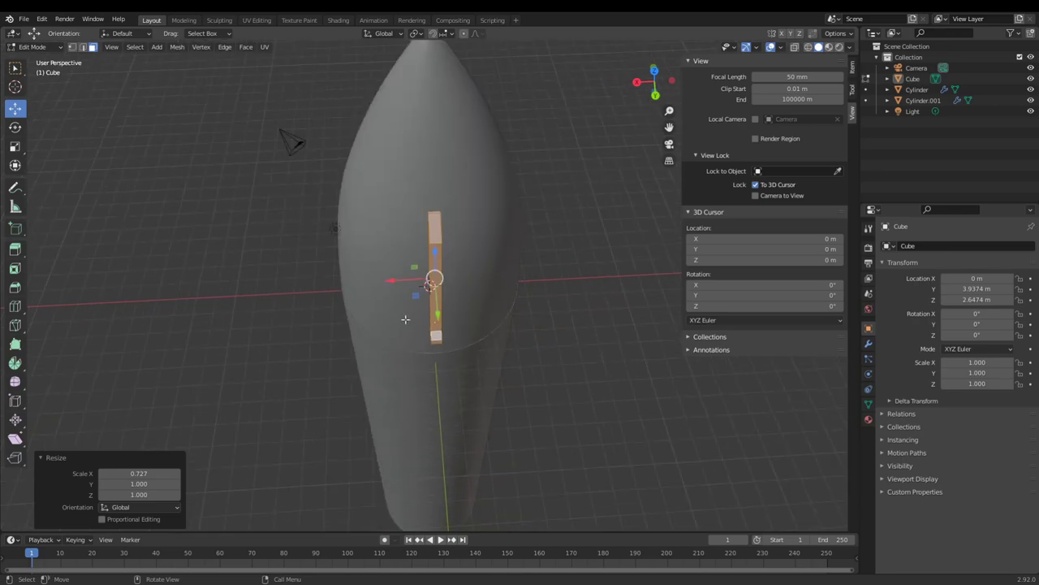
middle_drag(407, 320, 487, 308)
key(Tab)
scroll(529, 250, down, 3)
scroll(495, 294, down, 3)
scroll(481, 317, up, 5)
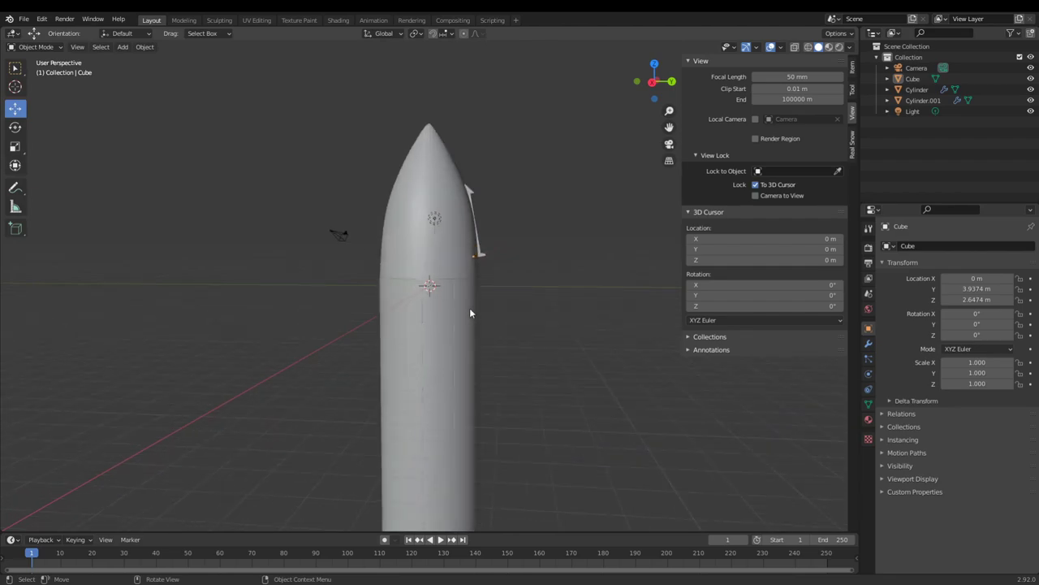
- Add a cube mesh and move it beside the nose cone to about Y 6.49 m and Z 5.65 m
middle_drag(469, 308, 430, 328)
key(shift+a)
mouse_move(331, 309)
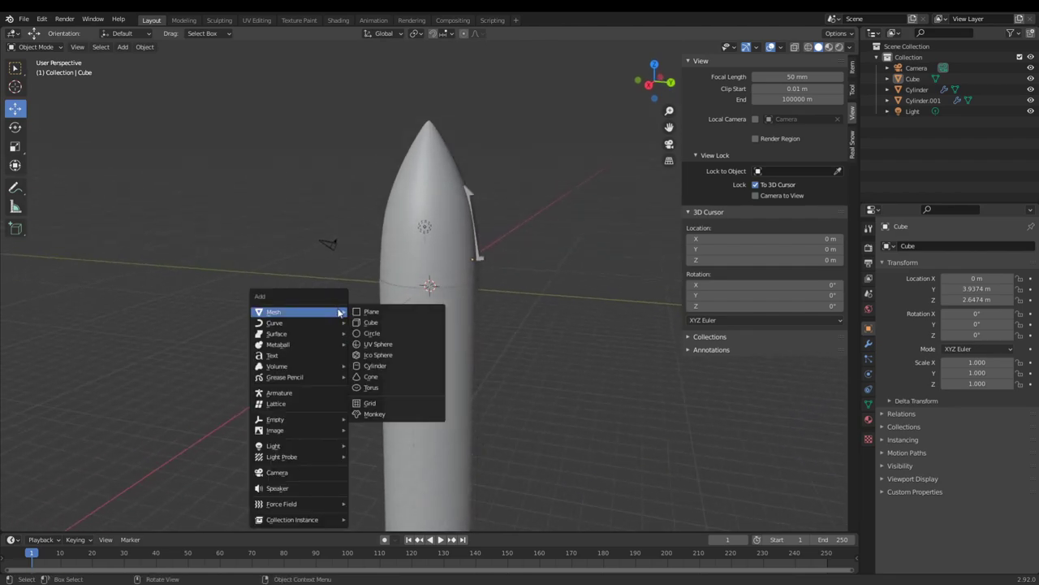
click(367, 323)
scroll(428, 312, down, 5)
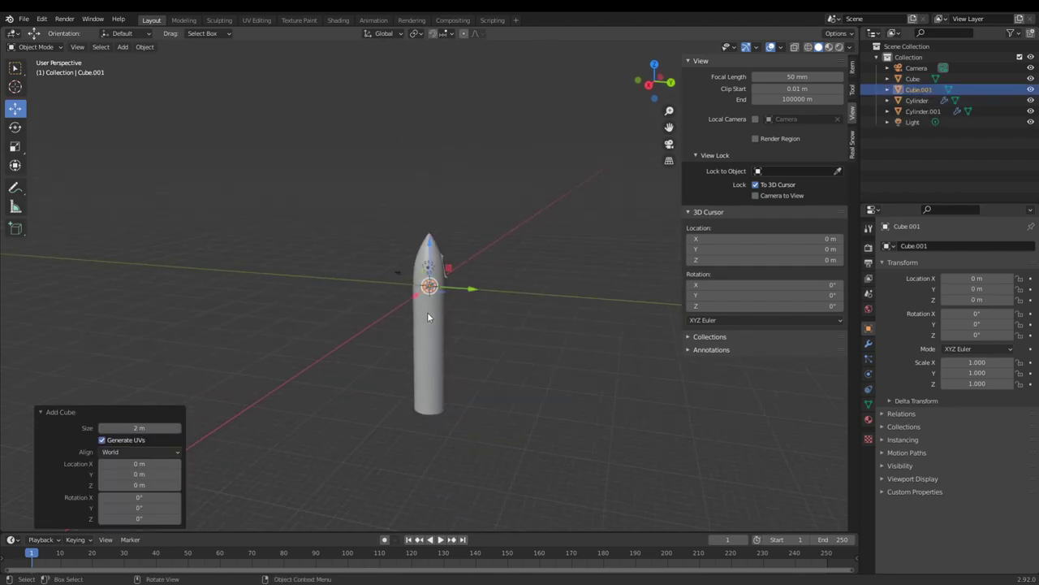
scroll(487, 305, up, 10)
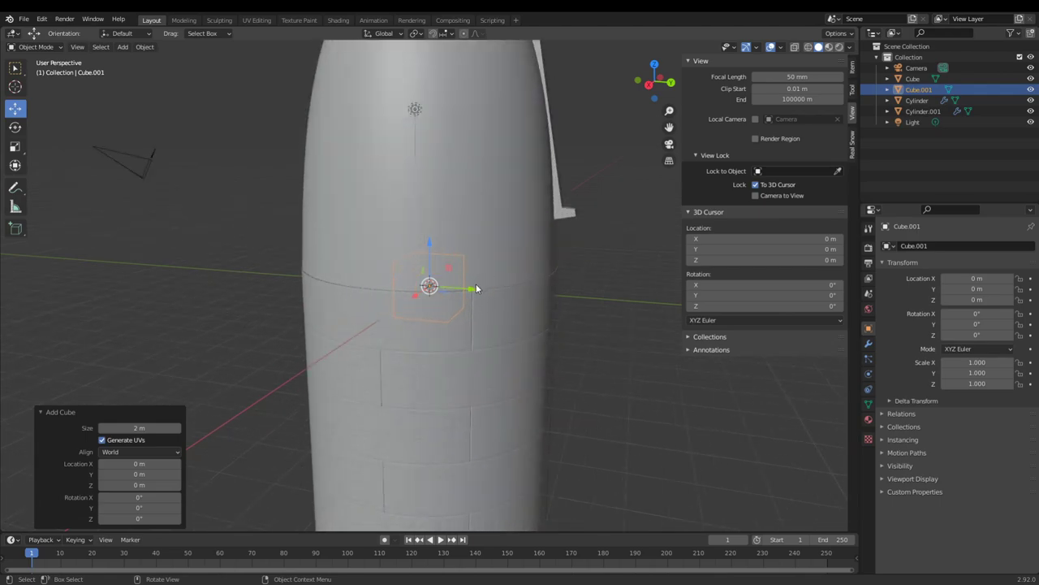
drag(476, 288, 654, 298)
scroll(545, 257, down, 5)
drag(518, 250, 556, 218)
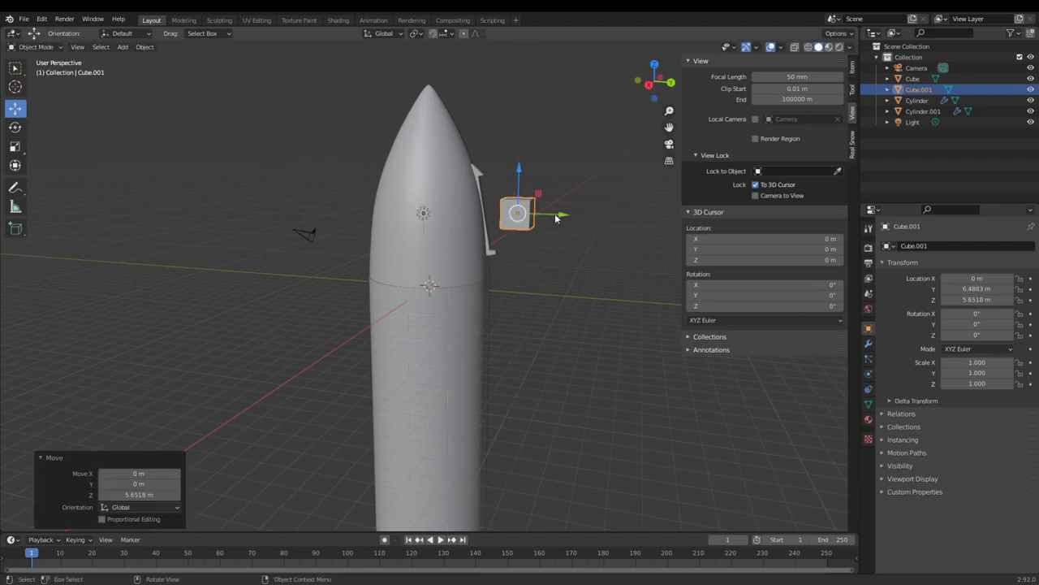
- Set the new cube's X rotation to 10° and move it about 1.21 m along Y toward the recessed block
middle_drag(529, 277, 539, 321)
scroll(541, 268, up, 3)
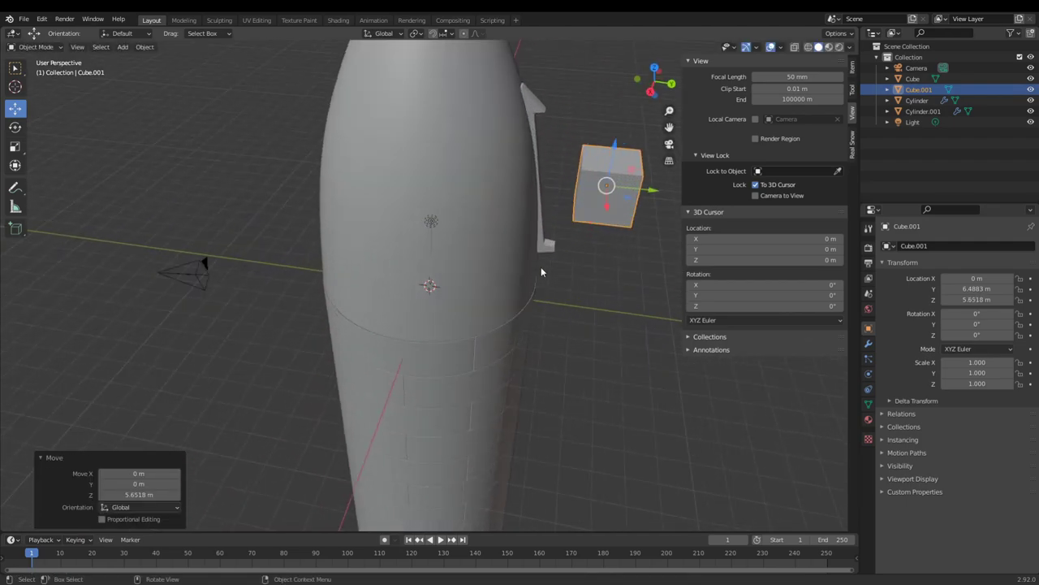
click(529, 109)
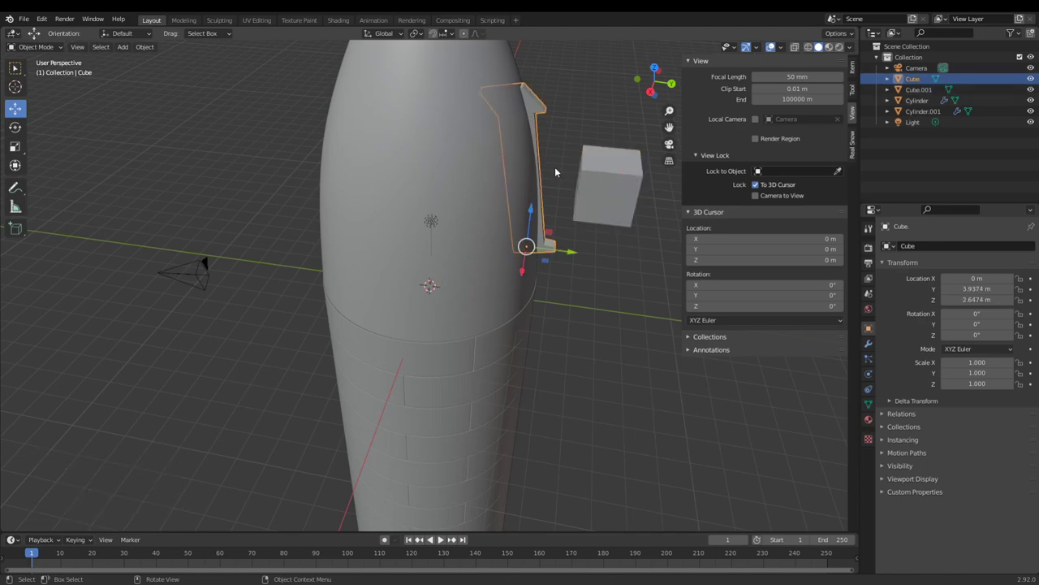
click(609, 180)
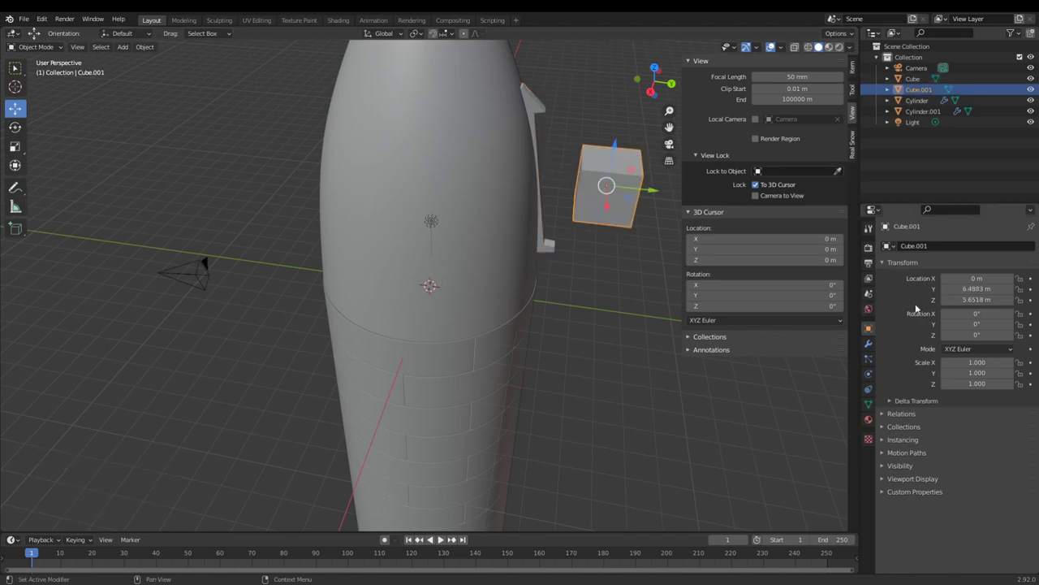
click(981, 313)
text(0d)
key(Return)
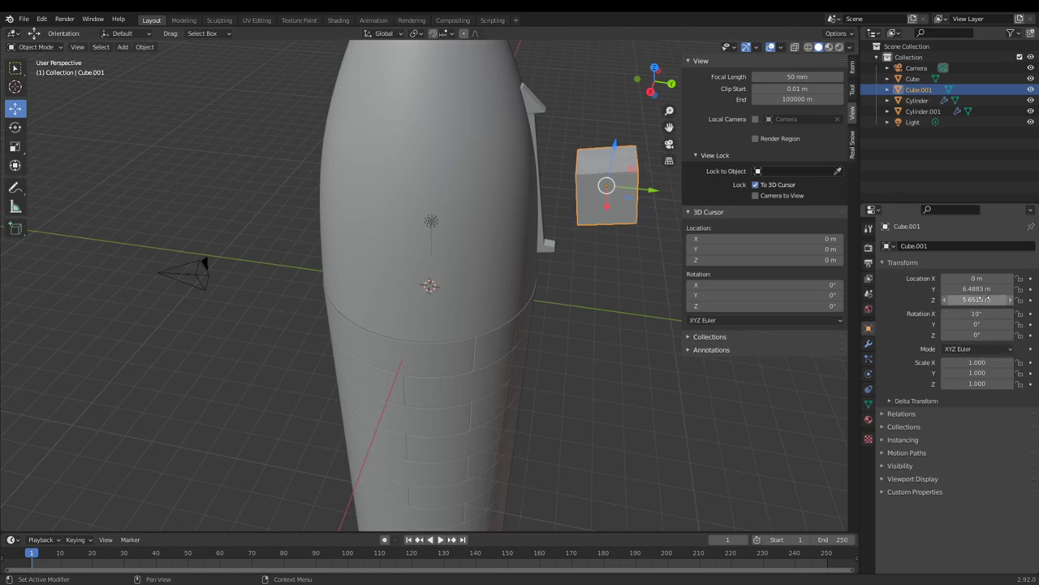
drag(656, 192, 606, 214)
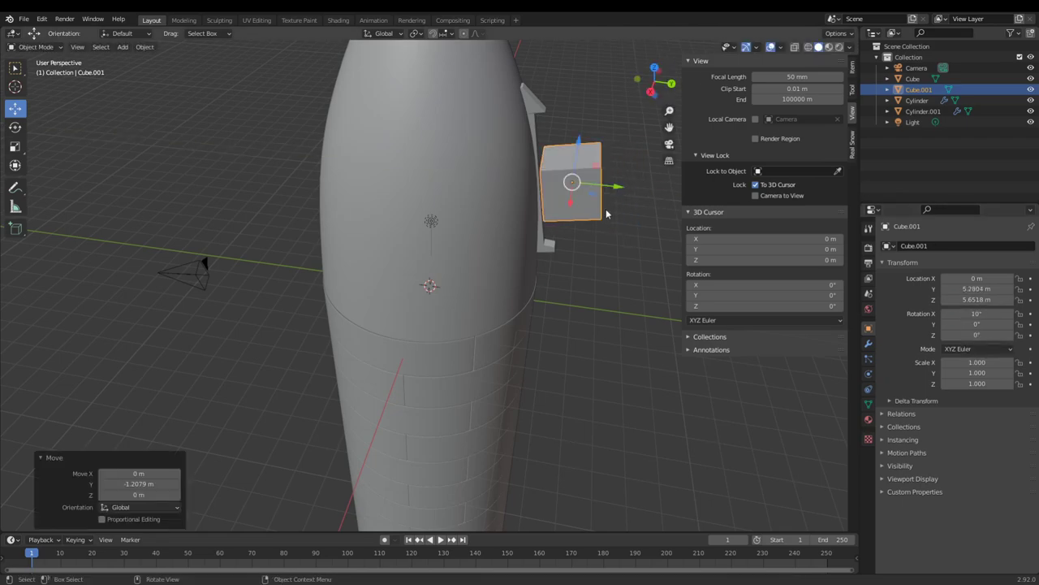
- Edit the cube's mesh and flatten it into a thin plate by scaling it to 0.163 along X
key(Tab)
middle_drag(606, 214, 463, 279)
scroll(476, 244, up, 2)
middle_drag(479, 232, 492, 255)
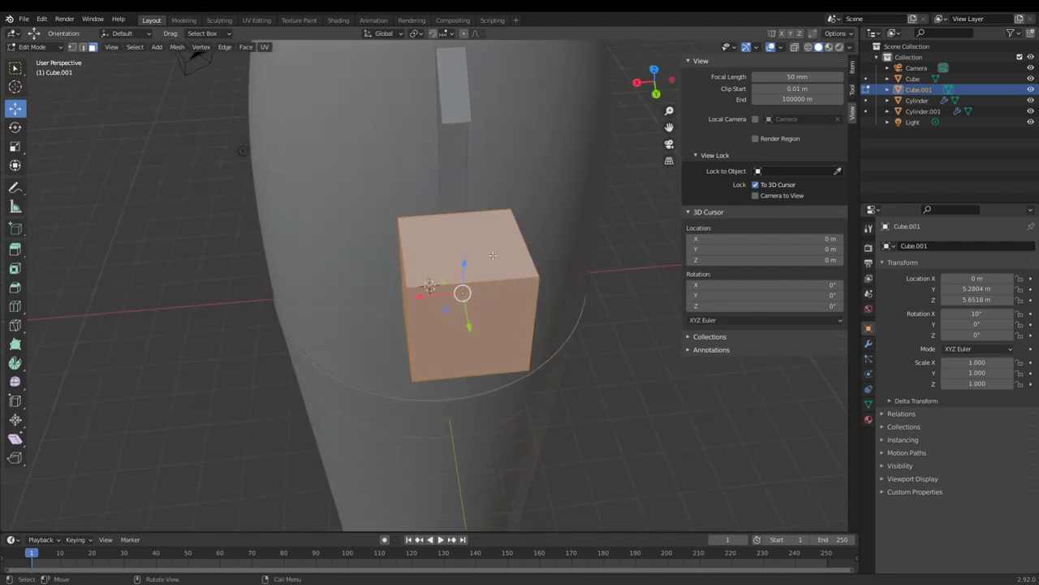
key(s)
key(x)
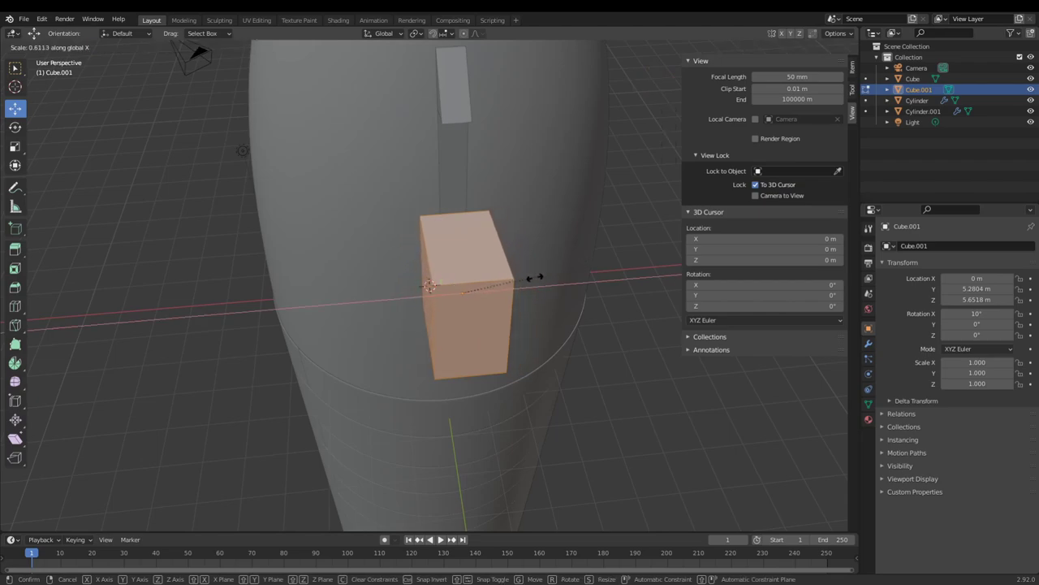
click(487, 291)
- Lengthen the thin plate by scaling its mesh to 2.545 along its local Z axis
middle_drag(487, 291, 587, 223)
key(s)
key(z)
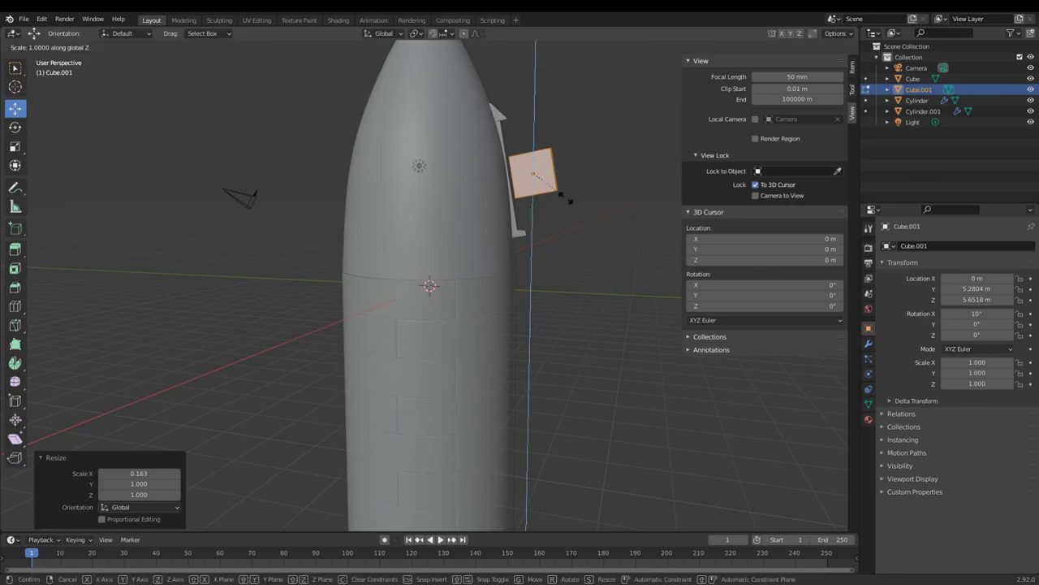
key(z)
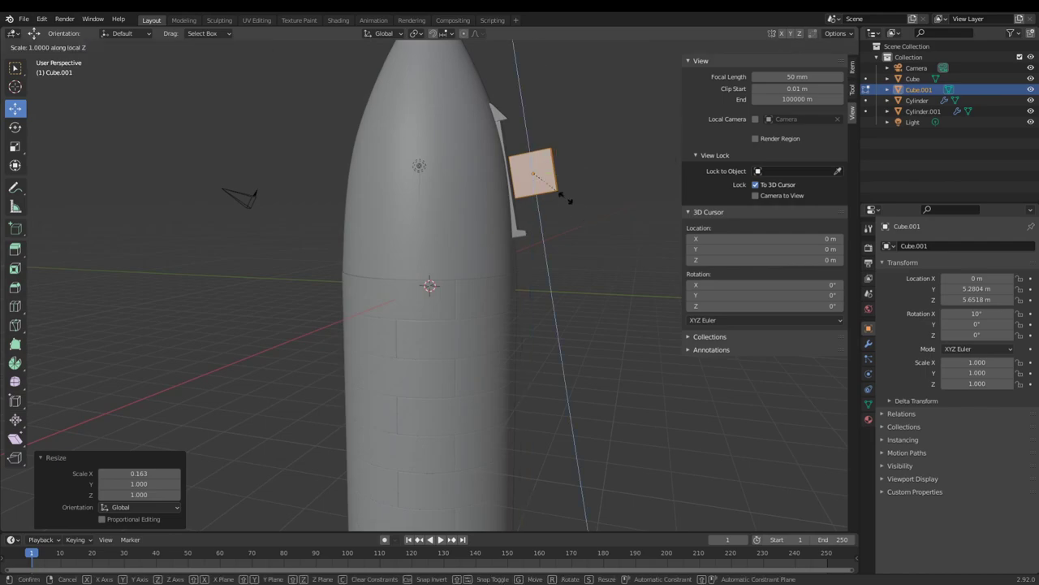
click(599, 255)
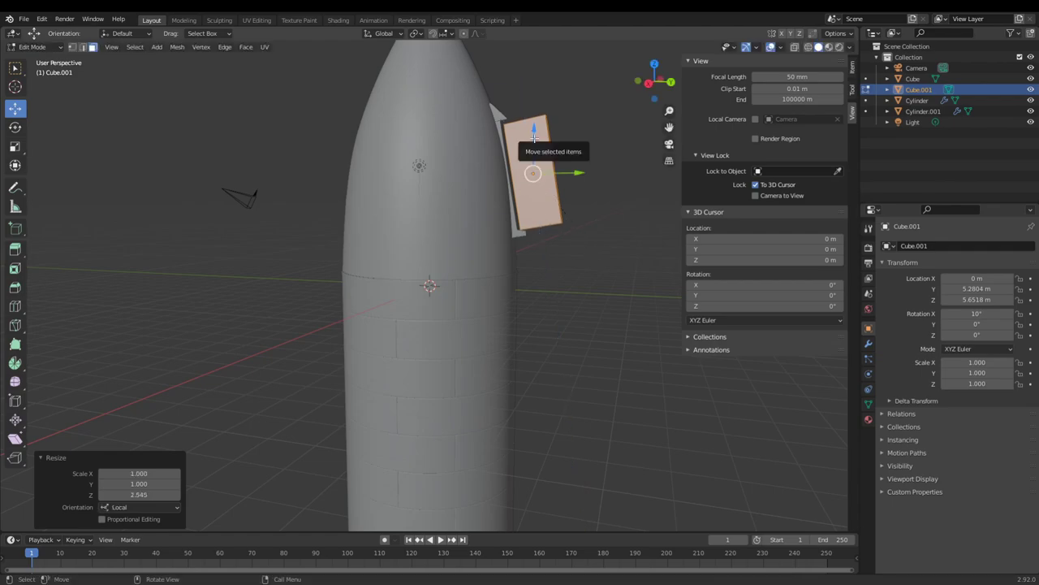
- Move the plate object slightly up and toward the nose cone, to about Y 5.20 m and Z 5.78 m
key(Tab)
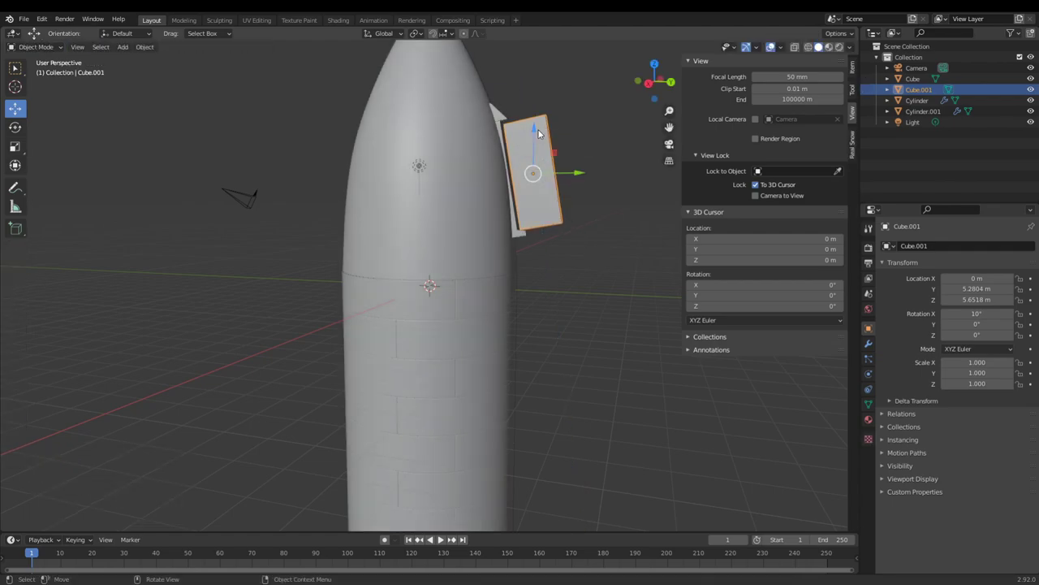
drag(534, 146, 540, 133)
drag(572, 176, 567, 175)
- Add a single horizontal loop cut across the plate and slide it slightly below the middle, at factor 0.176
key(Tab)
middle_drag(601, 176, 511, 195)
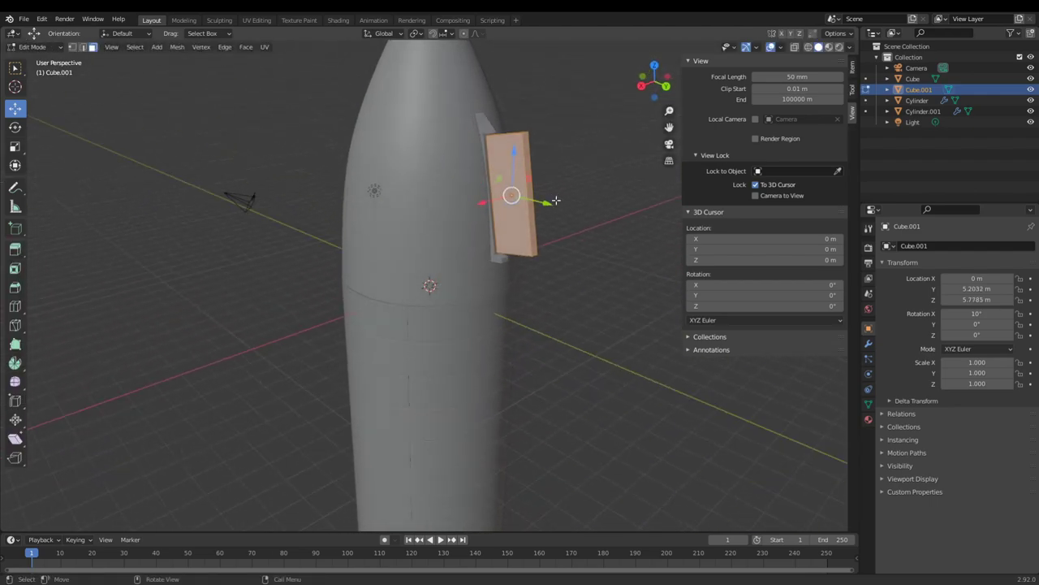
key(ctrl+r)
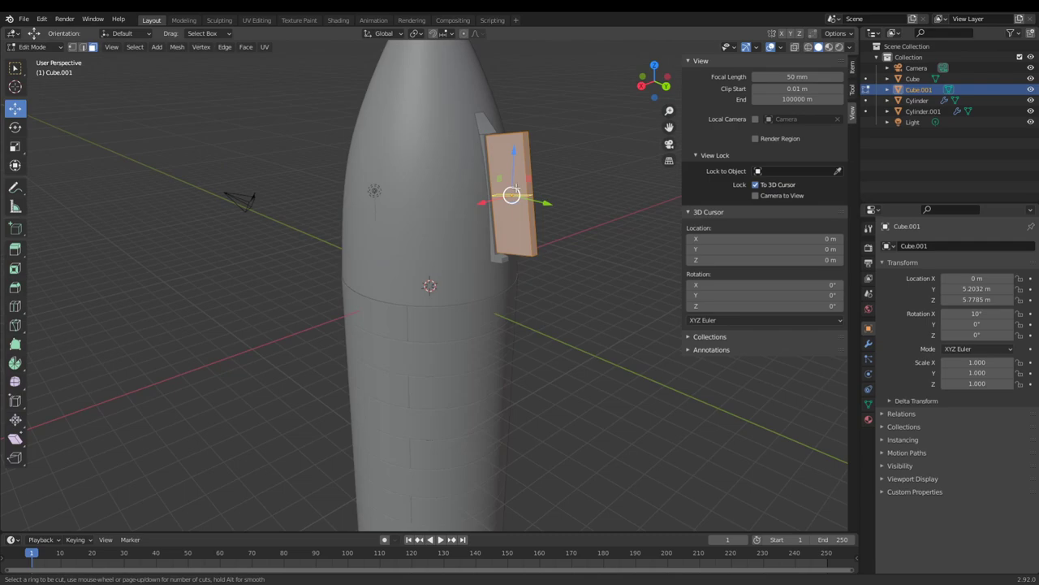
click(514, 189)
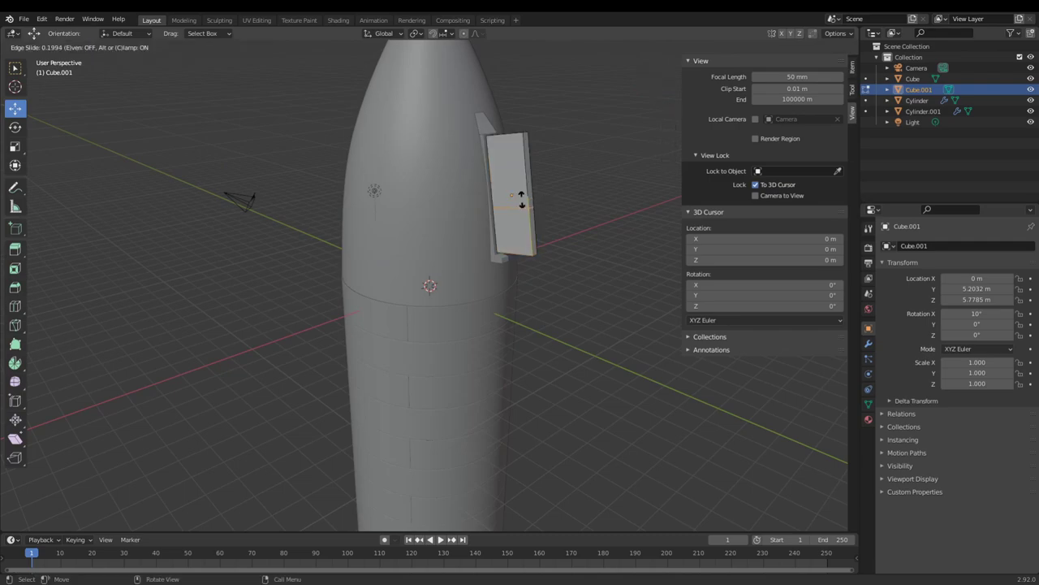
click(522, 199)
- Select the plate's lower outer edge and move it outward along Y by about 0.92 m, adjusting its height slightly
middle_drag(253, 134, 363, 248)
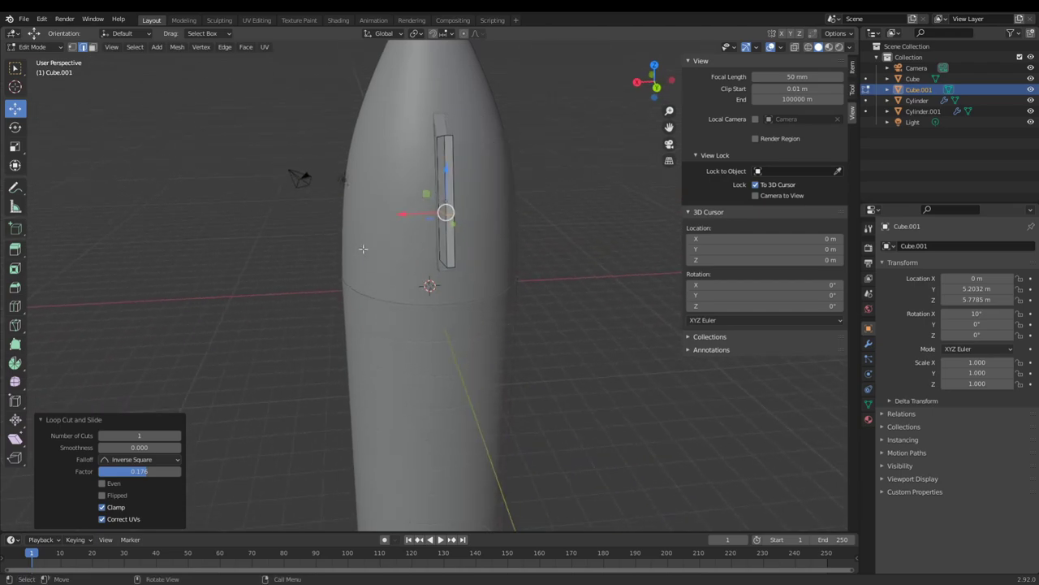
click(453, 267)
middle_drag(453, 266, 606, 207)
drag(606, 219, 617, 220)
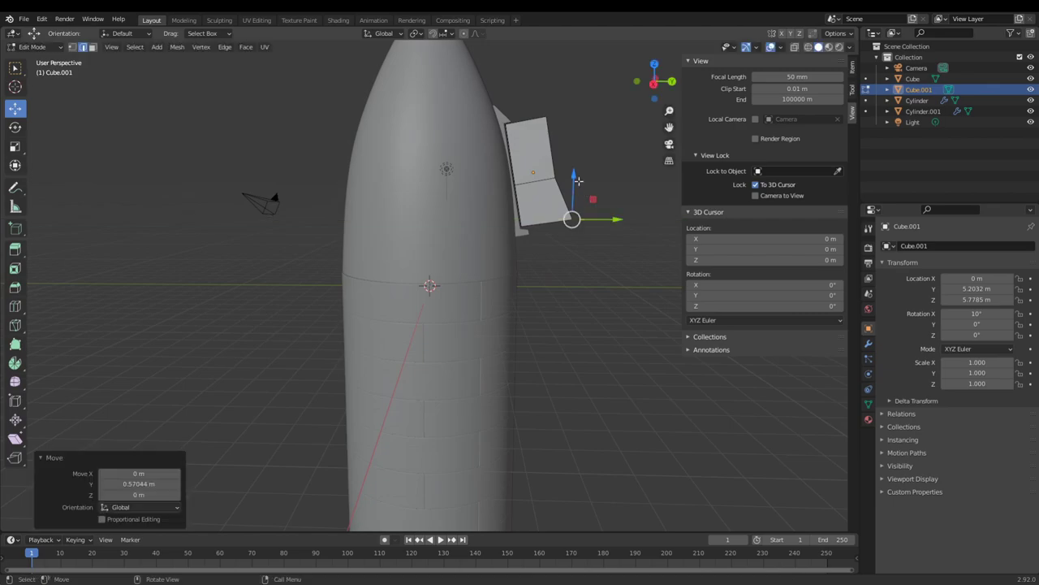
drag(574, 182, 573, 185)
drag(615, 227, 621, 226)
- Select the loop cut's outer edge and move it up about 1.05 m along Z and outward 1.216 m along Y
middle_drag(555, 199, 452, 232)
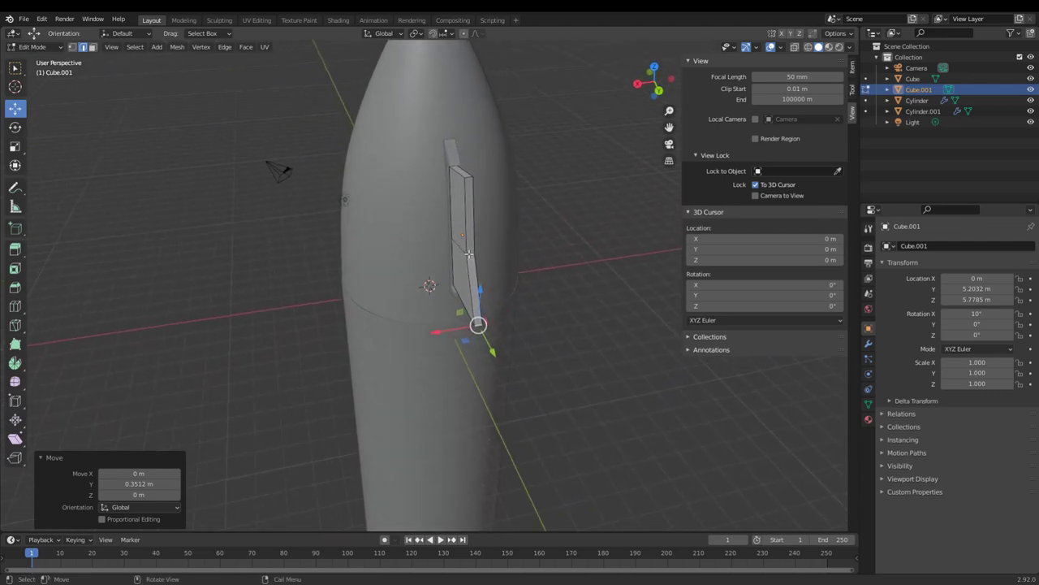
click(468, 254)
middle_drag(475, 381, 524, 349)
scroll(525, 348, down, 5)
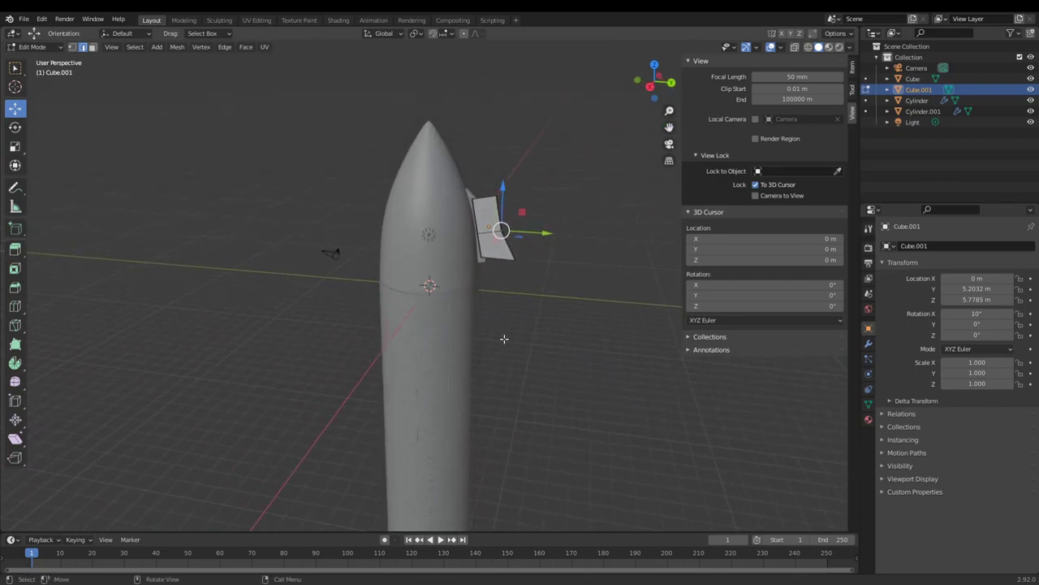
scroll(504, 339, up, 4)
scroll(495, 332, down, 3)
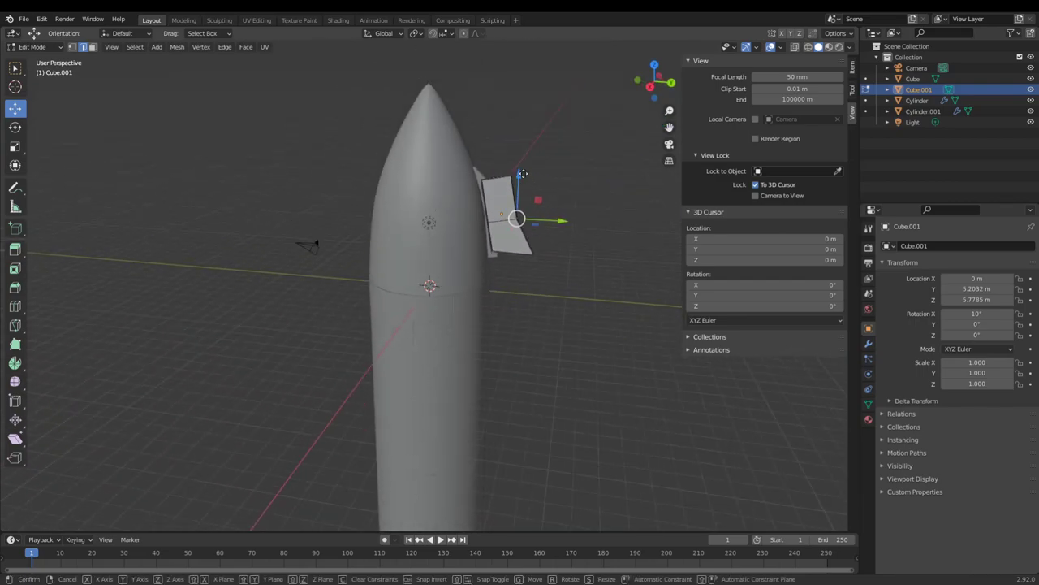
drag(519, 175, 515, 156)
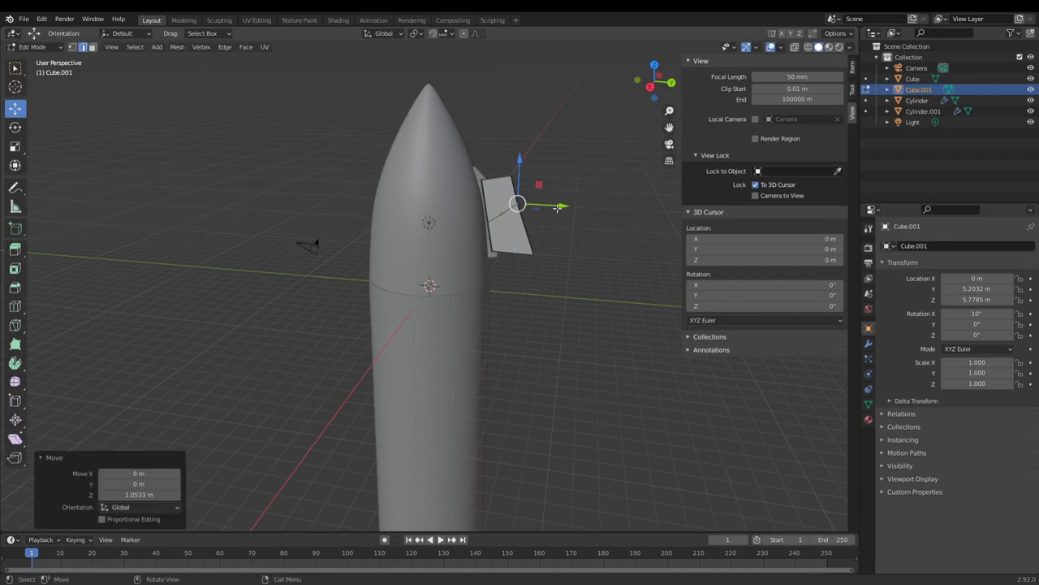
drag(562, 206, 587, 208)
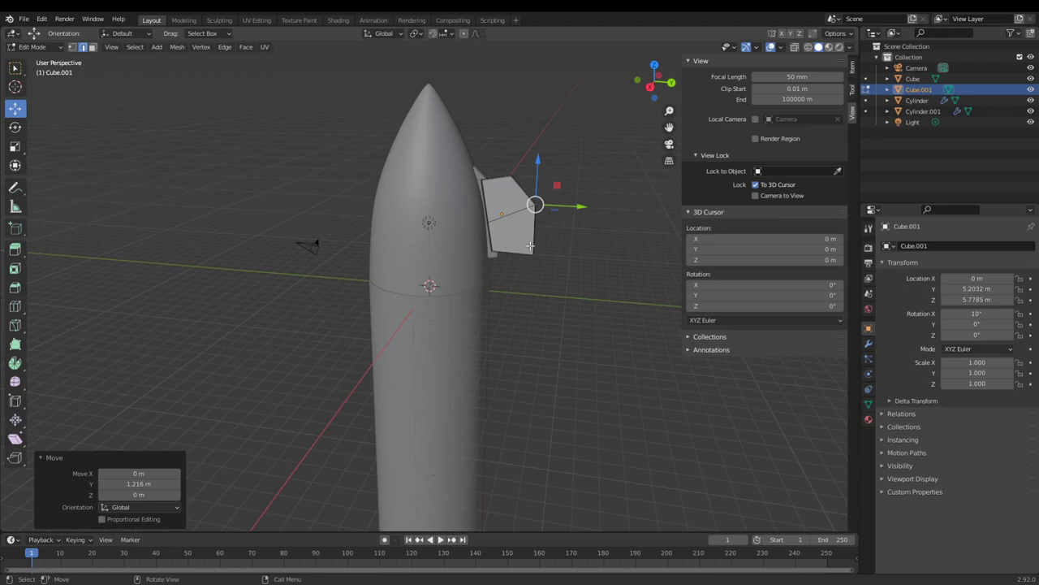
- Select the plate's upper outer edge and move it inward about 1.79 m along Y and up about 0.30 m along Z
middle_drag(528, 247, 495, 237)
scroll(491, 235, up, 3)
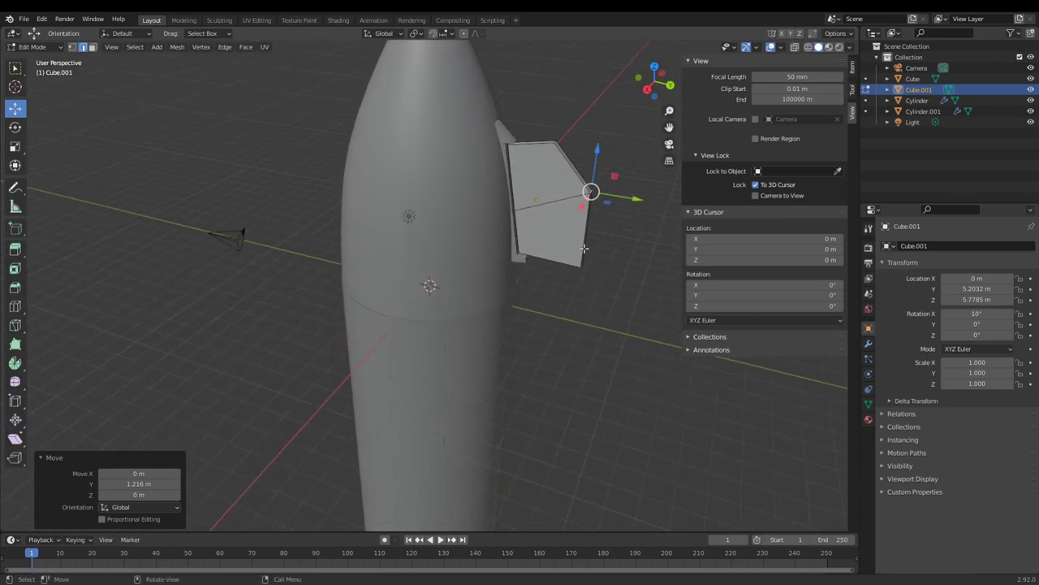
middle_drag(584, 248, 617, 213)
middle_drag(527, 233, 515, 203)
scroll(501, 274, down, 3)
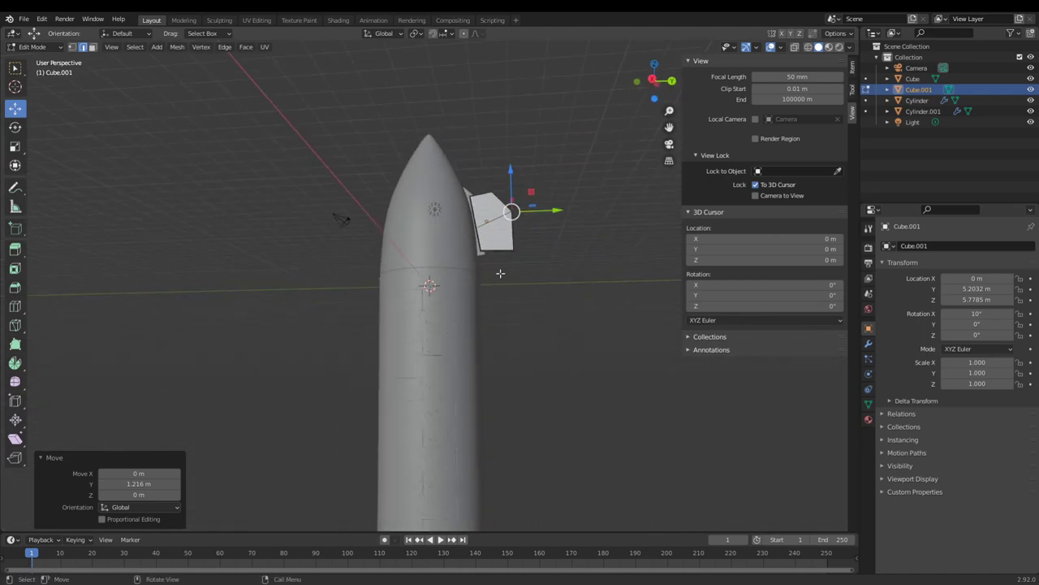
middle_drag(526, 253, 485, 341)
scroll(508, 274, up, 4)
middle_drag(551, 308, 571, 260)
click(580, 154)
key(g)
key(y)
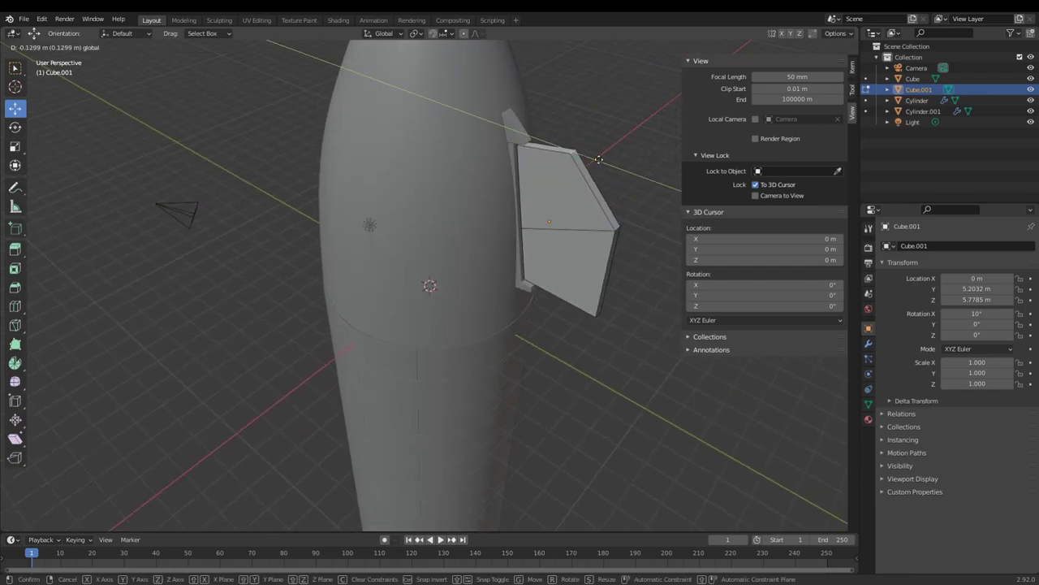
click(556, 142)
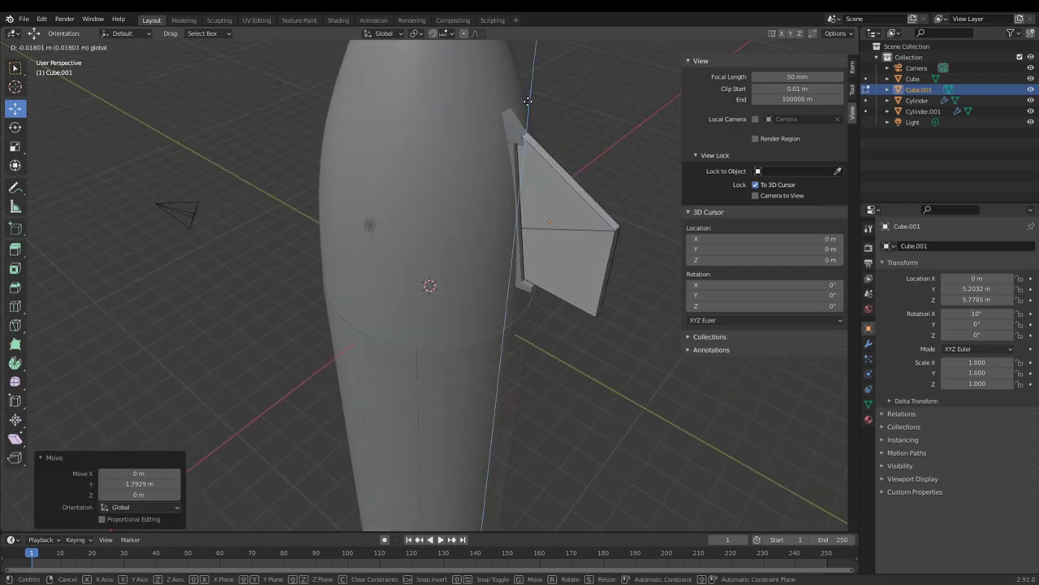
- Select the fin's middle outer edge and move it inward about 0.75 m along Y
middle_drag(546, 220, 466, 189)
scroll(578, 164, down, 3)
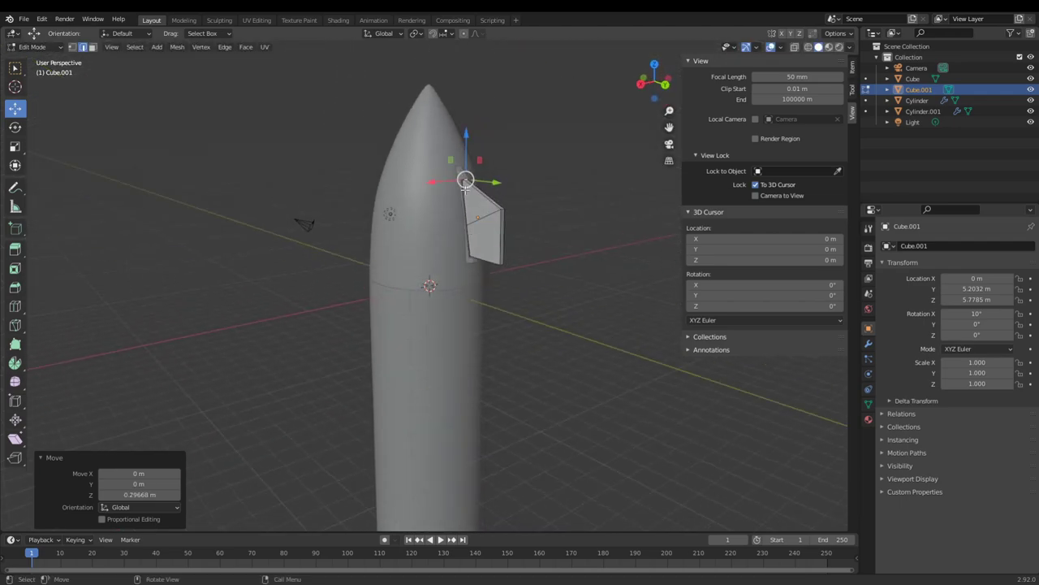
click(501, 210)
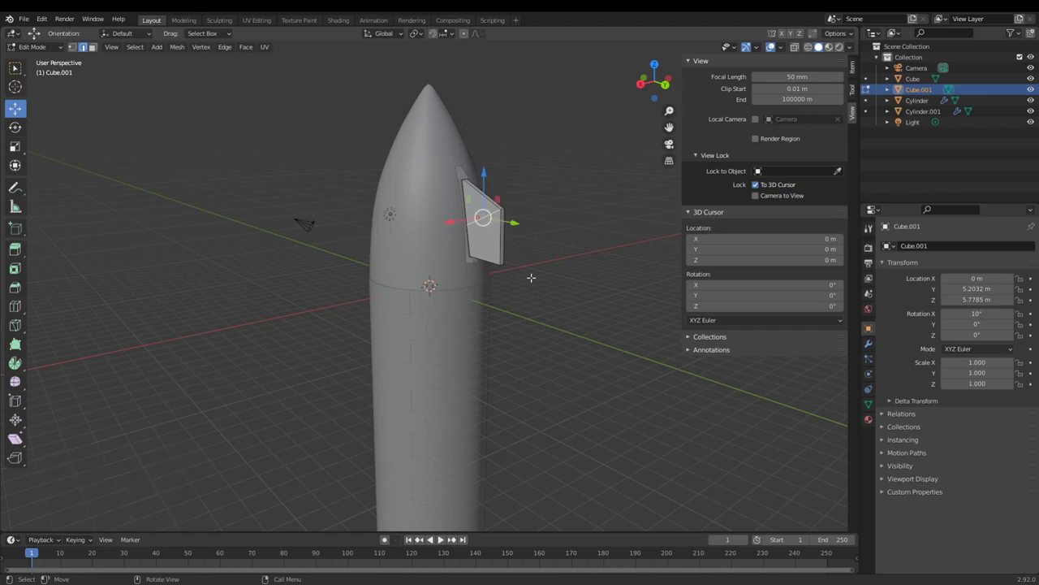
key(g)
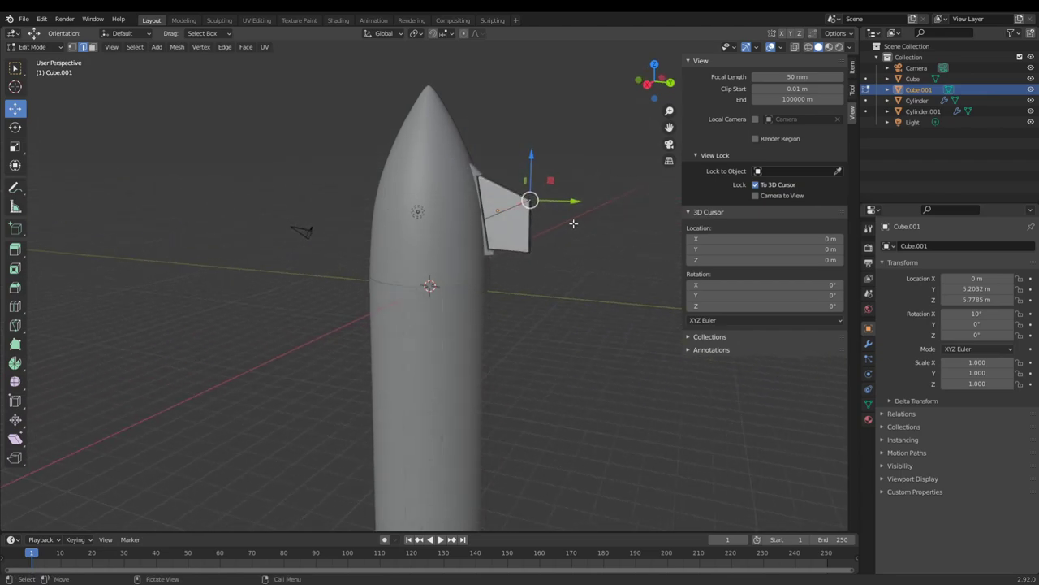
key(y)
click(562, 200)
- Select the fin's lower outer edge, move it inward about 0.49 m along Y, and check the fin's outline against the rocket
middle_drag(557, 273, 524, 282)
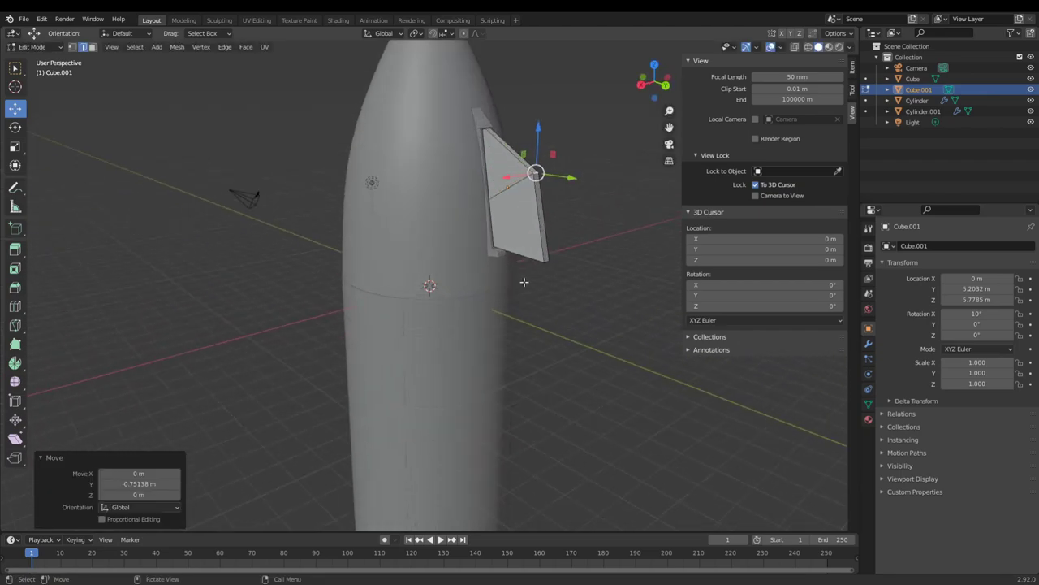
click(545, 261)
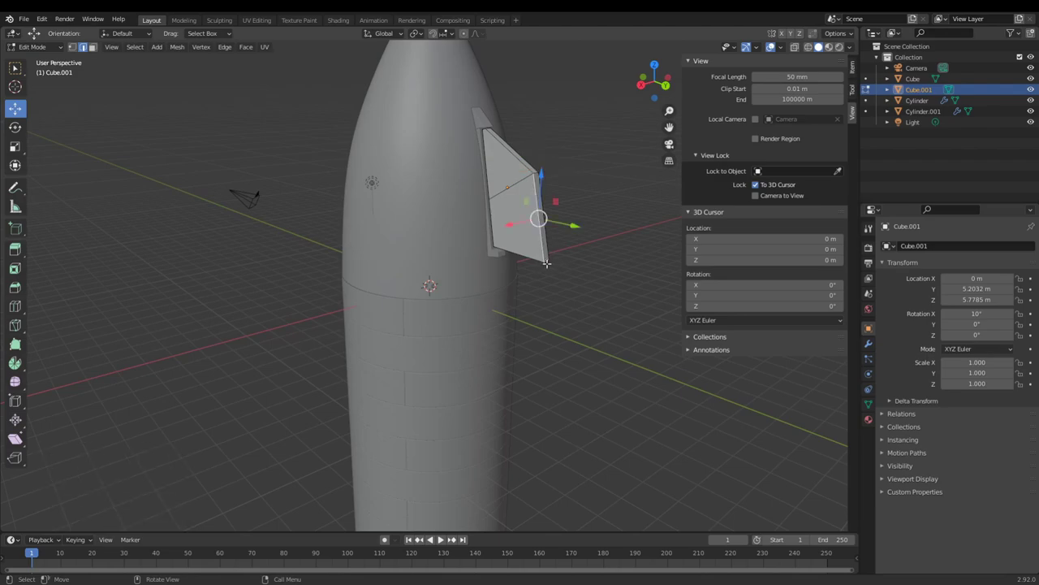
click(547, 263)
drag(572, 269, 561, 270)
middle_drag(560, 270, 640, 256)
scroll(627, 256, down, 4)
middle_drag(571, 275, 457, 269)
scroll(448, 276, down, 5)
scroll(448, 274, up, 5)
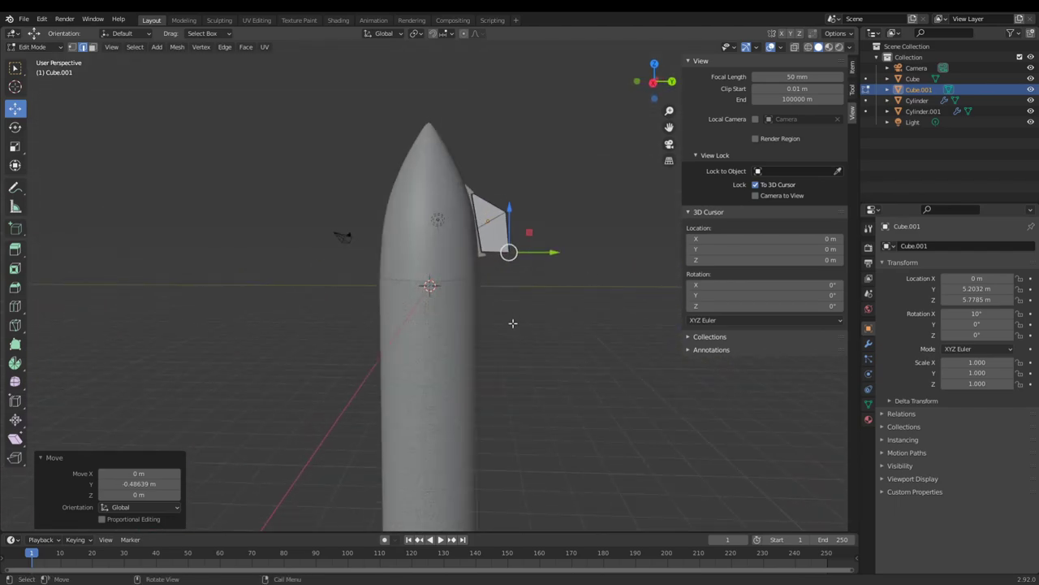
- Select the fin's bottom face and move it down about 0.12 m along Z, then return to Object Mode
scroll(512, 323, up, 2)
middle_drag(501, 337, 397, 255)
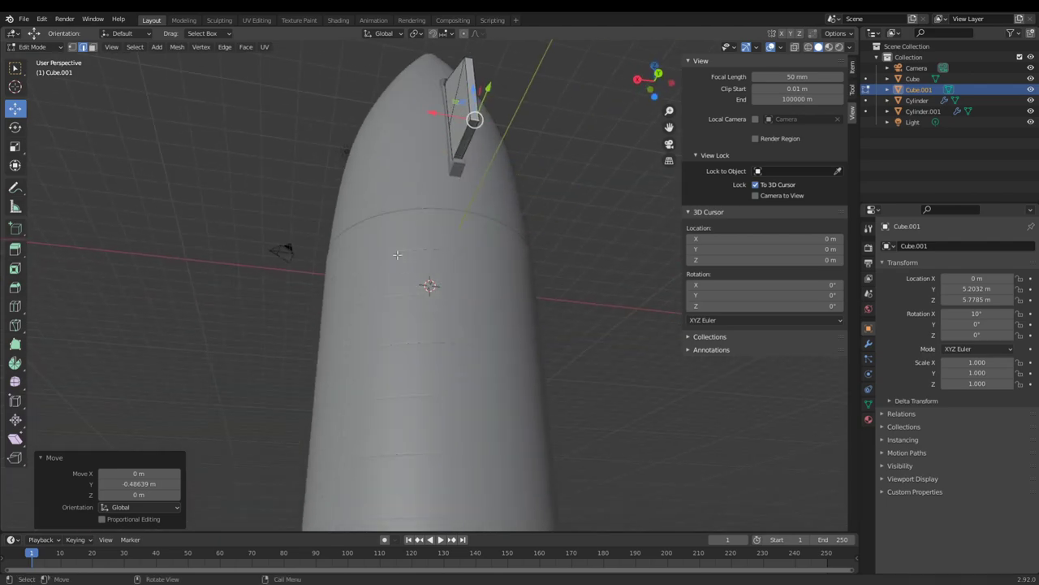
click(92, 46)
click(464, 134)
middle_drag(465, 134, 557, 226)
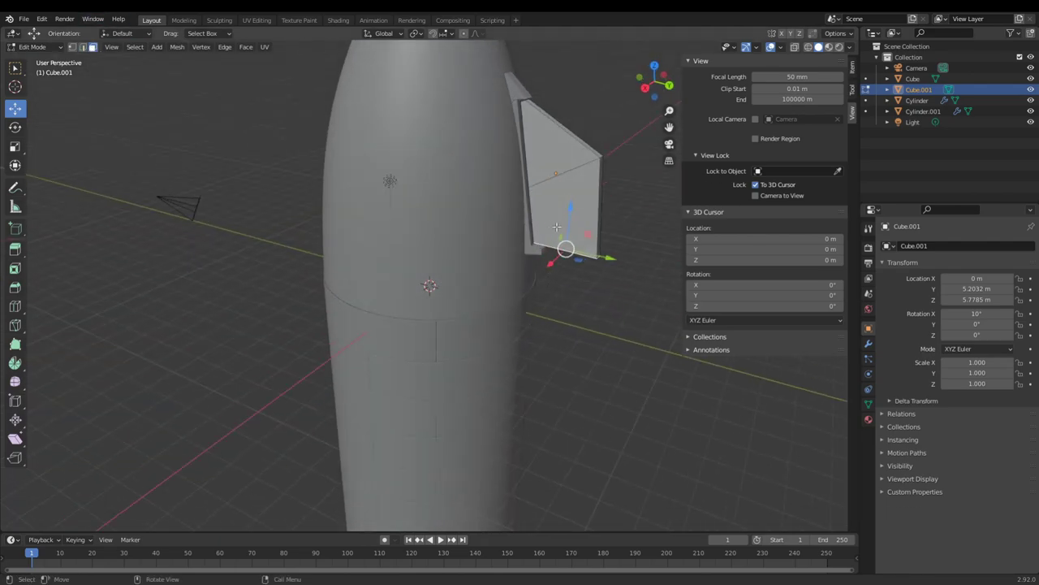
key(g)
key(z)
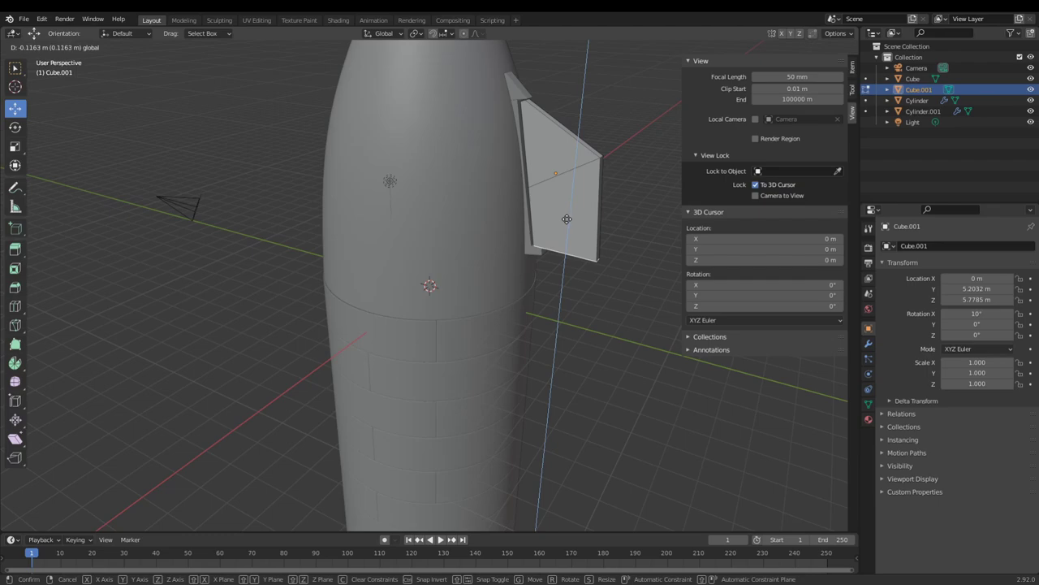
click(567, 219)
key(Tab)
middle_drag(539, 303, 475, 292)
scroll(549, 301, down, 4)
scroll(487, 284, up, 6)
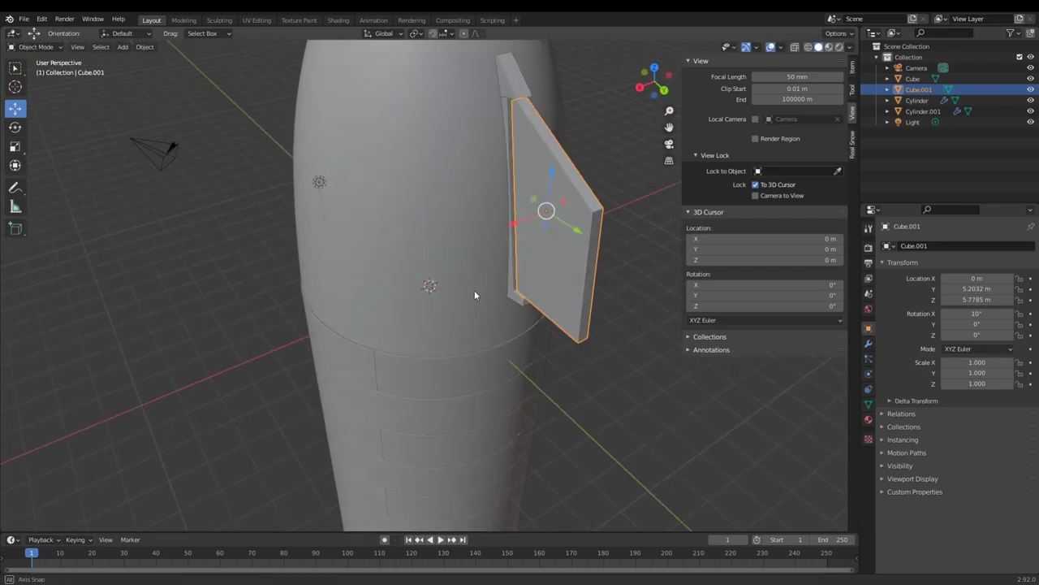
- Try a Subdivision Surface modifier and a loop cut on the fin's mounting block, and discard both
click(526, 110)
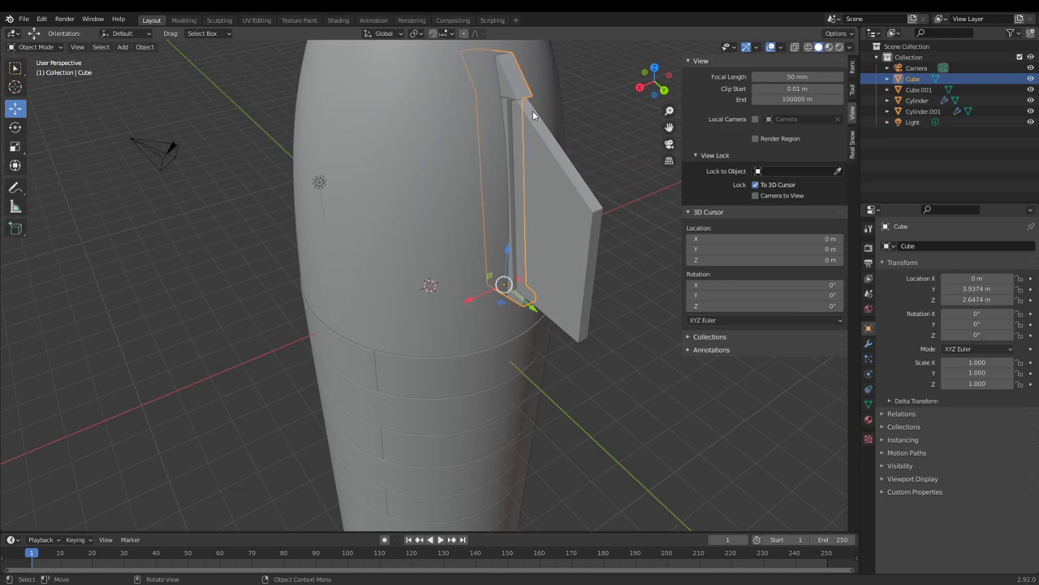
click(869, 344)
click(899, 245)
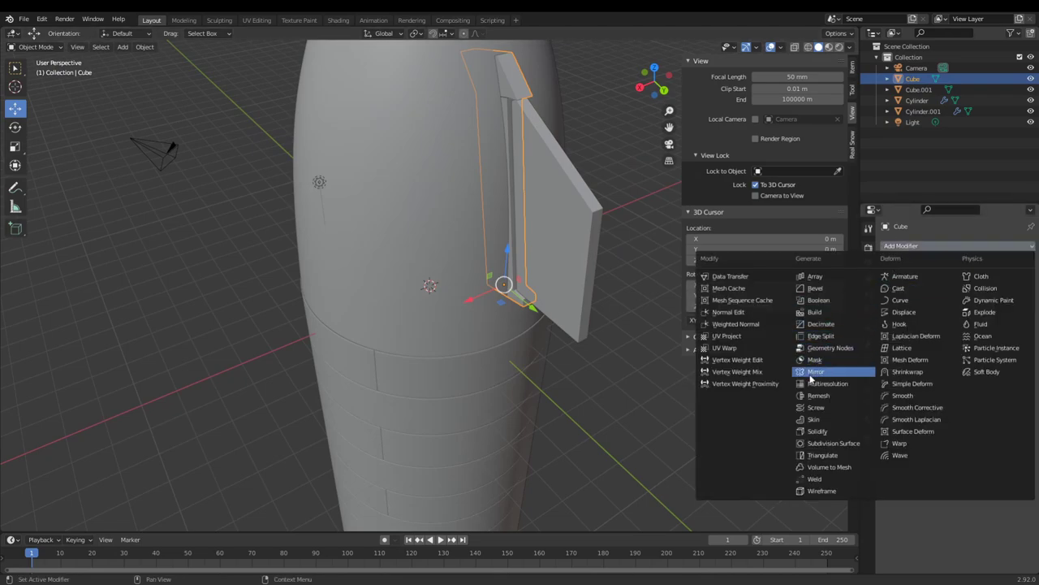
click(832, 443)
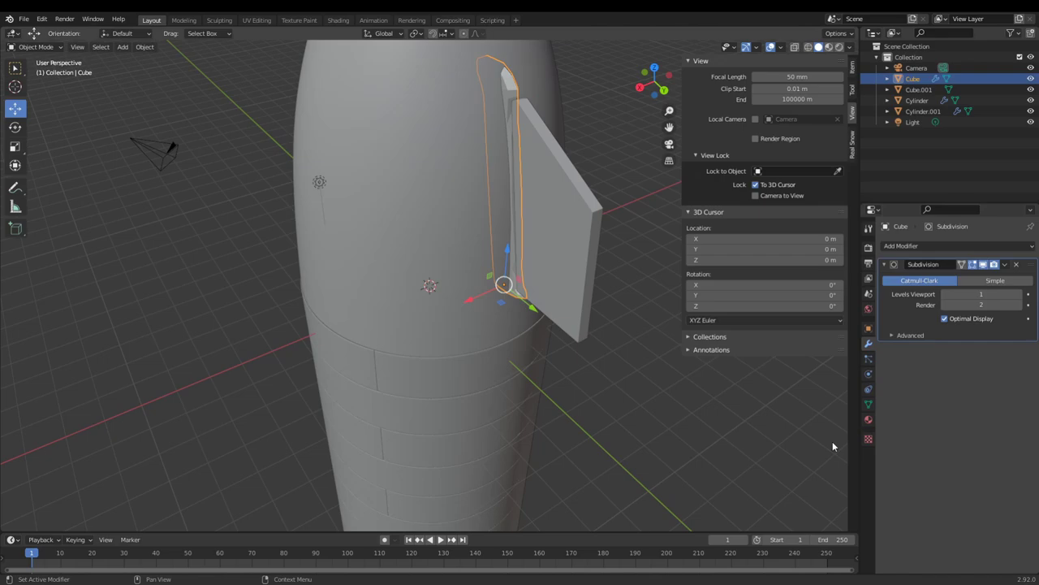
key(Tab)
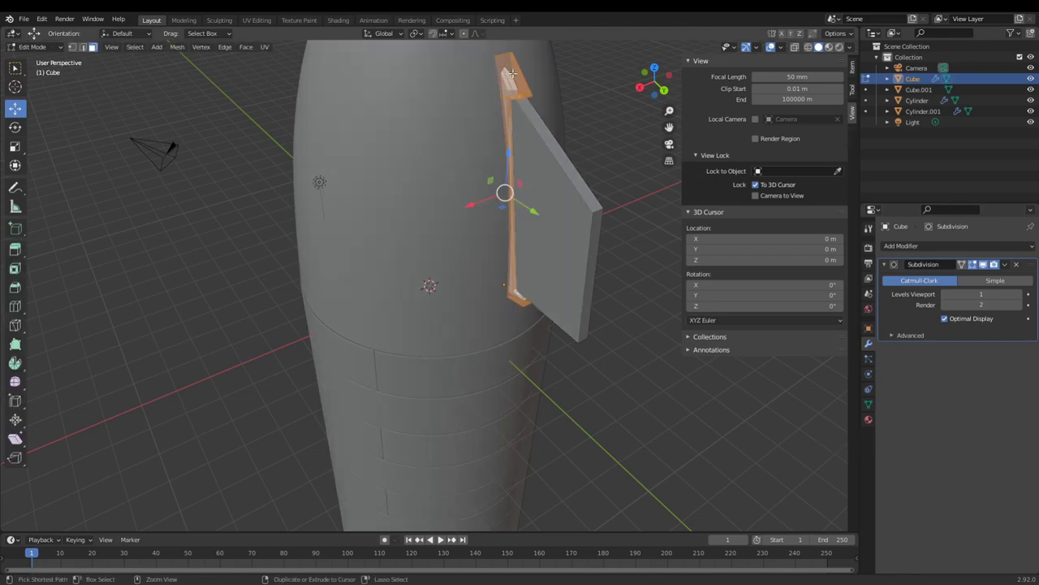
key(g)
key(g)
key(Return)
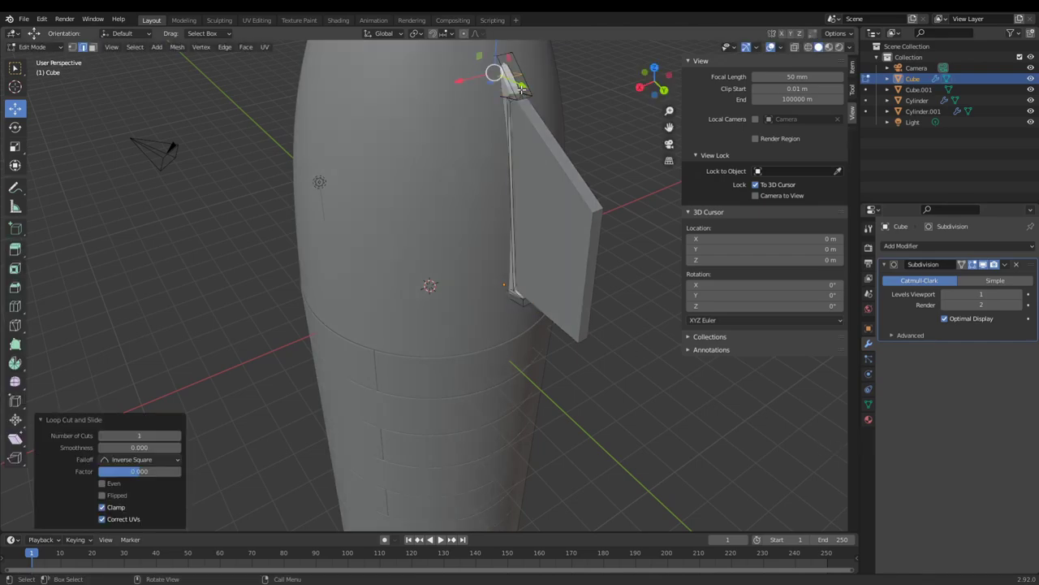
key(Tab)
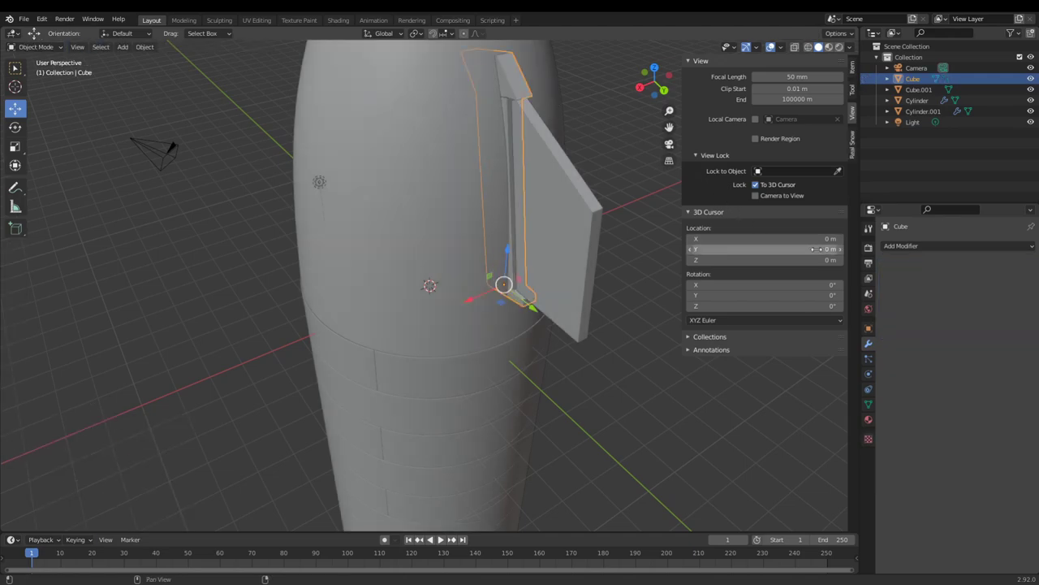
- Give the fin a Subdivision Surface modifier with 3 viewport and 3 render levels, and open its mesh for editing
click(543, 236)
mouse_move(565, 234)
middle_down()
mouse_move(483, 232)
mouse_move(553, 249)
middle_up()
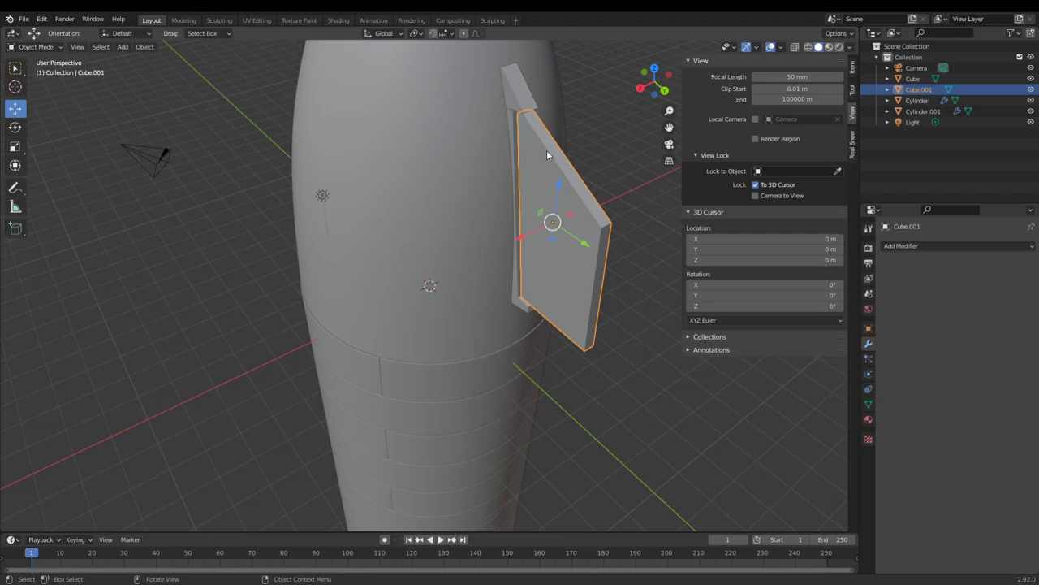
click(510, 96)
click(555, 164)
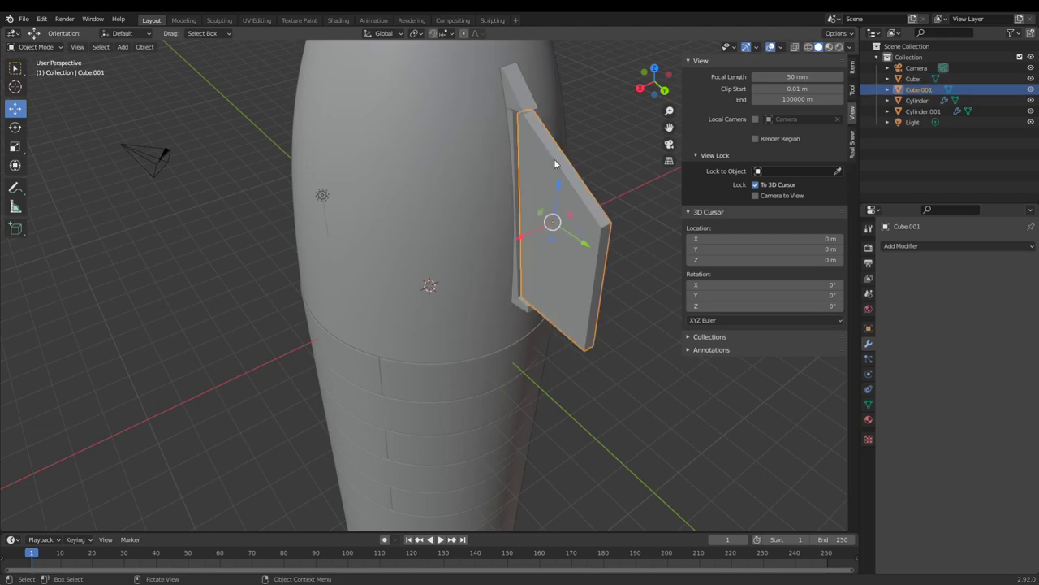
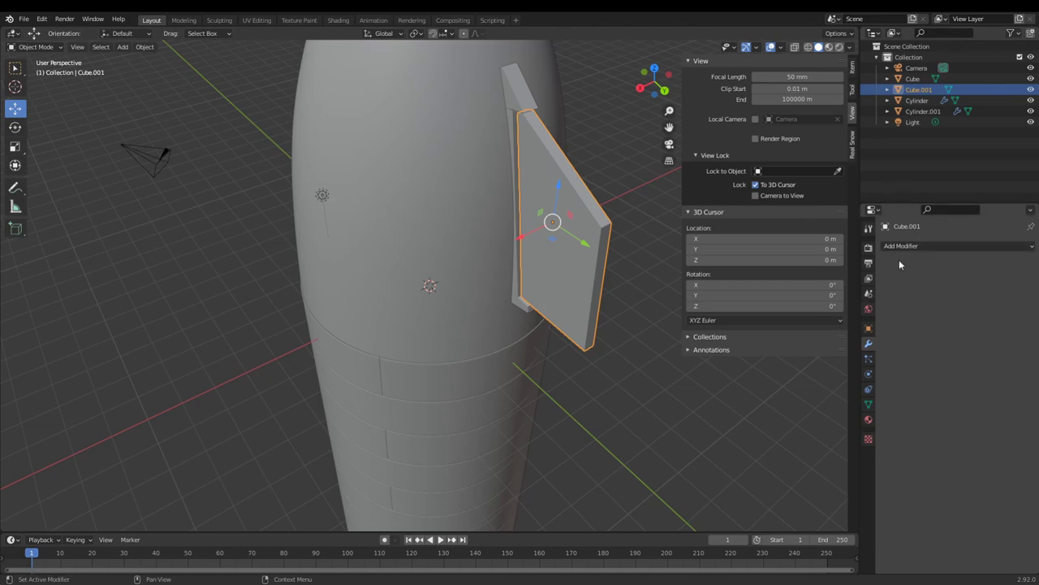
click(934, 245)
click(820, 443)
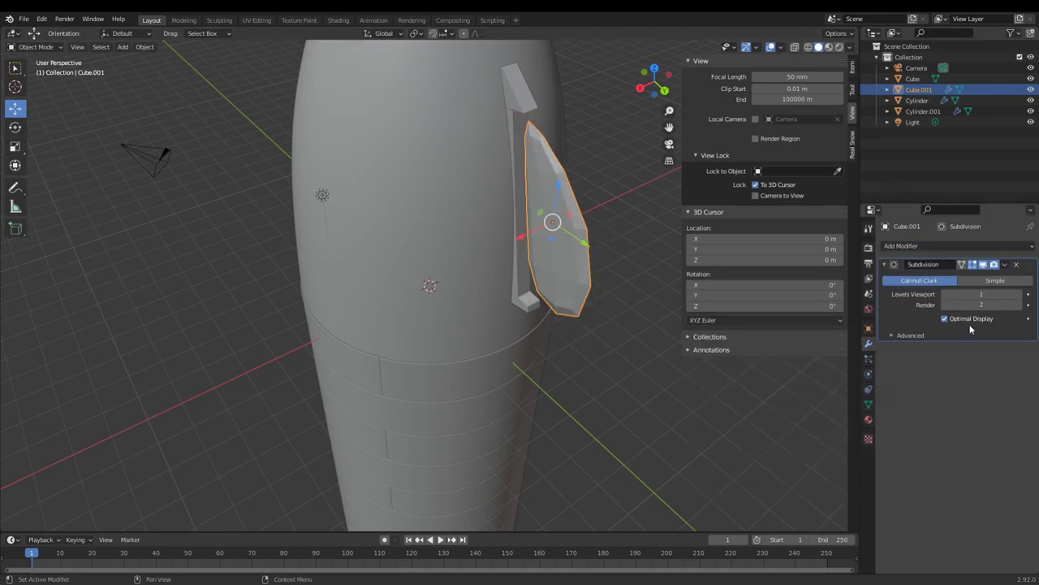
click(1019, 294)
click(1019, 305)
click(1020, 294)
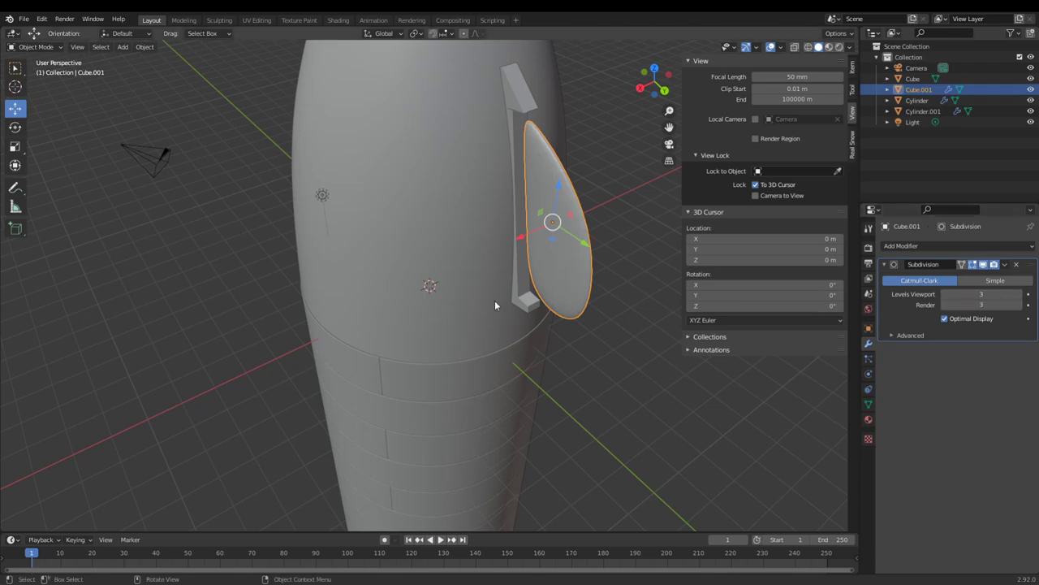
key(Tab)
middle_drag(494, 305, 519, 302)
key(ctrl+r)
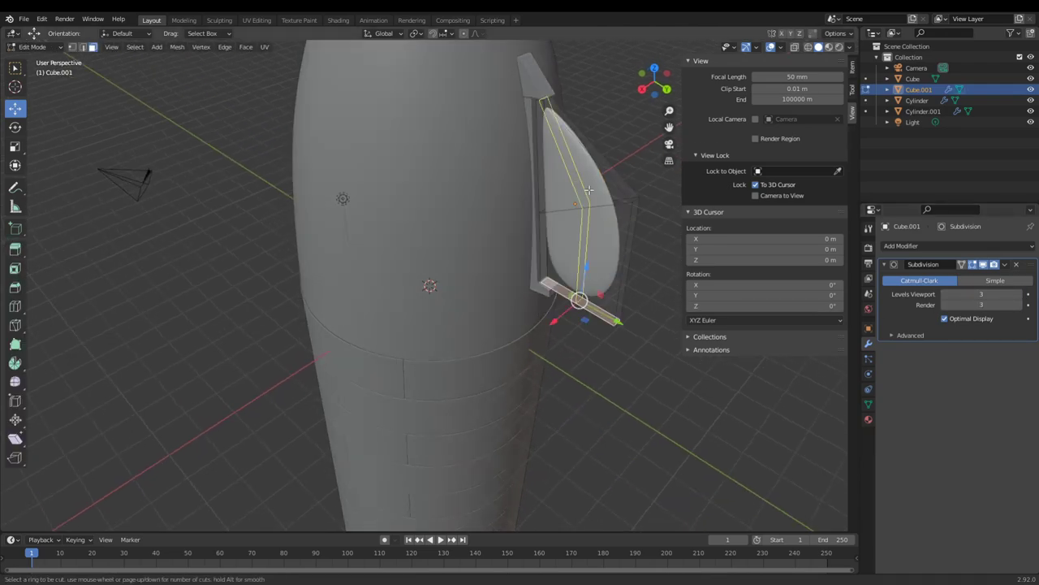
click(589, 189)
click(546, 183)
key(ctrl+r)
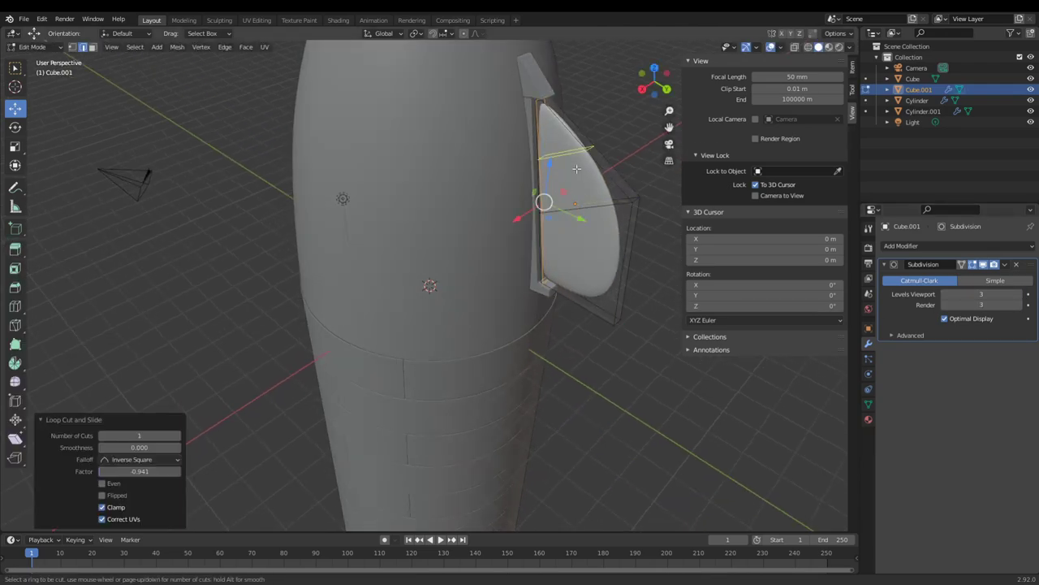
key(Escape)
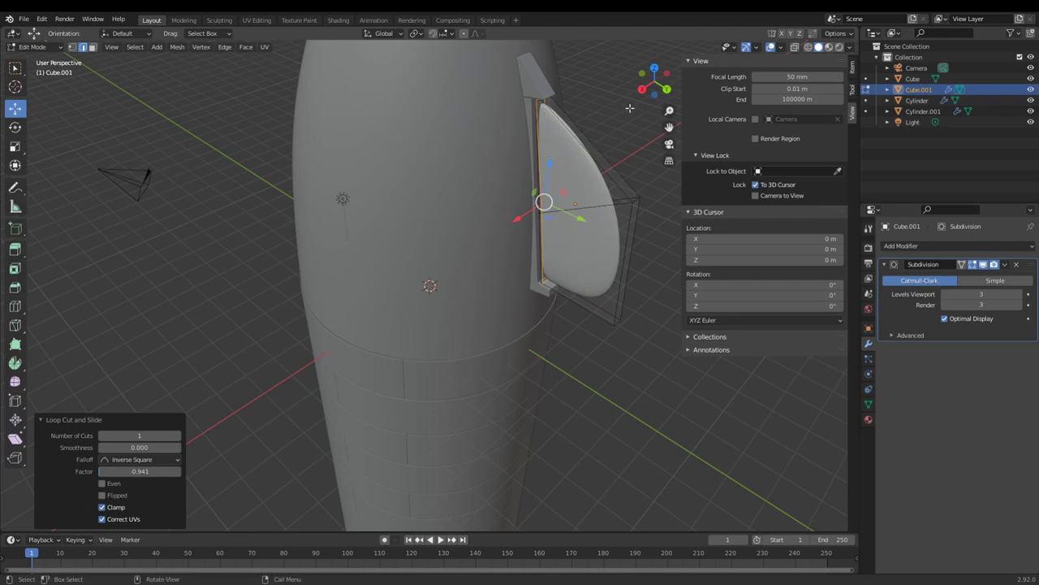
key(ctrl+z)
- Add loop cuts close to the fin's inner edge and its top edge, with slide factors of about -0.85 and -0.84
key(ctrl+r)
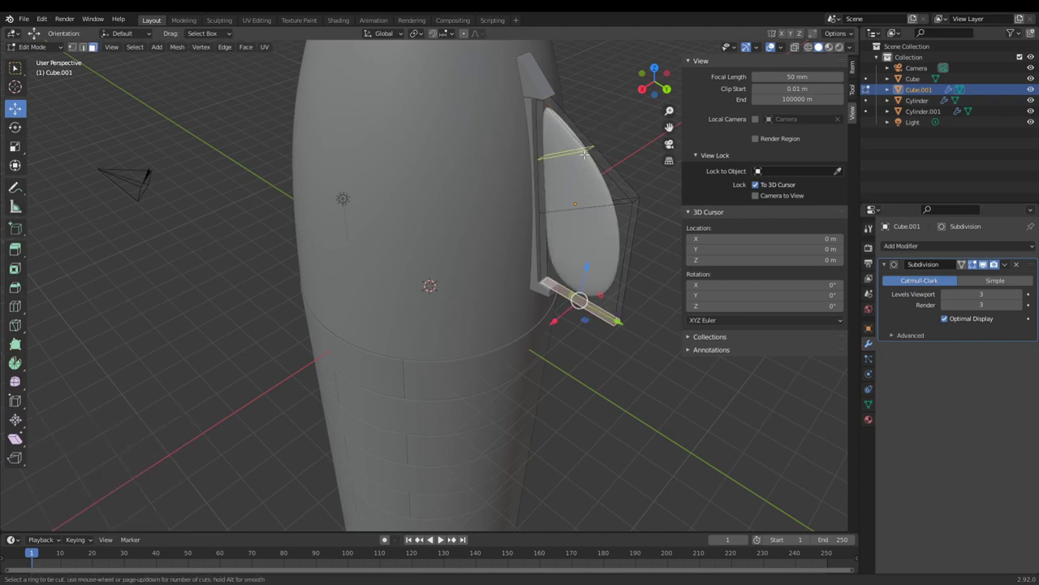
click(575, 210)
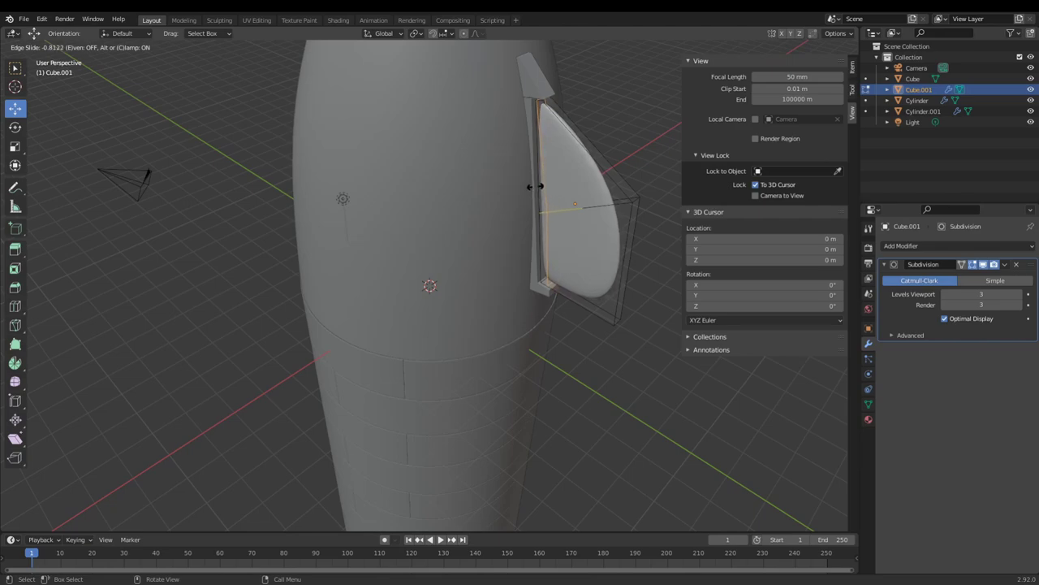
click(549, 191)
key(ctrl+r)
click(542, 165)
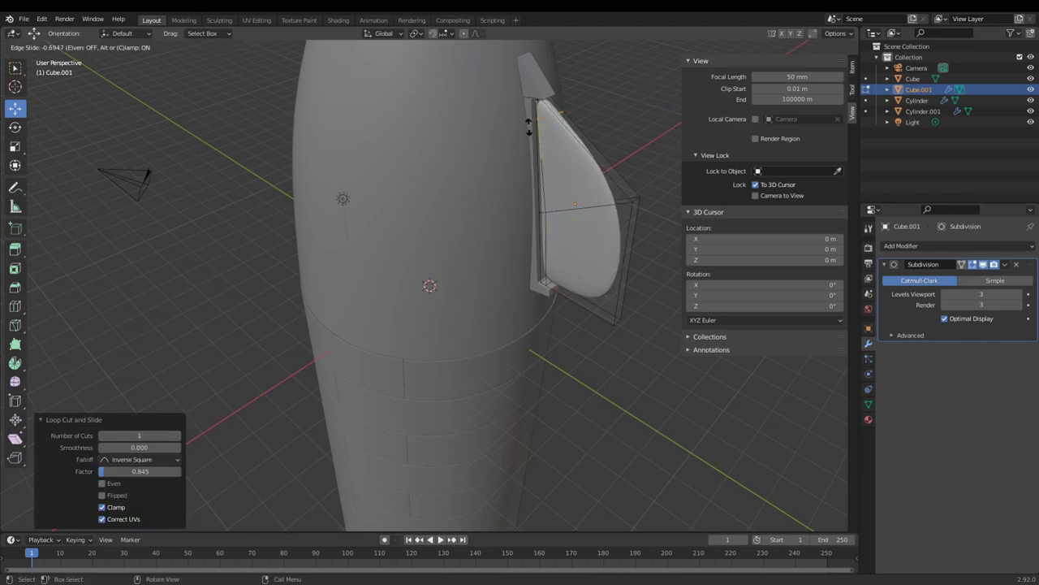
click(526, 121)
- Add loop cuts just above and just below the fin's middle edge loop to sharpen its outer corner
key(ctrl+r)
click(559, 153)
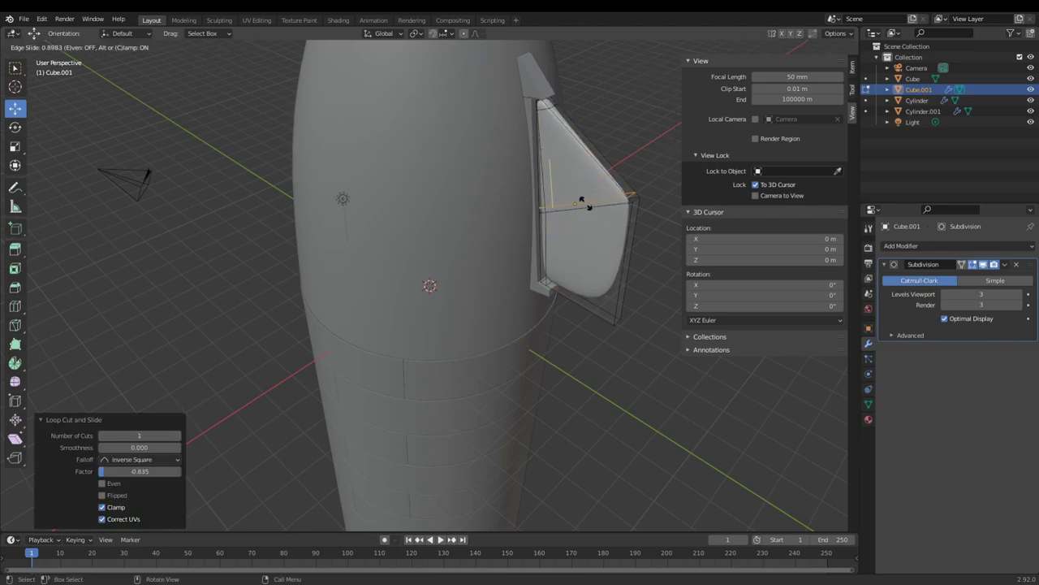
click(586, 207)
key(ctrl+r)
click(605, 227)
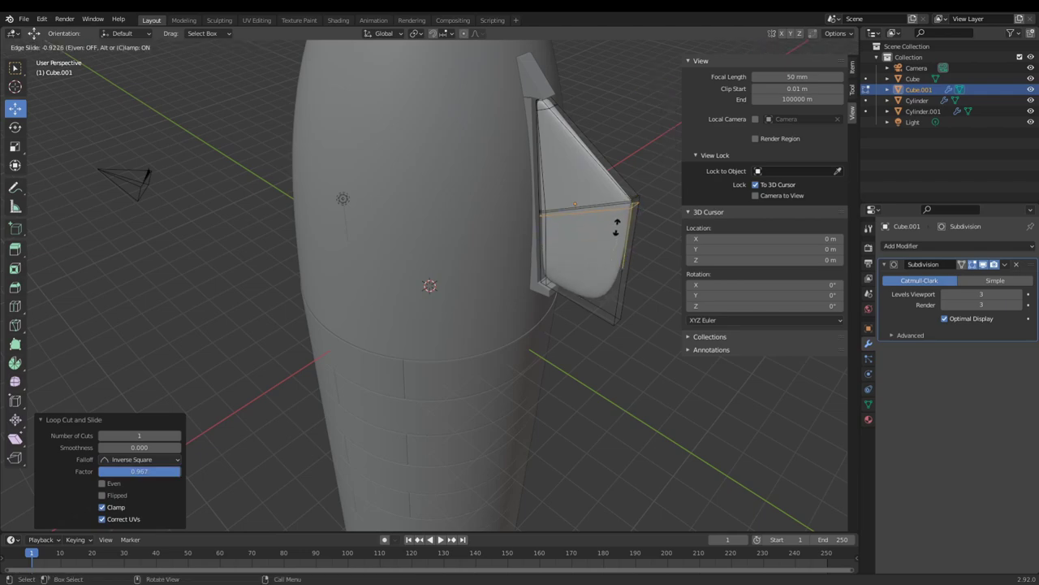
click(616, 229)
- Add loop cuts near the fin's bottom edge, at a factor of about 0.89, and near its outer edge, and leave mesh editing
key(ctrl+r)
click(550, 250)
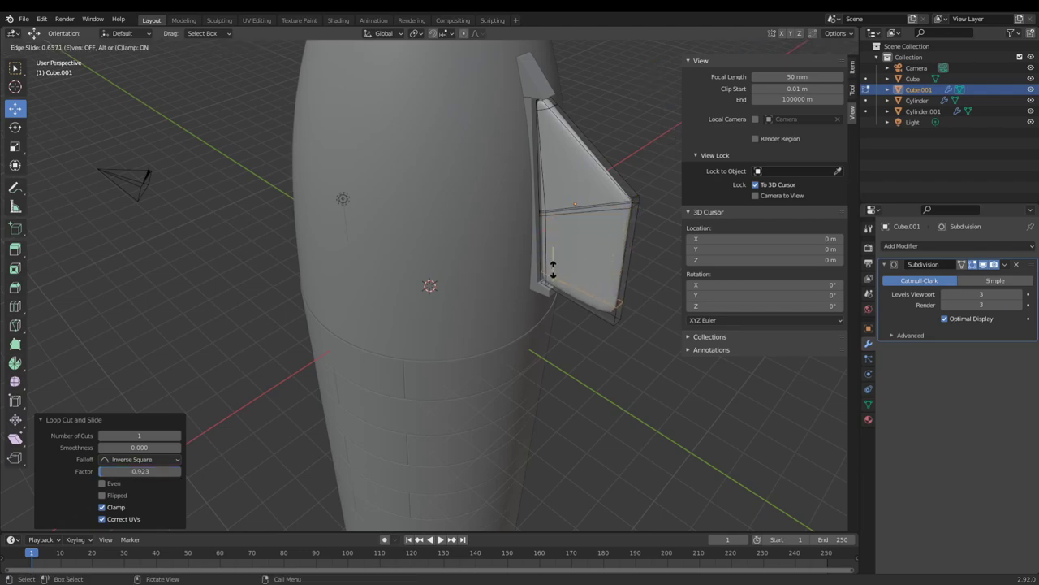
click(550, 277)
key(ctrl+r)
click(579, 199)
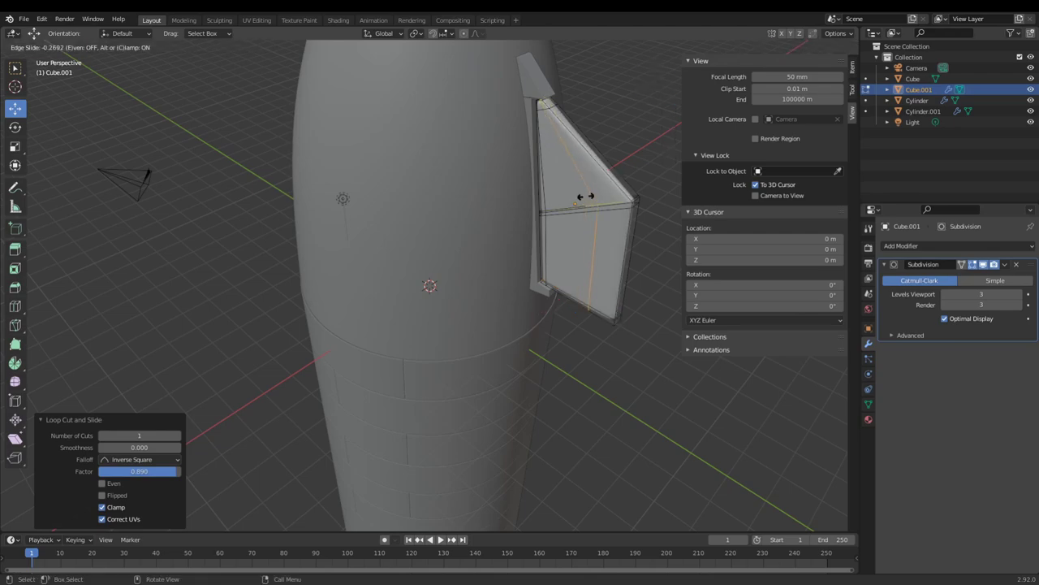
click(614, 204)
key(Tab)
- Deselect the fin and examine its shape and fit against the mounting block and rocket from several angles
scroll(594, 274, down, 6)
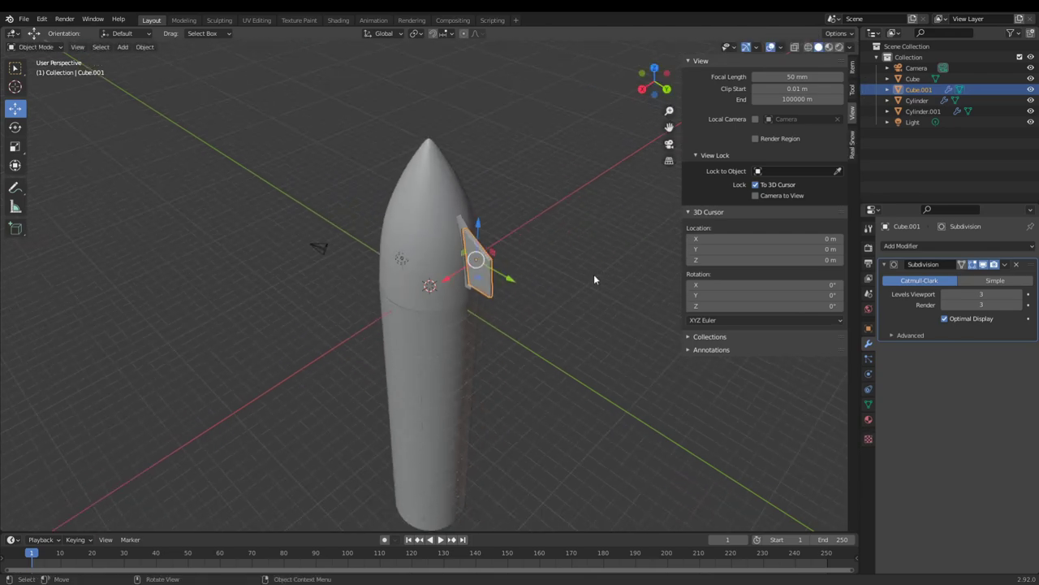
middle_drag(552, 292, 590, 259)
click(591, 262)
scroll(502, 252, up, 6)
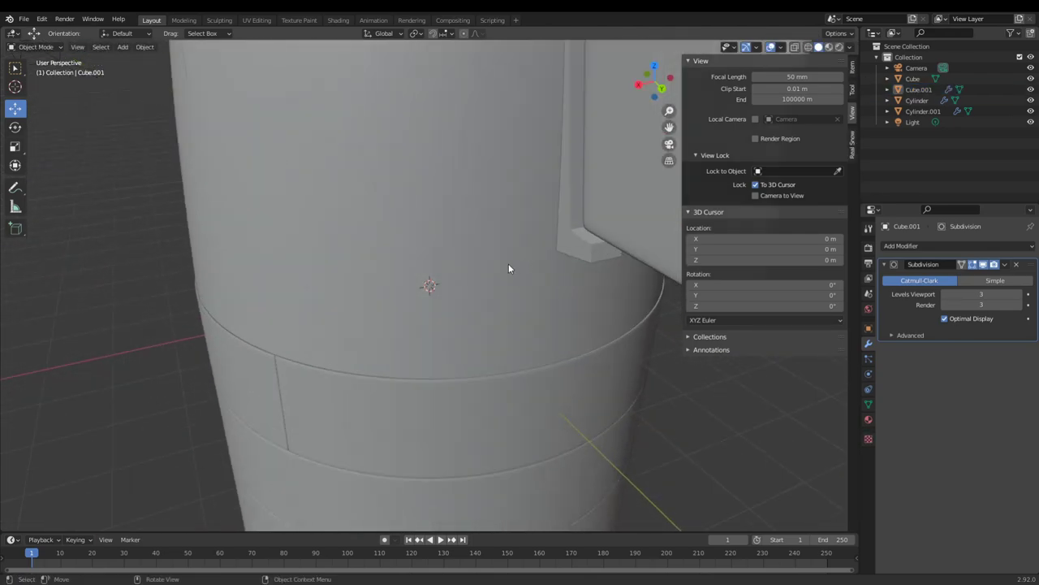
middle_drag(508, 263, 481, 262)
scroll(490, 251, down, 5)
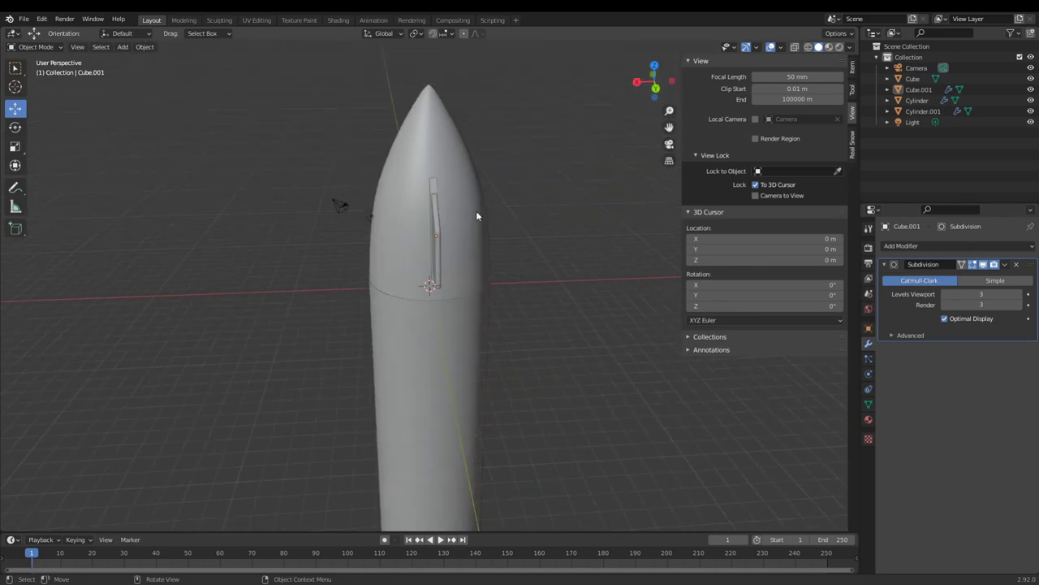
middle_drag(476, 216, 541, 231)
scroll(568, 221, down, 4)
scroll(588, 223, up, 5)
scroll(439, 381, up, 6)
scroll(375, 361, down, 4)
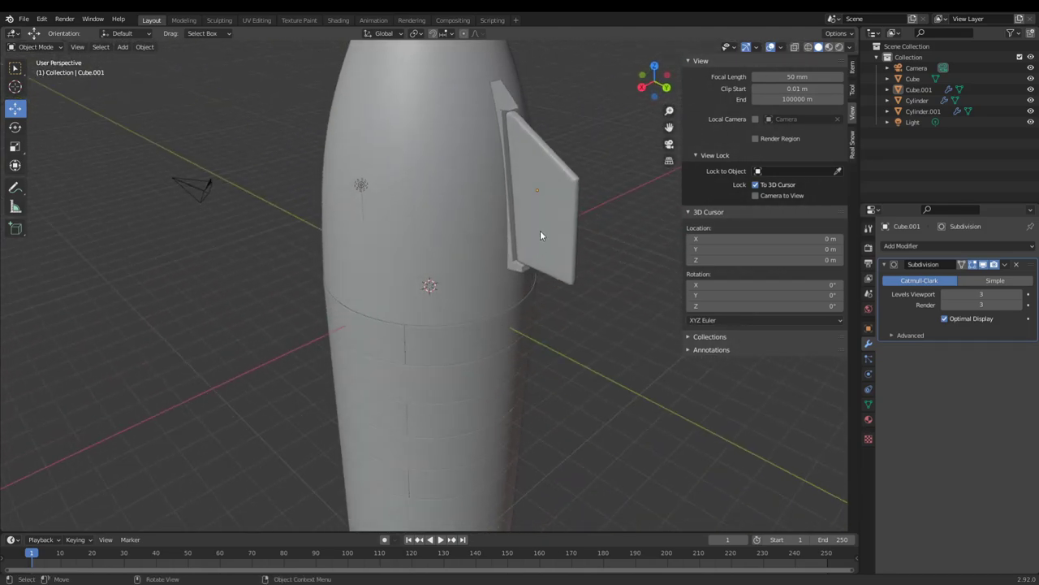
- Parent the fin to its mounting block using the Object parent type
click(536, 238)
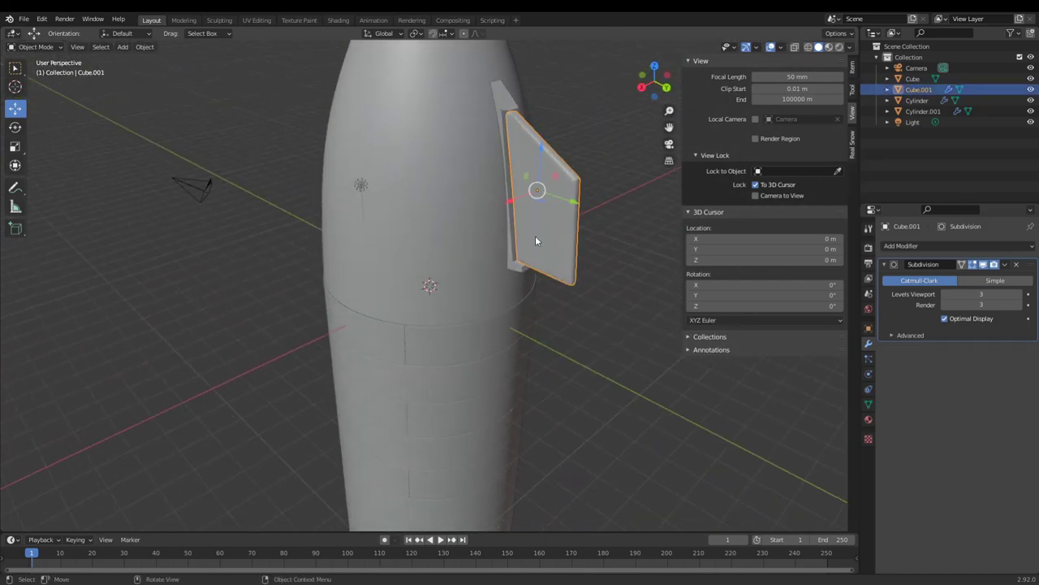
shift+click(498, 102)
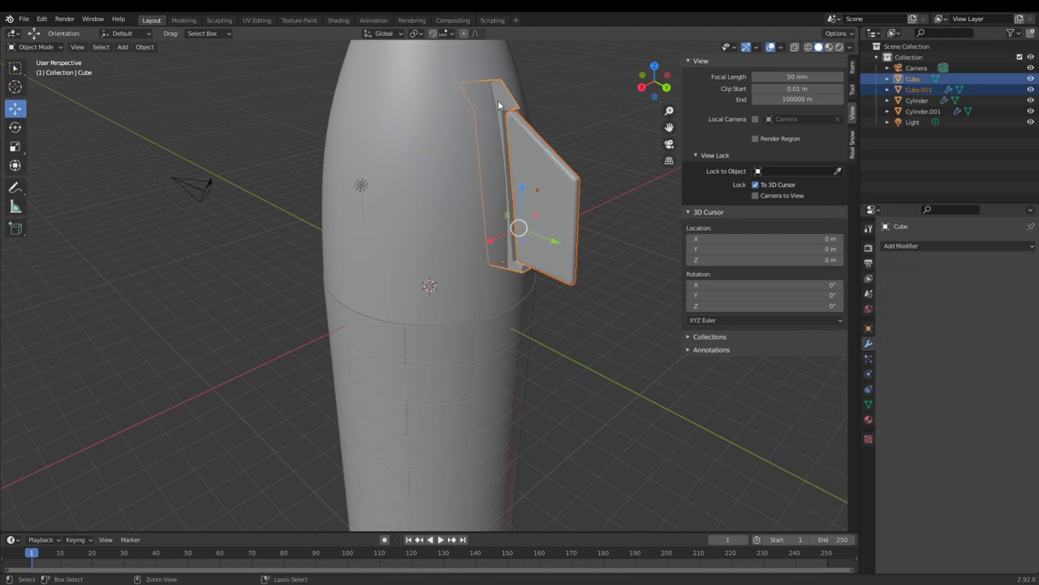
key(ctrl+p)
click(498, 102)
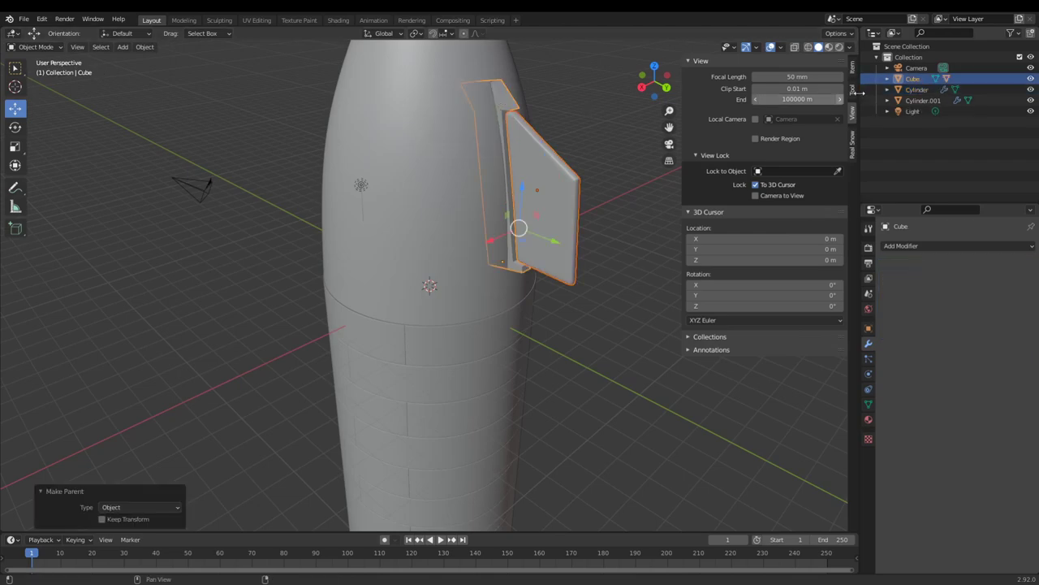
- Rename the rocket body's Cylinder object as Rings
click(918, 89)
double_click(917, 90)
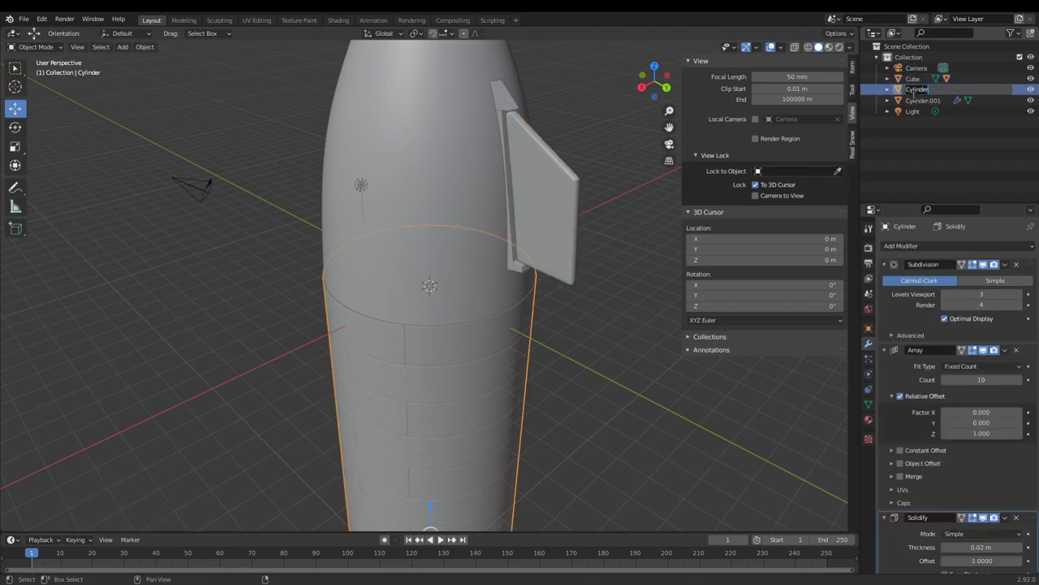
text(Rings)
key(Return)
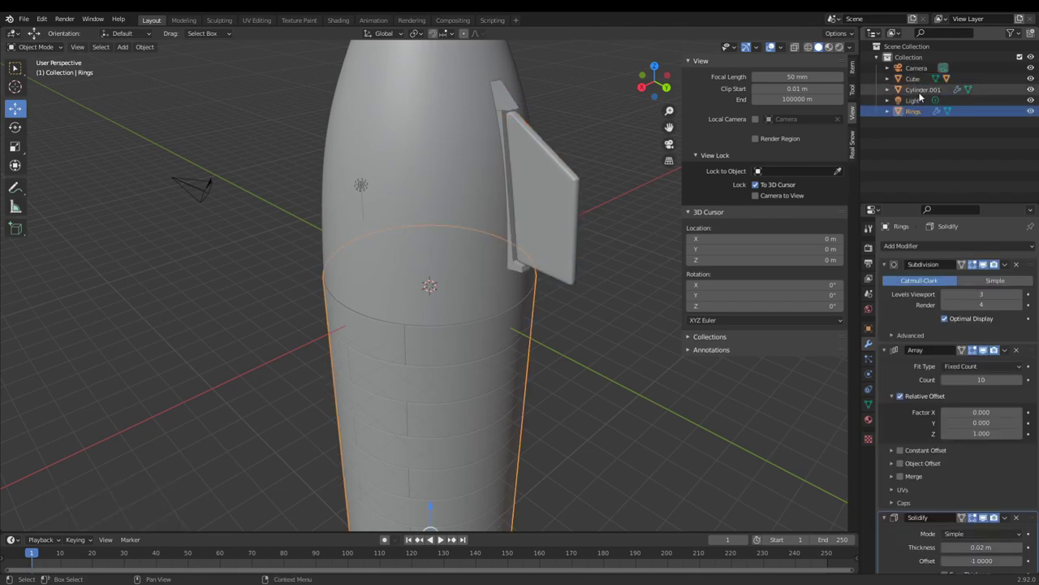
- Rename the nose cone's Cylinder.001 object as Nosecone
click(918, 90)
double_click(918, 90)
text(Nose)
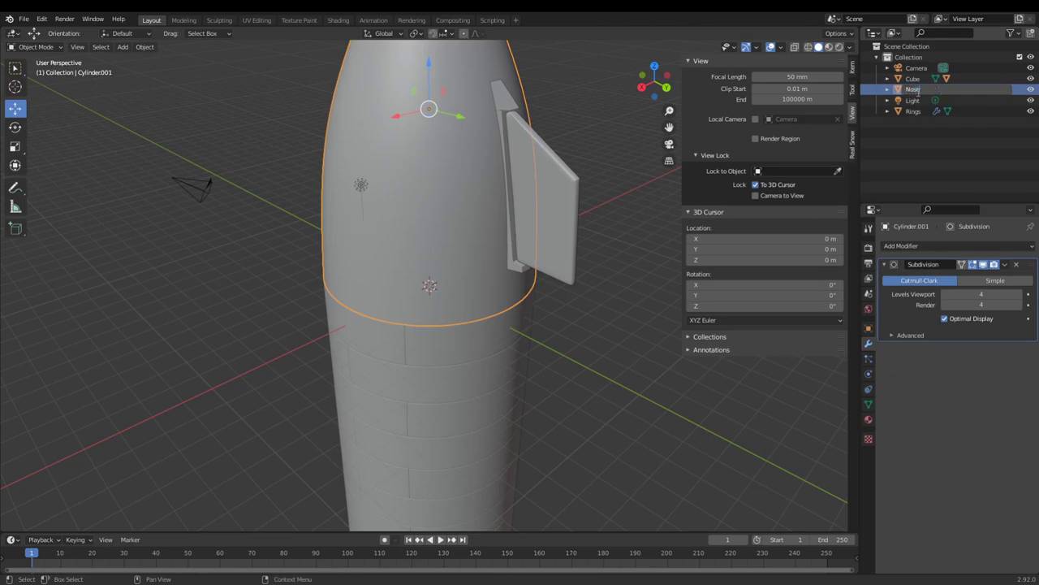
text(cone)
key(Return)
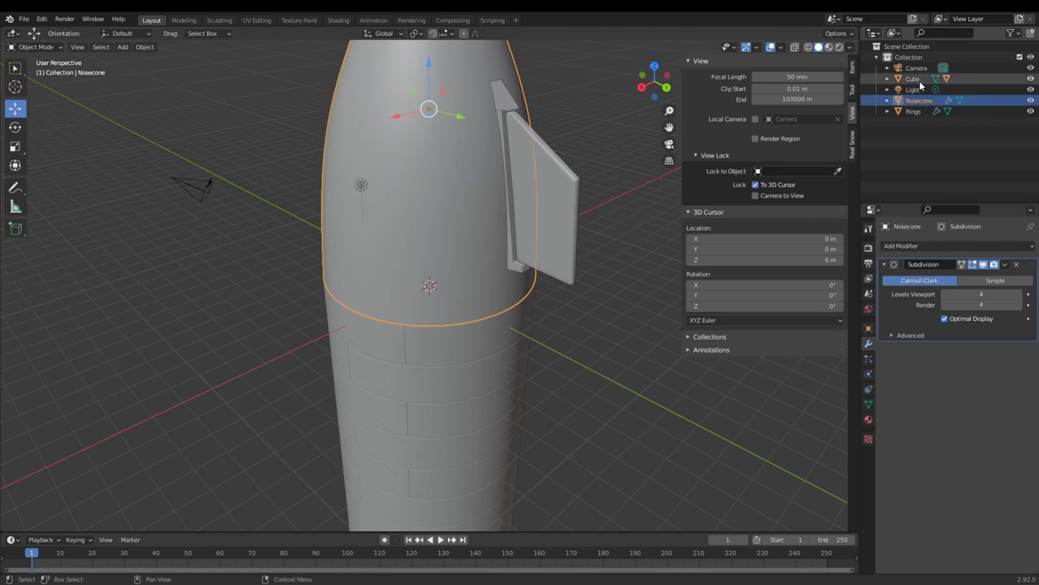
- Rename the fin's mounting block, the Cube object, as T Flap holder
click(916, 78)
text(F)
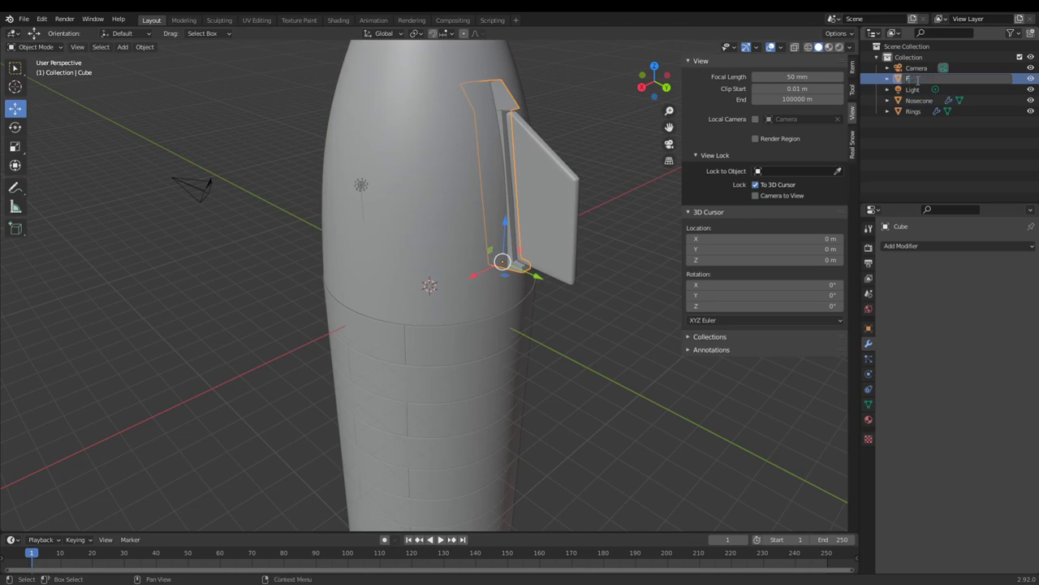
text(TFlap holder)
key(Return)
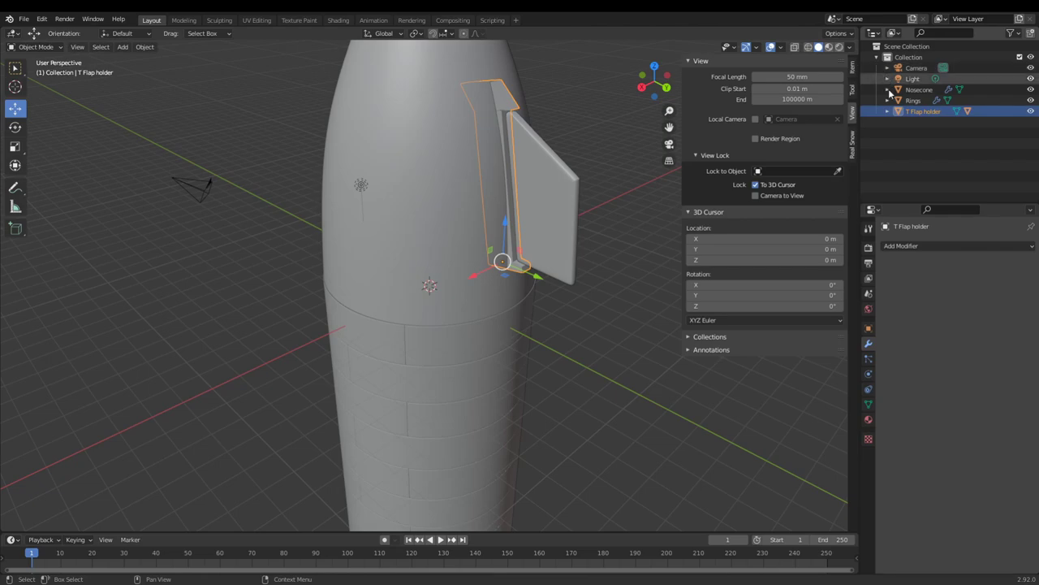
- Rename the fin parented under the T Flap holder as T Flap and collapse the holder's hierarchy
click(940, 133)
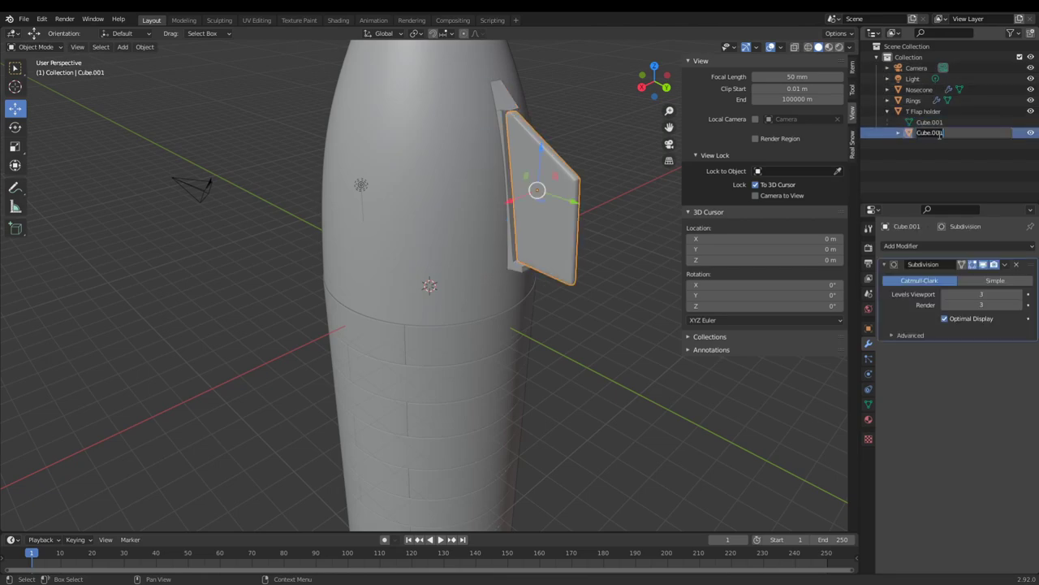
text(T Flap)
key(Return)
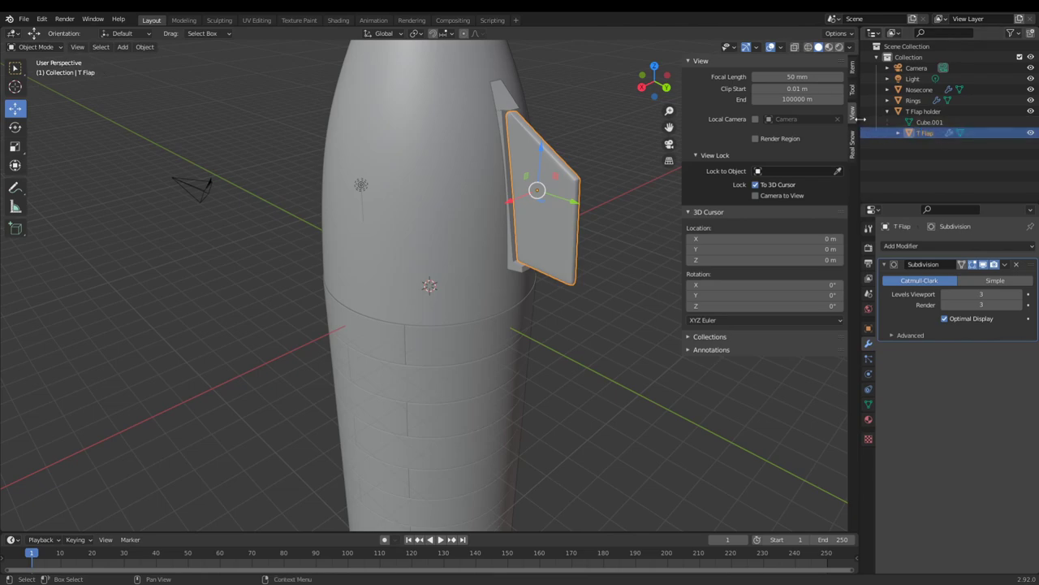
click(888, 111)
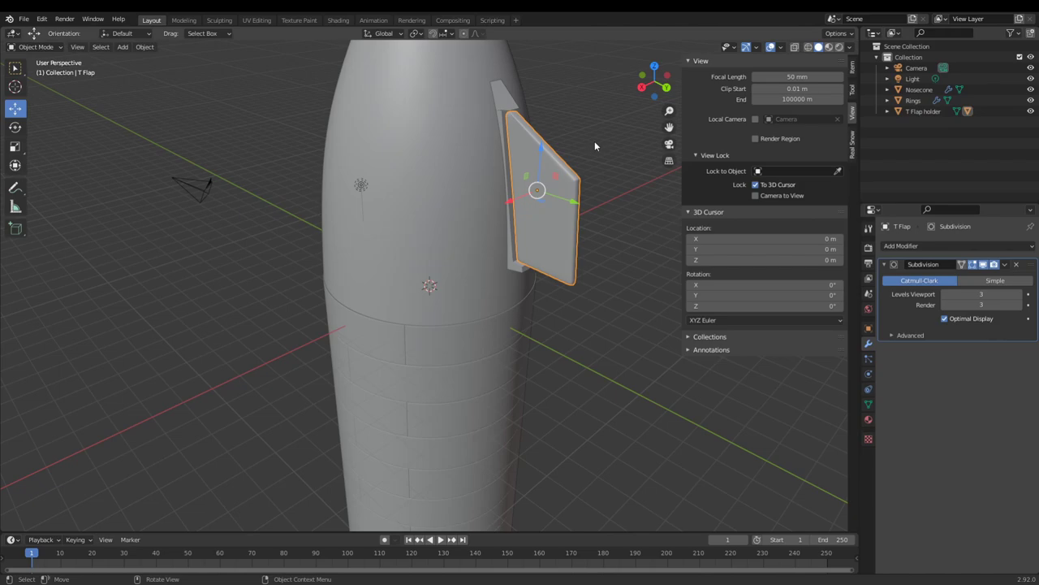
- Add a Mirror modifier to the T Flap holder, mirroring only across the Y axis with Rings as the mirror object
click(512, 111)
click(868, 373)
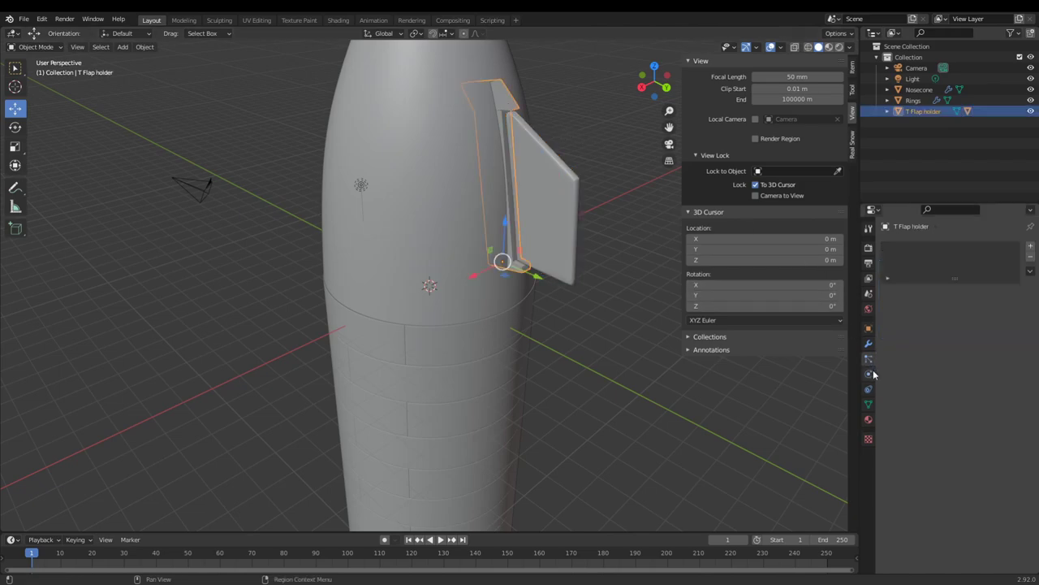
click(870, 374)
click(869, 388)
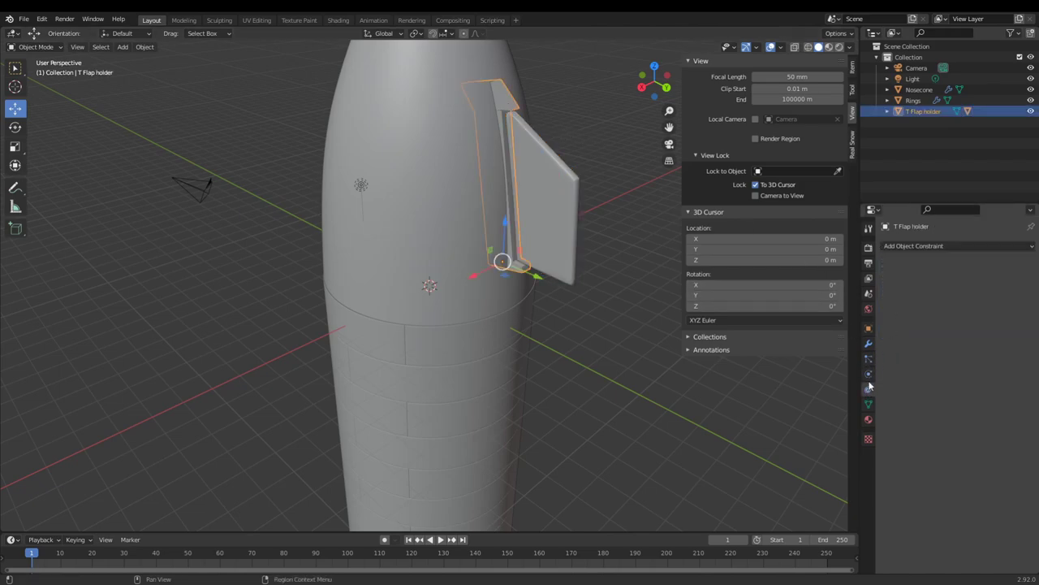
click(868, 342)
click(905, 245)
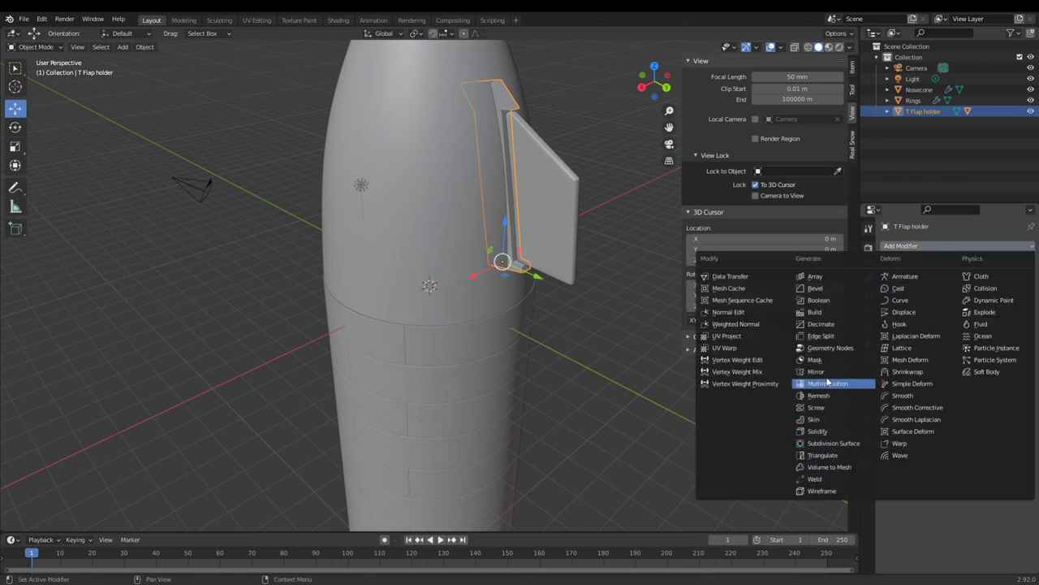
click(822, 371)
click(975, 320)
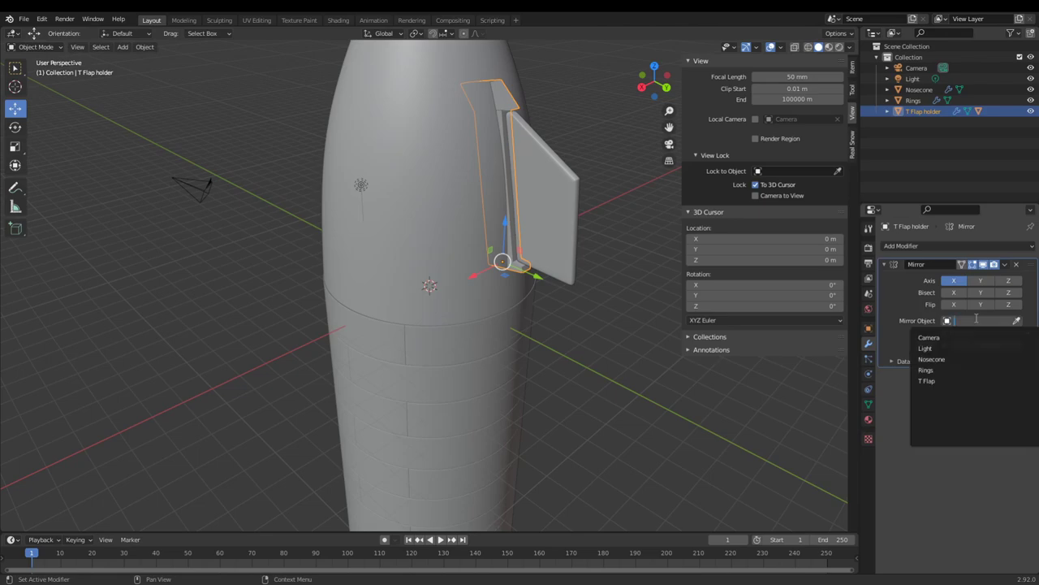
click(934, 371)
middle_drag(406, 371, 520, 366)
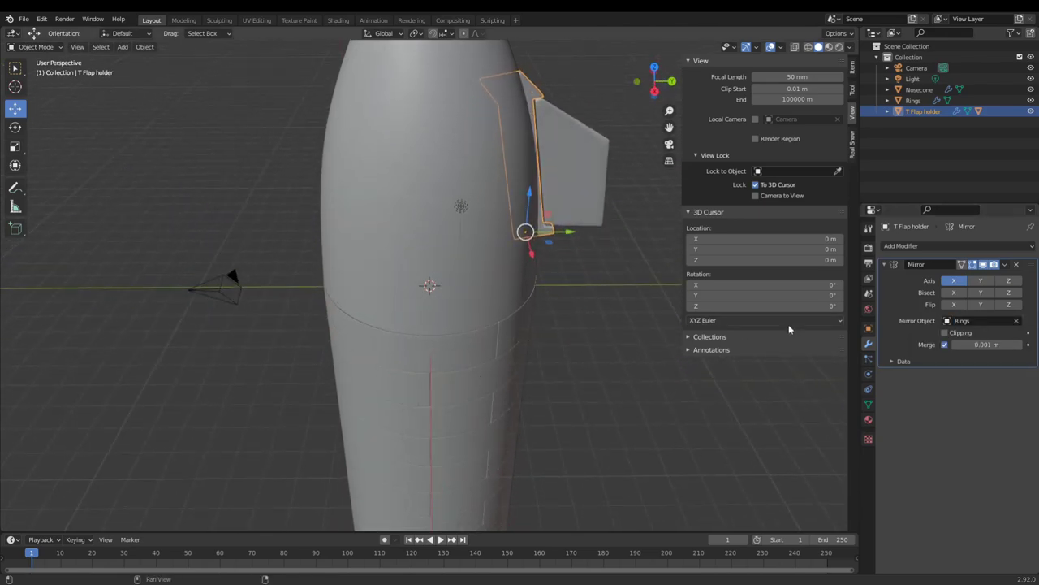
click(977, 281)
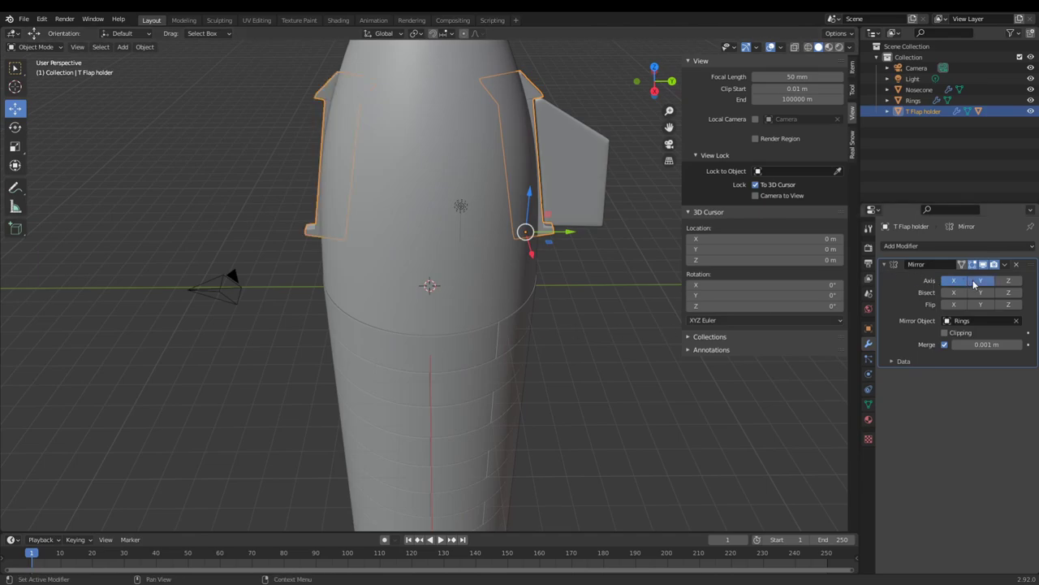
click(962, 282)
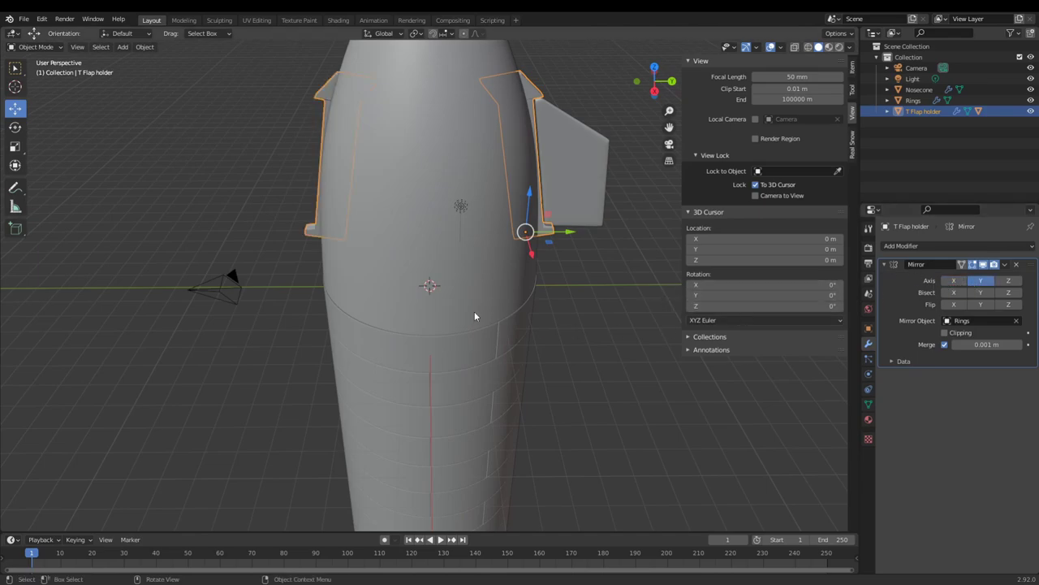
- Add a Mirror modifier to the T Flap with only the Y axis enabled and Rings as the mirror object
click(605, 195)
click(908, 245)
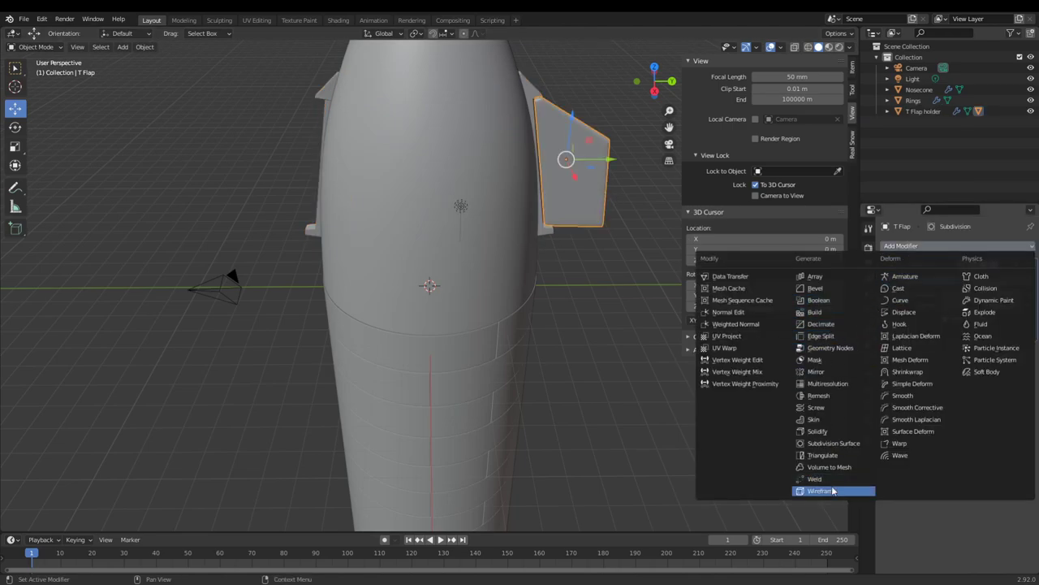
click(823, 372)
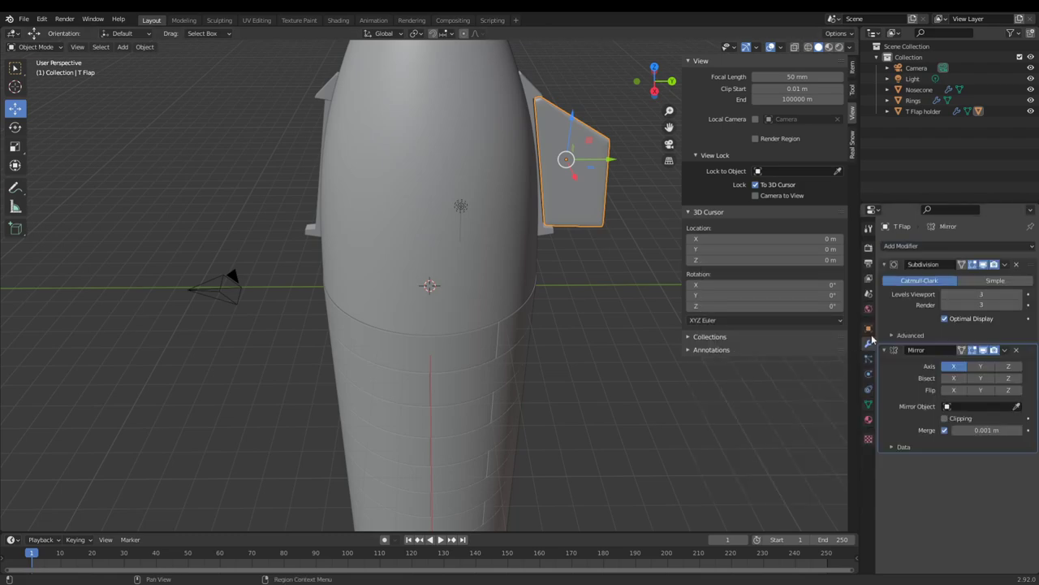
click(981, 366)
click(954, 366)
click(975, 407)
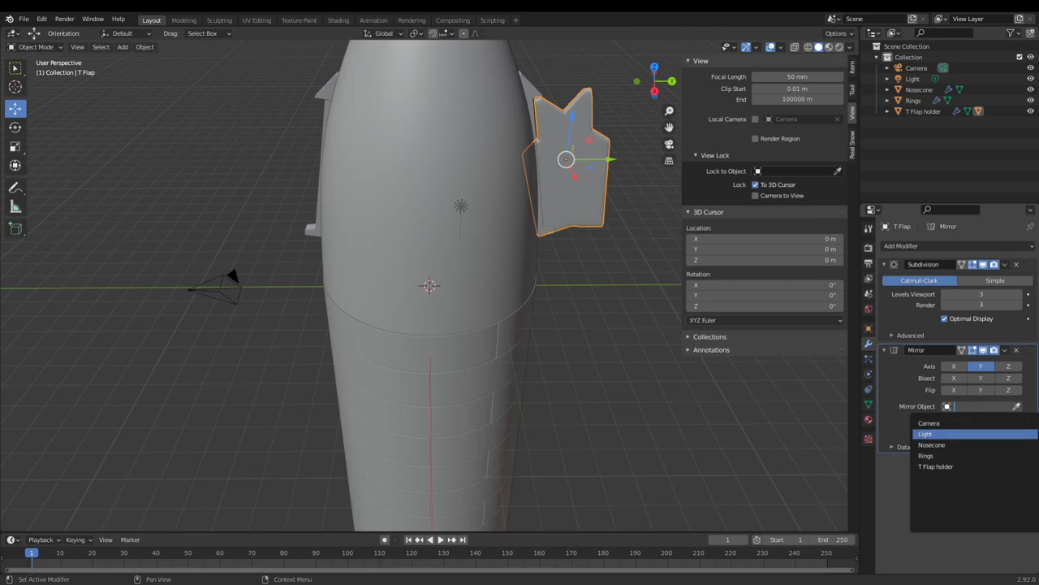
click(928, 456)
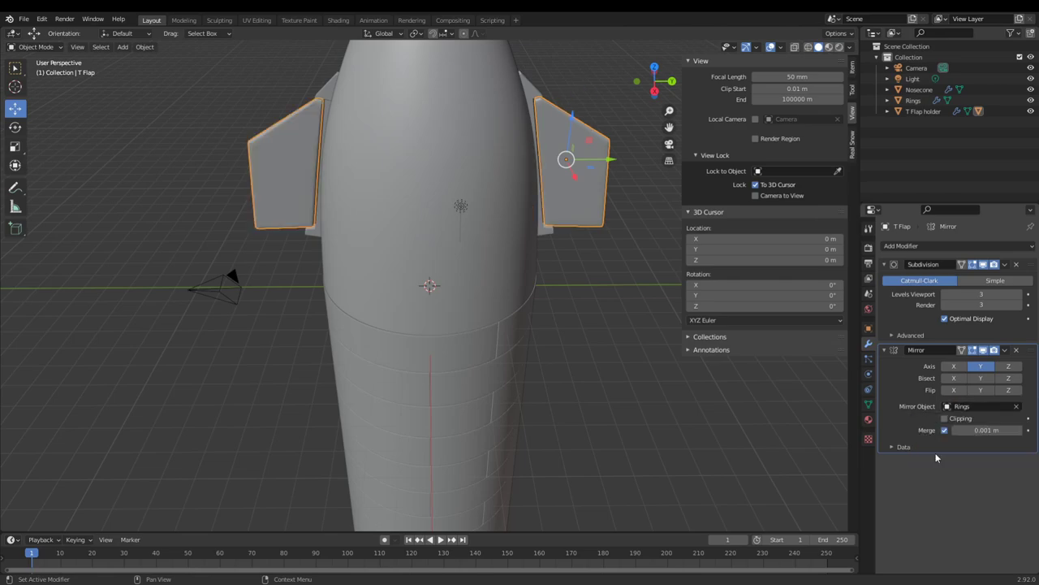
- Examine the whole rocket with its mirrored flaps from a distance and from different angles
scroll(705, 427, down, 6)
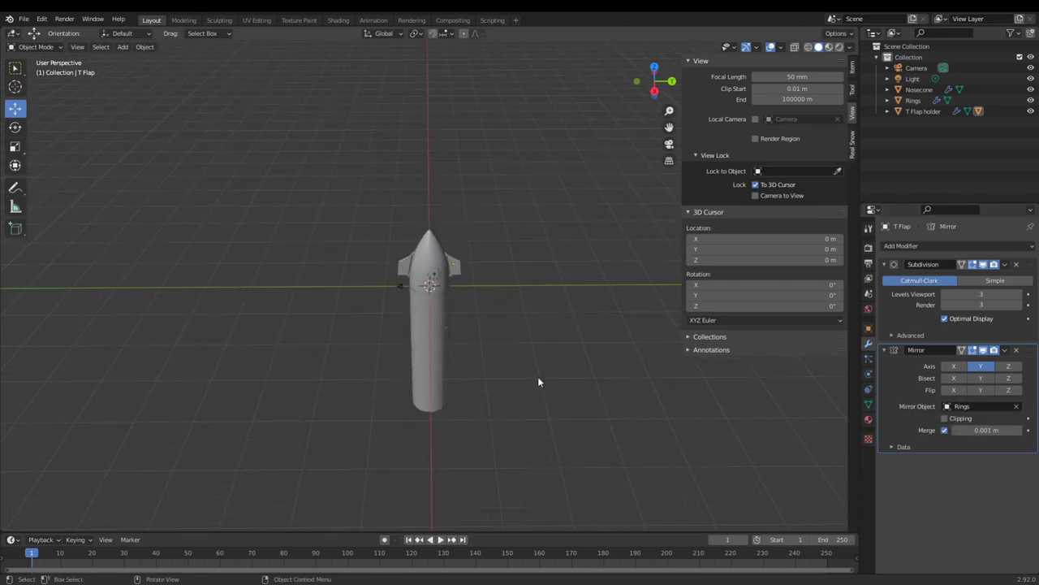
middle_drag(538, 376, 483, 225)
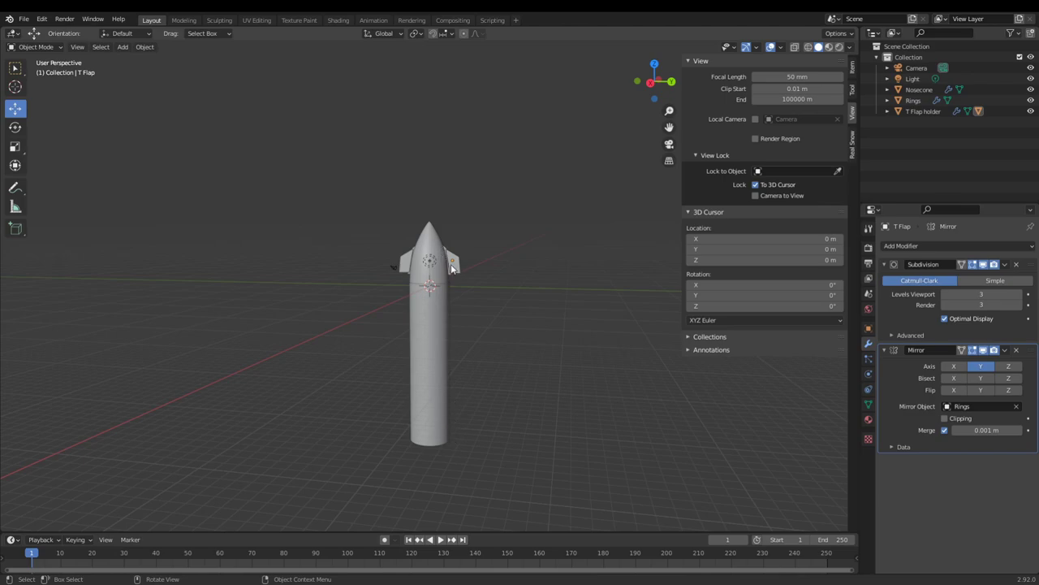
scroll(453, 341, down, 4)
middle_drag(452, 341, 473, 349)
scroll(473, 349, up, 4)
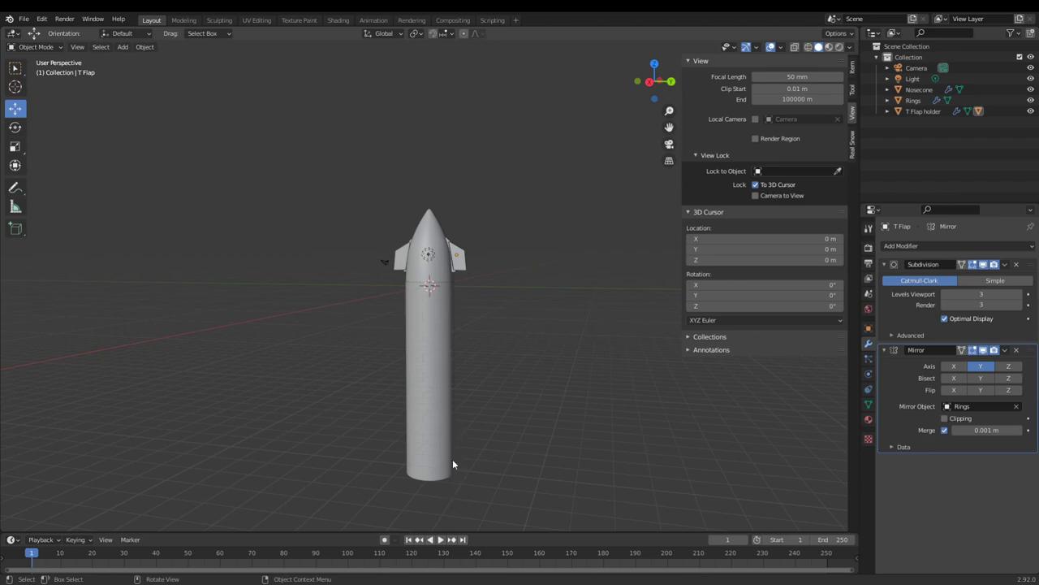
middle_drag(498, 450, 510, 359)
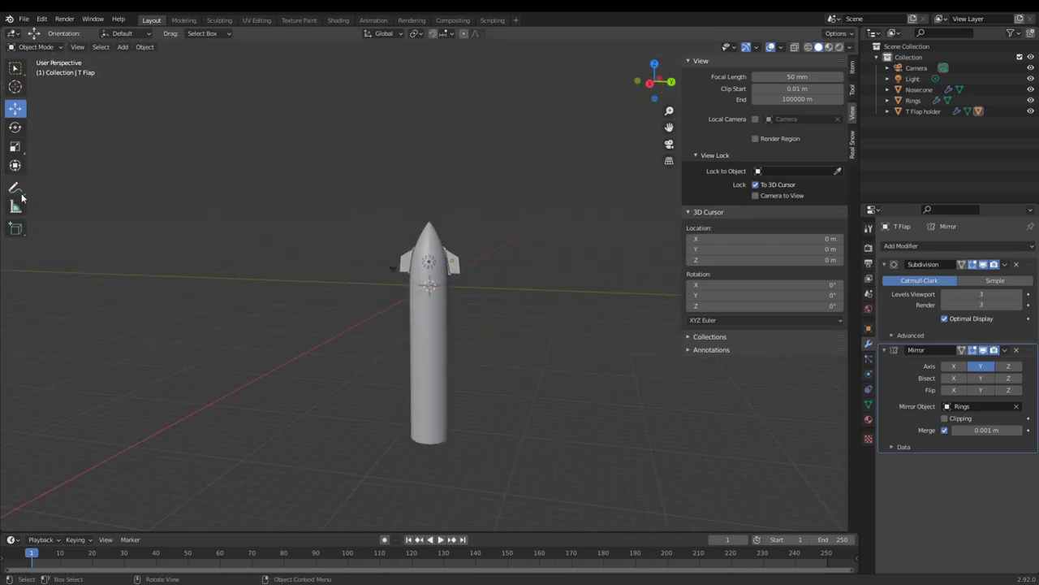
- Try to join the nose cone and the Rings body into one object, and undo the join
click(439, 347)
scroll(438, 276, up, 5)
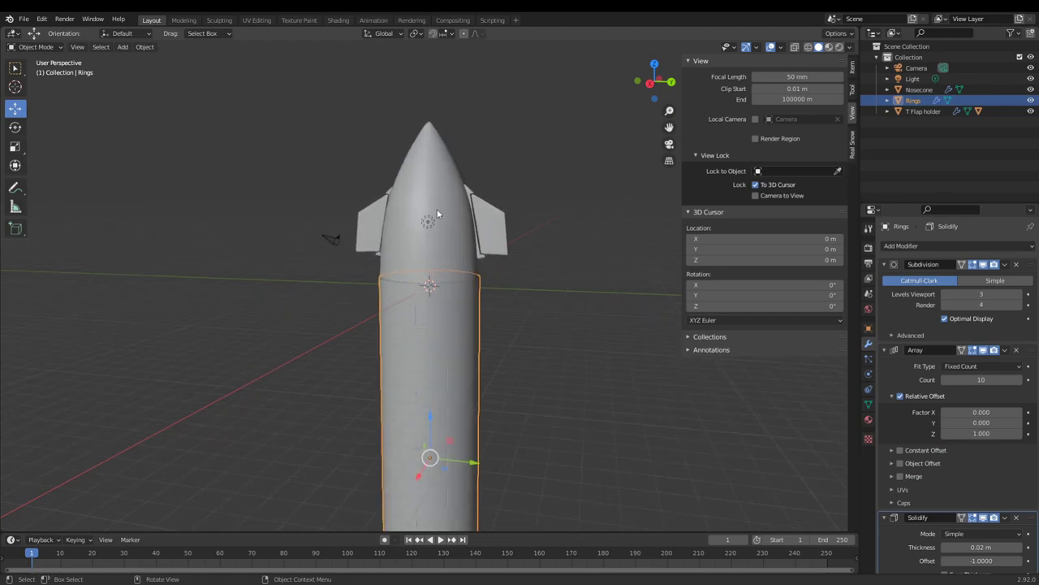
click(437, 209)
shift+click(435, 391)
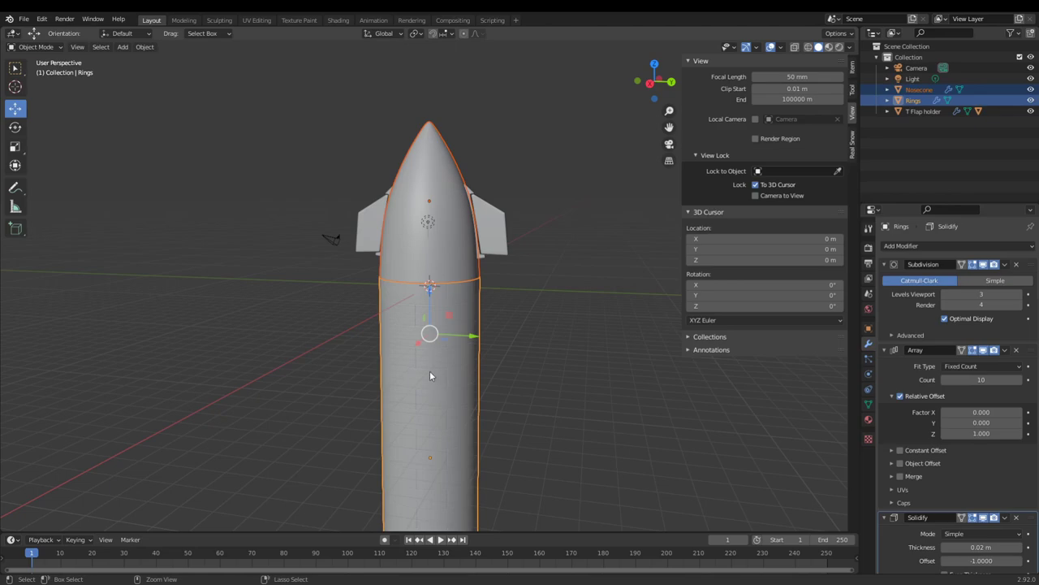
key(ctrl+j)
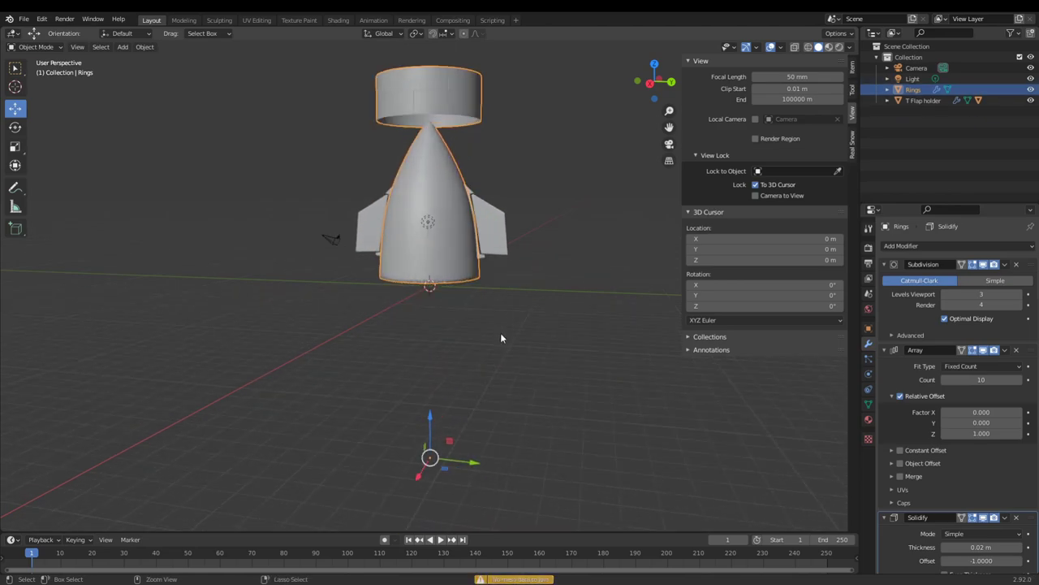
key(ctrl+z)
- Parent the nose cone to the Rings body using the Object parent type
scroll(501, 338, up, 4)
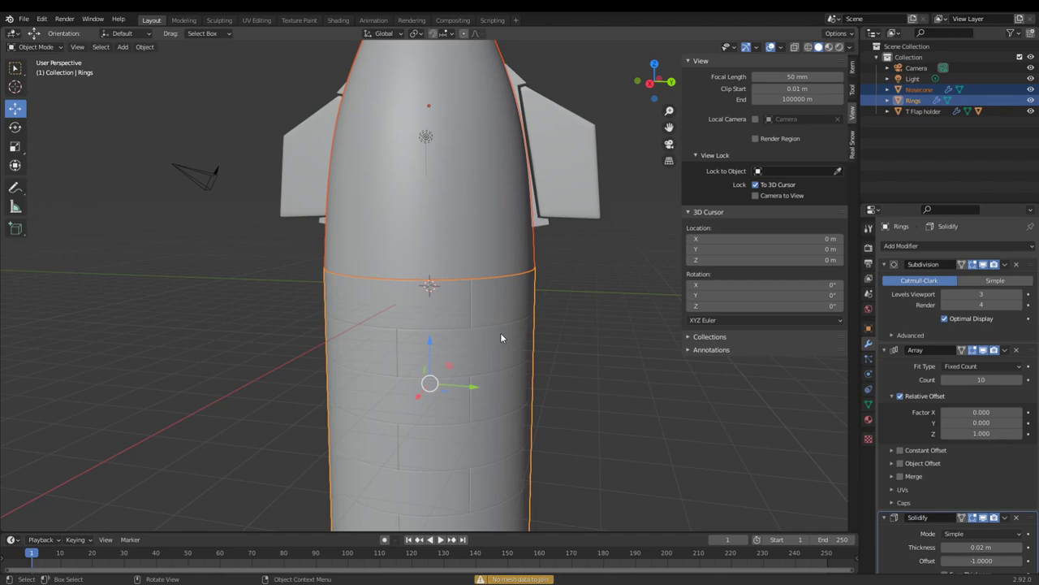
key(ctrl+p)
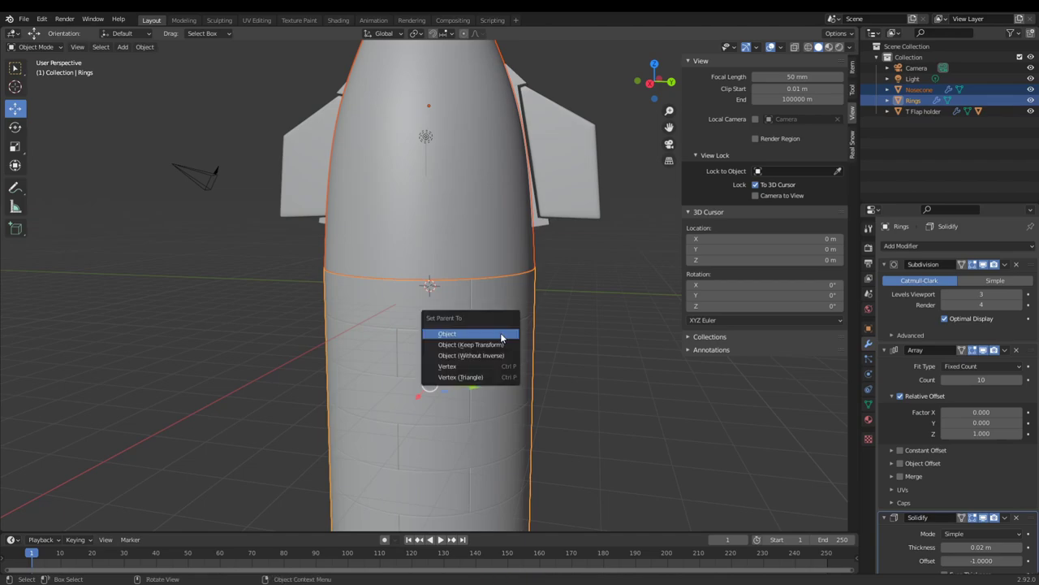
click(501, 334)
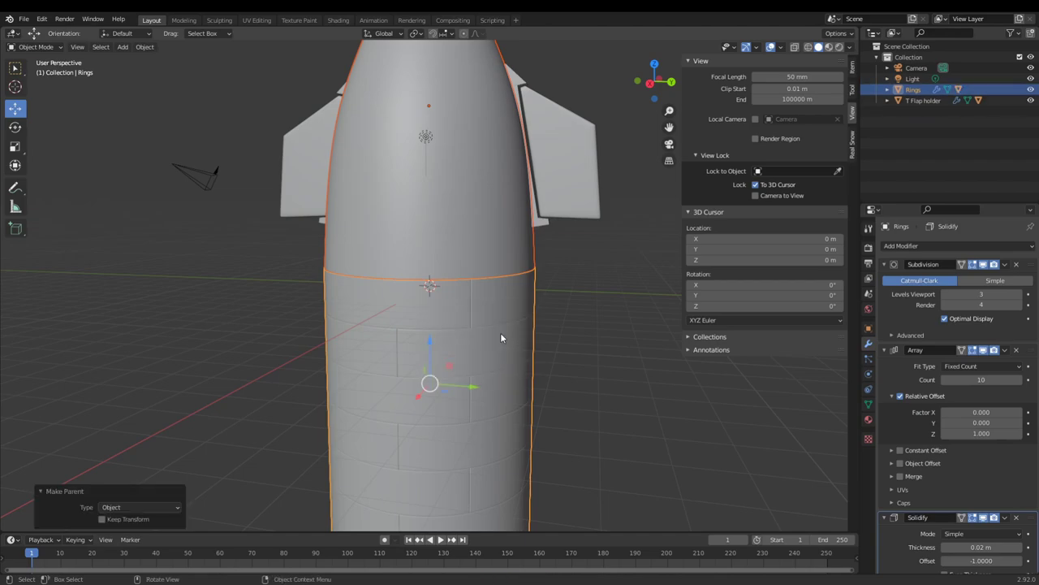
click(493, 328)
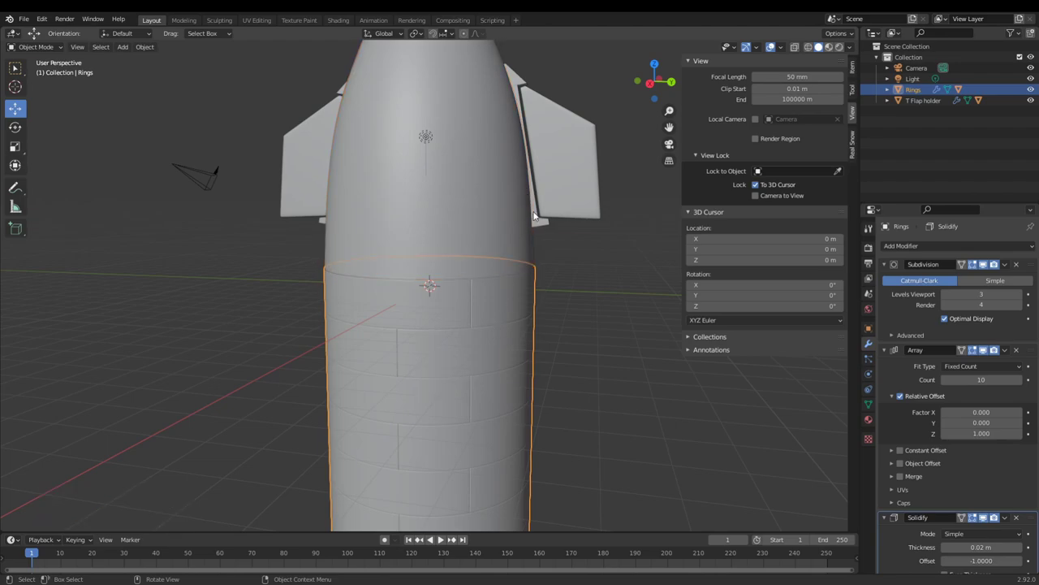
- Parent the T Flap holder to the nose cone using the Object parent type
click(534, 216)
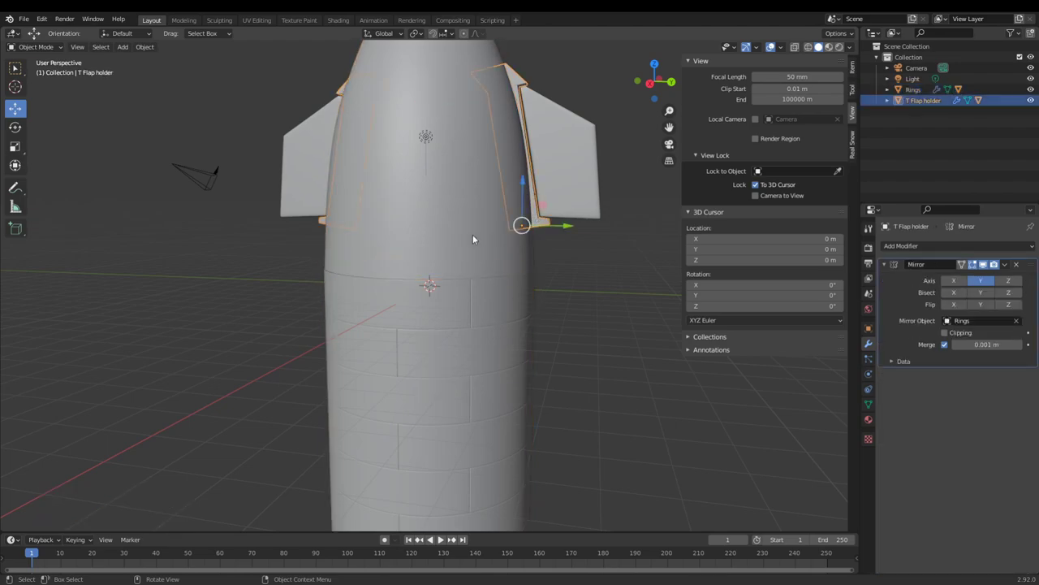
click(457, 188)
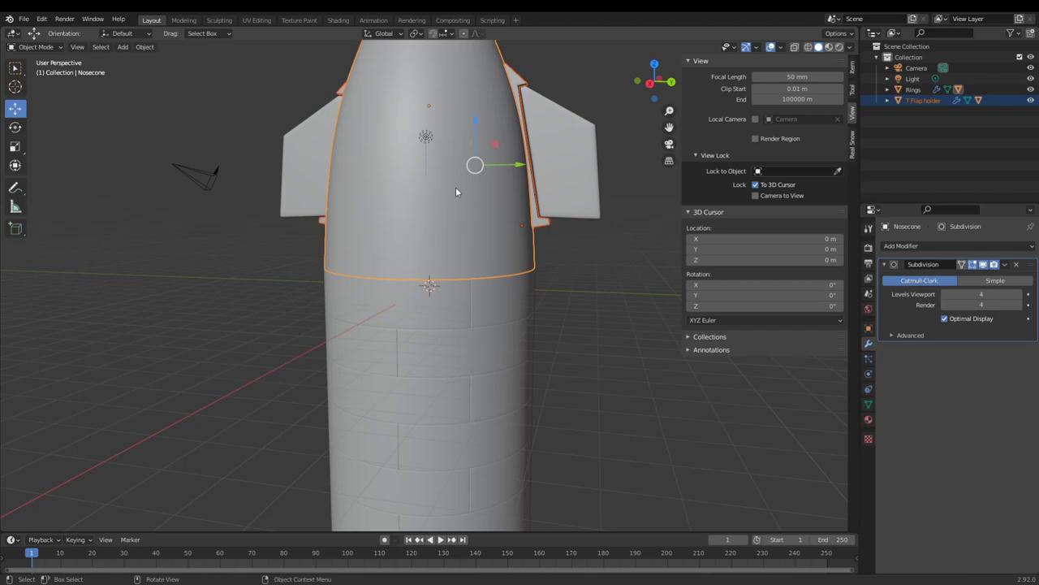
key(ctrl+p)
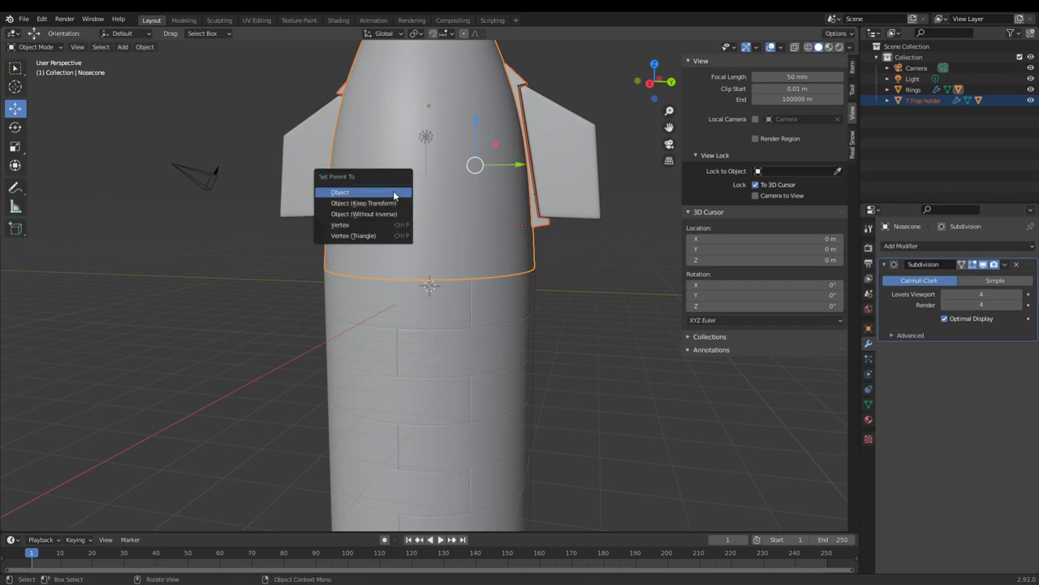
click(394, 196)
- Move the Rings body with its parented parts up about 35 m along Z so its base sits near the world origin
scroll(496, 394, down, 5)
click(435, 394)
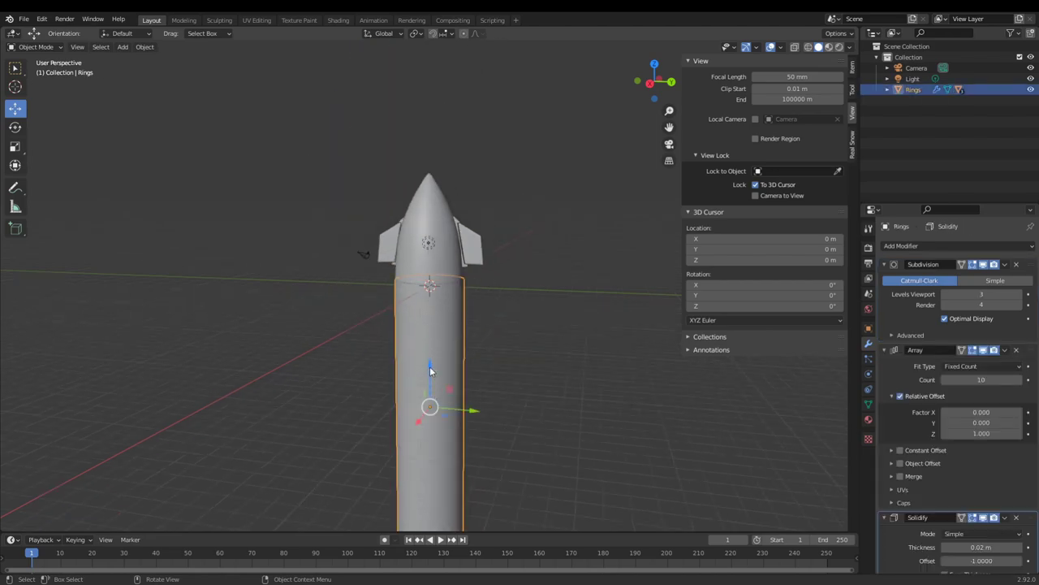
drag(429, 371, 430, 206)
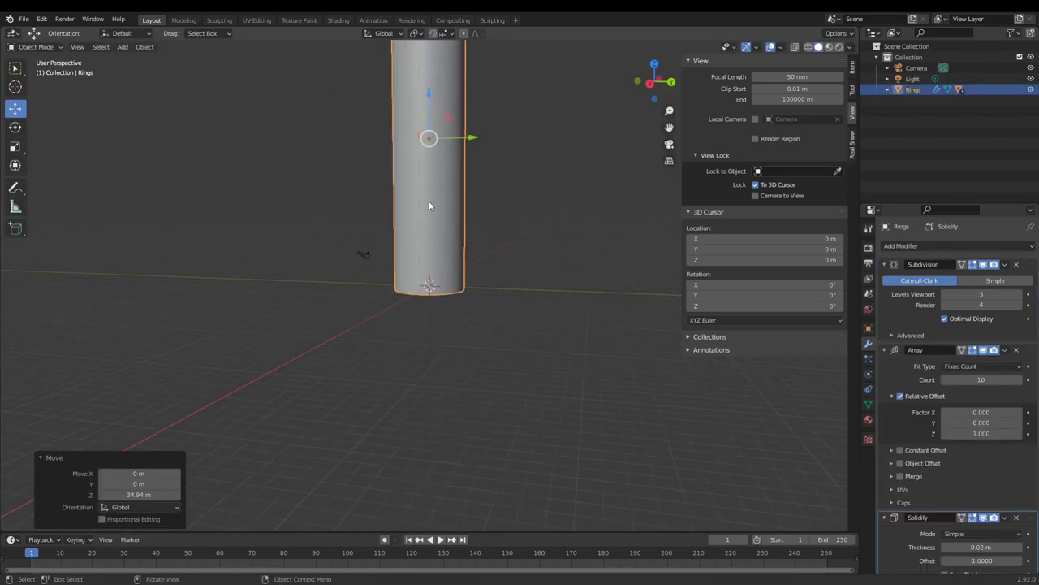
scroll(429, 206, up, 3)
middle_drag(469, 393, 339, 323)
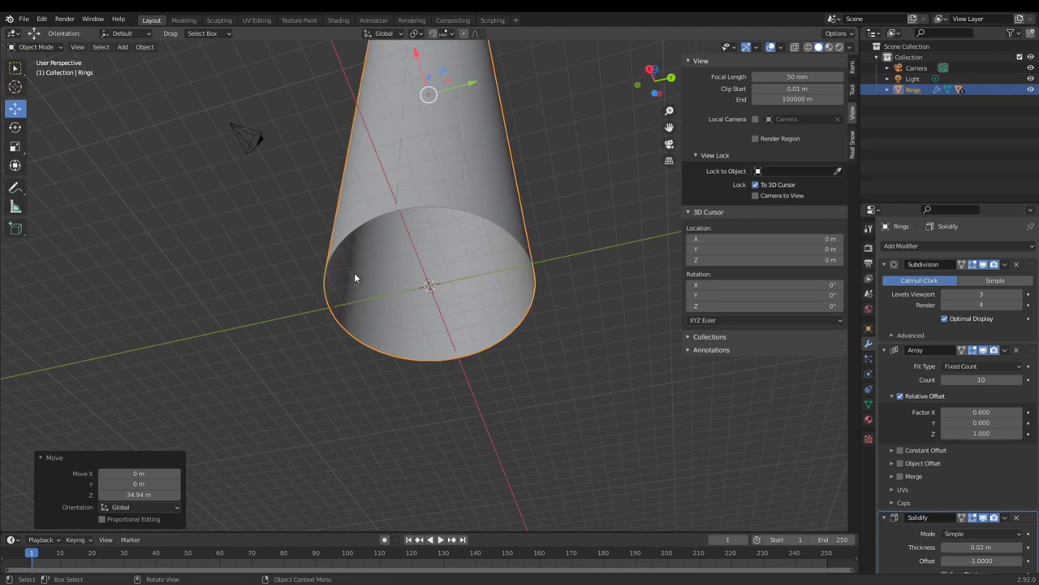
- Add a mesh circle at the world origin inside the rocket's open base and fill it with a Triangle Fan
scroll(354, 278, up, 5)
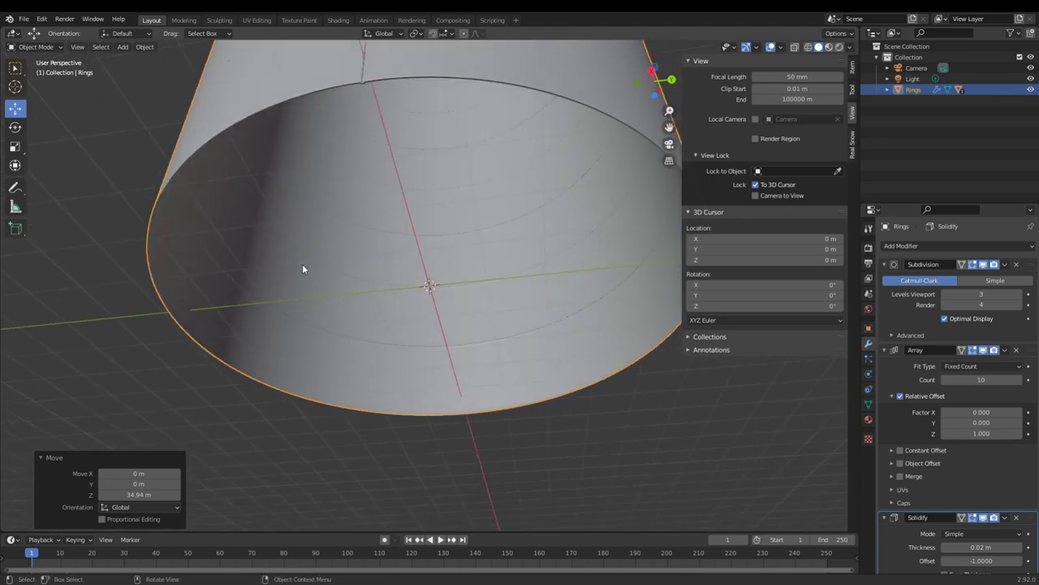
click(302, 264)
scroll(416, 305, down, 2)
scroll(396, 300, up, 2)
key(shift+a)
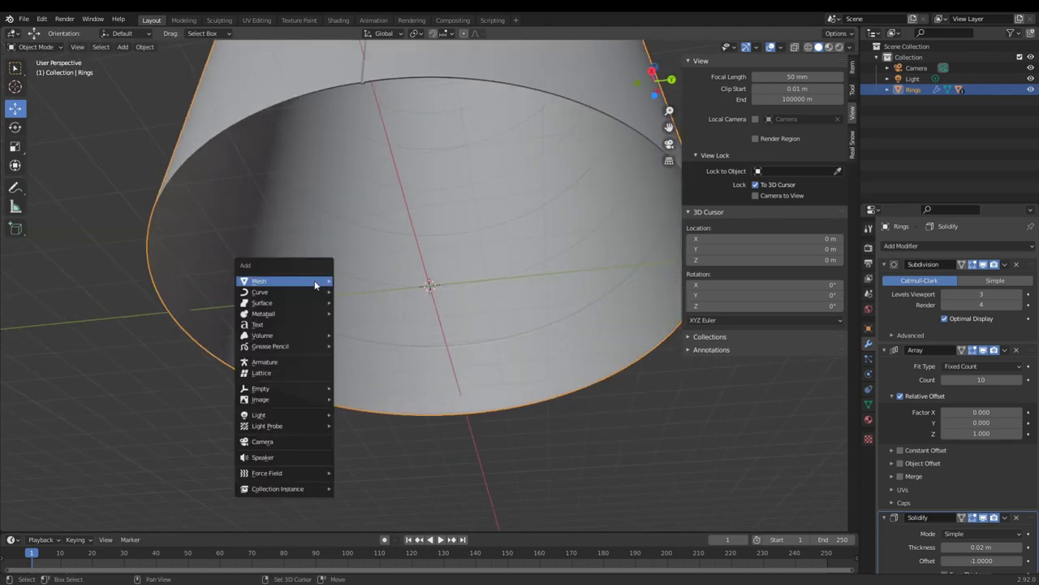
mouse_move(315, 282)
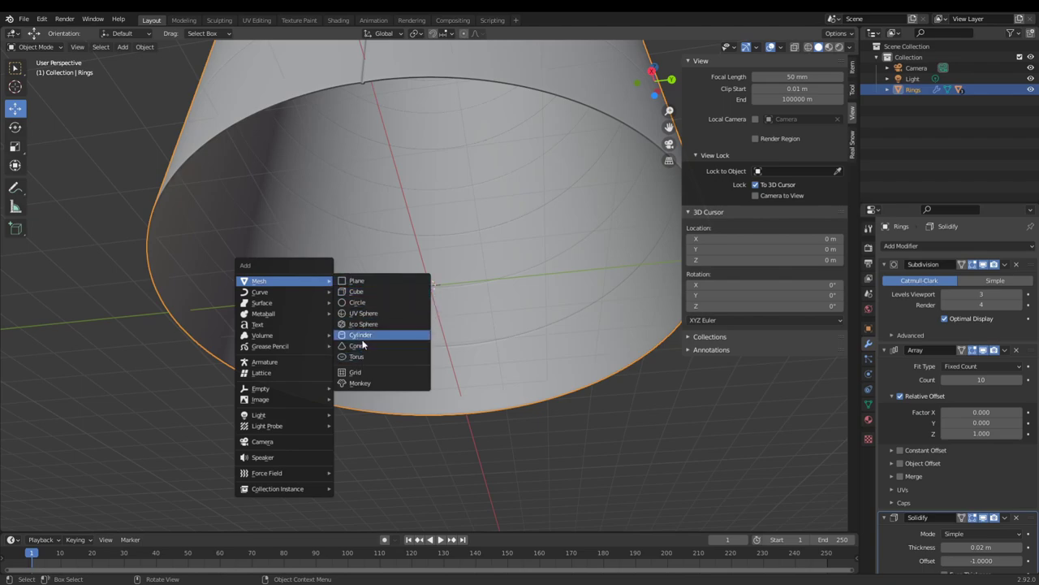
click(357, 302)
click(135, 428)
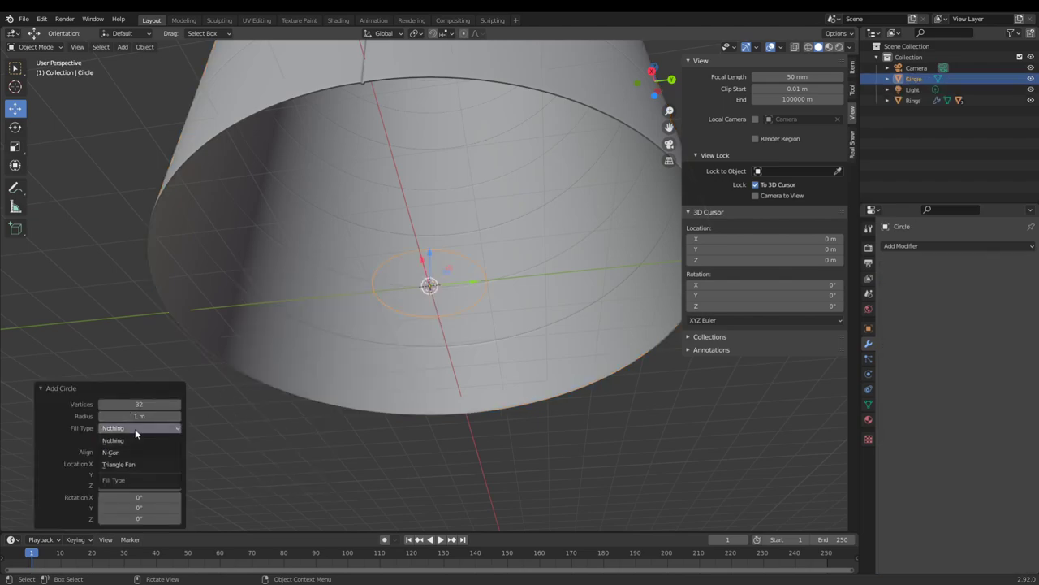
click(133, 452)
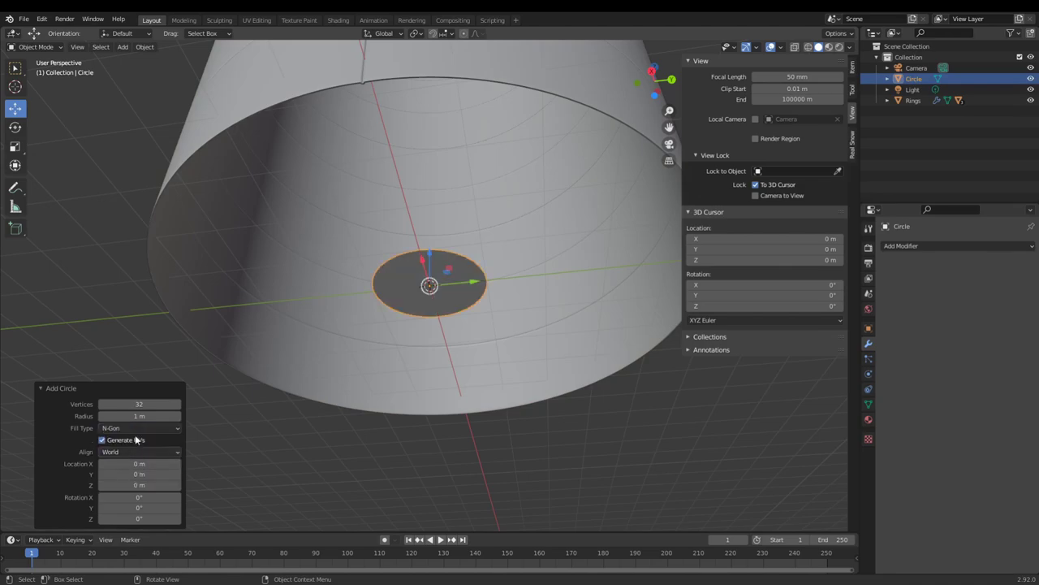
click(140, 428)
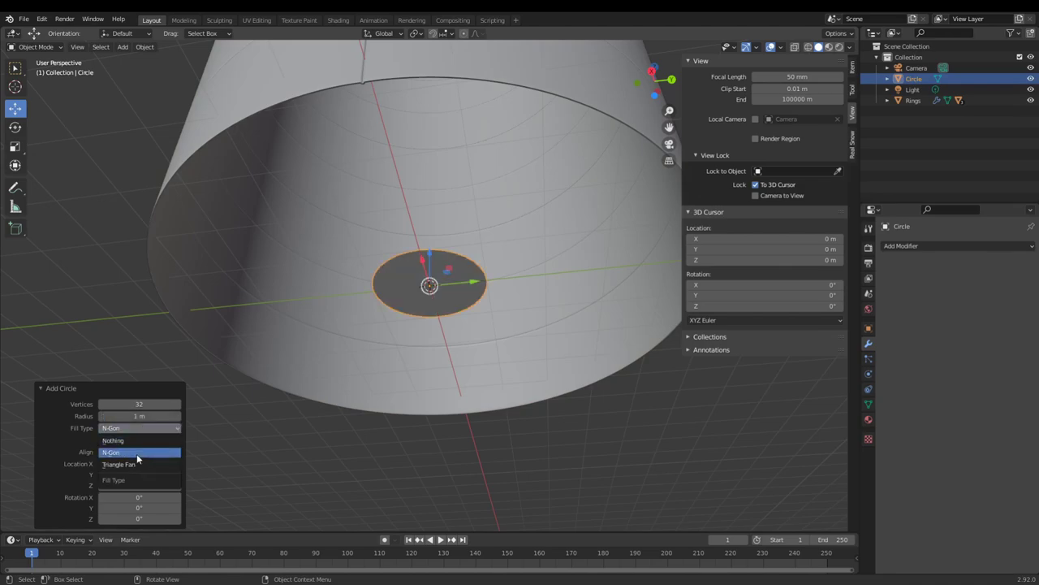
click(136, 462)
- Try the circle at a 4.5 m radius, raised about 2.6 m inside the rocket body, and delete it
double_click(148, 416)
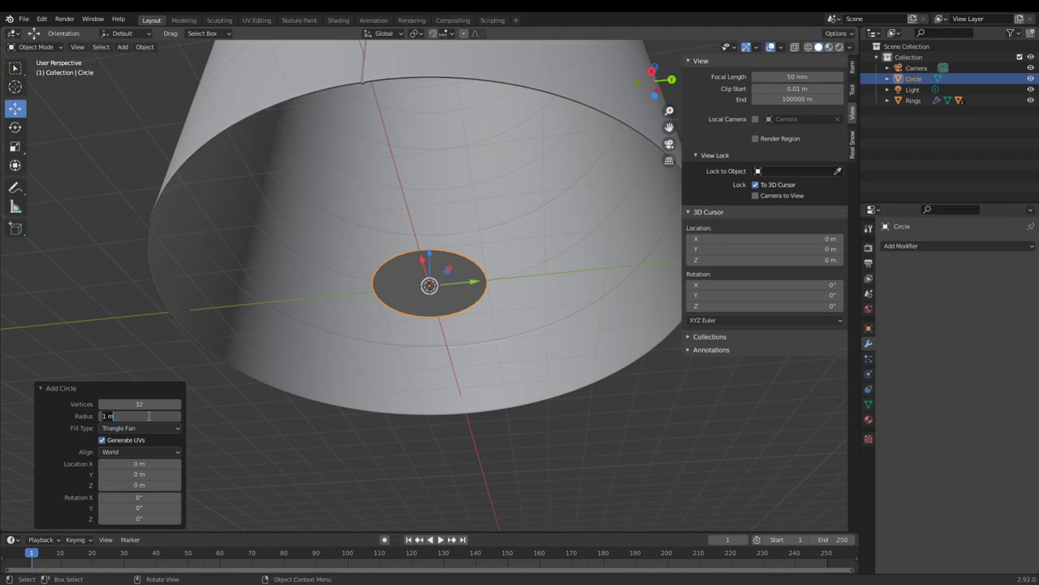
text(4.5)
key(Return)
scroll(390, 260, down, 2)
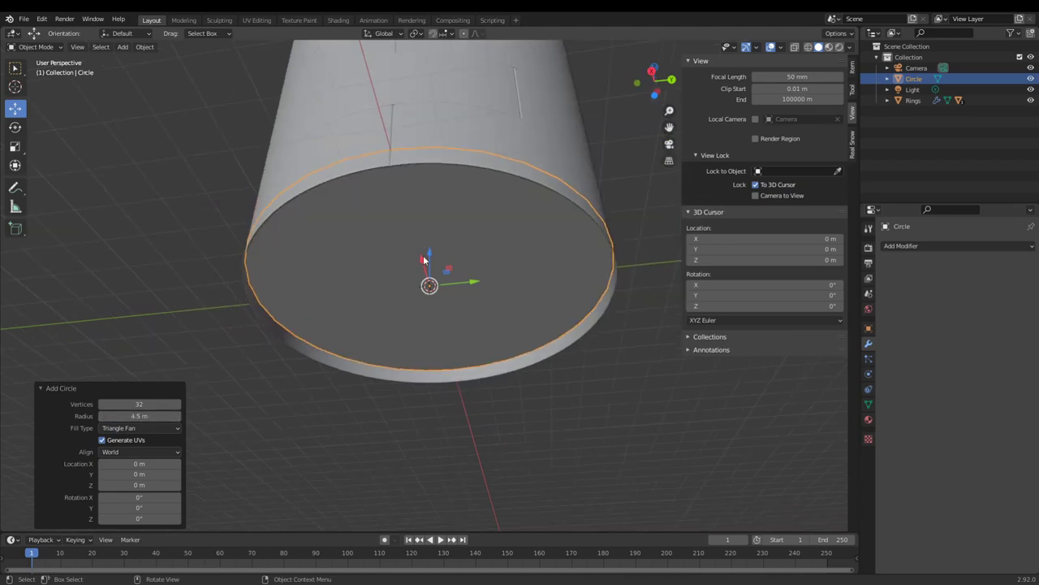
drag(423, 260, 426, 202)
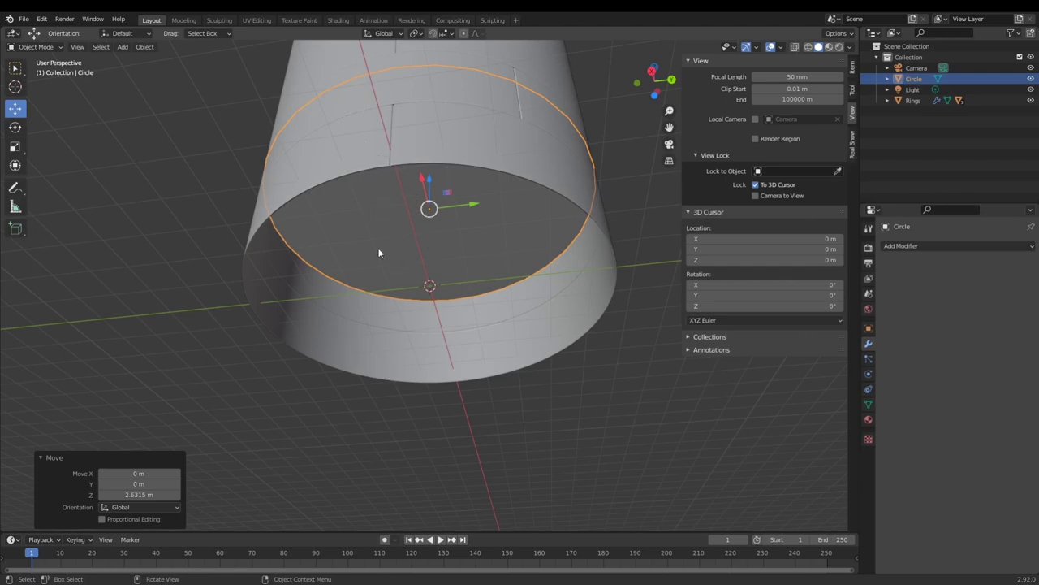
key(Delete)
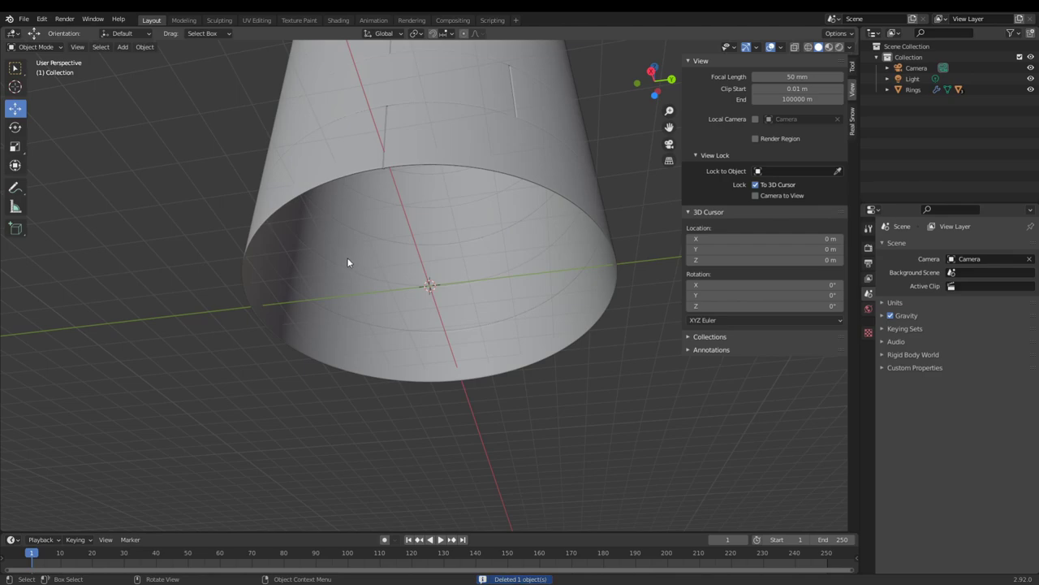
- Add a mesh cone at the world origin and rotate it 180° about the global Y axis
key(shift+a)
mouse_move(348, 259)
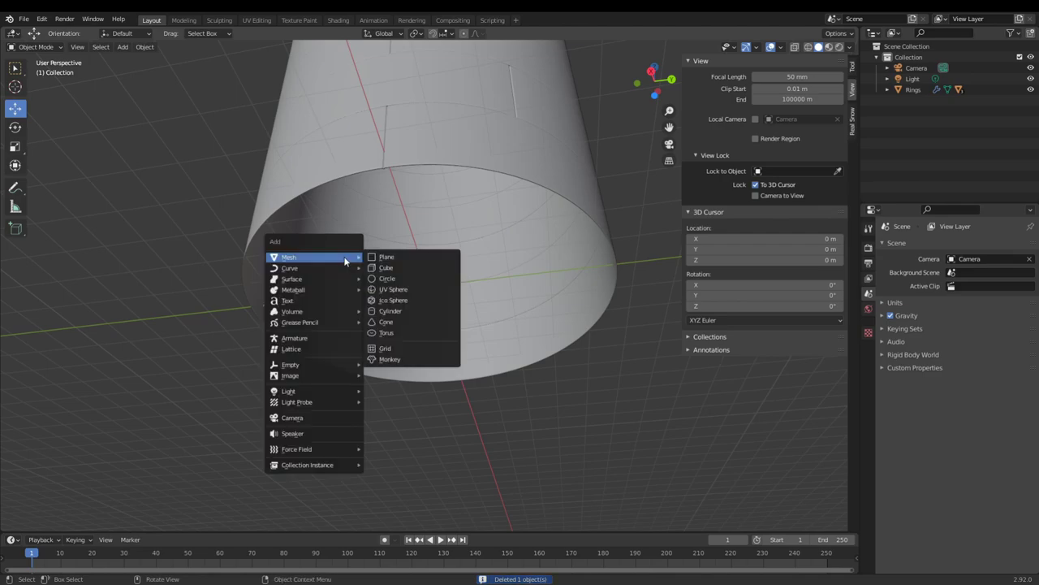
click(390, 321)
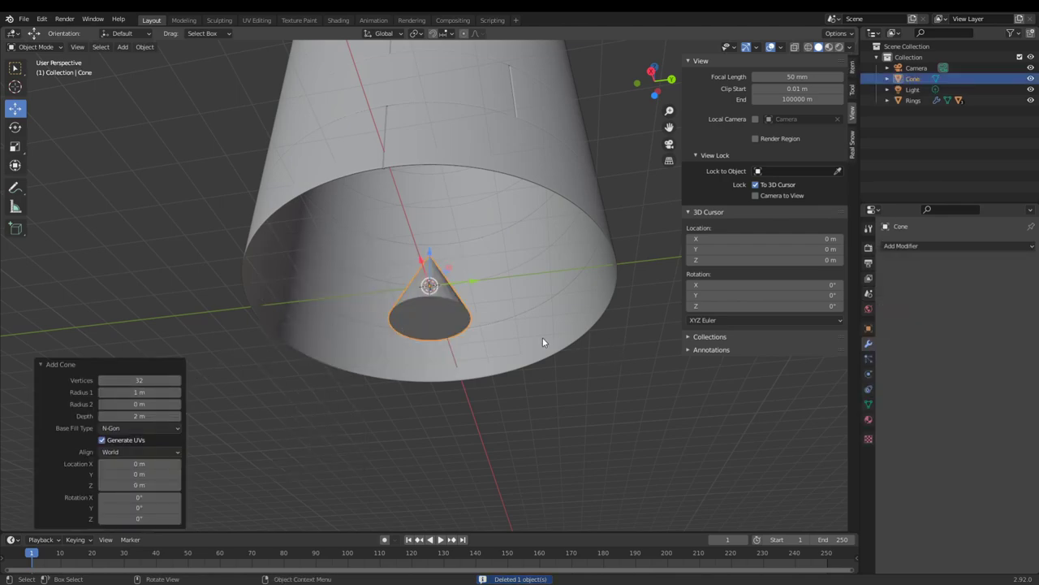
key(r)
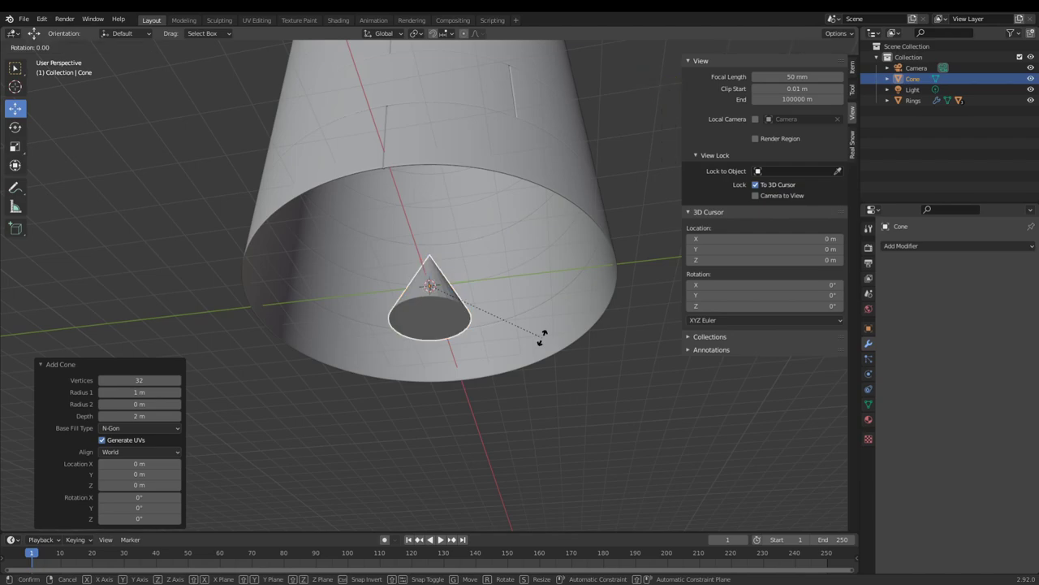
text(y180)
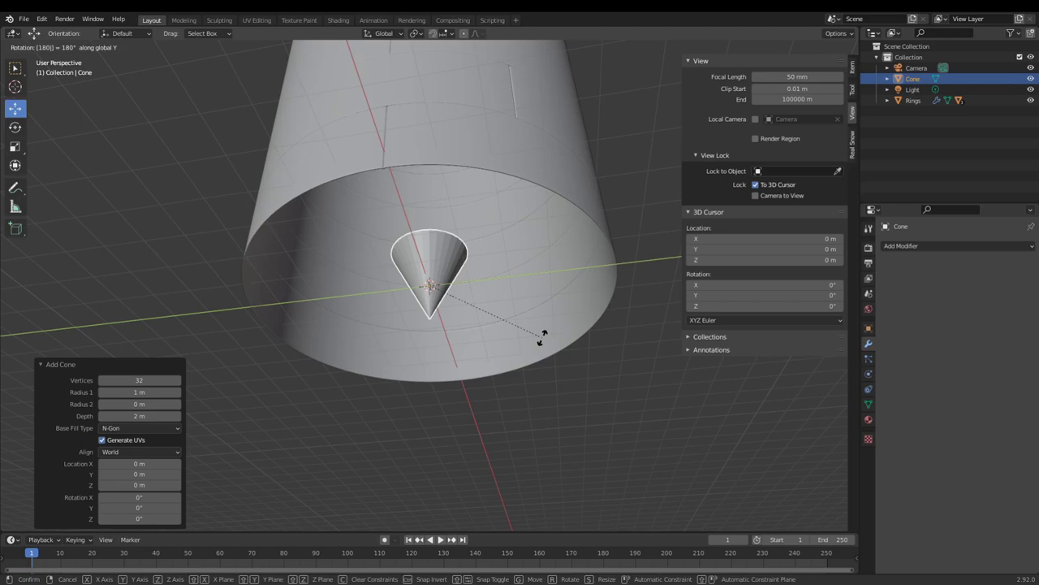
key(Return)
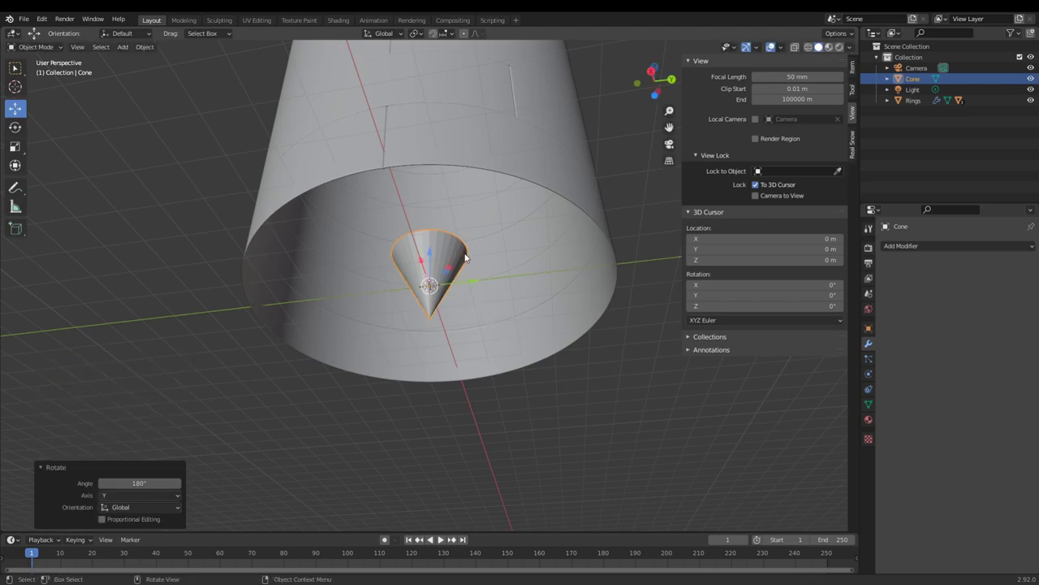
- Widen the inverted cone by scaling up its flat circular base face in Edit Mode
key(Tab)
middle_drag(465, 258, 461, 301)
middle_drag(349, 277, 421, 443)
scroll(357, 322, up, 4)
click(93, 47)
click(390, 260)
key(s)
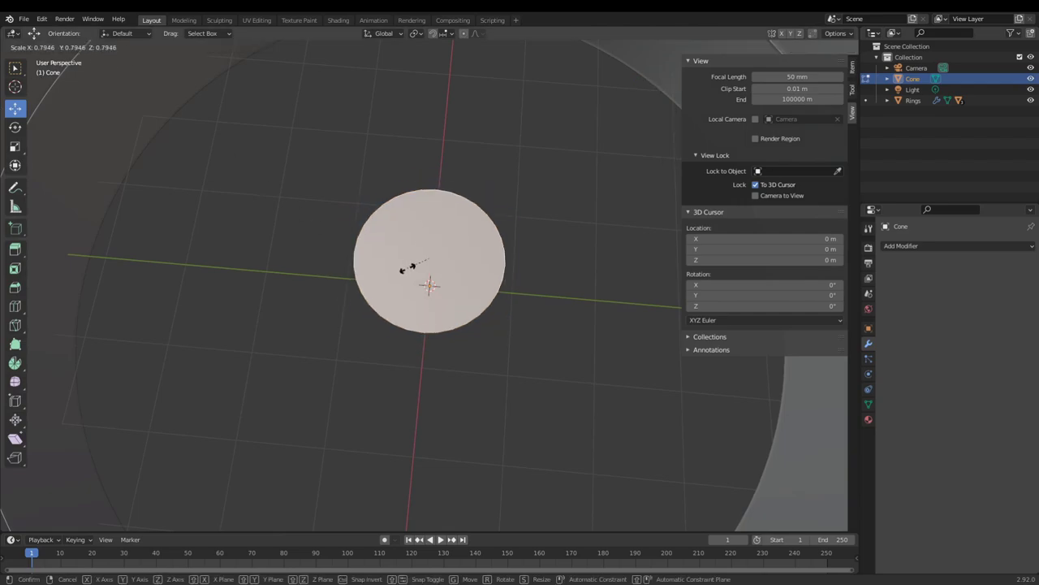
click(352, 268)
middle_drag(422, 414, 432, 224)
key(Tab)
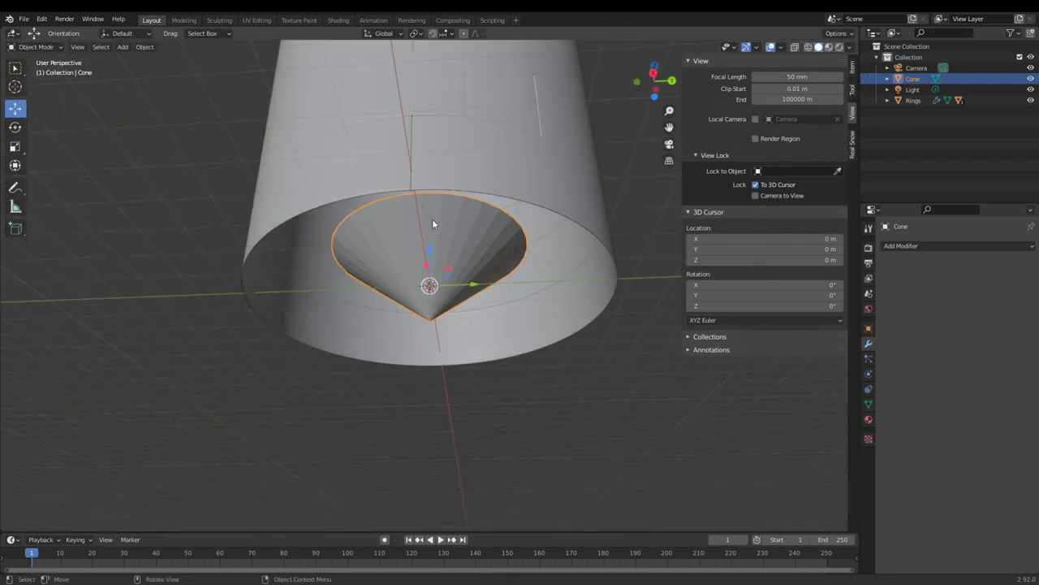
- Raise the cone about 2.2 m along Z inside the rocket body and scale it up uniformly by about 1.78
key(g)
key(z)
click(437, 180)
key(s)
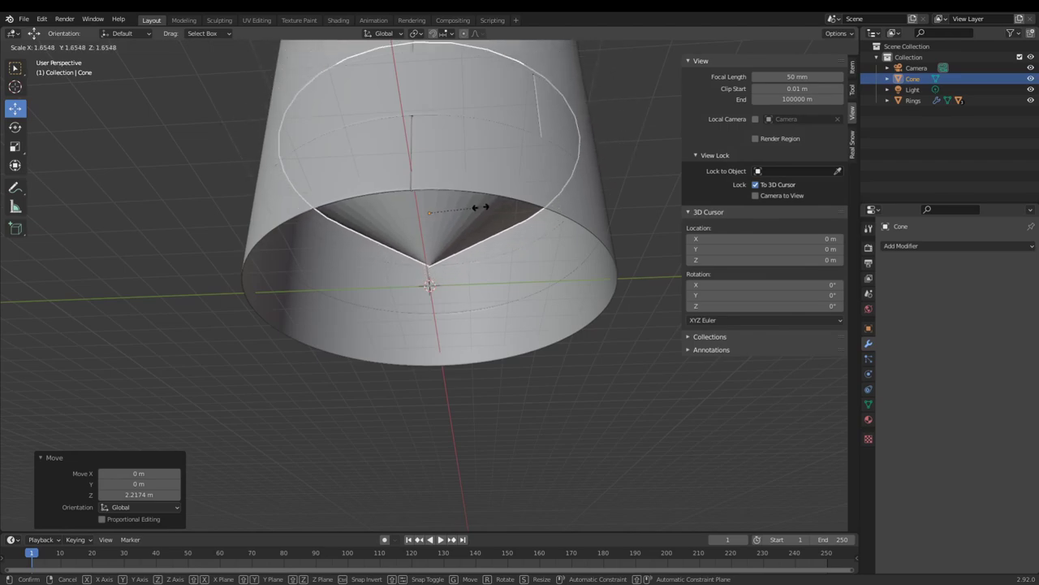
click(485, 212)
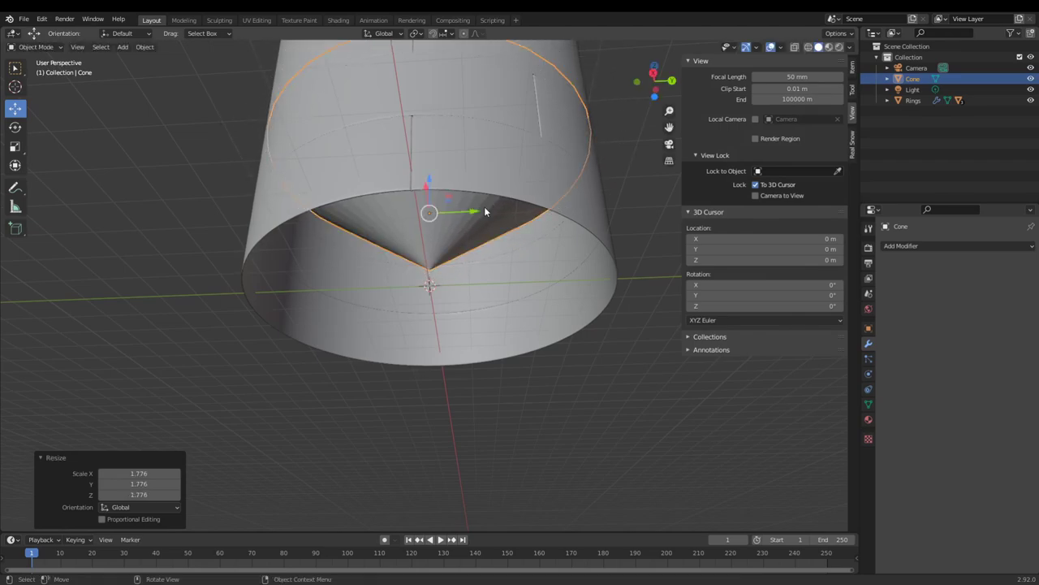
click(621, 399)
- Select all the triangular side faces of the cone in Edit Mode using circle selection
scroll(622, 400, down, 8)
middle_drag(531, 388, 572, 377)
scroll(572, 381, up, 6)
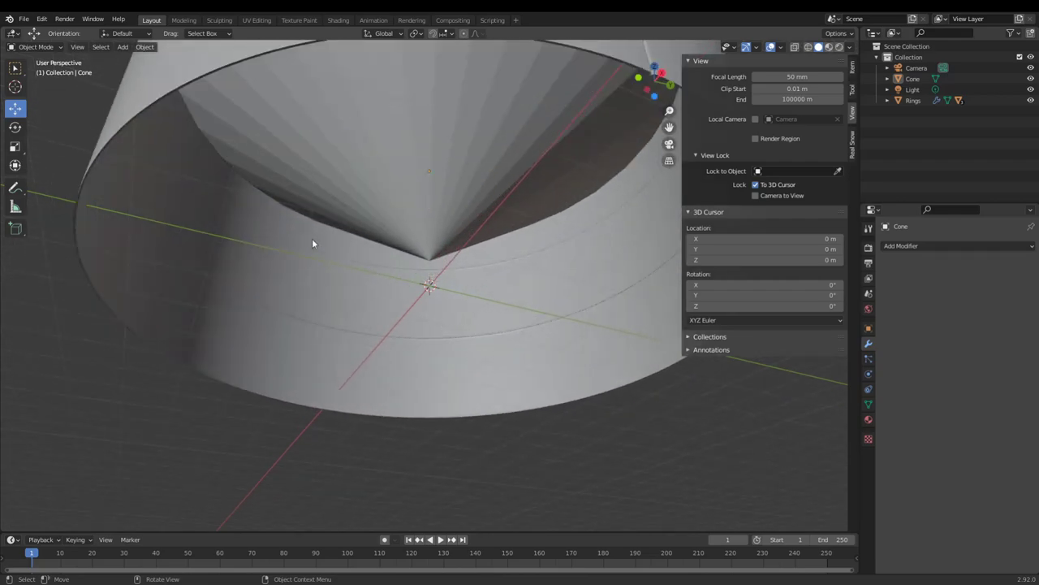
click(448, 195)
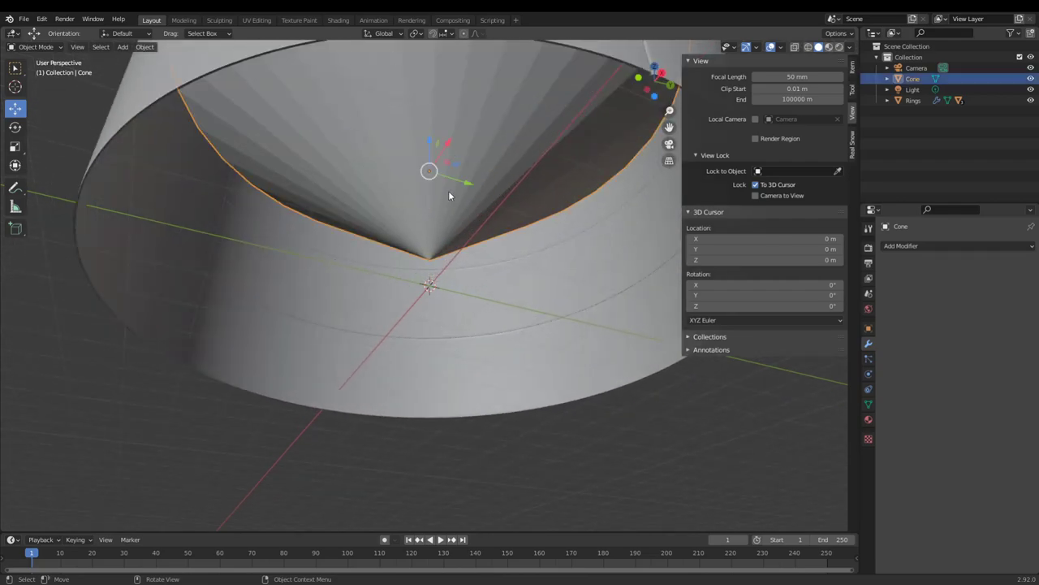
key(Tab)
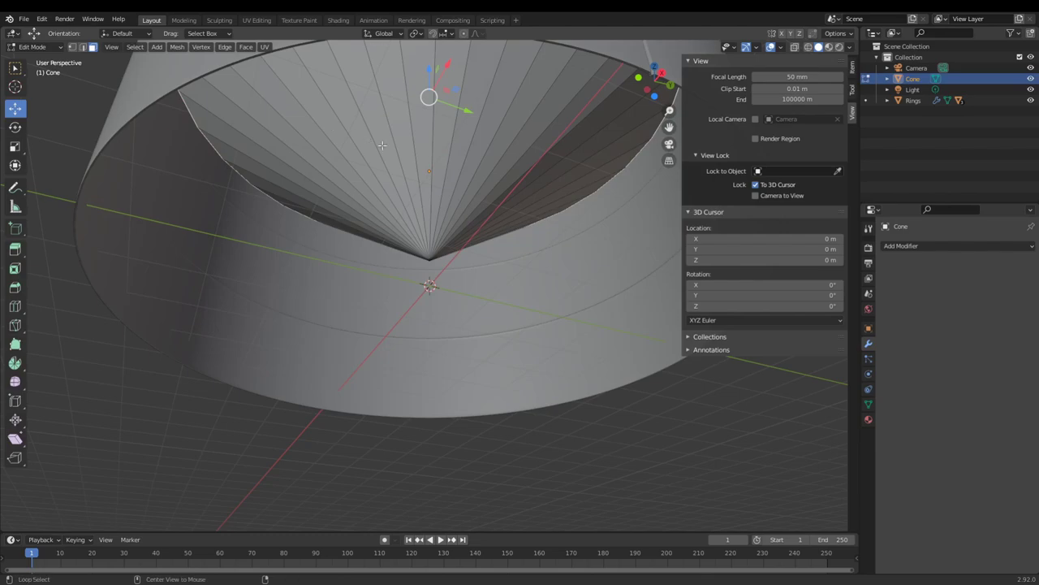
click(333, 125)
click(419, 152)
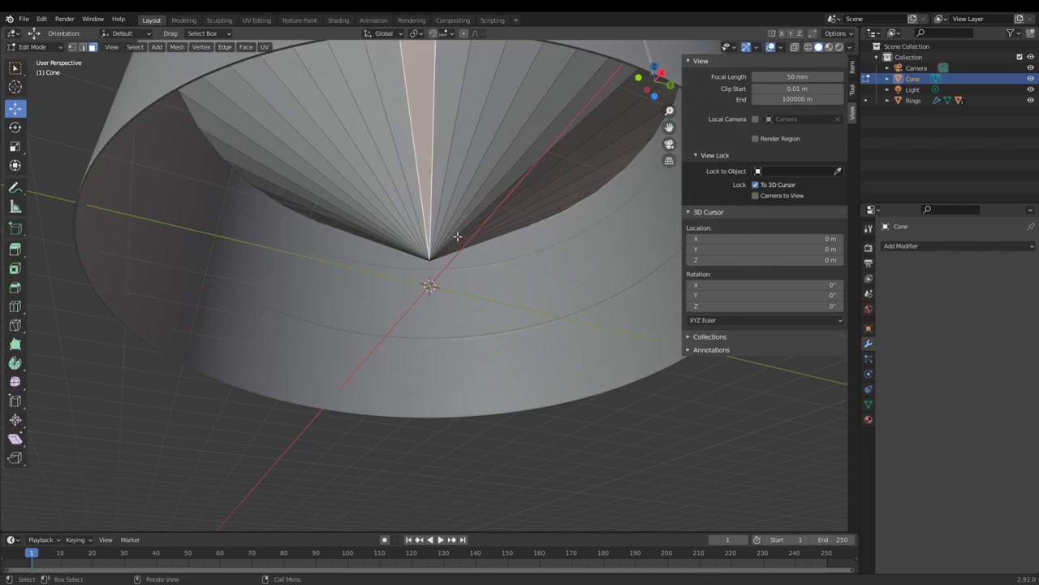
middle_drag(455, 232, 418, 195)
key(c)
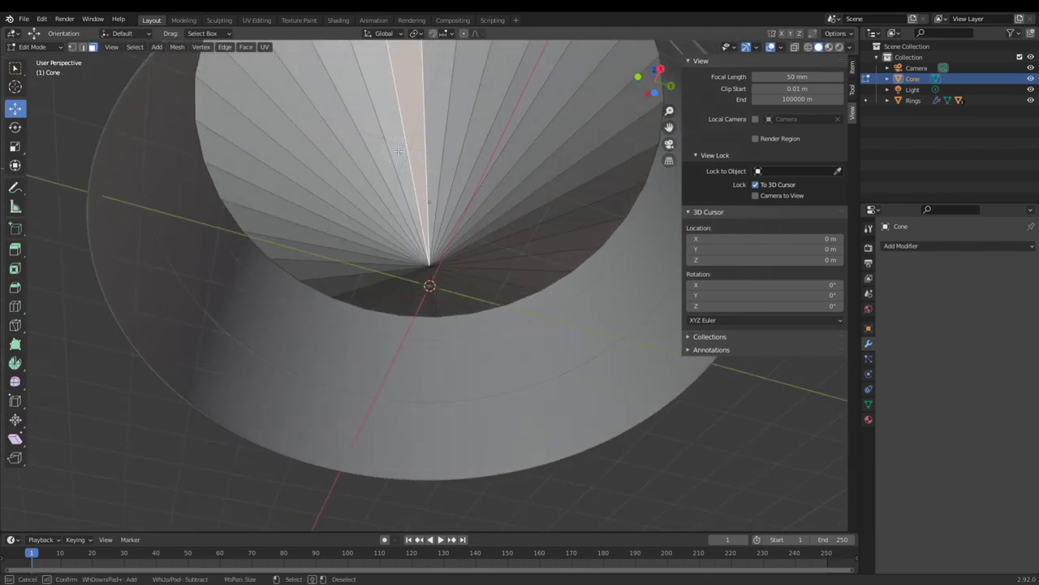
mouse_move(424, 168)
mouse_down()
mouse_move(394, 244)
mouse_move(464, 277)
mouse_move(431, 236)
mouse_up()
right_click(431, 235)
- Inset the selected cone faces individually with a thickness of about 0.014 m
scroll(441, 252, down, 5)
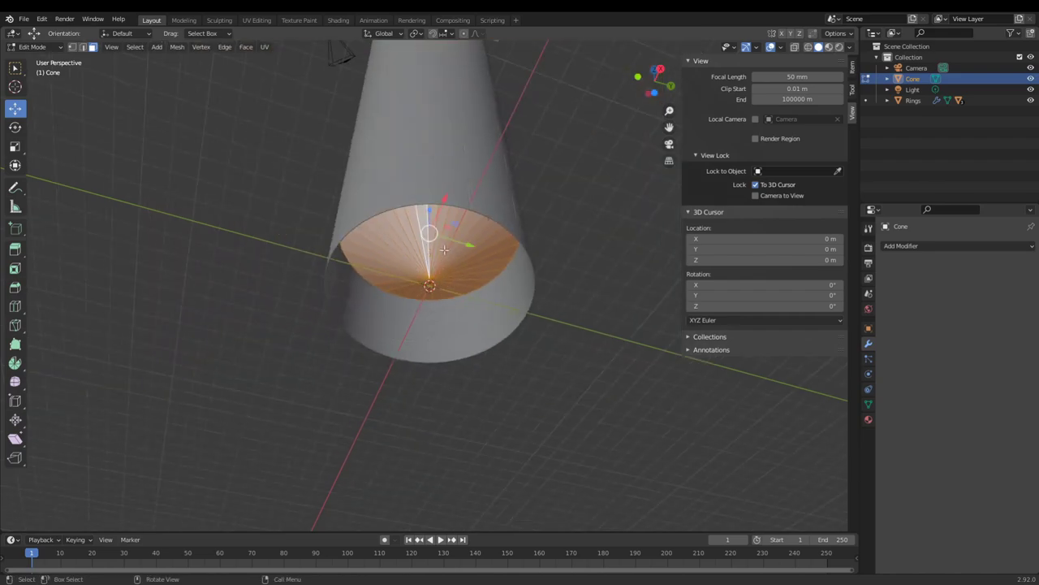
scroll(449, 186, up, 4)
scroll(484, 192, up, 3)
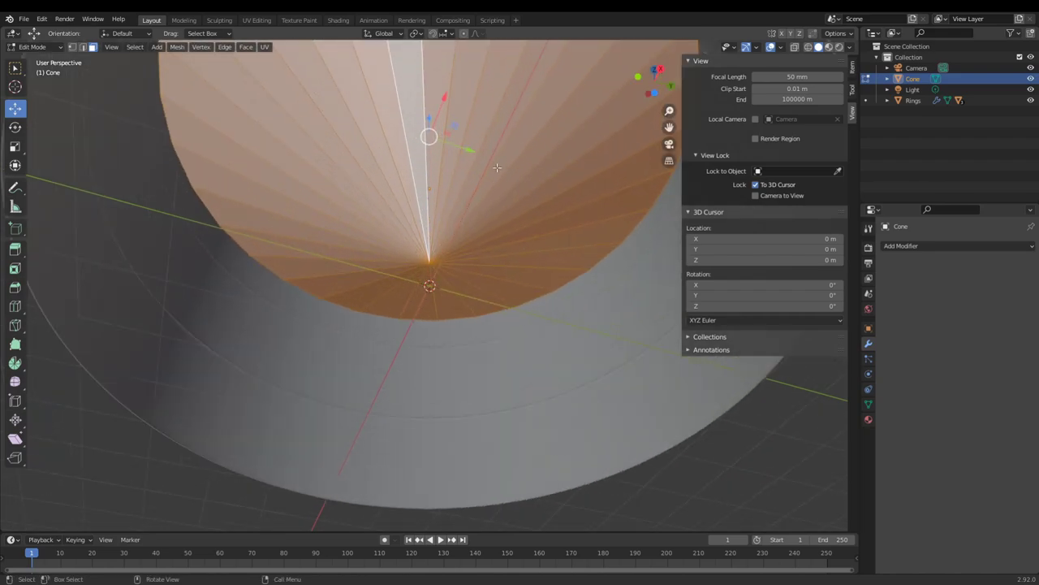
key(i)
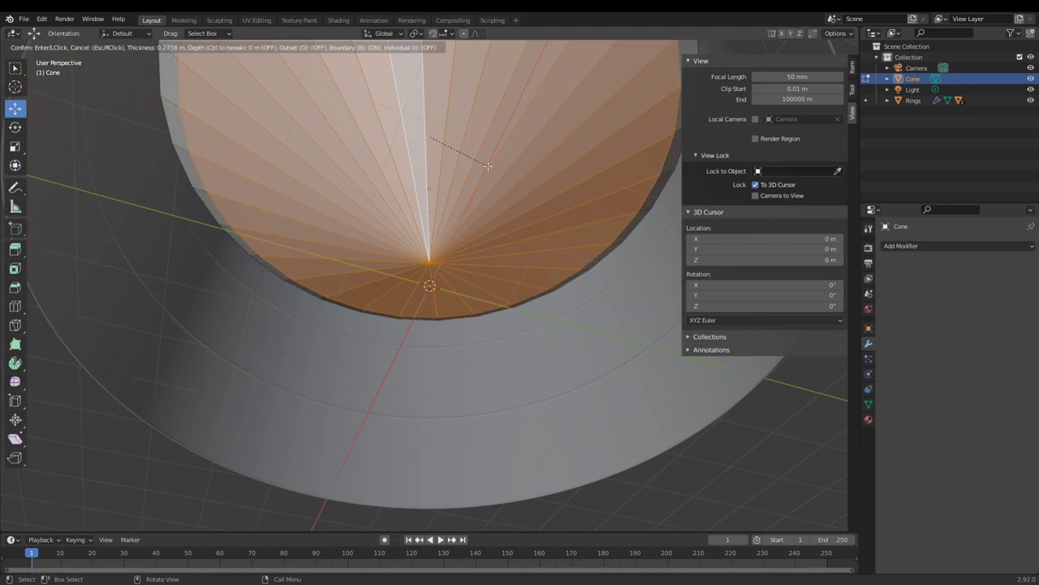
key(i)
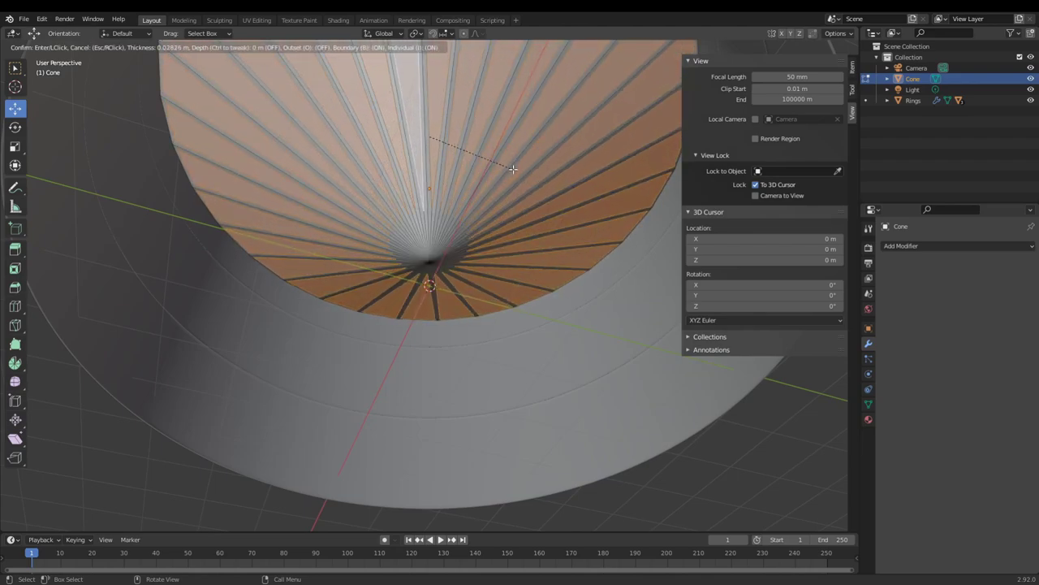
click(514, 172)
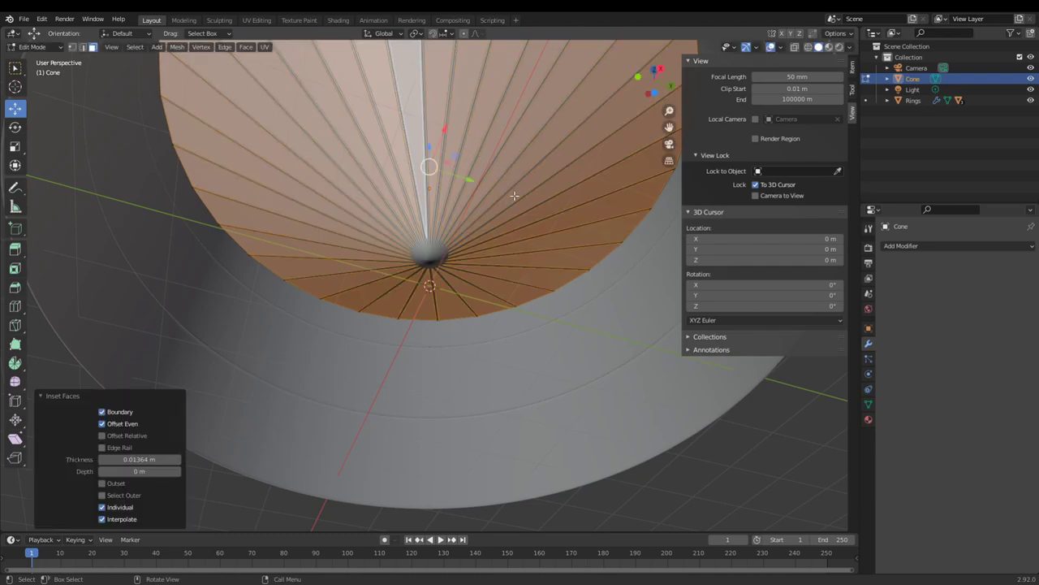
- Extrude the inset cone faces inward about 0.056 m to leave raised ribs, and return to Object Mode with nothing selected
scroll(514, 196, up, 1)
scroll(514, 196, down, 2)
key(e)
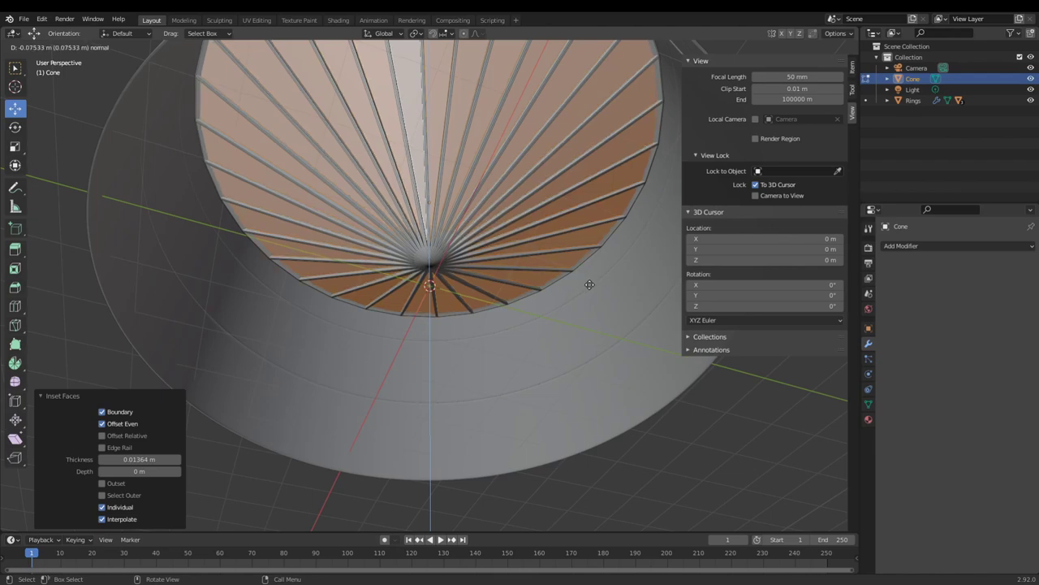
click(591, 284)
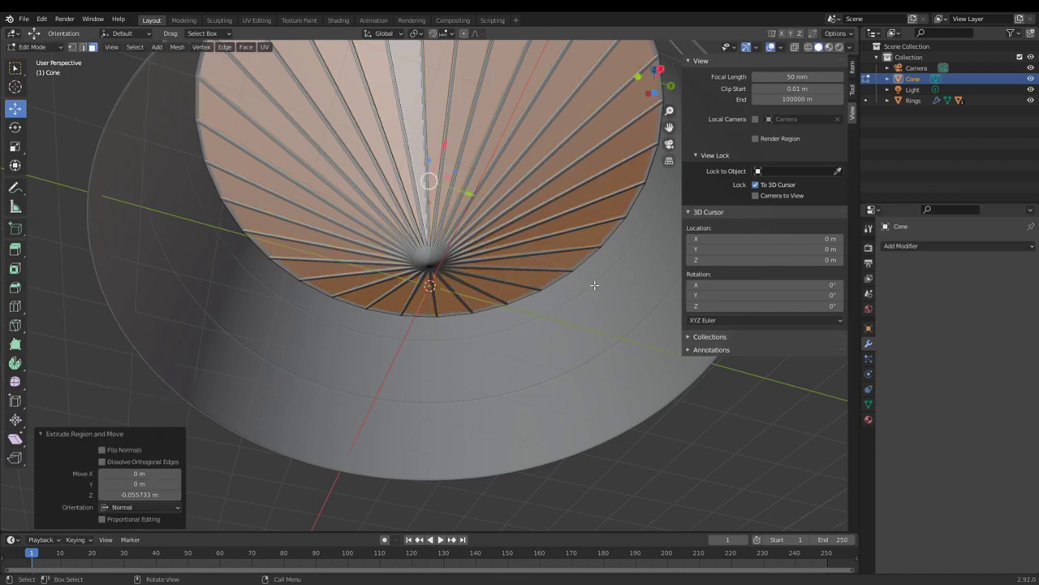
key(Tab)
scroll(591, 285, down, 4)
click(591, 284)
- Try adding a cylinder with a 1 m radius at the world origin beneath the ribbed cone
middle_drag(569, 337, 406, 272)
scroll(480, 348, up, 6)
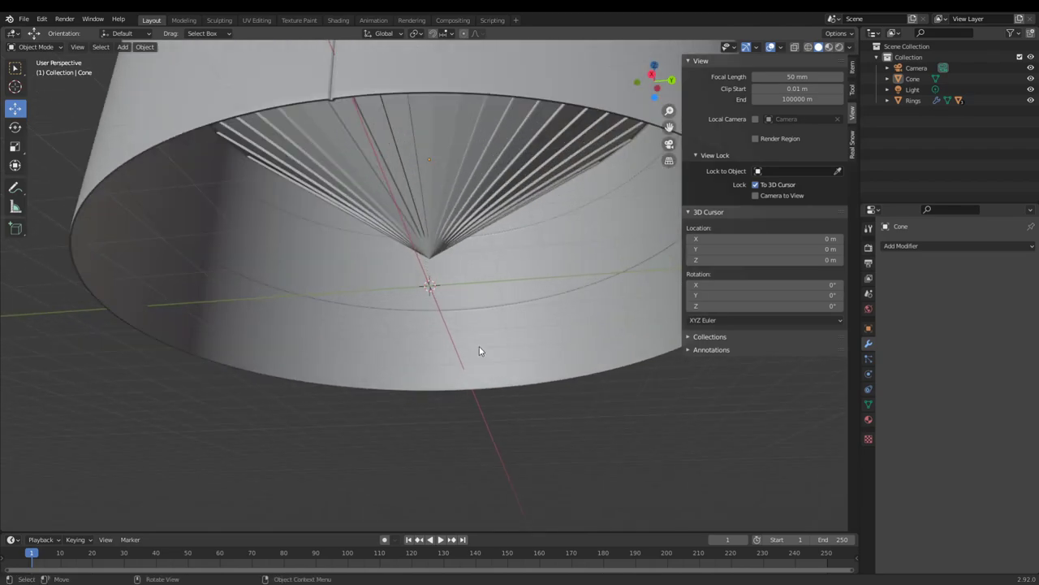
scroll(480, 351, down, 5)
middle_drag(478, 348, 546, 215)
middle_drag(582, 275, 459, 258)
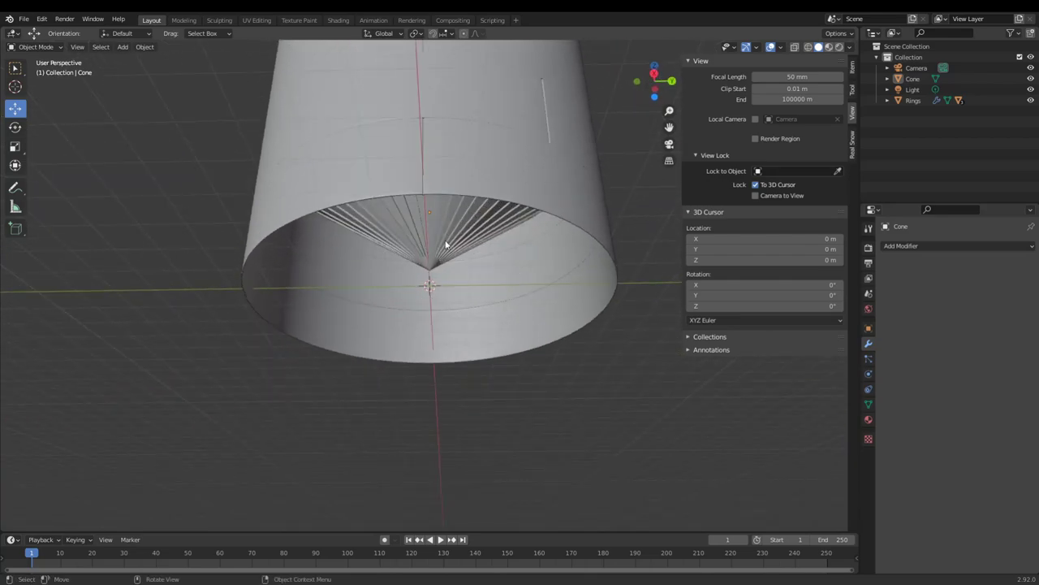
key(shift+a)
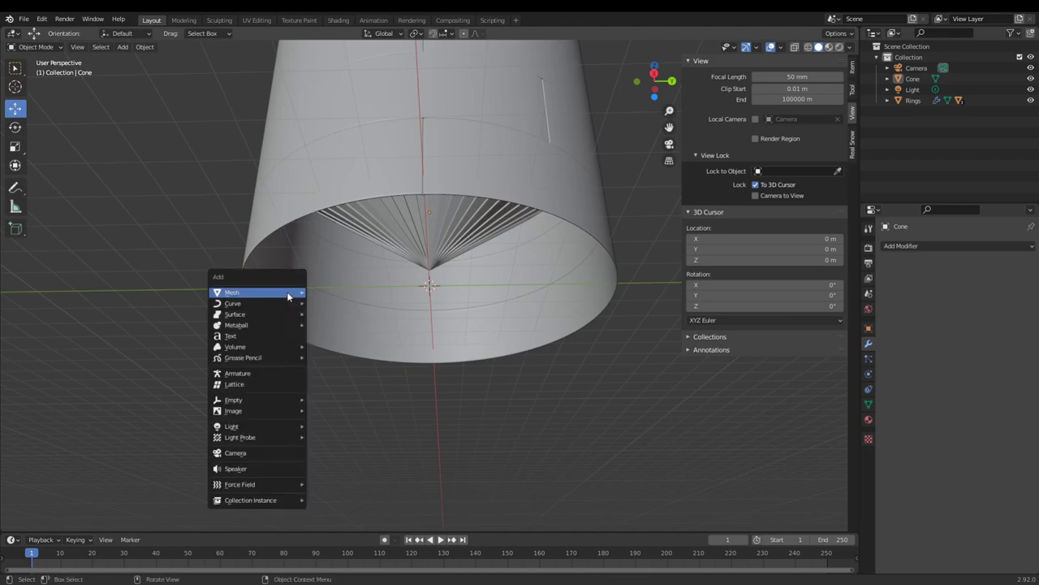
mouse_move(288, 297)
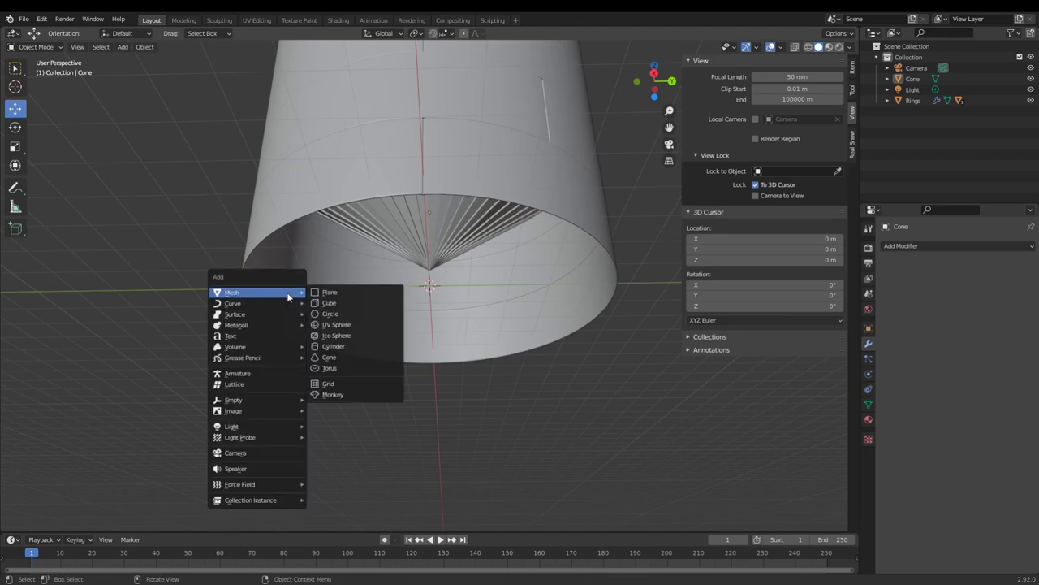
click(340, 349)
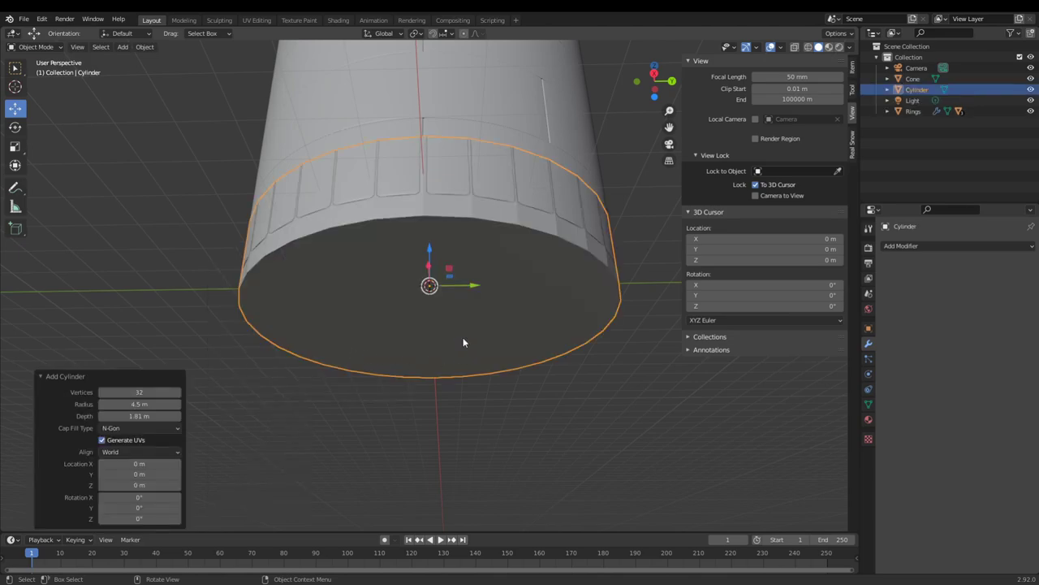
double_click(142, 403)
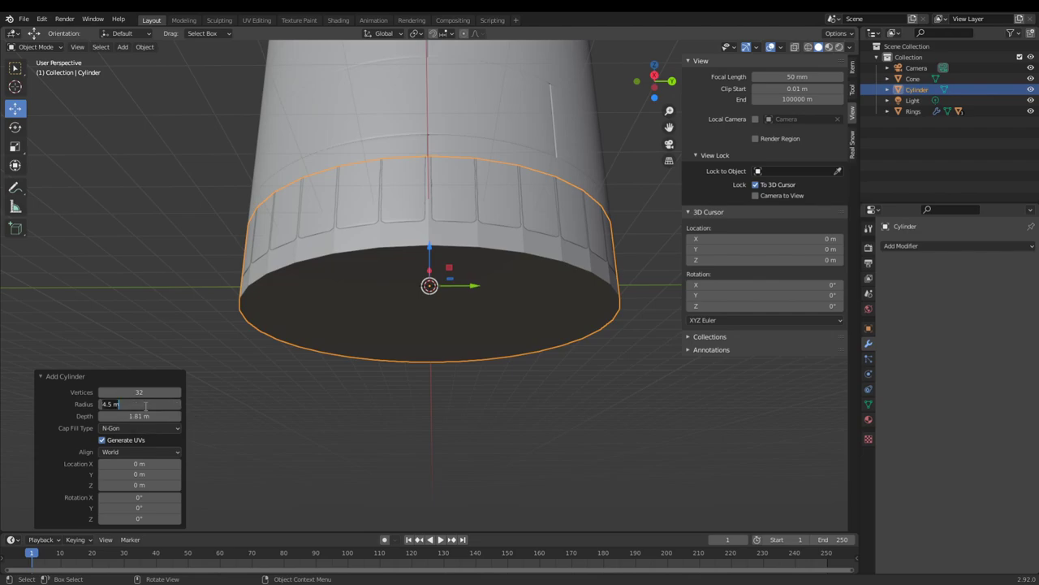
text(1)
key(Return)
click(138, 417)
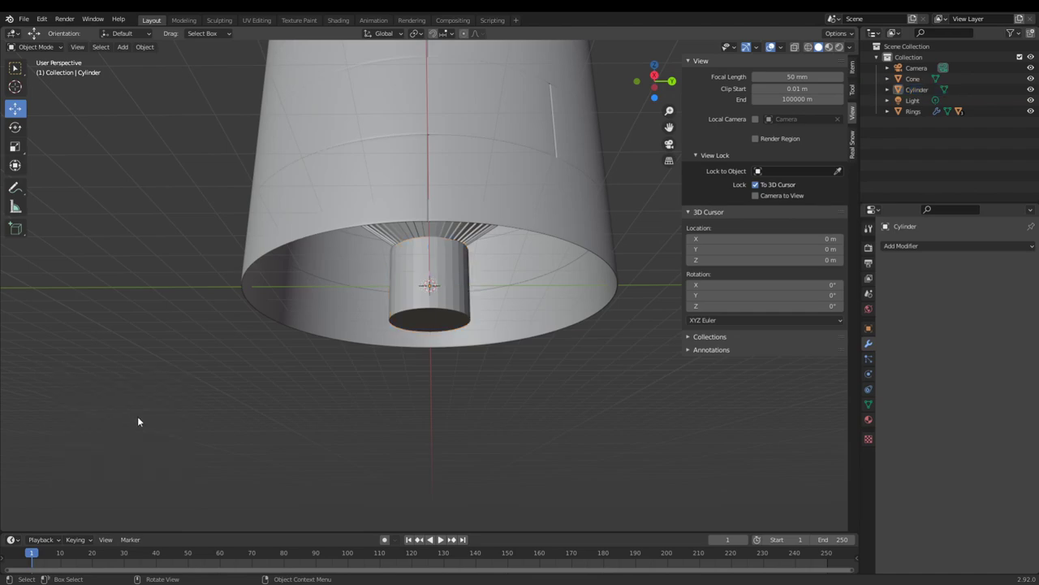
click(441, 294)
key(Delete)
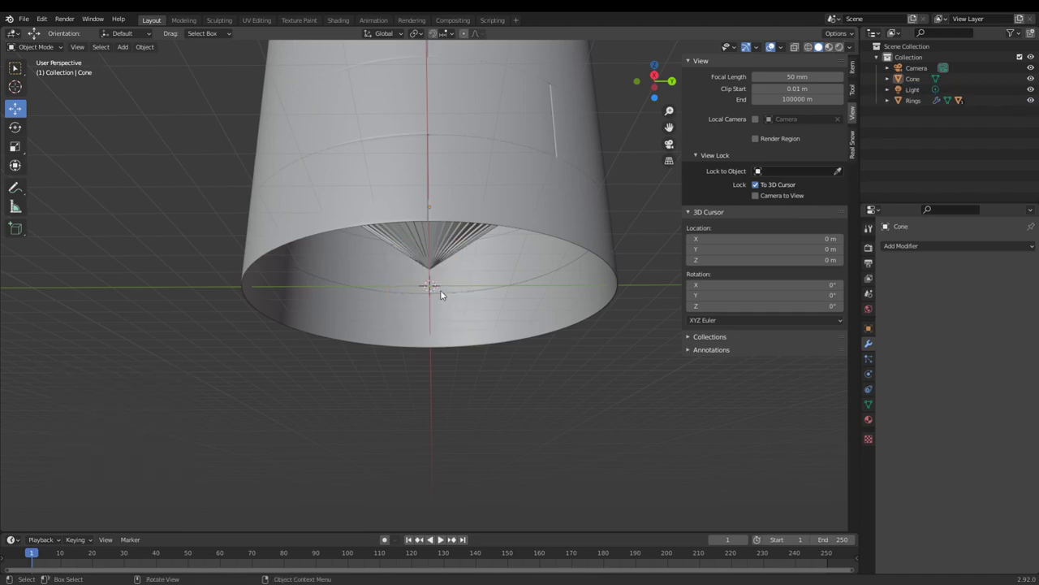
- Add a cylinder with a 1 m radius and 2 m depth at the world origin beneath the cone
key(shift+a)
mouse_move(441, 294)
click(487, 347)
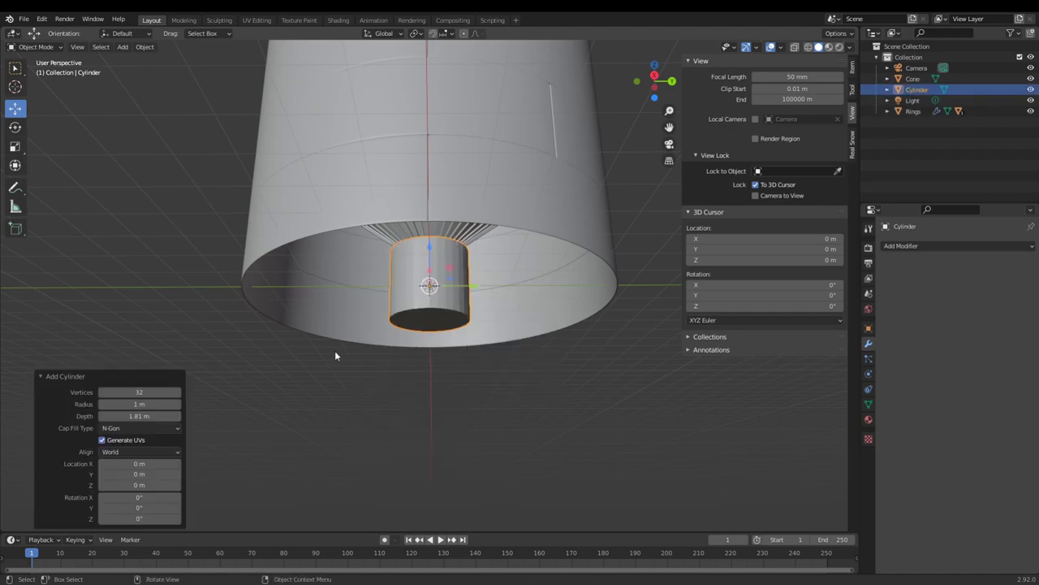
key(Return)
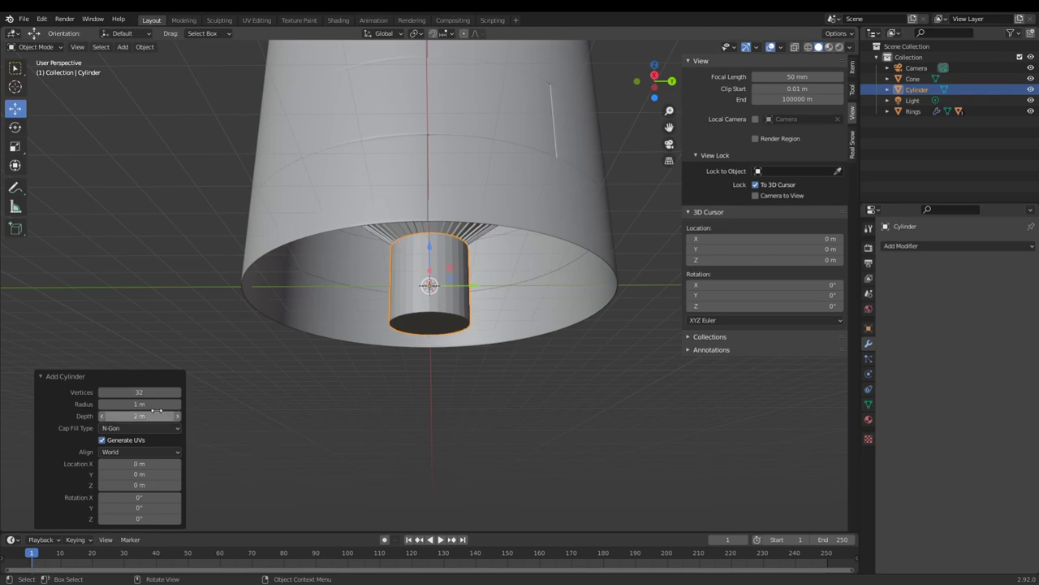
- In Edit Mode, scale the cylinder's top face down uniformly to about 0.024 so it tapers nearly to a point
scroll(441, 387, up, 5)
key(Tab)
middle_drag(477, 312, 458, 400)
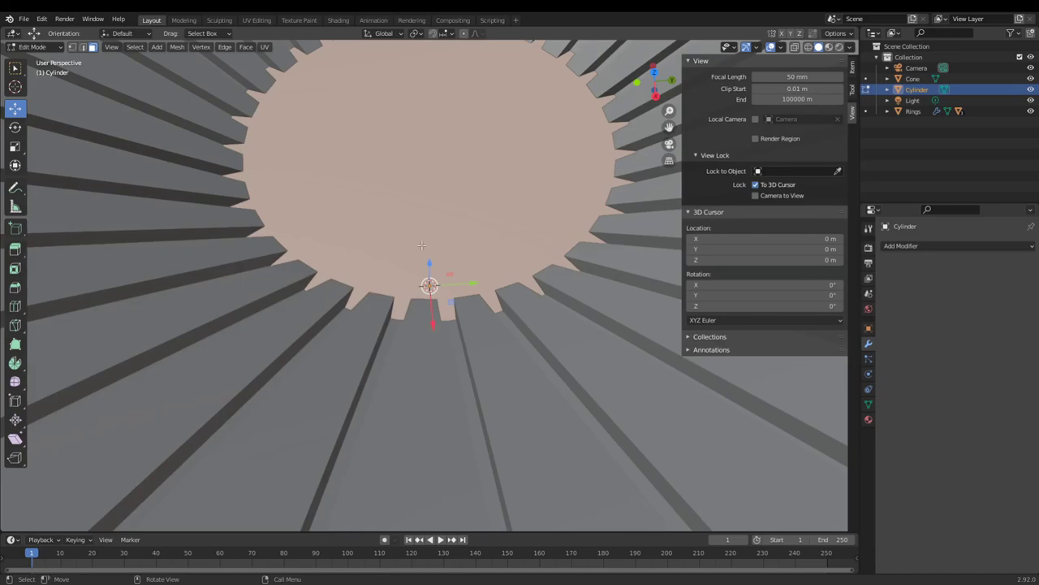
middle_drag(421, 244, 623, 241)
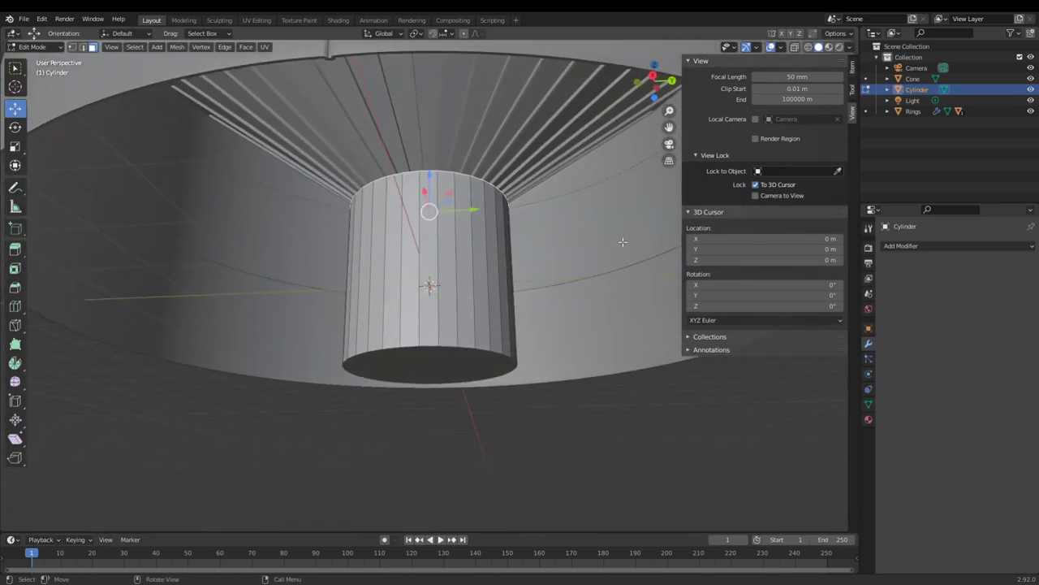
key(s)
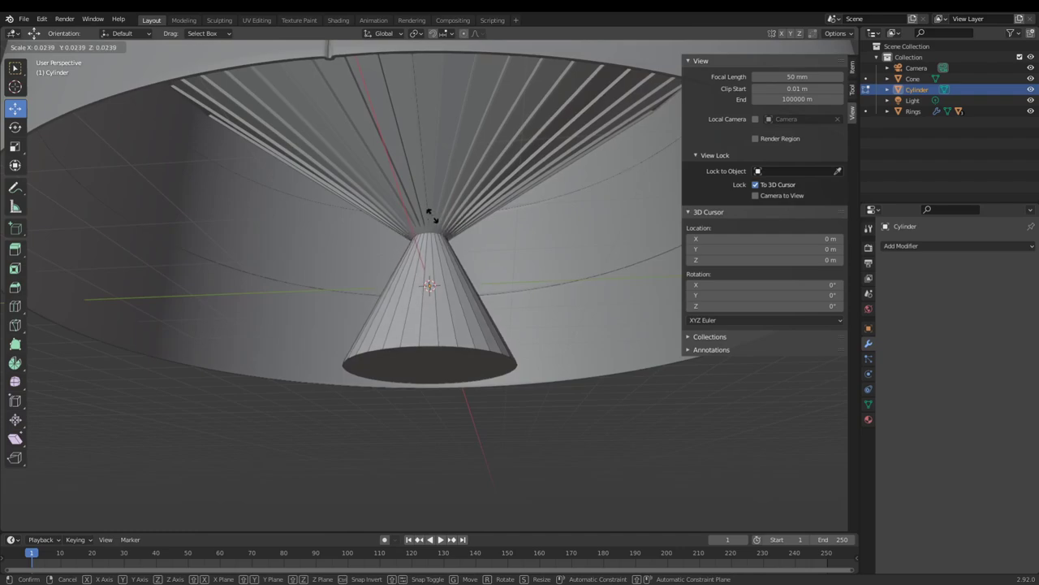
click(430, 216)
- Add a centred horizontal loop cut around the tapered cylinder and scale it up by about 1.5 to bulge the sides
key(ctrl+r)
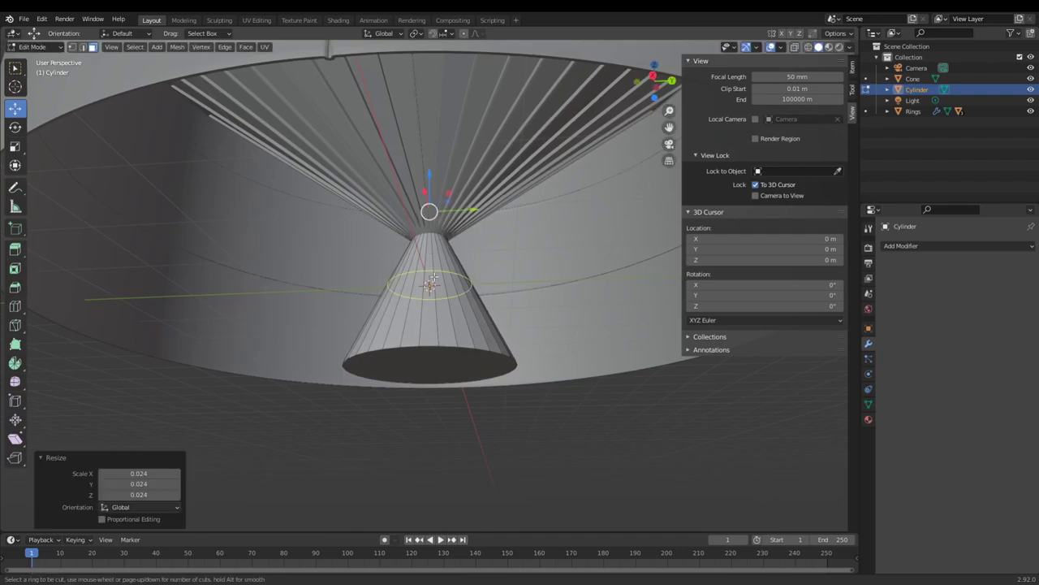
click(433, 279)
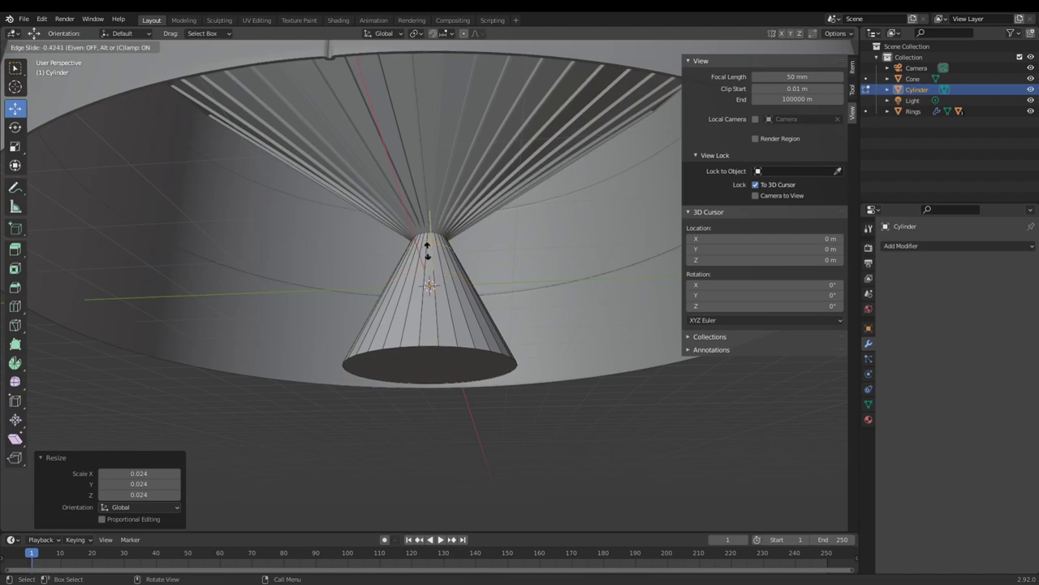
right_click(433, 278)
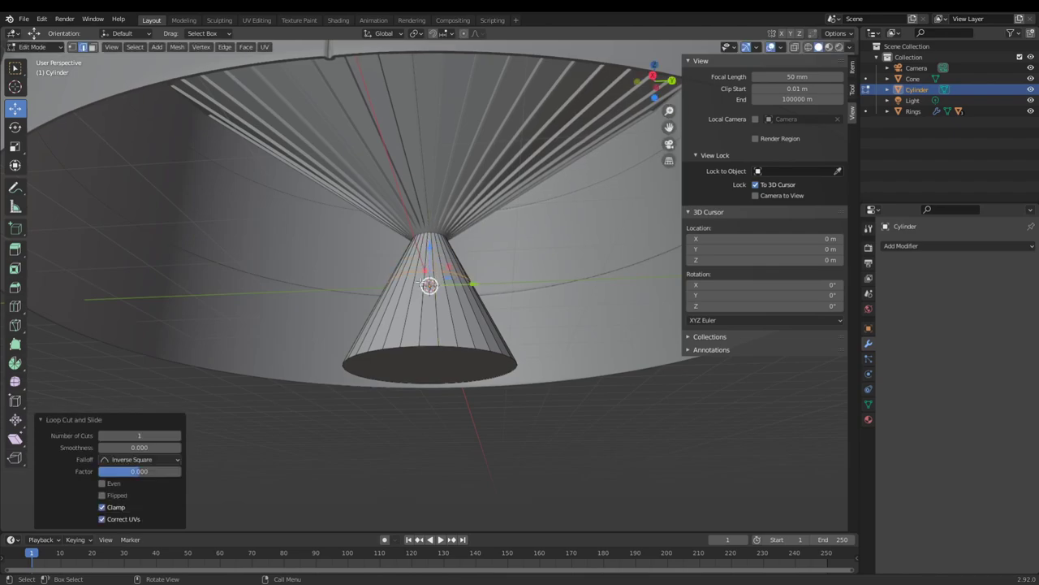
key(s)
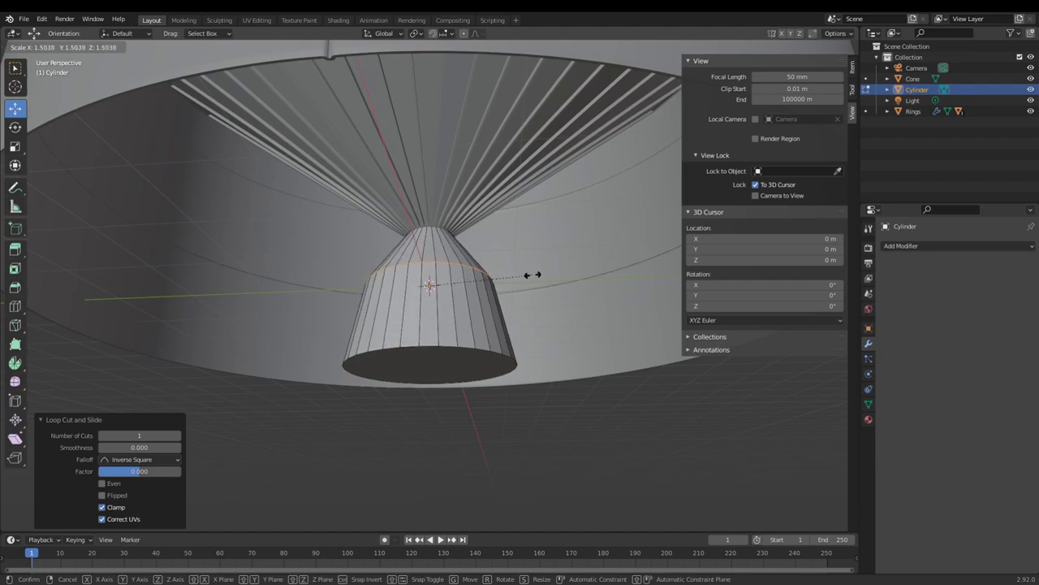
click(536, 274)
- Add a centred loop cut around the lower section of the bell and widen it slightly to round the sides
key(ctrl+r)
click(401, 316)
right_click(402, 316)
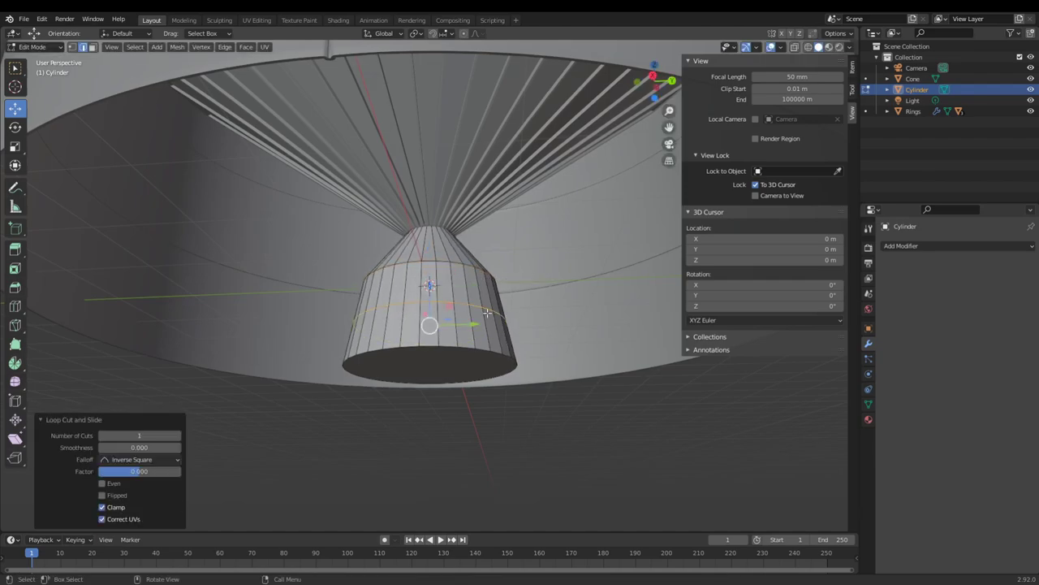
key(s)
click(490, 311)
- Add a centred loop cut around the upper section of the bell and scale it up by about 1.33
key(ctrl+r)
click(445, 243)
right_click(447, 244)
key(s)
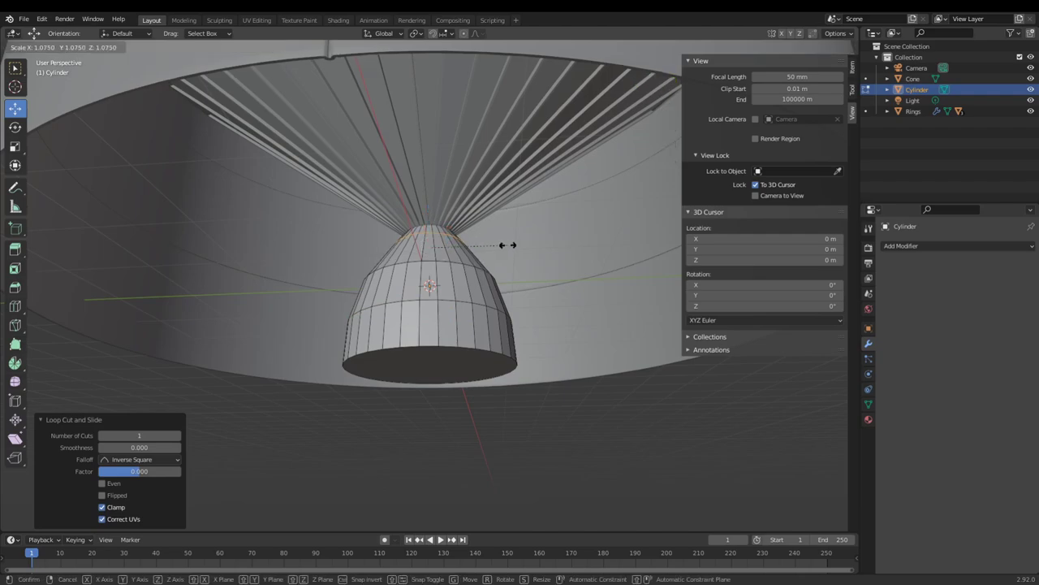
click(527, 244)
- Delete the bottom cap face of the bell shape to leave it open underneath
scroll(527, 244, down, 4)
middle_drag(528, 244, 528, 307)
scroll(495, 313, up, 4)
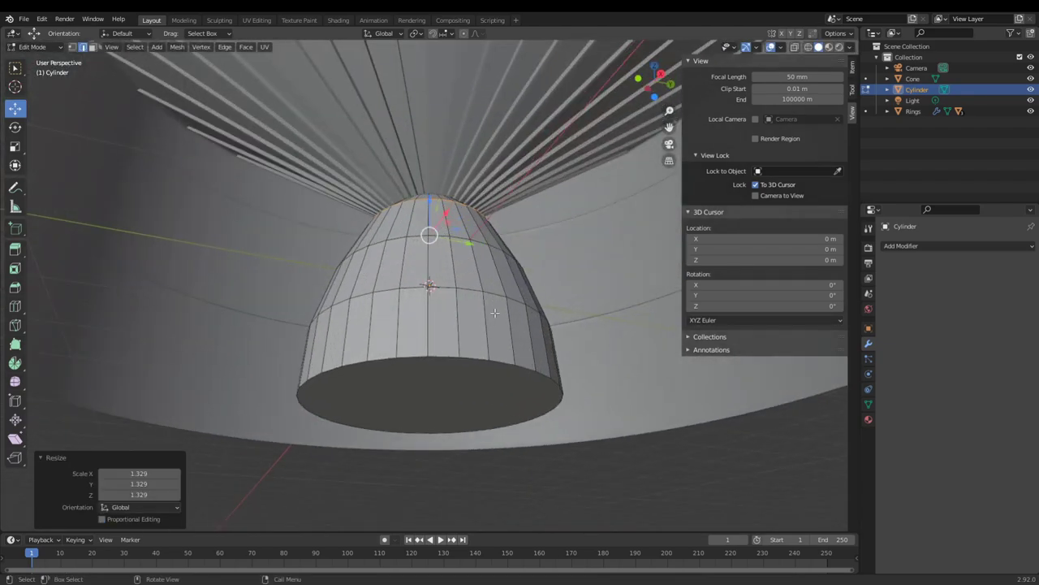
middle_drag(475, 394, 377, 314)
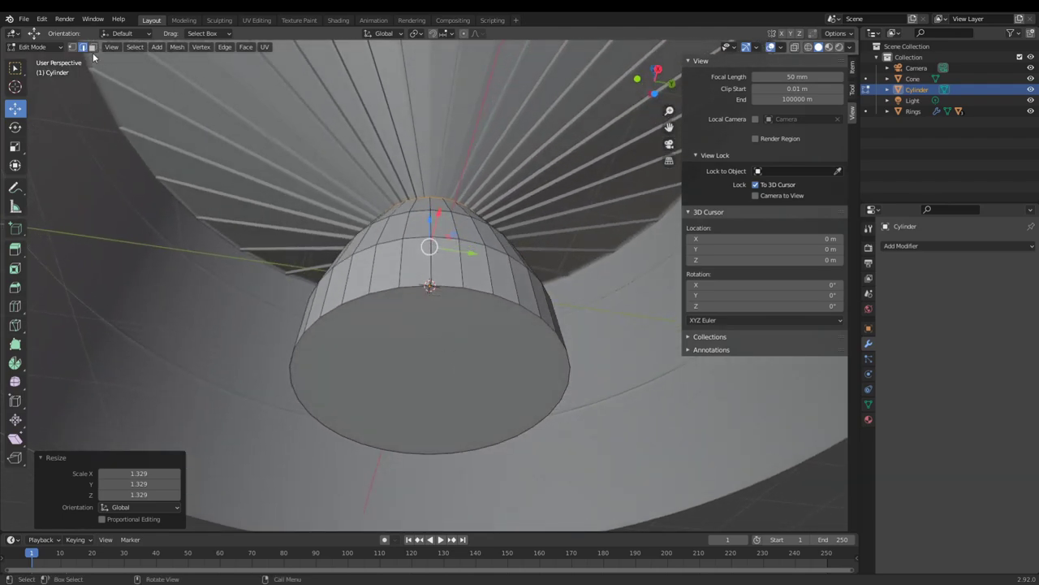
click(426, 384)
key(x)
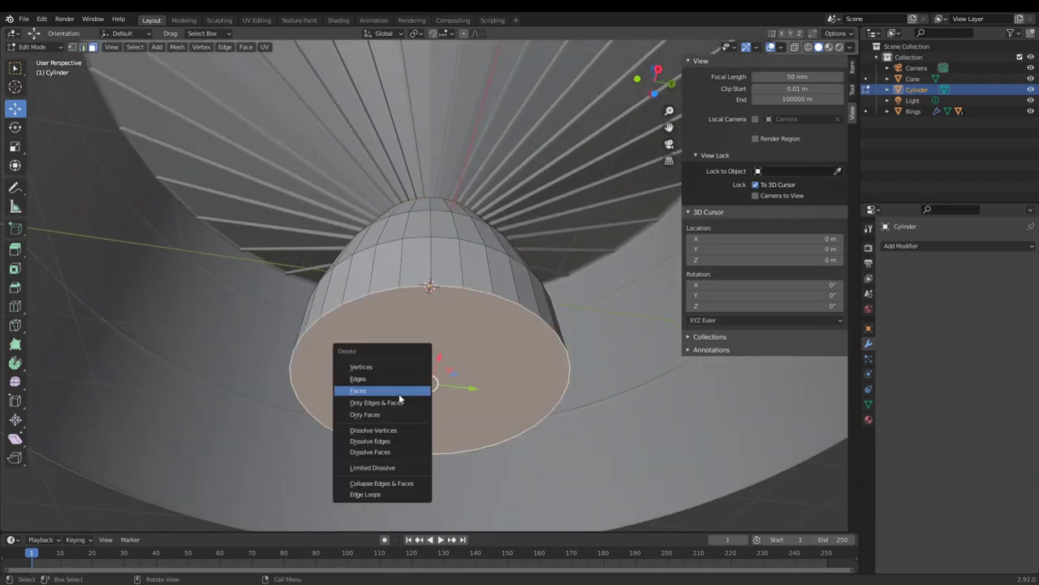
click(422, 389)
scroll(419, 388, down, 4)
middle_drag(429, 372, 493, 313)
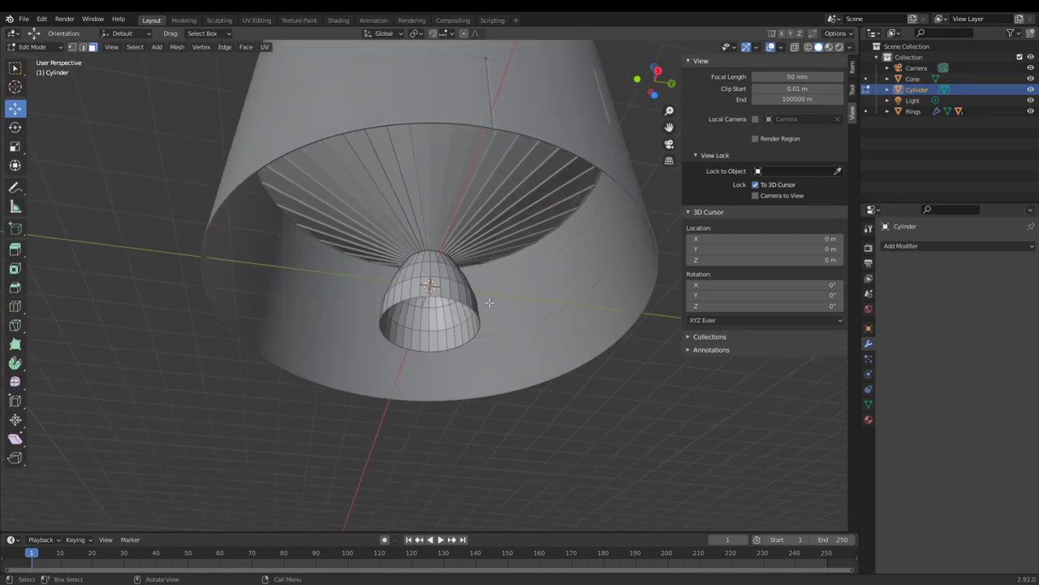
- In Object Mode, scale the bell-shaped cylinder uniformly to about 0.566, and delete it from the scene
key(Tab)
scroll(494, 313, up, 5)
key(s)
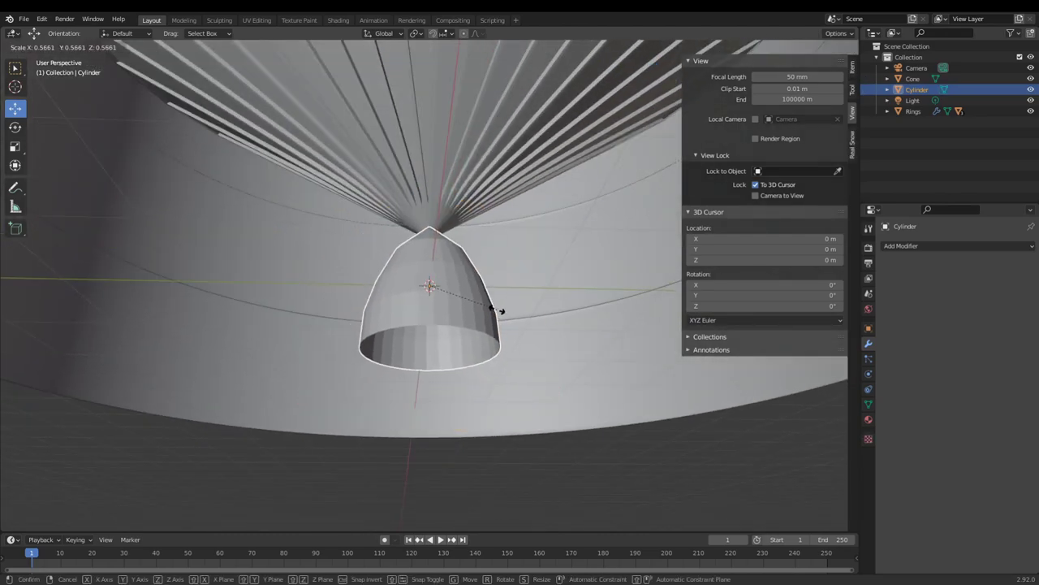
click(497, 309)
scroll(497, 309, down, 3)
mouse_move(497, 310)
middle_down()
mouse_move(508, 289)
mouse_move(499, 327)
middle_up()
scroll(504, 328, up, 3)
scroll(509, 331, up, 2)
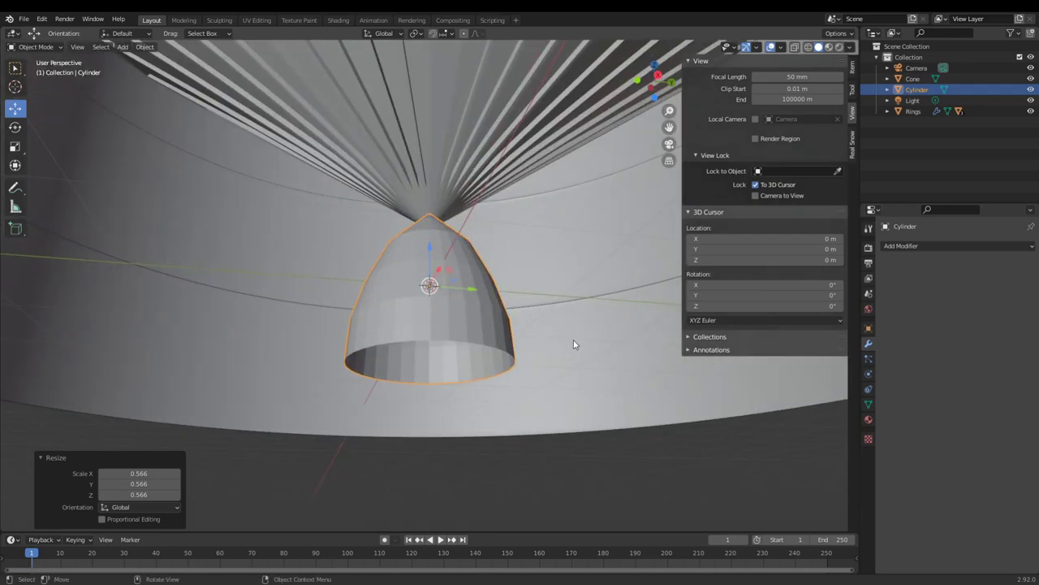
middle_drag(525, 345, 520, 310)
scroll(509, 374, down, 3)
scroll(519, 314, up, 4)
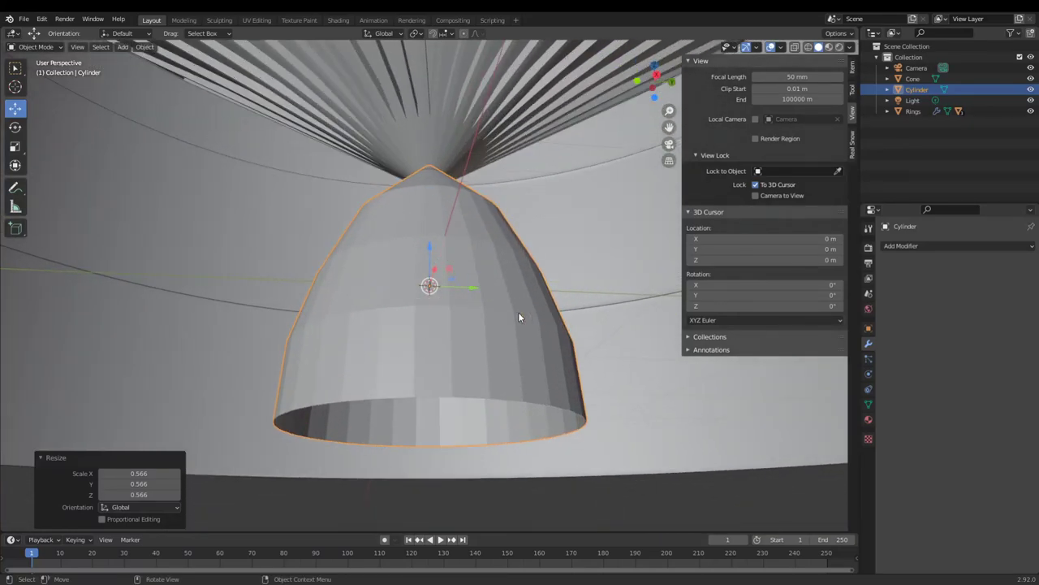
key(Delete)
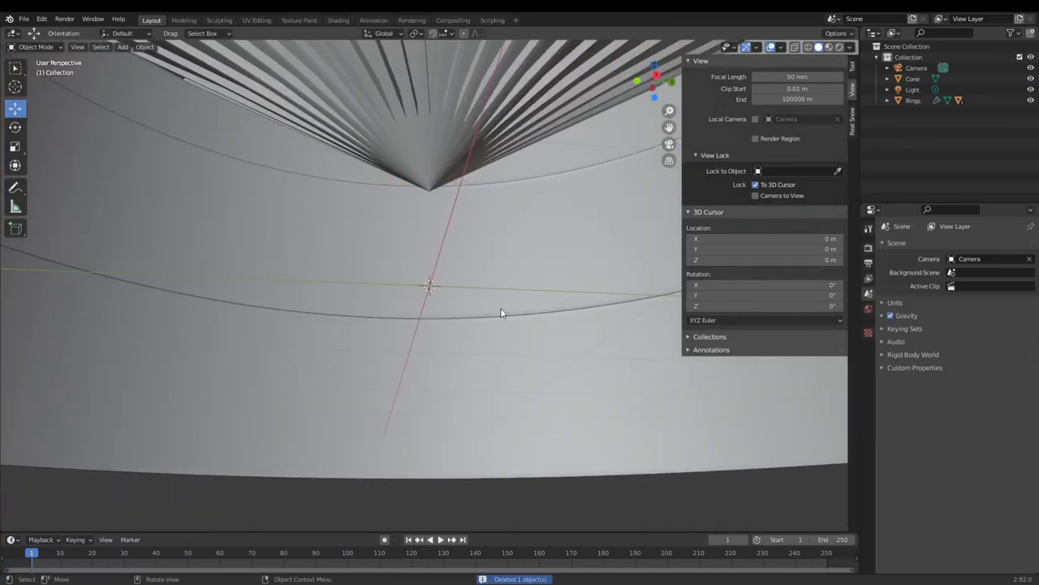
- Add a new cylinder mesh at the world origin beneath the cone and enter Edit Mode on it
key(shift+a)
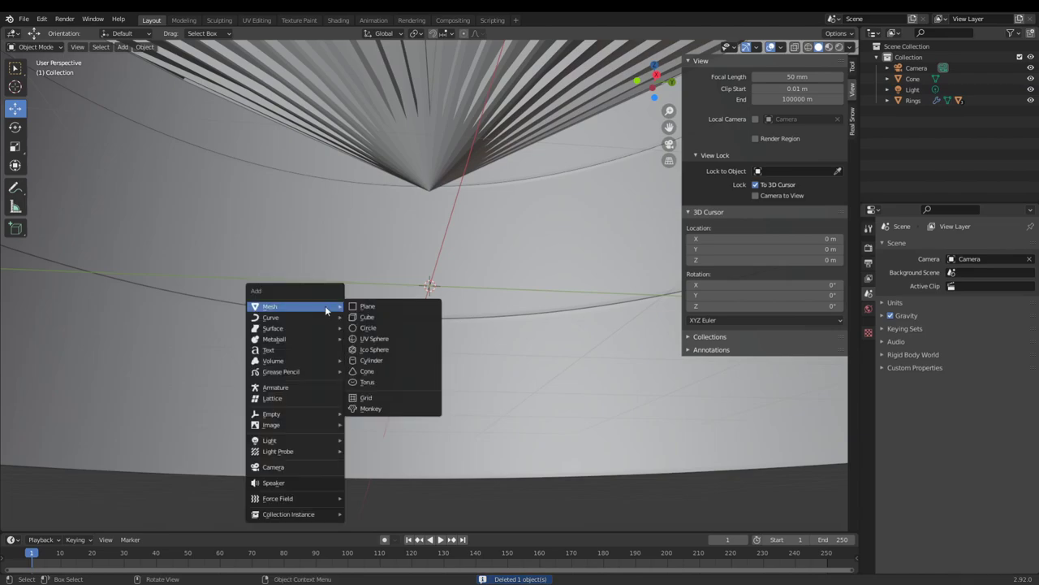
click(373, 361)
scroll(390, 350, down, 4)
key(Tab)
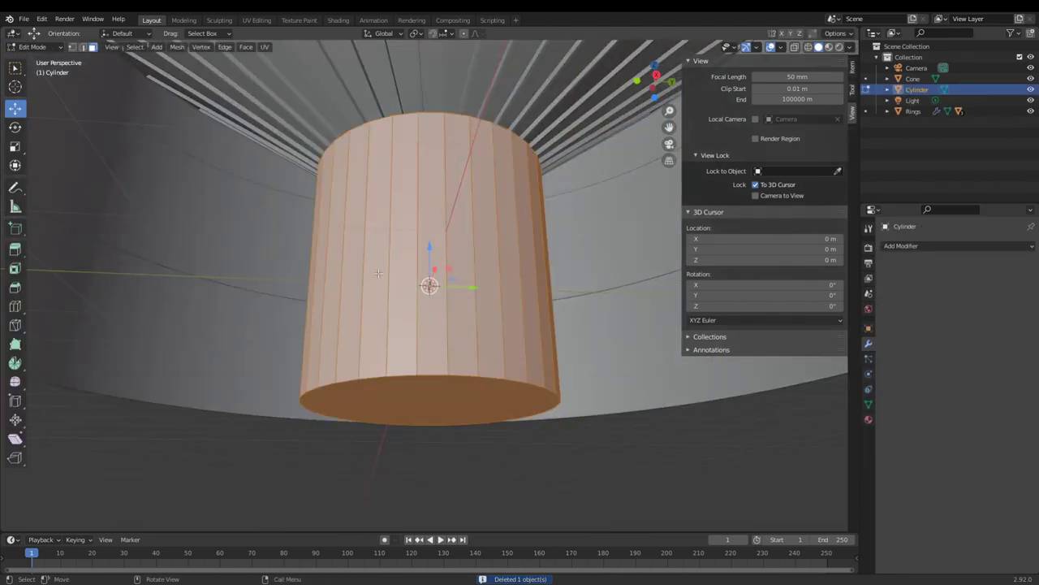
- Select only the new cylinder's top face and extrude it upward into the ribbed cone
scroll(431, 252, down, 1)
middle_drag(430, 243, 433, 286)
scroll(431, 277, up, 4)
scroll(433, 244, down, 2)
click(433, 201)
scroll(433, 201, down, 5)
middle_drag(498, 376, 480, 268)
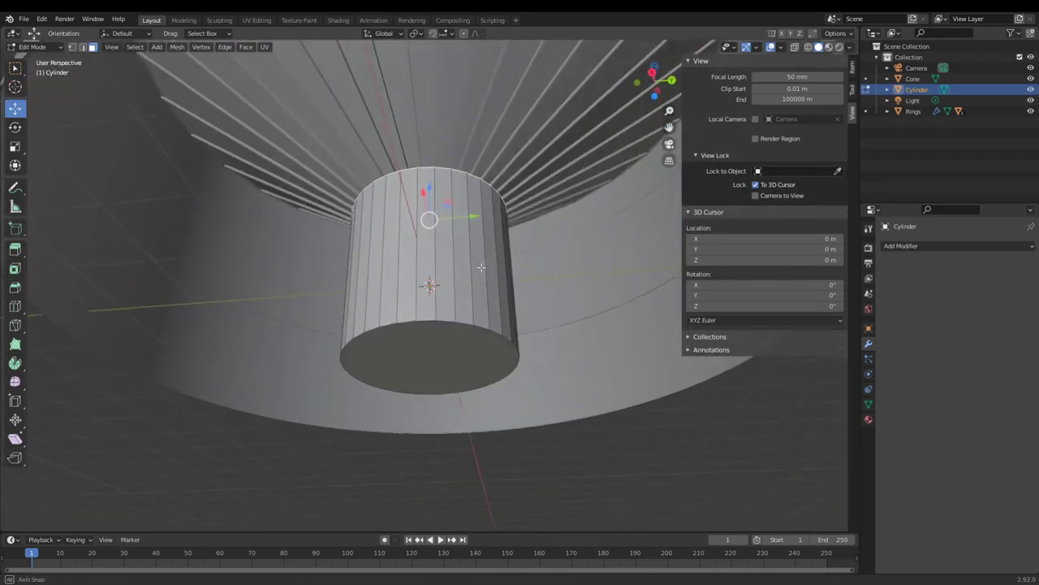
key(e)
click(482, 166)
- Move the whole cylinder down along Z below the rocket's base, and lower its extruded top face about 1.42 m
key(Tab)
scroll(465, 186, down, 3)
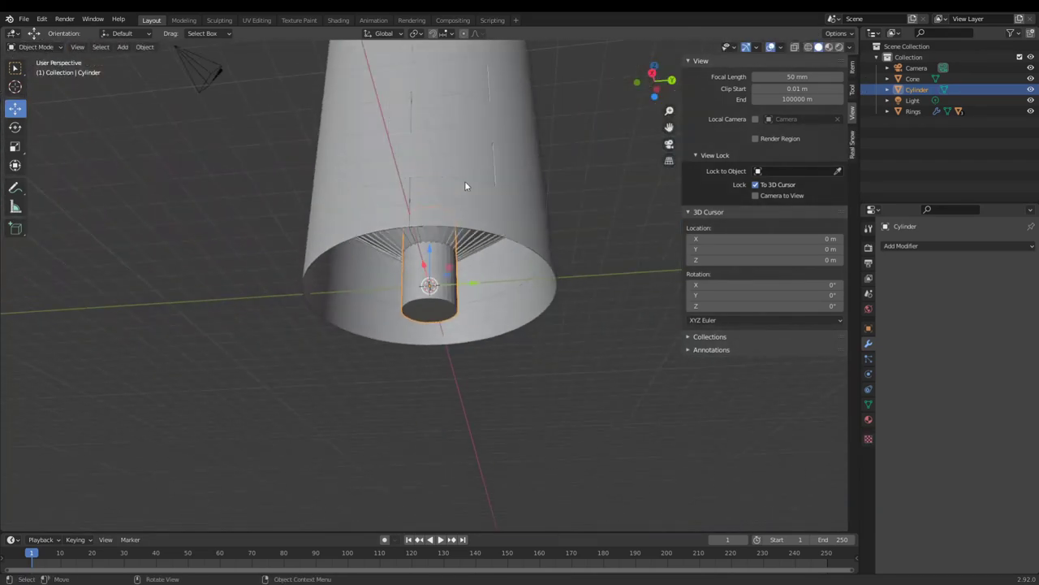
drag(433, 249, 433, 333)
key(Tab)
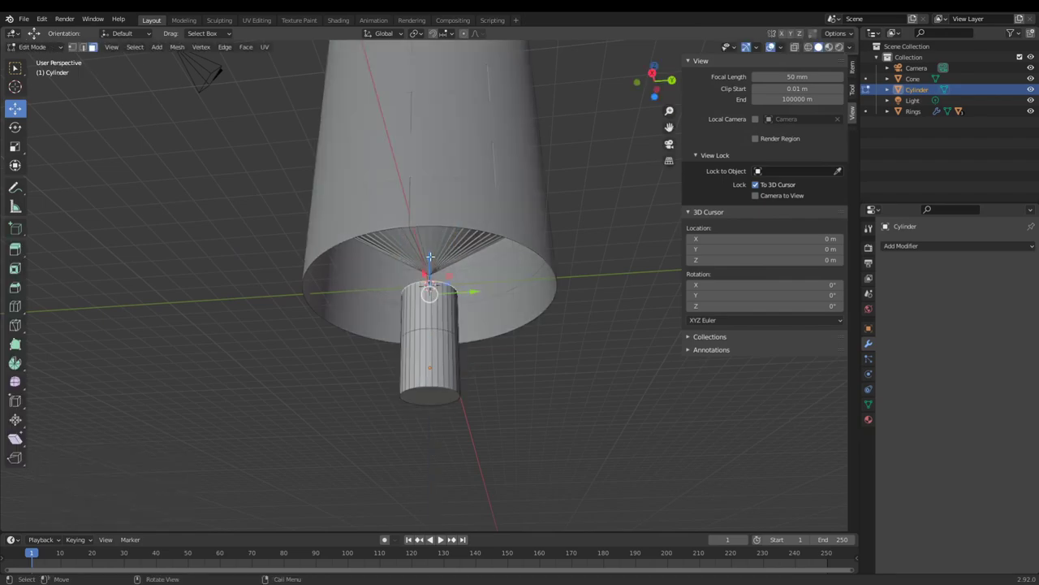
drag(431, 256, 430, 296)
- Scale the cylinder's top face down to about 0.47 and extrude it about 0.42 m upward to form a neck
key(s)
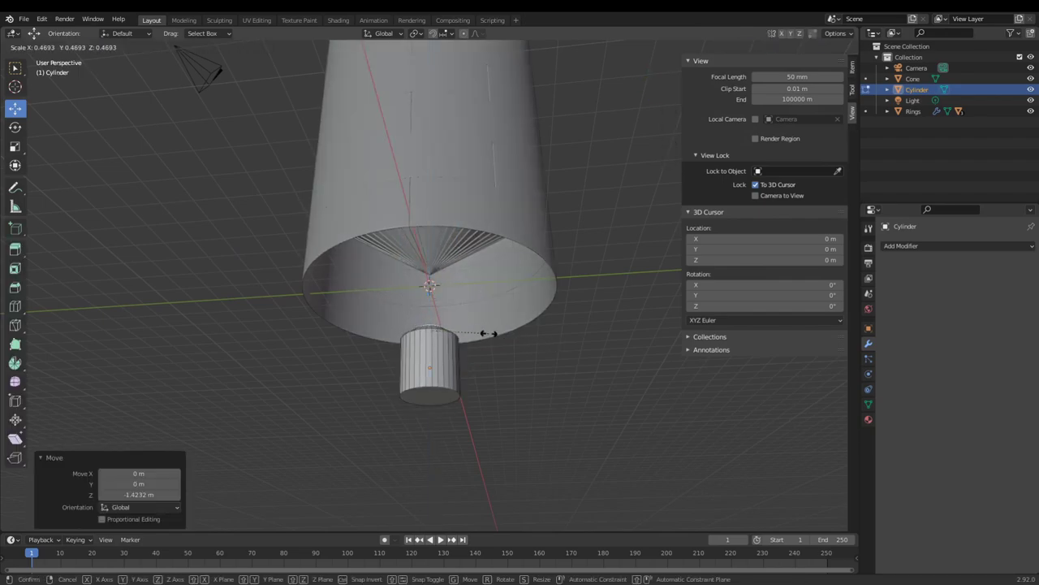
click(488, 333)
key(e)
click(469, 319)
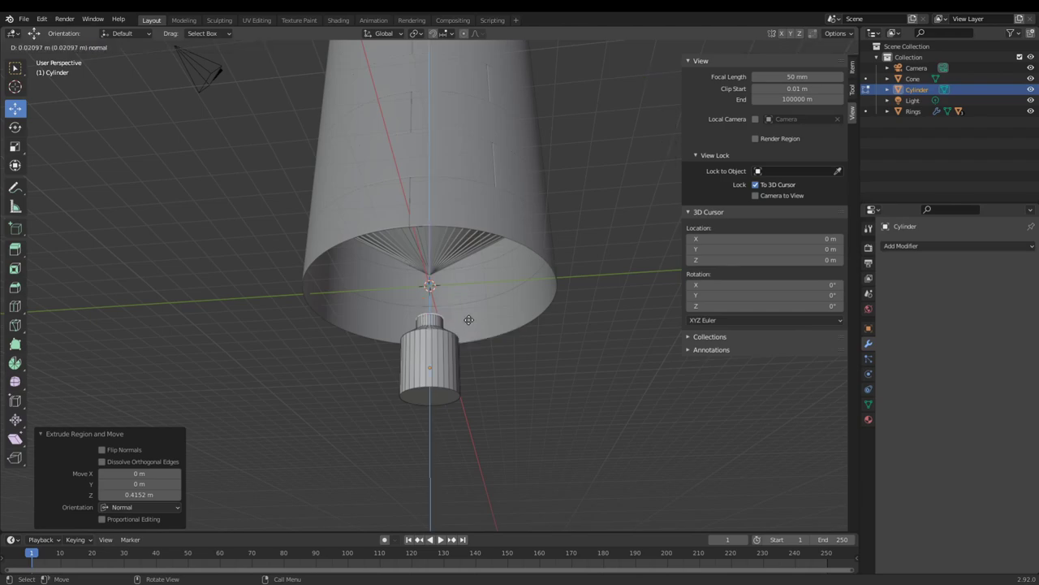
- Extrude a short outward flare from the neck's top face and a shaft about 1.49 m long above it
click(469, 313)
key(s)
click(488, 314)
key(e)
click(488, 277)
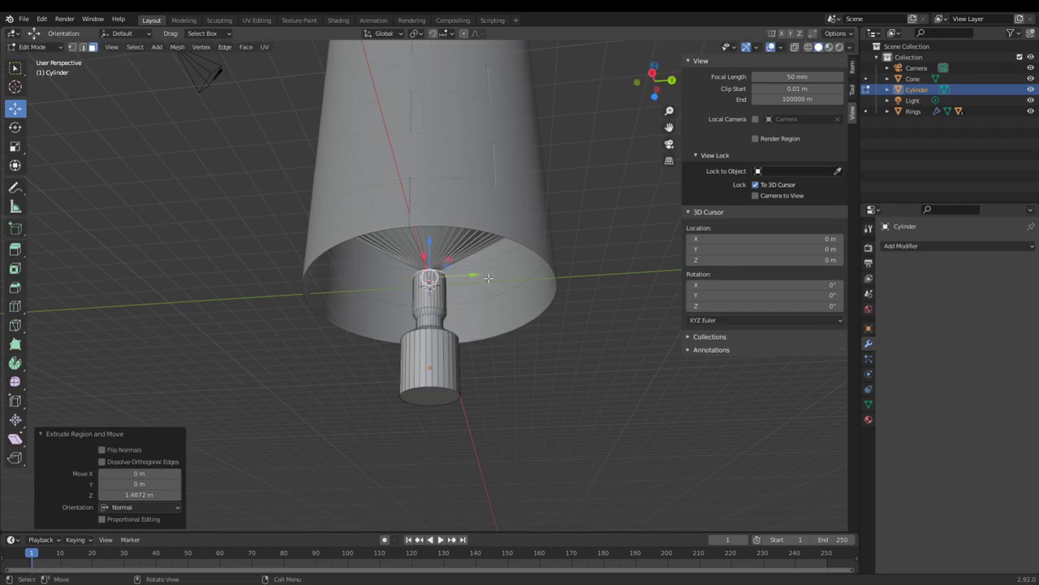
- Extrude the shaft's top face slightly upward and scale it to about 0.735 to taper the shaft's end
key(e)
click(485, 272)
key(s)
click(471, 271)
scroll(484, 297, down, 1)
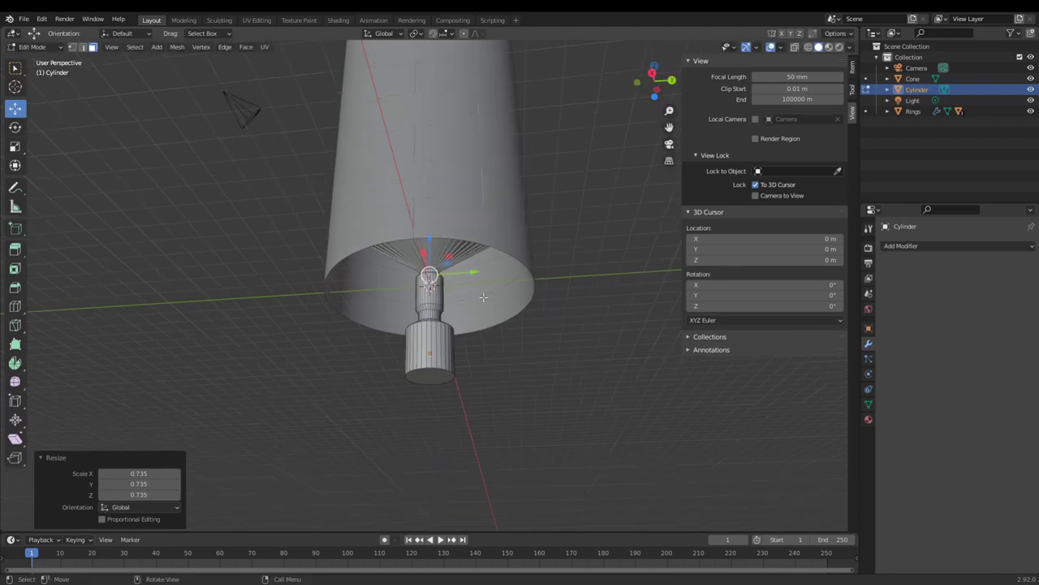
scroll(483, 297, up, 3)
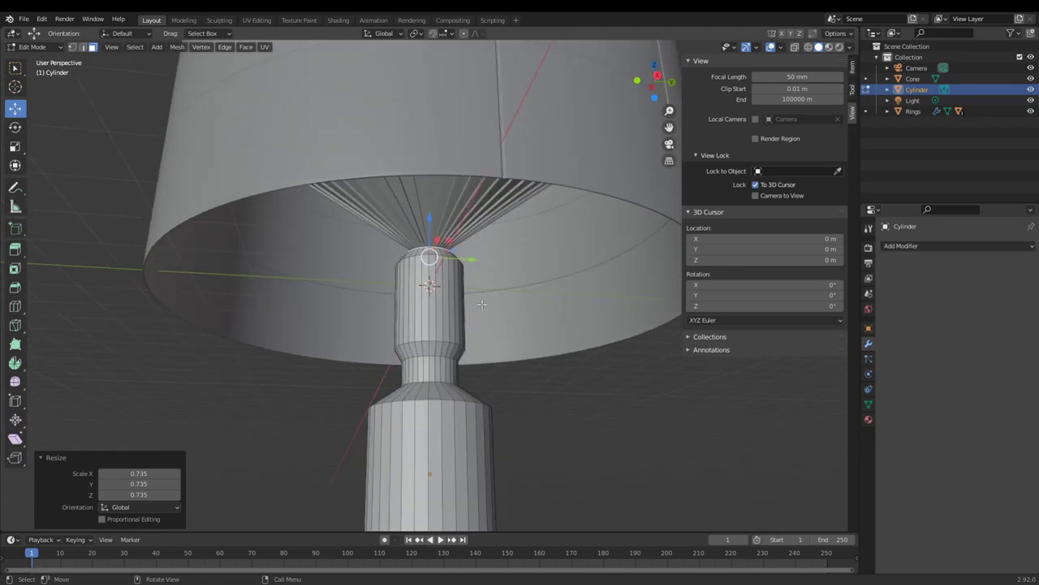
key(Tab)
- Add a Bezier curve and move it along Y to the side of the nozzle shaft
key(shift+a)
mouse_move(264, 313)
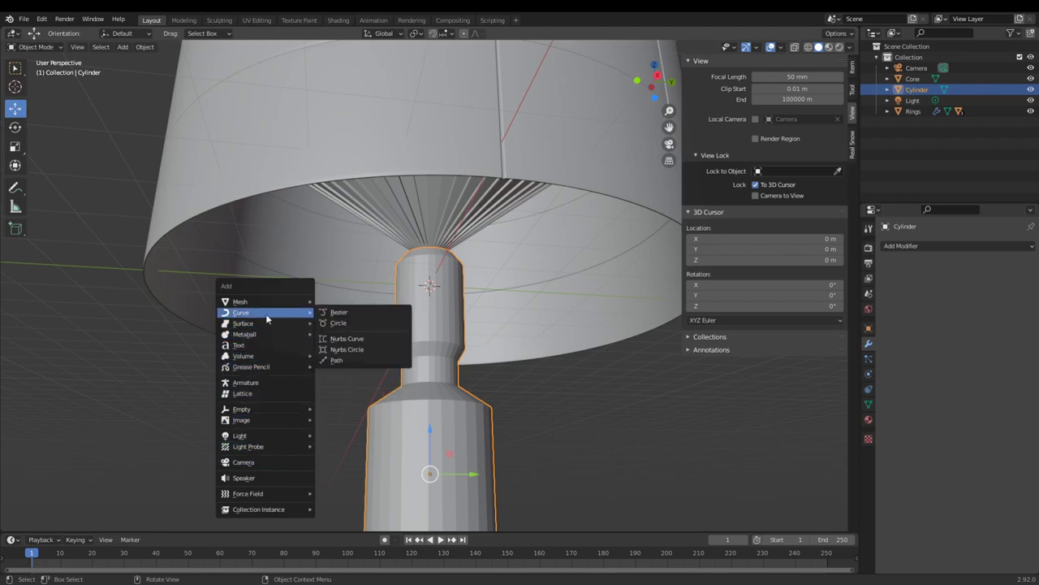
click(351, 313)
scroll(422, 325, up, 4)
key(g)
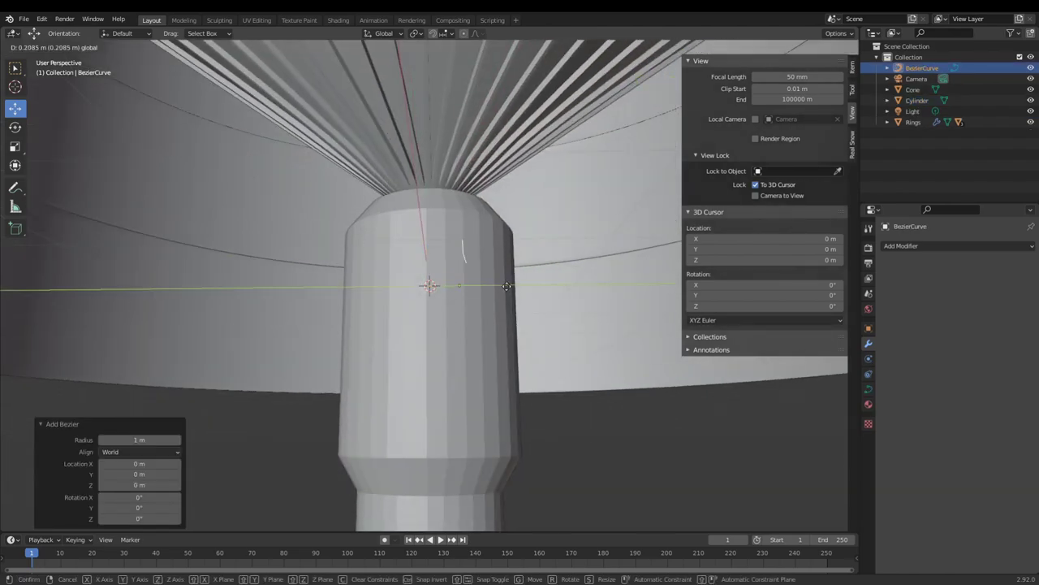
click(557, 287)
middle_drag(555, 336, 477, 361)
- Rotate the Bezier curve's selected end point and its handles about -66.5° in the view
key(Tab)
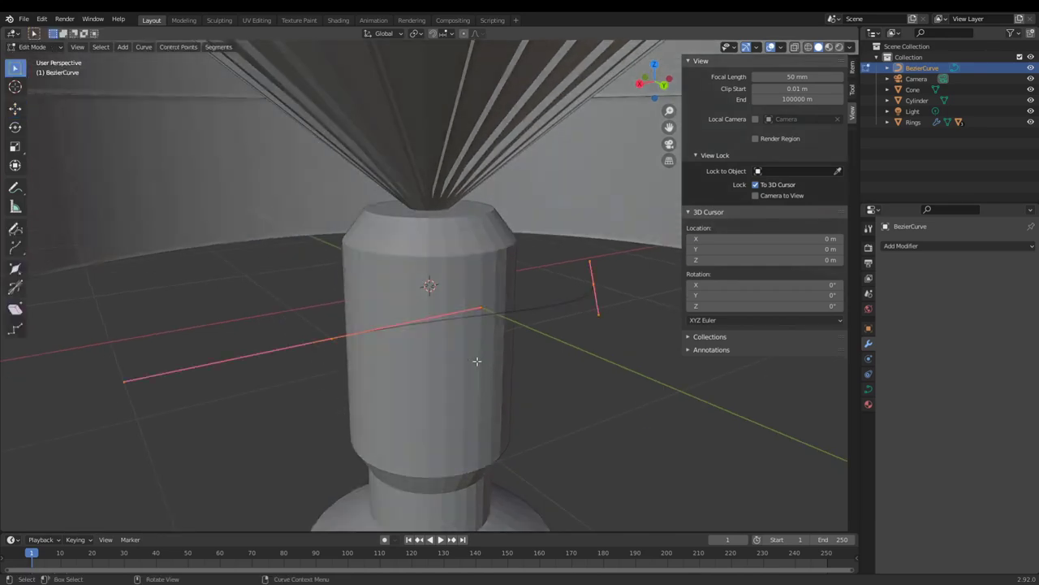
middle_drag(322, 339, 453, 413)
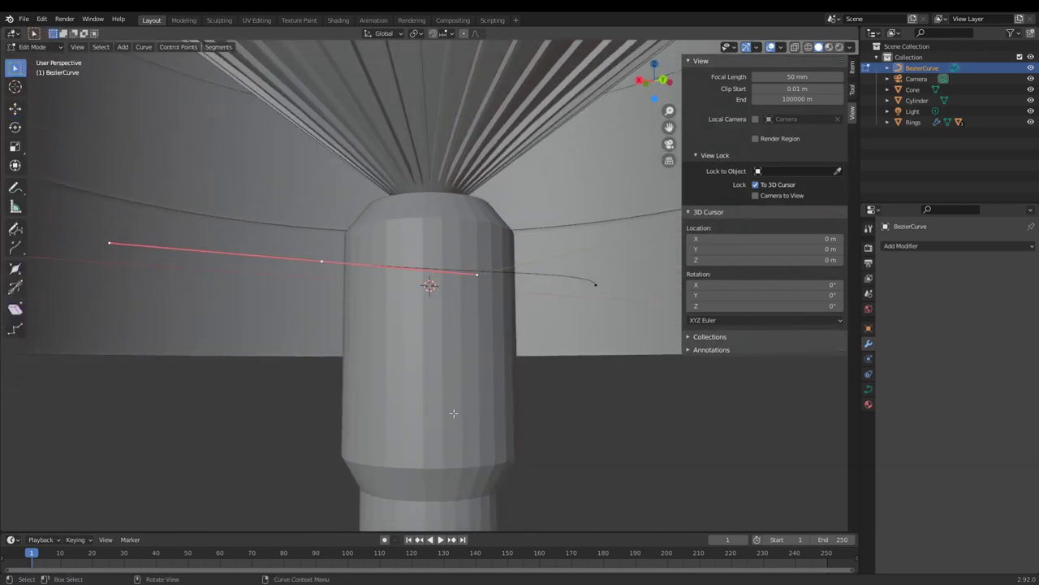
key(r)
click(471, 394)
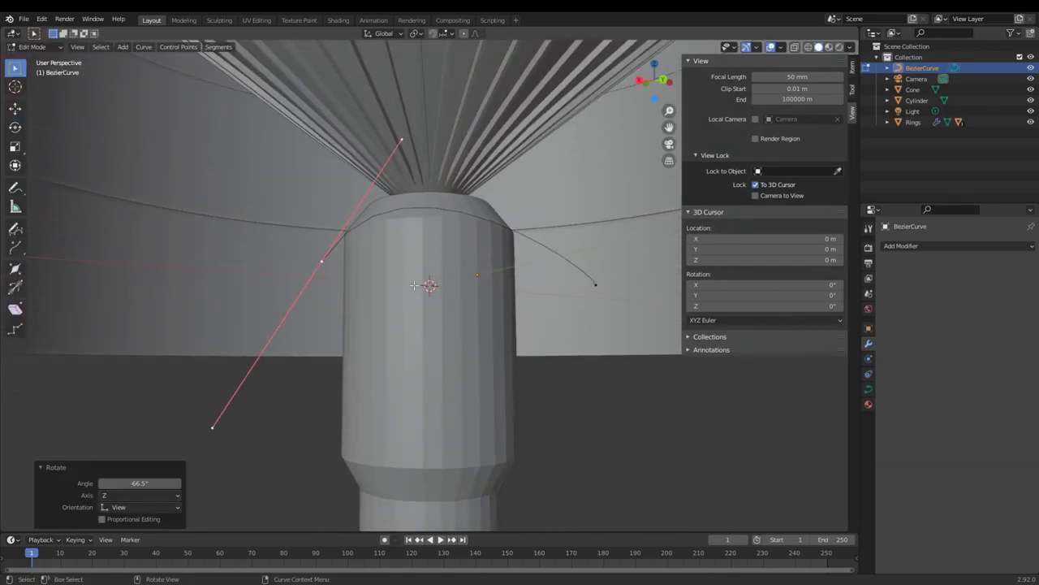
- Extrude three more points from the curve's rotated end so that it winds down past the shaft to the neck
key(g)
click(520, 478)
key(e)
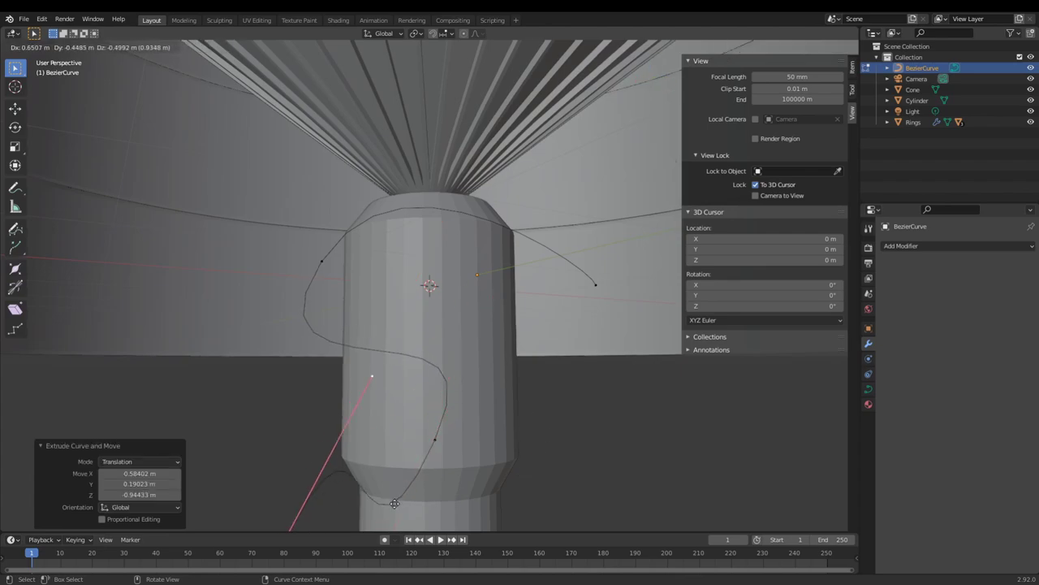
click(359, 514)
scroll(435, 473, down, 4)
key(e)
click(552, 462)
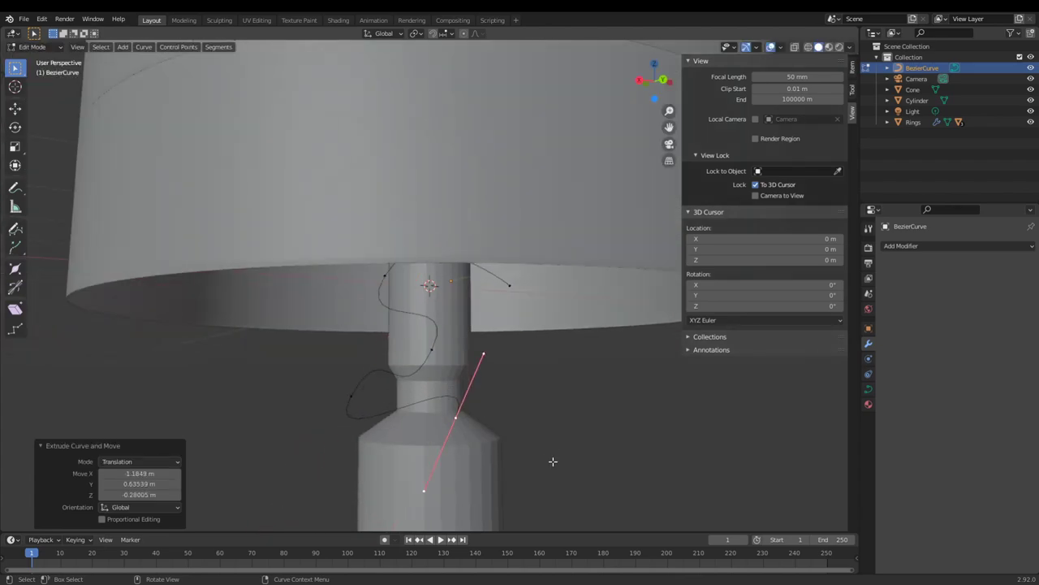
middle_drag(552, 462, 583, 447)
key(Tab)
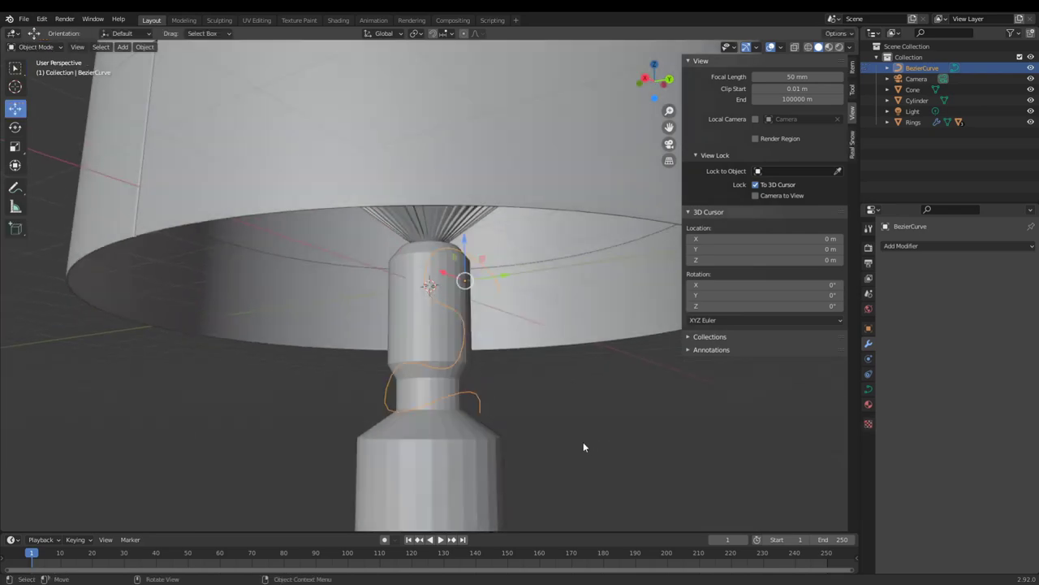
- Give the Bezier curve an extrude size of about 0.010 to turn it into a thin cable
right_click(457, 347)
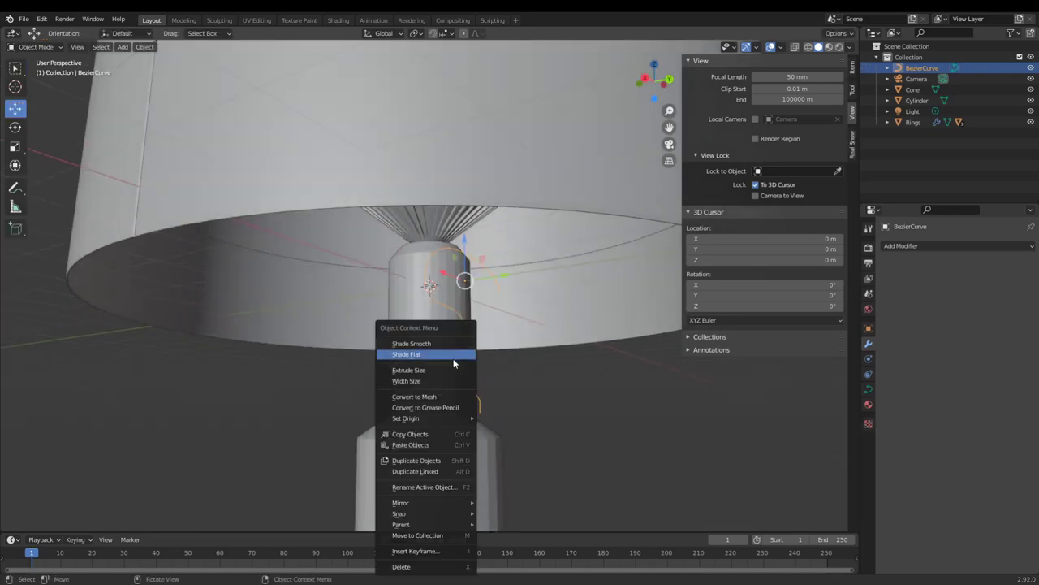
click(443, 377)
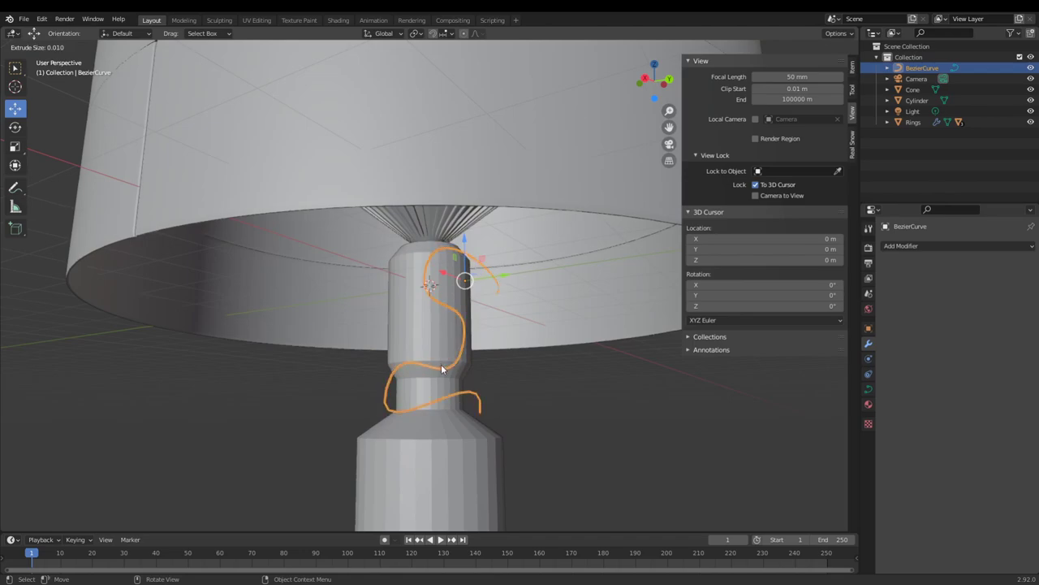
click(443, 369)
scroll(472, 380, up, 6)
scroll(486, 383, down, 3)
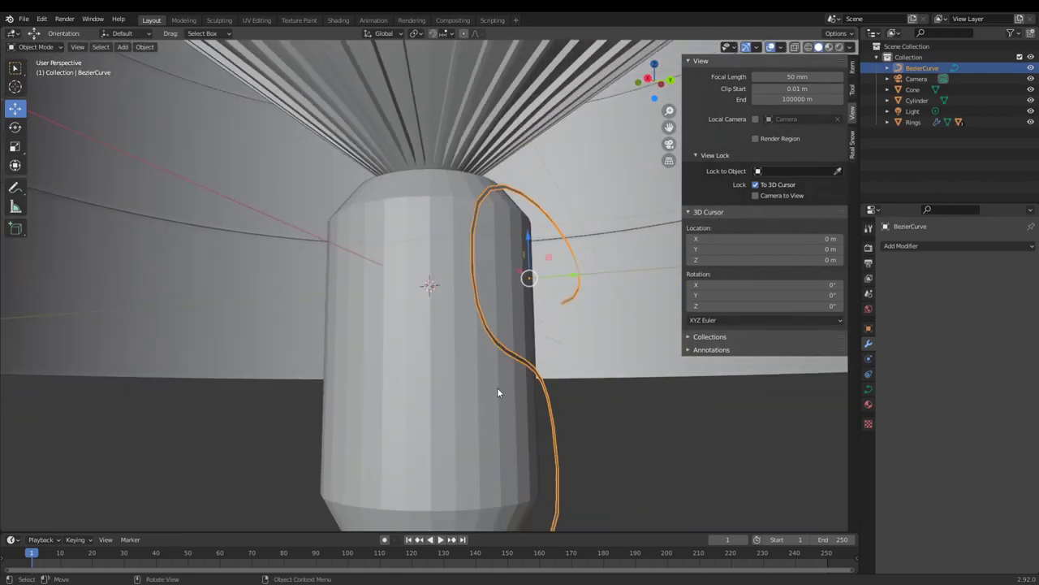
middle_drag(463, 384, 476, 348)
key(Tab)
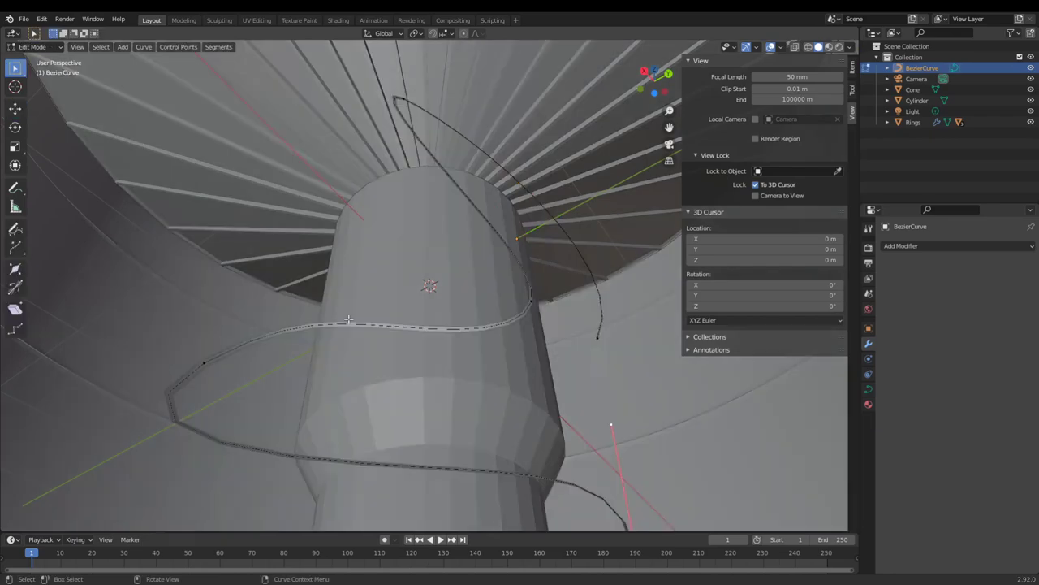
scroll(376, 291, down, 3)
key(Tab)
key(Tab)
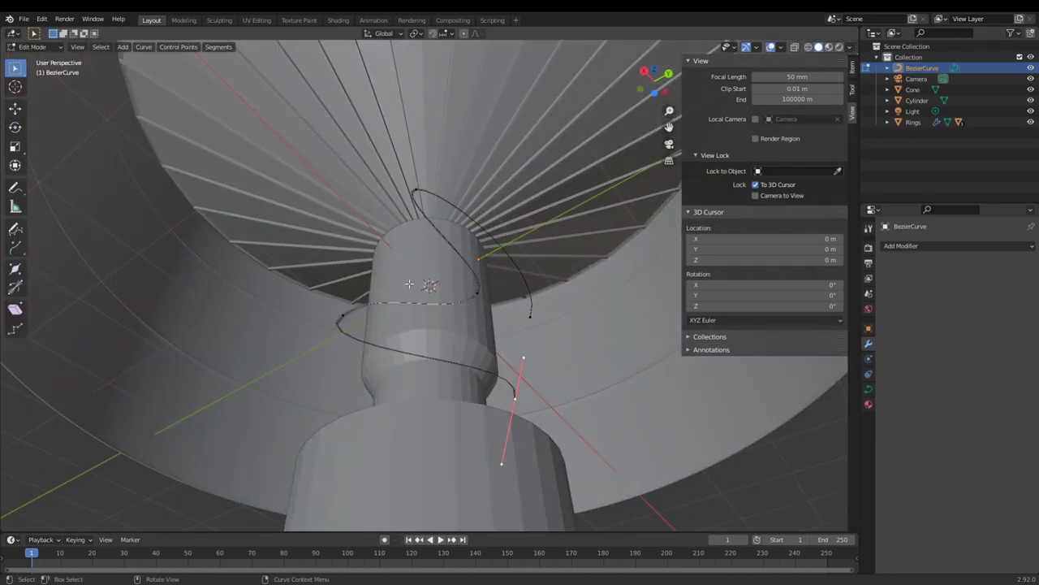
right_click(410, 284)
key(Tab)
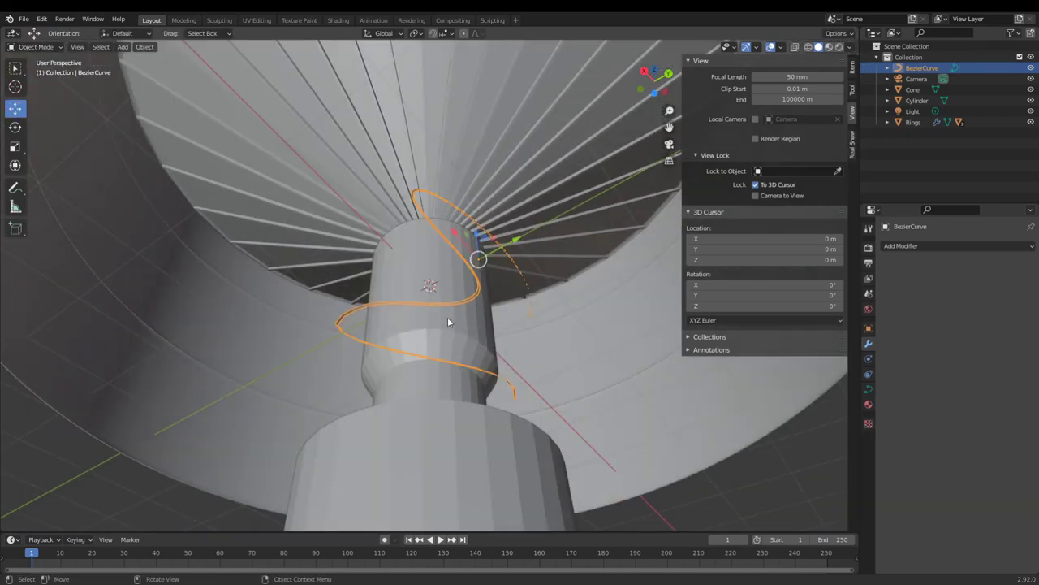
middle_drag(456, 323, 458, 327)
key(Tab)
right_click(466, 328)
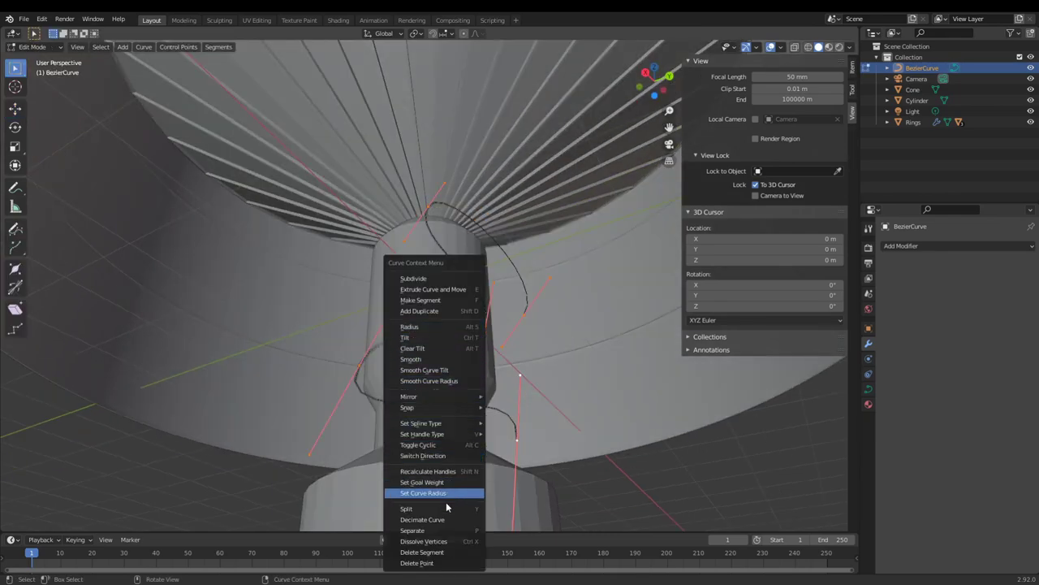
key(Escape)
key(Tab)
key(Tab)
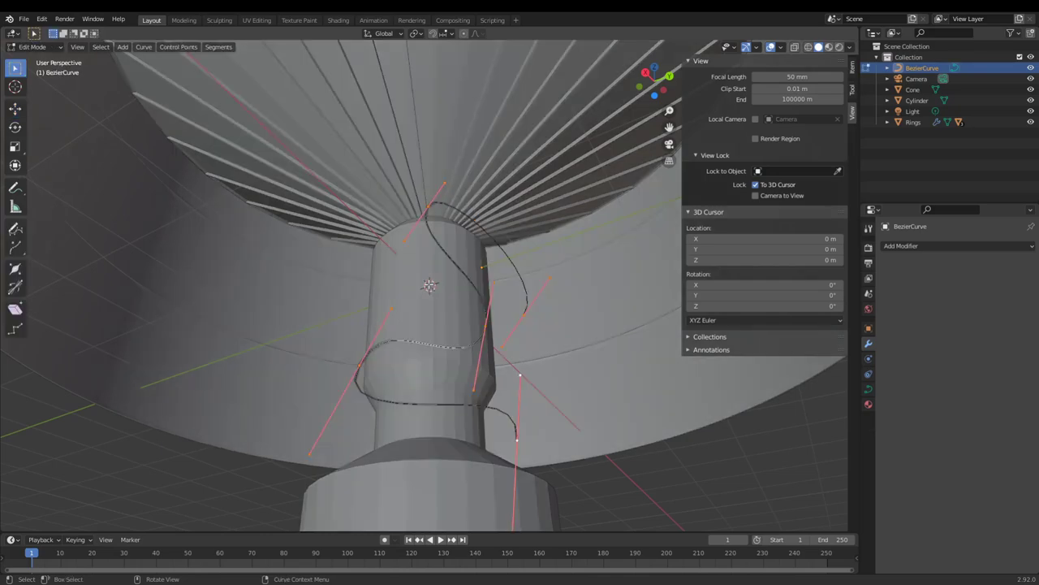
key(Tab)
right_click(361, 292)
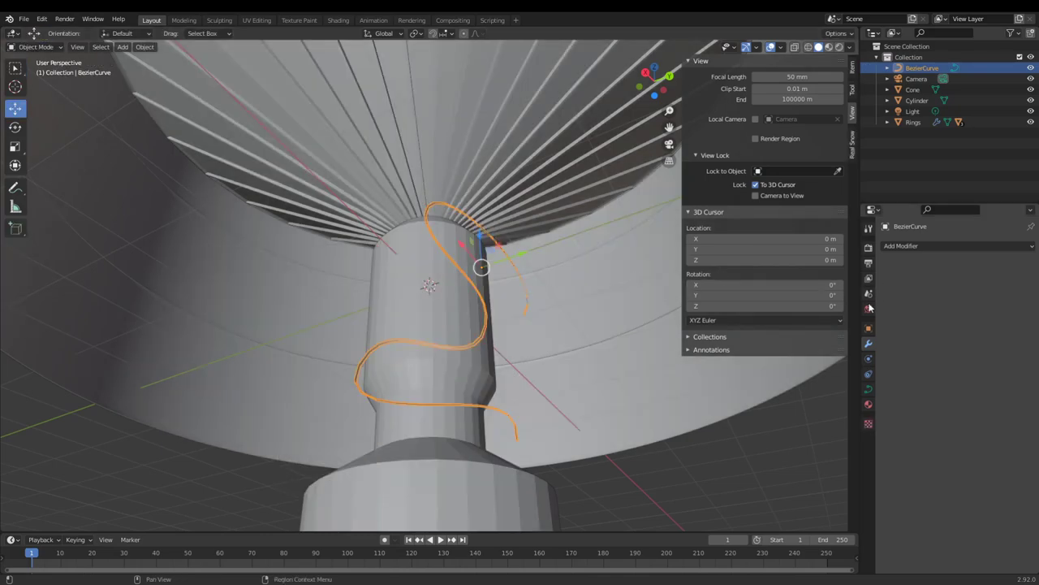
- Add a Solidify modifier to the Bezier curve and shade it flat
click(922, 246)
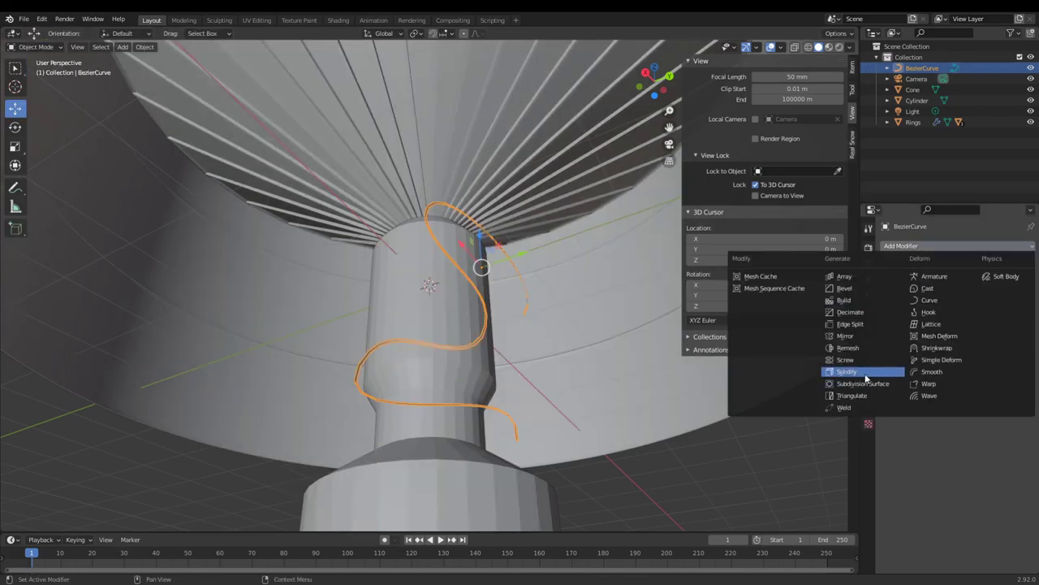
click(853, 371)
middle_drag(676, 370, 504, 359)
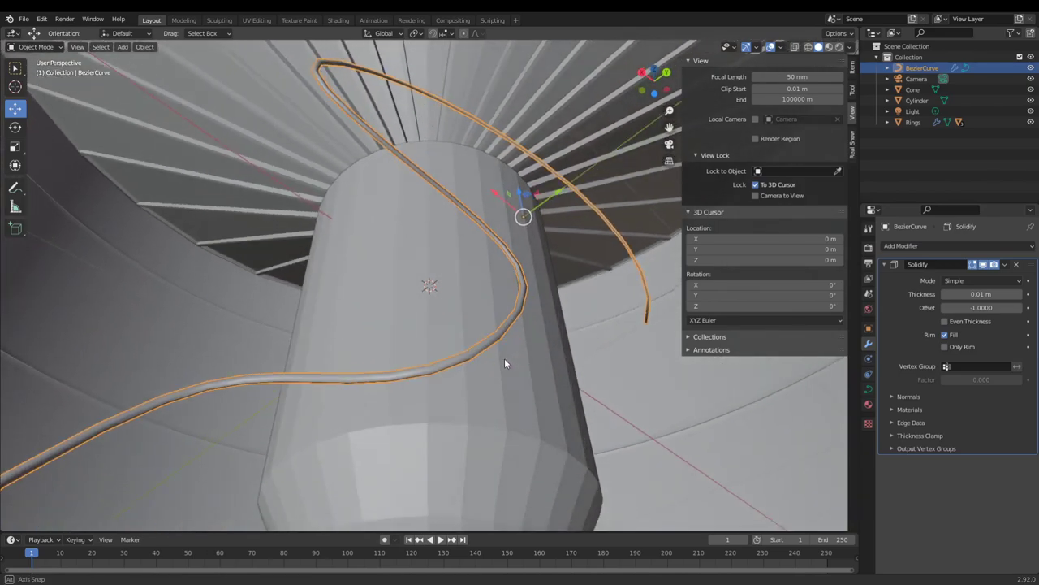
right_click(379, 274)
click(372, 258)
scroll(591, 312, up, 1)
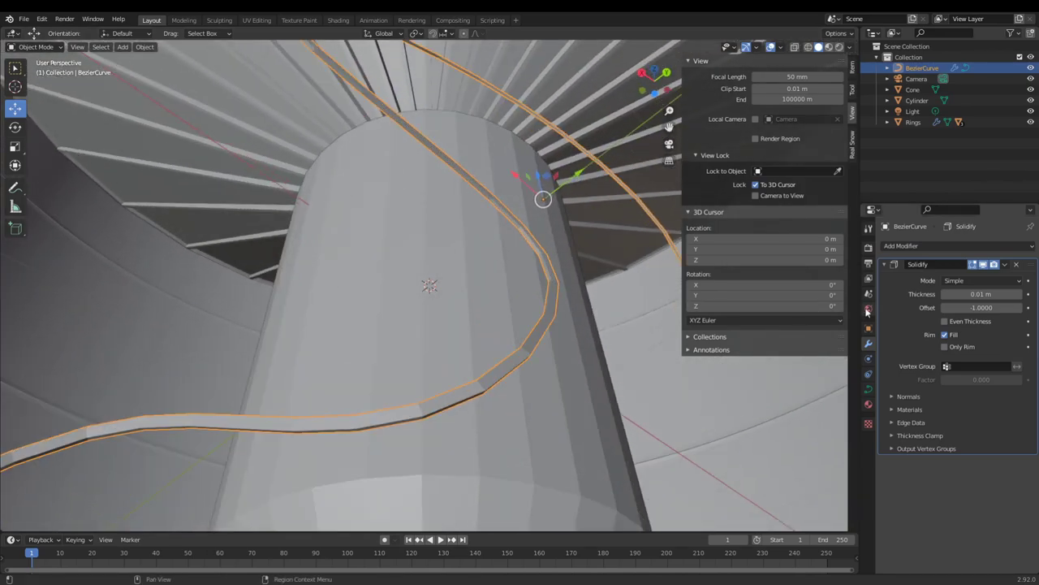
- Set the Solidify modifier's thickness on the cable to 0.02 m
drag(964, 294, 981, 294)
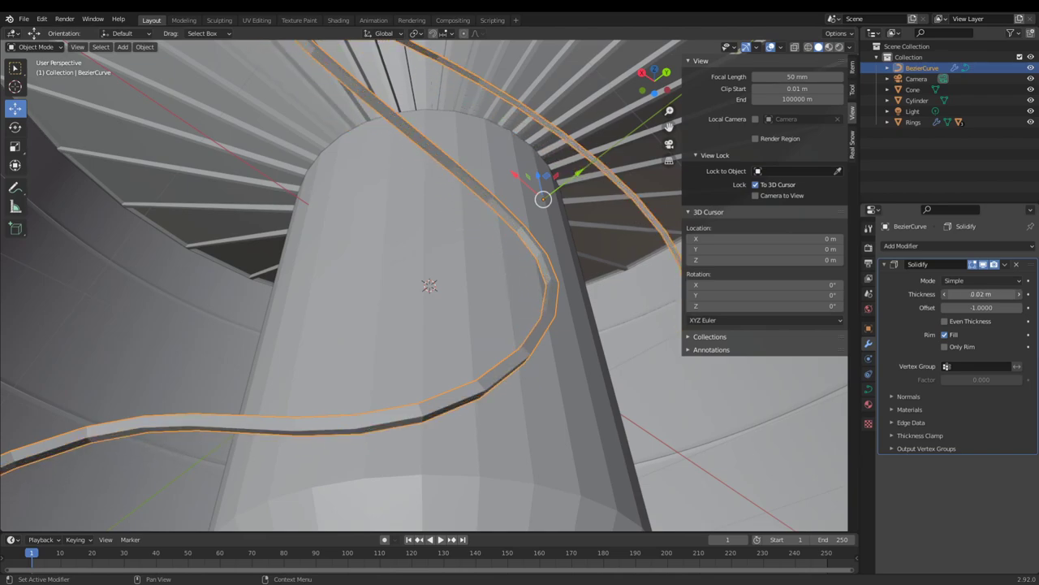
key(ctrl+z)
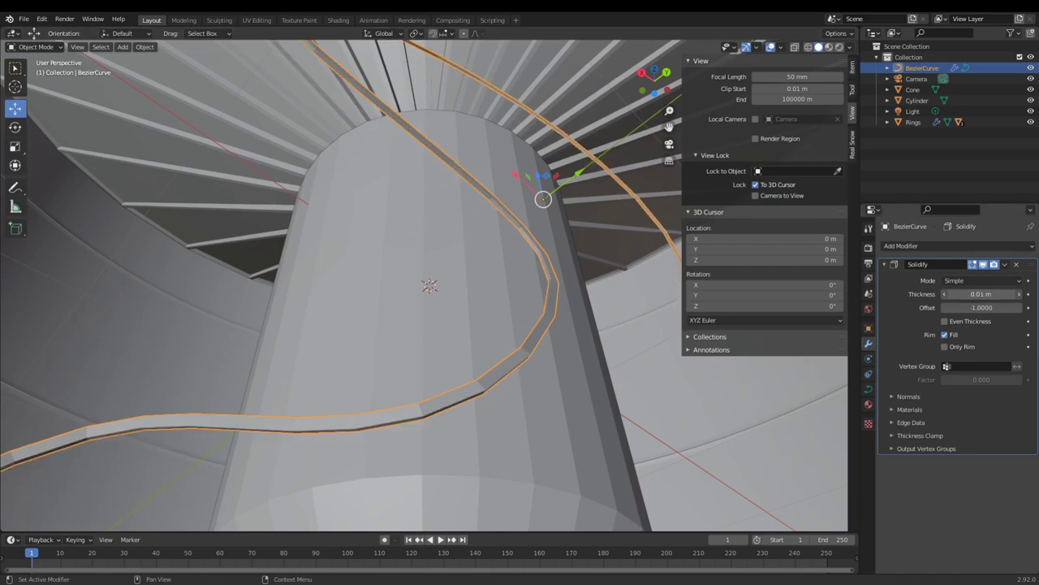
drag(981, 294, 992, 294)
middle_drag(573, 292, 514, 291)
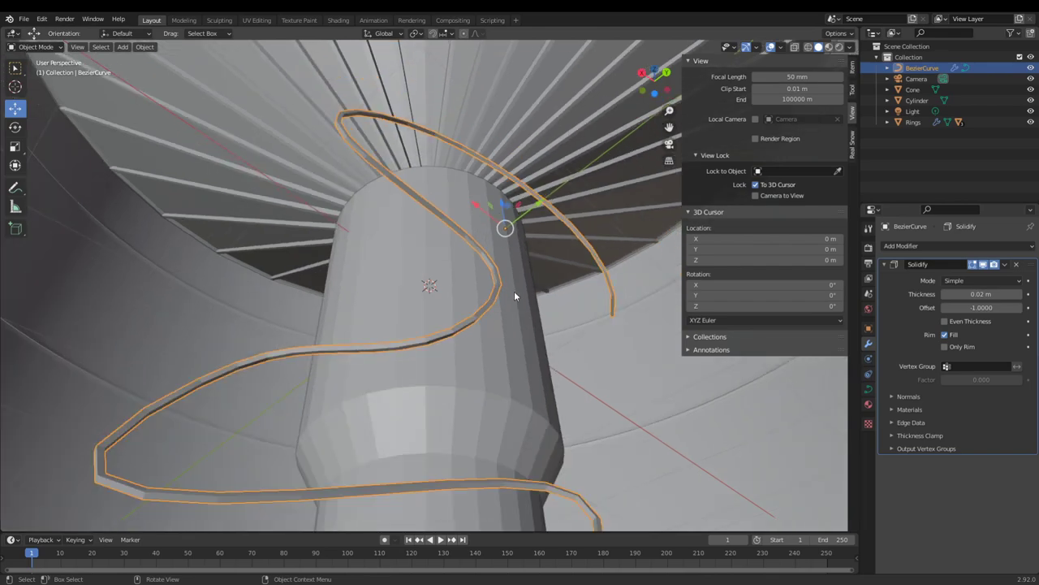
- Convert the solidified Bezier curve to a mesh and check its geometry
right_click(464, 255)
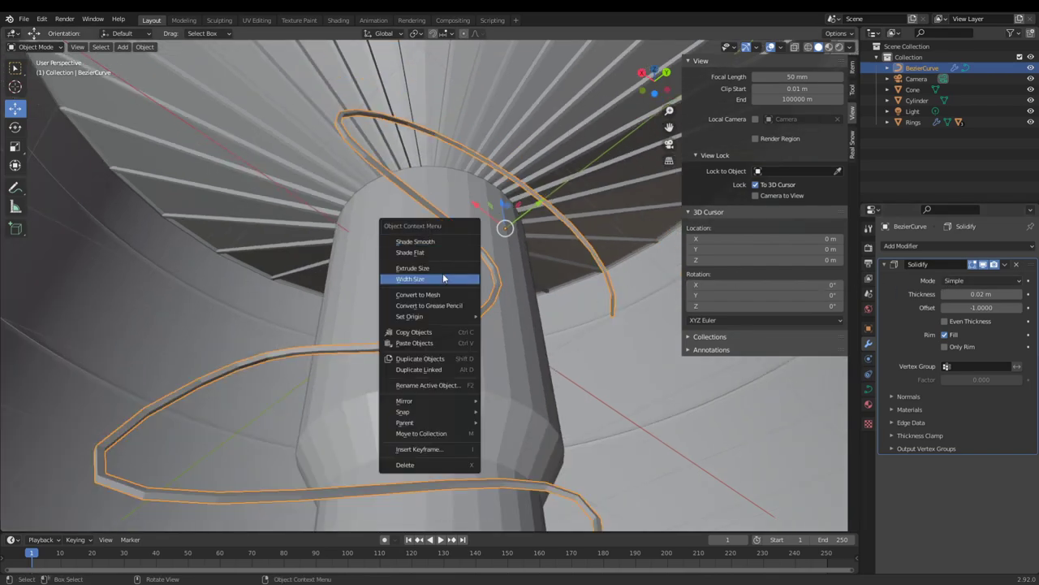
click(447, 295)
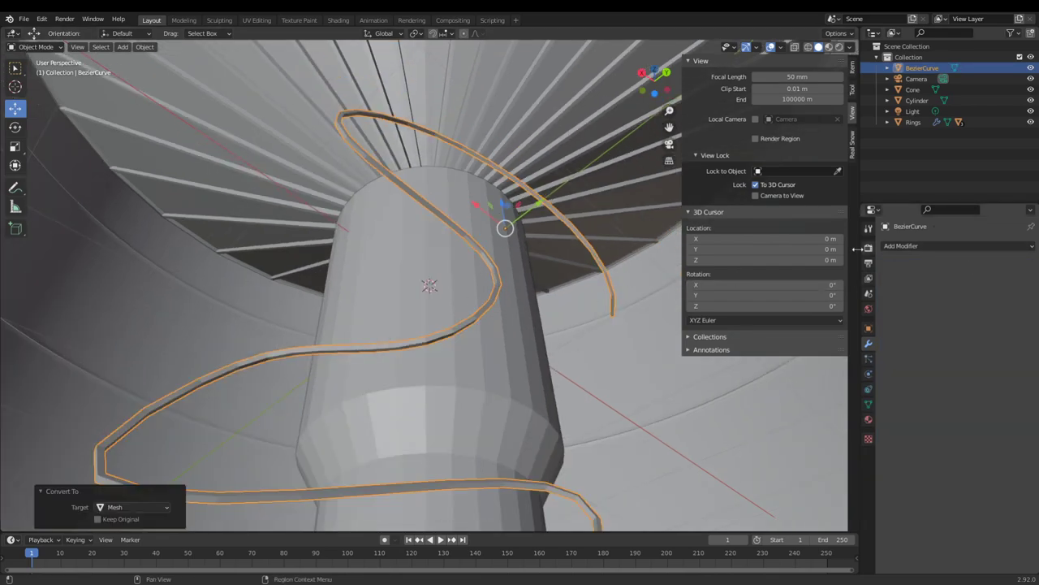
key(Tab)
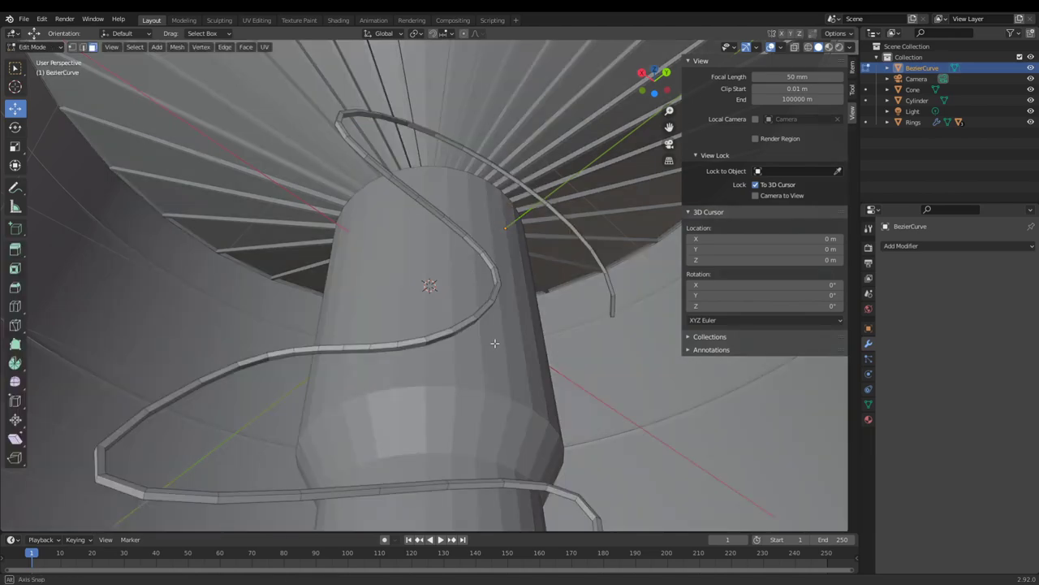
middle_drag(476, 341, 518, 340)
key(Tab)
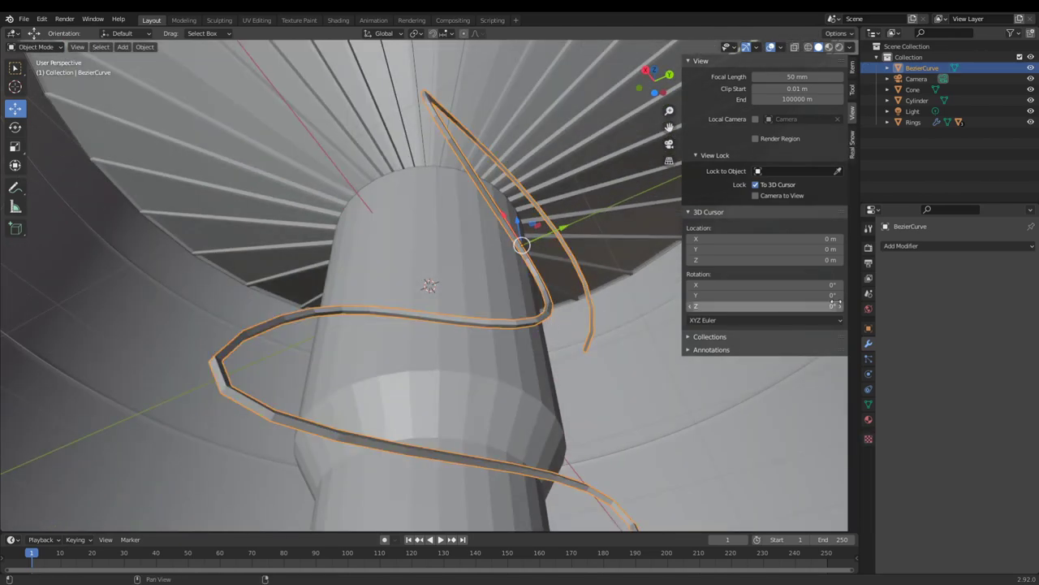
- Add a Subdivision Surface modifier to the cable mesh with viewport level 2 and render level 4
click(939, 246)
click(832, 444)
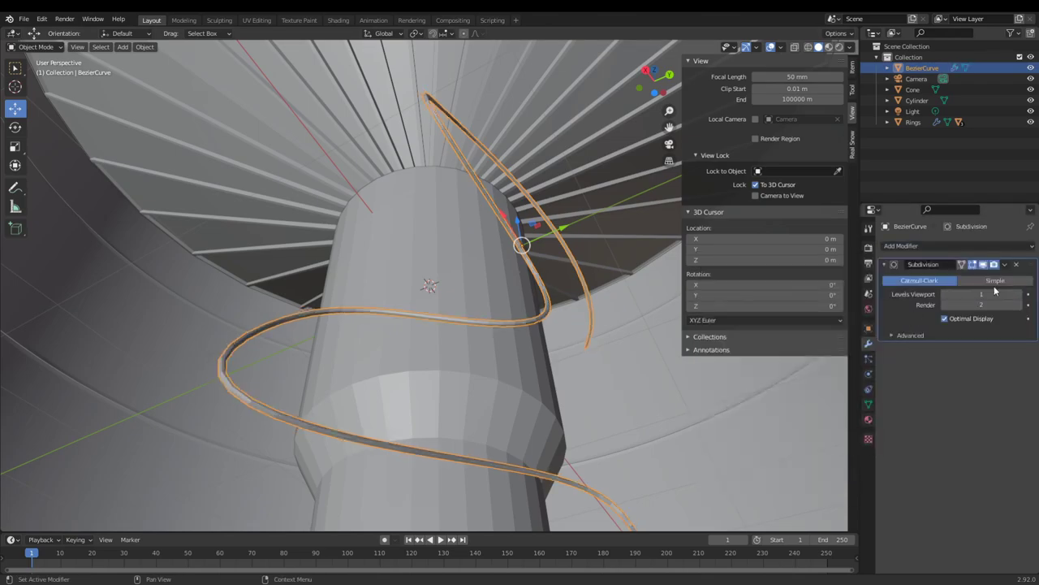
click(1020, 294)
click(1020, 305)
click(1020, 305)
scroll(524, 338, down, 5)
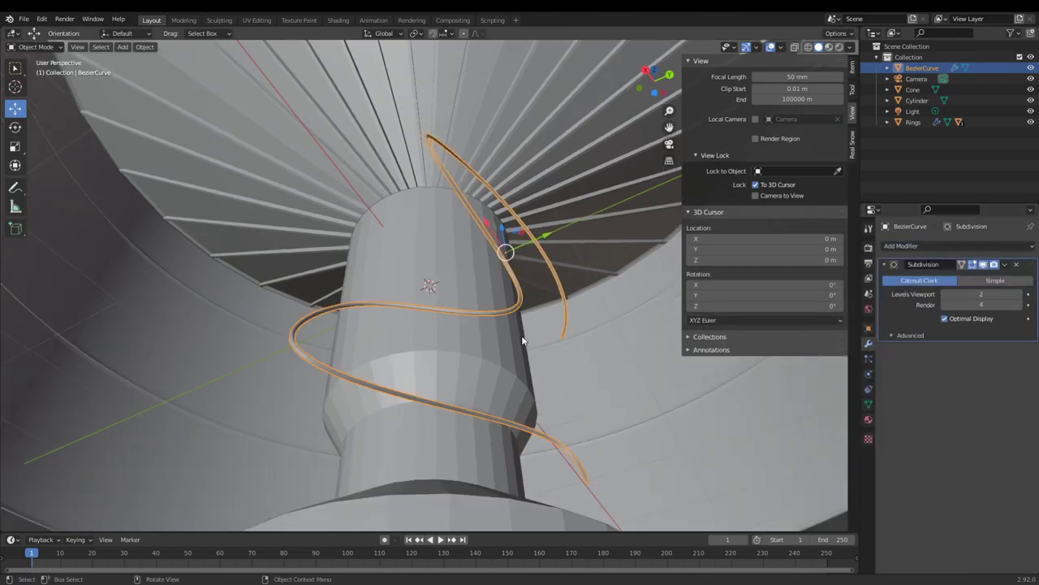
- Examine the cable around the nozzle shaft and the rocket's base from several angles and distances
middle_drag(524, 339, 428, 360)
scroll(428, 359, up, 3)
scroll(429, 359, up, 2)
key(Tab)
key(Tab)
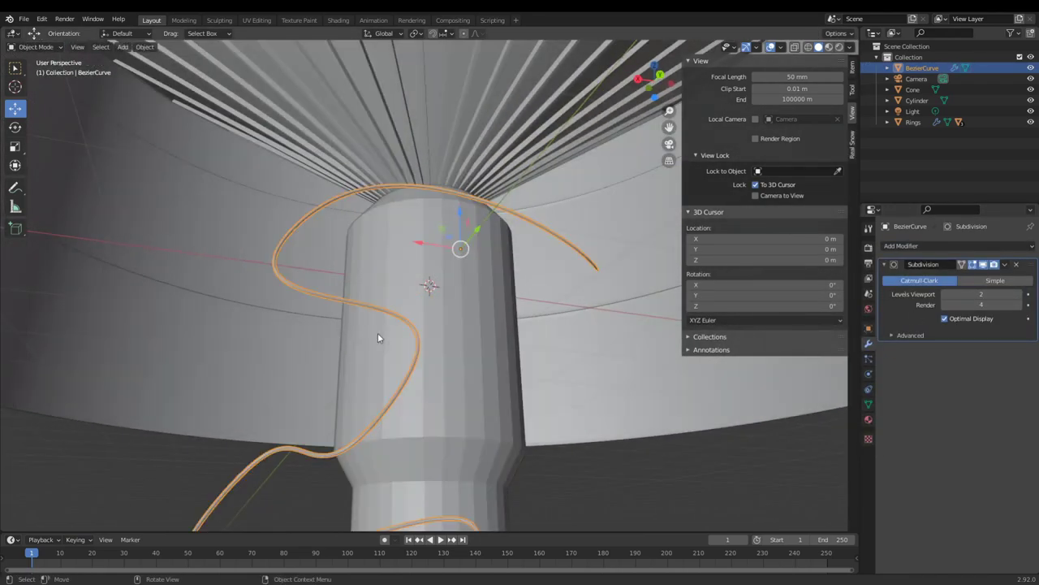
right_click(378, 333)
click(377, 333)
click(227, 342)
middle_drag(226, 342, 191, 438)
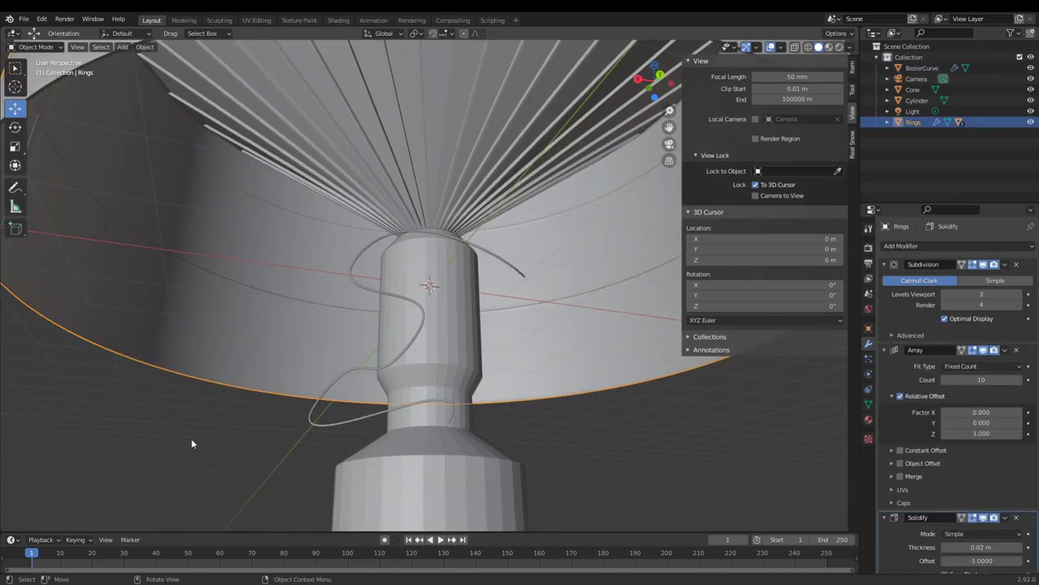
middle_drag(446, 460, 561, 441)
scroll(476, 369, down, 7)
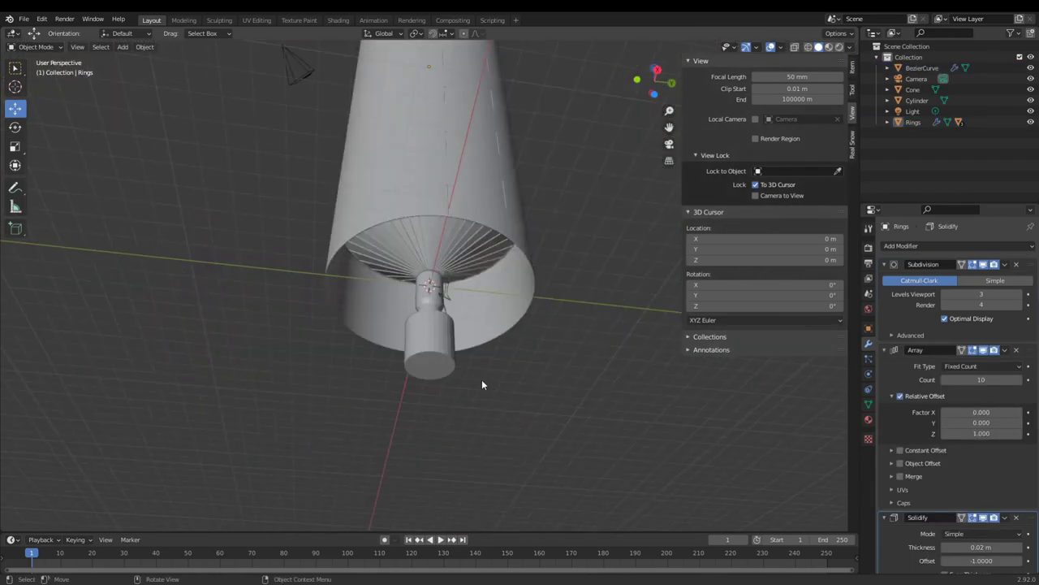
scroll(506, 381, up, 6)
middle_drag(506, 381, 482, 411)
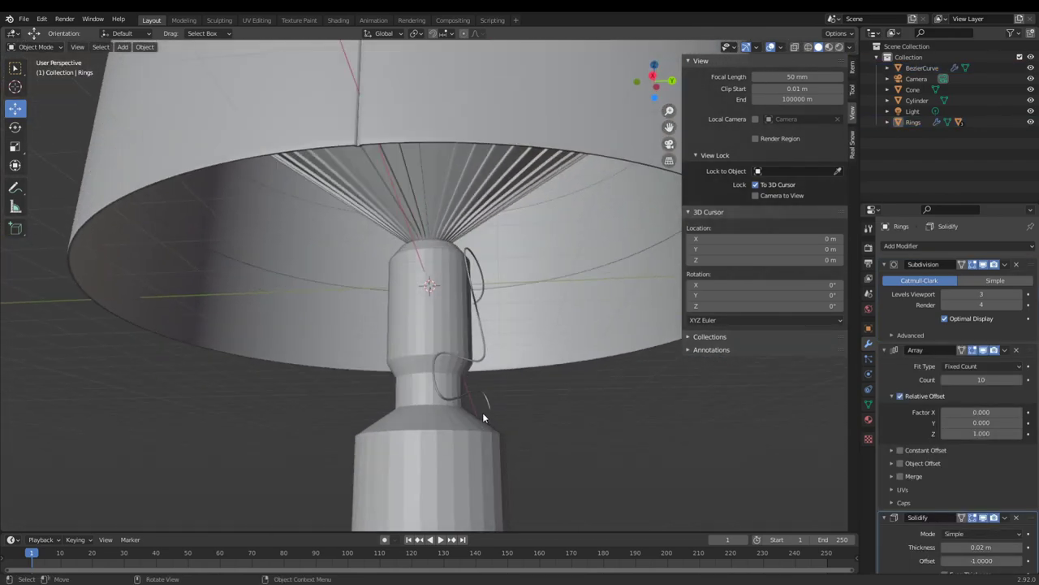
- Delete the cable winding around the engine nozzle
click(471, 367)
key(Delete)
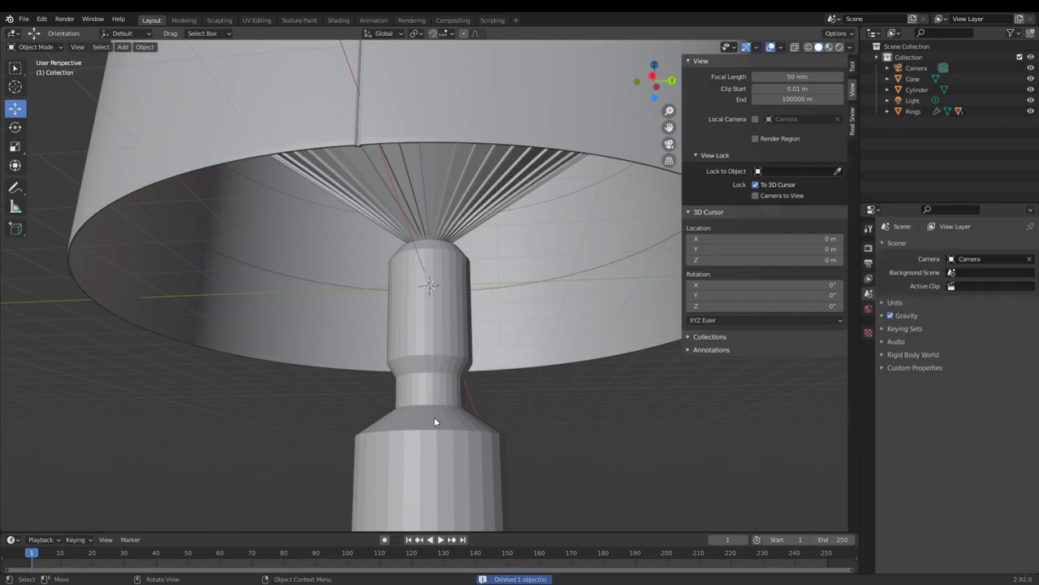
- Scale down the edge loop at the top of the nozzle's wide lower section to taper its shoulder
click(433, 417)
scroll(428, 422, down, 3)
key(Tab)
middle_drag(401, 379, 392, 357)
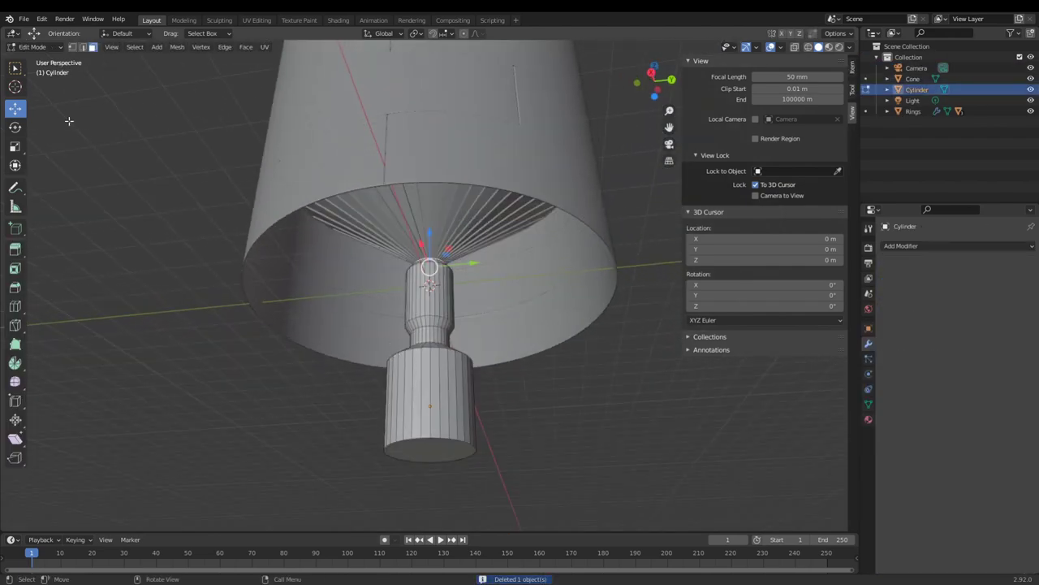
click(83, 47)
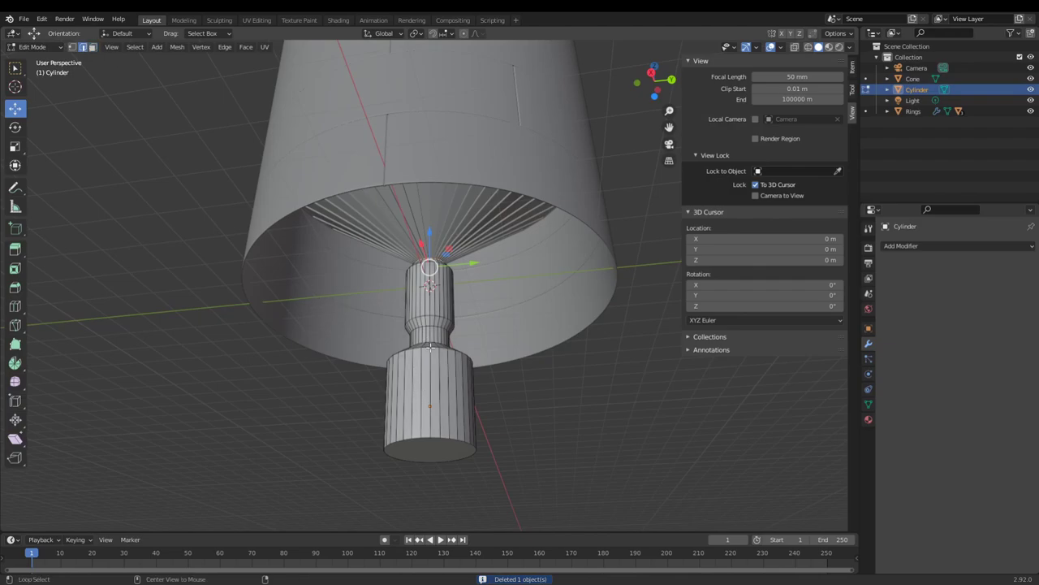
alt+click(431, 347)
alt+click(428, 350)
key(s)
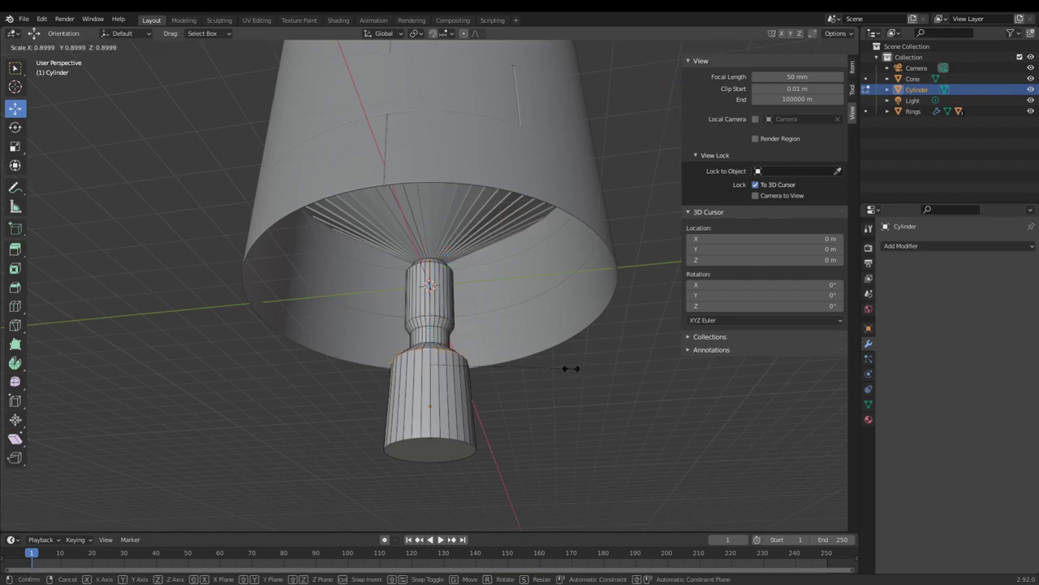
click(554, 373)
- Add a centred loop cut around the nozzle's lower section and scale it up by about 1.104
key(ctrl+r)
click(448, 395)
right_click(449, 395)
key(s)
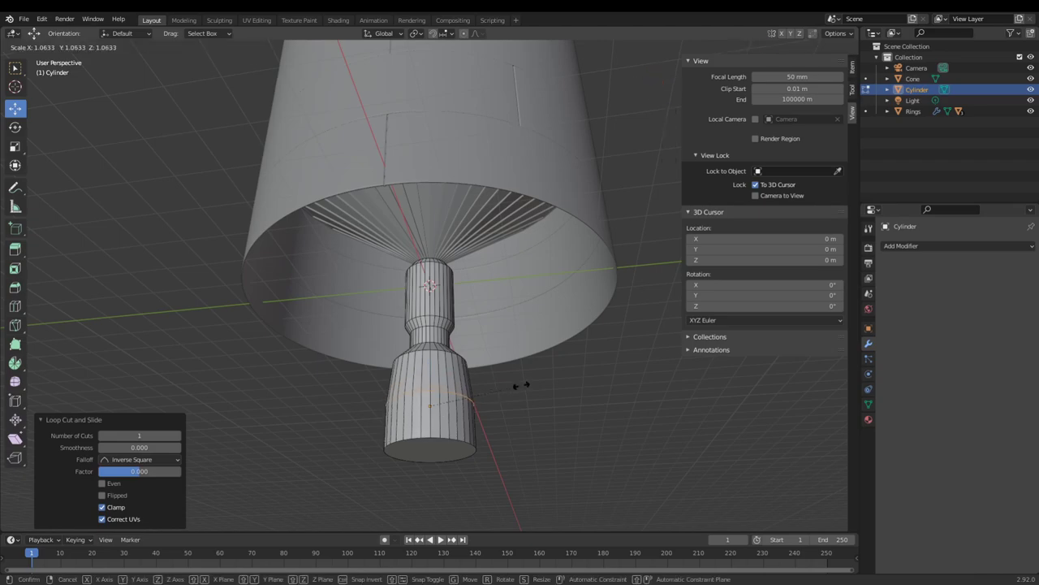
click(524, 384)
- Delete the nozzle's bottom cap face to leave the bell open, and return to Object Mode
click(92, 47)
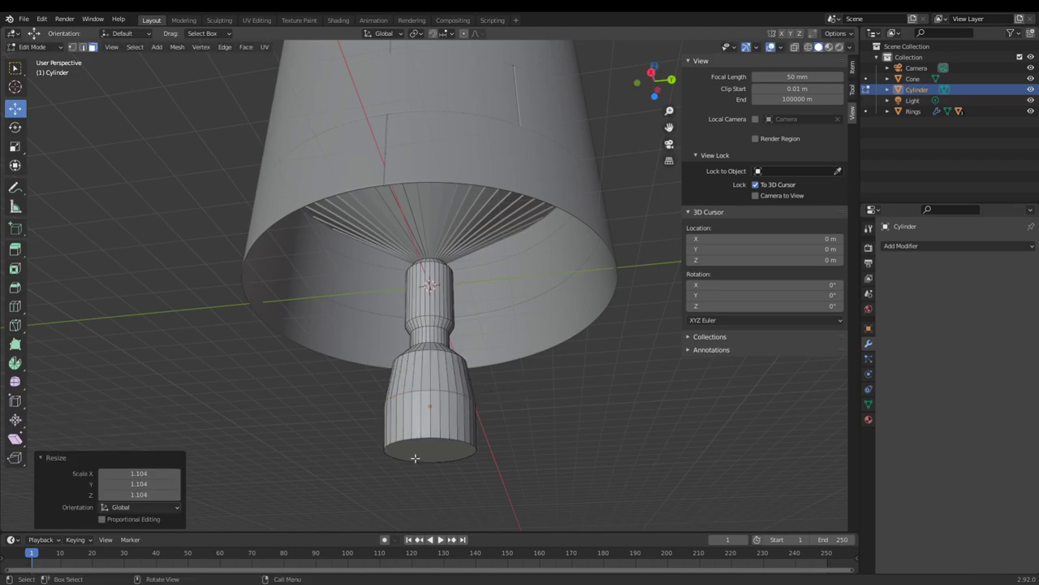
click(419, 451)
key(x)
click(419, 451)
key(Tab)
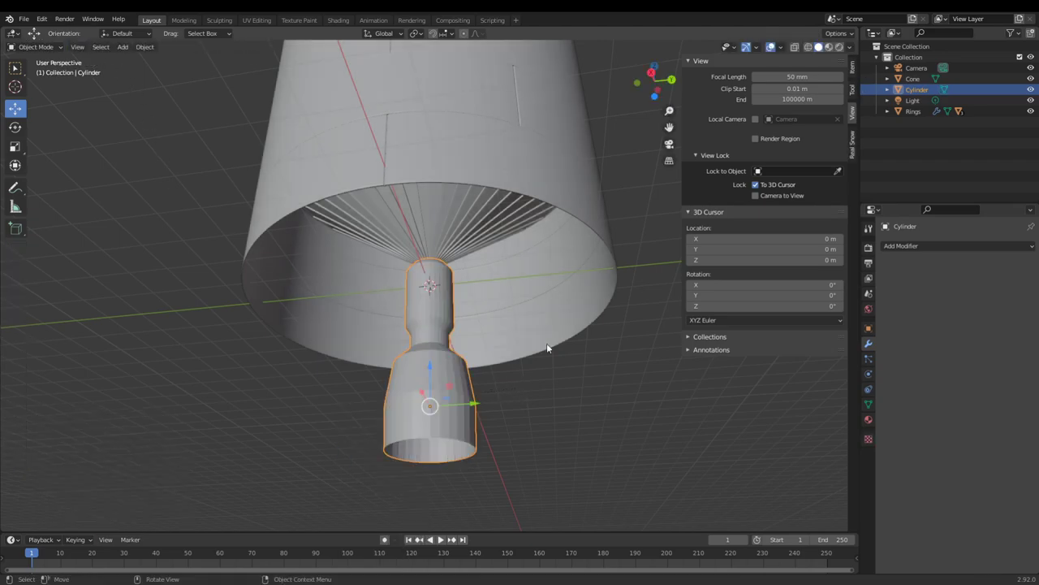
- Shrink the nozzle, raise it about 2.7 m along Z inside the rocket's skirt, and enlarge it slightly to fit
key(s)
click(447, 379)
drag(427, 368, 411, 257)
middle_drag(451, 304, 495, 331)
key(s)
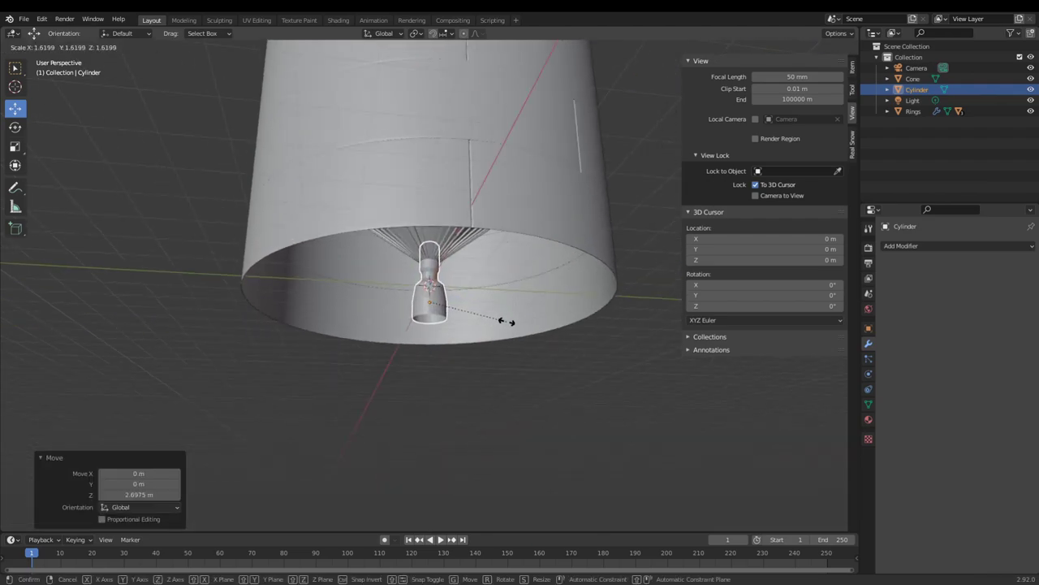
click(499, 319)
- Offset the nozzle from the rocket's centre by about -0.5 m along Y and adjust its X position
key(g)
drag(450, 304, 450, 304)
middle_drag(454, 325, 482, 216)
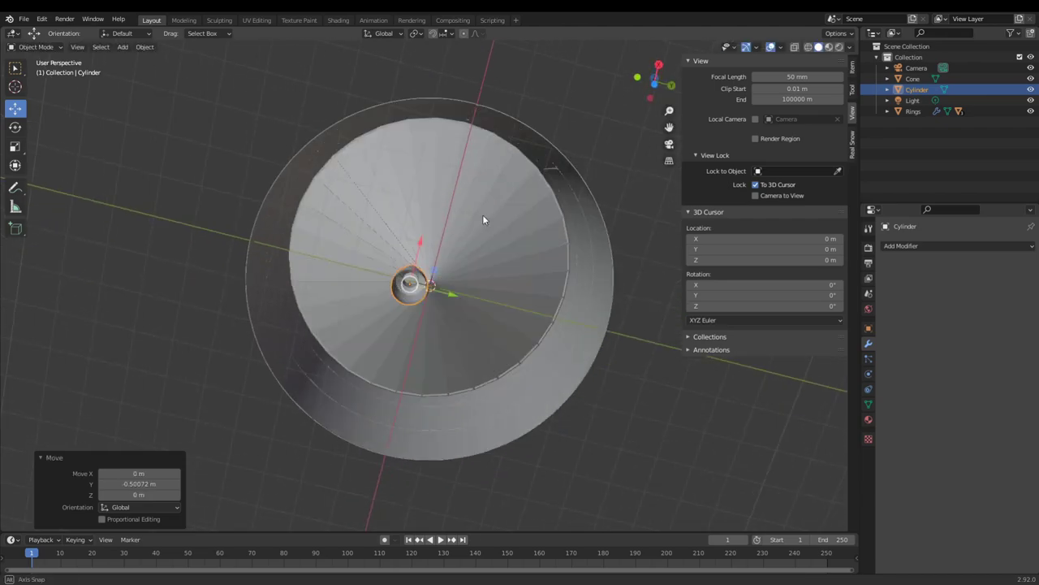
drag(419, 243, 430, 214)
- Duplicate the nozzle twice and arrange the three engines in a triangular cluster beneath the base cone
key(shift+d)
right_click(481, 278)
drag(458, 268, 476, 278)
key(shift+d)
right_click(476, 280)
drag(436, 248, 416, 296)
drag(464, 321, 487, 341)
middle_drag(480, 371, 403, 353)
click(416, 323)
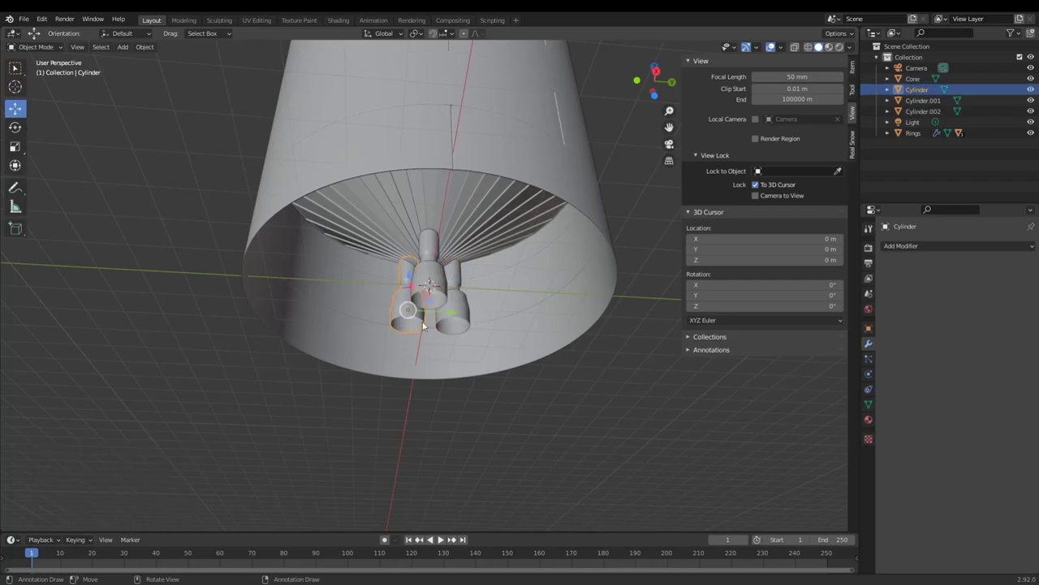
drag(452, 312, 483, 316)
- Examine the engine cluster and the whole rocket from the side and from farther away
click(467, 322)
scroll(486, 357, down, 4)
click(491, 417)
middle_drag(490, 418, 450, 314)
scroll(446, 359, up, 5)
scroll(450, 313, down, 3)
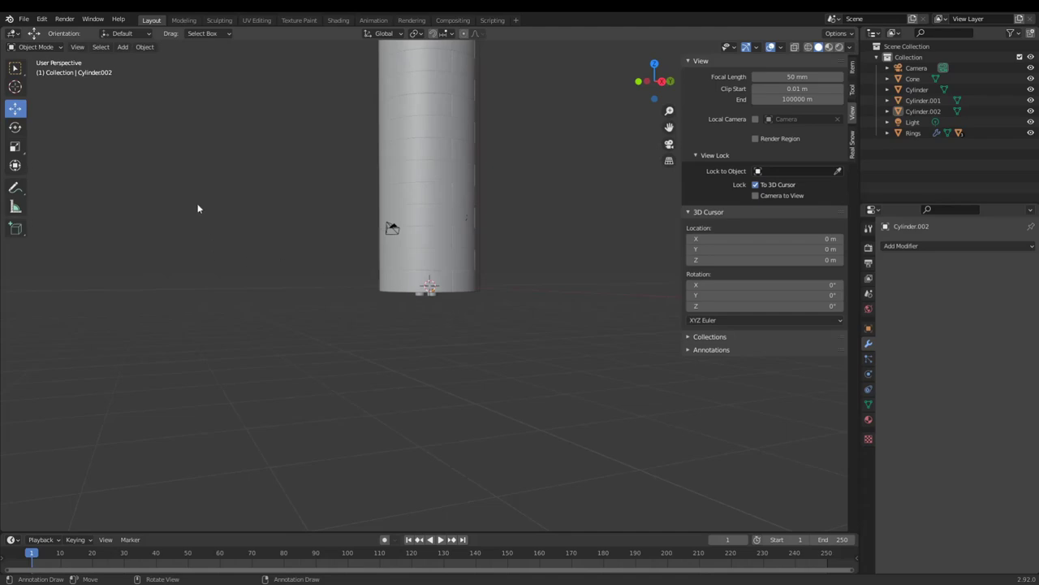
scroll(198, 209, down, 3)
- Open the saved launch-site scene containing the completed Starship model
click(24, 18)
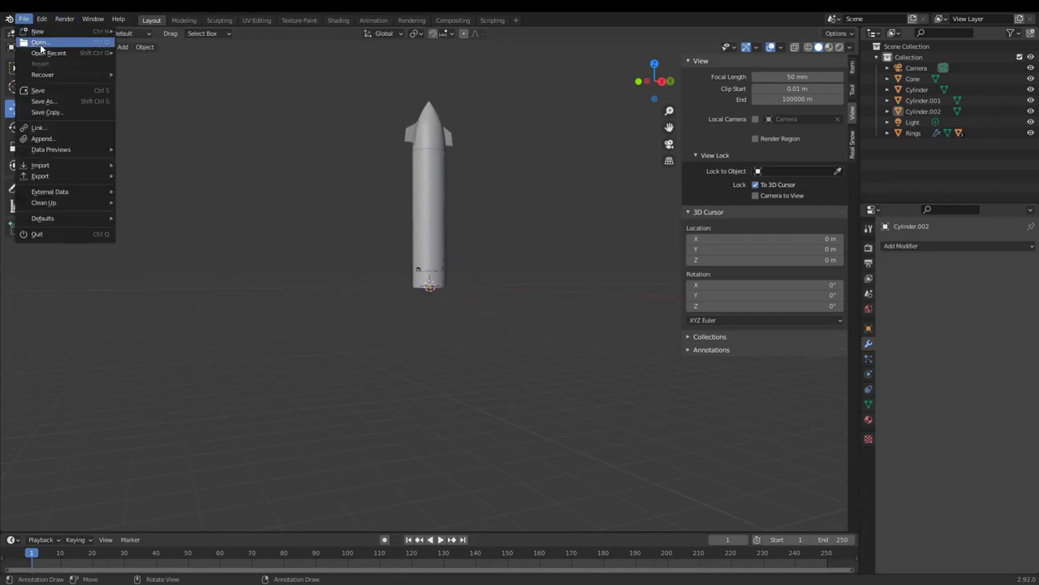
click(40, 43)
click(547, 319)
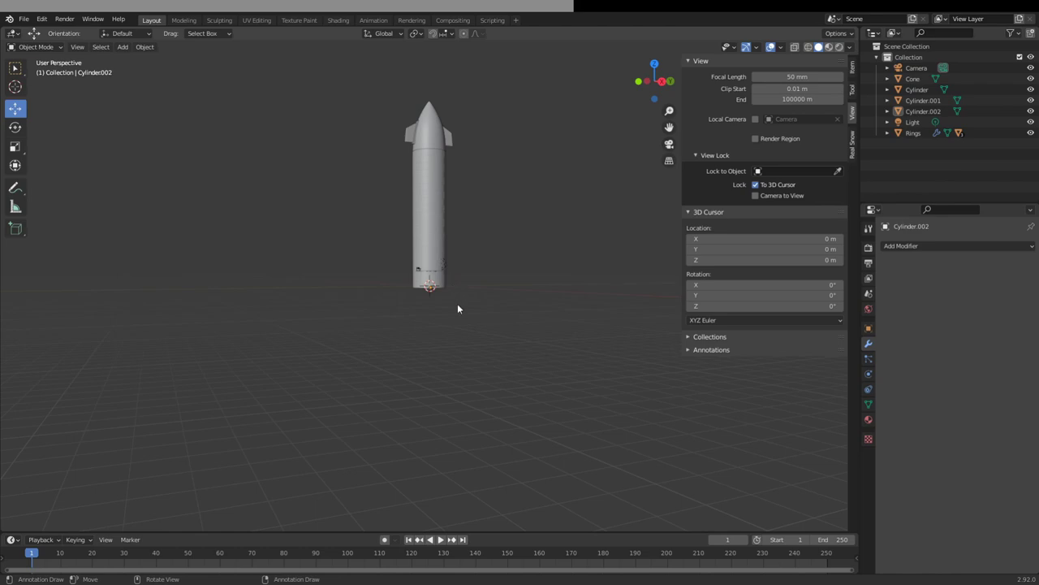
click(683, 461)
click(438, 309)
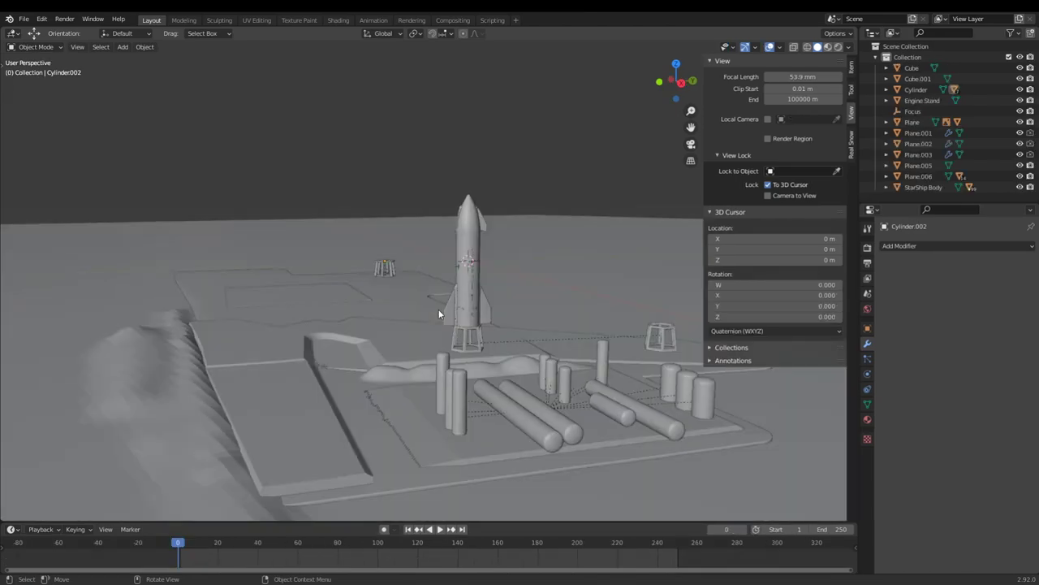
- Examine the completed rocket's upper and lower flaps and its panelled body up close
middle_drag(438, 308, 485, 173)
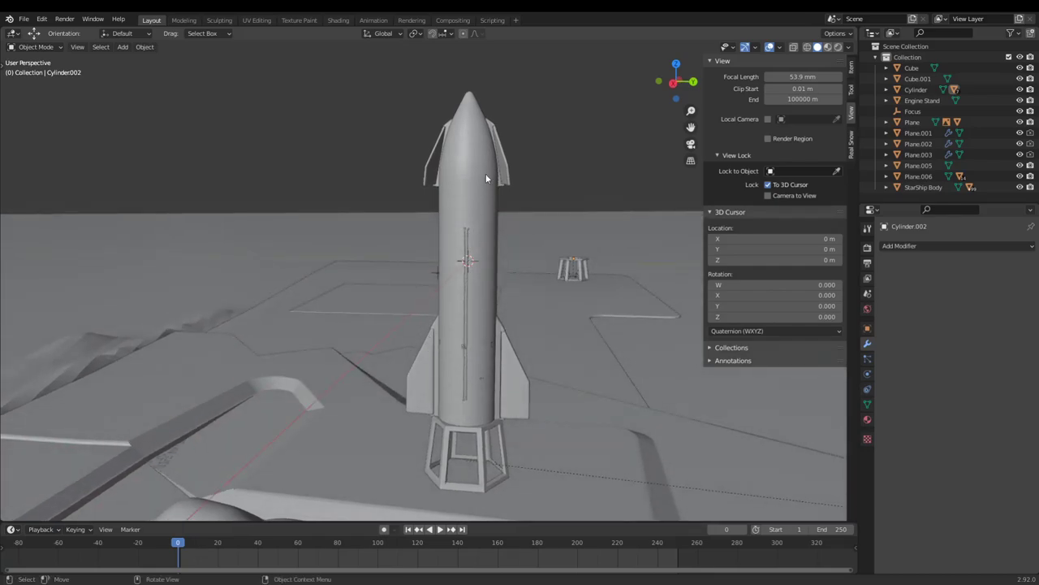
click(505, 169)
click(512, 394)
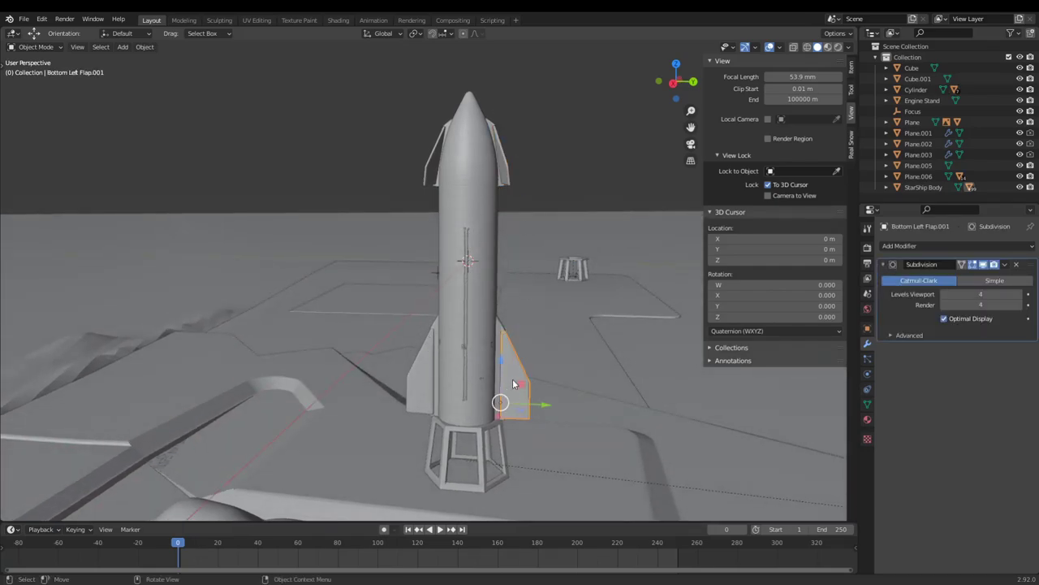
middle_drag(512, 382, 435, 261)
middle_drag(428, 336, 522, 383)
scroll(524, 387, up, 3)
scroll(486, 355, up, 3)
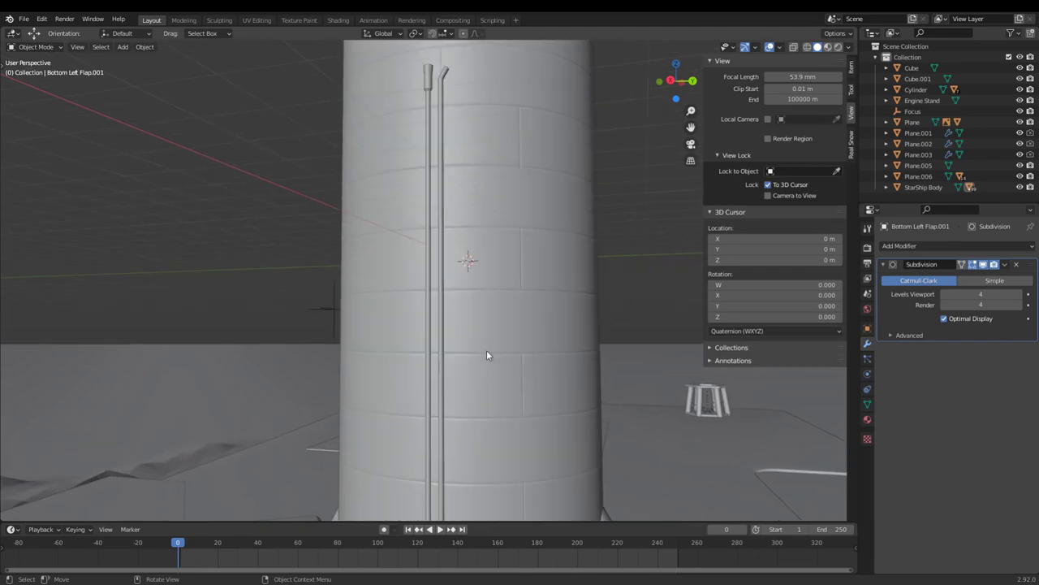
- Inspect the two tubes running up the rocket body, isolating Tube 1 and restoring the hidden objects
middle_drag(443, 354, 465, 323)
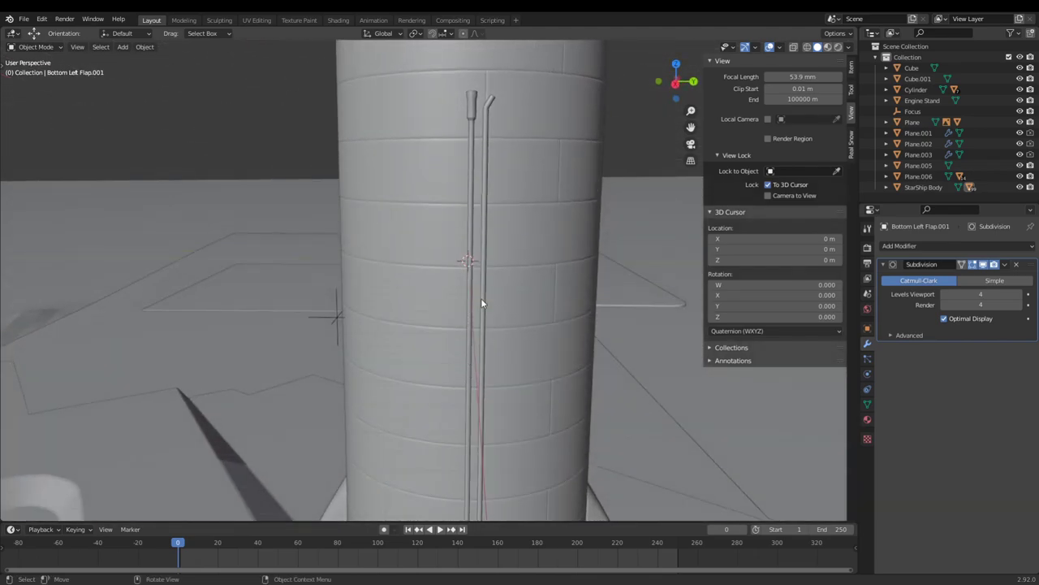
click(480, 302)
scroll(479, 357, up, 2)
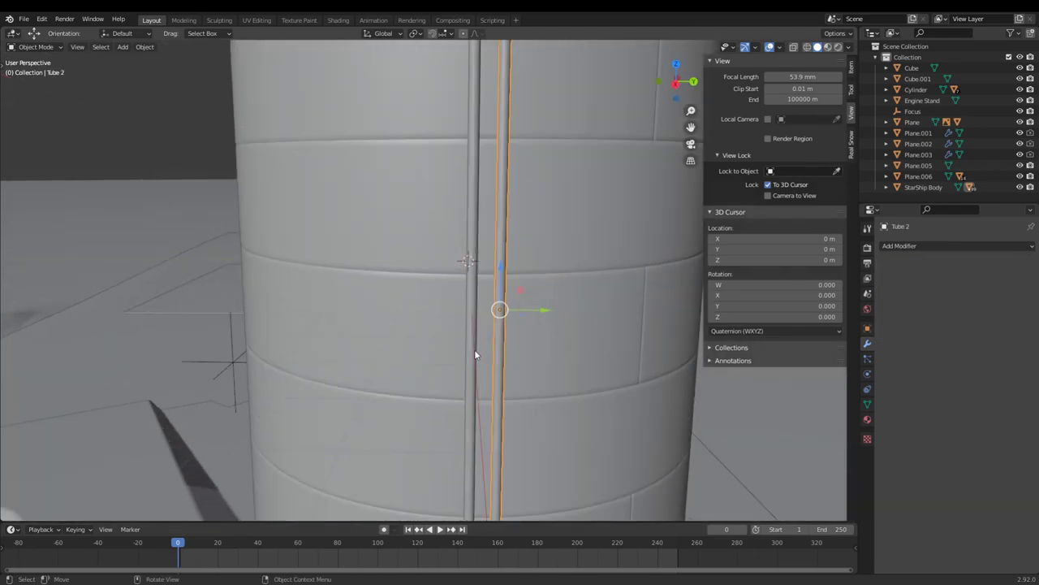
click(475, 98)
scroll(503, 238, down, 6)
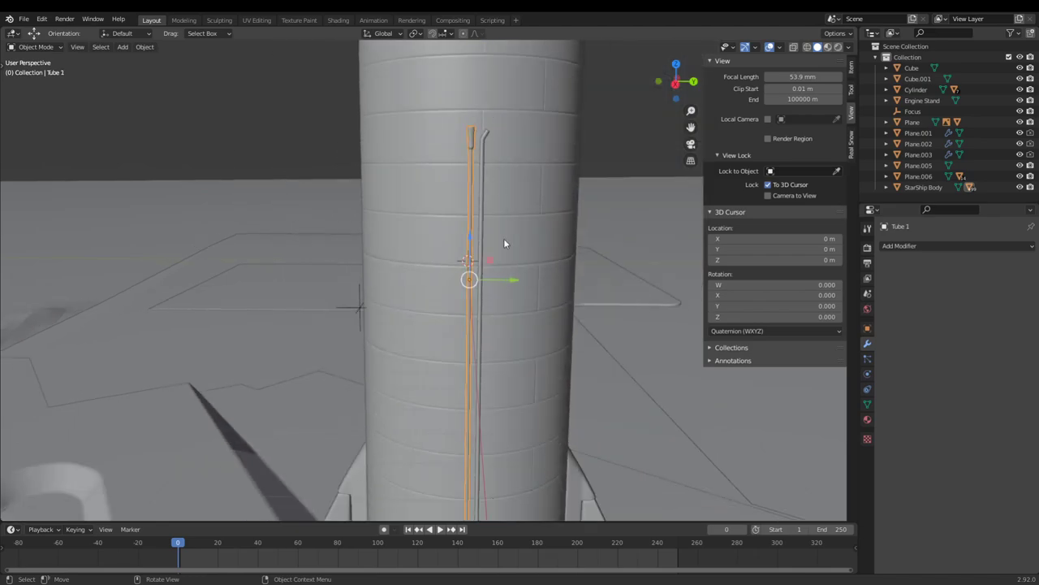
key(shift+h)
middle_drag(499, 311, 477, 320)
key(ctrl+z)
middle_drag(481, 372, 512, 512)
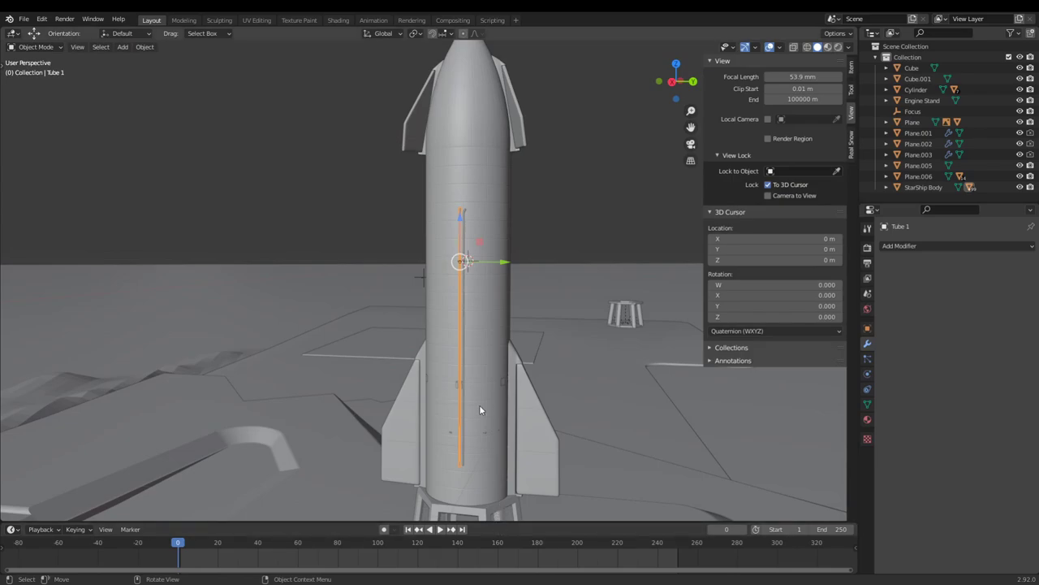
- Examine the hexagonal heat shield tiles on the rocket's back, including one tile group's mesh in Edit Mode
middle_drag(489, 312, 248, 303)
scroll(504, 463, up, 3)
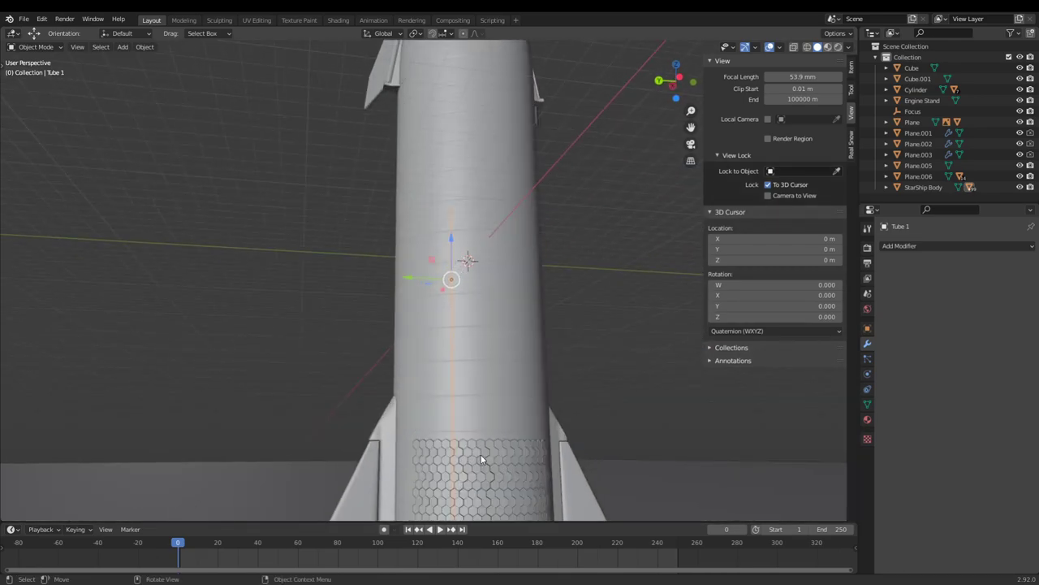
middle_drag(481, 454, 466, 379)
scroll(501, 412, up, 2)
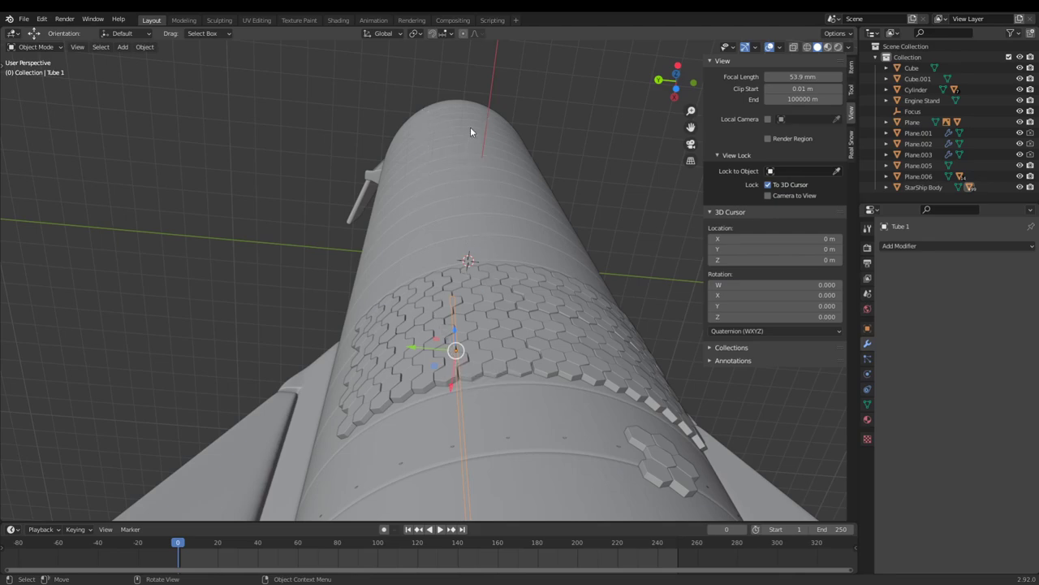
click(518, 366)
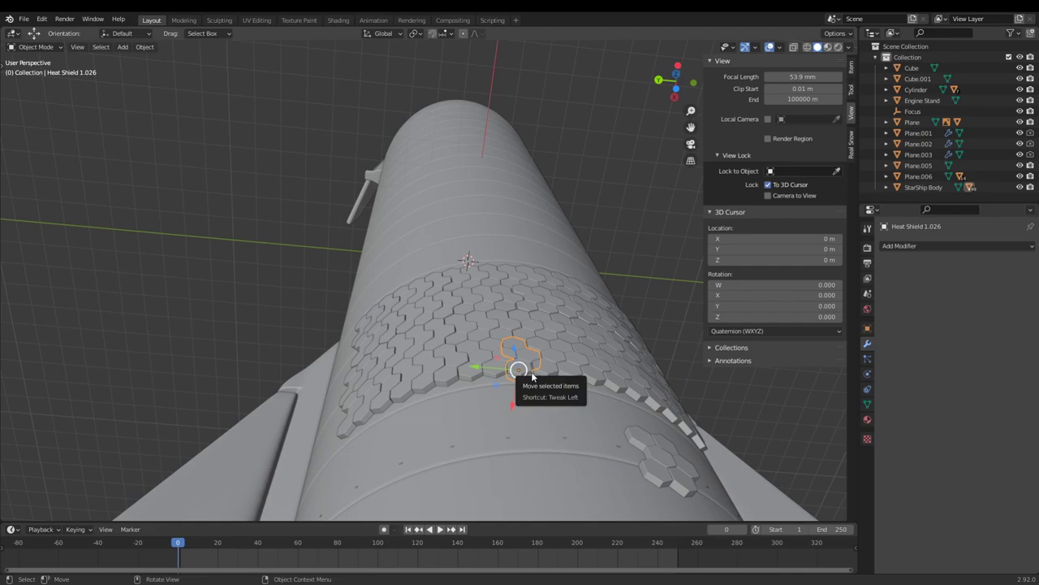
key(Tab)
scroll(531, 372, up, 3)
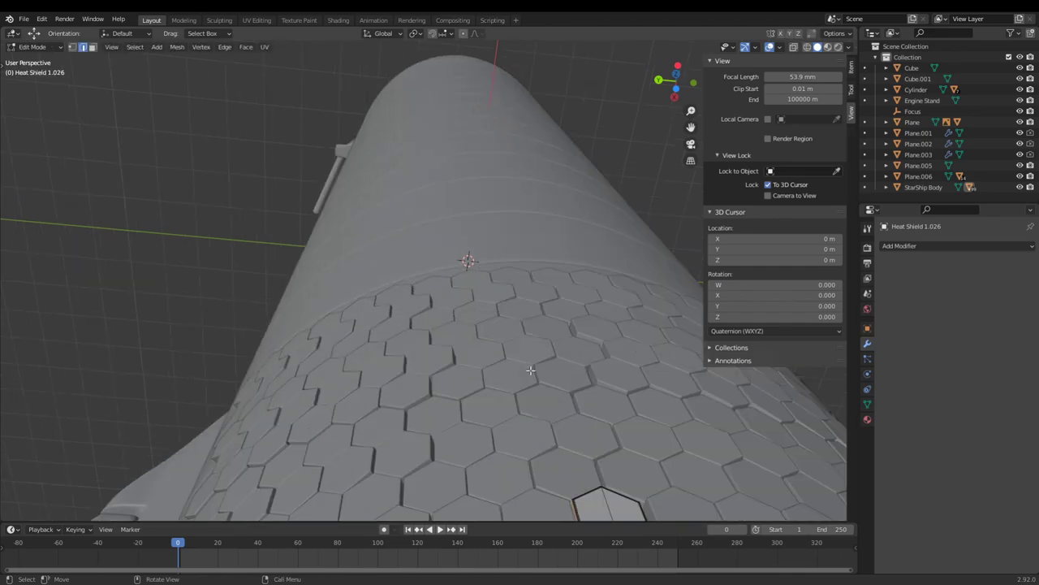
middle_drag(532, 372, 518, 351)
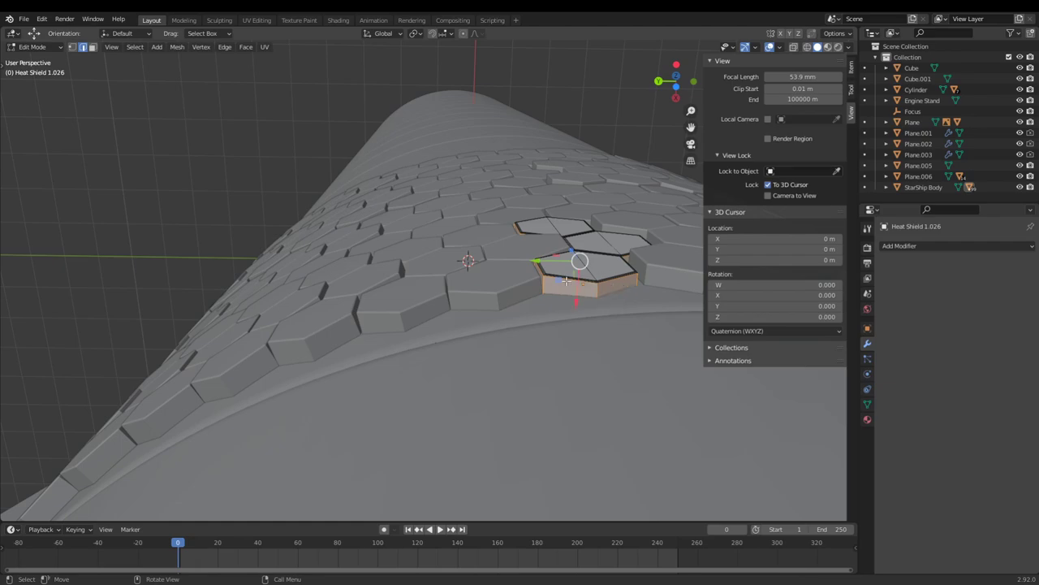
key(Tab)
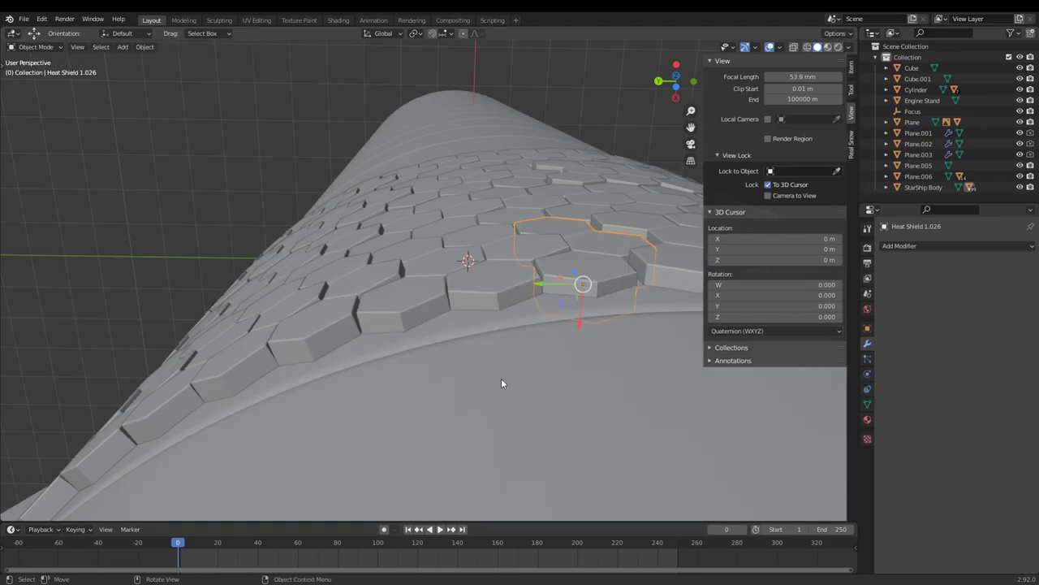
- View the completed rocket on its engine stand within the surrounding launch site
scroll(453, 382, down, 4)
middle_drag(454, 382, 486, 446)
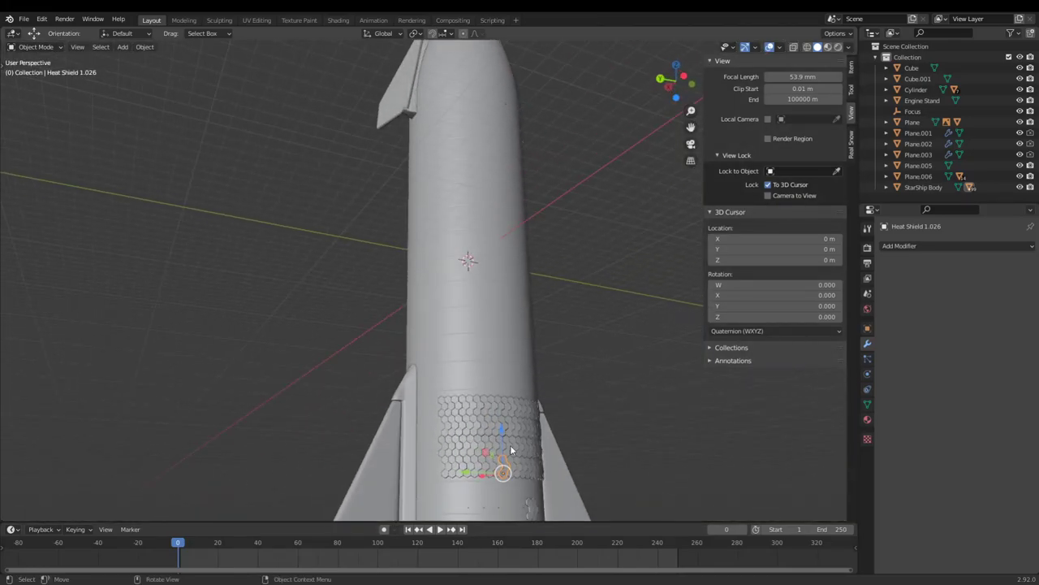
scroll(510, 431, down, 2)
scroll(476, 272, down, 4)
middle_drag(477, 272, 554, 385)
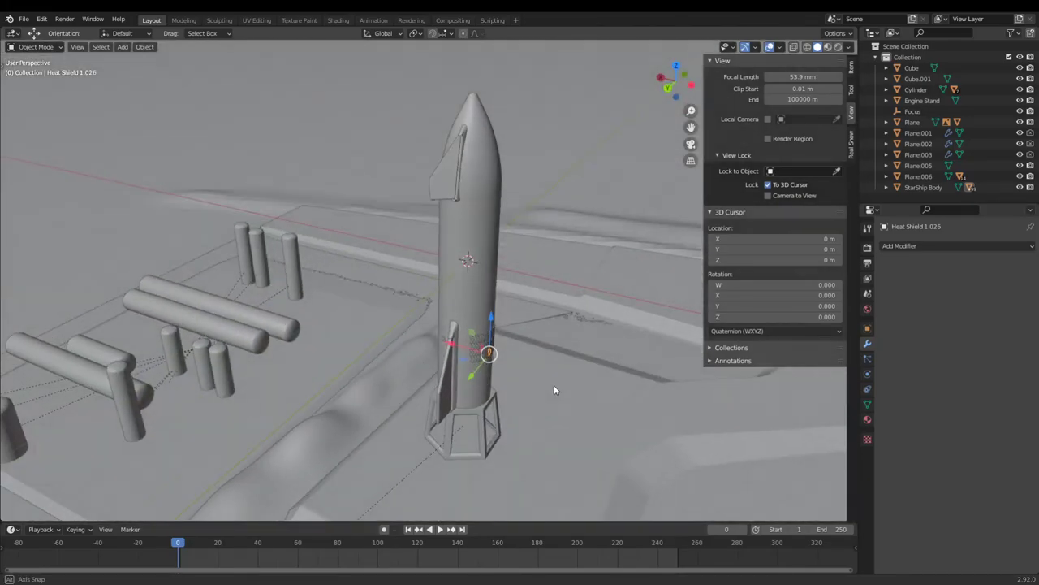
- Add a cylinder, scale it by about 4.64 to wrap the rocket body, and move it down about 19.75 m
middle_drag(520, 334, 504, 175)
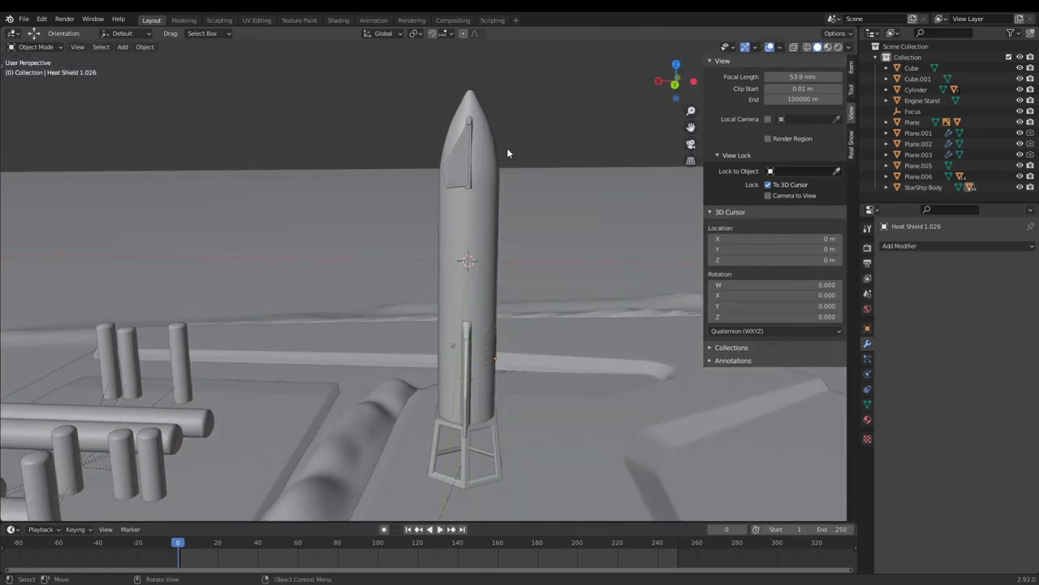
key(shift+a)
mouse_move(401, 241)
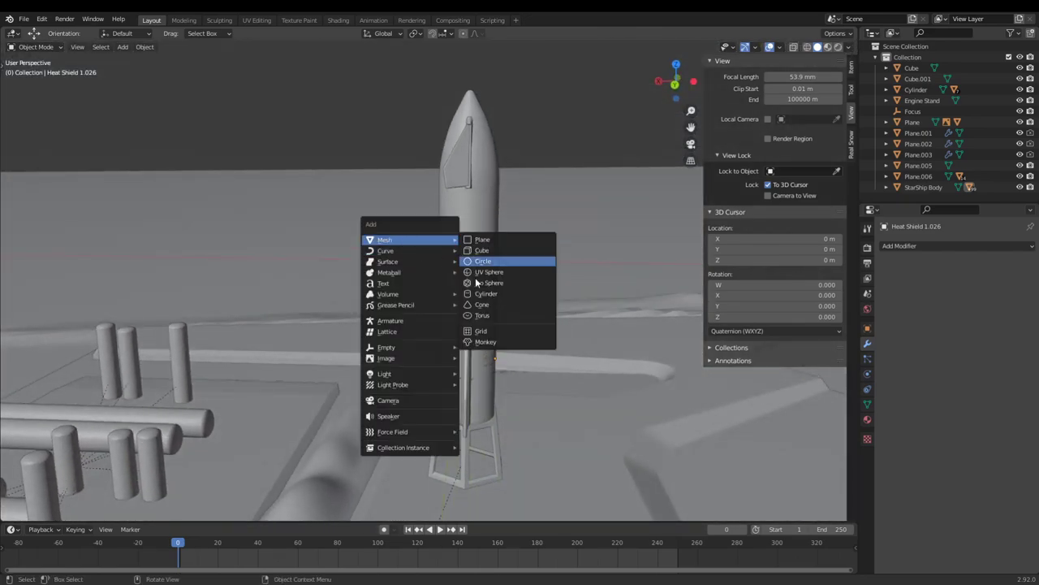
click(488, 293)
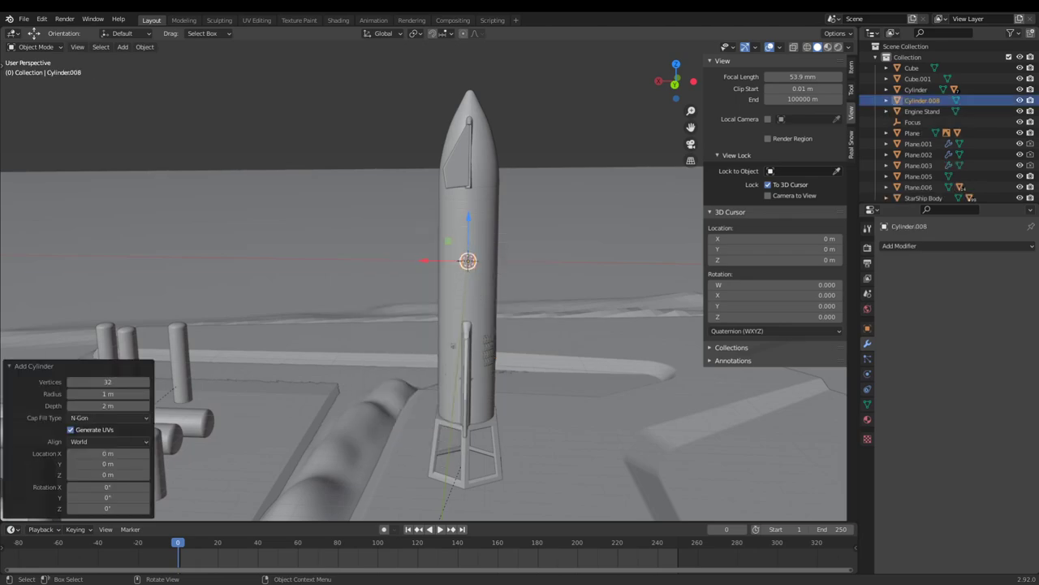
key(s)
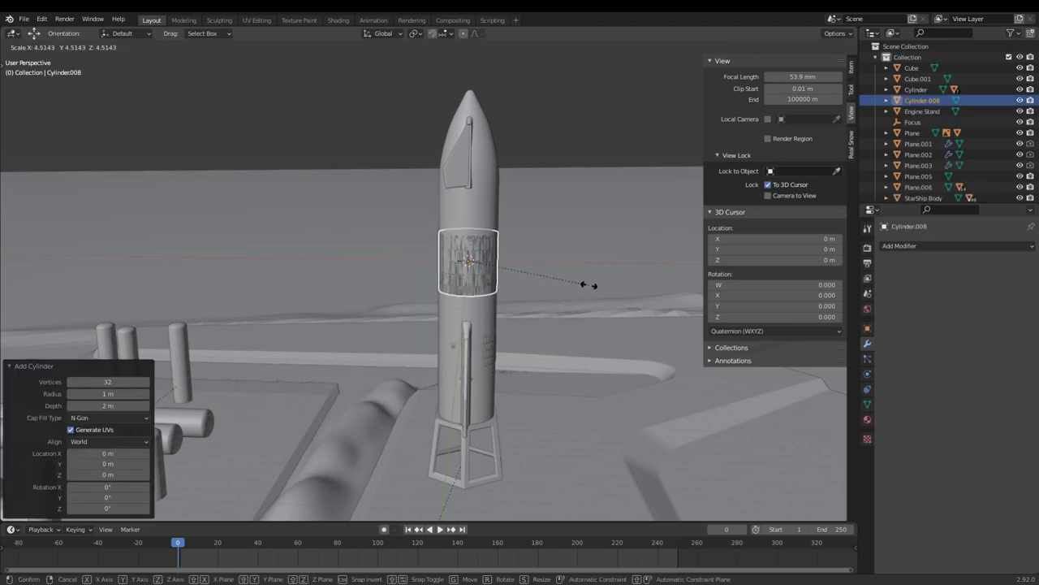
click(599, 287)
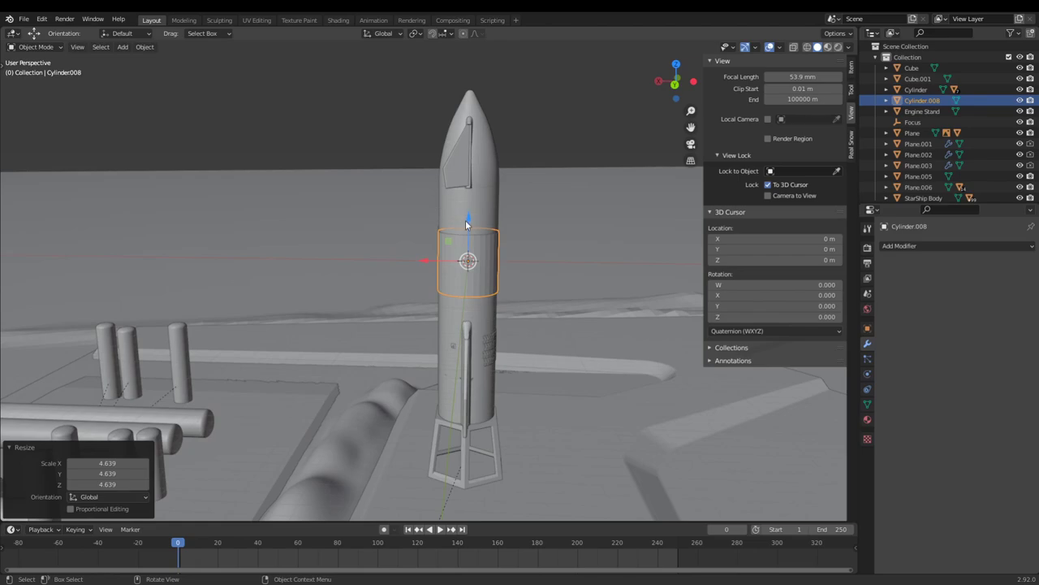
drag(467, 225, 472, 349)
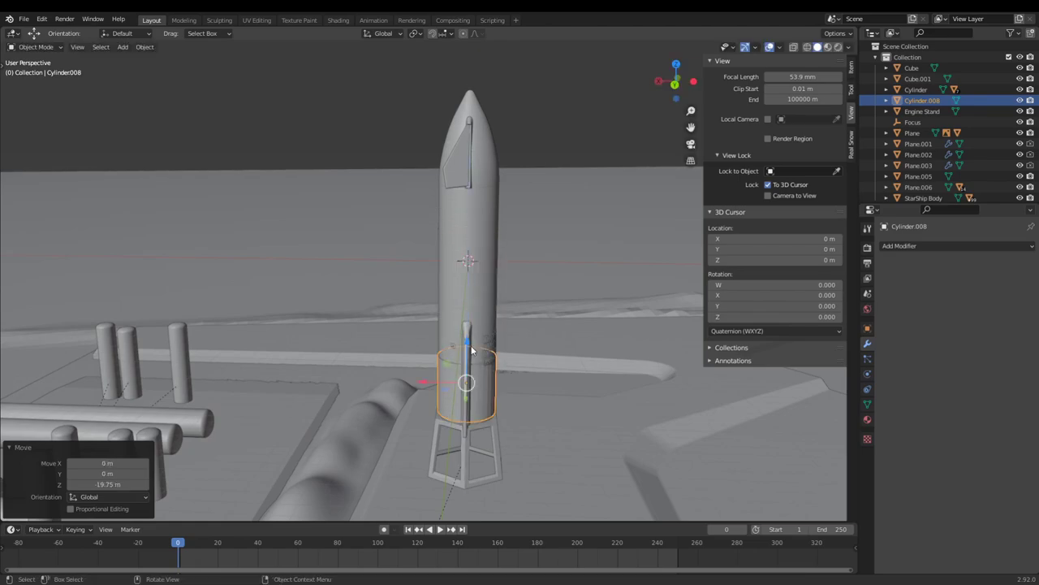
- Raise the cylinder's top face in Edit Mode about 25.13 m to the base of the rocket's nose
key(Tab)
key(alt+a)
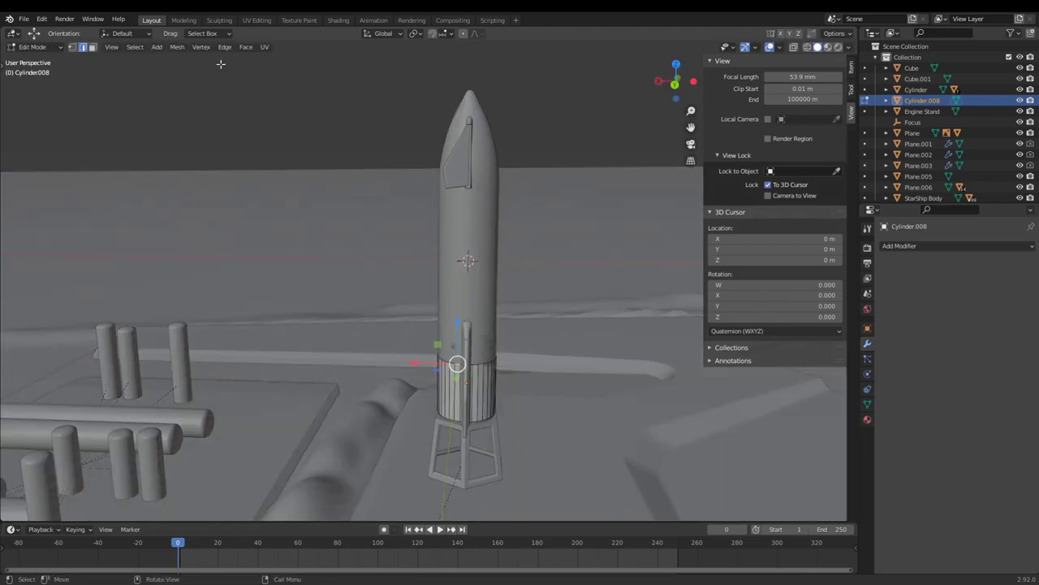
click(92, 47)
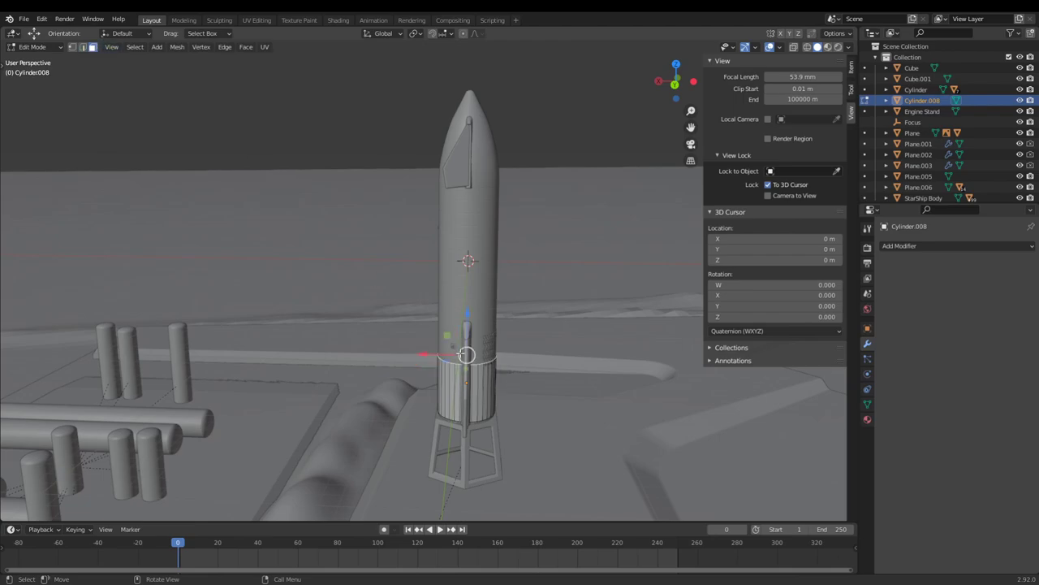
scroll(459, 312, down, 2)
drag(468, 288, 470, 172)
- Extrude the cylinder's top face upward twice, scaling the first extrusion to 0.913 and shrinking the second to follow the nose taper
key(e)
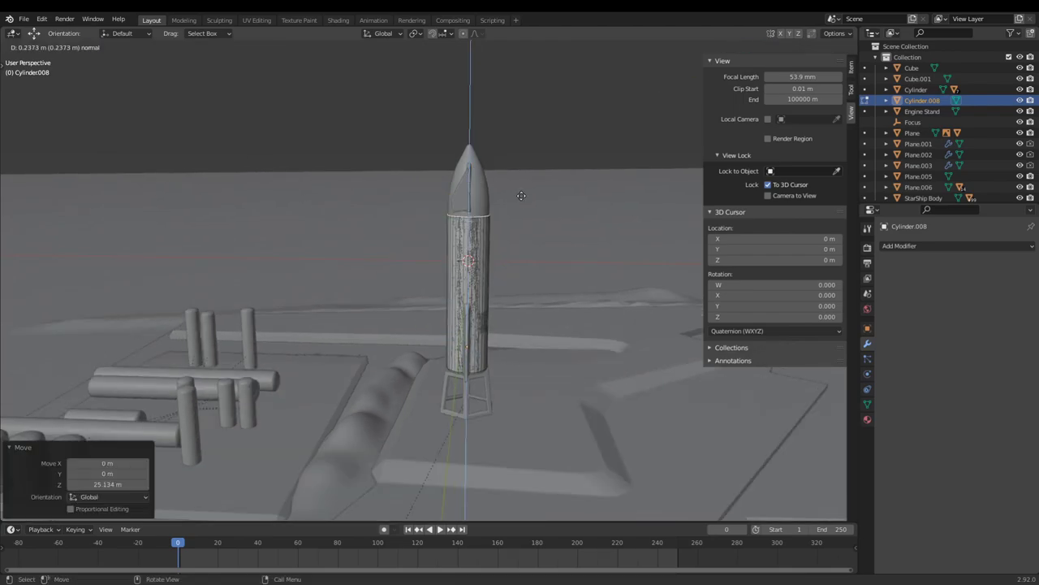
click(525, 166)
key(s)
click(518, 167)
key(e)
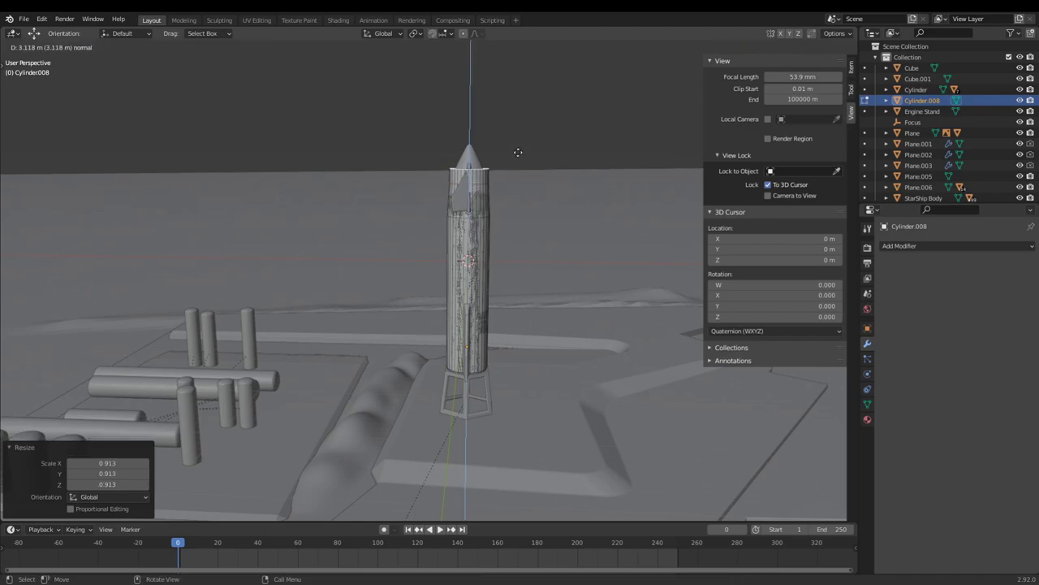
click(521, 151)
key(s)
key(s)
click(502, 147)
- Extrude the top face about 3.42 m more and shrink it to form the pointed nose tip, then exit Edit Mode
key(e)
click(493, 135)
key(s)
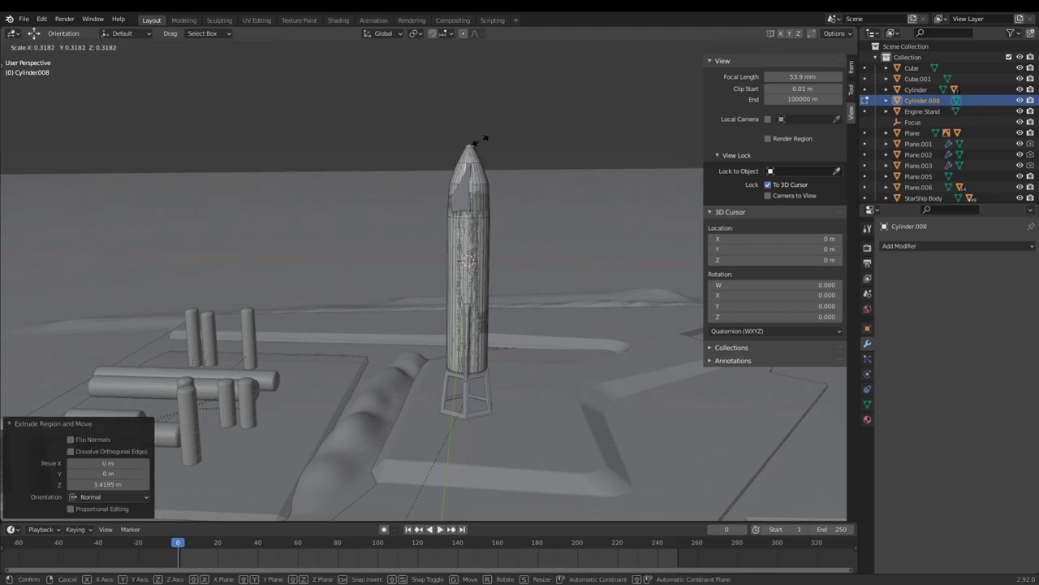
click(477, 144)
scroll(544, 311, down, 1)
middle_drag(545, 312, 560, 311)
key(Tab)
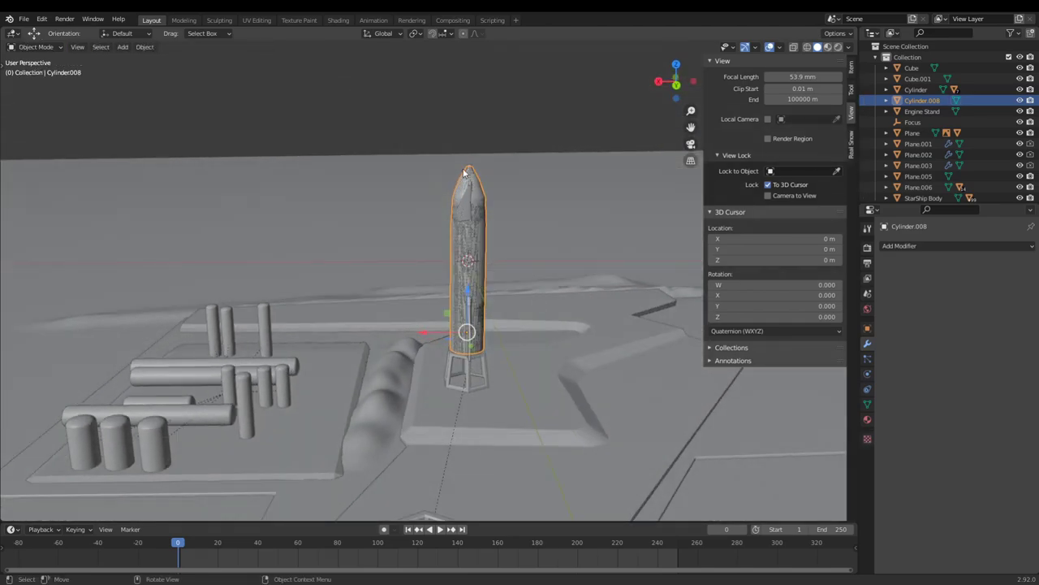
- Select the cylinder's whole mesh in Edit Mode, enable X-ray and switch to the front view
key(Tab)
middle_drag(460, 203, 471, 223)
key(a)
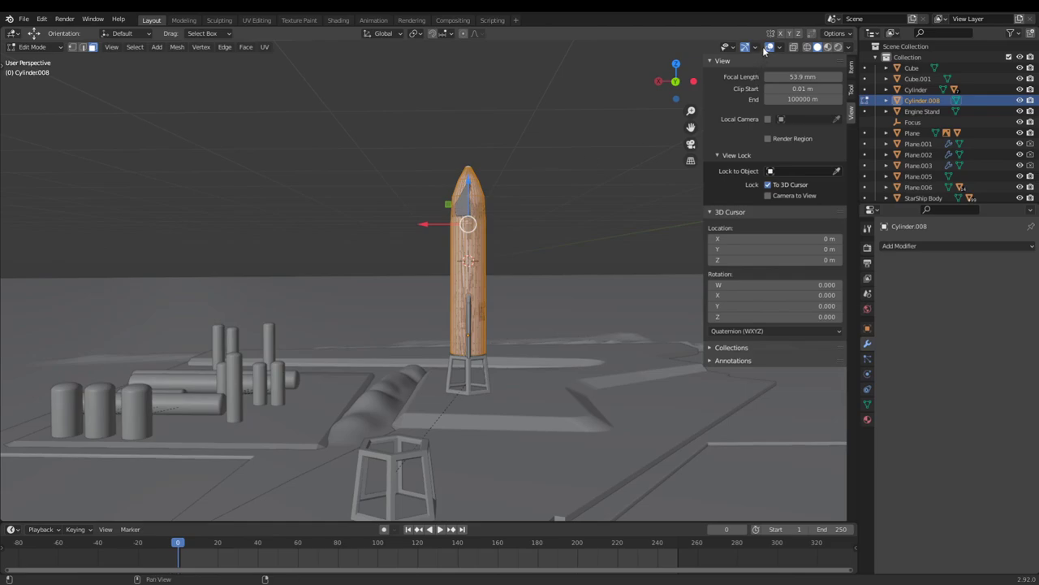
click(793, 46)
key(KP_3)
key(KP_1)
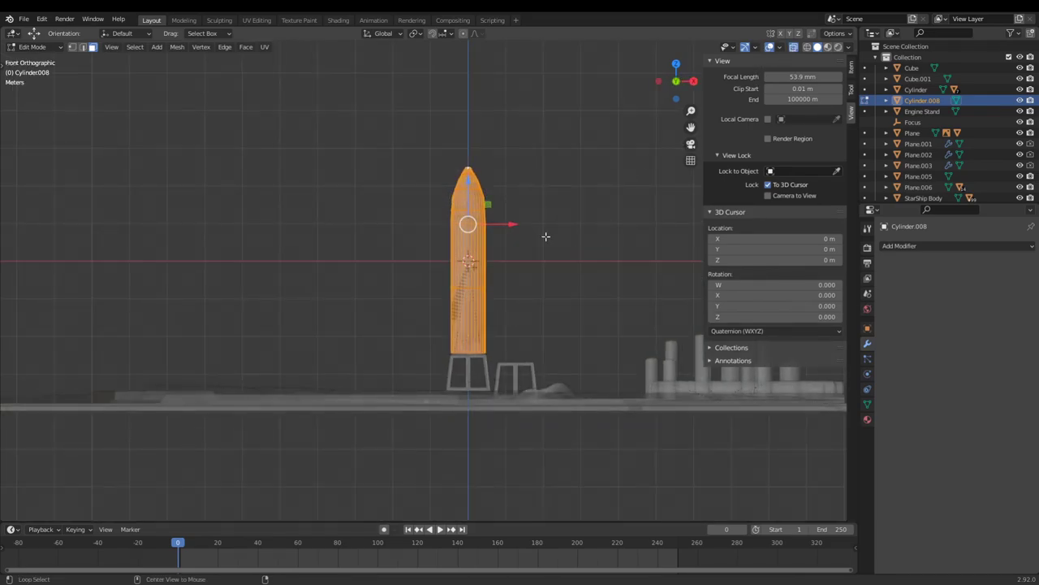
- Delete the faces of the shell's negative-X half and return to Object Mode with X-ray off
key(alt+a)
scroll(522, 227, up, 4)
key(b)
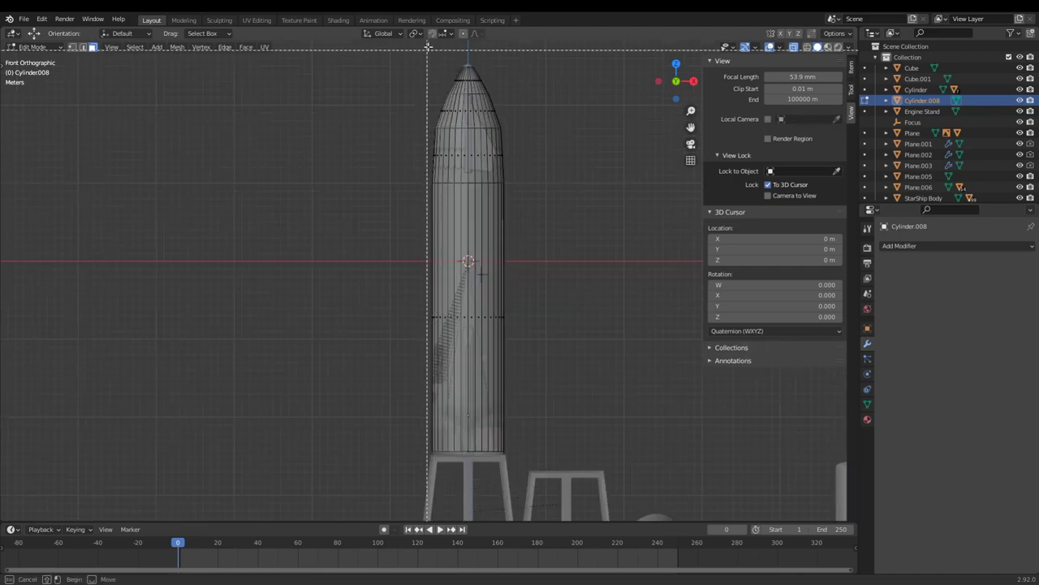
drag(431, 46, 465, 461)
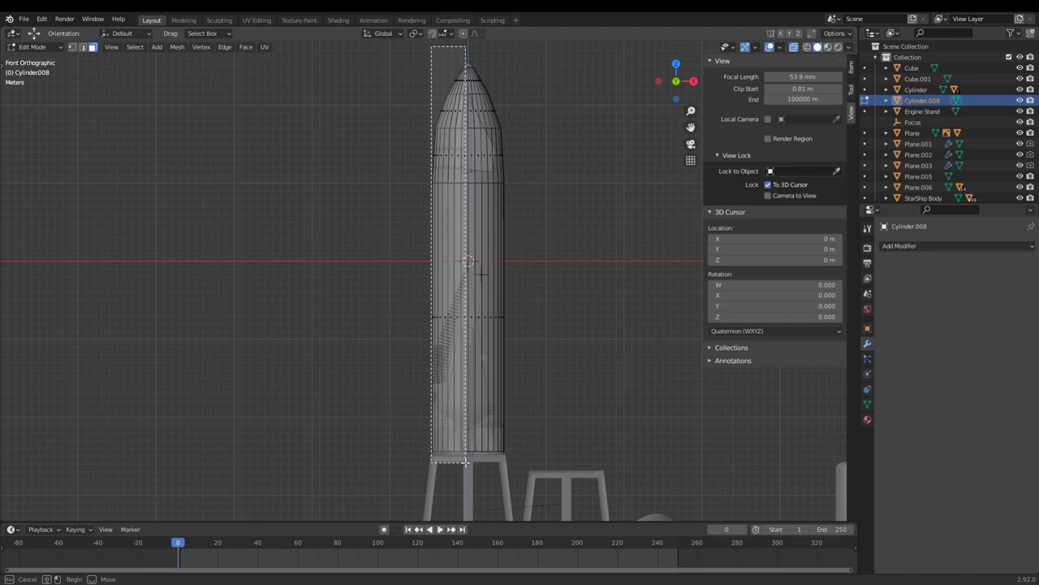
drag(466, 461, 466, 461)
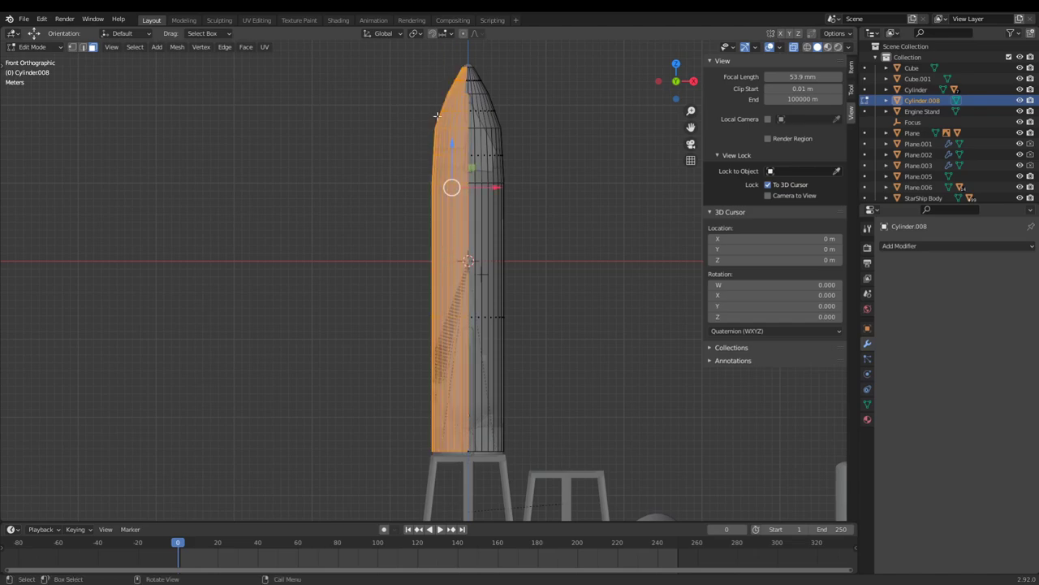
middle_drag(438, 113, 494, 193)
scroll(494, 194, down, 3)
key(x)
click(434, 241)
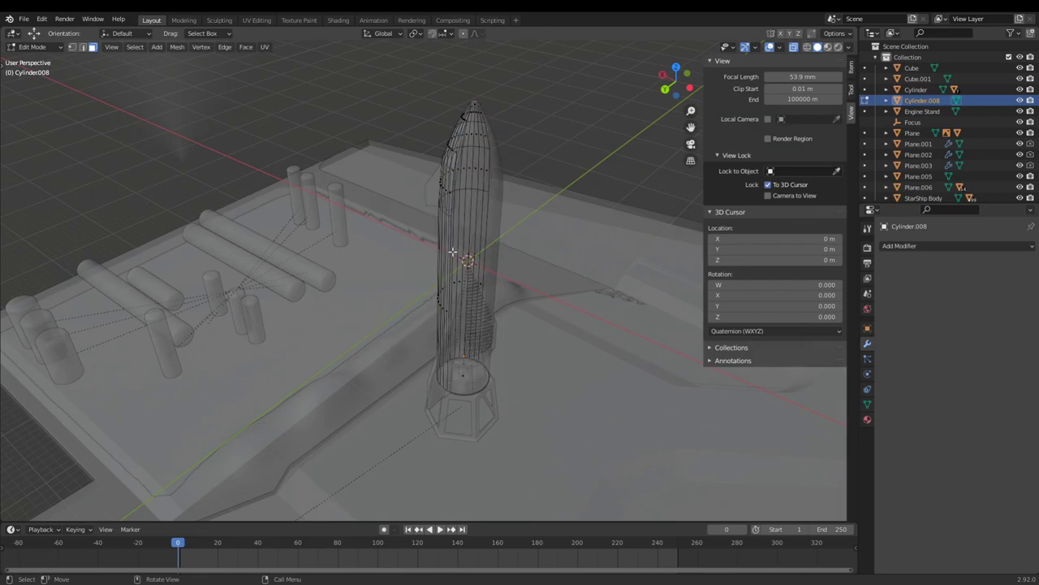
key(alt+z)
middle_drag(452, 253, 375, 260)
key(Tab)
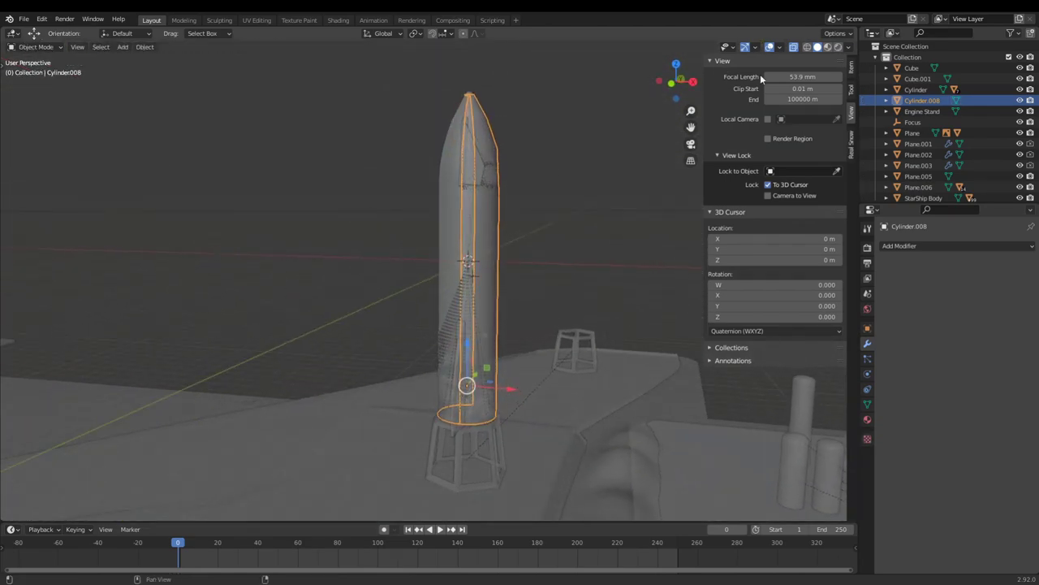
click(794, 46)
- Examine how the half shell fits around the rocket body from both sides, including its edges and flat facets
scroll(582, 210, up, 4)
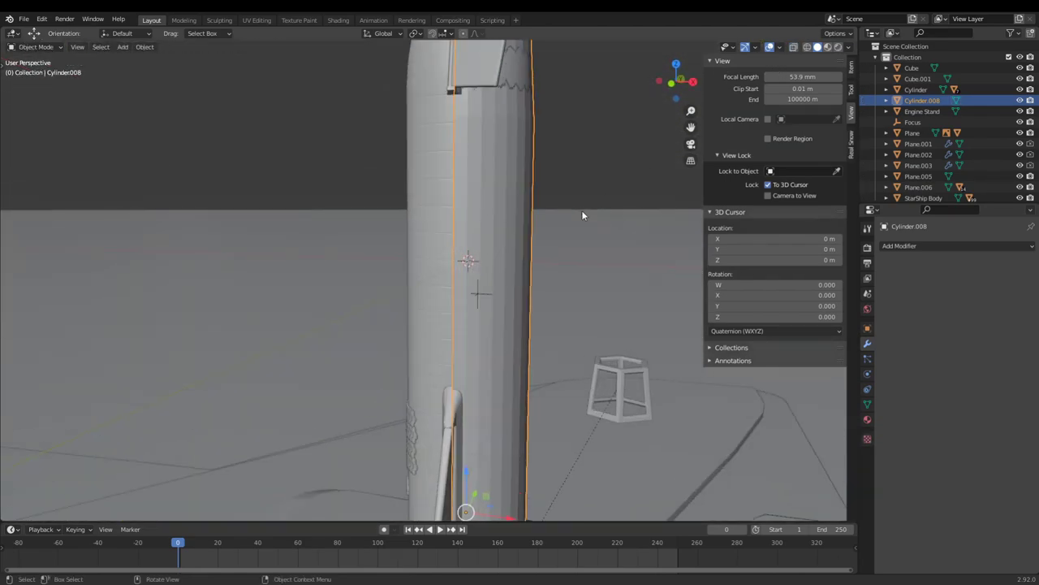
middle_drag(581, 209, 615, 252)
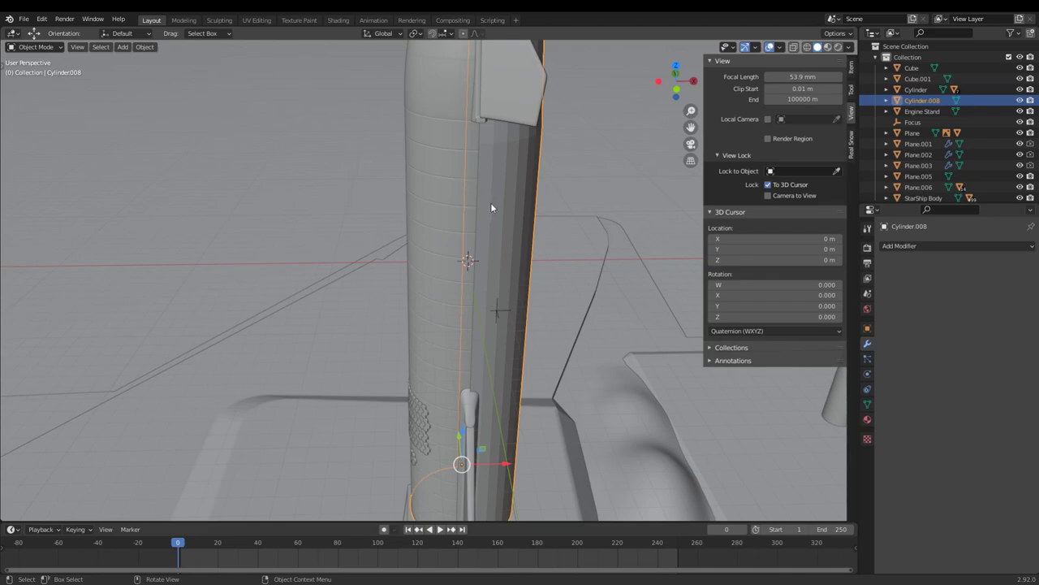
middle_drag(481, 193, 538, 200)
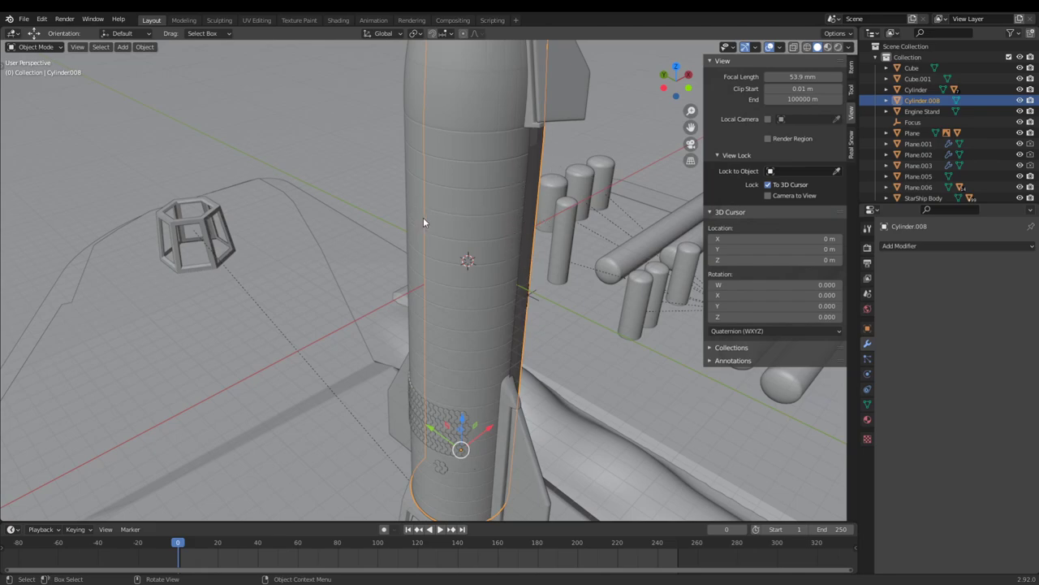
mouse_move(544, 180)
middle_down()
mouse_move(595, 266)
mouse_move(541, 186)
middle_up()
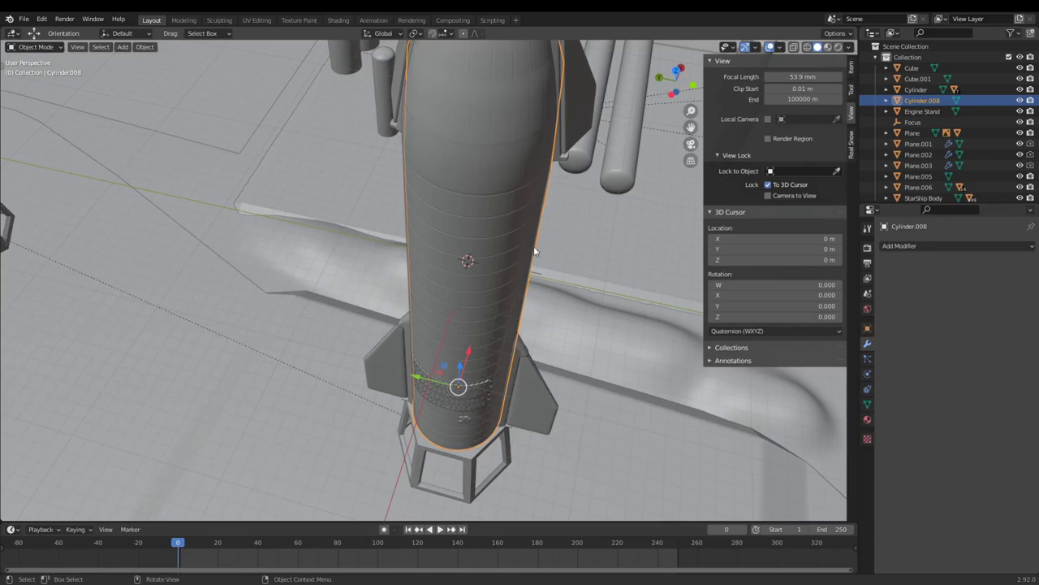
middle_drag(580, 252, 413, 236)
scroll(412, 235, down, 3)
middle_drag(471, 259, 529, 301)
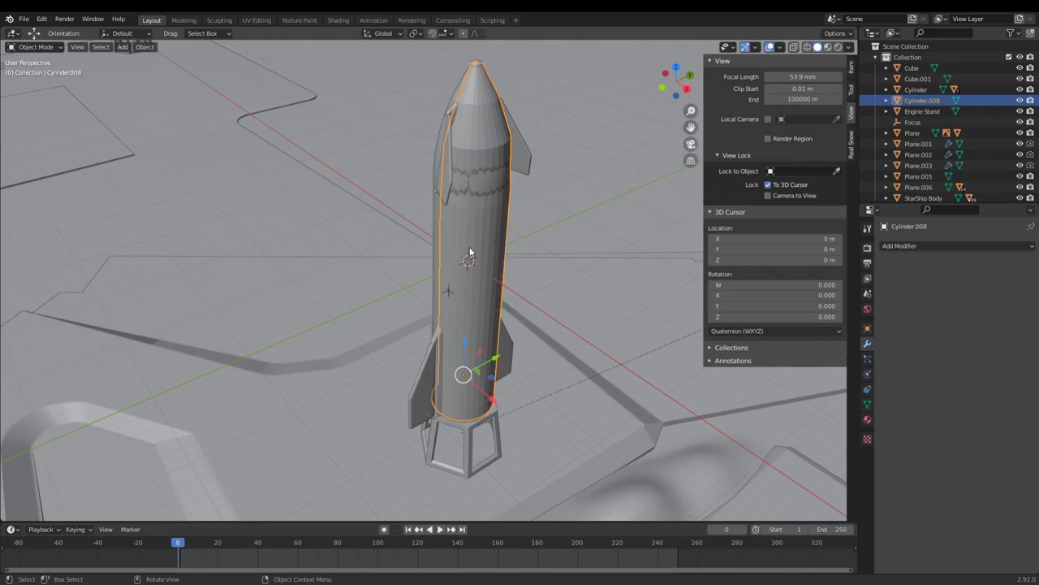
- Delete the half-shell cylinder covering the rocket
scroll(489, 242, up, 5)
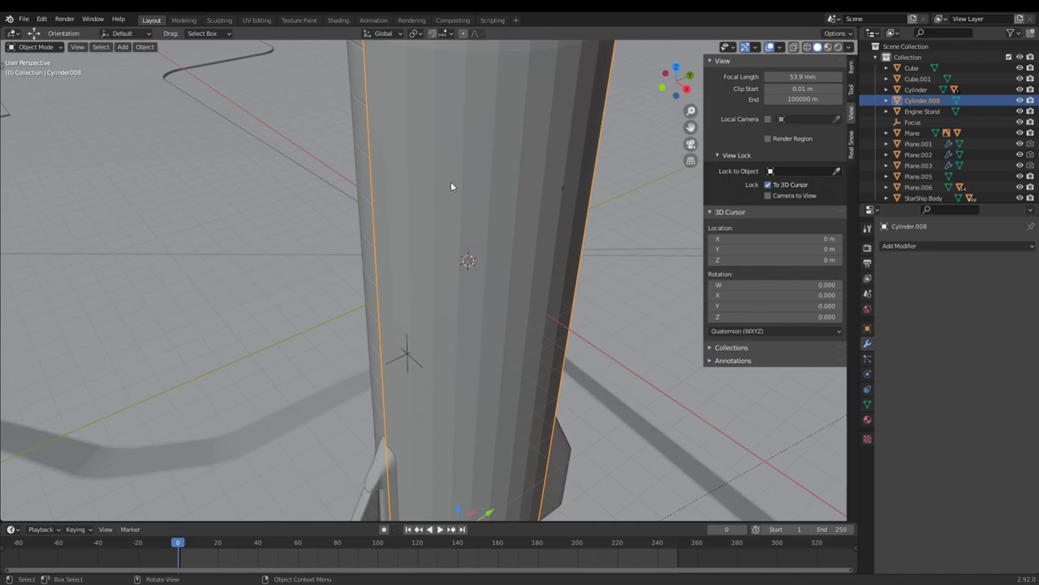
scroll(468, 154, down, 5)
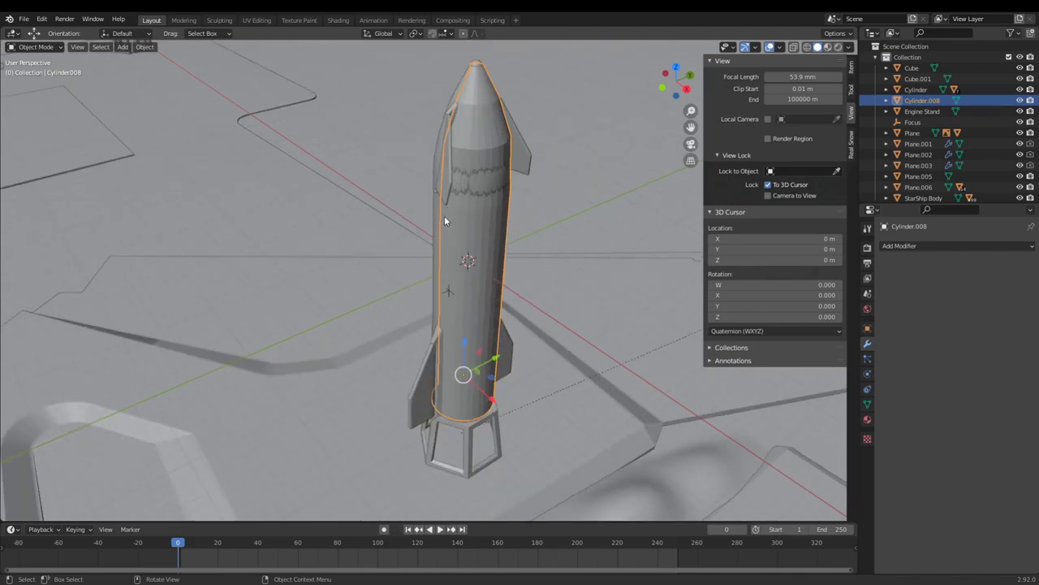
key(Delete)
- Examine the bare rocket body, its flaps and the patch of hexagonal heat shield tiles
scroll(479, 340, up, 5)
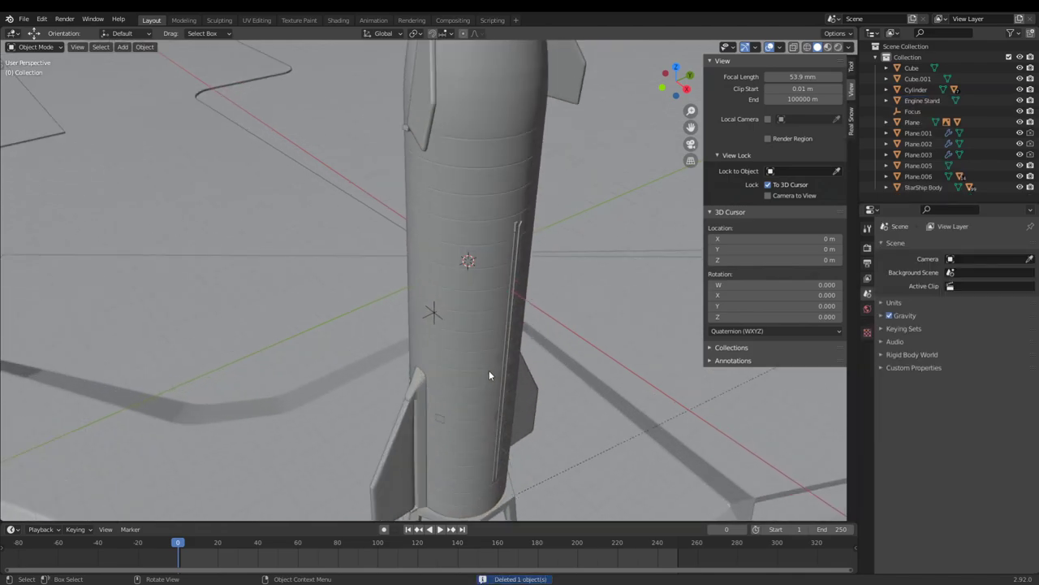
middle_drag(579, 347, 495, 407)
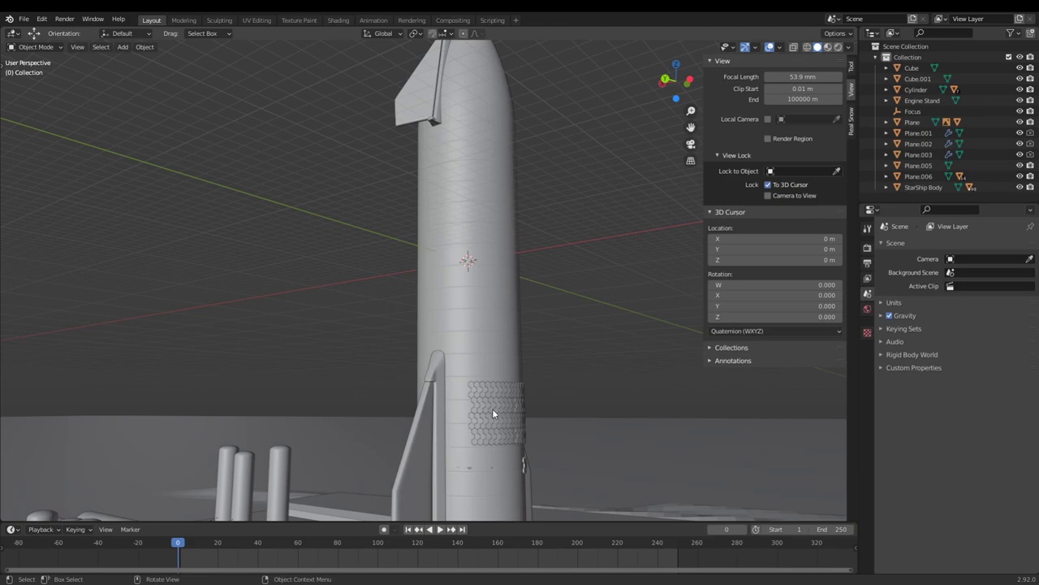
mouse_move(494, 397)
middle_down()
mouse_move(578, 443)
mouse_move(505, 390)
middle_up()
scroll(504, 390, down, 5)
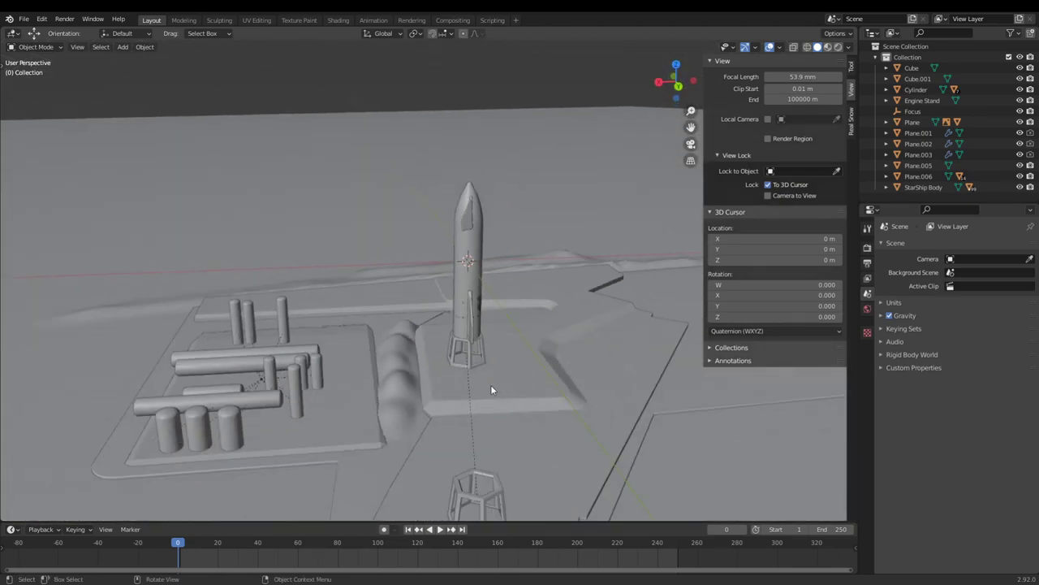
scroll(489, 388, up, 5)
middle_drag(434, 419, 516, 396)
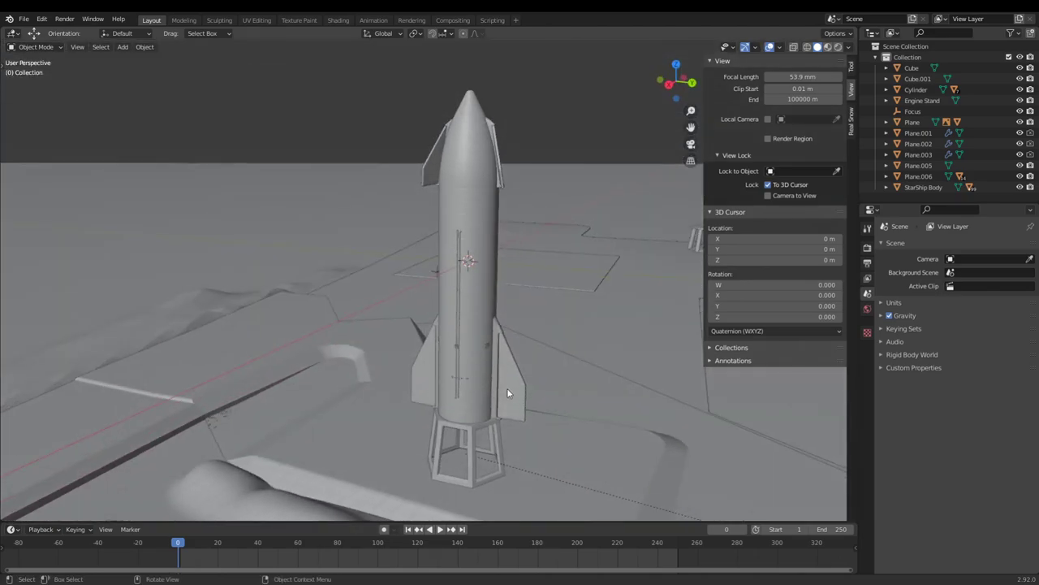
- Select the launch pad plane, switch the viewport shading to Material Preview and inspect the textured rocket and site
middle_drag(477, 362, 415, 404)
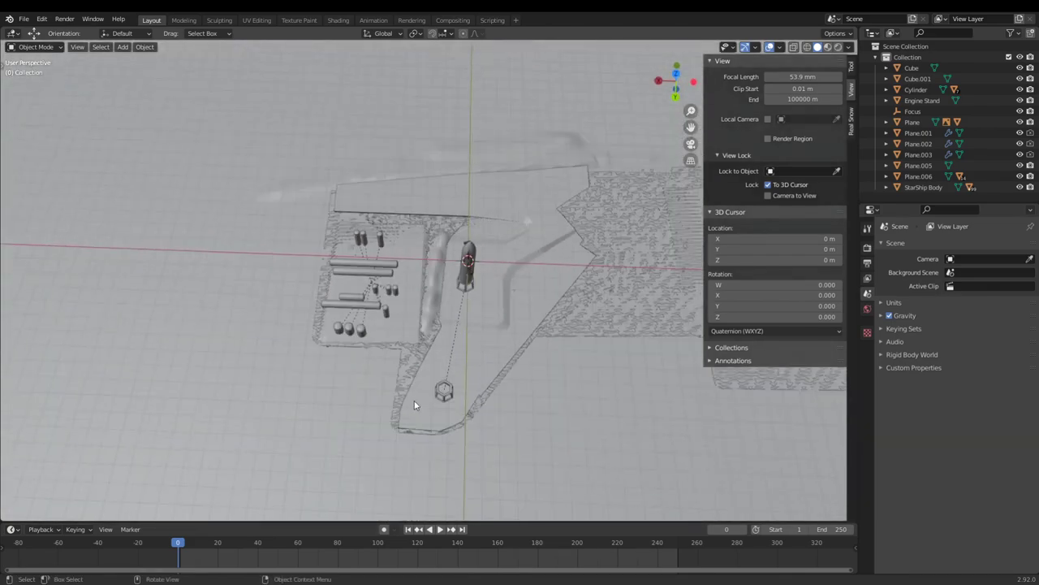
click(508, 271)
middle_drag(535, 277, 569, 227)
click(828, 47)
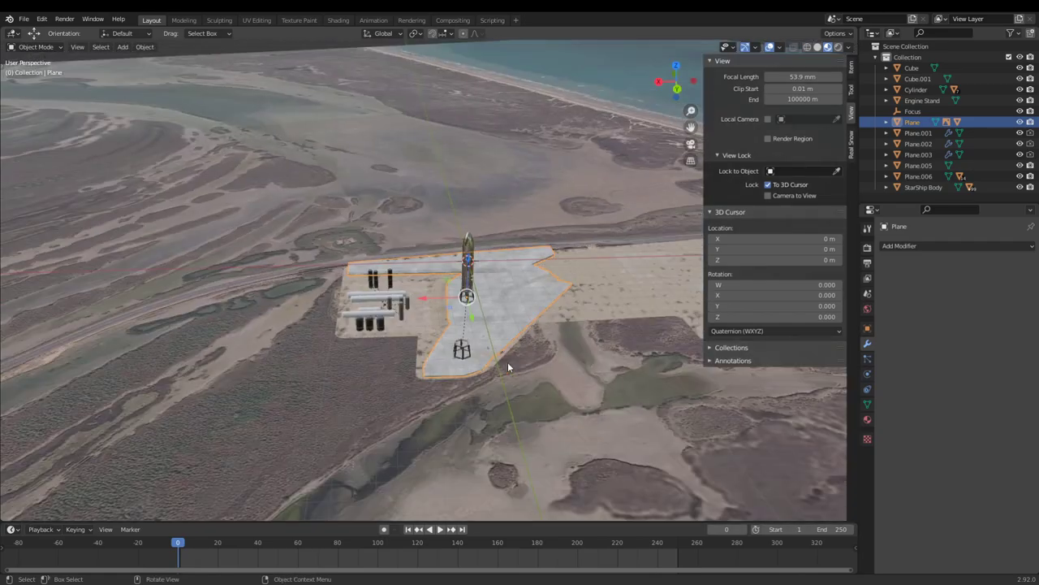
middle_drag(508, 361, 543, 217)
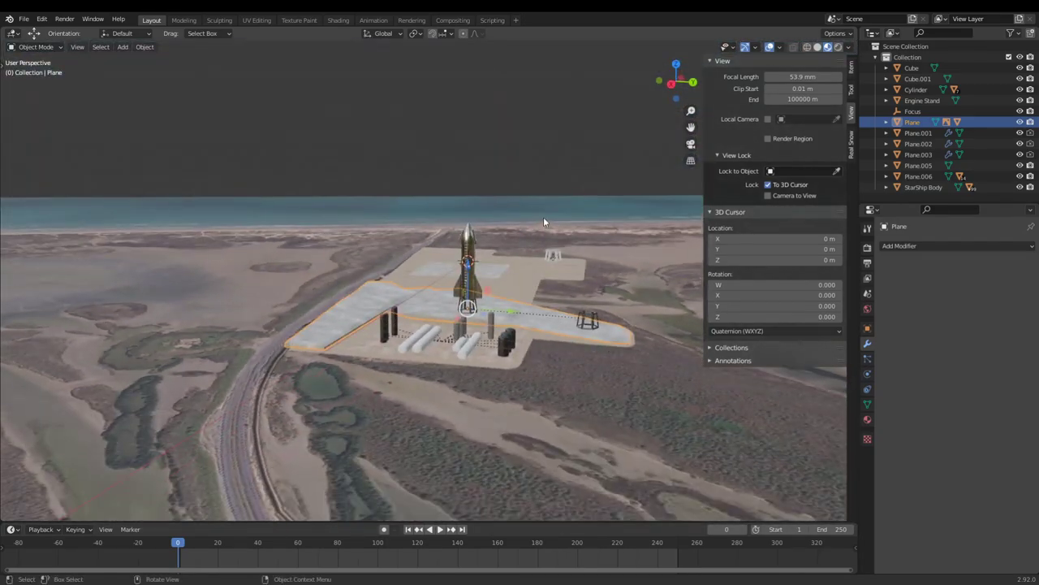
middle_drag(557, 172, 81, 262)
scroll(475, 340, up, 10)
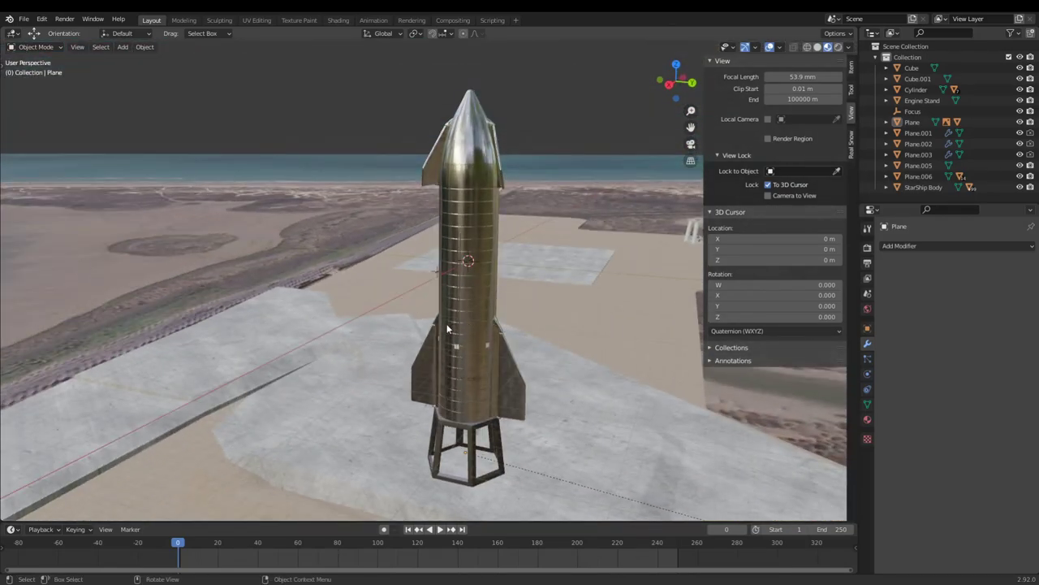
middle_drag(447, 328, 327, 321)
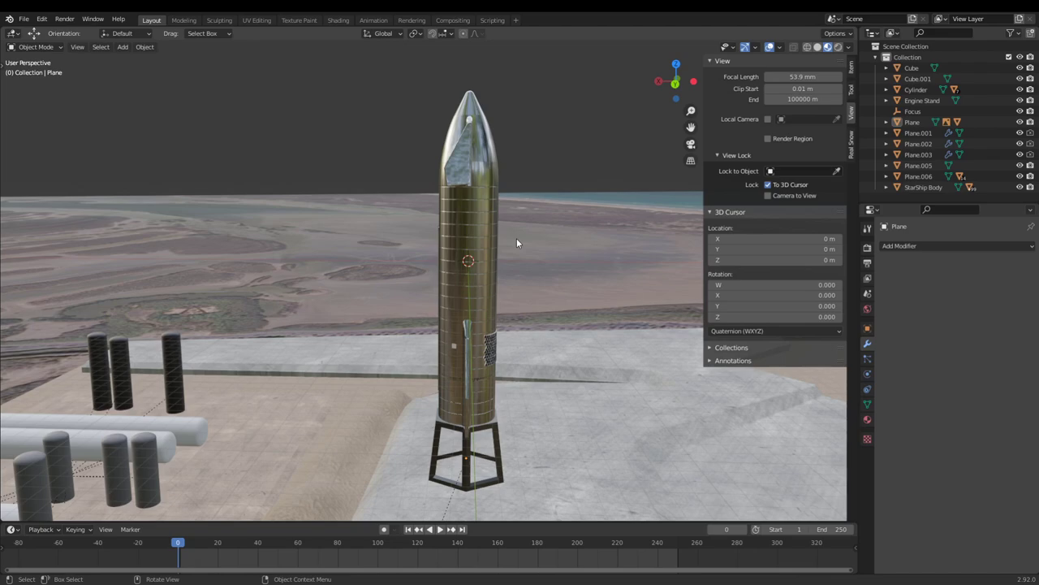
- Examine the textured rocket's steel body, fins and nose from several sides, up close and within the launch site
scroll(517, 240, up, 4)
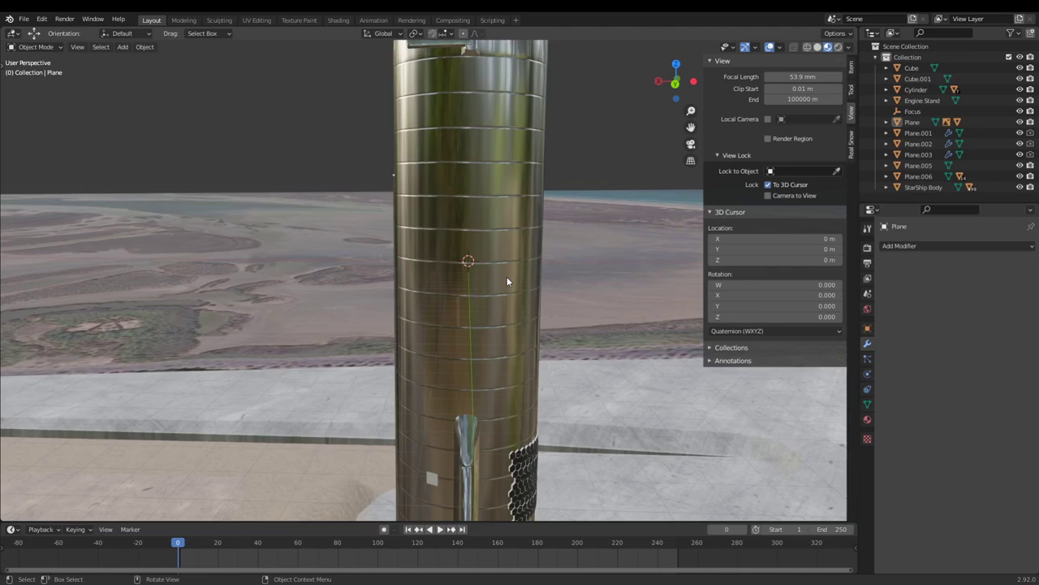
middle_drag(507, 400, 559, 348)
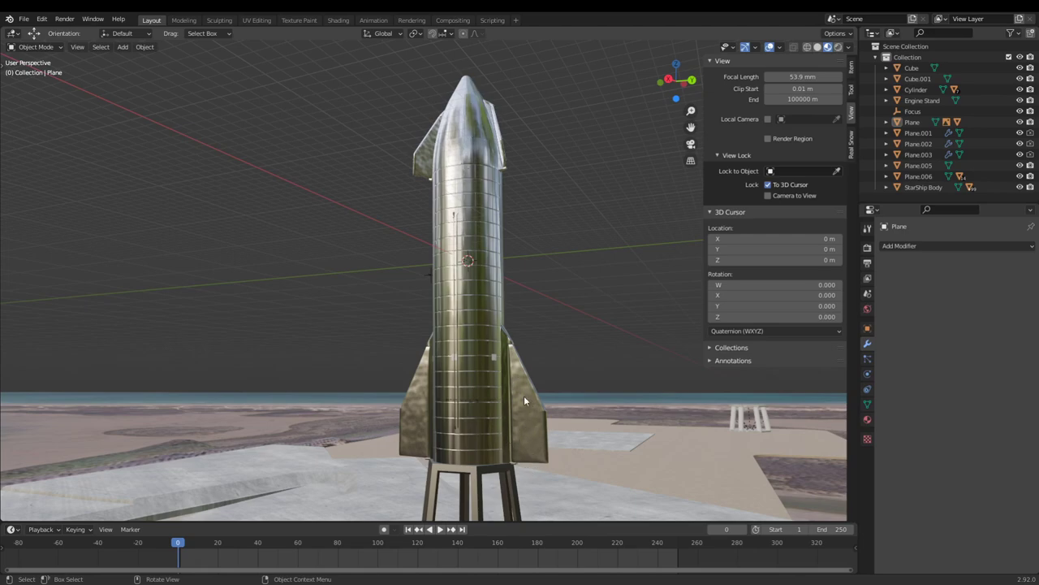
middle_drag(538, 432, 483, 377)
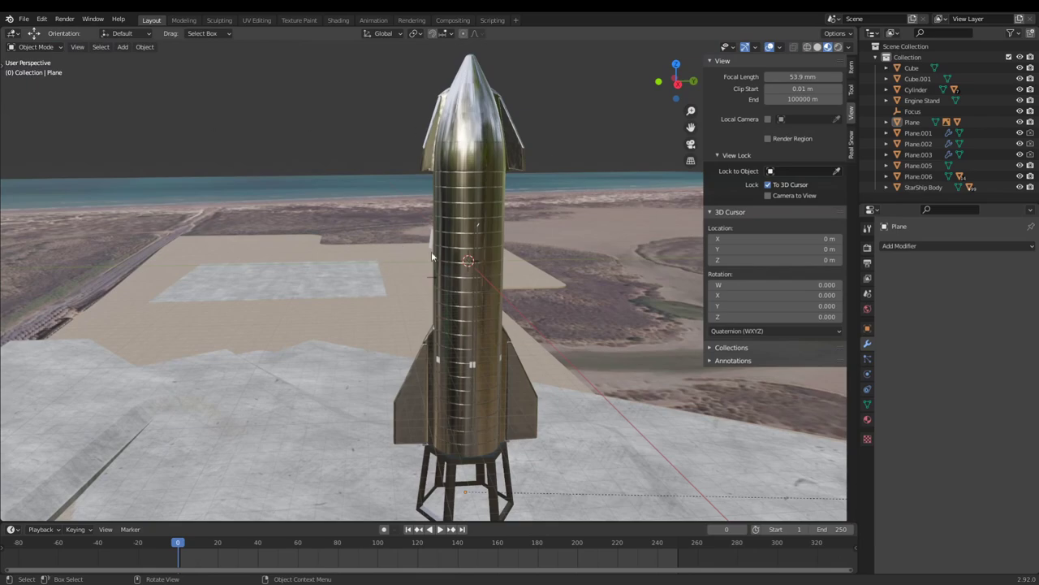
scroll(528, 349, up, 3)
scroll(528, 349, down, 3)
middle_drag(530, 345, 477, 349)
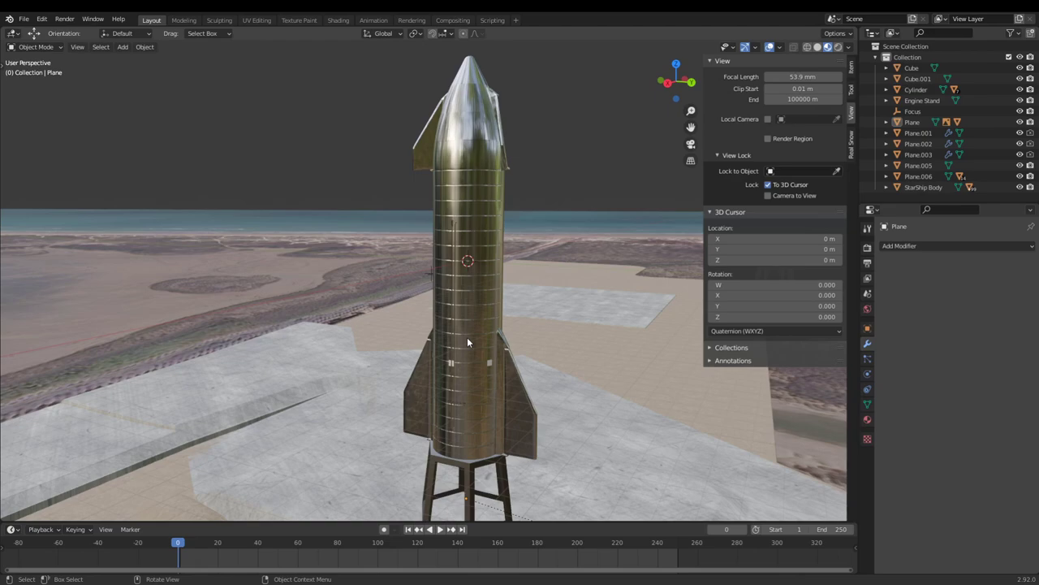
scroll(487, 338, down, 5)
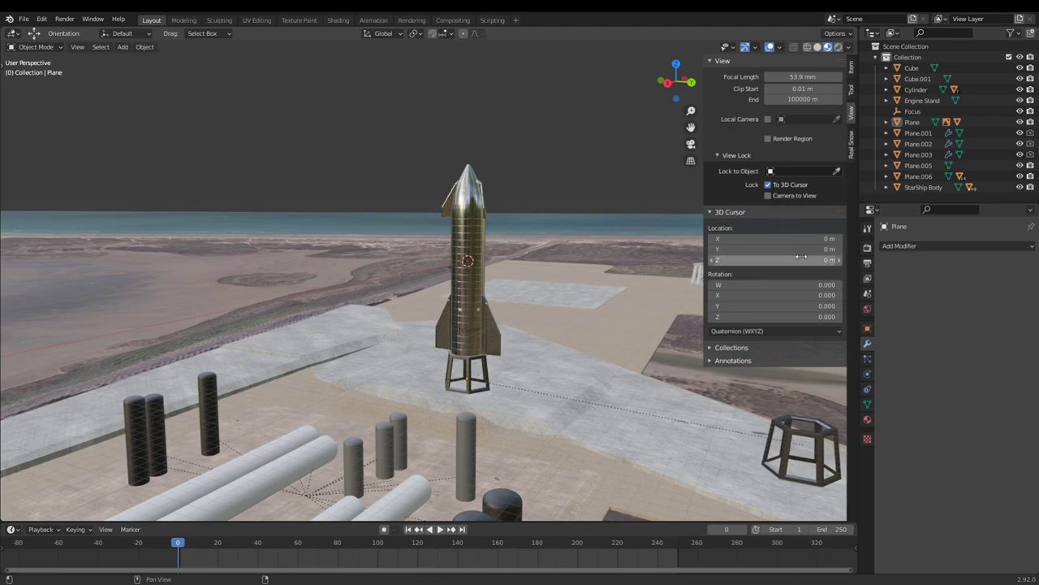
- Lower the 3D cursor to Z -24.2 m and view the engines inside the rocket's base from below
drag(801, 257, 731, 257)
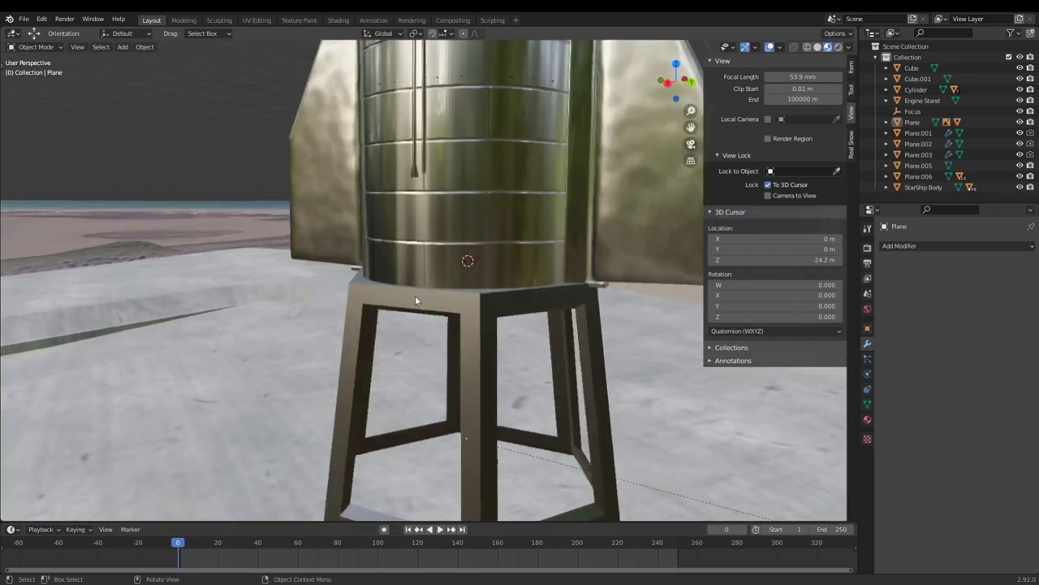
middle_drag(415, 300, 524, 228)
scroll(445, 258, up, 2)
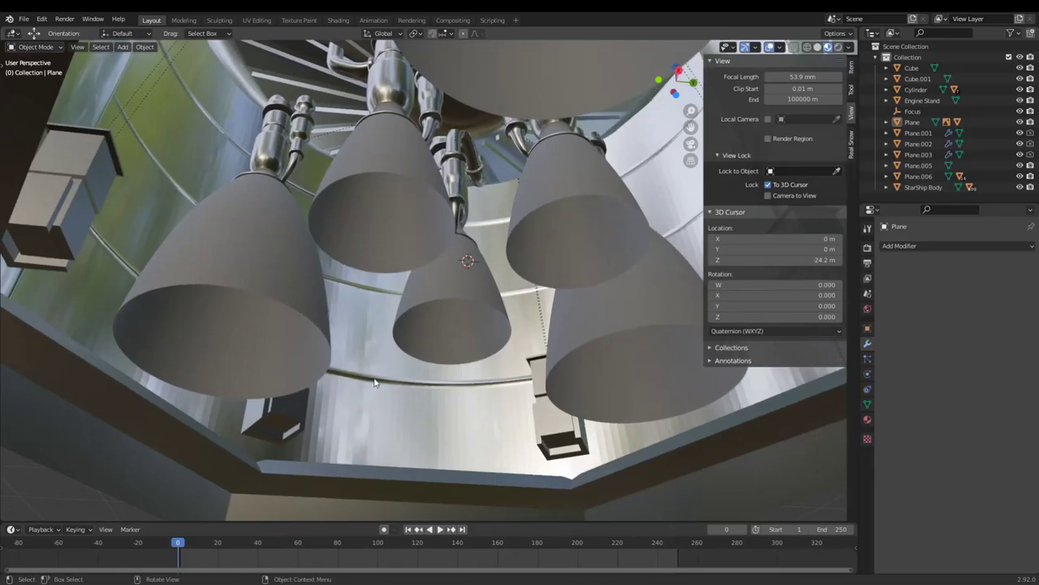
- Select the landing leg beside the engines and try rotating it about the global Z and X axes
click(72, 234)
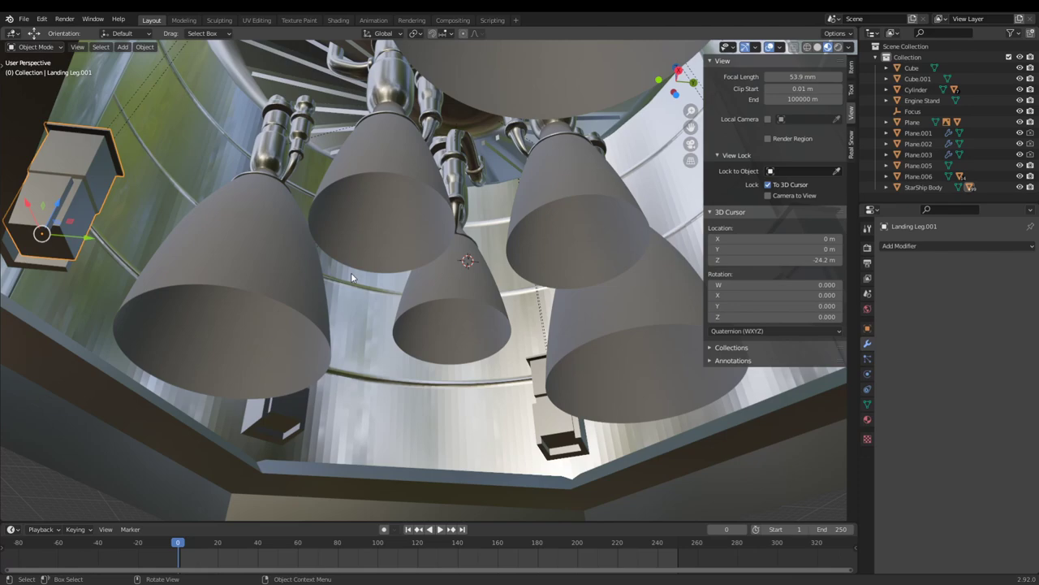
click(41, 194)
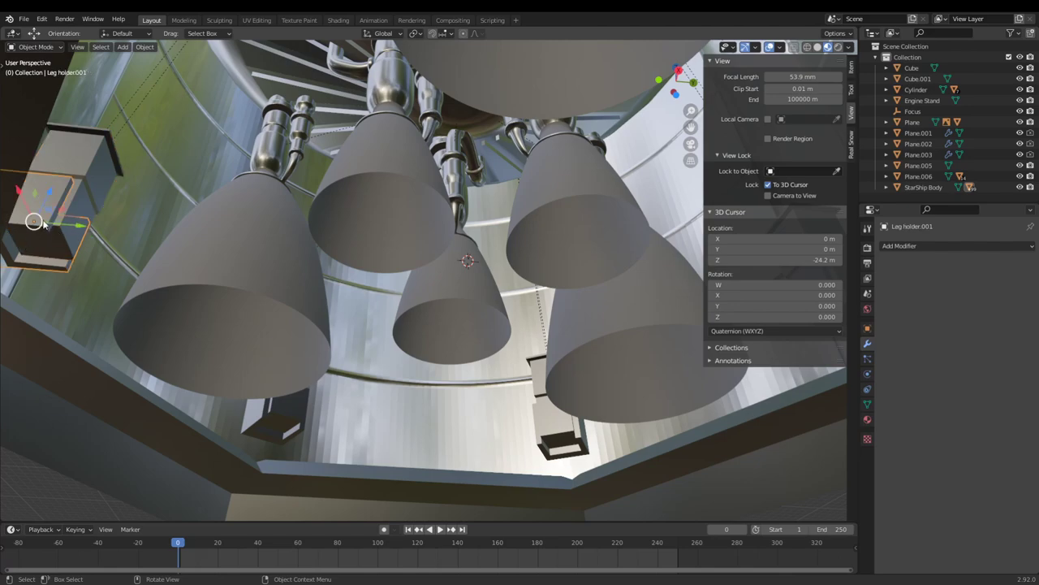
click(87, 174)
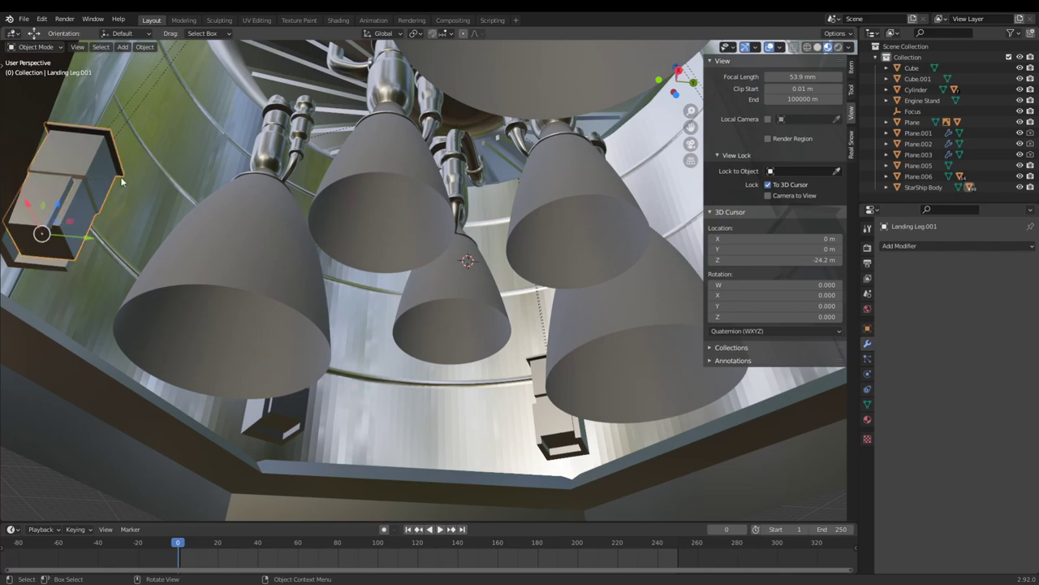
middle_drag(156, 138, 116, 235)
key(g)
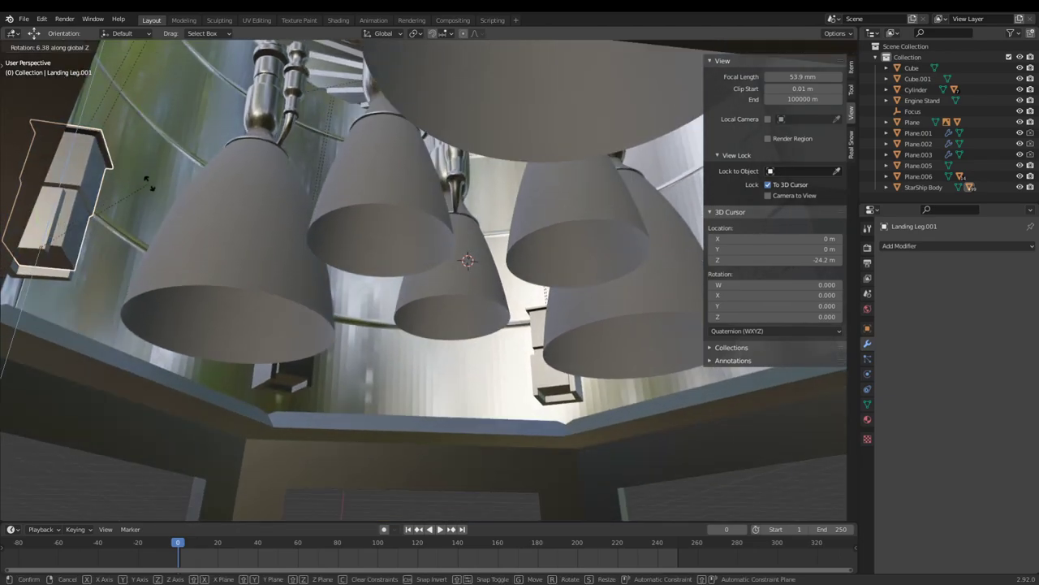
key(r)
key(x)
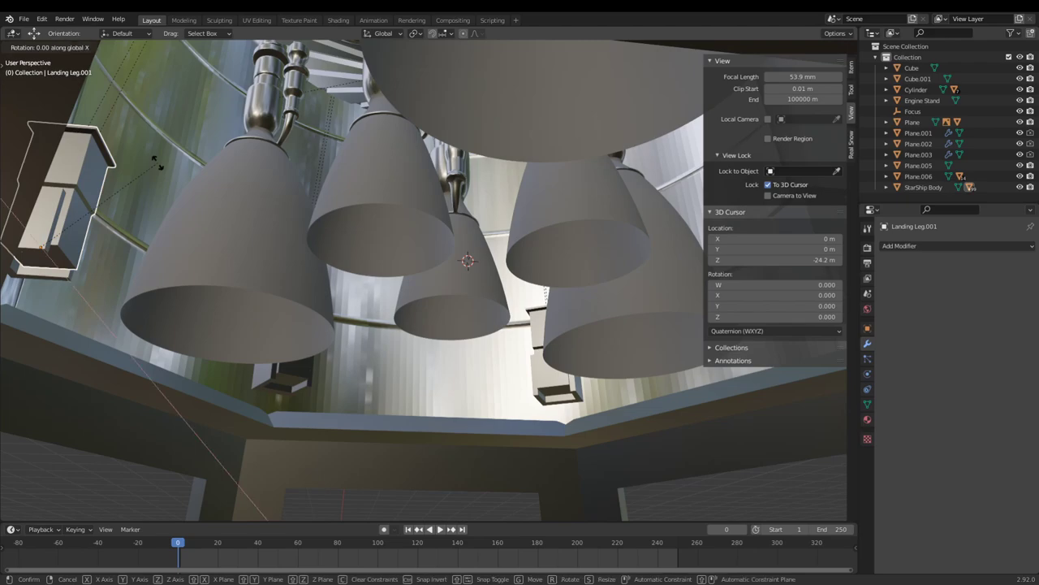
right_click(559, 472)
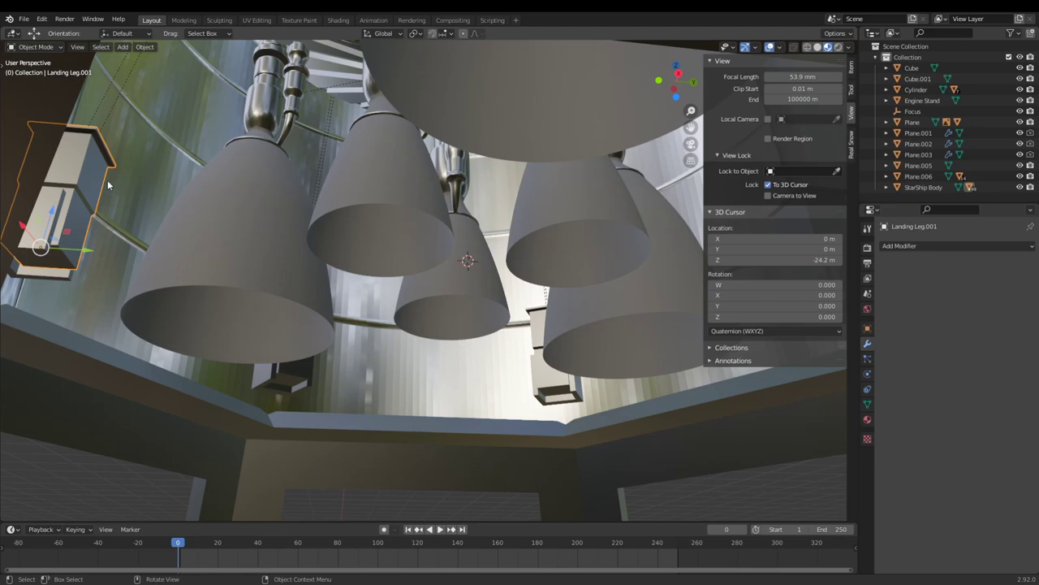
- Add a 2 m plane at the 3D cursor, in the middle of the engine cluster
scroll(354, 246, down, 2)
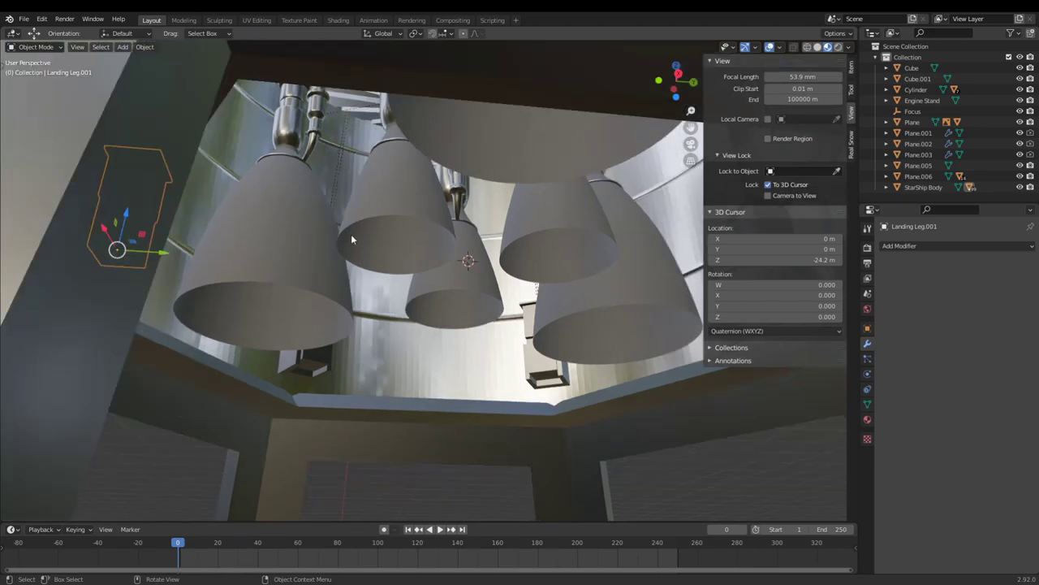
scroll(355, 254, up, 3)
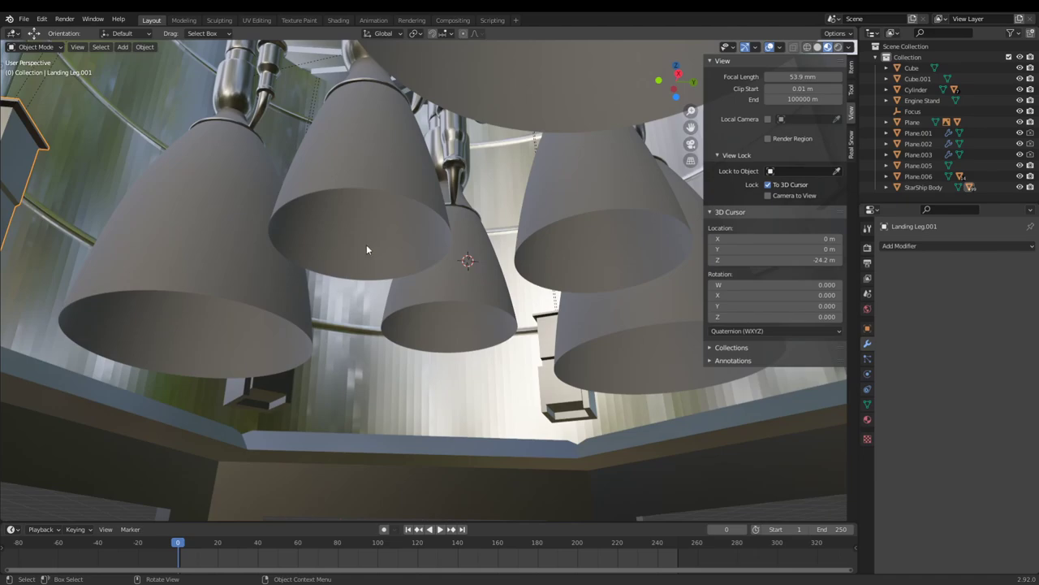
scroll(375, 290, down, 1)
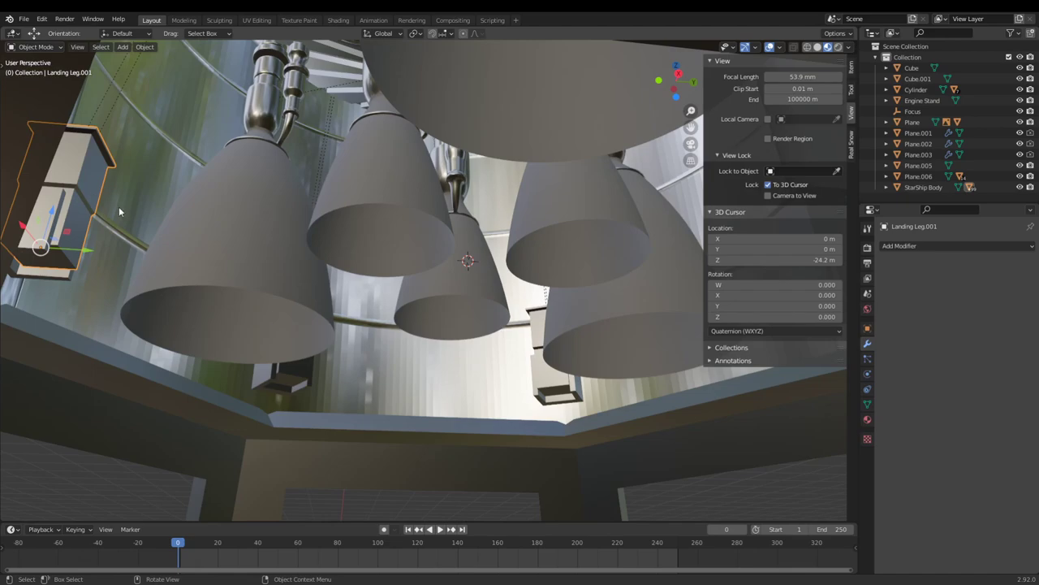
middle_drag(149, 219, 418, 180)
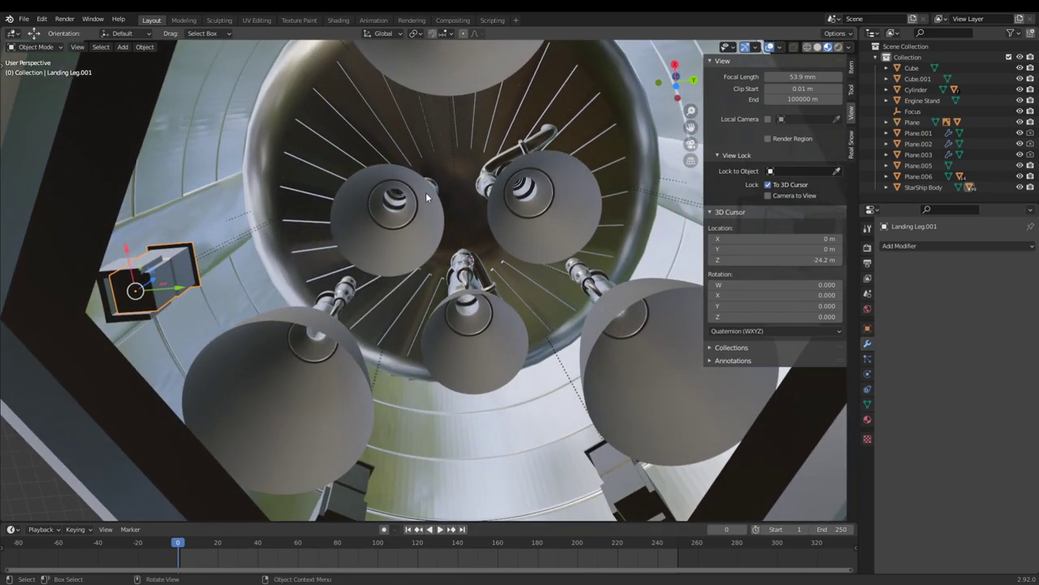
key(shift+a)
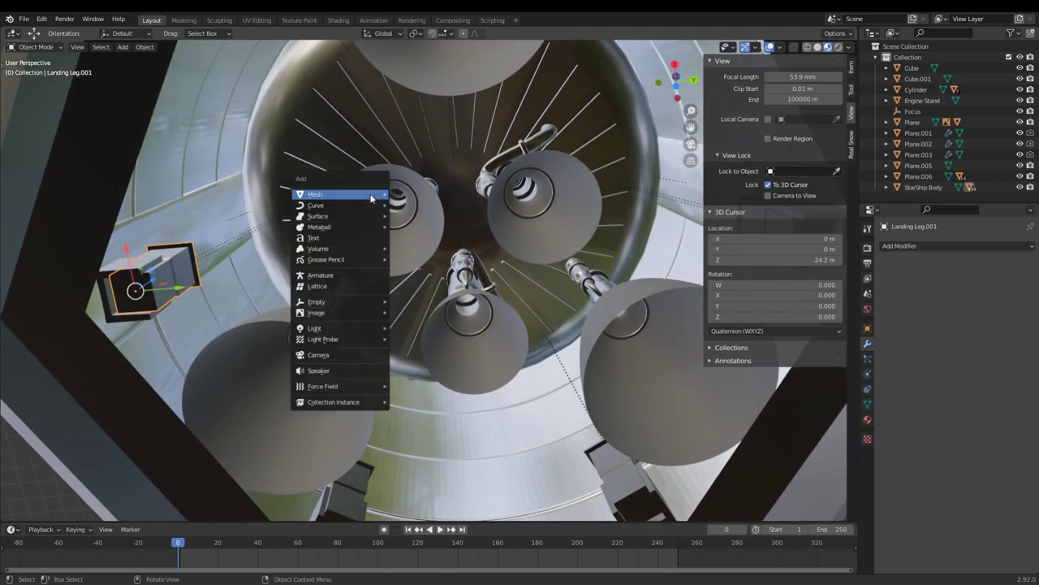
mouse_move(370, 196)
click(411, 195)
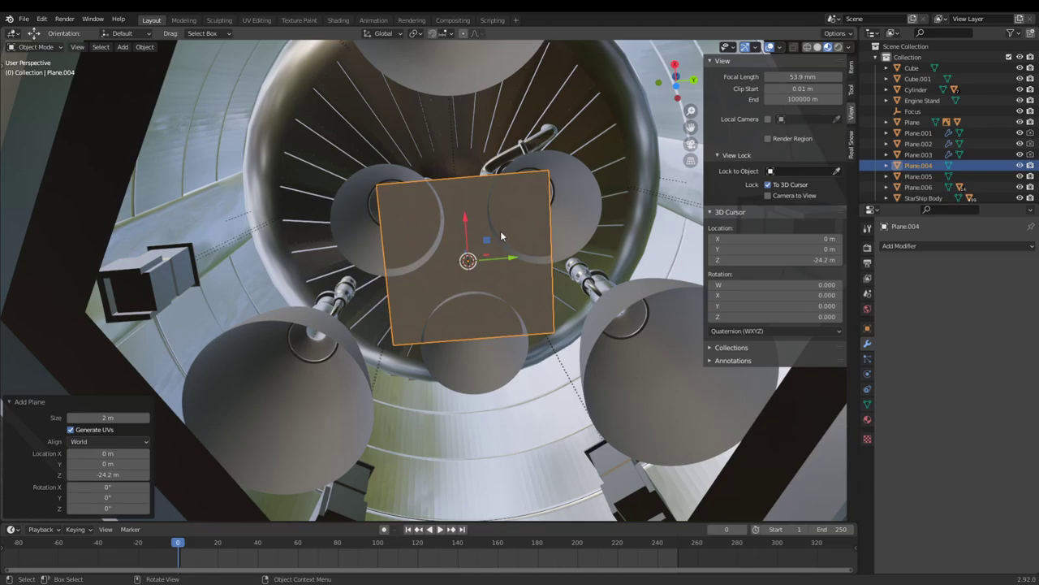
- Move the plane about 1.05 m along negative X onto one inner engine bell and scale it to about 0.363
middle_drag(501, 231, 521, 256)
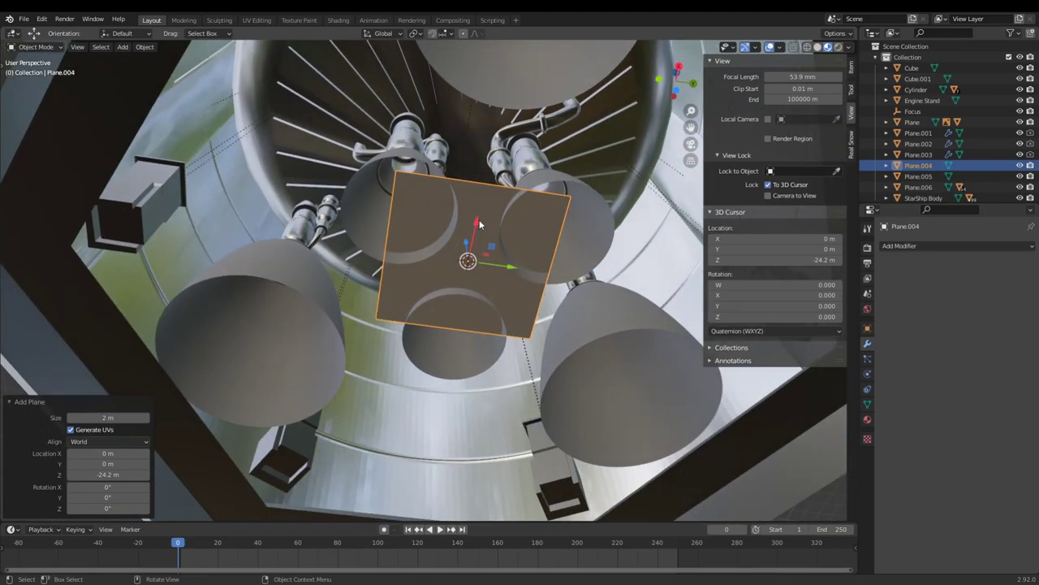
drag(478, 221, 473, 299)
middle_drag(473, 295, 543, 306)
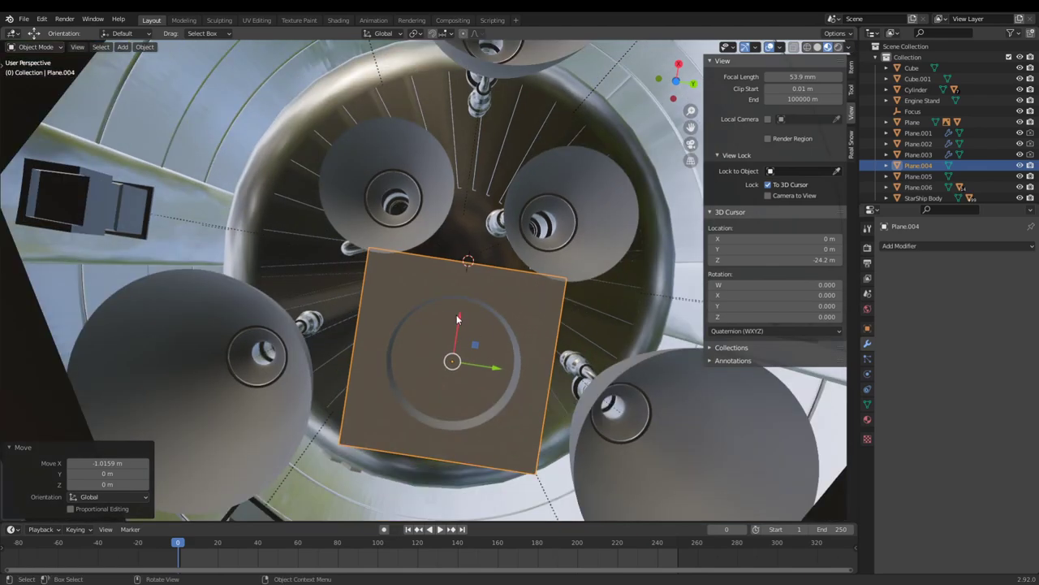
drag(456, 319, 619, 376)
key(s)
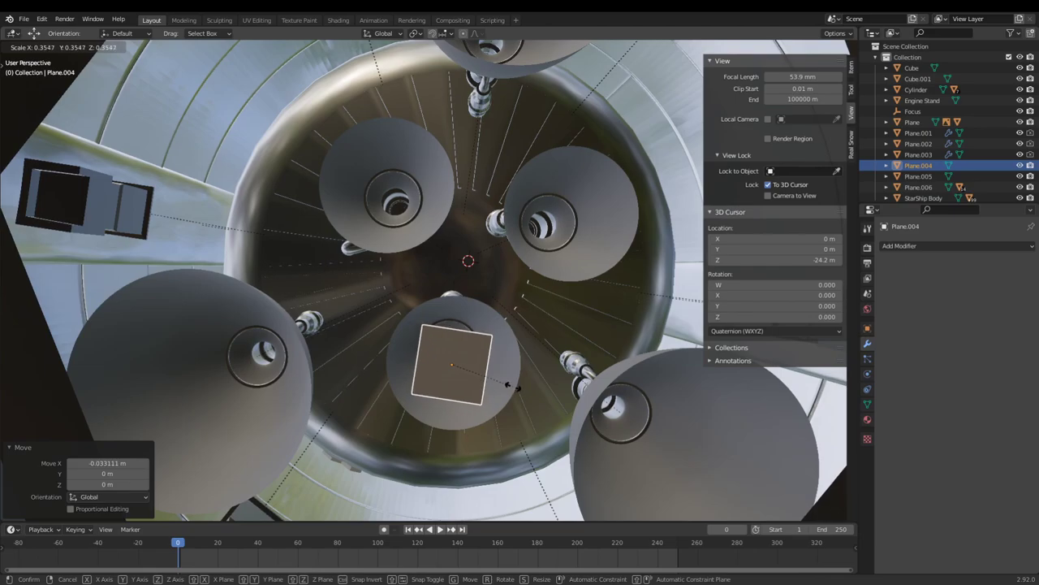
click(512, 386)
key(KP_Divide)
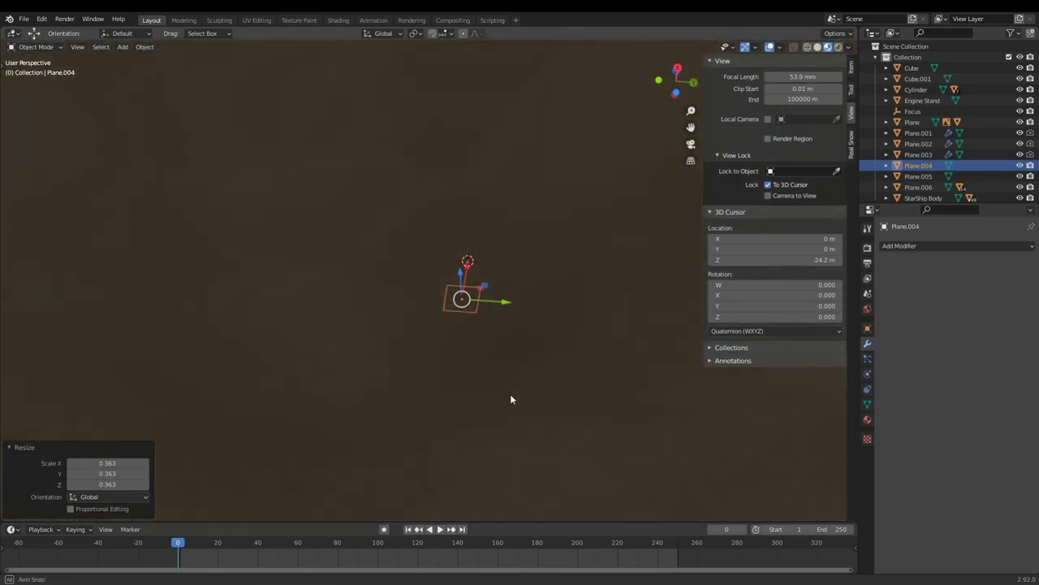
key(KP_Divide)
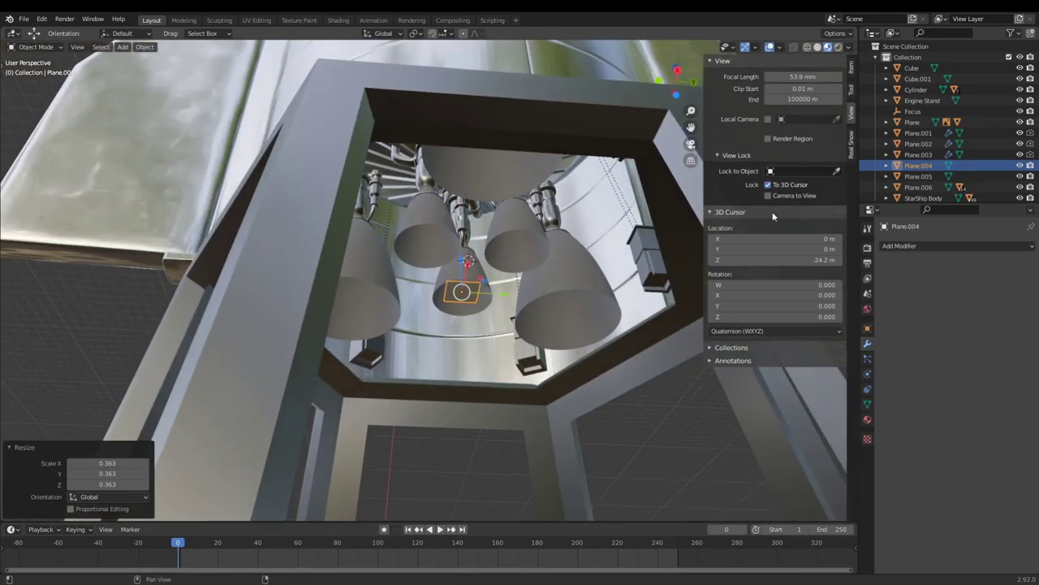
- Check the outliner's restriction toggles and disable the small plane in renders
click(1012, 36)
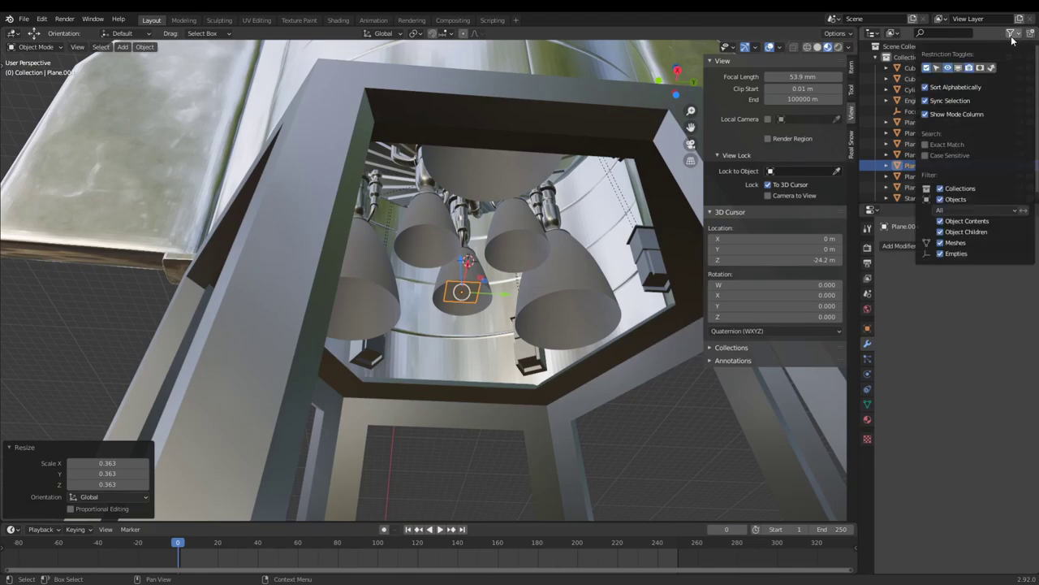
click(959, 69)
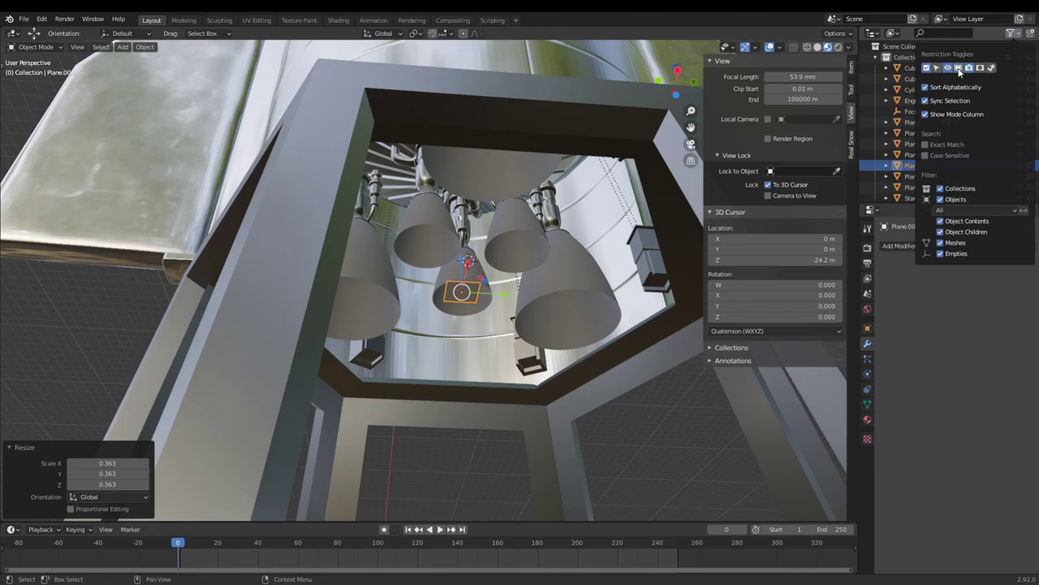
click(1012, 35)
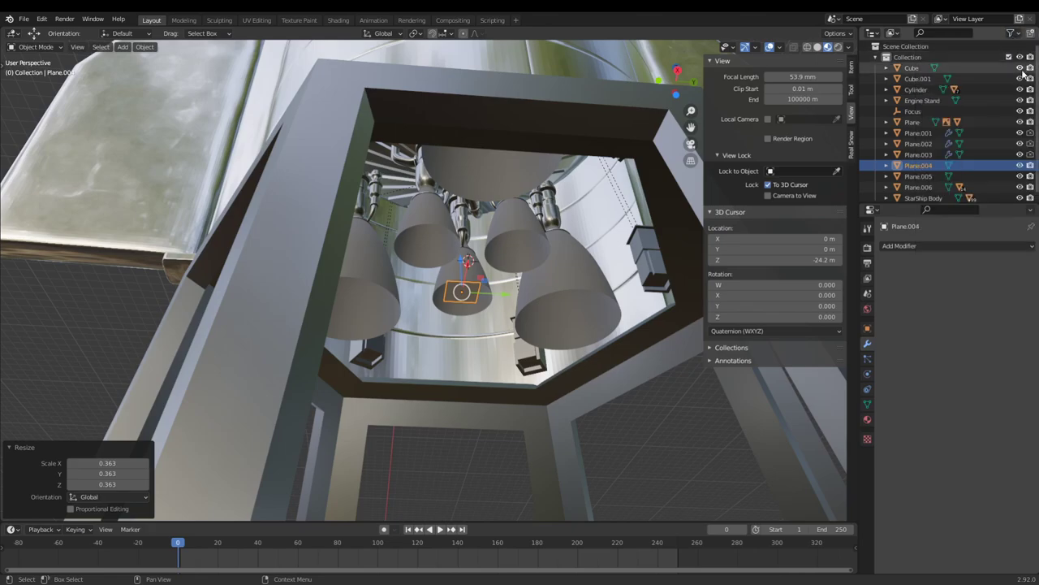
click(1020, 166)
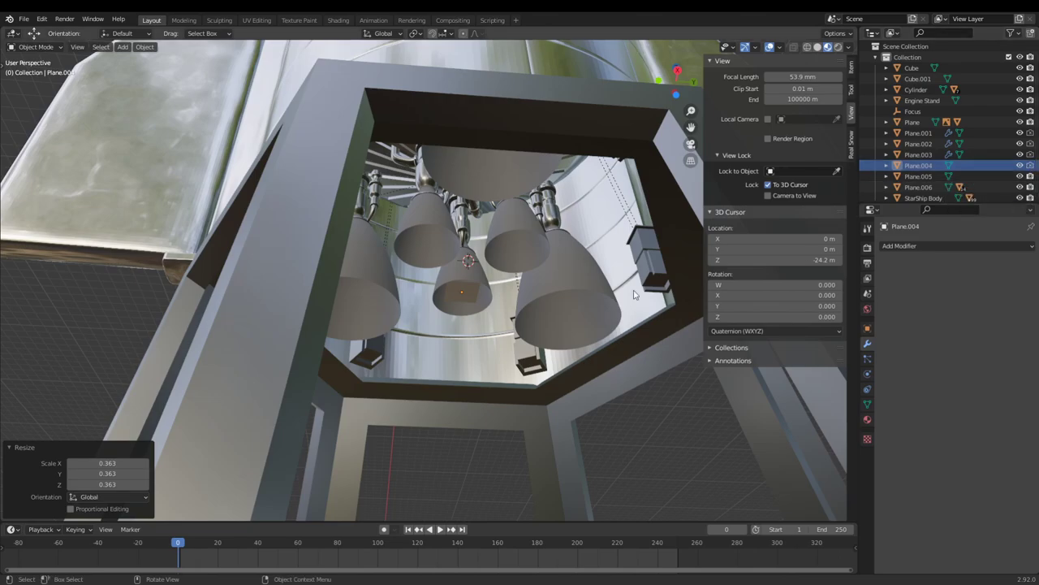
- Examine how the small plane sits in the engine bell, from inside the engine bay and from outside the engine stand
scroll(507, 356, up, 4)
scroll(595, 339, down, 6)
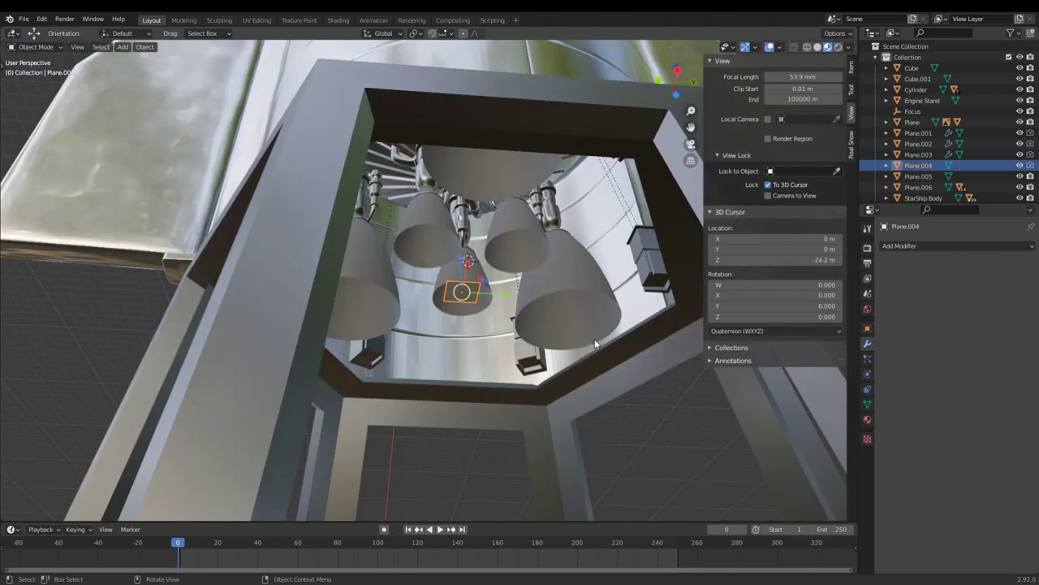
middle_drag(595, 339, 575, 318)
scroll(575, 367, up, 5)
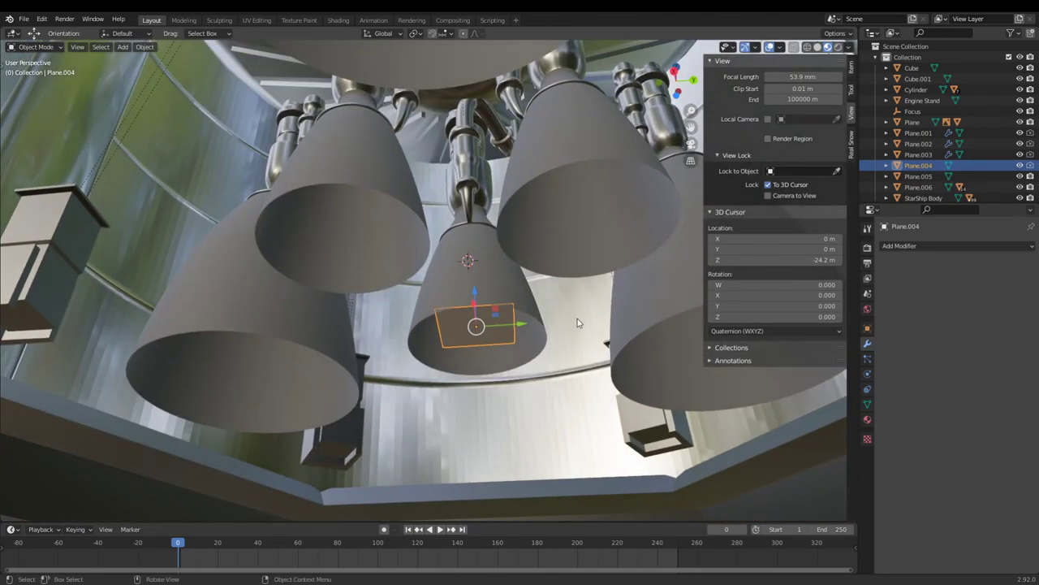
scroll(577, 318, down, 6)
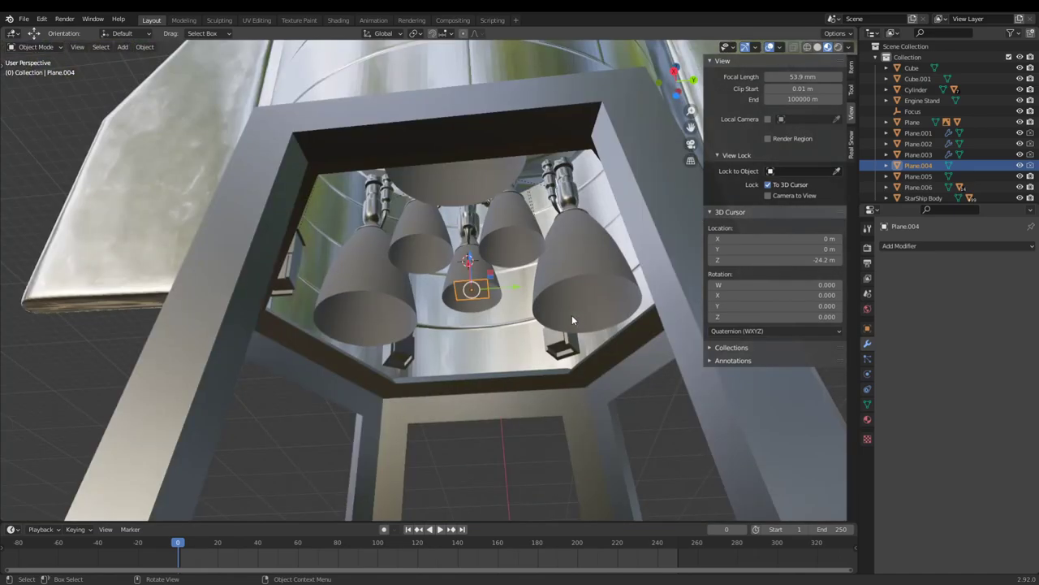
middle_drag(572, 315, 568, 342)
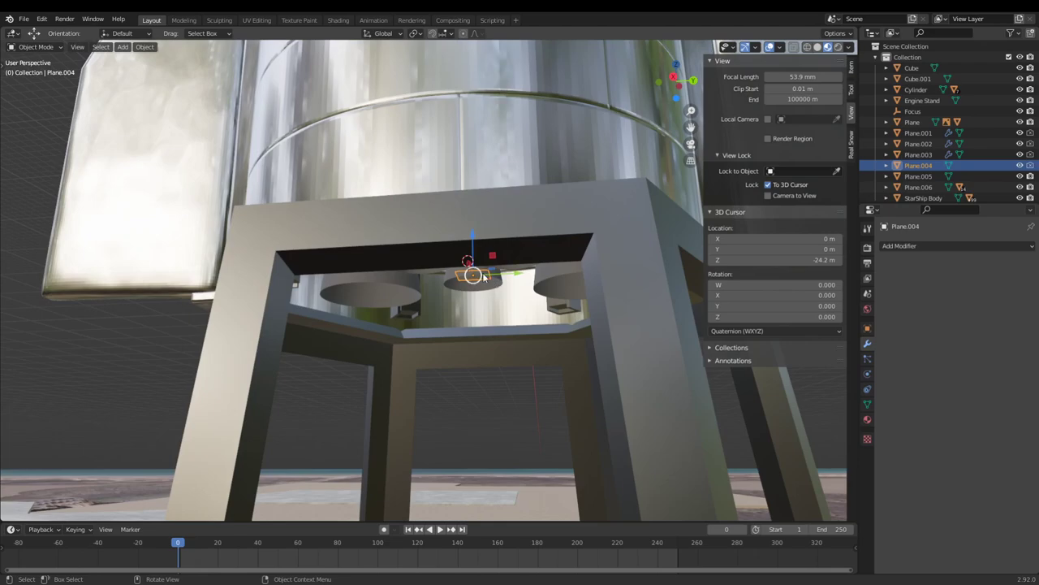
middle_drag(500, 290, 490, 285)
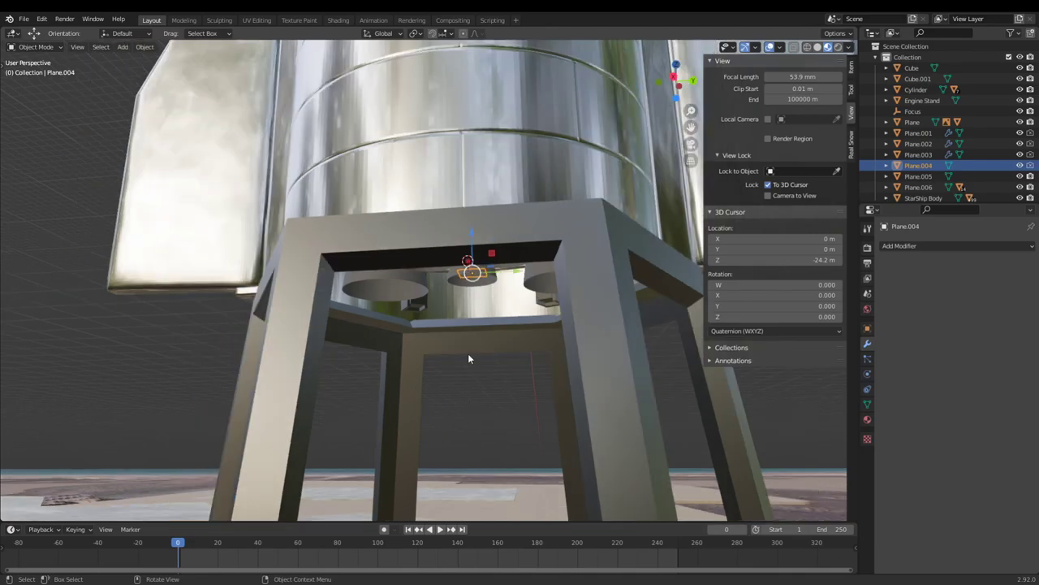
scroll(471, 312, down, 6)
middle_drag(470, 353, 473, 323)
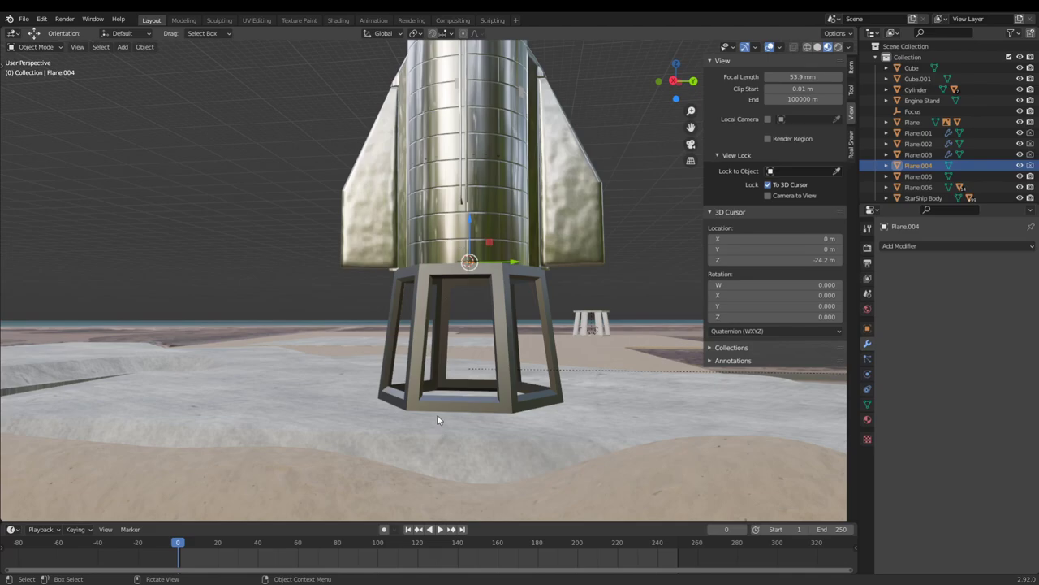
scroll(438, 416, down, 3)
middle_drag(438, 416, 406, 381)
scroll(326, 442, up, 6)
scroll(438, 395, up, 5)
middle_drag(469, 410, 552, 371)
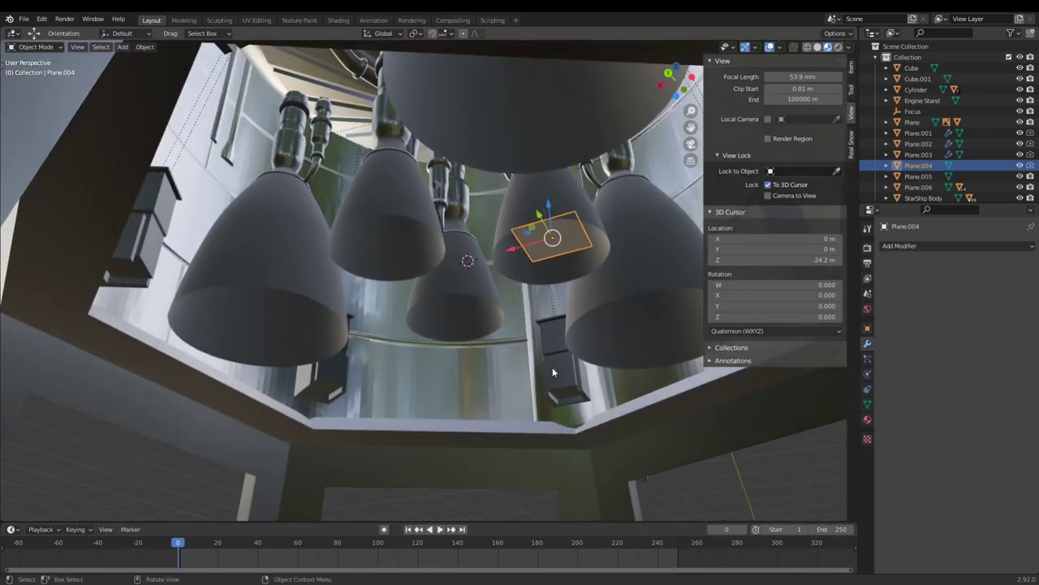
- Enable Fluid physics on the small plane in the engine bell as a Flow object with the Smoke flow type
click(867, 358)
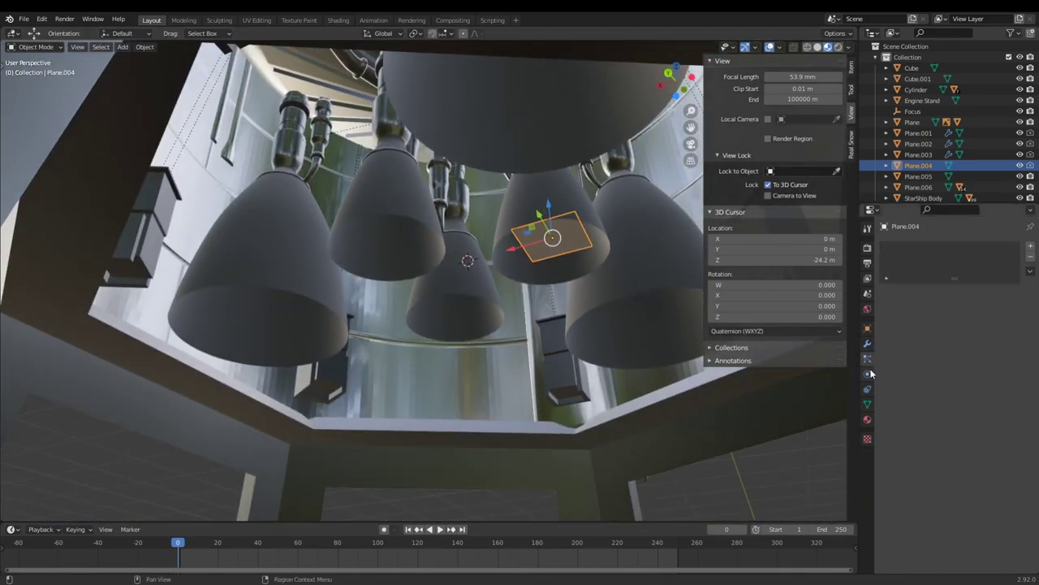
click(868, 374)
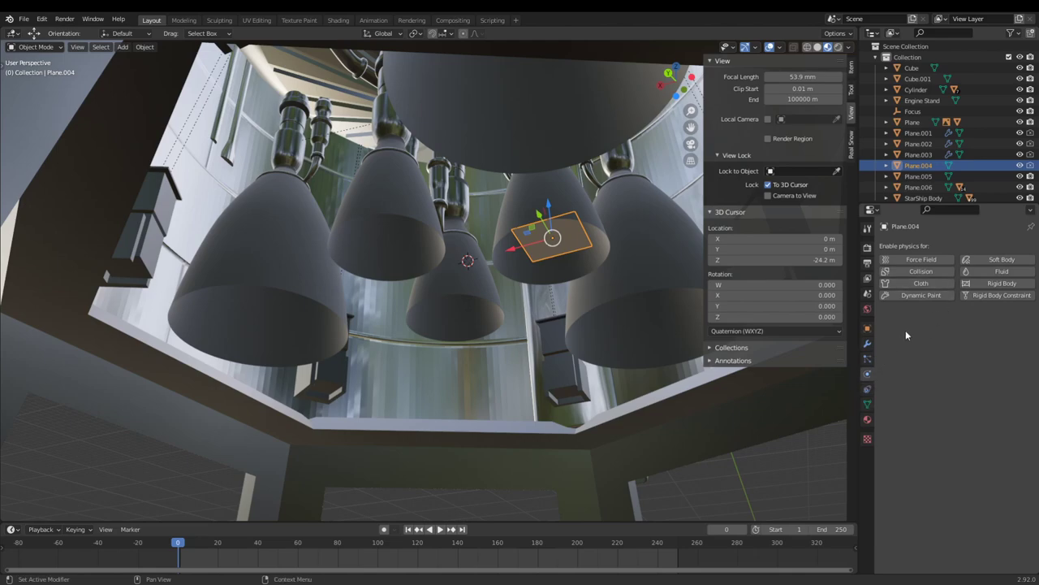
click(991, 272)
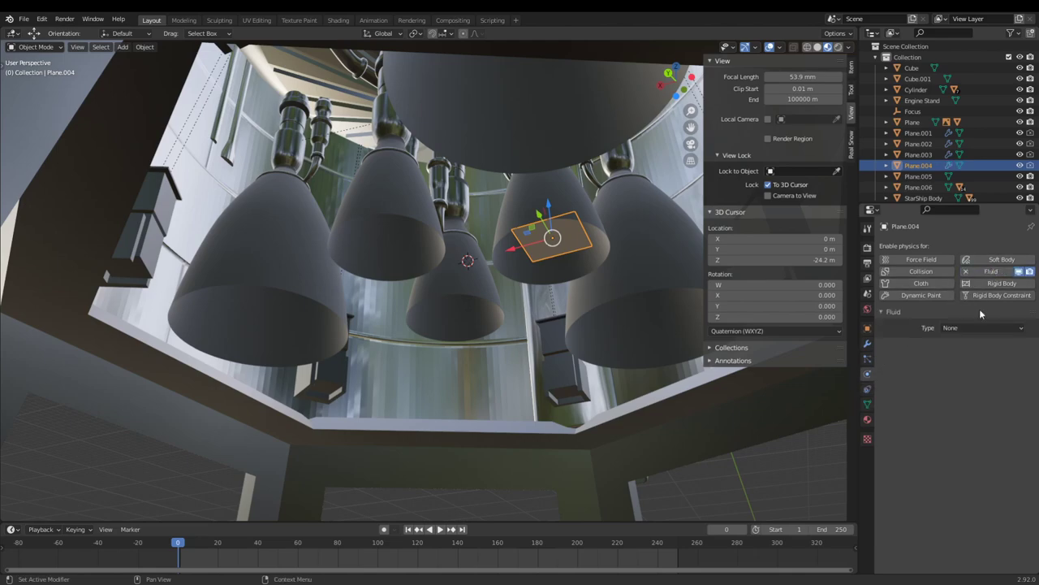
click(977, 328)
click(961, 364)
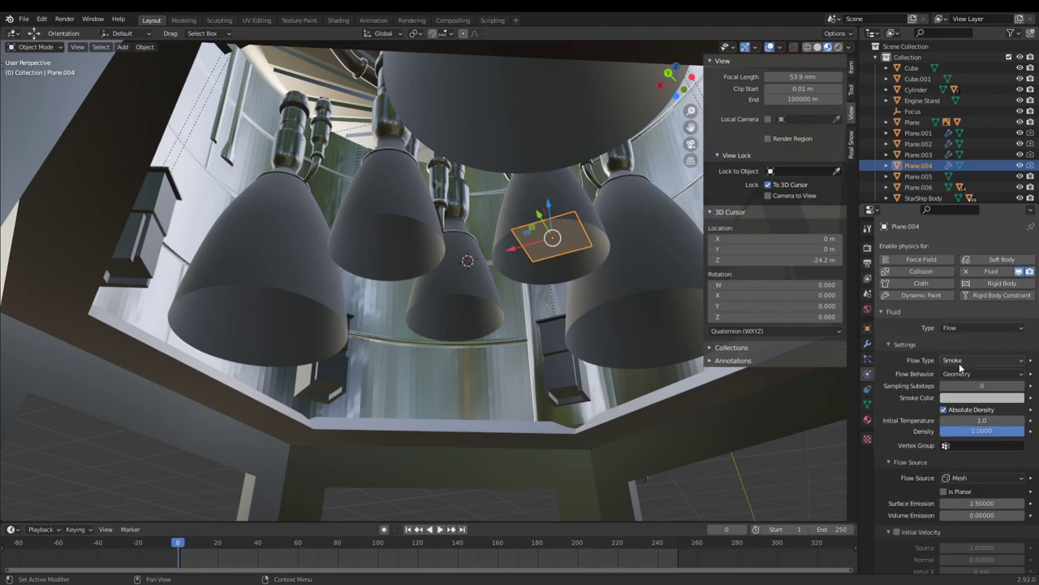
click(965, 361)
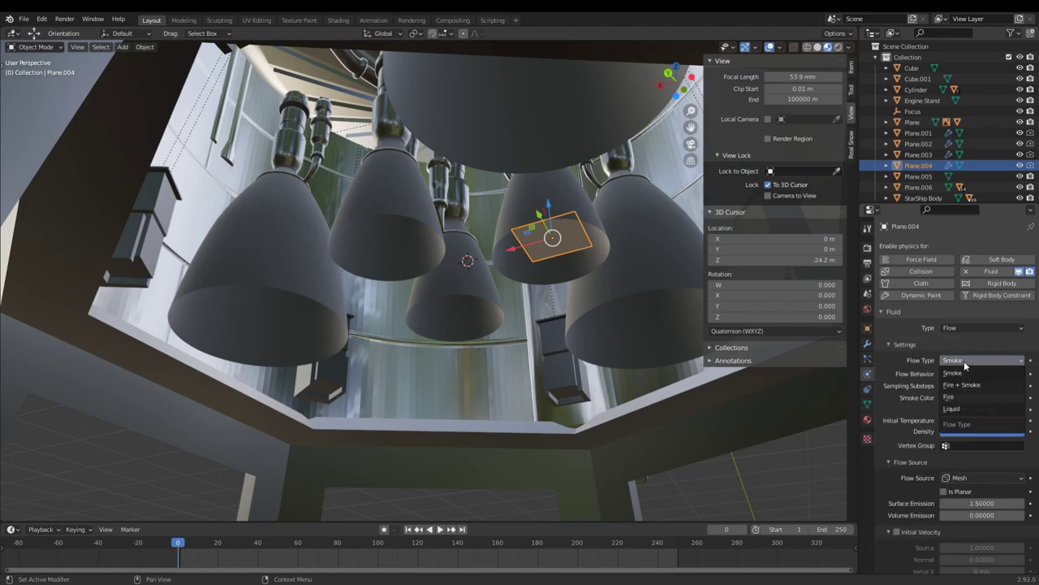
click(964, 372)
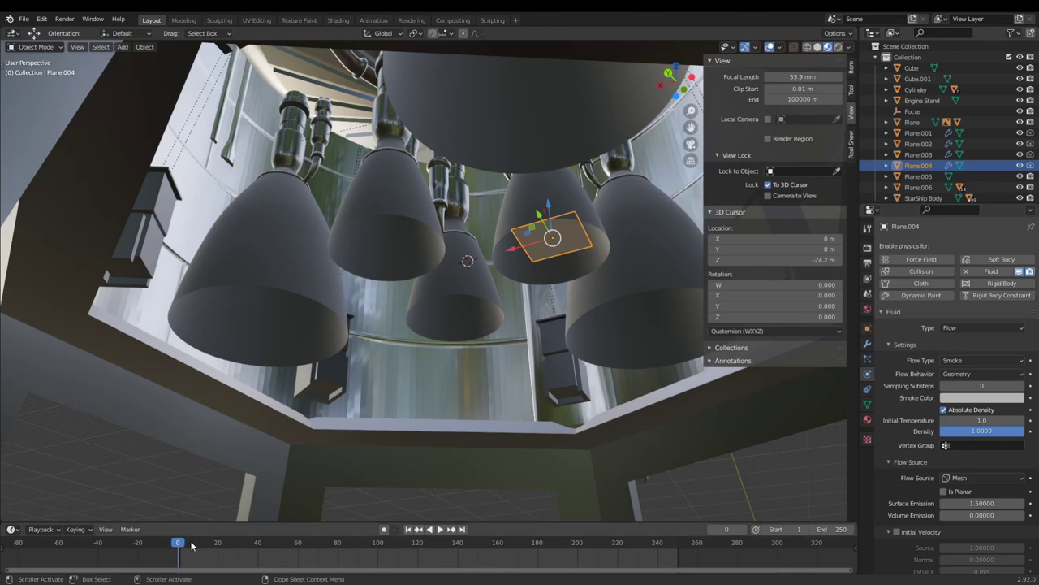
- Go to frame 25 and enable the smoke flow's initial velocity with a Normal value of -60
drag(180, 544, 228, 549)
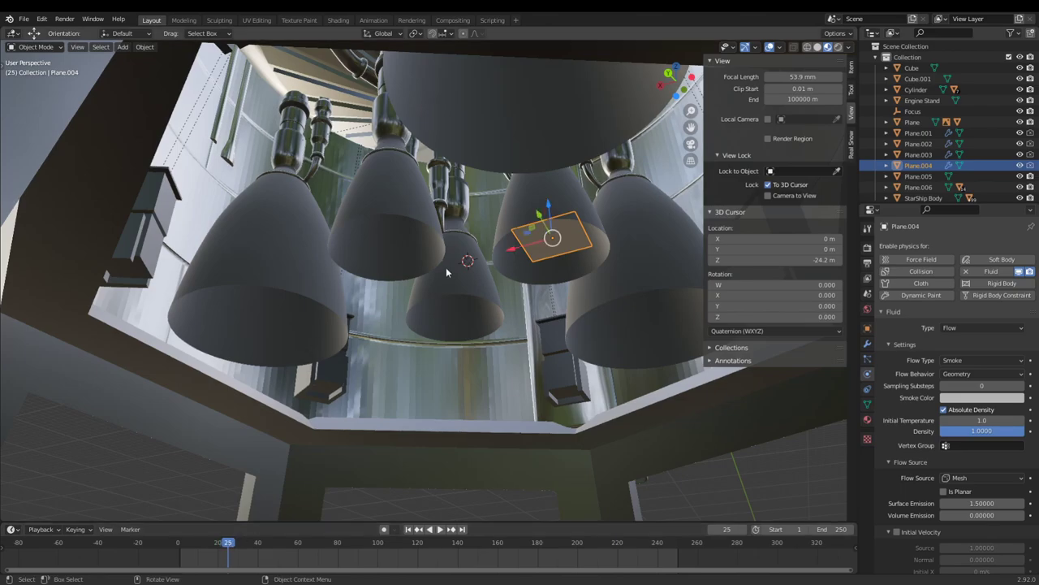
scroll(445, 285, down, 3)
middle_drag(446, 313, 443, 359)
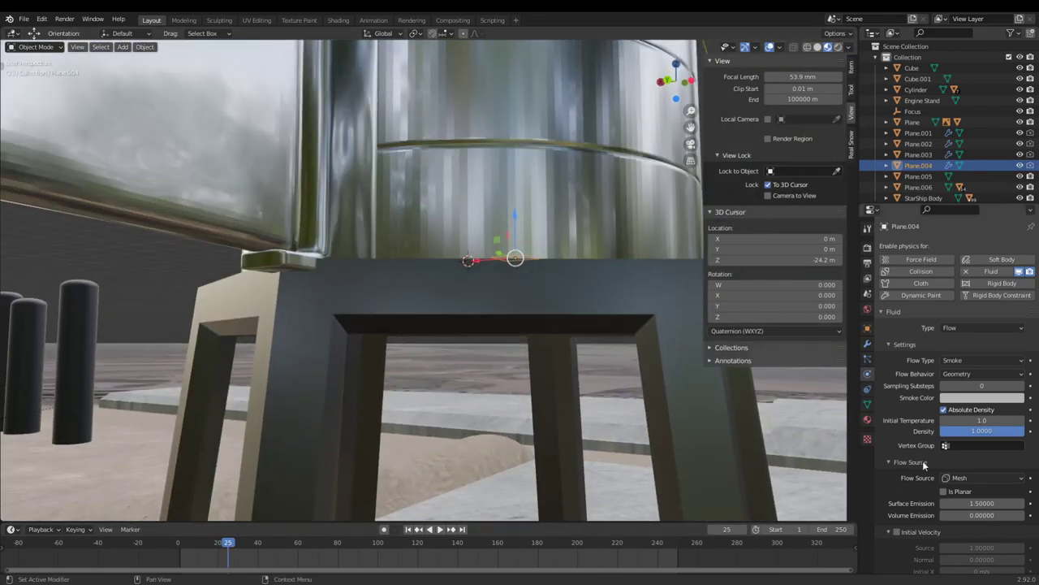
scroll(924, 466, down, 2)
click(897, 489)
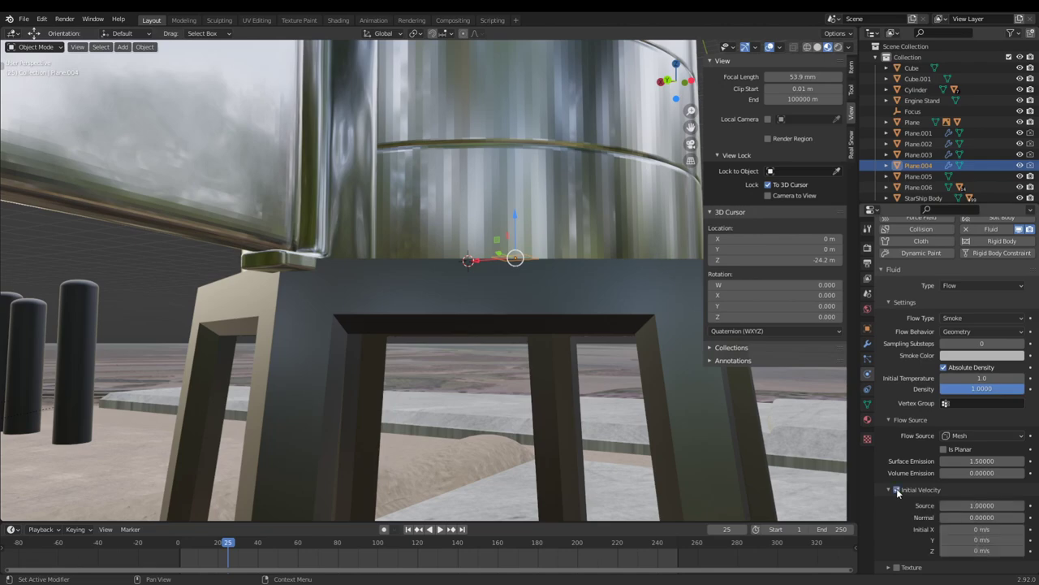
click(982, 517)
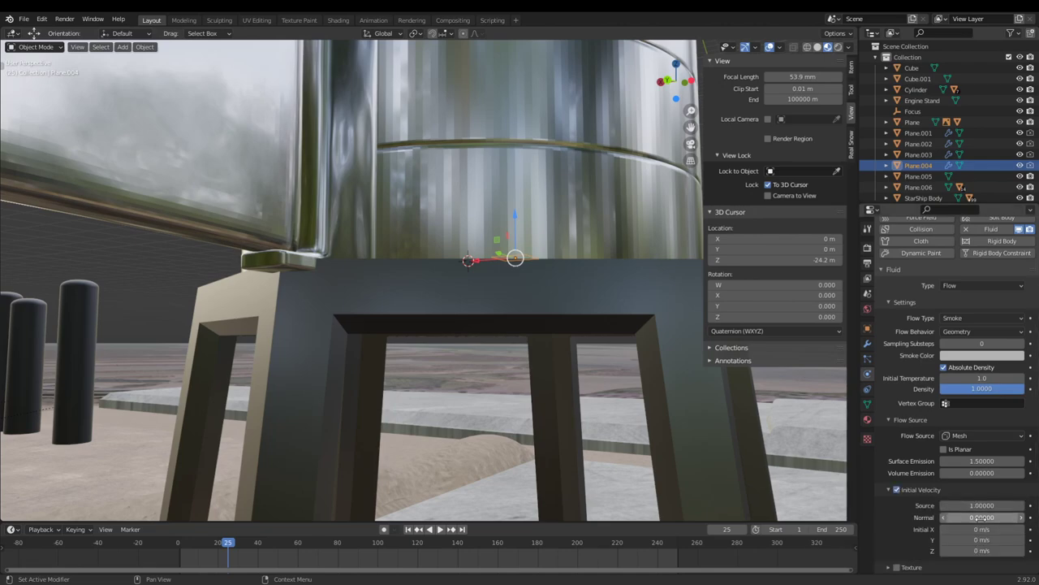
text(0.0)
key(BackSpace)
key(BackSpace)
key(BackSpace)
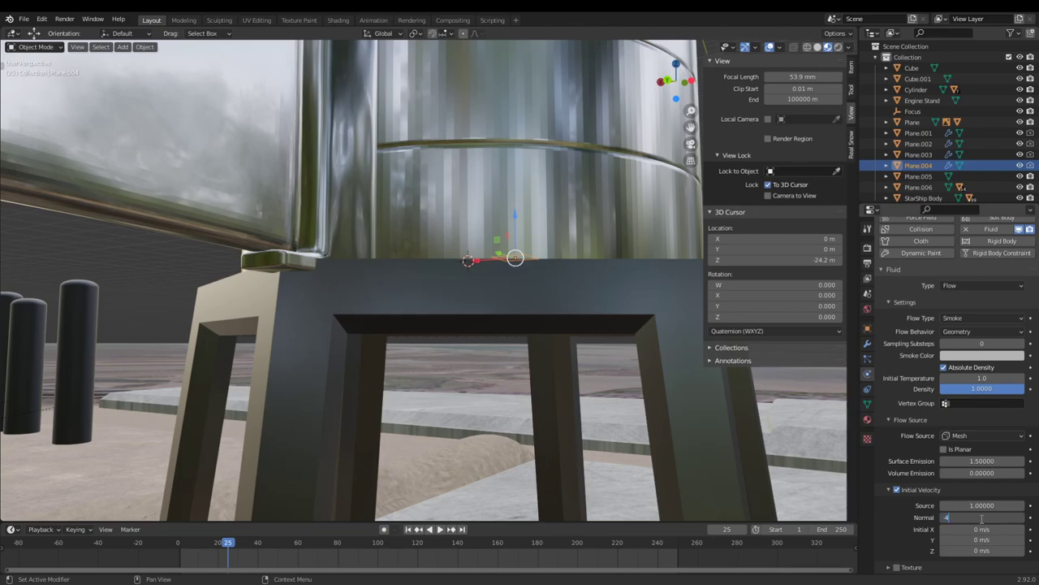
text(-60)
key(Return)
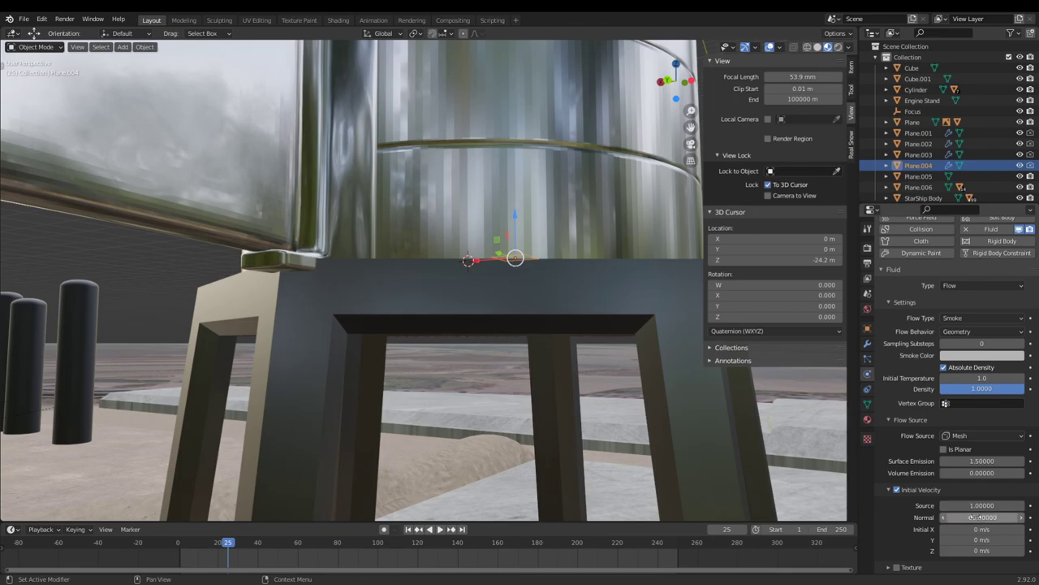
middle_drag(650, 479, 637, 403)
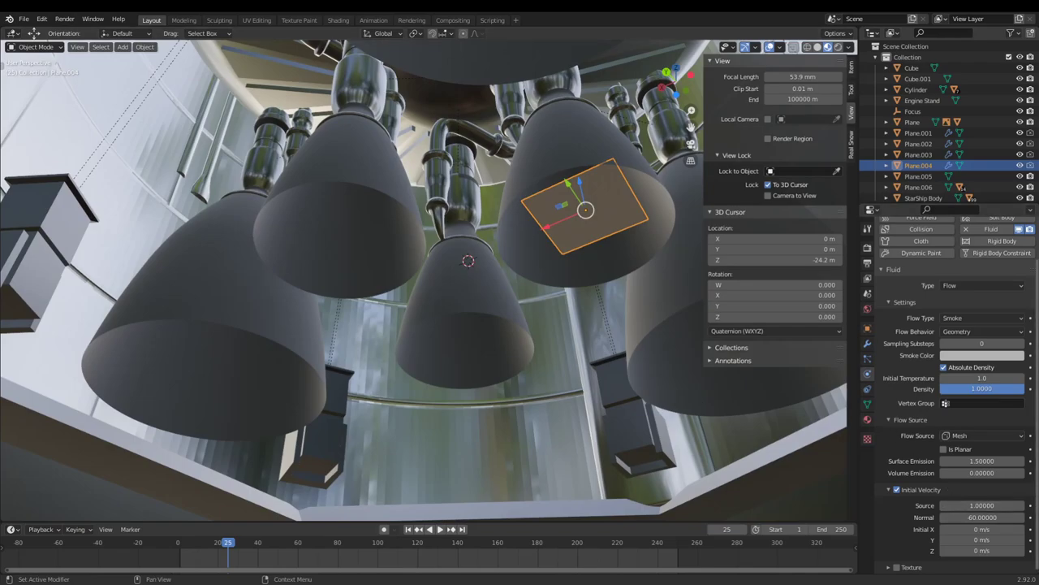
click(989, 505)
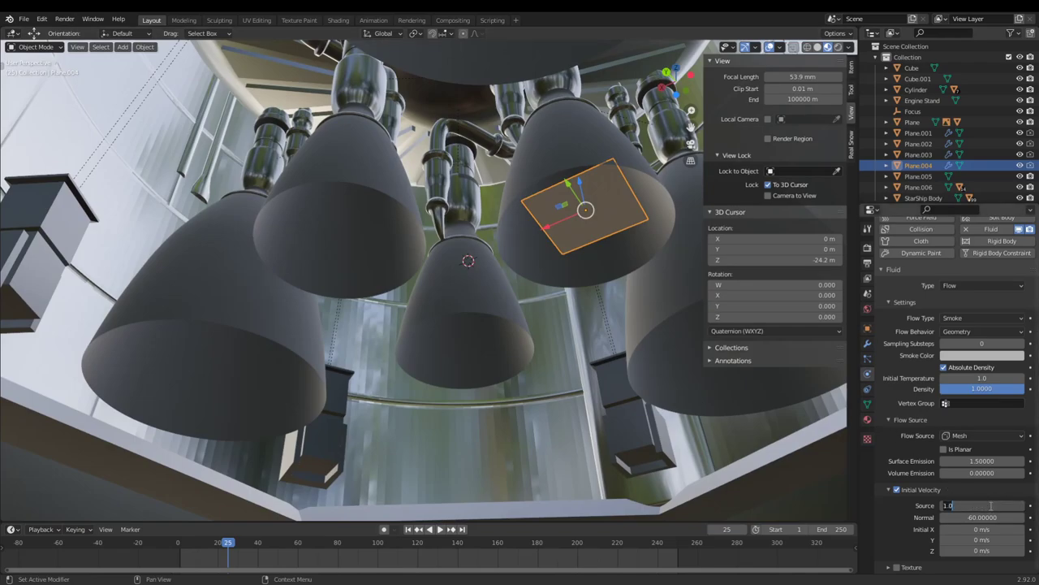
key(Return)
- Keyframe the Smoke flow type at frame 25 and set the flow behavior to Inflow
click(1030, 317)
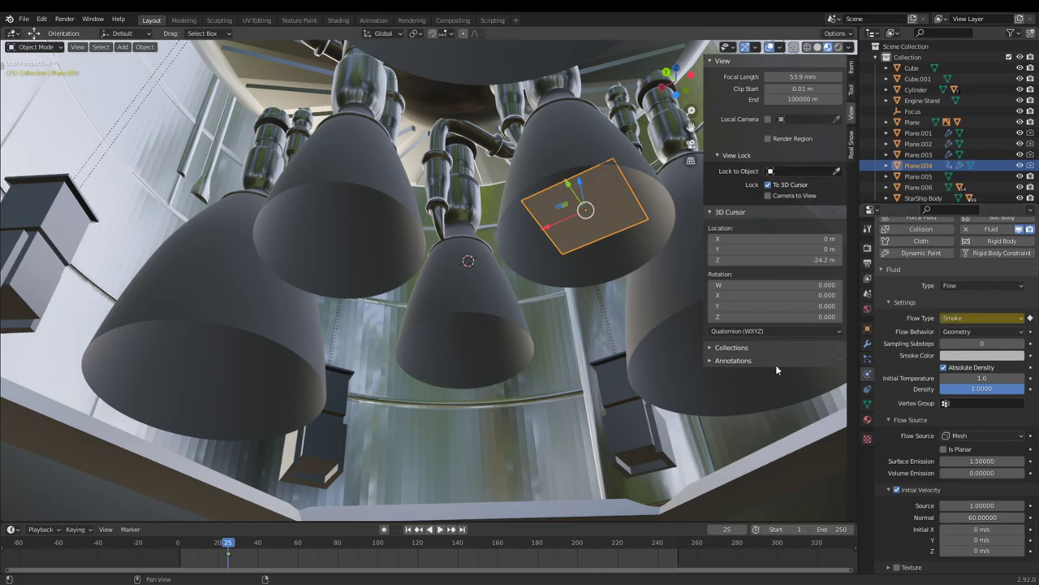
click(978, 331)
click(964, 345)
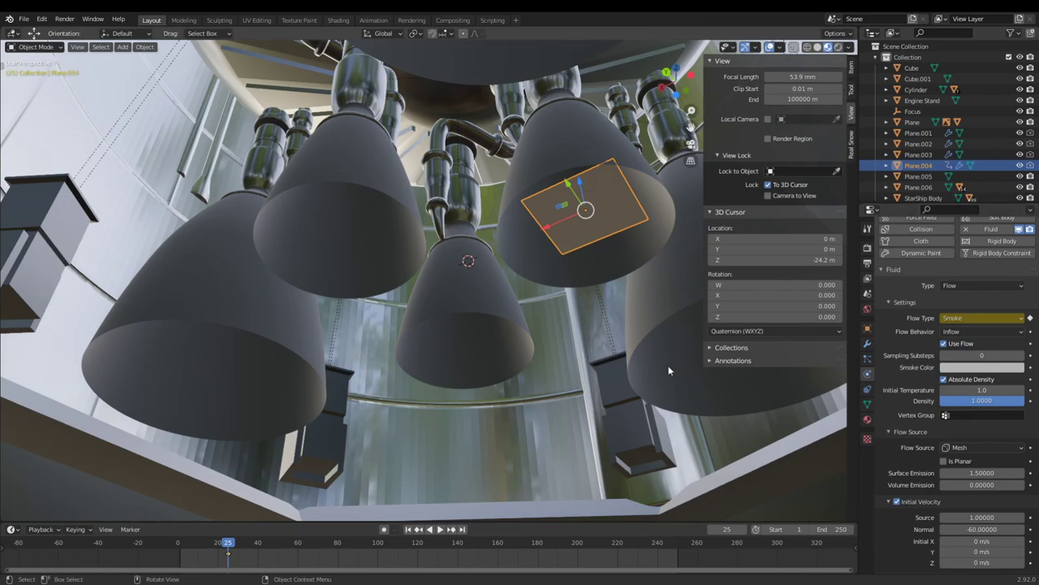
- Change the flow type to Fire + Smoke at frame 26 and keyframe it
key(Right)
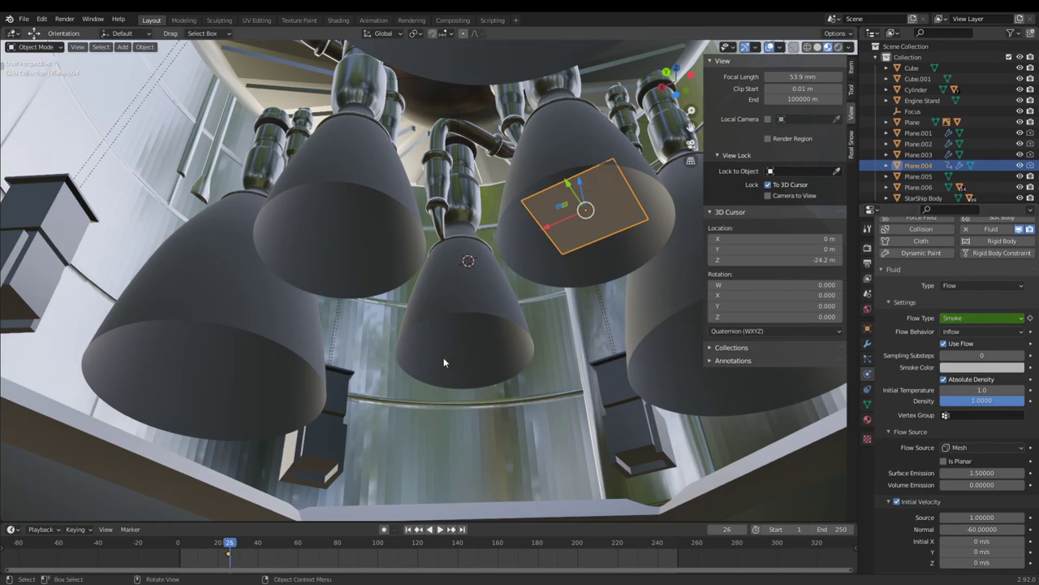
click(959, 319)
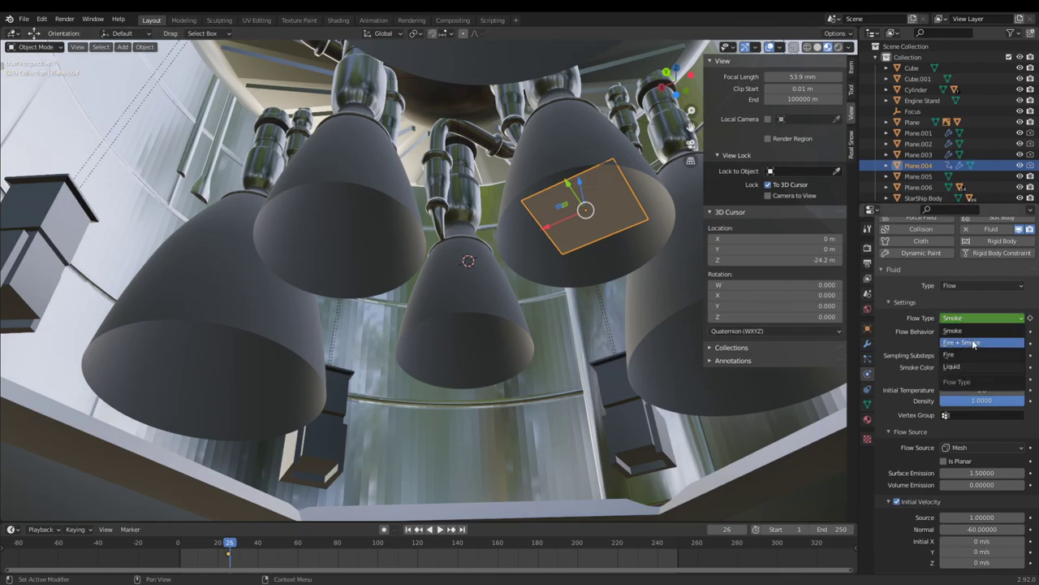
click(962, 342)
click(1030, 317)
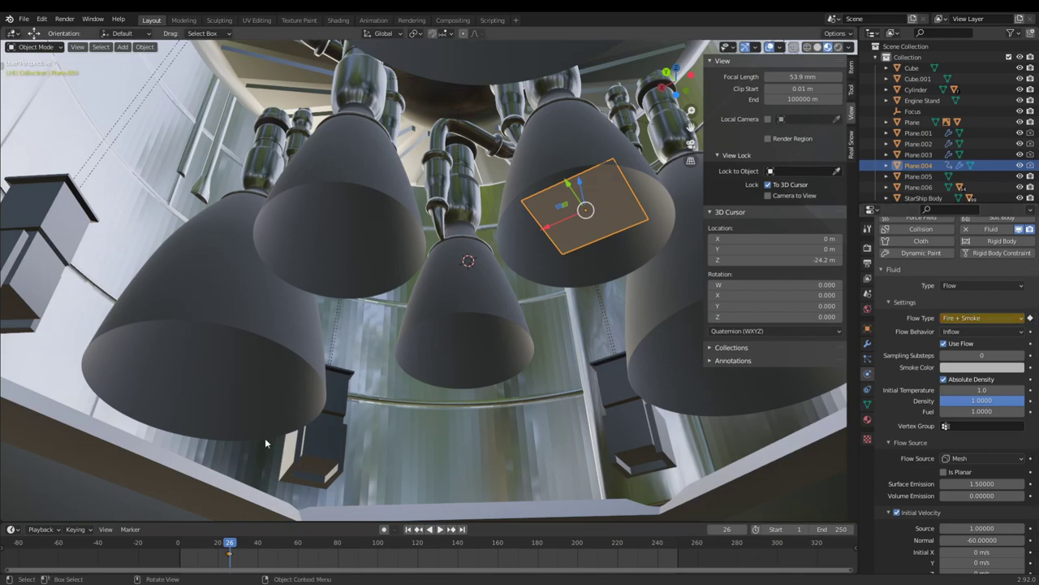
- Advance to frame 40 and insert another keyframe holding the Fire + Smoke flow type
scroll(438, 389, down, 2)
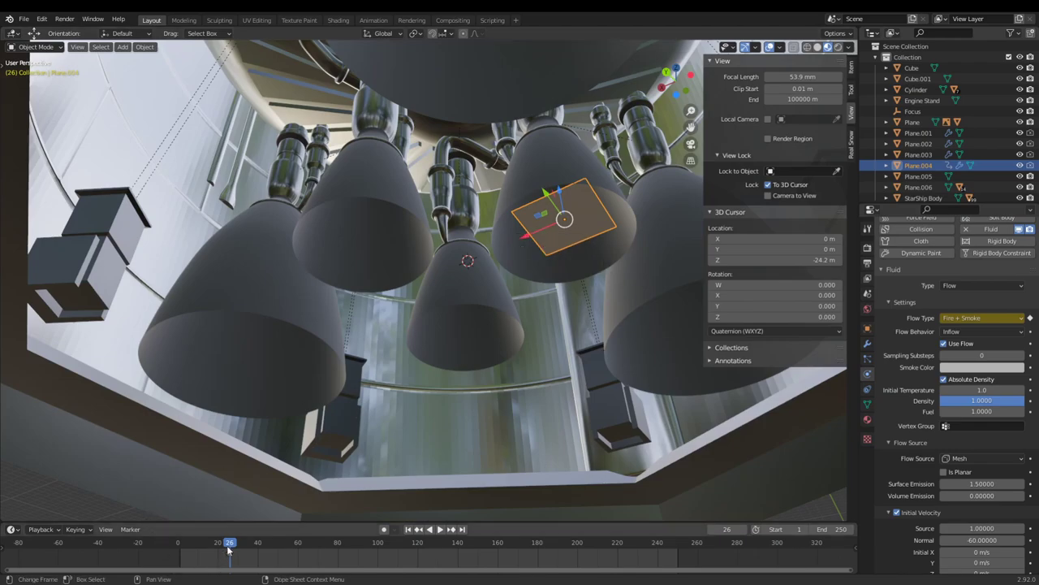
drag(230, 546, 240, 547)
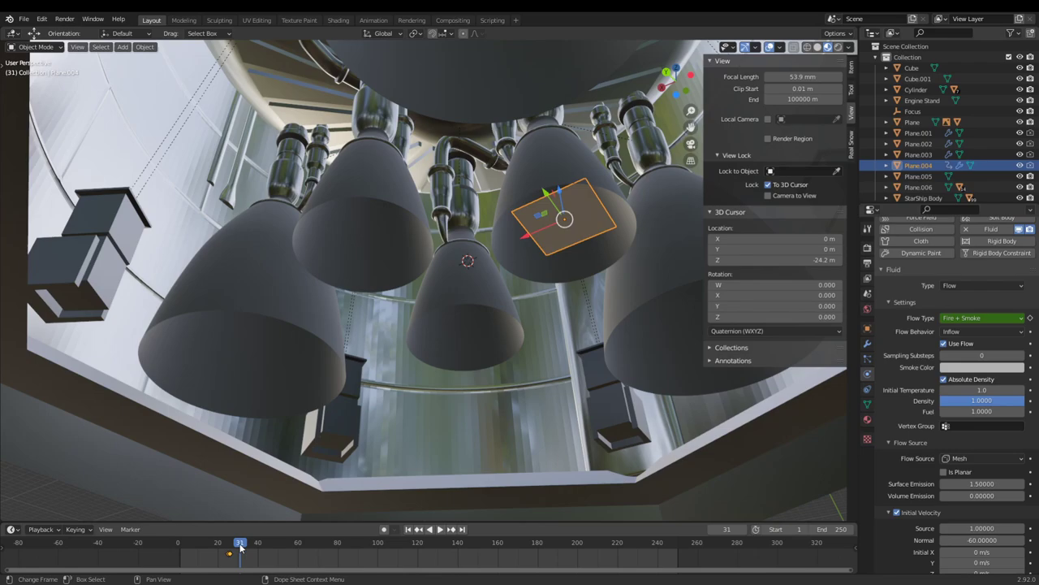
drag(241, 548, 260, 555)
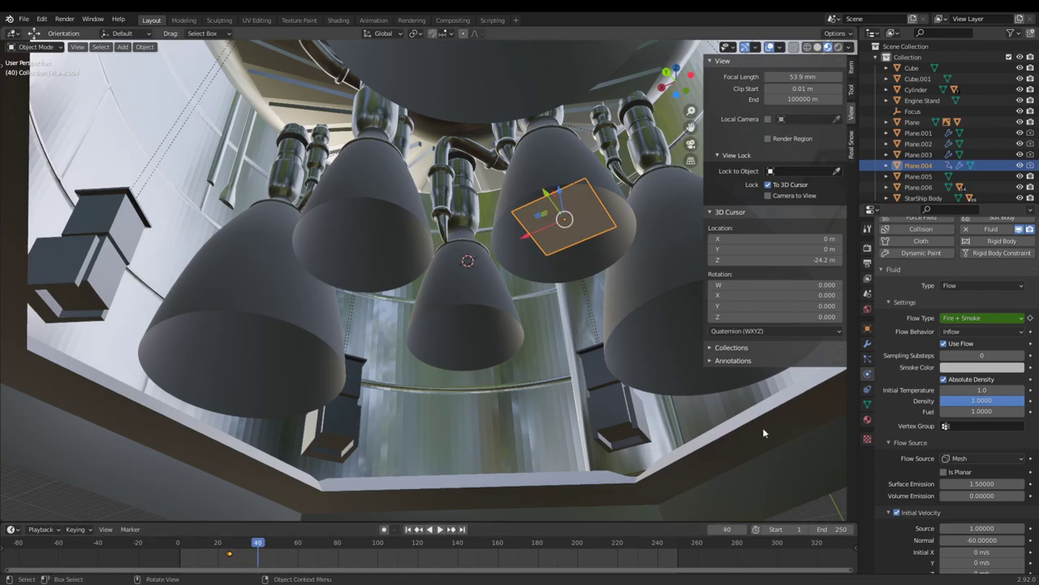
click(1031, 318)
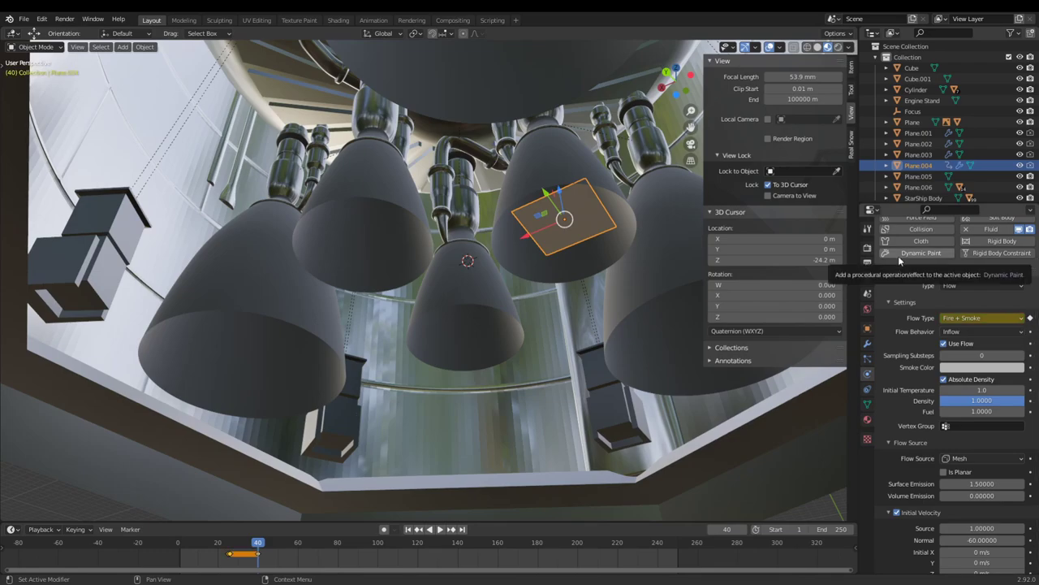
- Switch the flow type to Fire at frame 41 and keyframe it
key(Right)
click(968, 318)
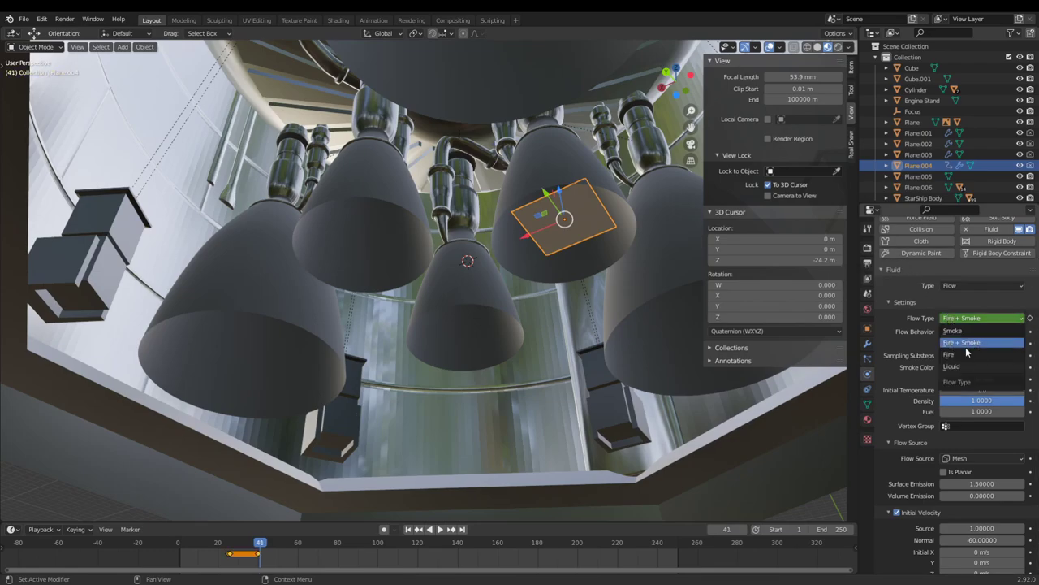
click(966, 354)
click(1031, 328)
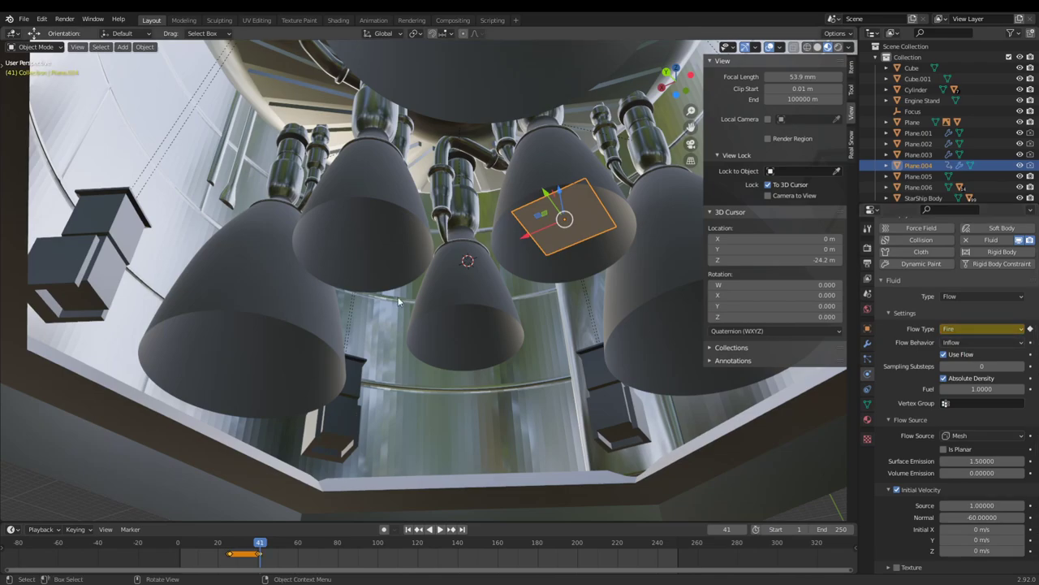
- Add a particle system to the small plane, emitting from frame 41 to frame 120
middle_drag(398, 302, 518, 298)
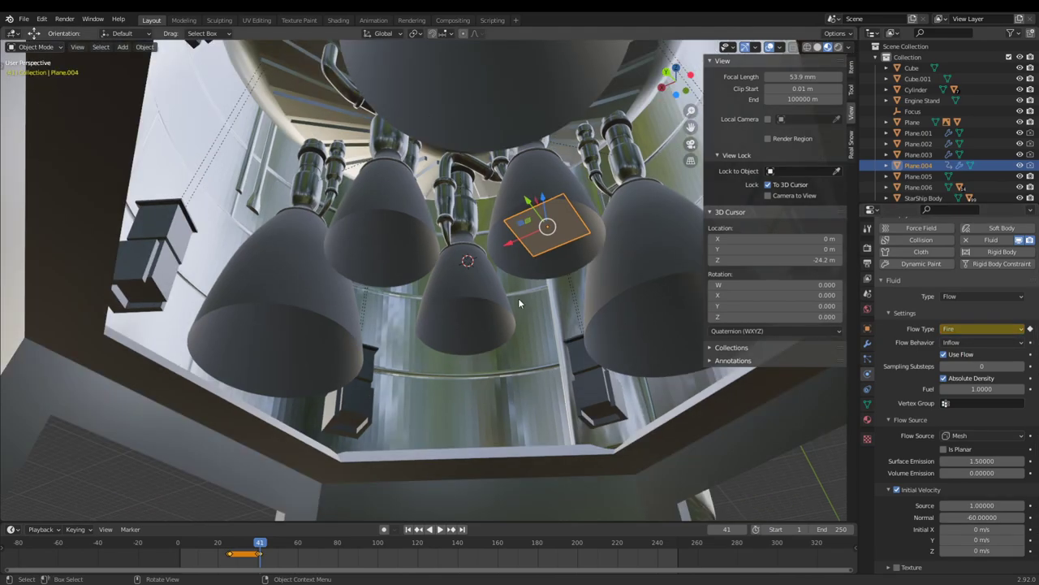
click(868, 361)
click(1031, 246)
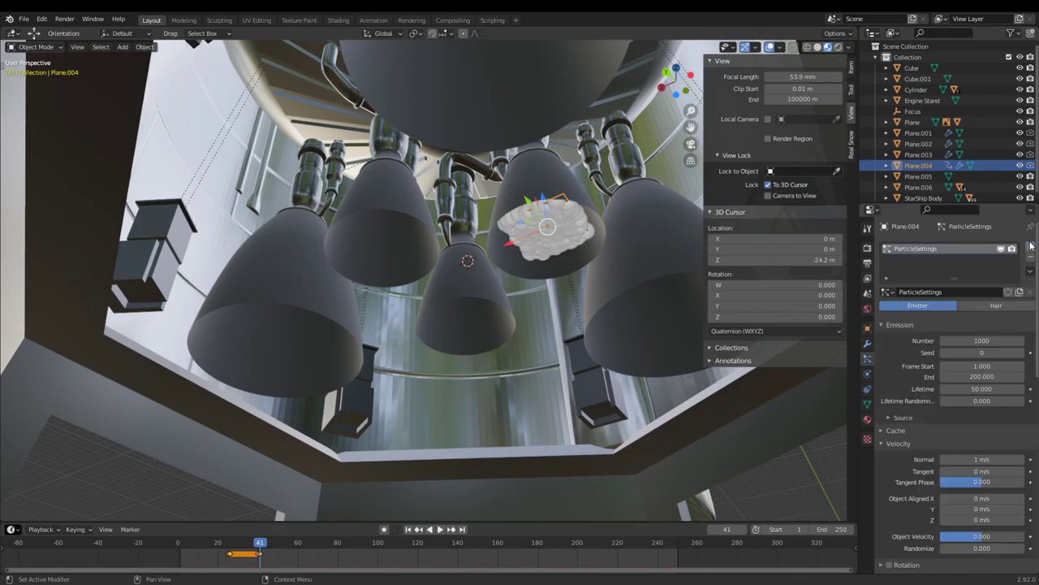
click(963, 365)
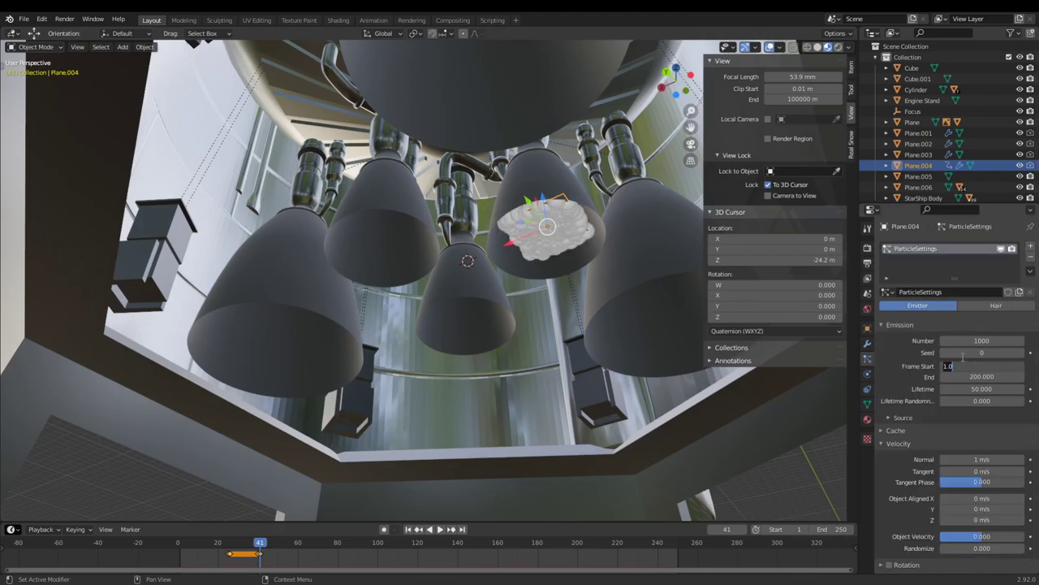
text(41)
key(Return)
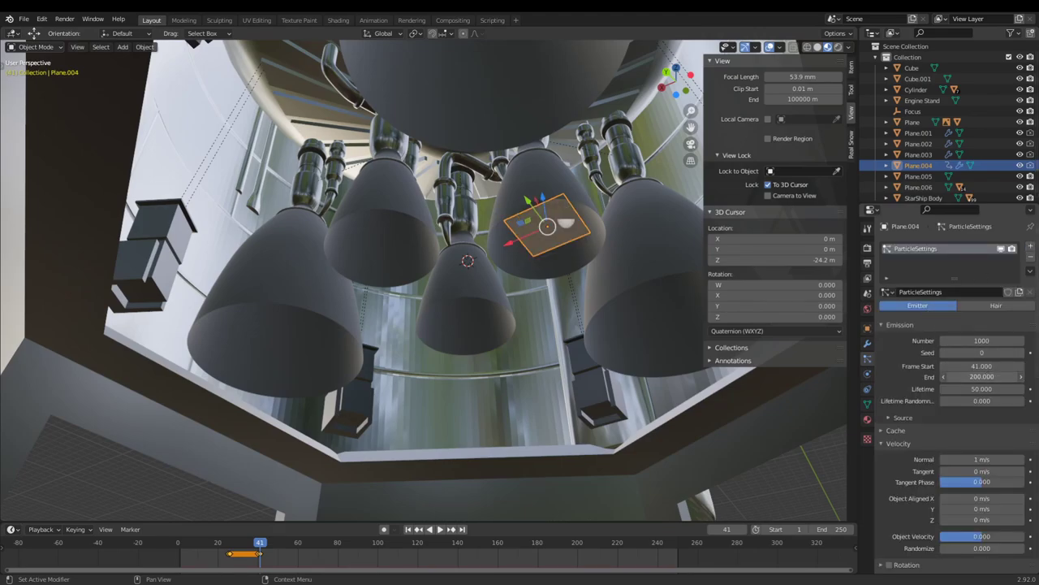
click(992, 375)
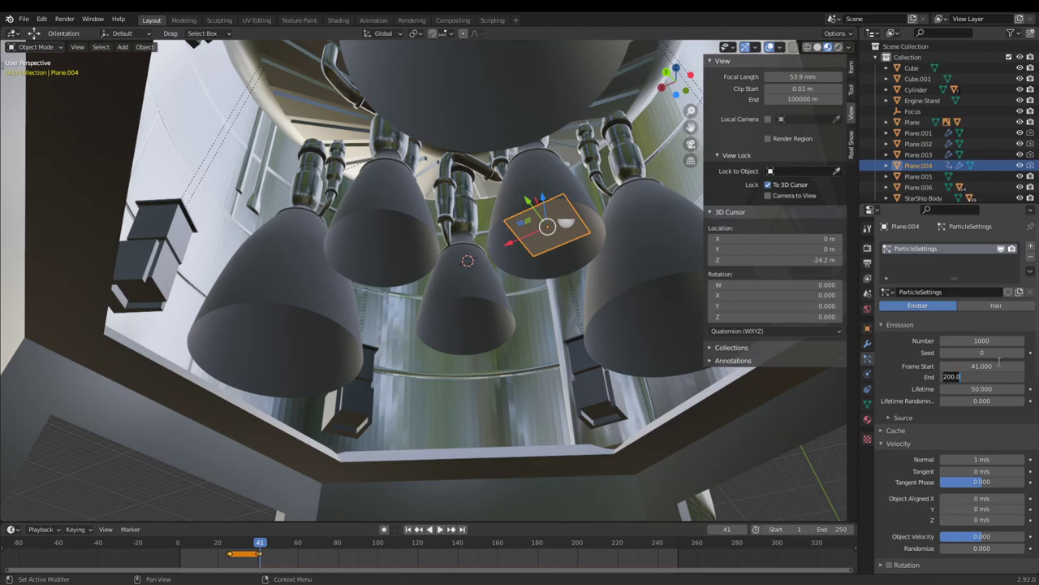
text(120)
key(Return)
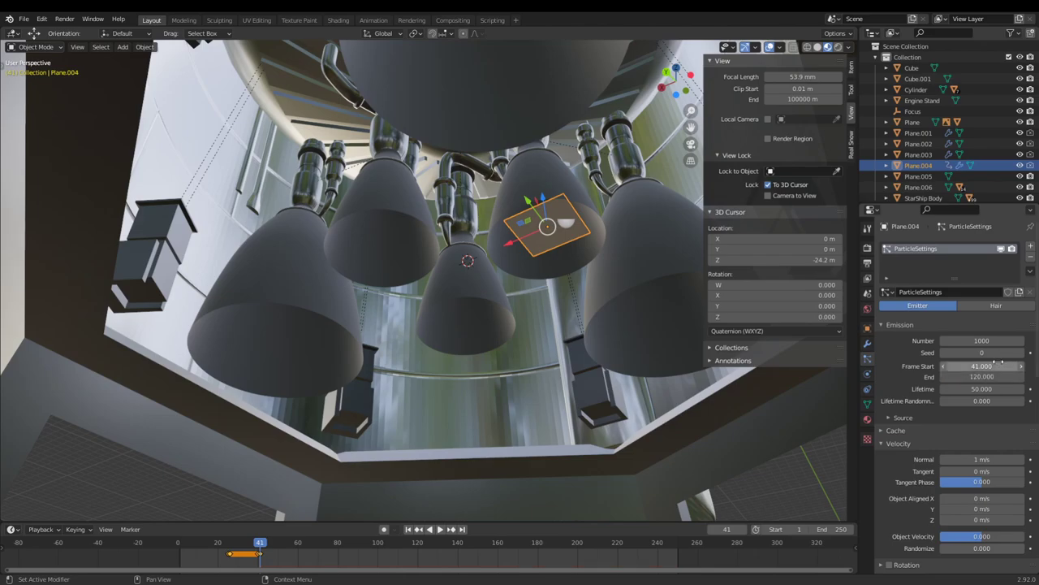
- Set the particle system's number to 16000 and start playing the animation
click(962, 341)
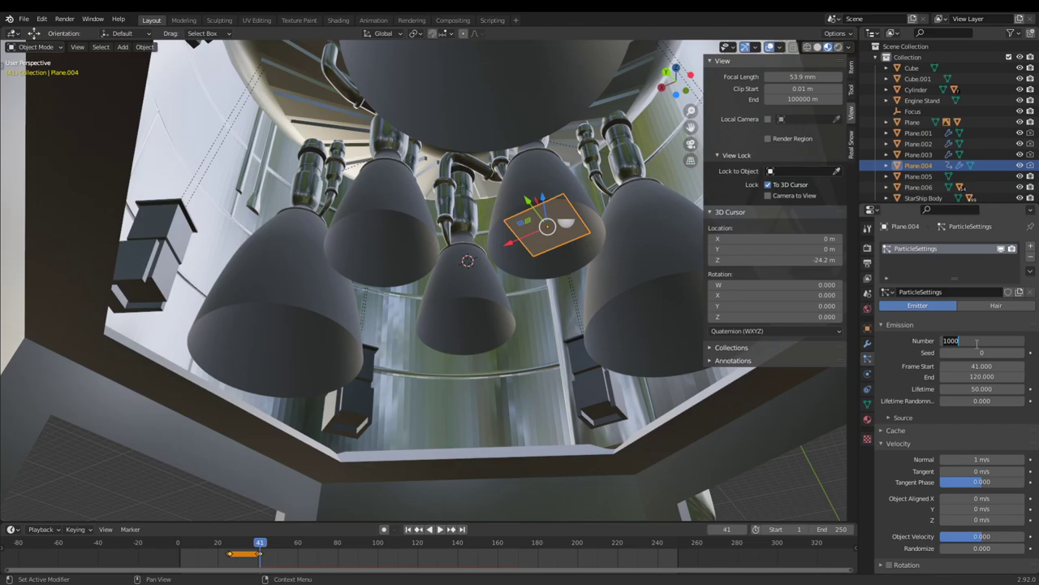
text(16)
key(Return)
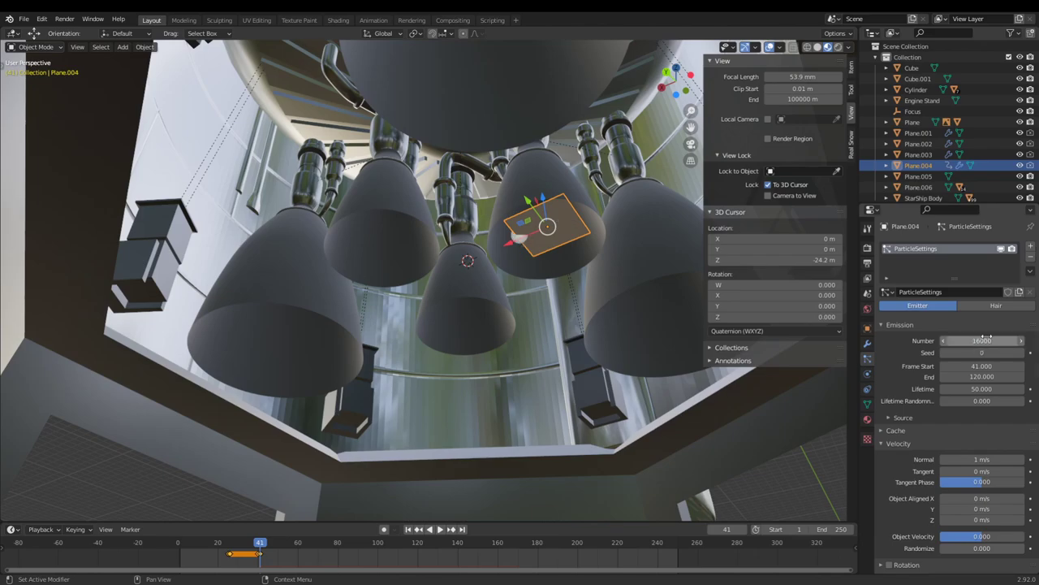
click(983, 341)
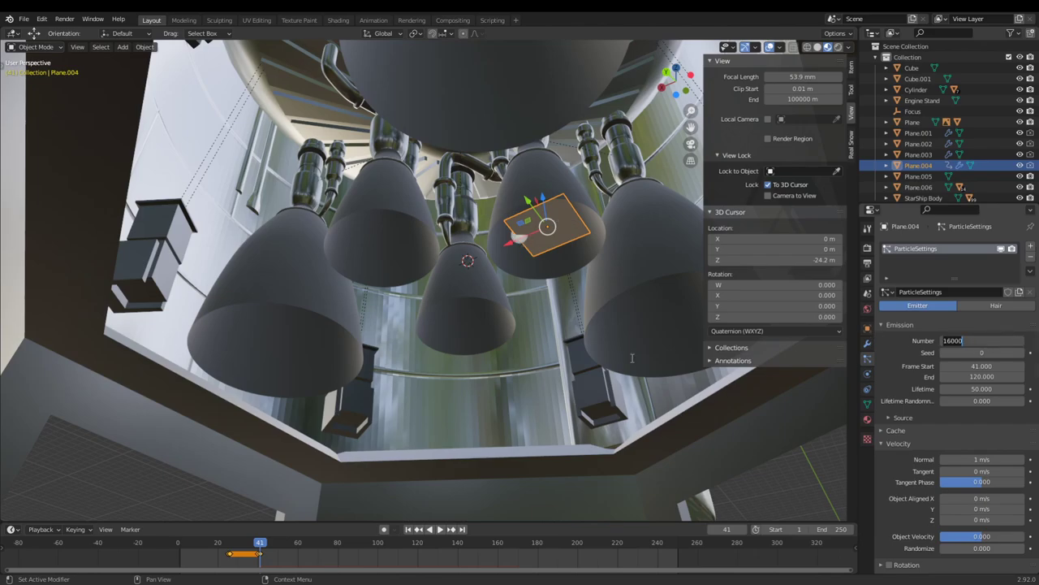
click(505, 357)
click(438, 528)
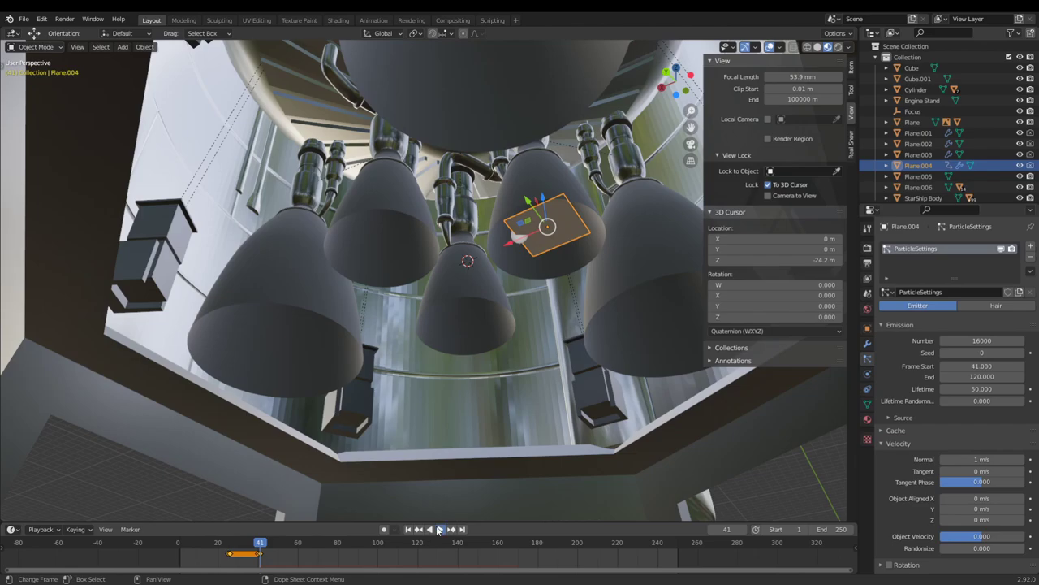
- Preview the particle emission from the engine bell and return to frame 40
click(440, 529)
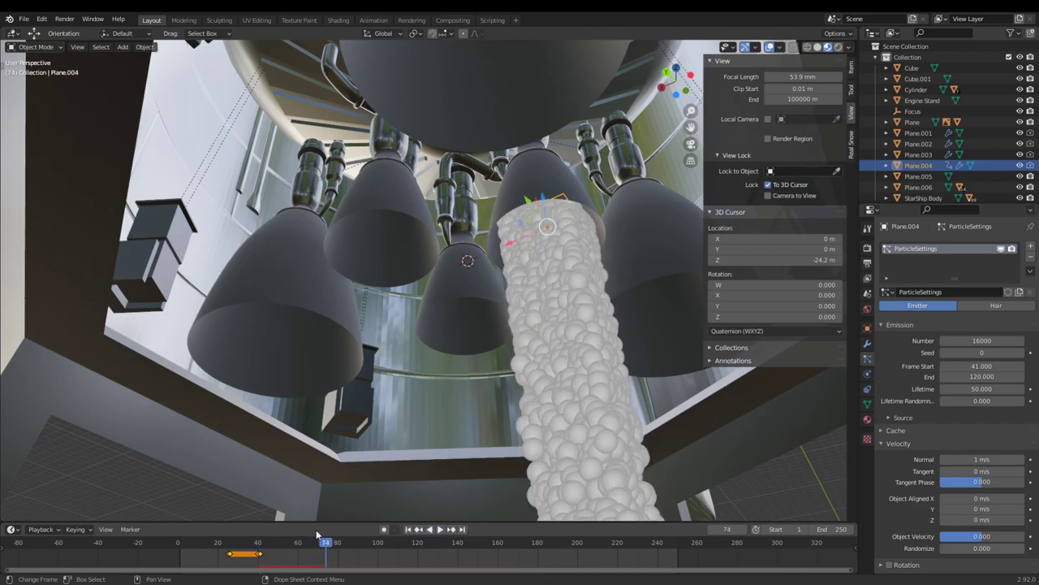
scroll(473, 481, down, 10)
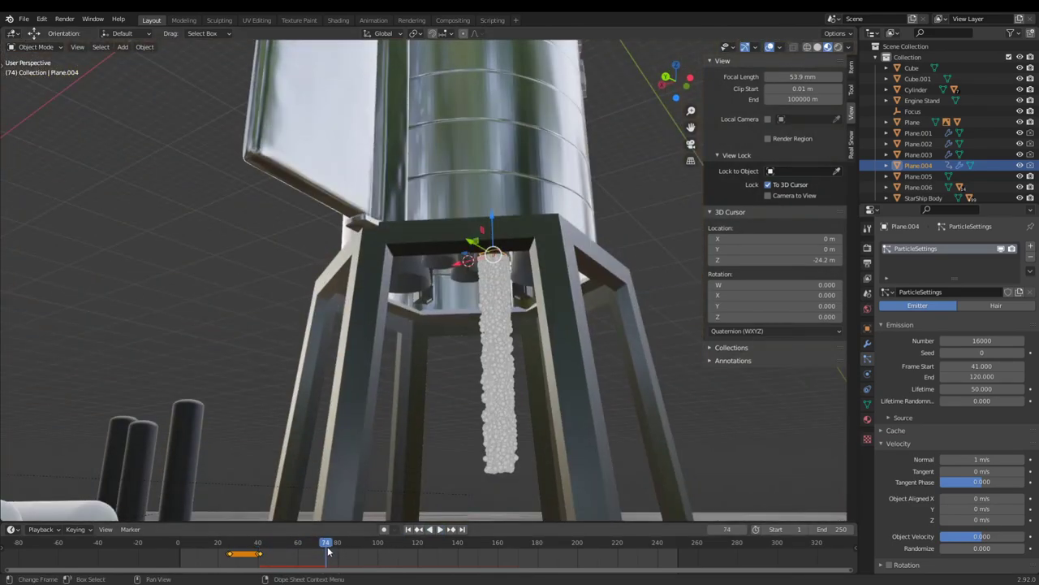
drag(328, 553, 258, 552)
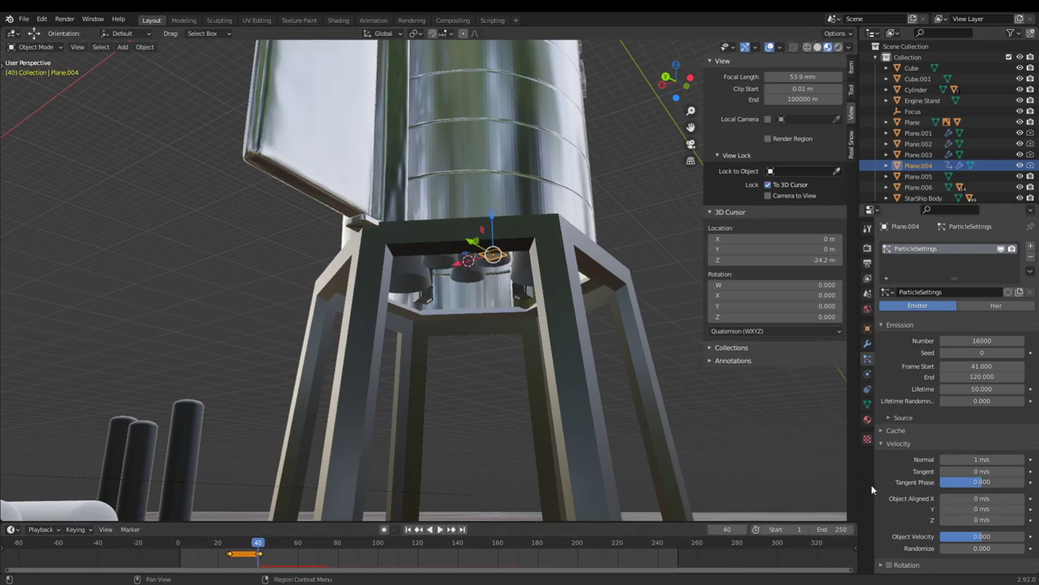
- Set the particles' normal velocity to -100 m/s and play the animation to view the stream below the stand
click(986, 459)
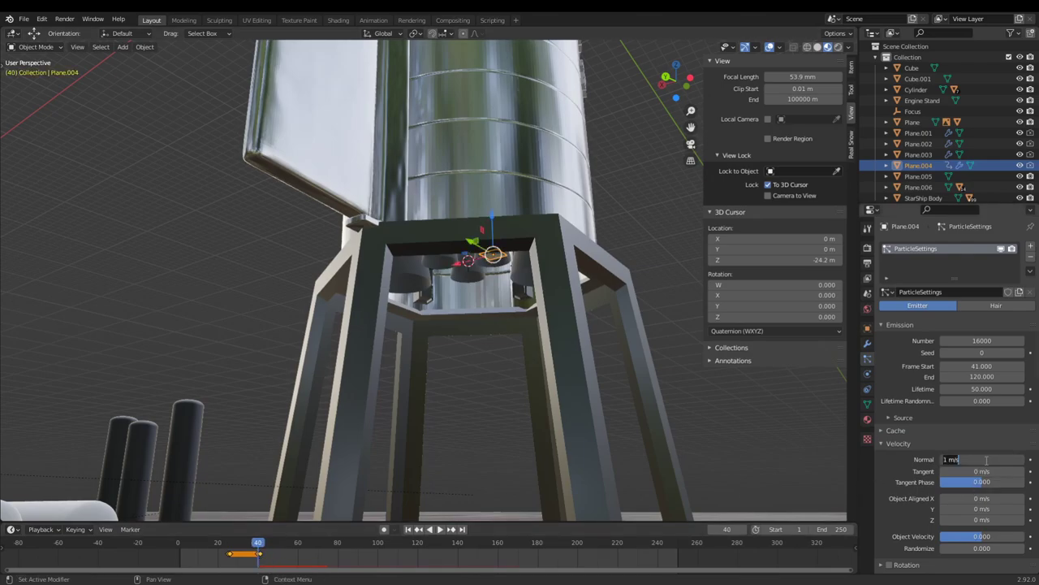
text(-100)
key(Return)
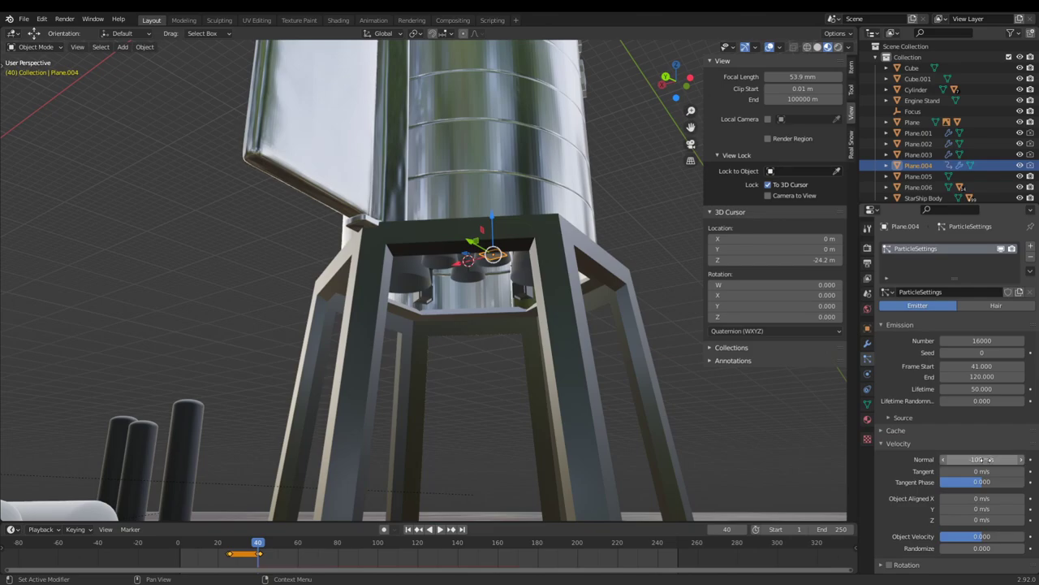
click(439, 528)
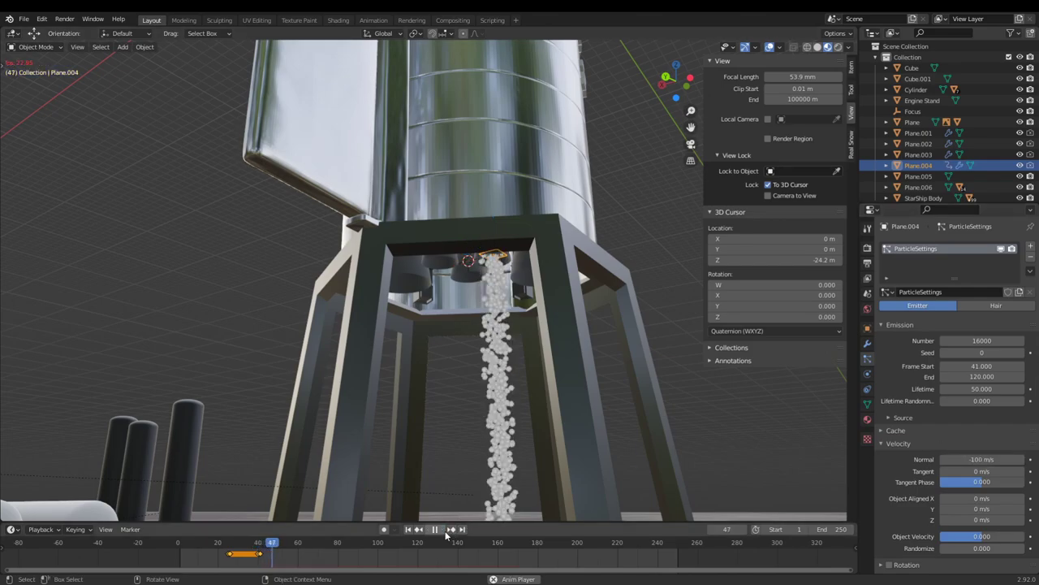
middle_drag(503, 386, 390, 487)
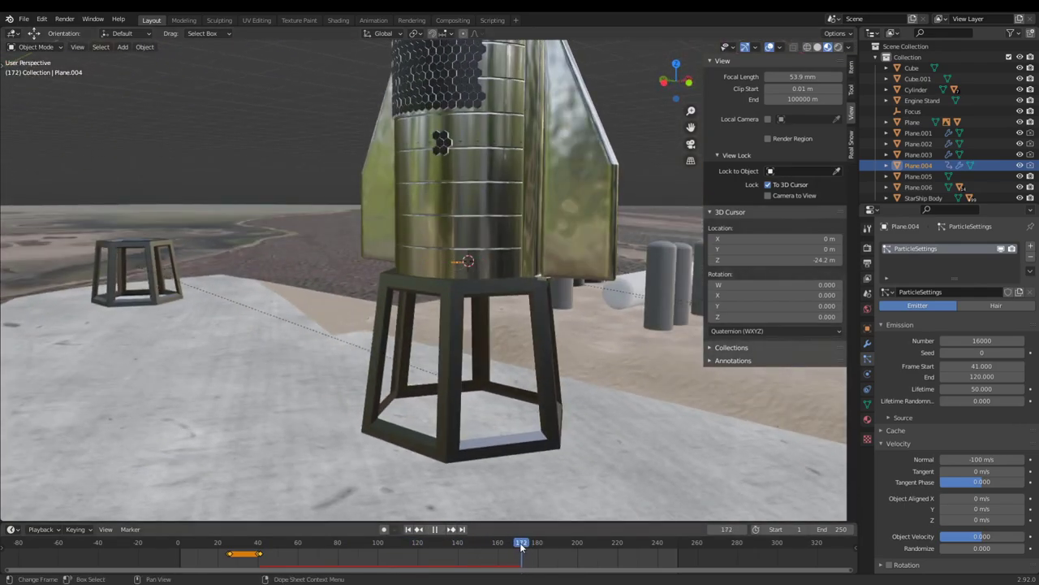
- Keyframe the plane's fluid flow source as Mesh at frame 40
drag(486, 543, 246, 543)
scroll(342, 427, up, 6)
middle_drag(341, 421, 455, 341)
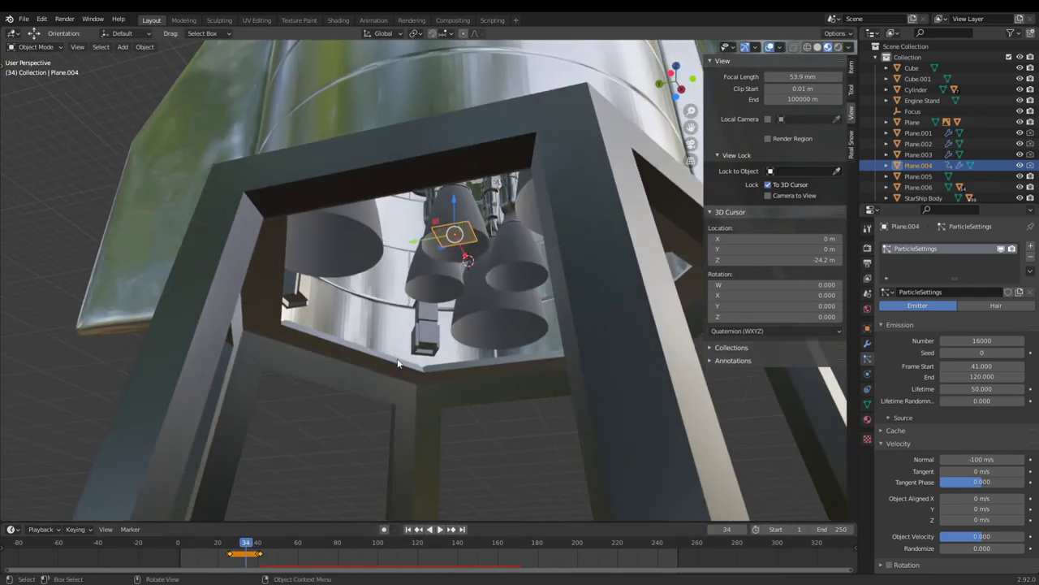
click(868, 374)
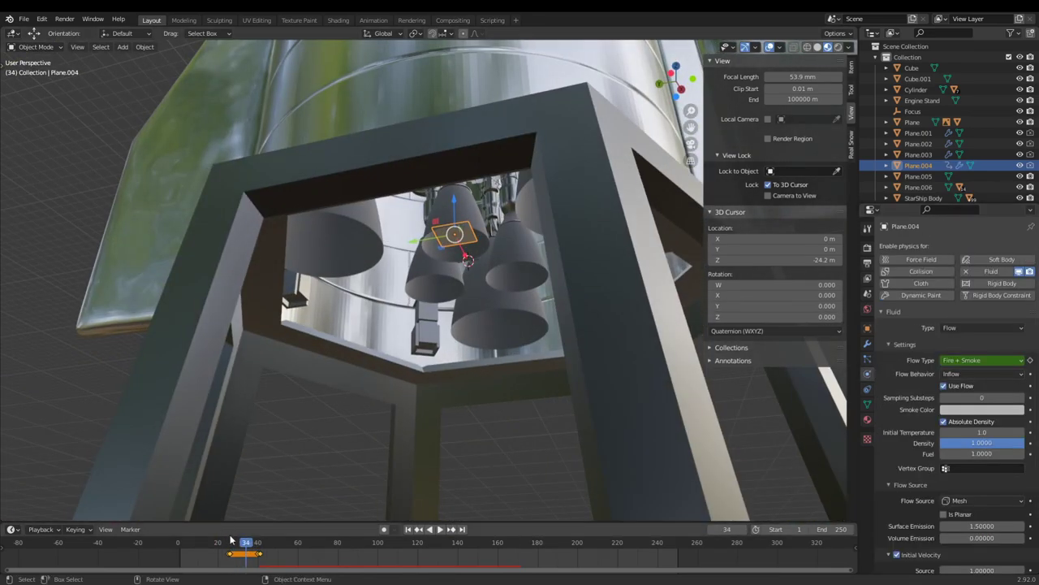
key(space)
key(space)
scroll(930, 463, down, 2)
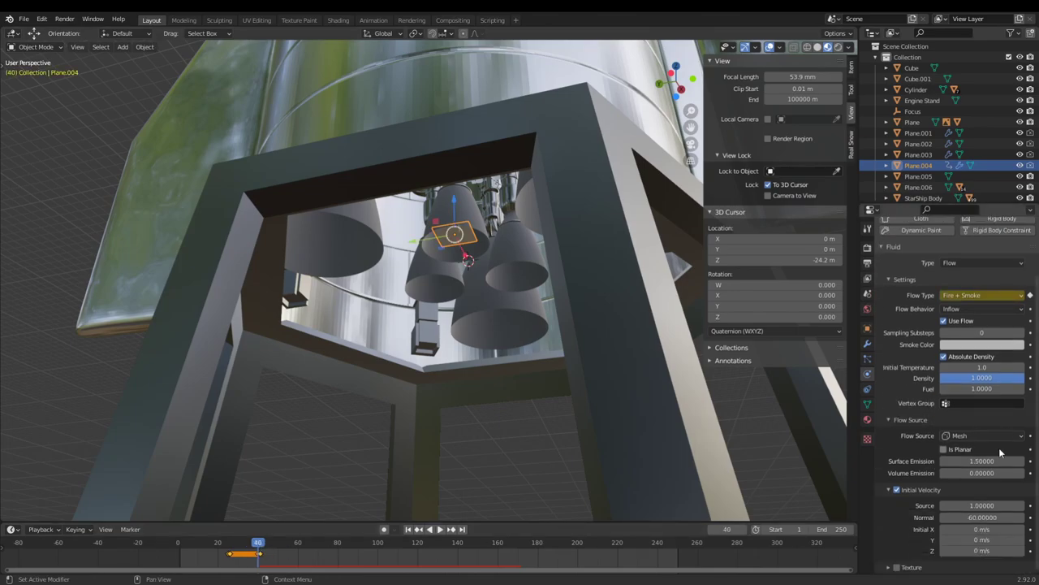
click(1031, 437)
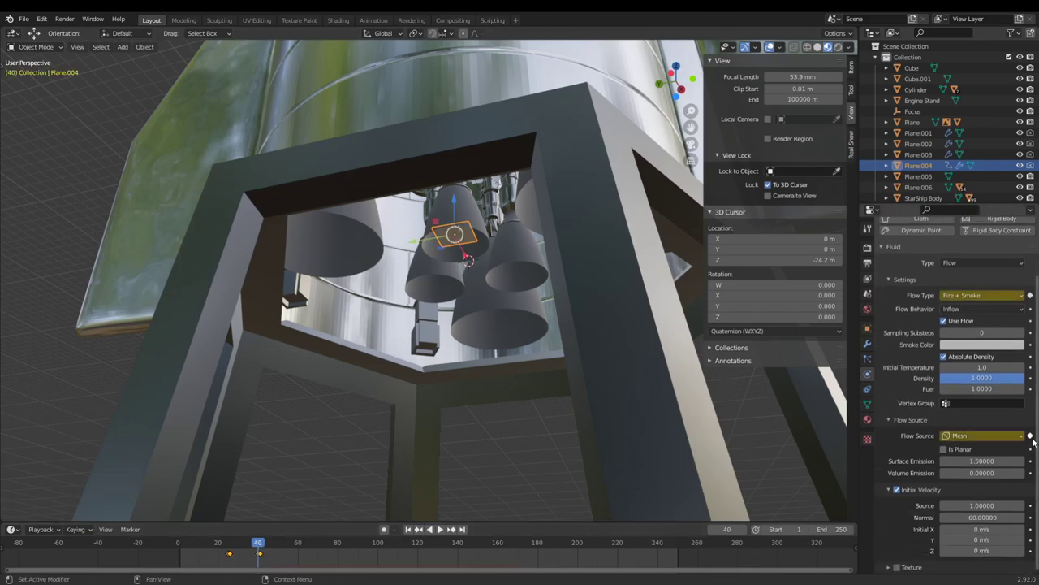
- Switch the flow source to Particle System at frame 41, keyframe it, and turn off Set Size
key(Right)
click(1014, 439)
click(1001, 461)
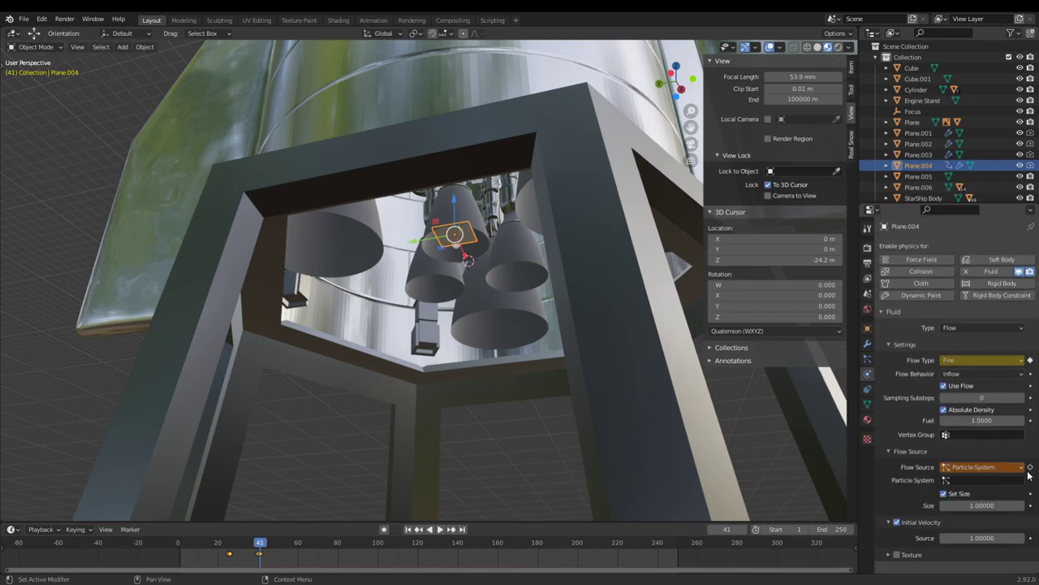
click(1015, 493)
- Assign ParticleSettings as the particle system of the plane's fluid flow
click(988, 480)
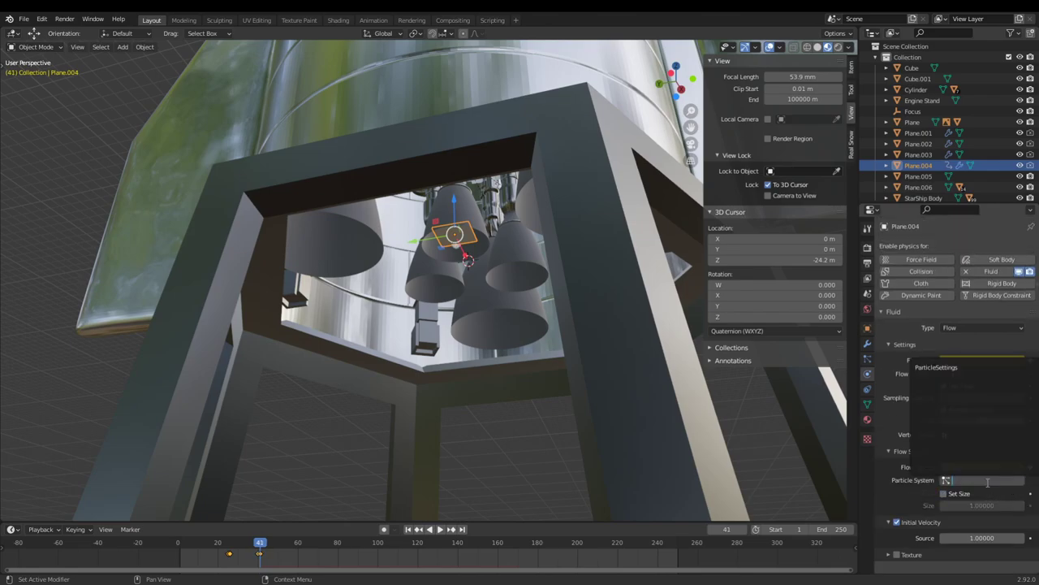
click(943, 467)
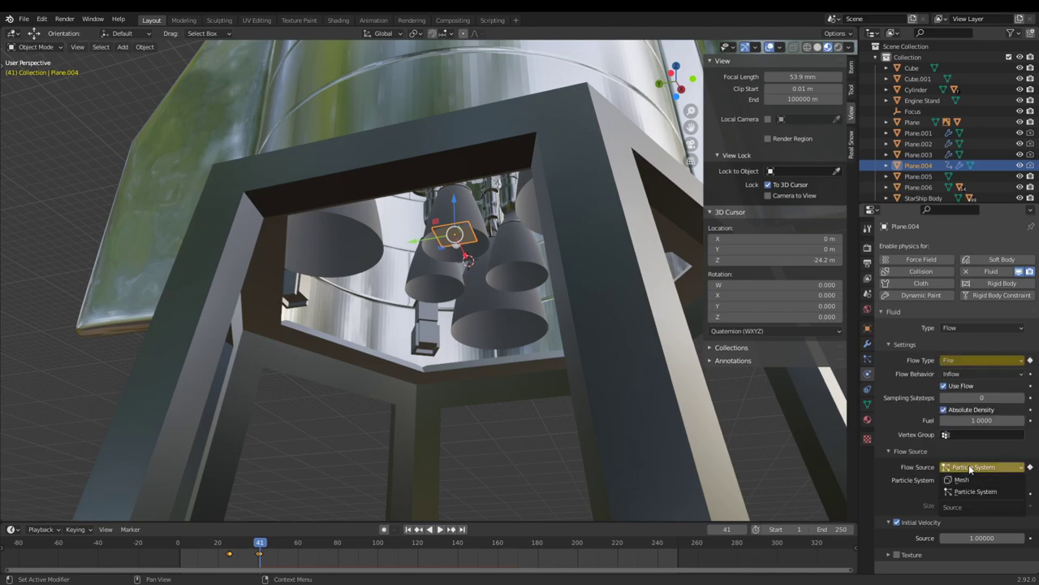
click(961, 490)
click(962, 479)
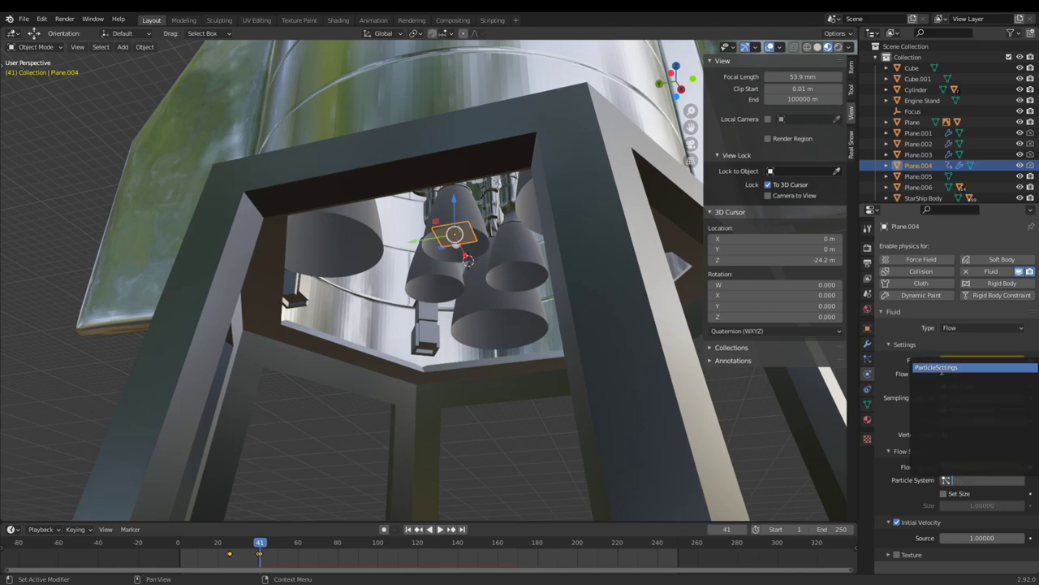
click(942, 370)
- Add a 2 m cube at the 3D cursor beneath the Starship
middle_drag(507, 319, 382, 345)
key(shift+a)
mouse_move(382, 344)
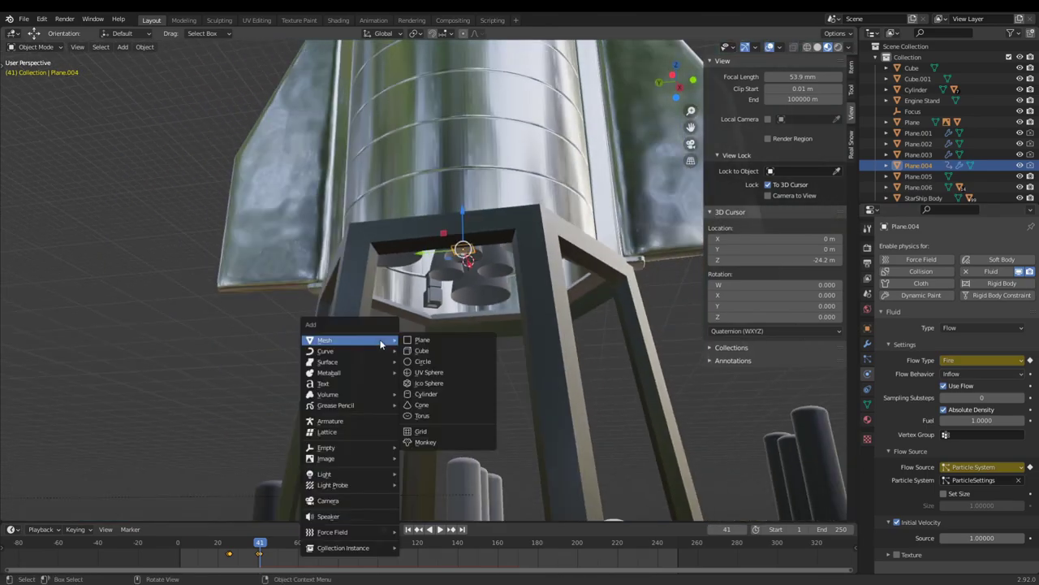
click(423, 343)
scroll(425, 349, down, 2)
middle_drag(468, 239, 501, 267)
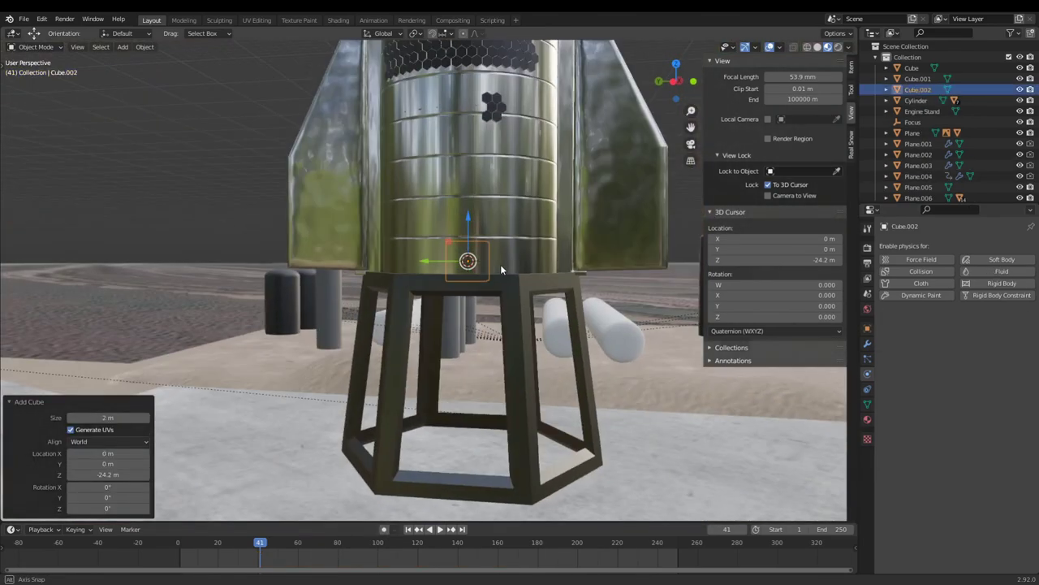
- Lower the cube and scale it up until it encloses the engine stand and the rocket's base
drag(468, 229, 468, 318)
key(s)
click(622, 355)
key(s)
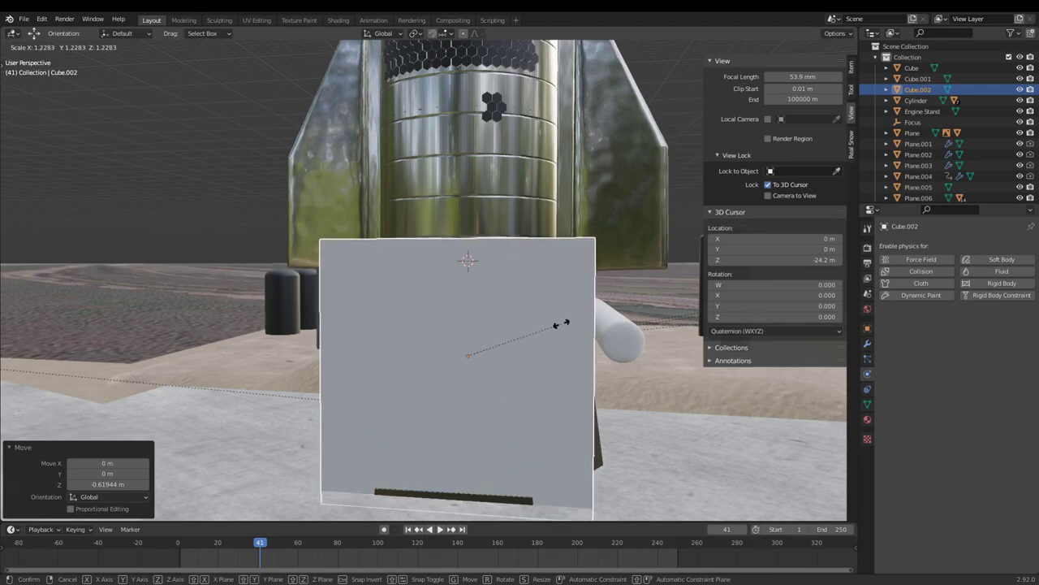
click(565, 326)
scroll(352, 398, down, 4)
- Enable fluid physics on the cube and set its type to Domain
click(360, 379)
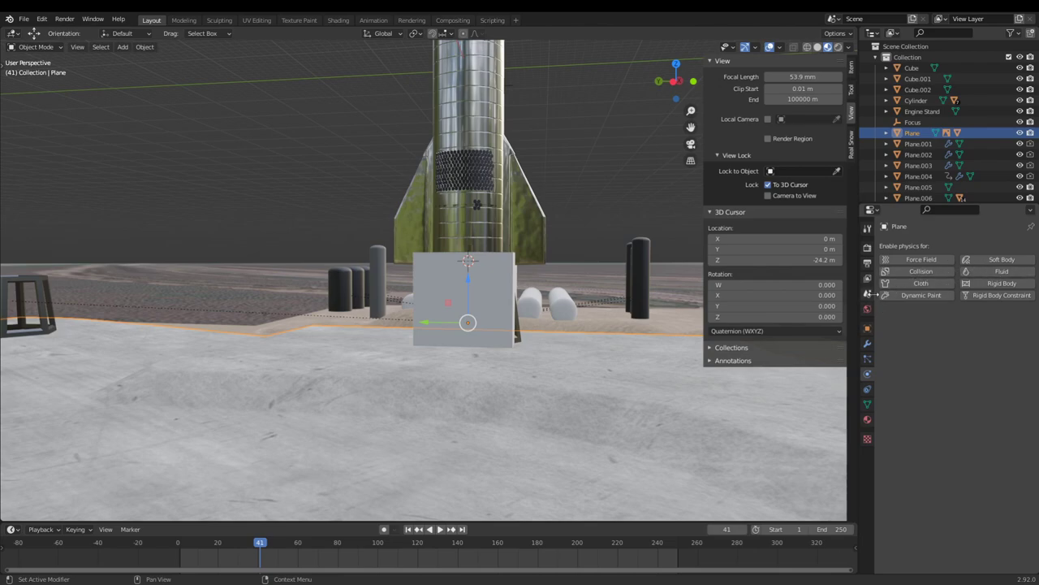
click(503, 307)
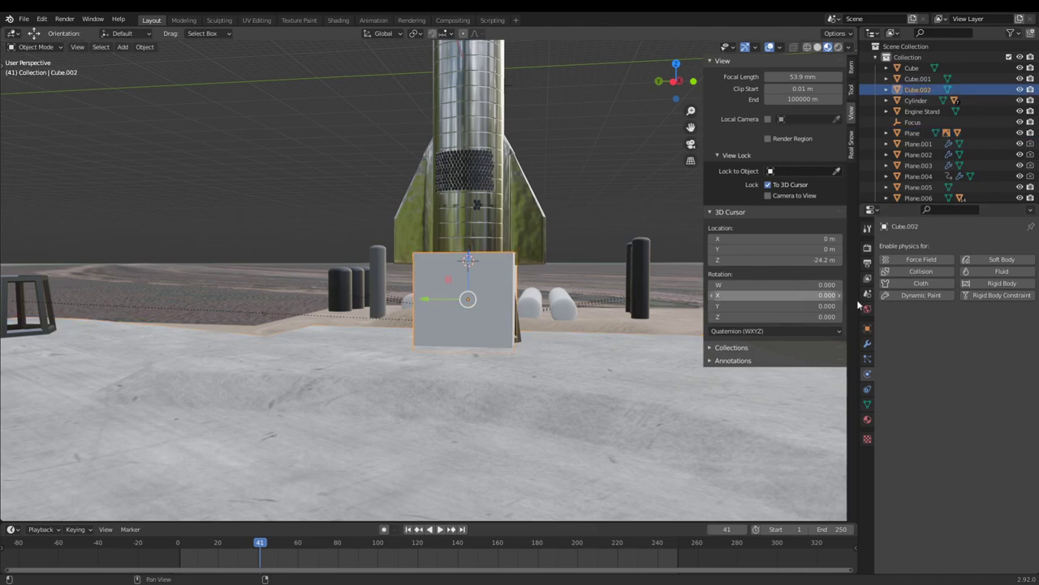
click(988, 271)
click(969, 327)
click(959, 356)
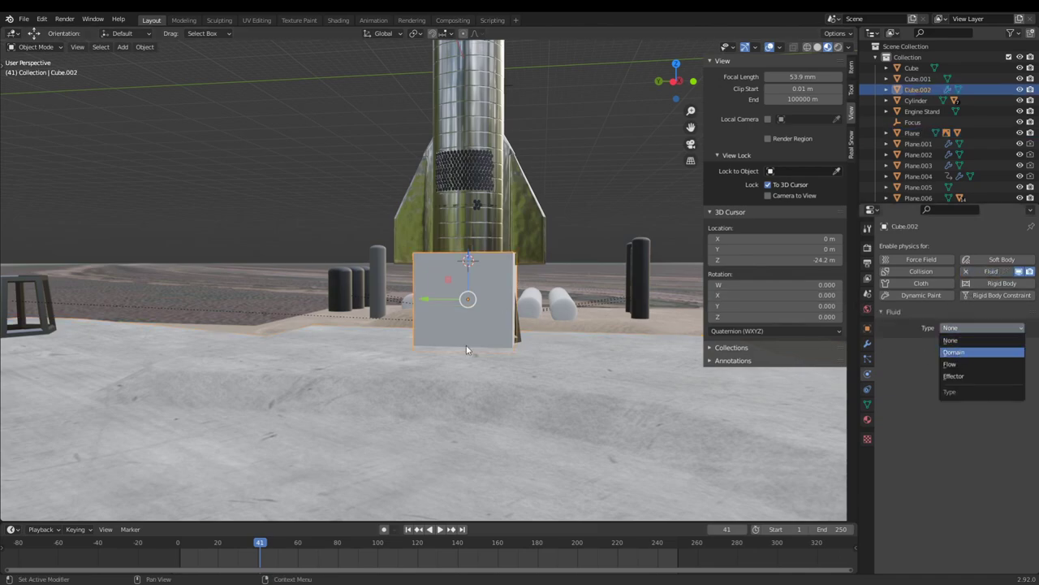
- Play the animation and examine the particle stream inside the domain around frame 48, along with the domain's gas, fire and cache settings
scroll(466, 345, up, 9)
middle_drag(466, 345, 468, 318)
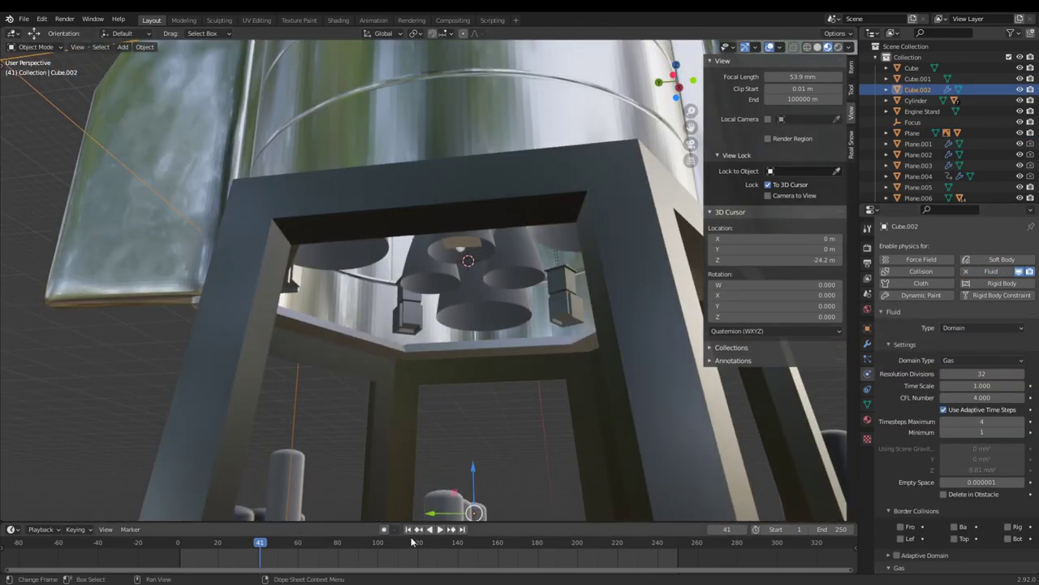
click(439, 527)
scroll(464, 450, down, 8)
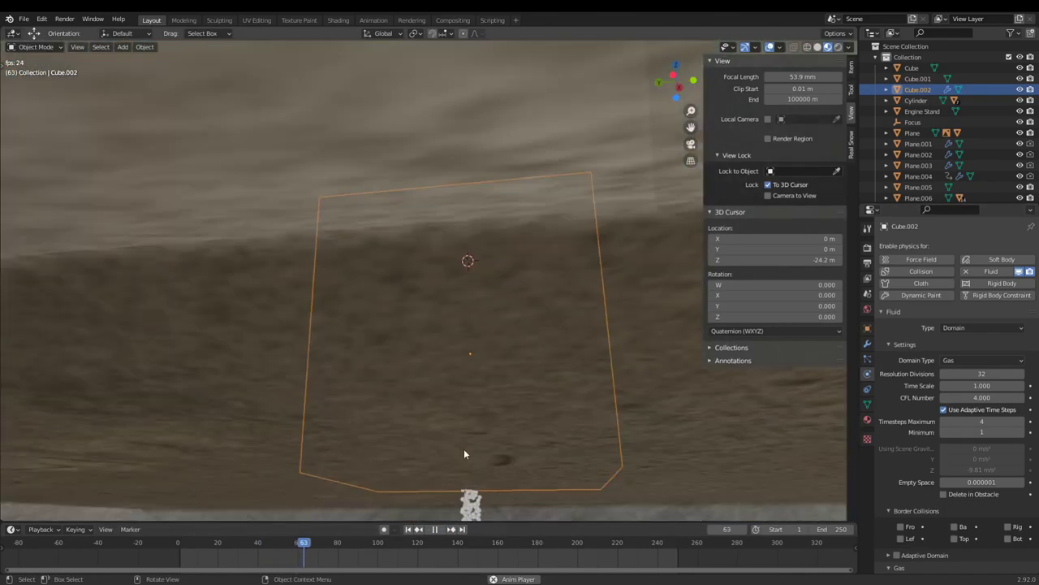
middle_drag(464, 450, 465, 499)
click(433, 528)
click(274, 542)
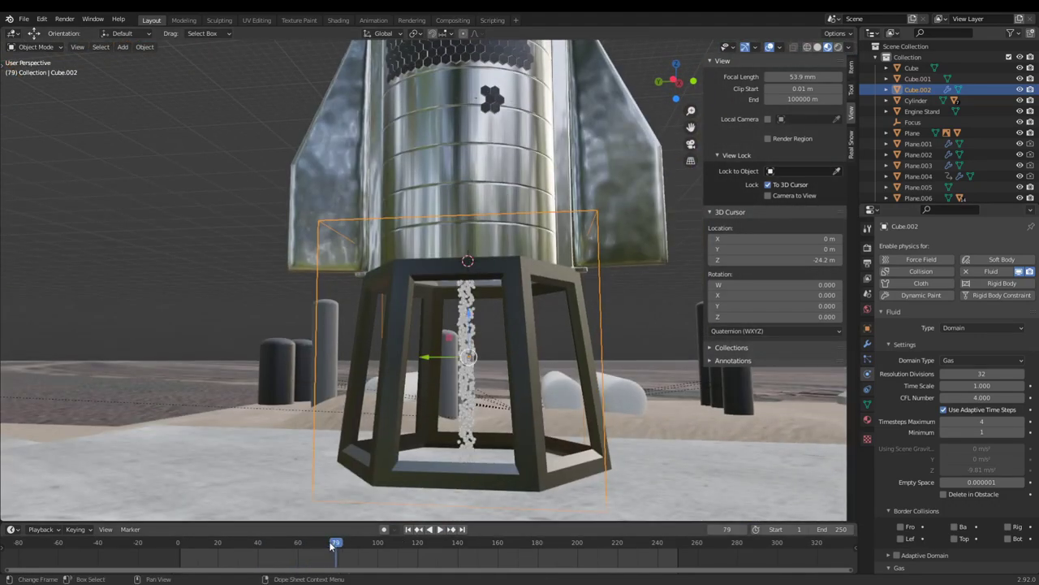
scroll(915, 401, down, 10)
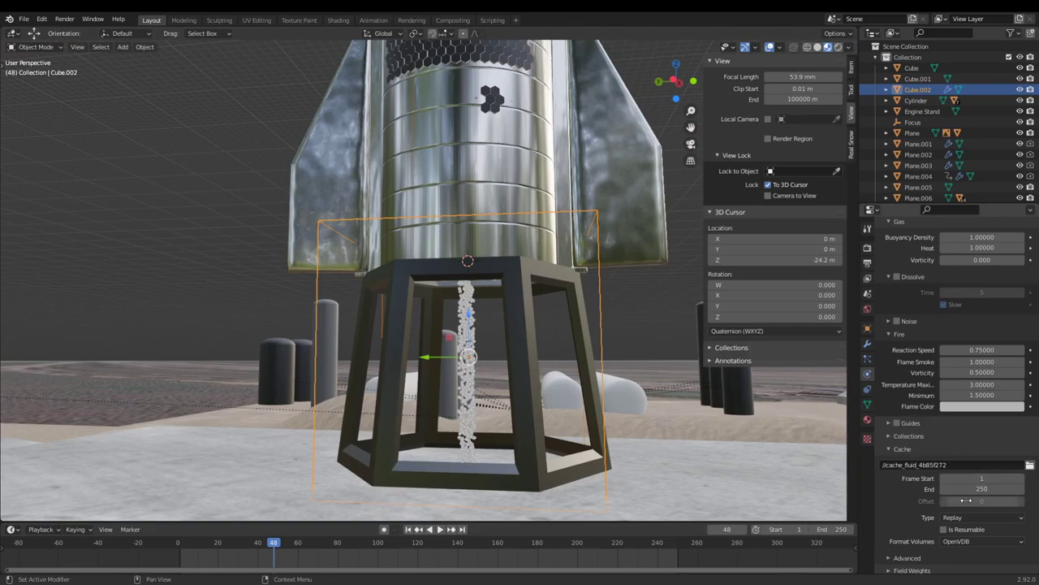
scroll(496, 403, up, 7)
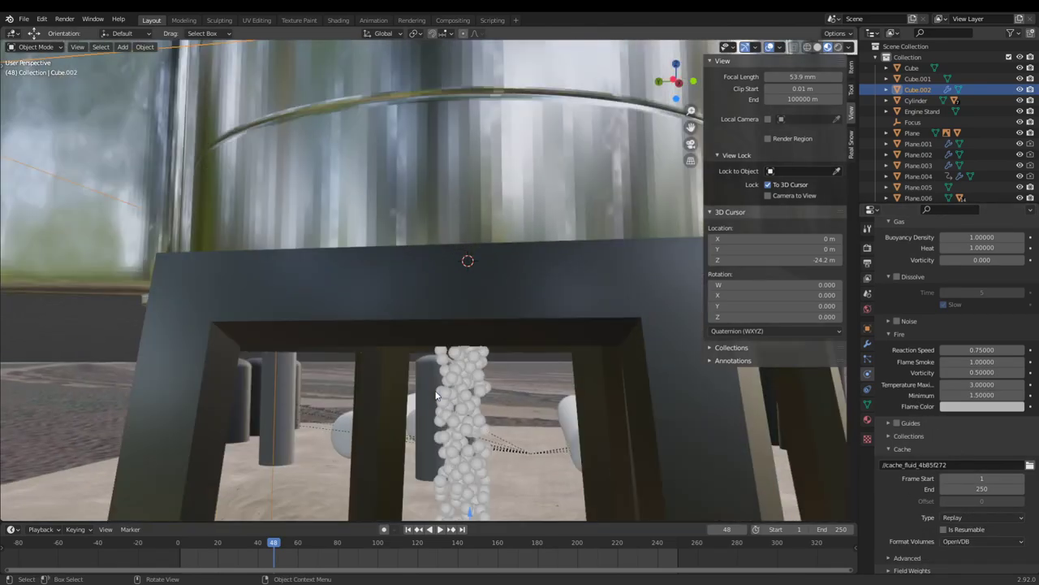
mouse_move(442, 419)
middle_down()
mouse_move(437, 357)
mouse_move(442, 388)
middle_up()
scroll(438, 357, down, 4)
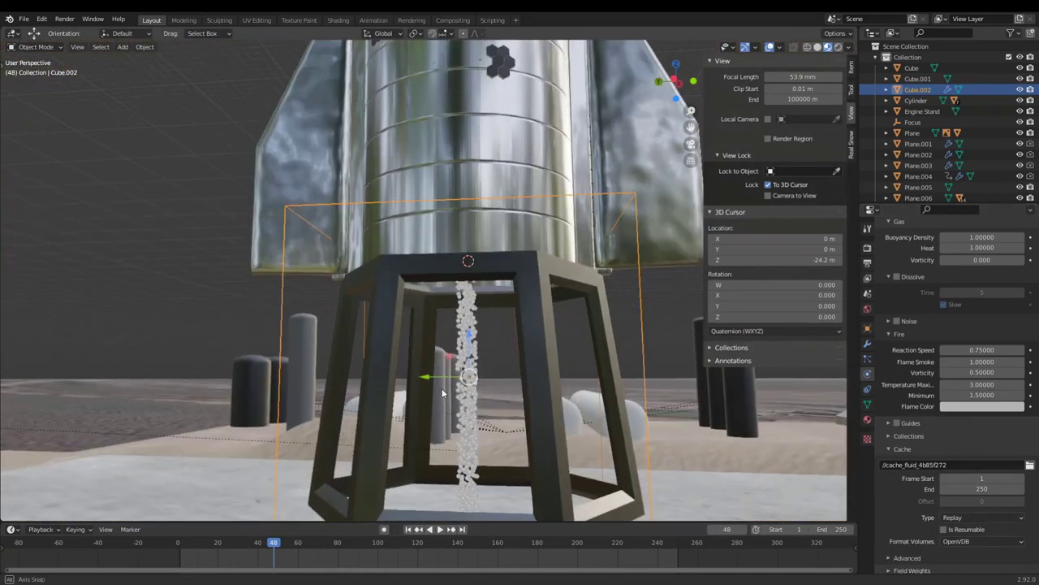
- Replay the emission from frame 40 in Solid shading, inspect it at the engine bell, and return to Material Preview
click(819, 47)
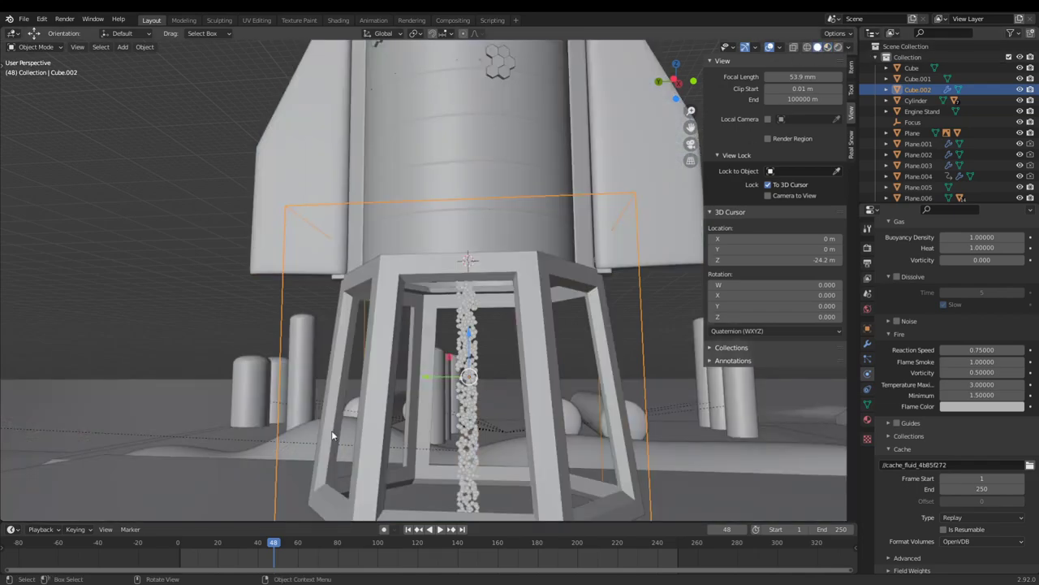
drag(276, 543, 253, 545)
click(439, 529)
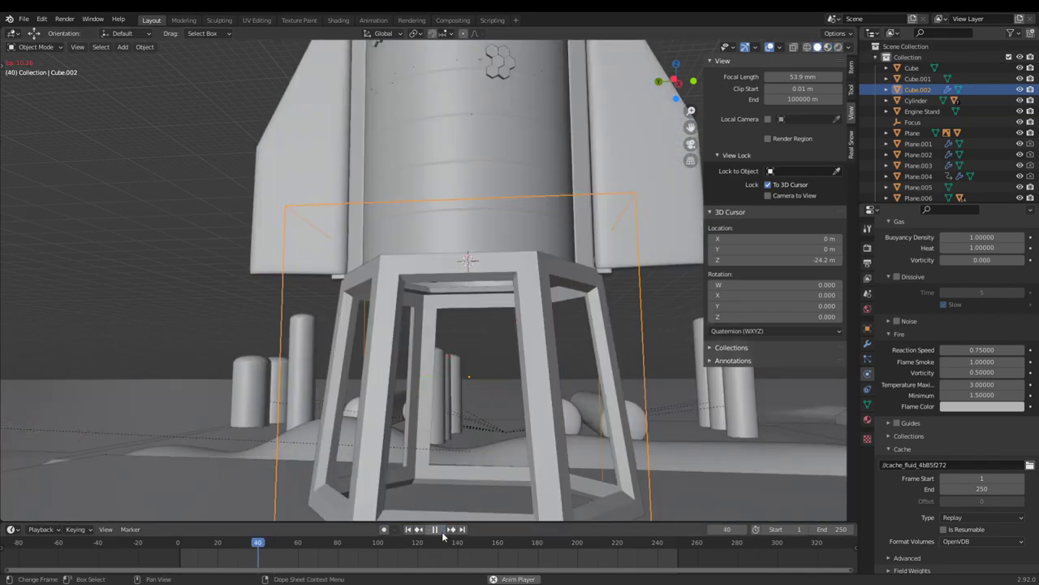
scroll(501, 328, up, 5)
scroll(502, 328, down, 5)
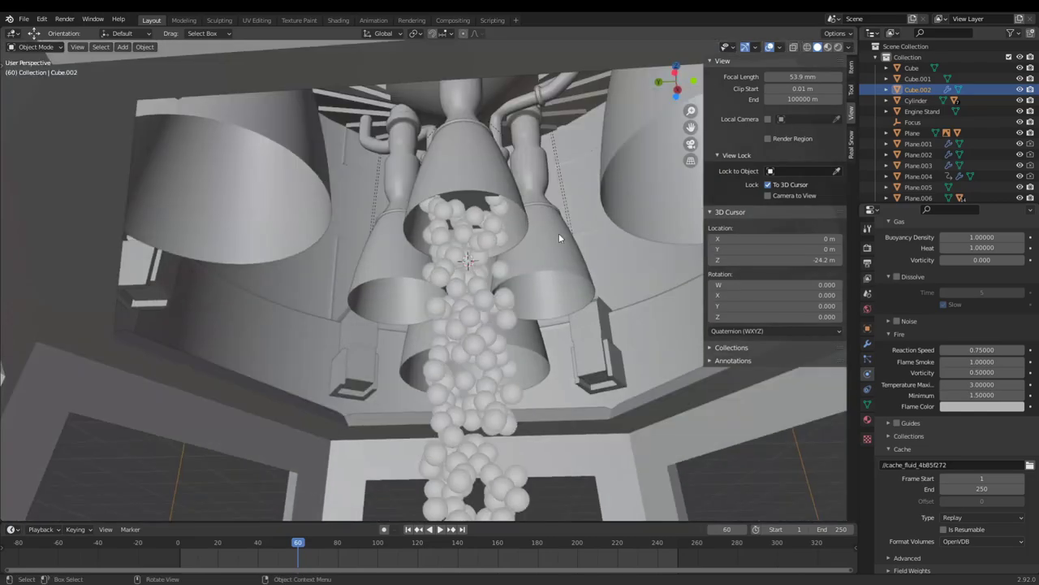
click(828, 48)
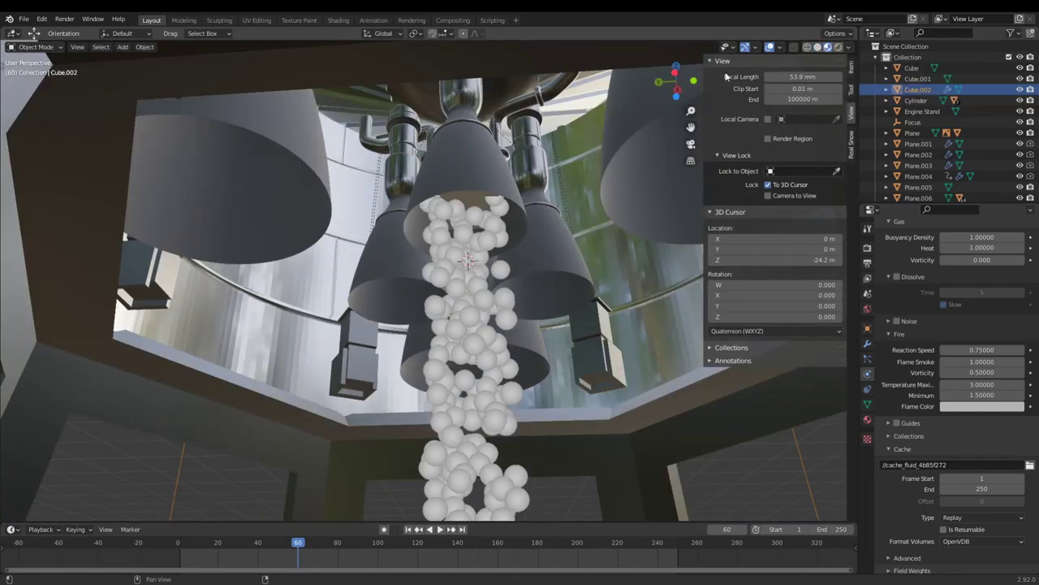
- Set the plane's particle Object Velocity to 0.354 and velocity Randomize to 3.750
click(918, 176)
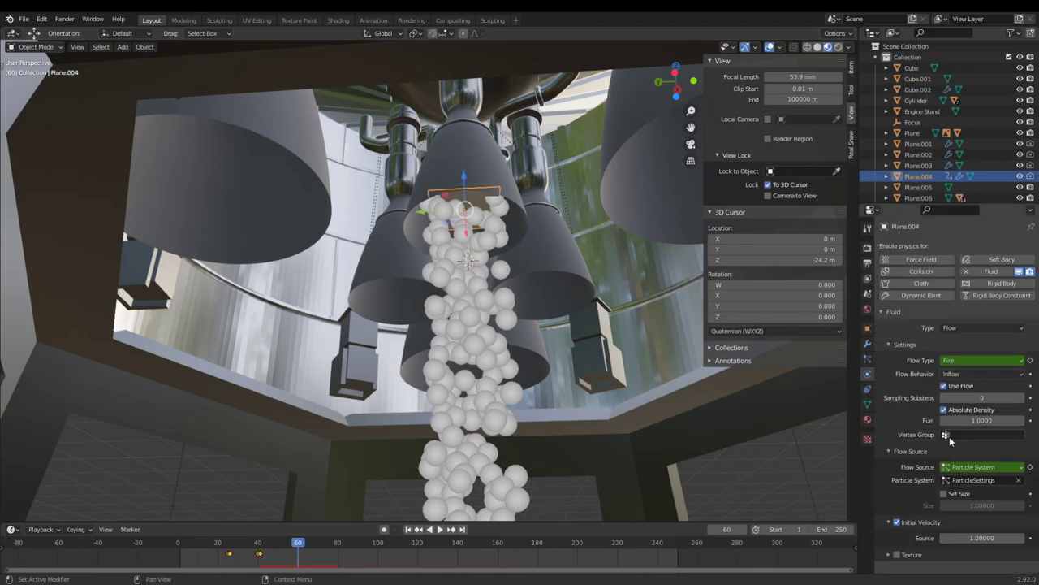
click(868, 358)
scroll(948, 532, down, 1)
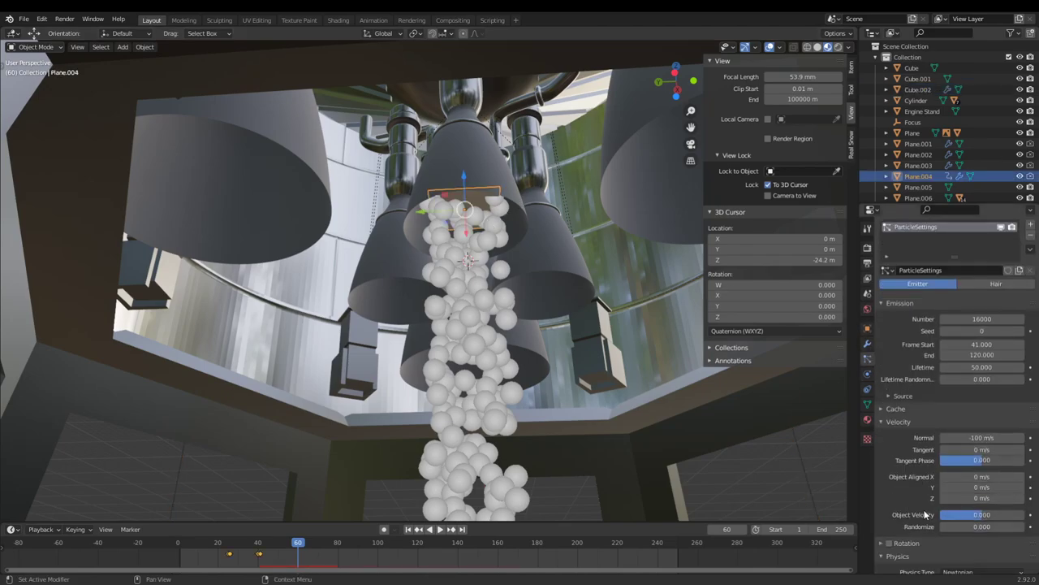
drag(951, 514, 1003, 526)
- Play the animation and check the spread of the particle stream from the engine to the ground
click(440, 529)
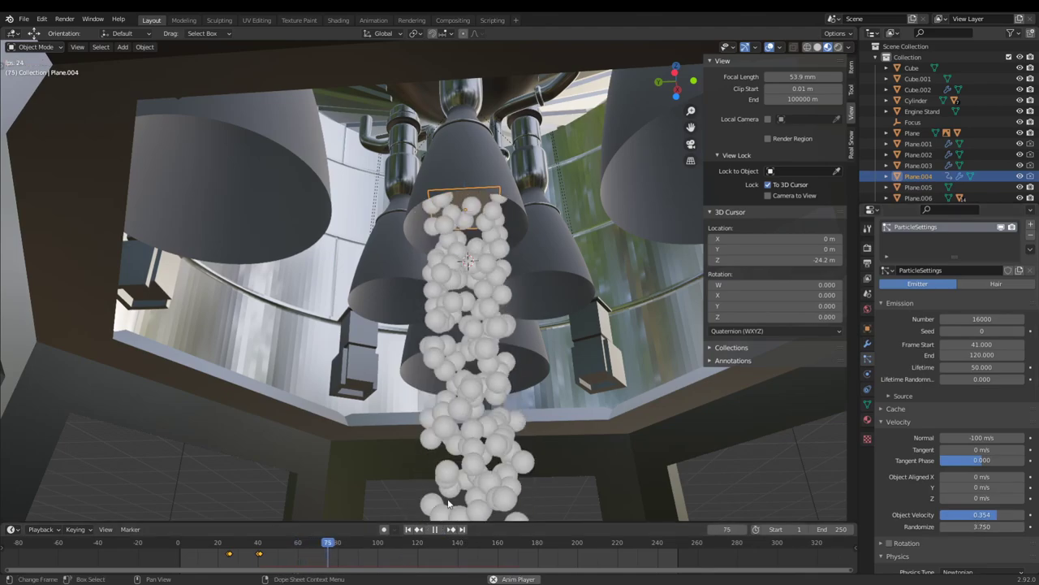
scroll(452, 349, down, 3)
middle_drag(452, 348, 452, 423)
scroll(453, 423, down, 3)
scroll(453, 423, down, 3)
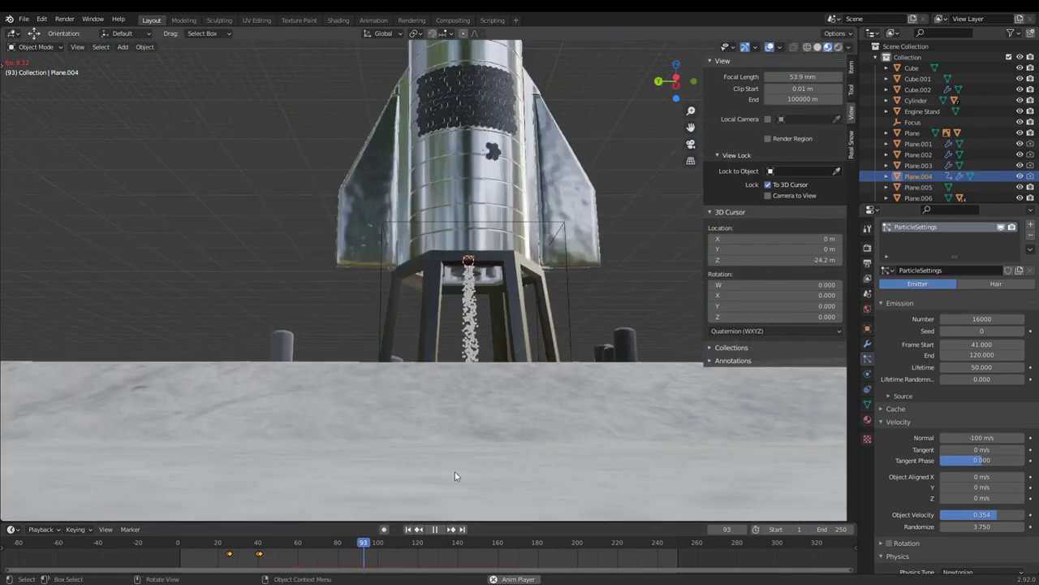
- Stop the playback, return to frame 30 and select the emitter plane inside the engine bell
click(437, 529)
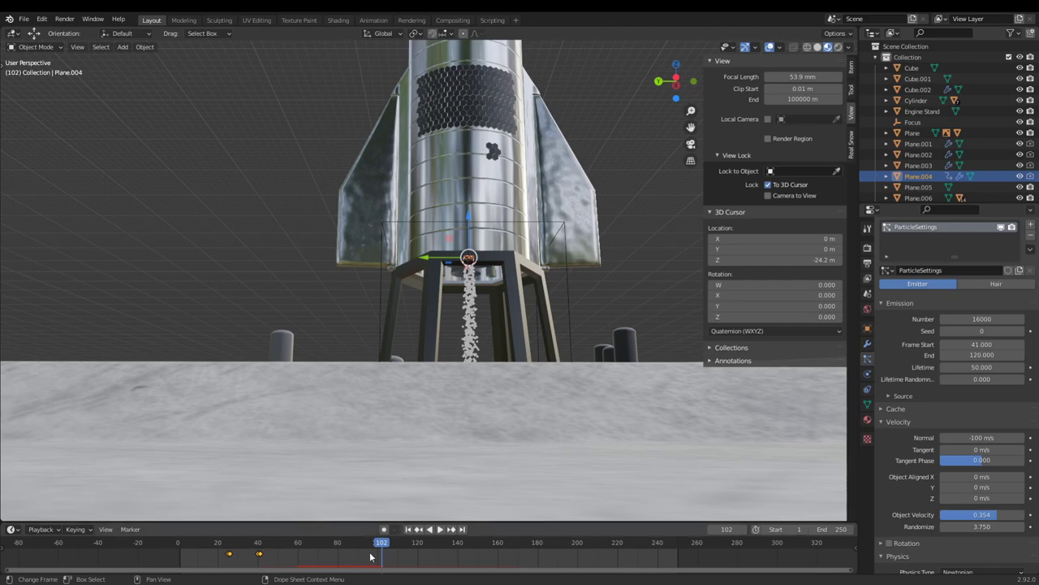
click(238, 543)
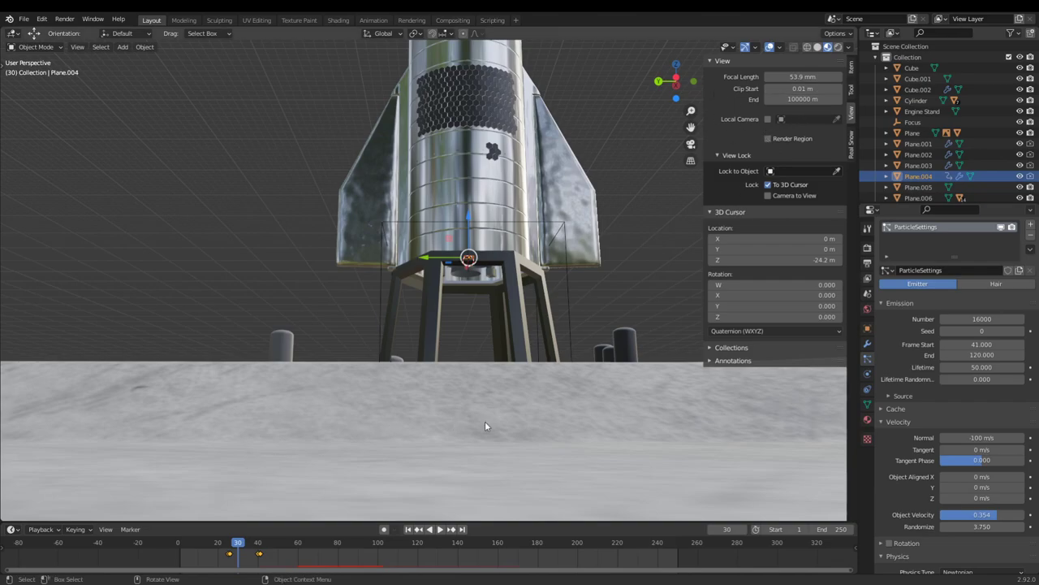
middle_drag(486, 424, 521, 388)
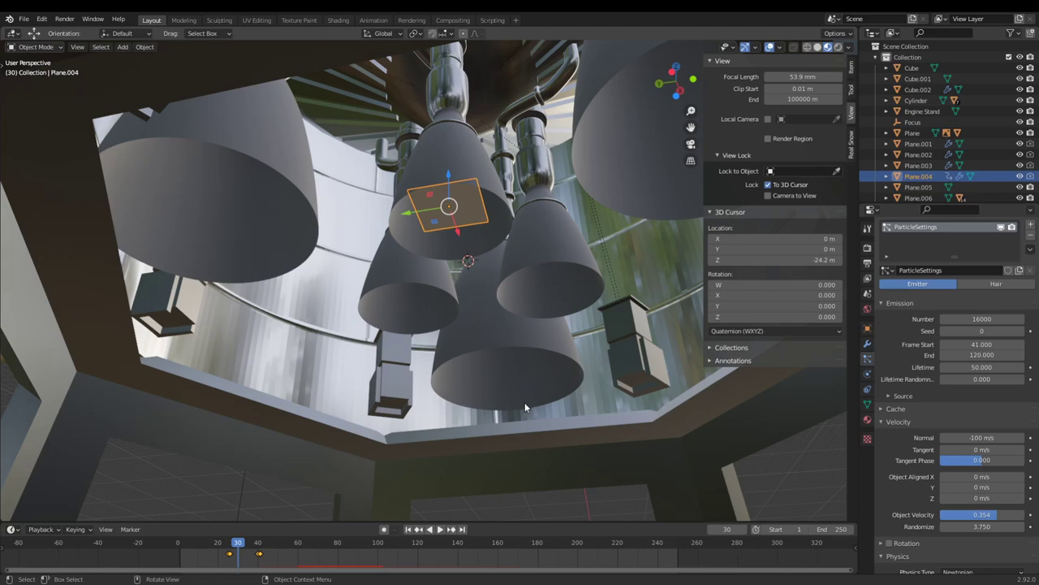
click(464, 204)
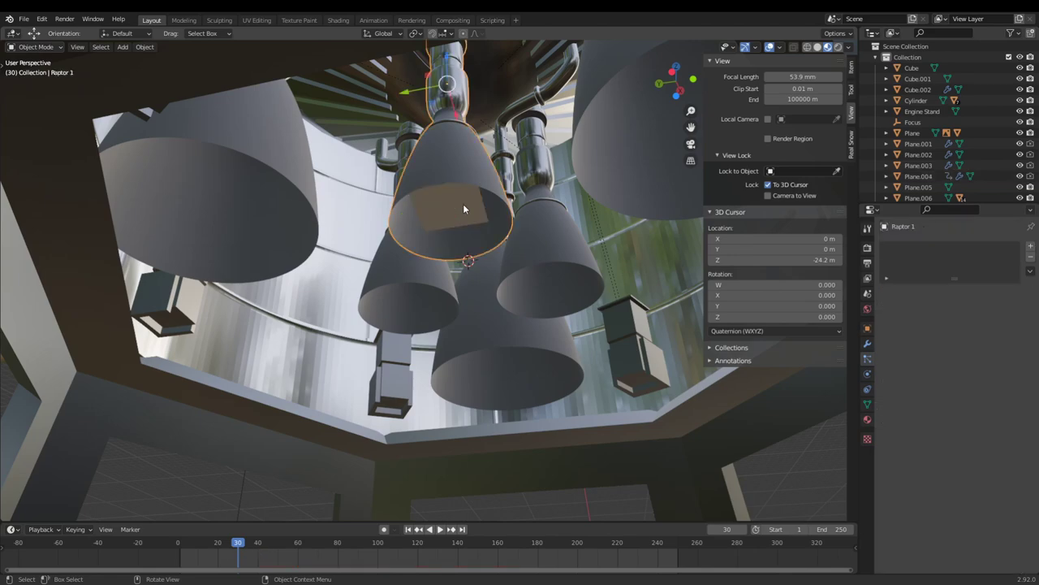
click(464, 208)
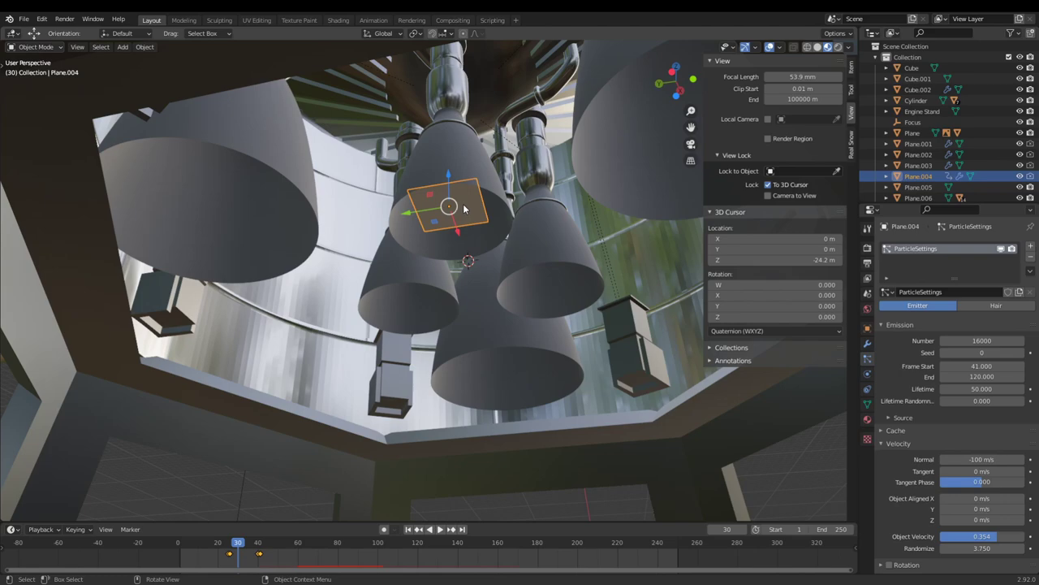
- Add a cylinder mesh at the 3D cursor and move it about -0.95 m along X beneath the engine bell
key(shift+a)
mouse_move(404, 240)
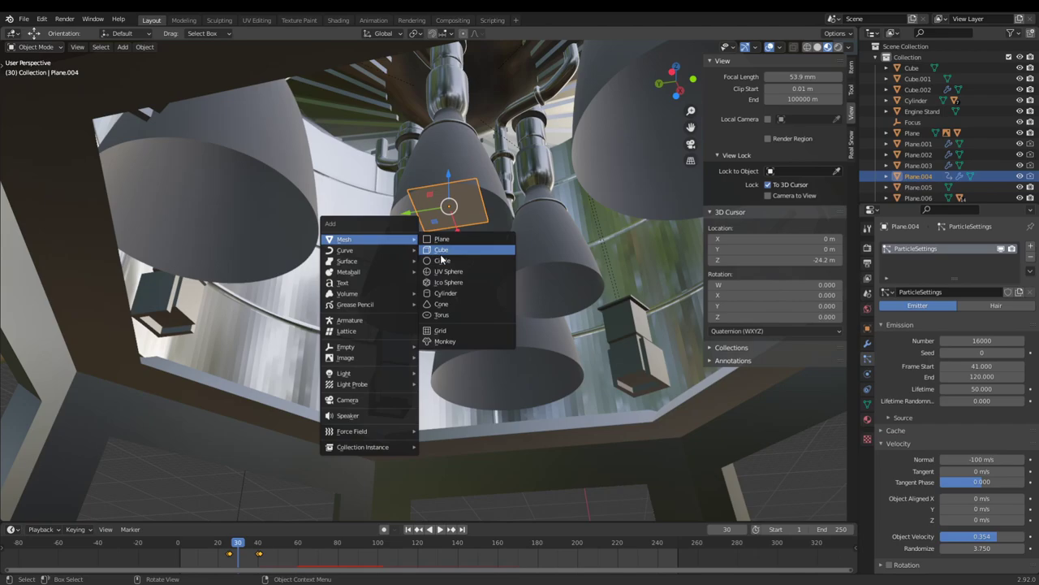
click(446, 294)
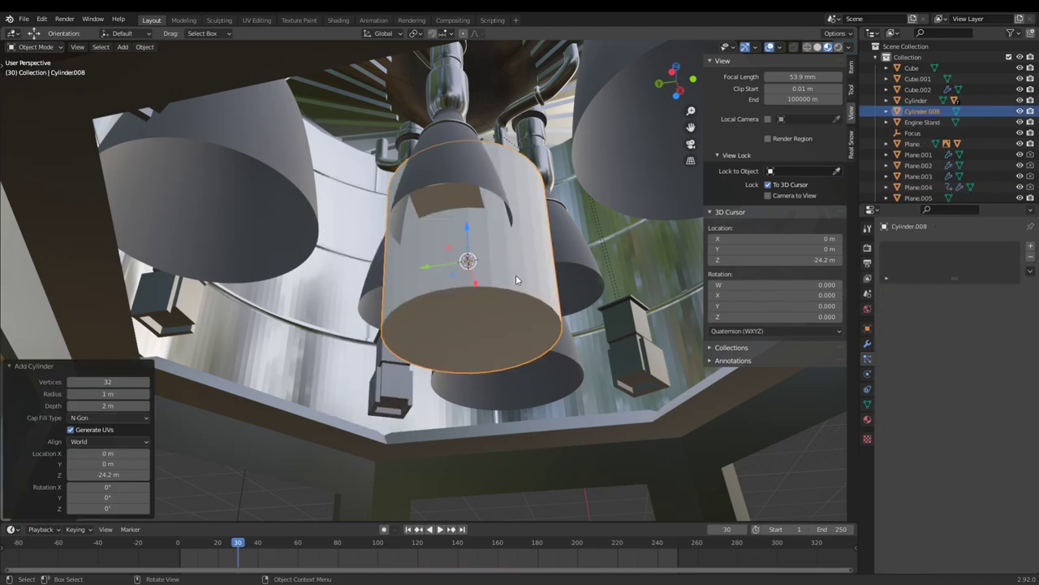
middle_drag(515, 274, 507, 280)
key(g)
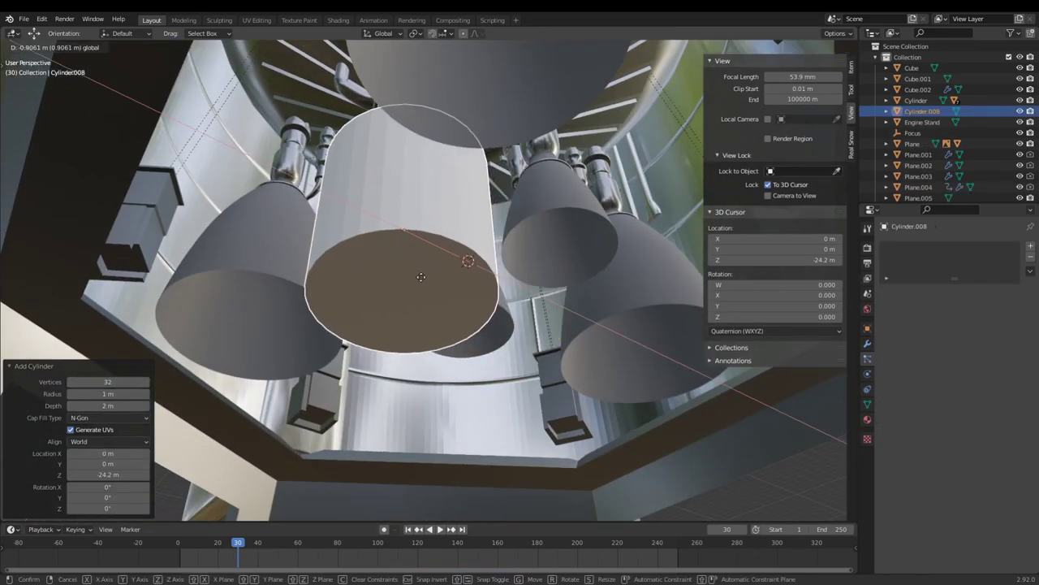
click(418, 278)
- Scale the cylinder to about 0.517 and fit it to the engine bell, lowering it about 0.15 m and shifting it slightly along X
middle_drag(417, 278, 430, 241)
key(s)
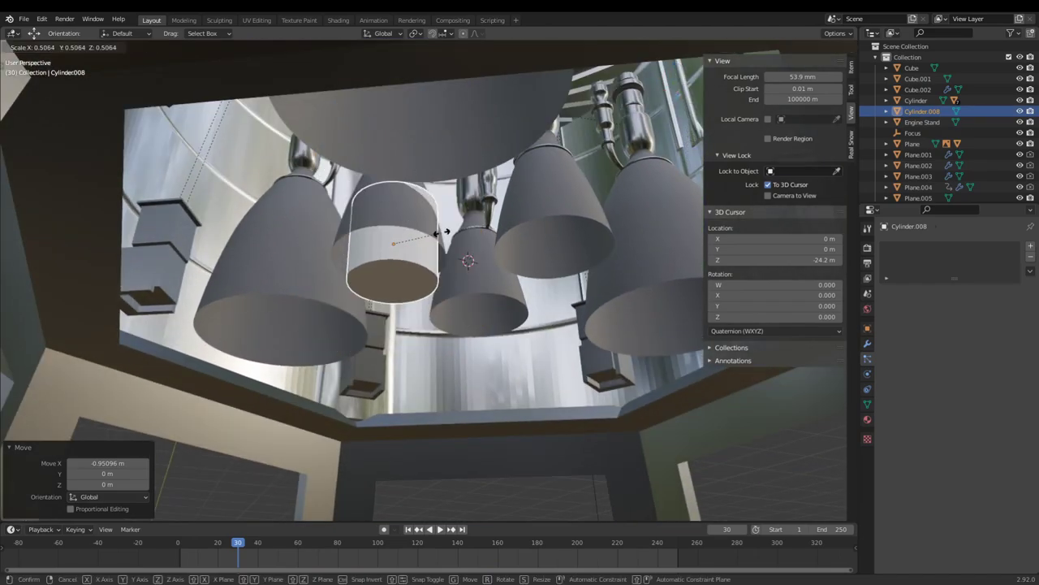
click(444, 235)
key(g)
key(z)
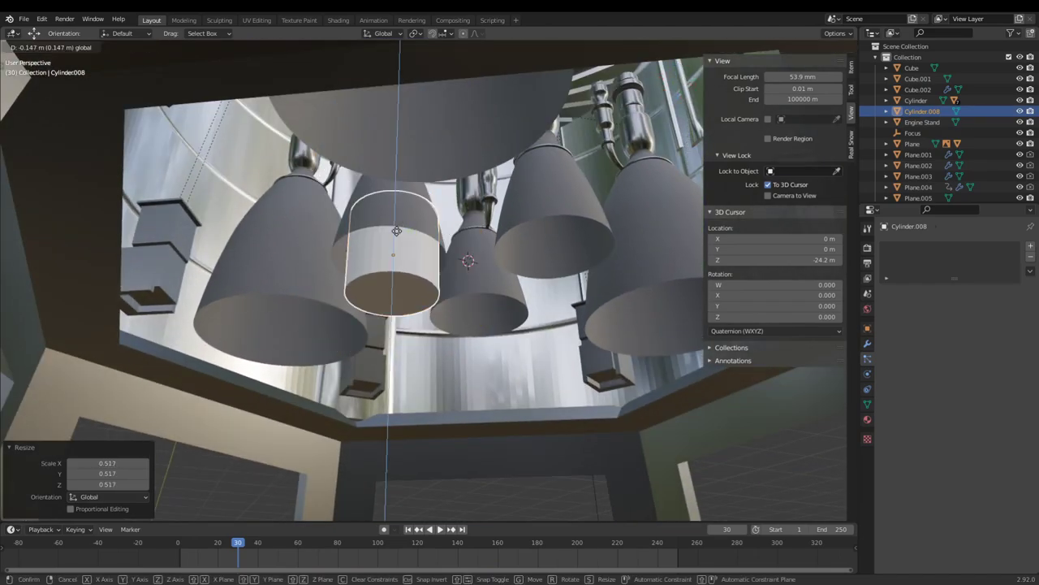
click(397, 232)
key(g)
key(x)
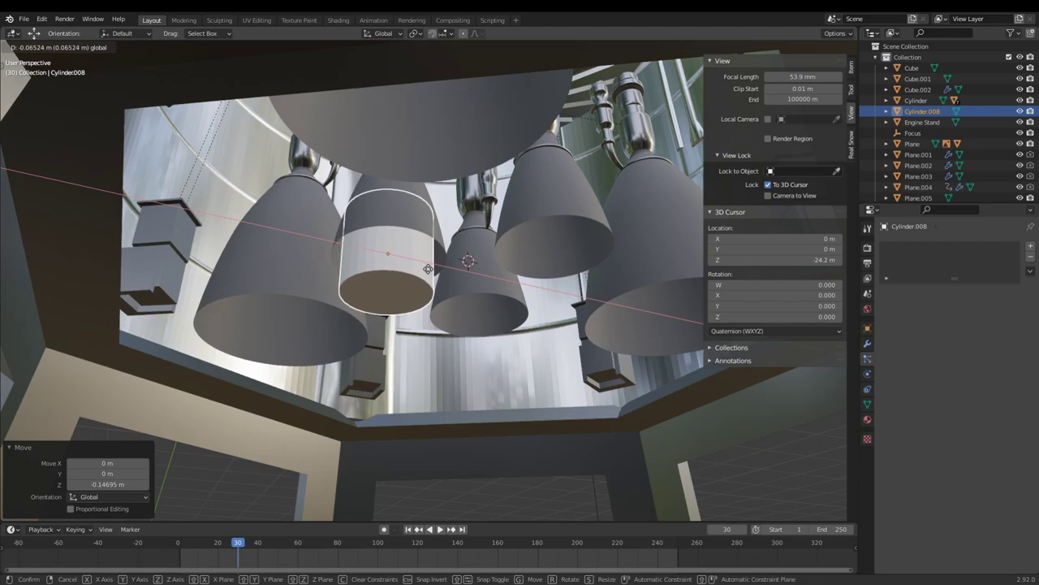
click(428, 269)
- In Edit Mode, enlarge the cylinder's bottom face, extrude it downward, and scale the new end to about 0.765
scroll(427, 253, down, 2)
key(Tab)
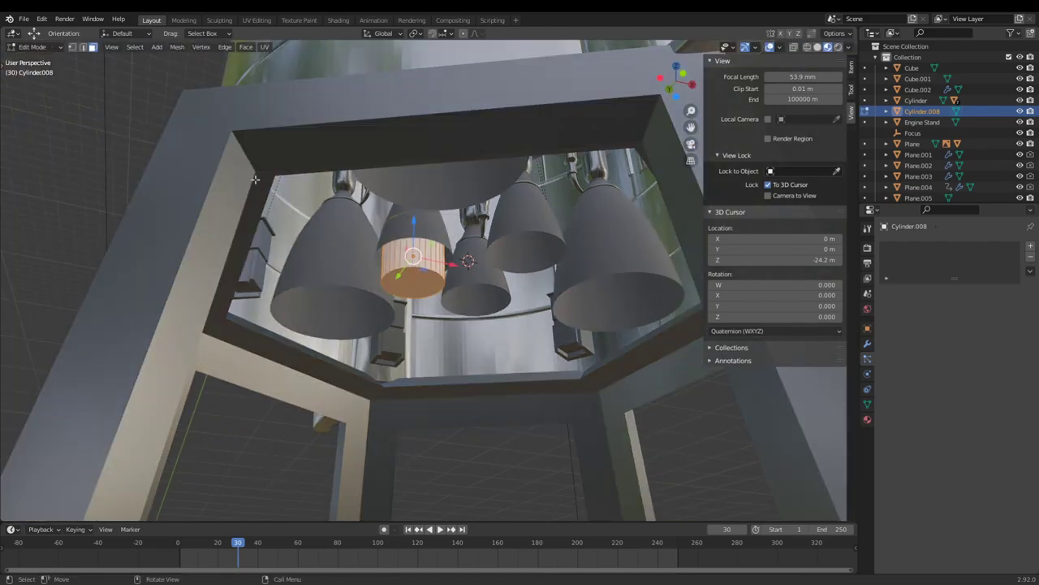
click(397, 281)
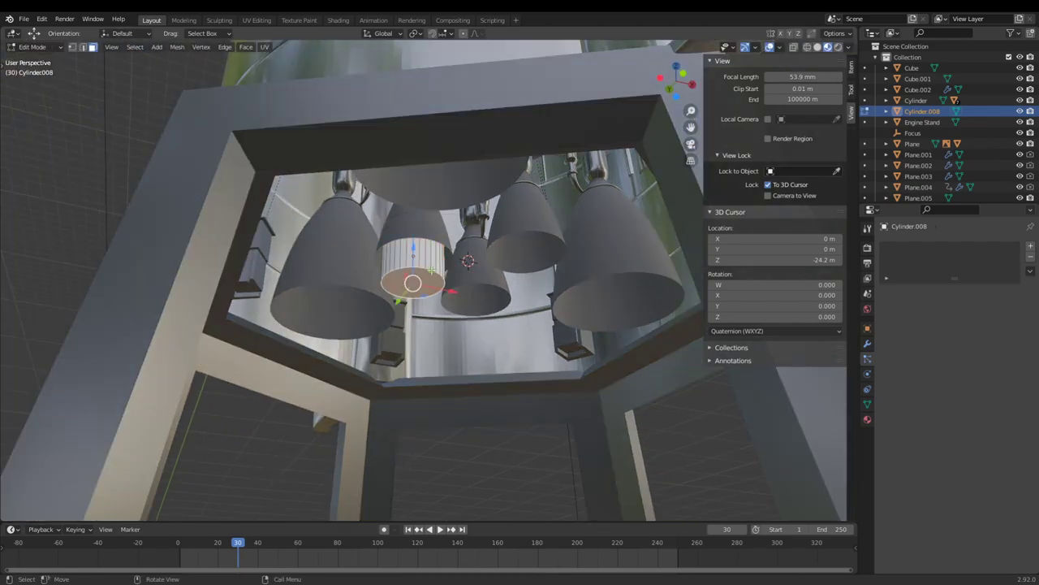
key(s)
click(474, 287)
key(e)
click(476, 328)
key(s)
click(461, 330)
- Extrude the bottom face downward, widen the new end, and extrude it about 0.62 m further
key(e)
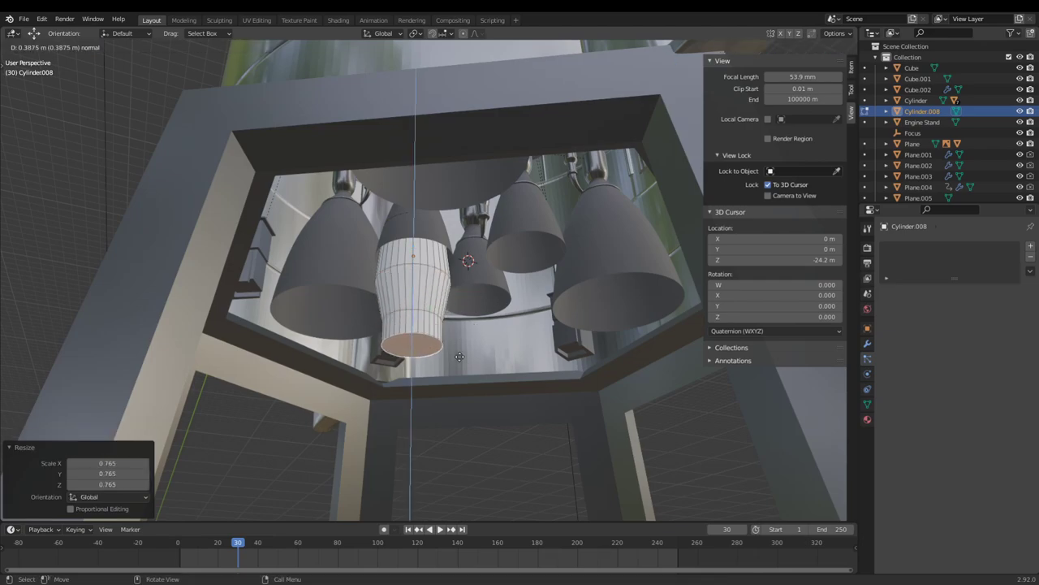
click(465, 380)
key(s)
click(475, 397)
key(e)
click(481, 440)
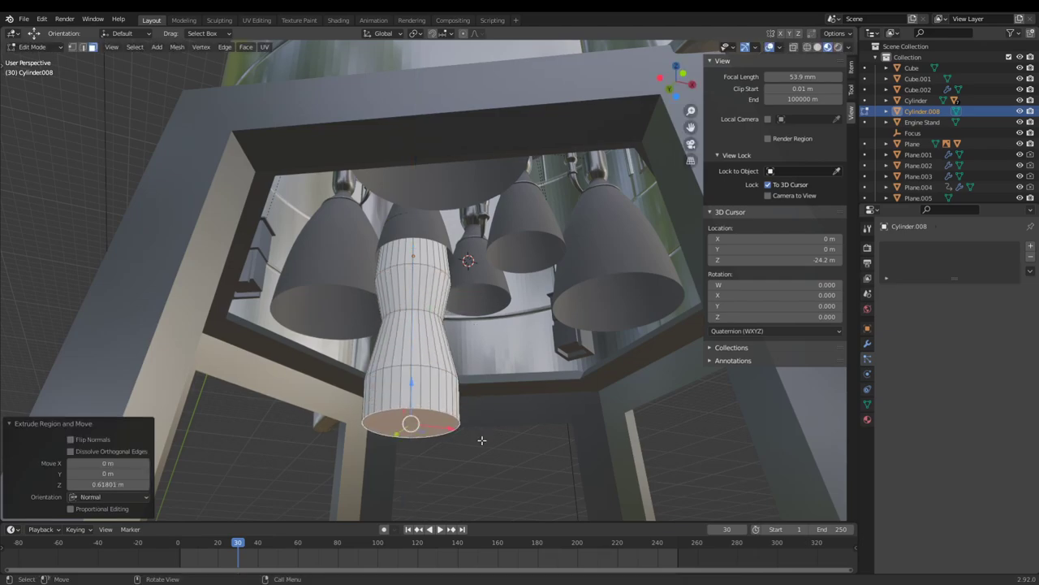
- Narrow the bottom face of the exhaust shape and extrude it about 0.70 m downward
key(s)
click(464, 446)
key(e)
click(464, 495)
scroll(462, 463, down, 4)
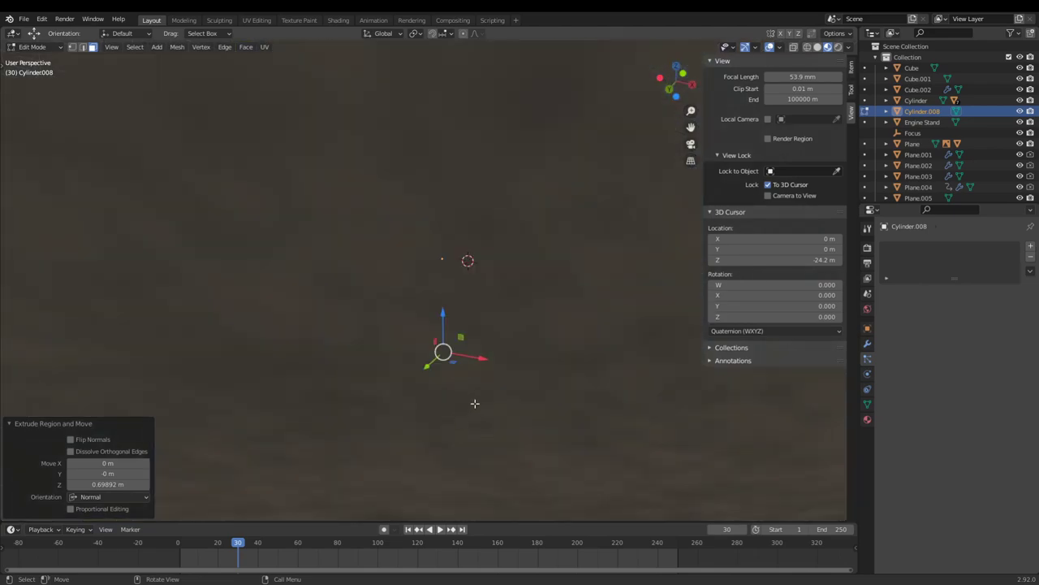
- Extrude the bottom face about 0.86 m, widen it, and lower it about 1.97 m
middle_drag(475, 404, 492, 431)
key(e)
click(492, 456)
key(s)
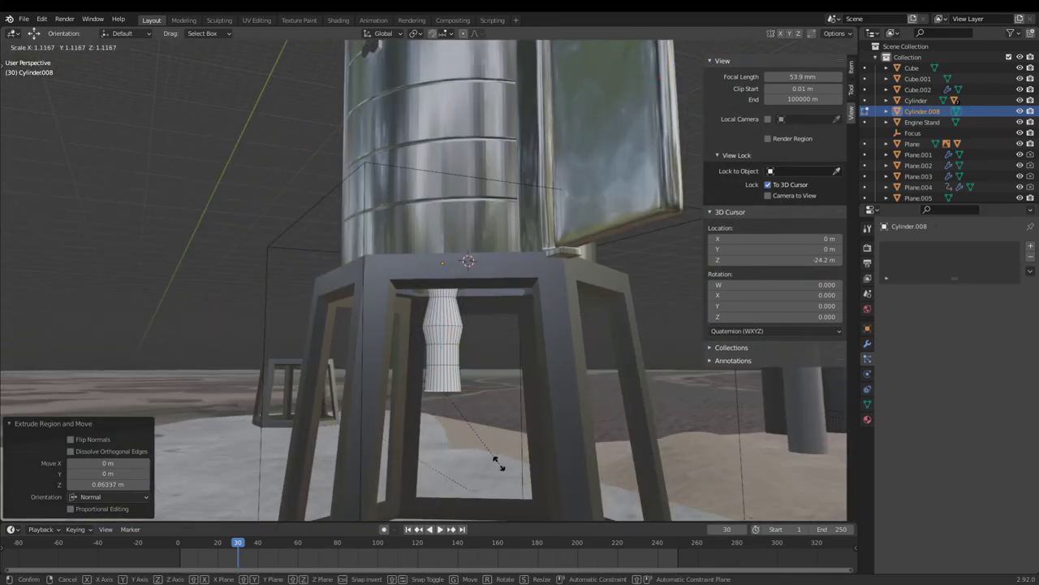
click(506, 508)
drag(443, 349, 441, 411)
- Taper the lower end of the exhaust shape by scaling its bottom face to about 0.283
scroll(469, 369, up, 2)
scroll(466, 369, down, 1)
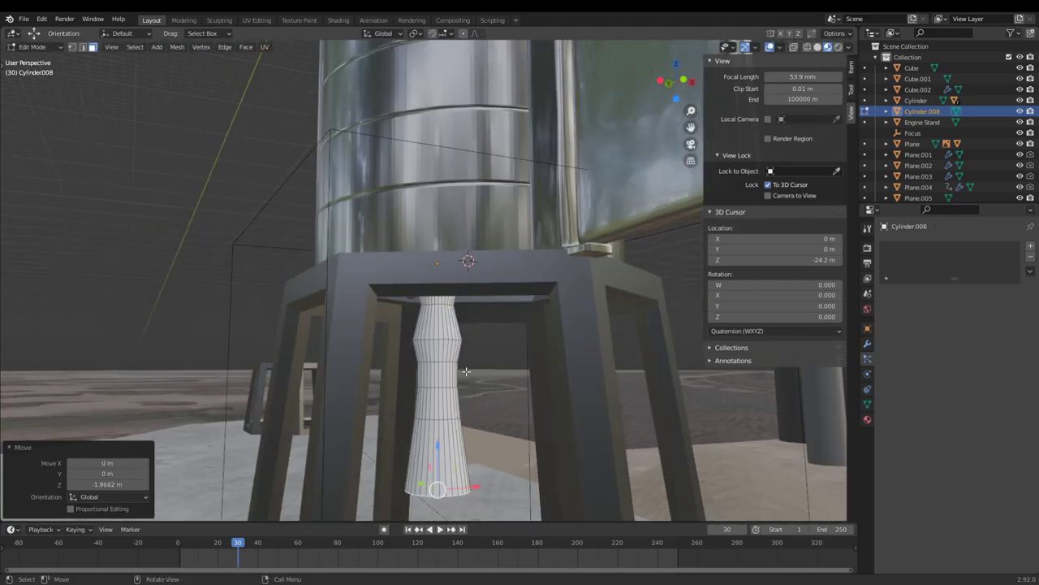
middle_drag(465, 369, 468, 450)
key(s)
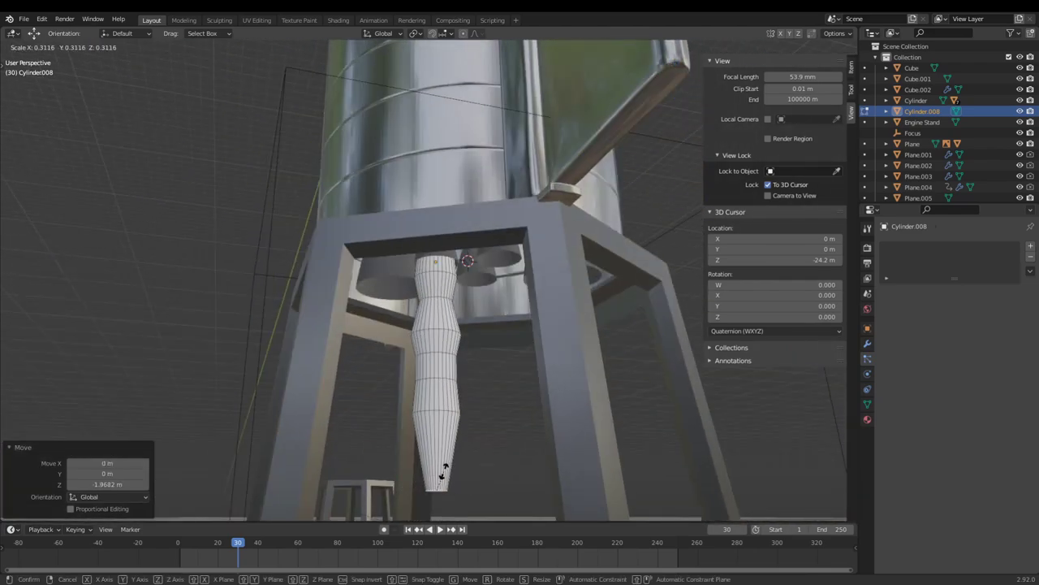
click(444, 473)
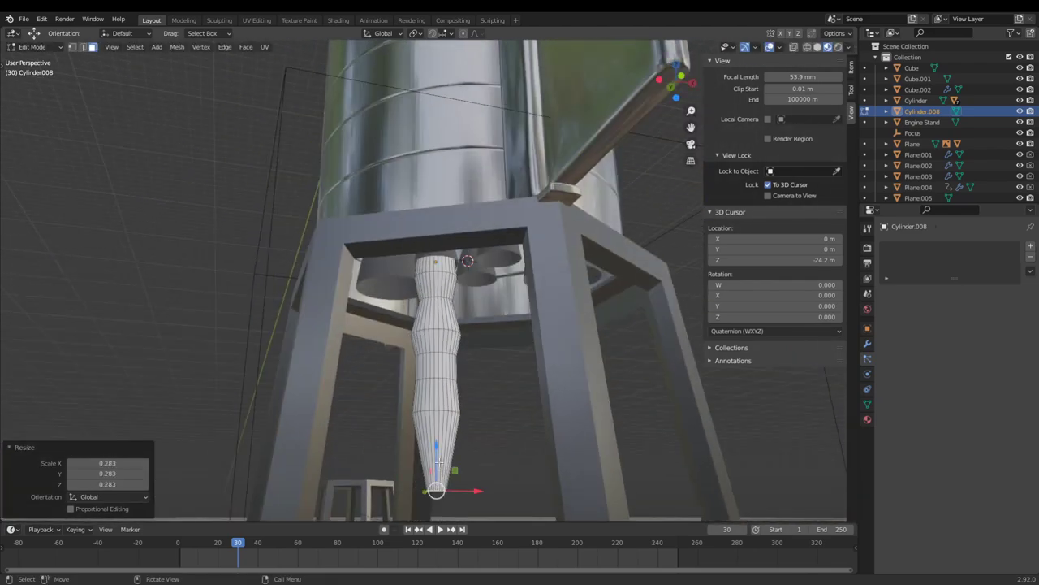
- Select the two lowest face loops of the exhaust shape and assign them to a new vertex group
alt+click(431, 396)
alt+click(437, 435)
alt+shift+click(436, 404)
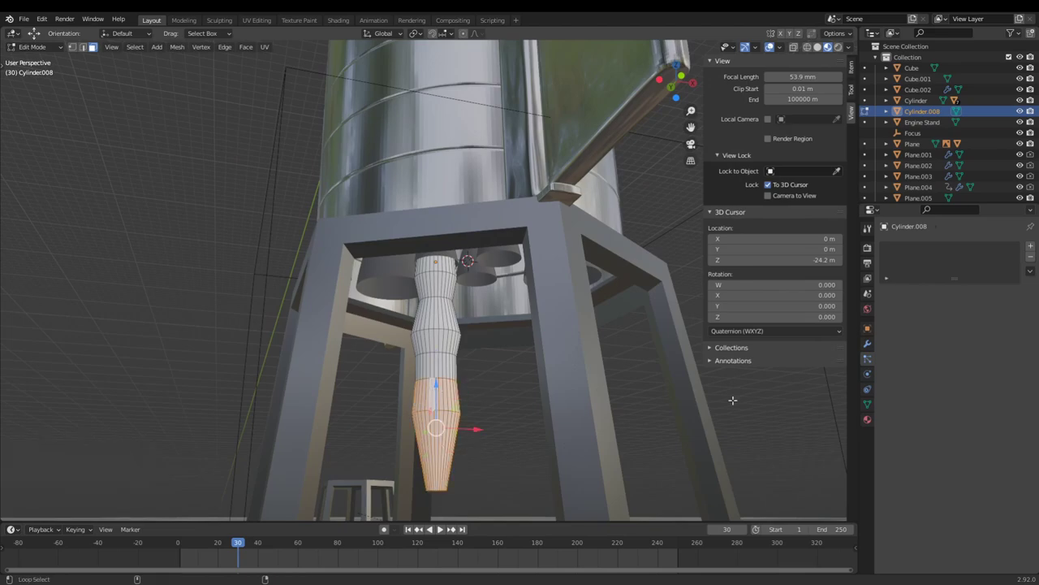
click(867, 391)
click(867, 403)
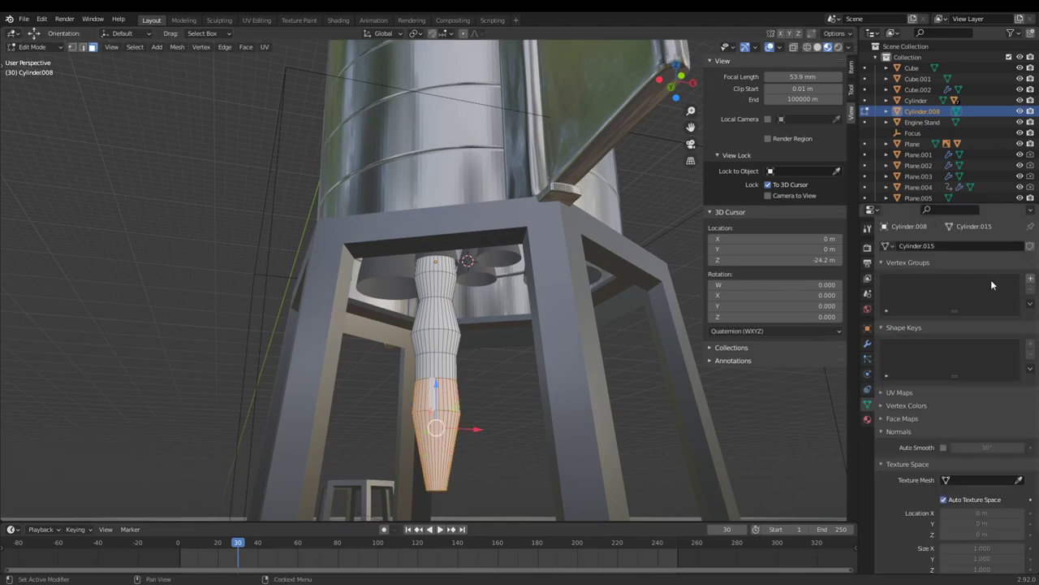
click(1030, 279)
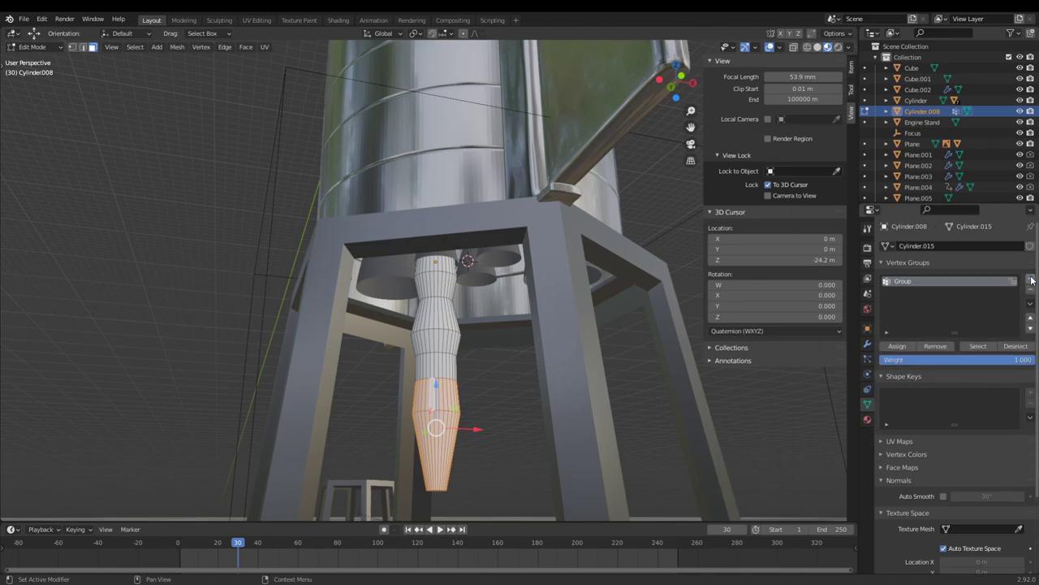
click(898, 347)
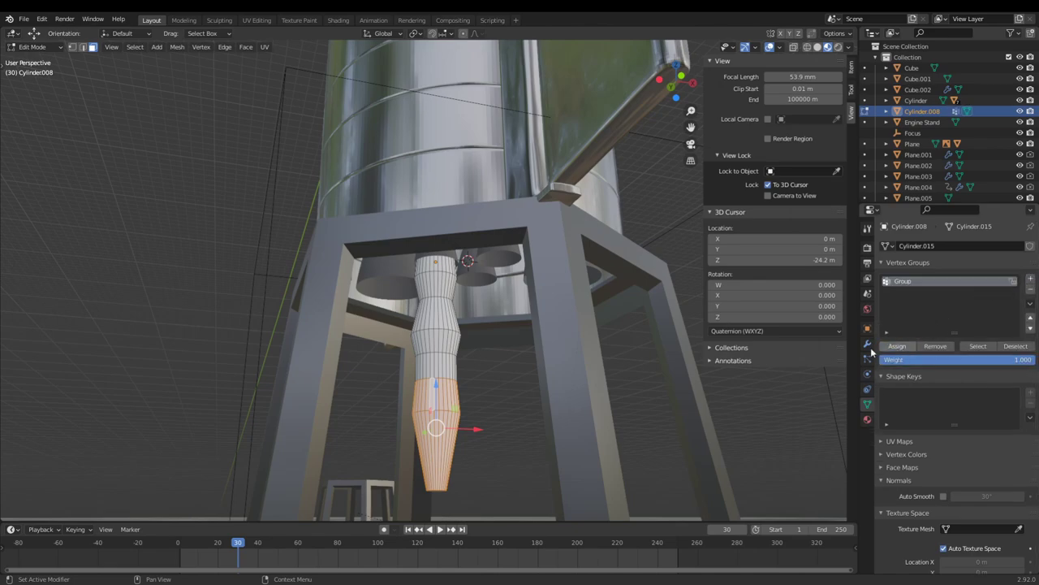
- Reassign the lower section to the vertex group in vertex selection mode, restore face selection, and return to Object Mode
mouse_move(414, 408)
middle_down()
mouse_move(417, 387)
mouse_move(406, 416)
middle_up()
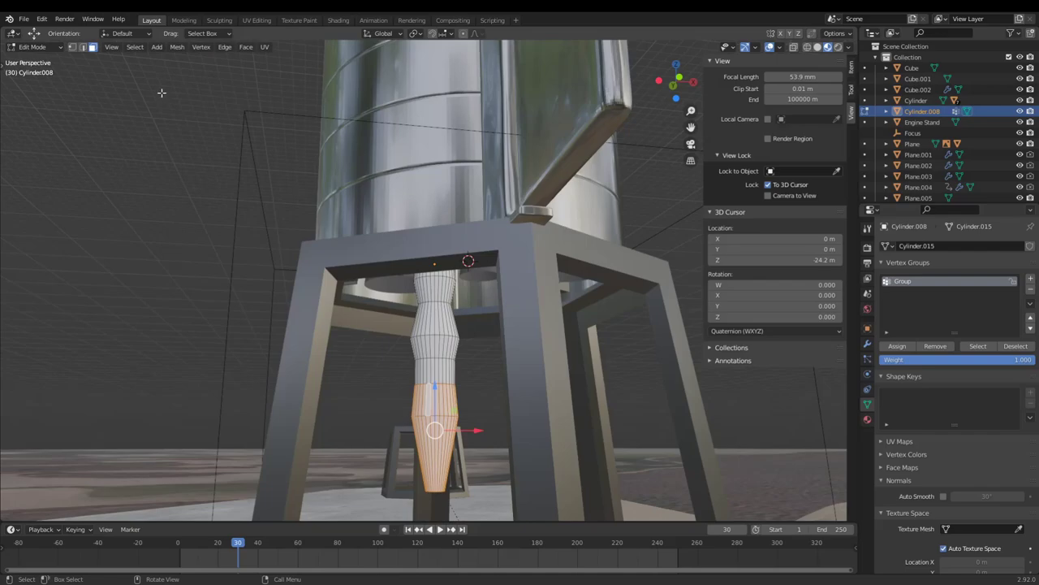
click(72, 47)
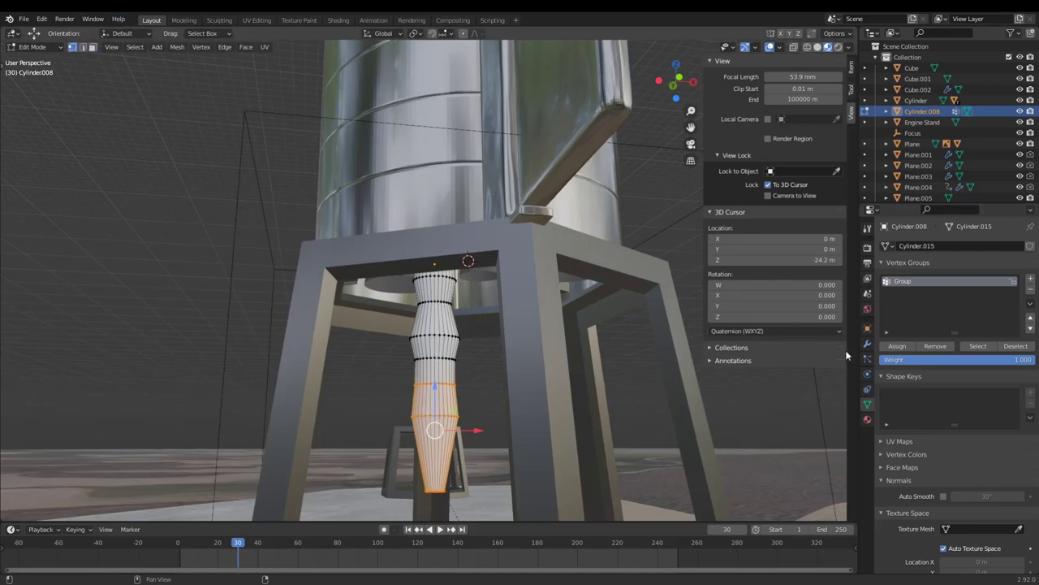
click(897, 348)
click(93, 47)
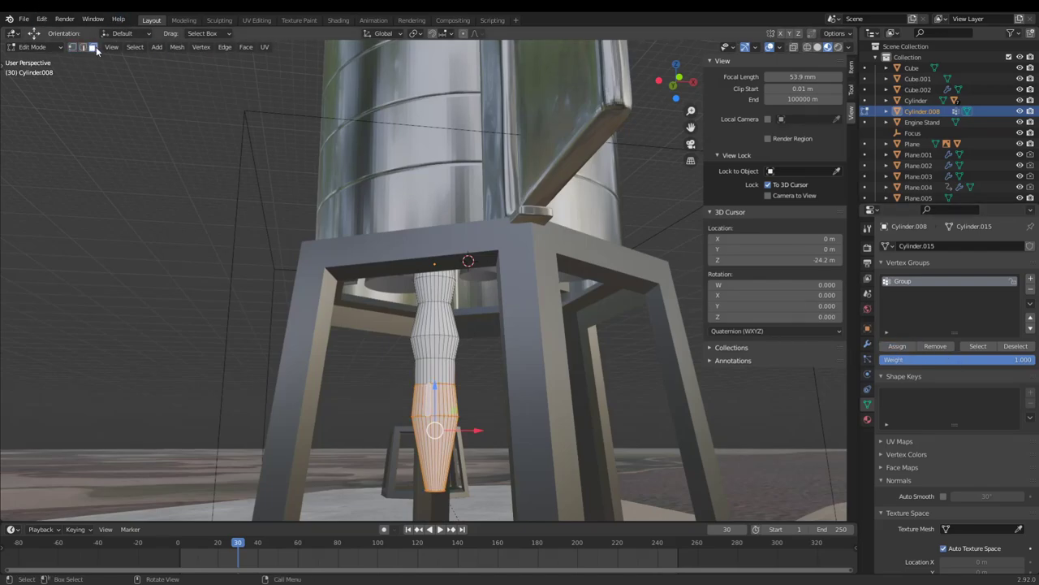
key(Tab)
- Add a new emitter particle system to the exhaust cylinder
middle_drag(378, 365, 585, 371)
click(867, 343)
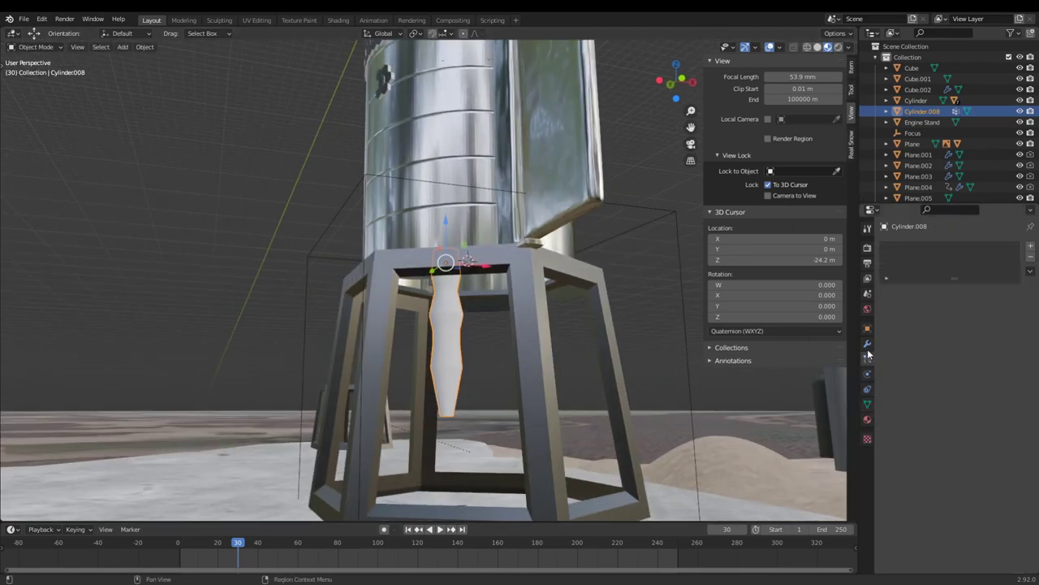
click(1031, 245)
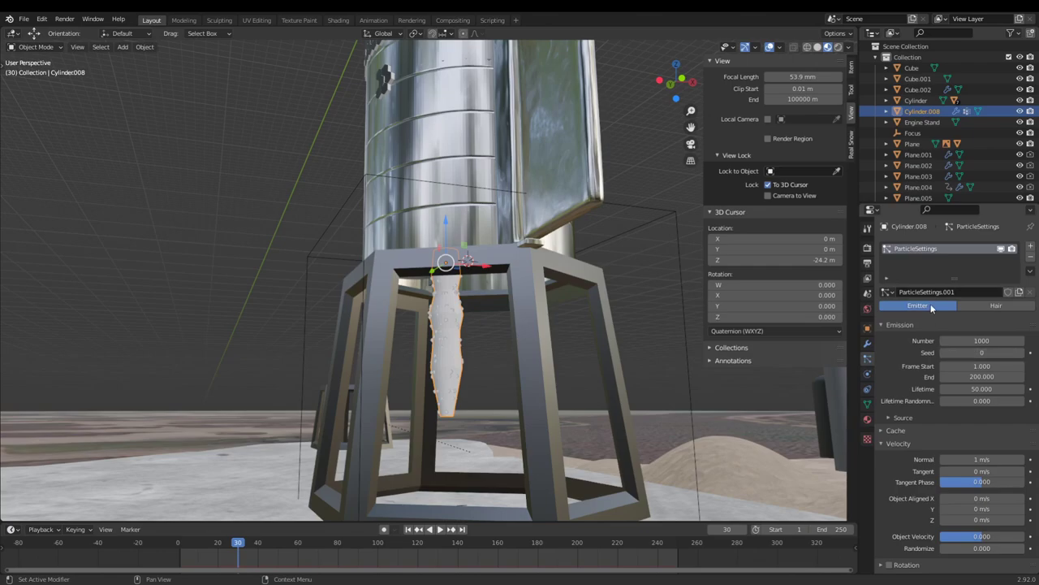
- Examine the new particle system's physics, field weight and vertex group settings, and inspect the particles on the cylinder up close
scroll(906, 372, down, 7)
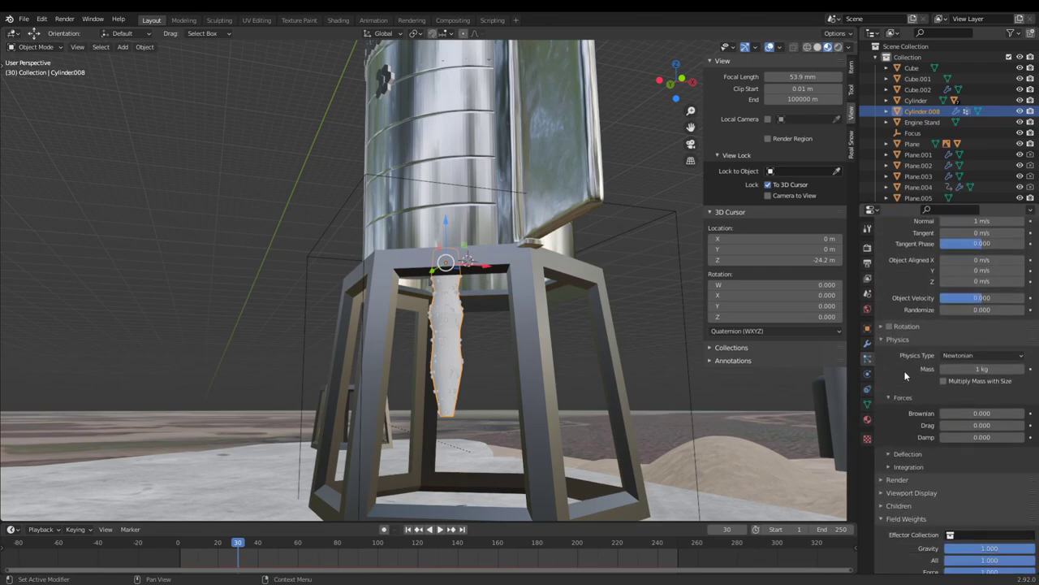
scroll(906, 375, down, 2)
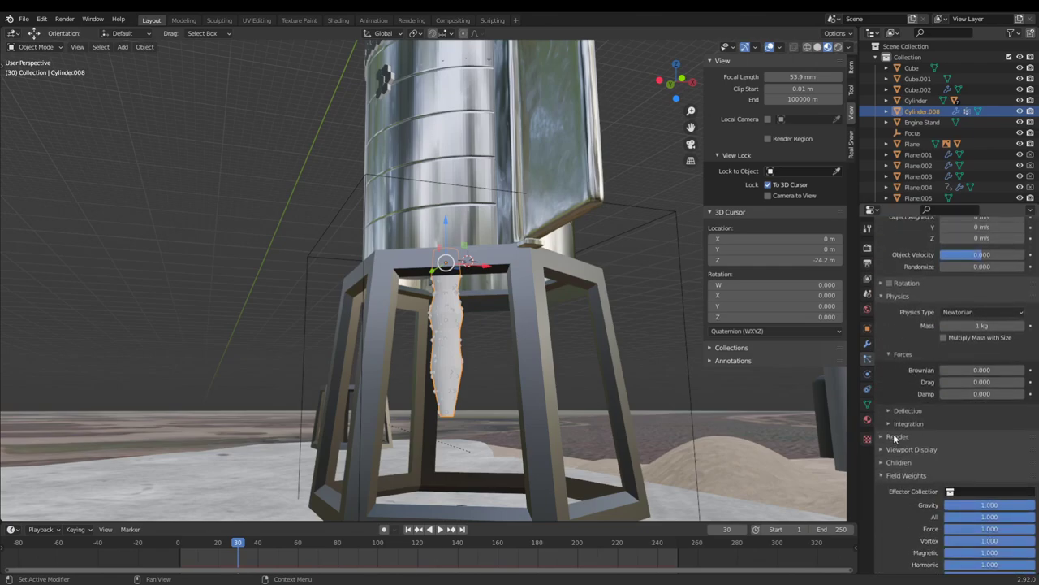
scroll(894, 434, down, 6)
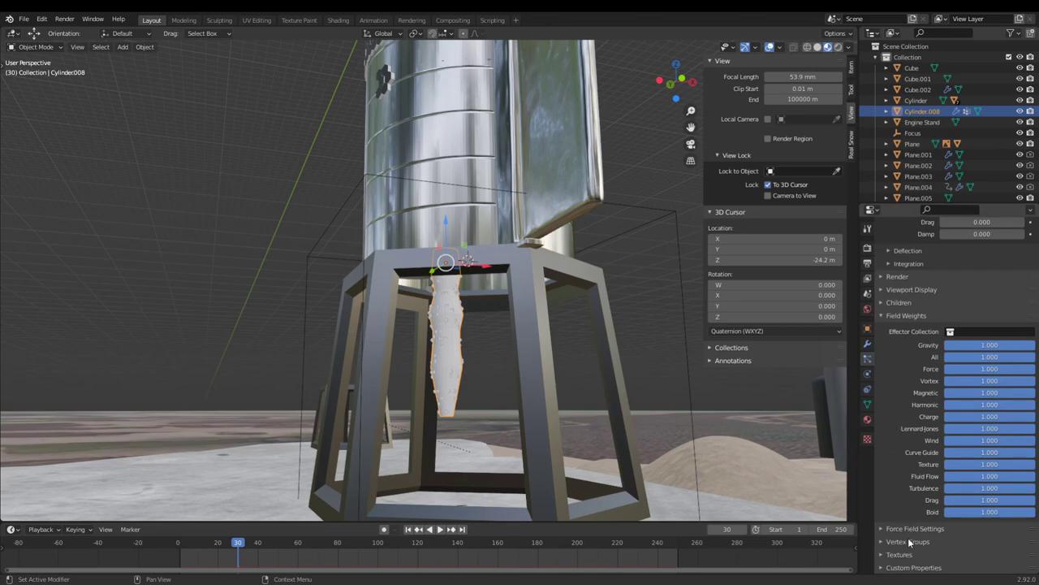
click(909, 542)
scroll(909, 542, down, 2)
scroll(936, 492, down, 3)
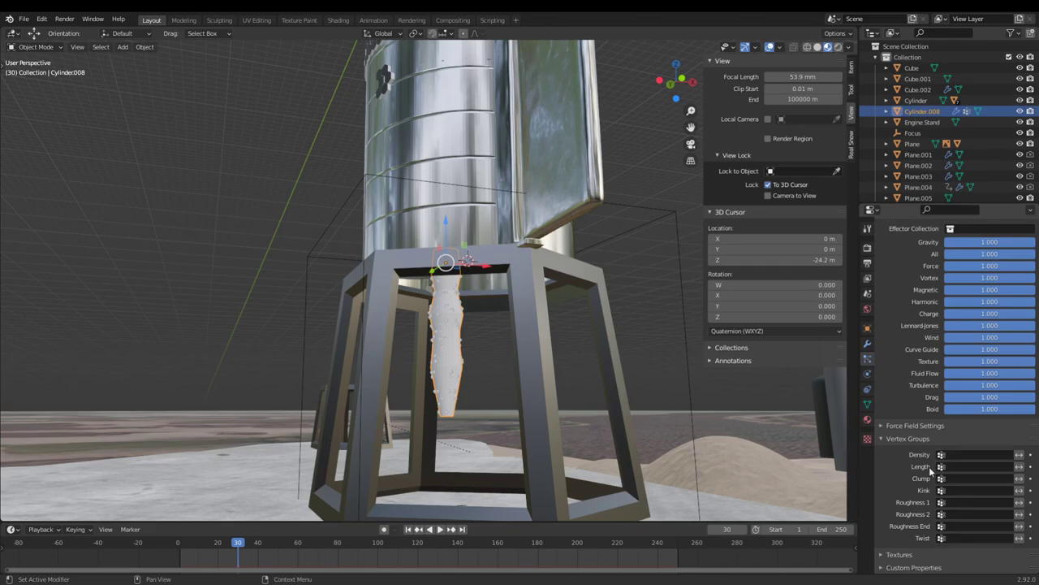
click(907, 439)
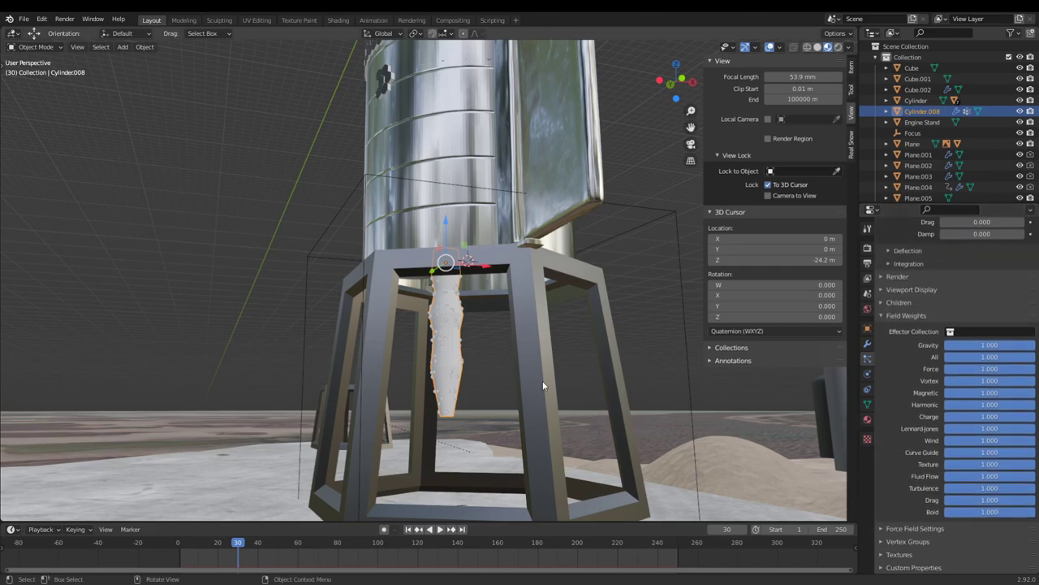
scroll(542, 380, up, 5)
middle_drag(424, 374, 402, 400)
middle_drag(445, 429, 448, 429)
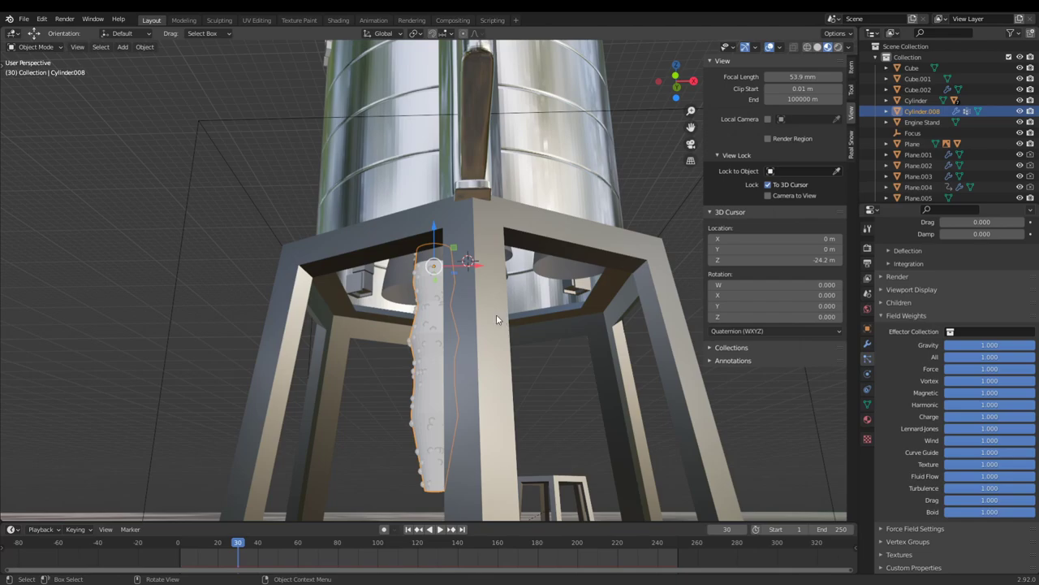
- Delete the particle-covered exhaust cylinder beneath the engines
middle_drag(468, 295, 480, 299)
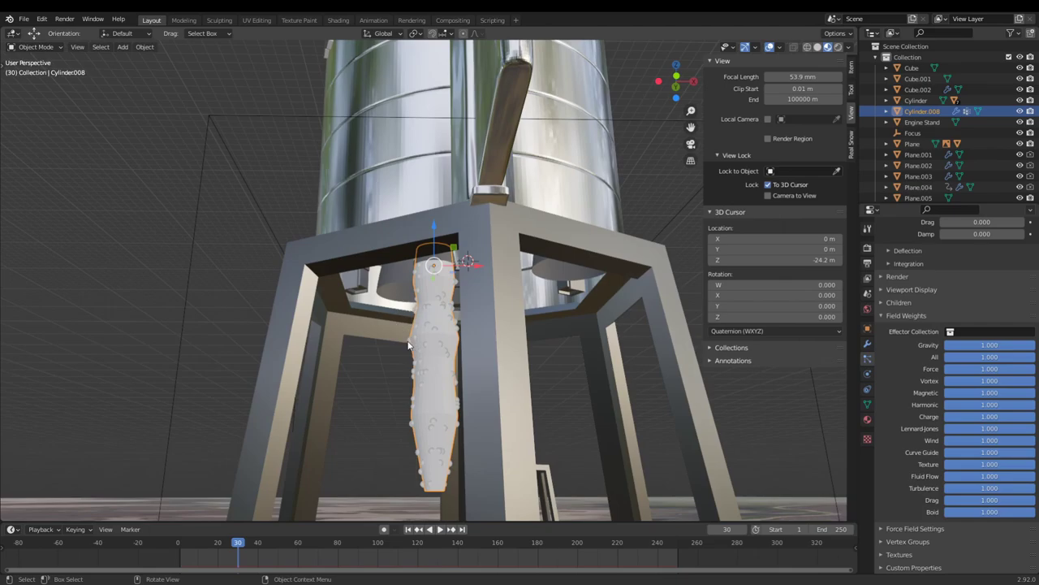
key(Delete)
- Delete the square particle-emitting plane at the mouth of the engine bell
scroll(379, 230, up, 10)
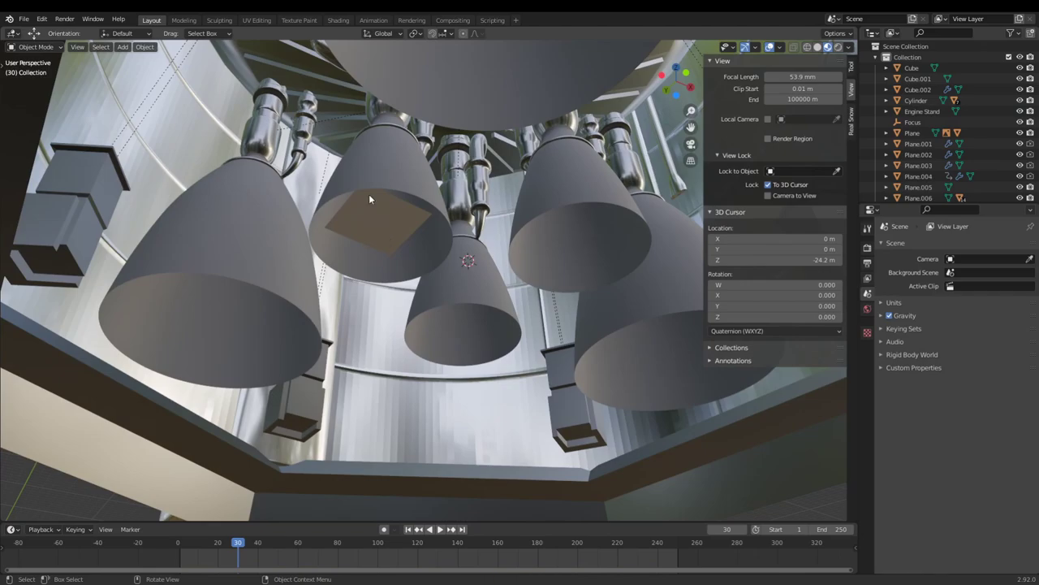
click(375, 233)
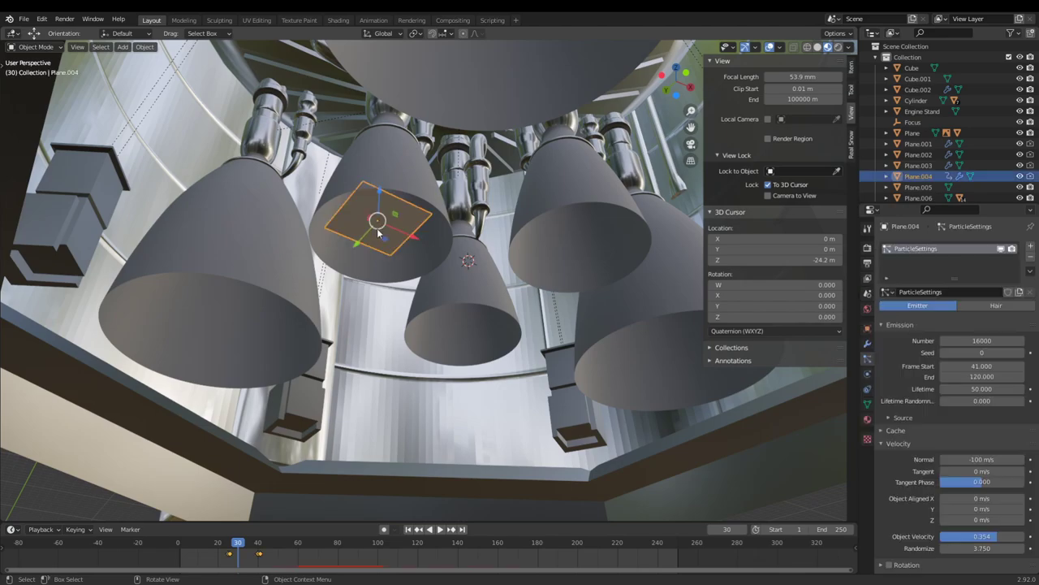
middle_drag(376, 233, 370, 331)
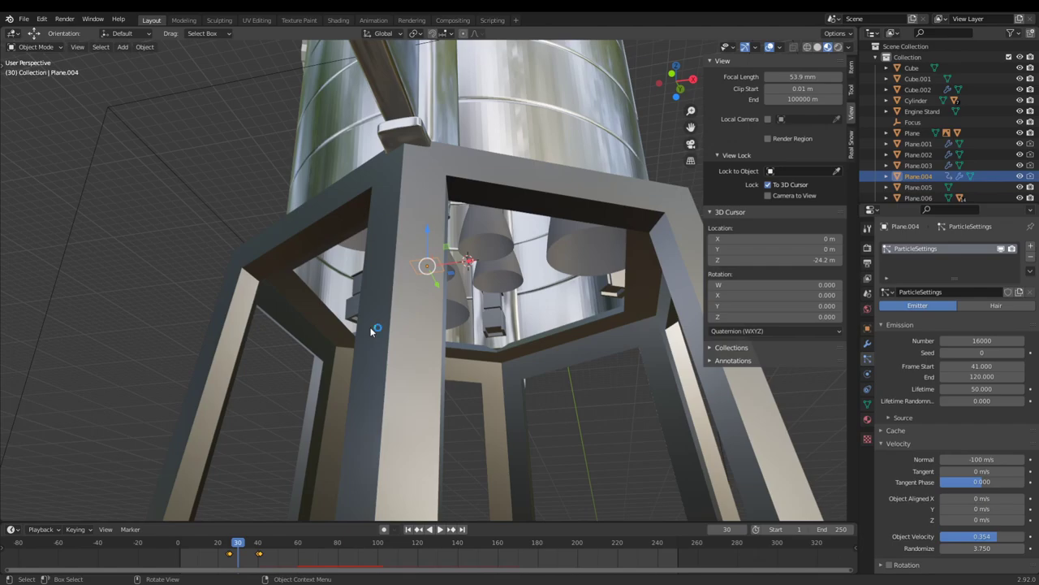
middle_drag(457, 286, 437, 274)
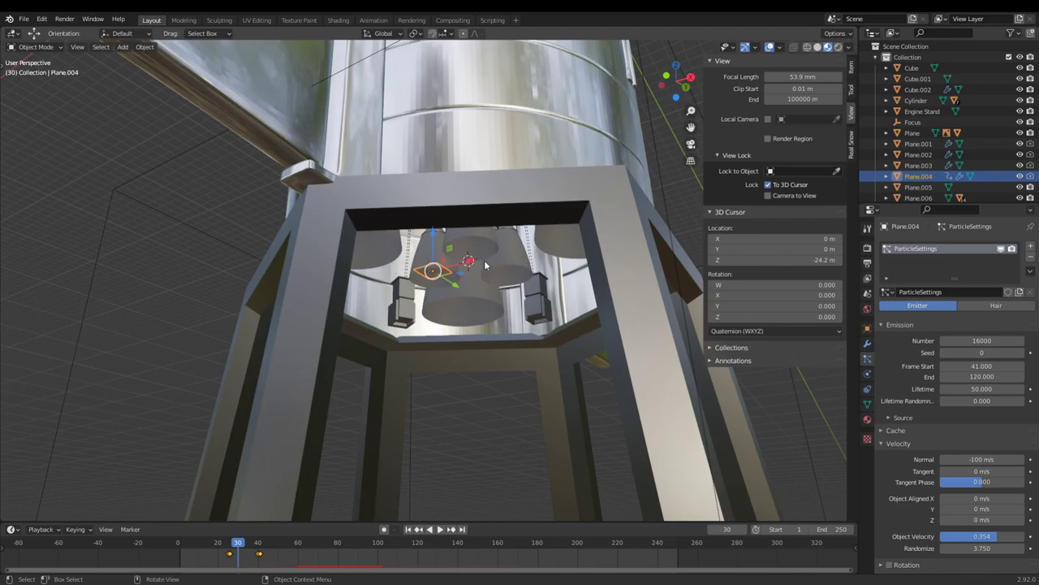
scroll(485, 265, up, 5)
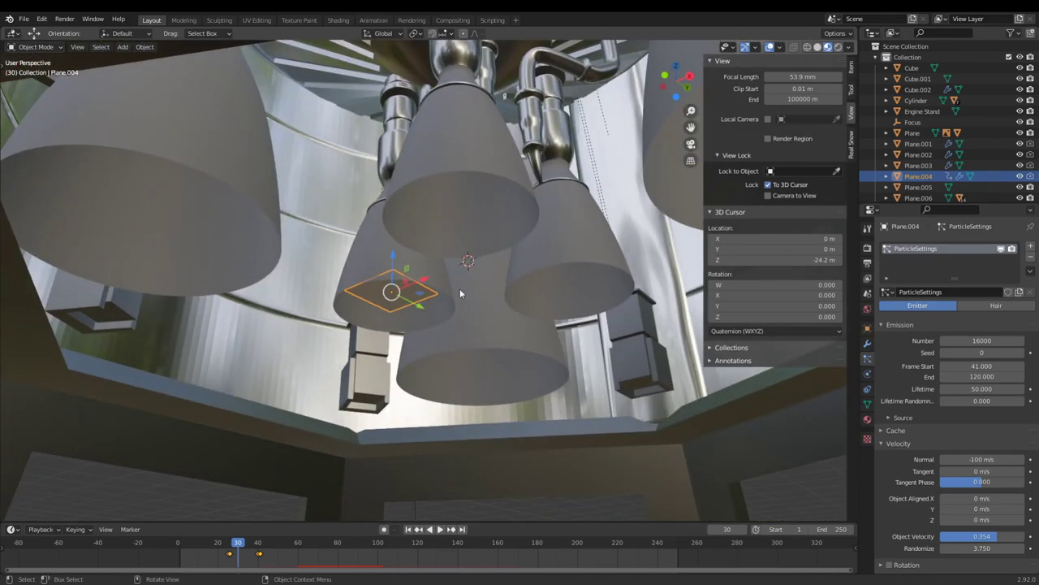
scroll(455, 273, down, 8)
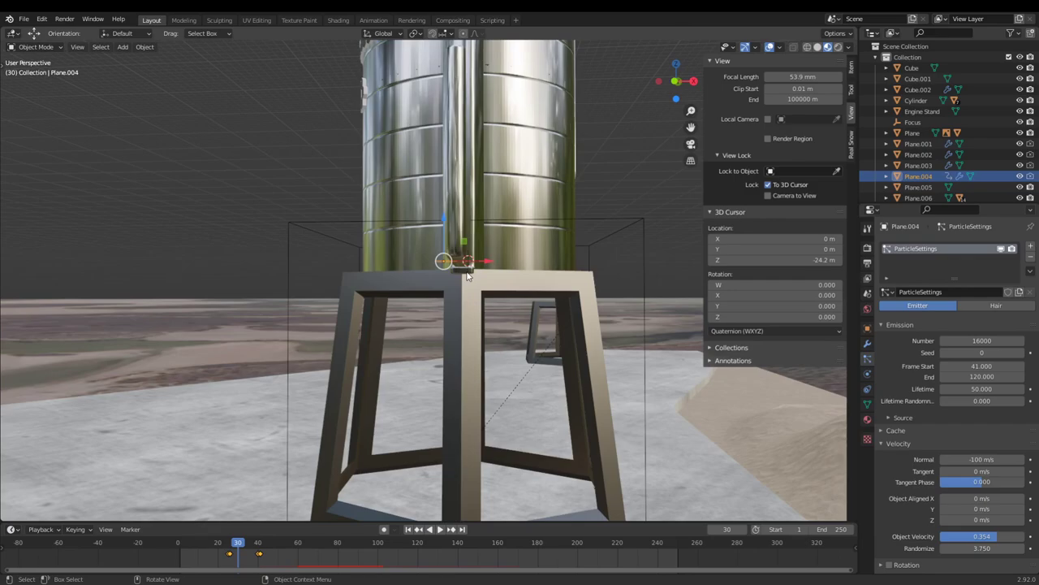
middle_drag(453, 286, 464, 248)
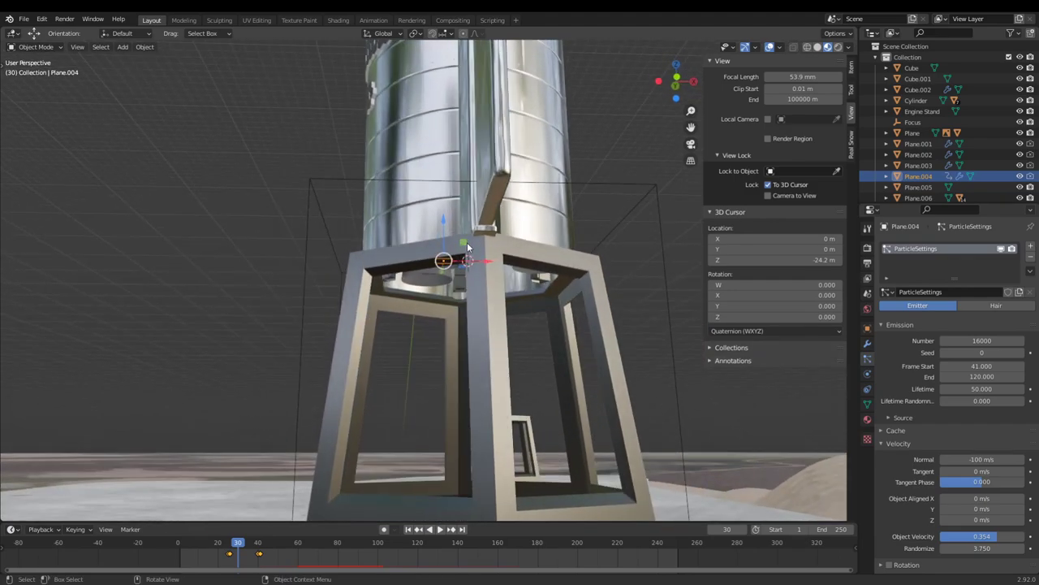
scroll(413, 255, up, 8)
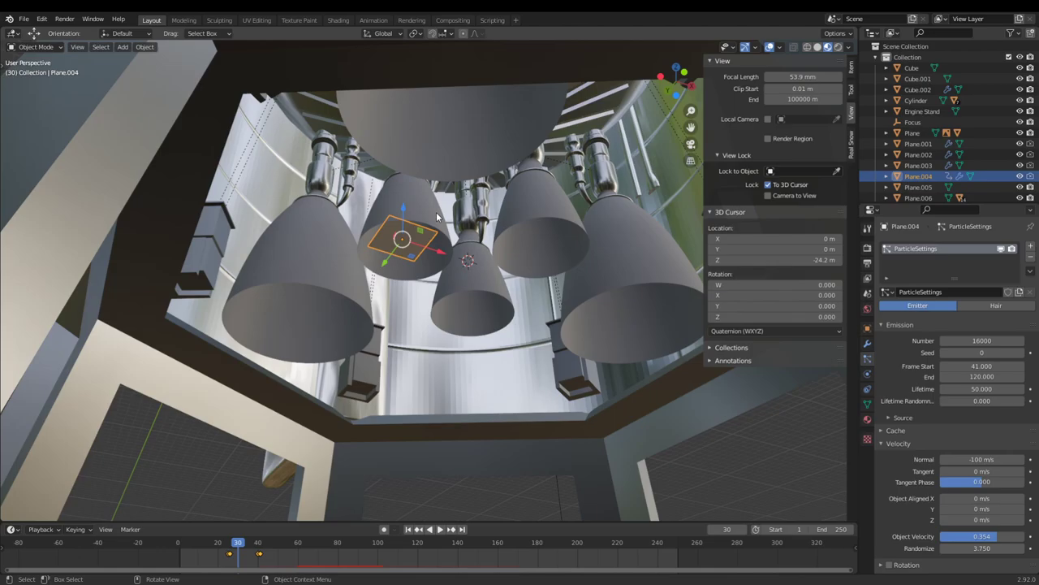
scroll(436, 213, down, 4)
middle_drag(436, 213, 393, 268)
scroll(364, 273, down, 5)
scroll(394, 268, up, 2)
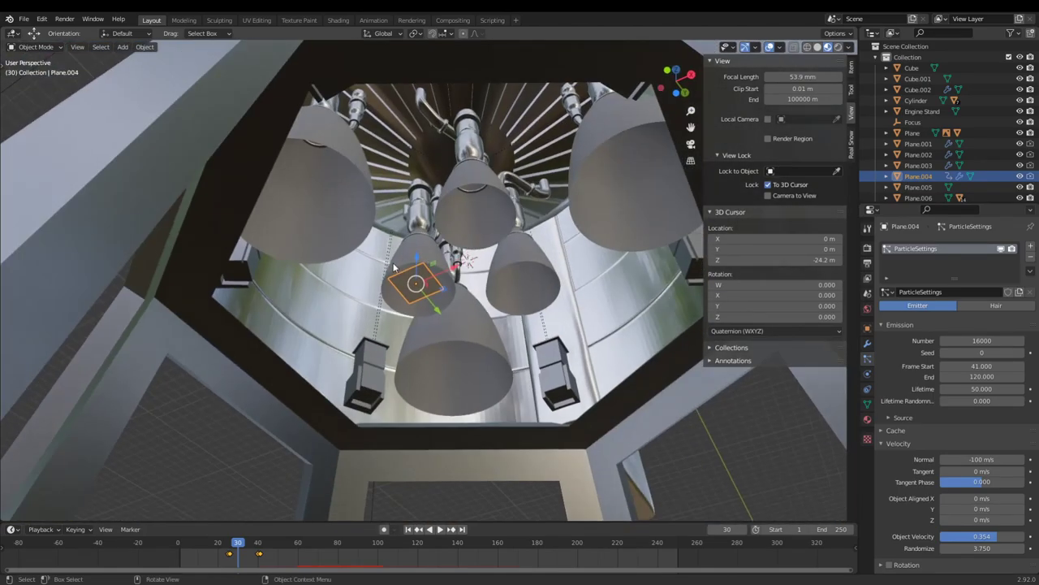
key(Delete)
- Delete the fluid domain cube around the engine stand and return the timeline to frame 0
scroll(522, 269, down, 5)
middle_drag(522, 270, 425, 264)
scroll(459, 354, down, 2)
click(422, 268)
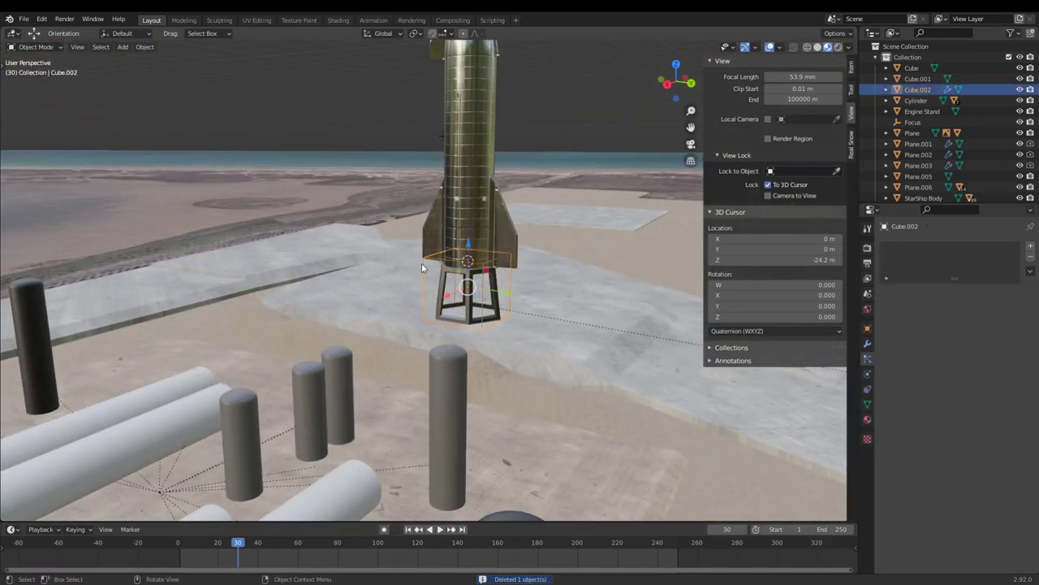
key(Delete)
scroll(422, 262, down, 5)
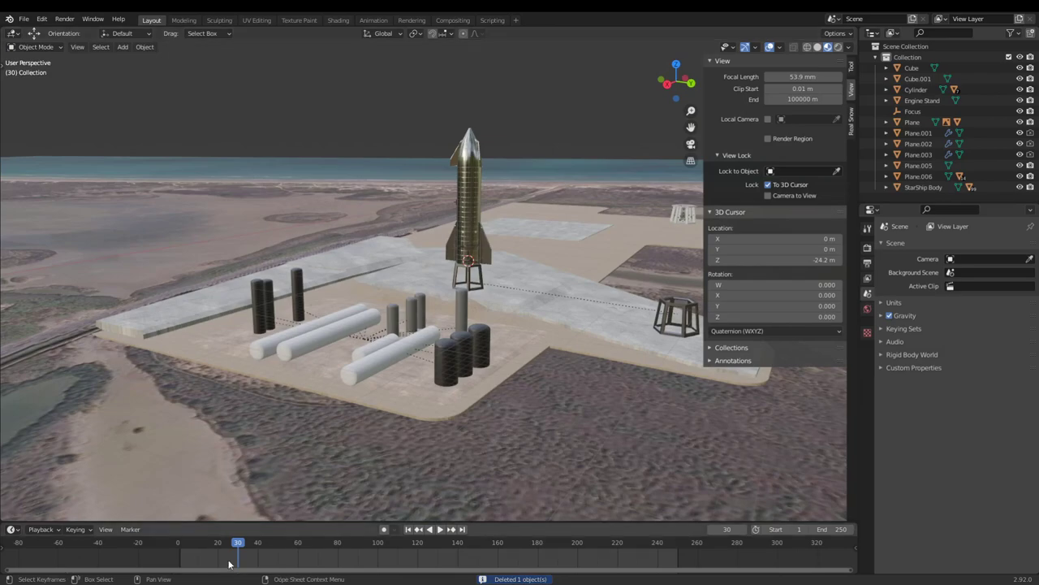
drag(241, 550, 178, 551)
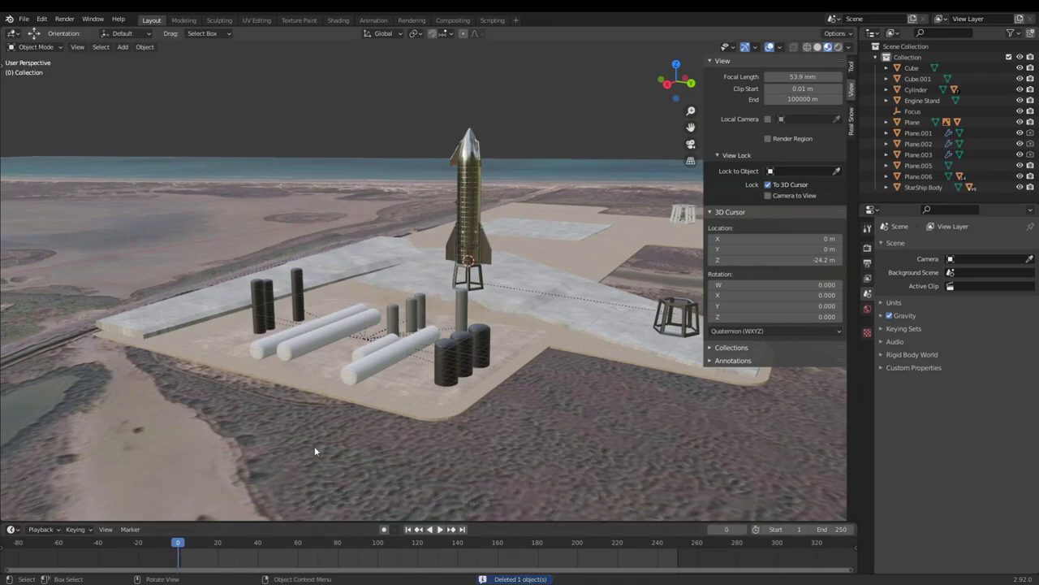
- Enable rigid body physics on the StarShip Body and play the animation briefly to test its fall
scroll(428, 271, up, 3)
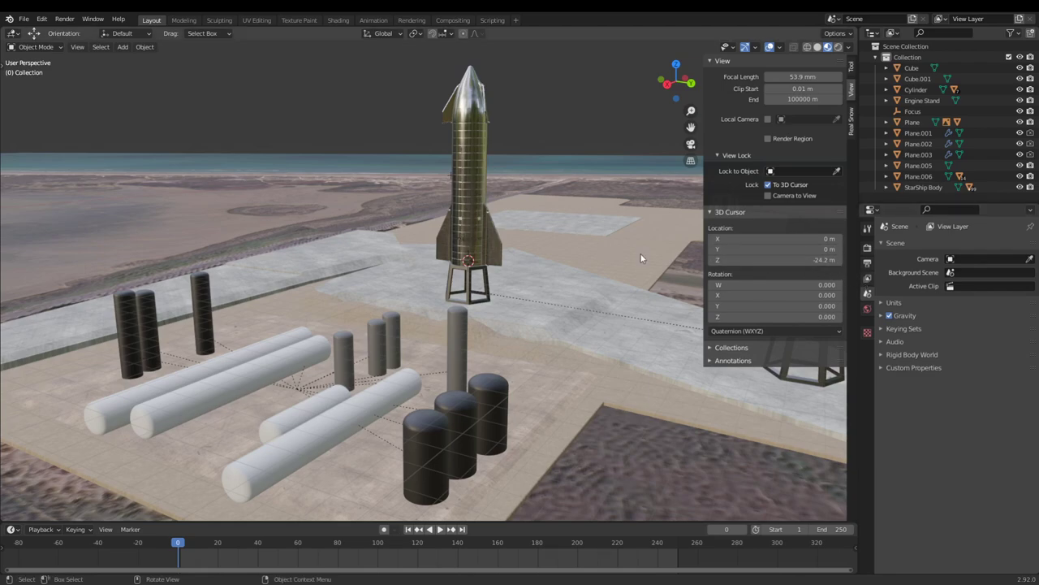
click(474, 167)
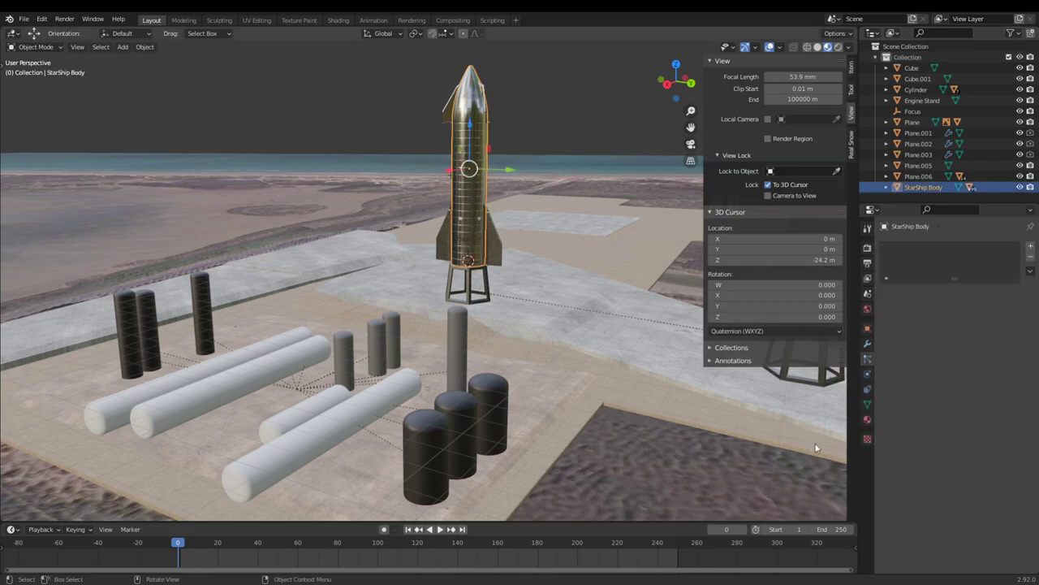
click(866, 375)
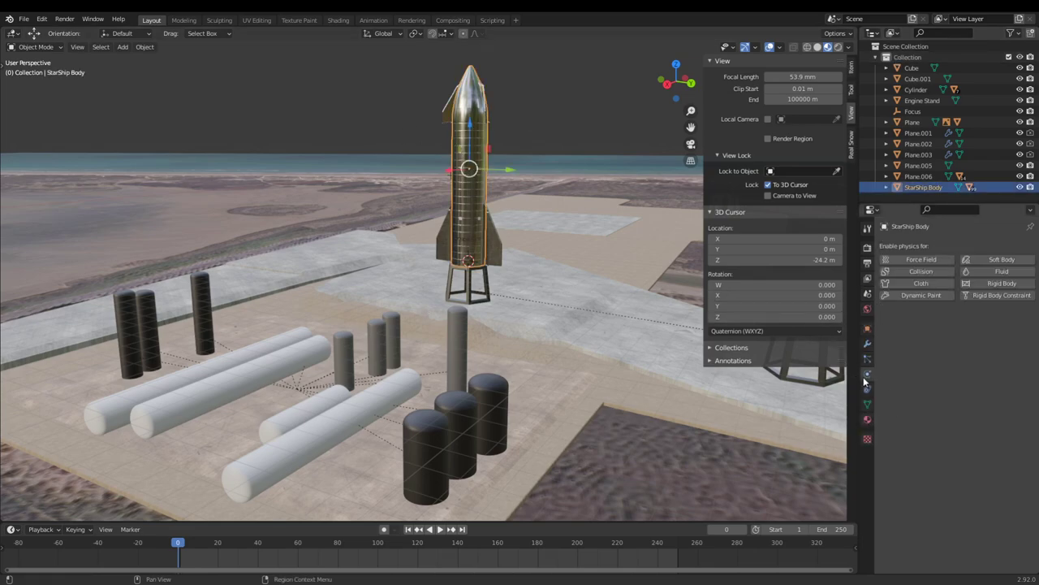
click(1000, 282)
click(440, 530)
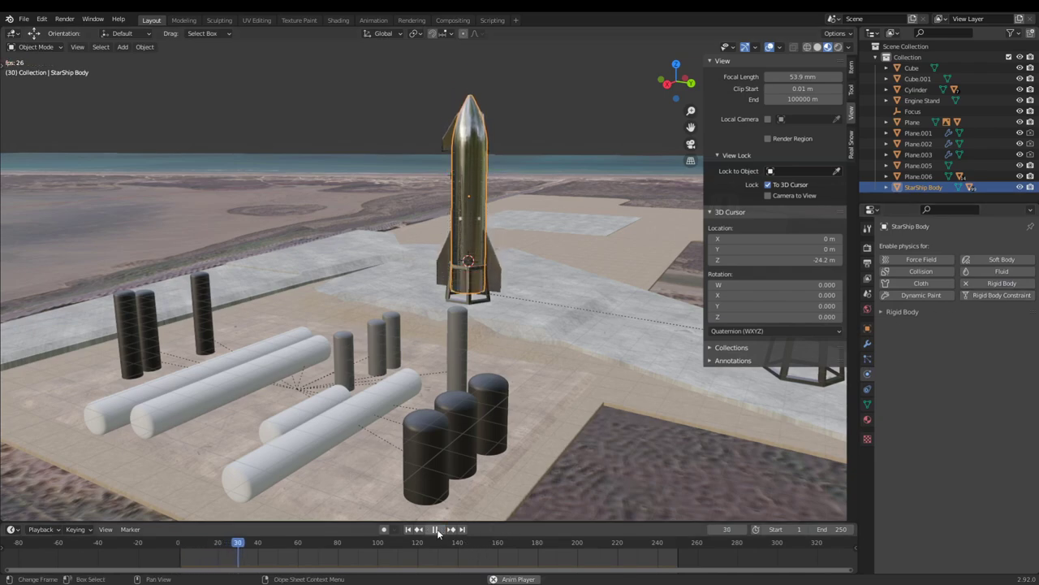
key(Escape)
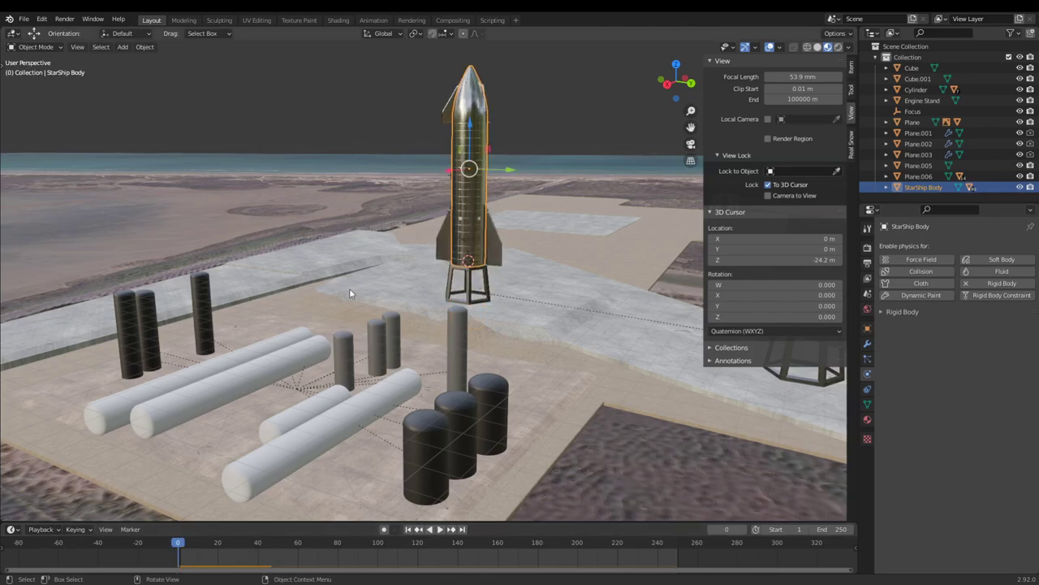
- Examine the smoke flow planes on the rocket's lower body, their fluid settings, and the engine stand from several sides
scroll(468, 178, up, 6)
middle_drag(468, 173, 457, 225)
click(390, 131)
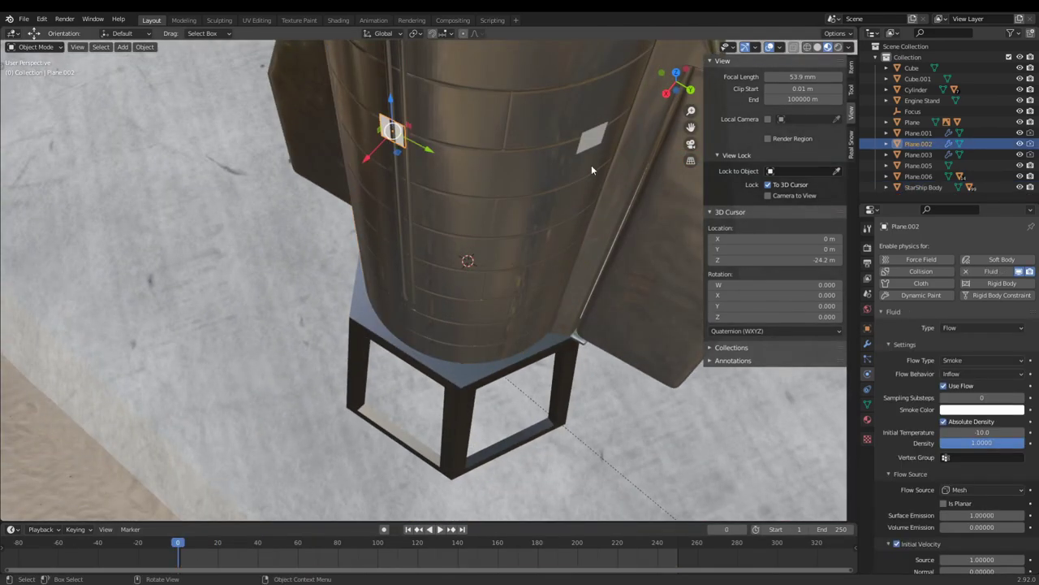
click(589, 136)
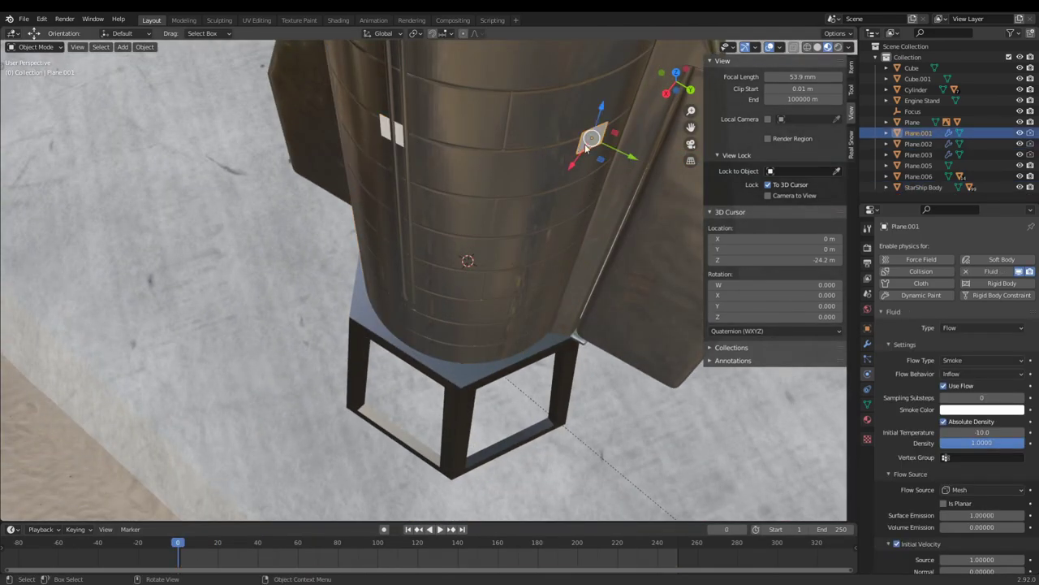
scroll(586, 144, down, 4)
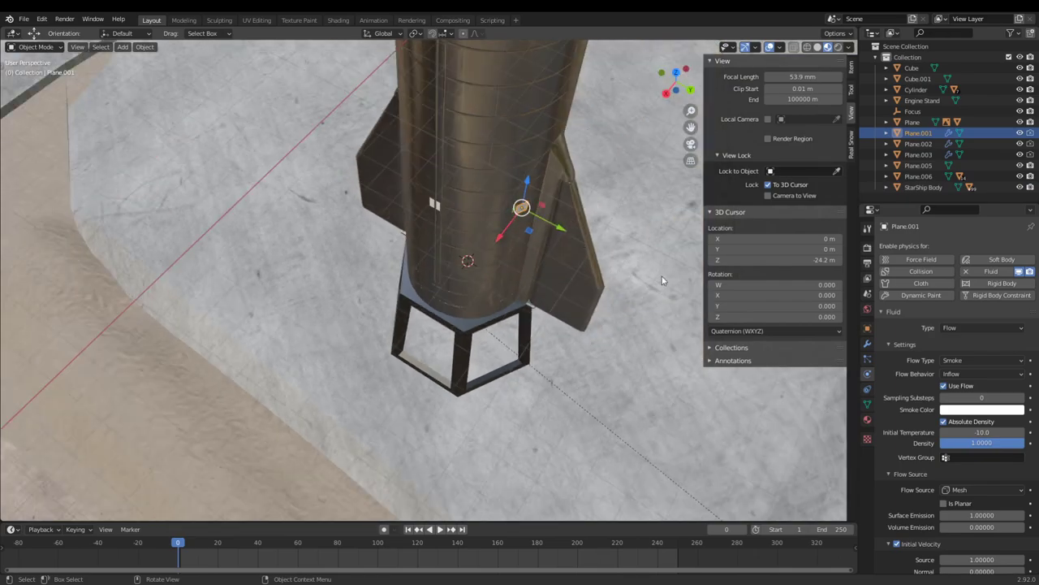
middle_drag(501, 288, 431, 244)
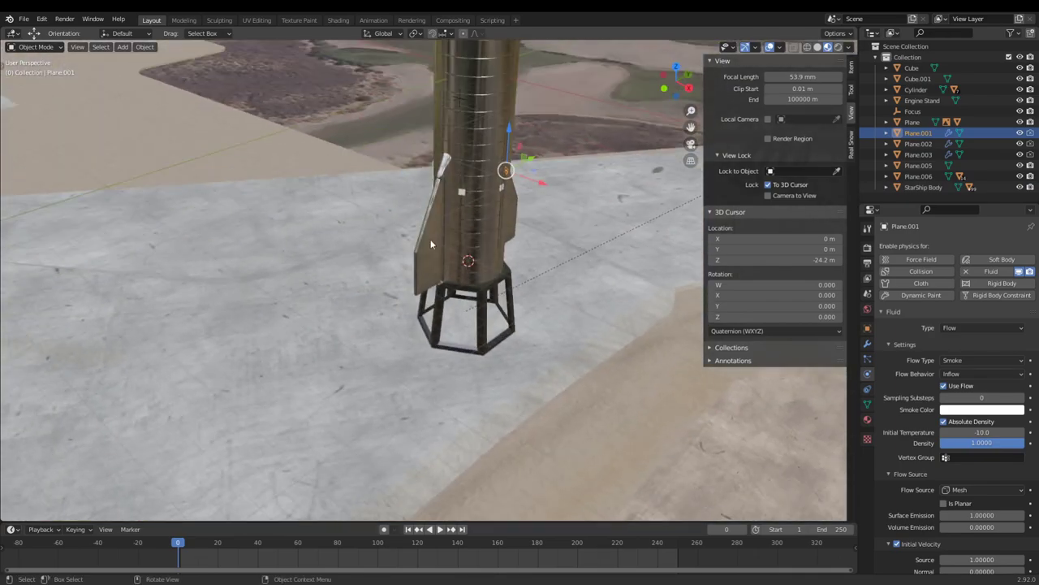
middle_drag(399, 199, 510, 284)
scroll(489, 321, up, 8)
mouse_move(488, 320)
middle_down()
mouse_move(479, 274)
mouse_move(475, 329)
middle_up()
scroll(466, 172, down, 6)
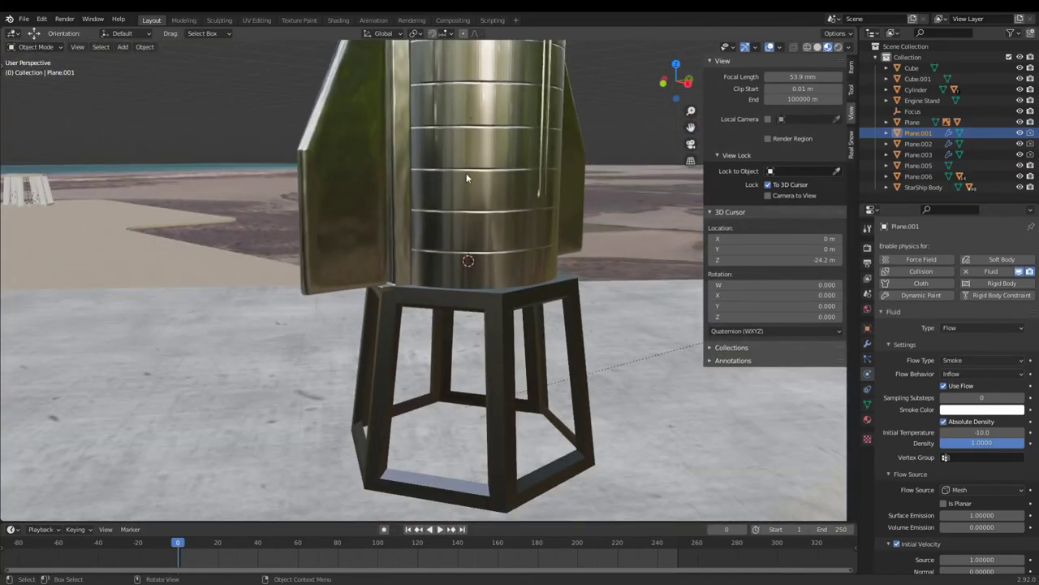
middle_drag(469, 244, 323, 292)
scroll(323, 290, up, 3)
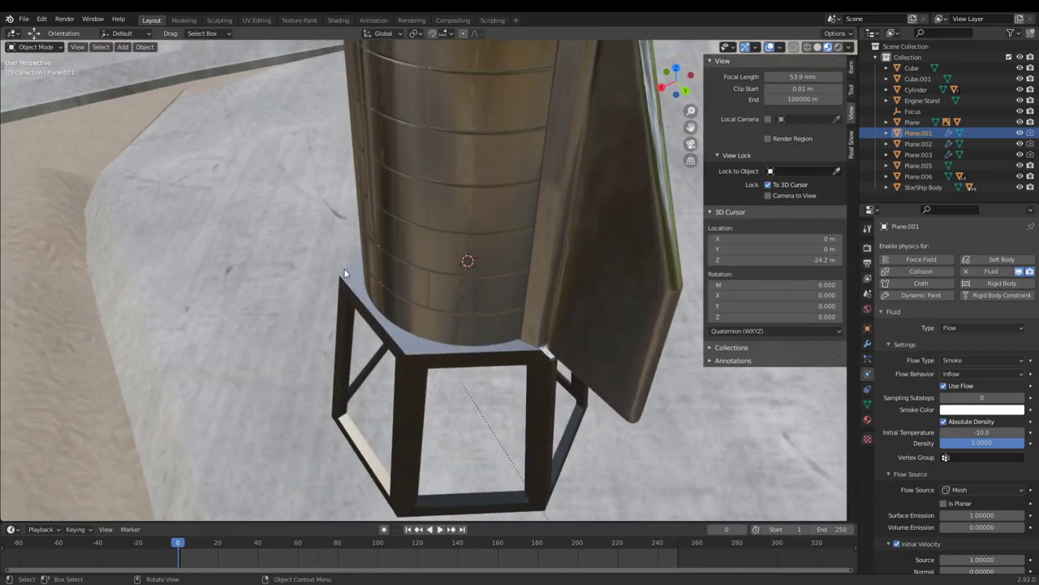
middle_drag(344, 273, 418, 321)
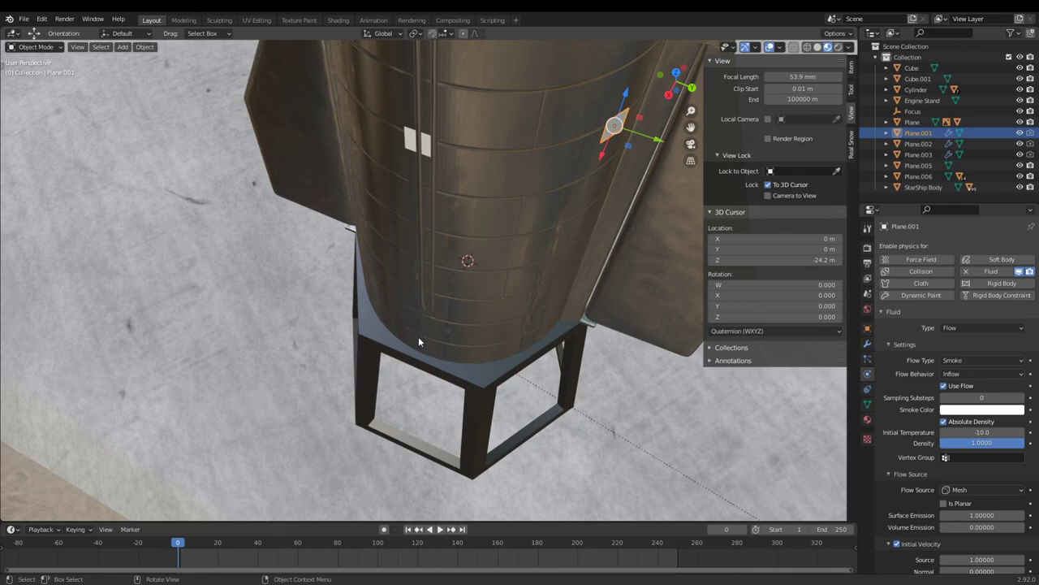
scroll(419, 342, down, 4)
middle_drag(419, 342, 444, 282)
scroll(443, 282, down, 5)
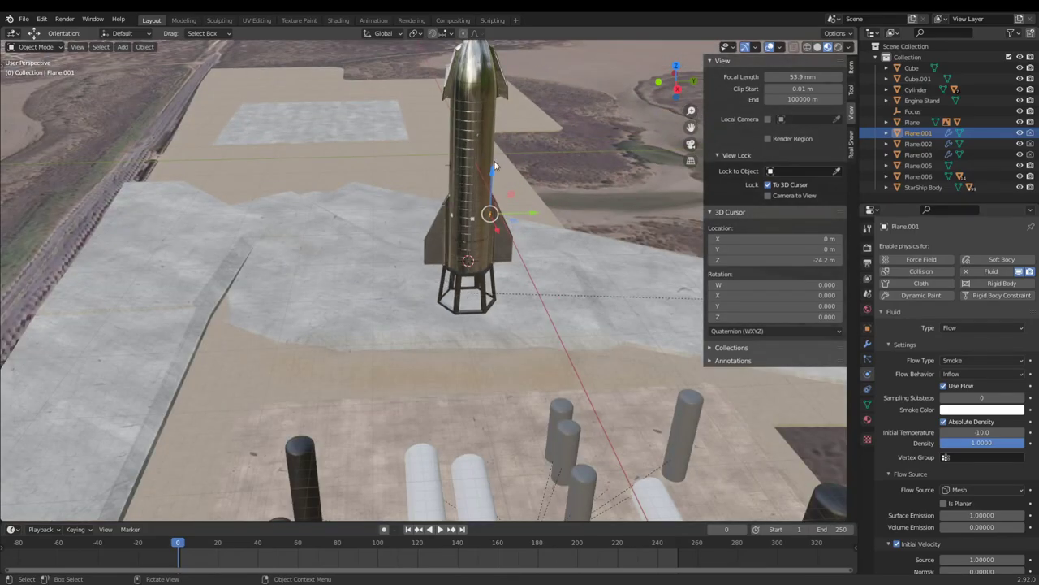
- Select the StarShip Body and show its object transform properties
click(473, 159)
scroll(547, 199, down, 3)
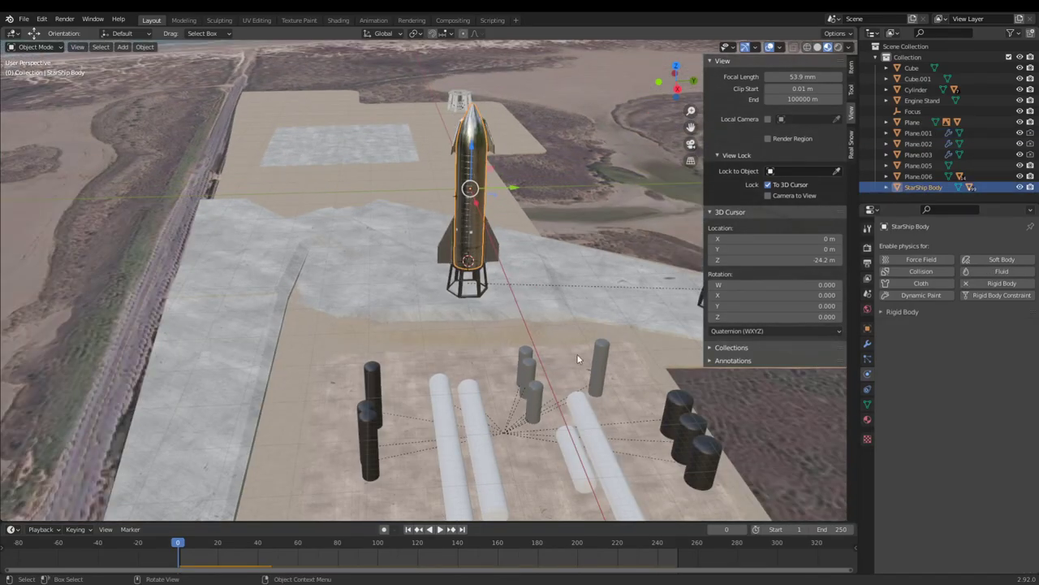
click(869, 329)
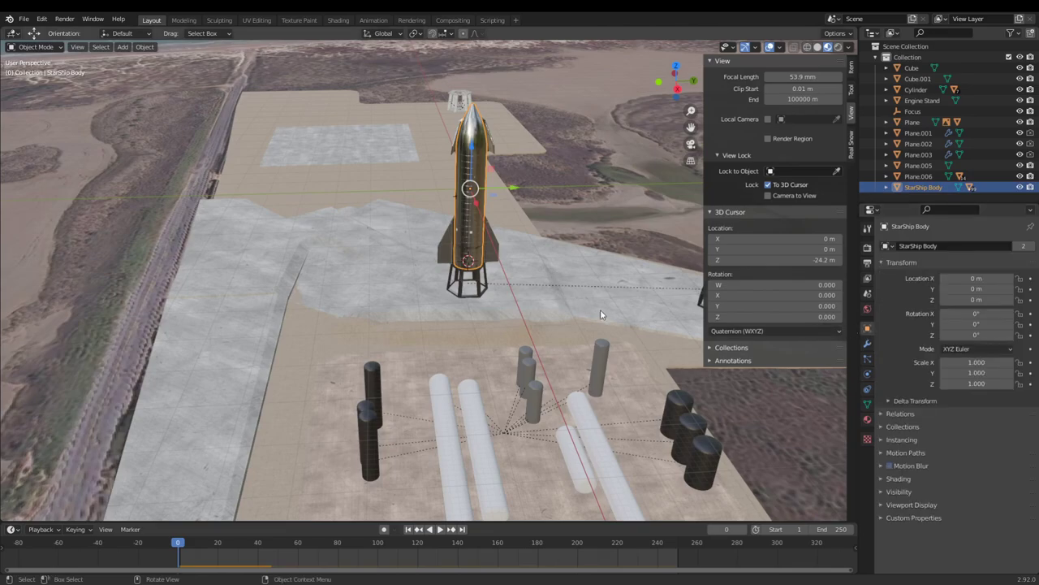
scroll(429, 299, down, 2)
click(463, 237)
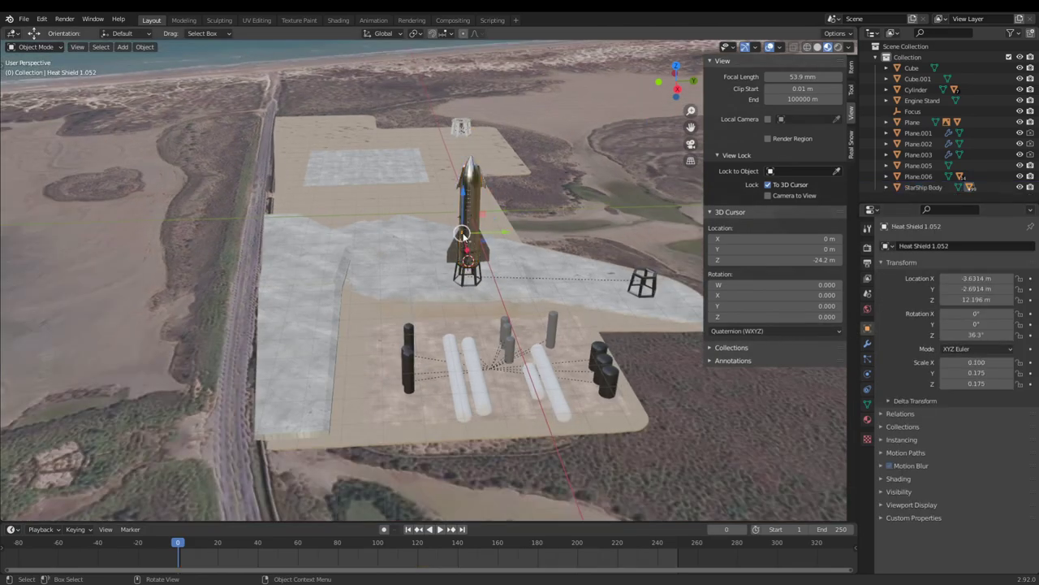
click(476, 210)
scroll(390, 309, up, 6)
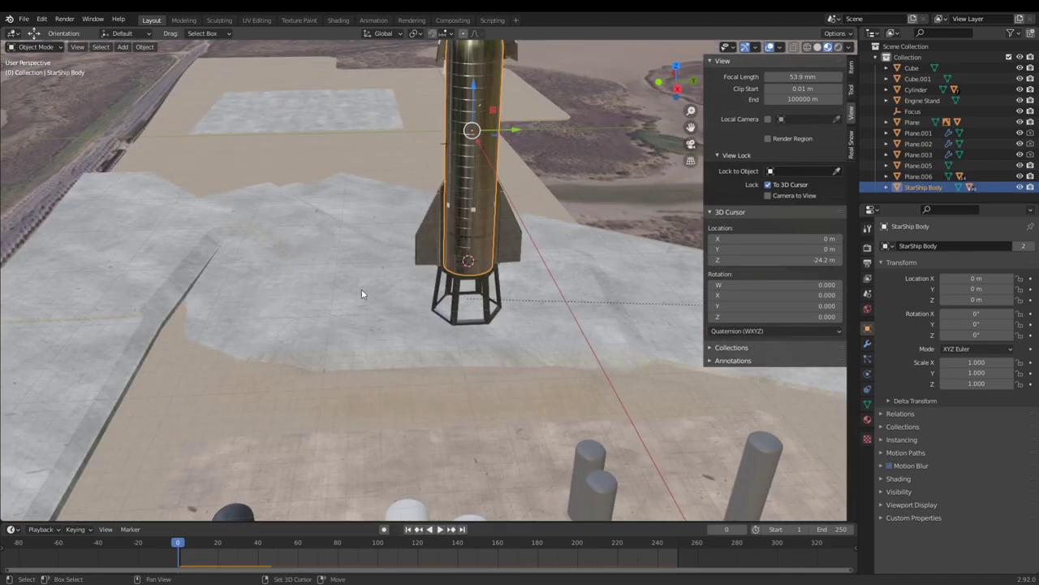
- Look through the force field types that can be added to the scene
key(shift+a)
mouse_move(362, 292)
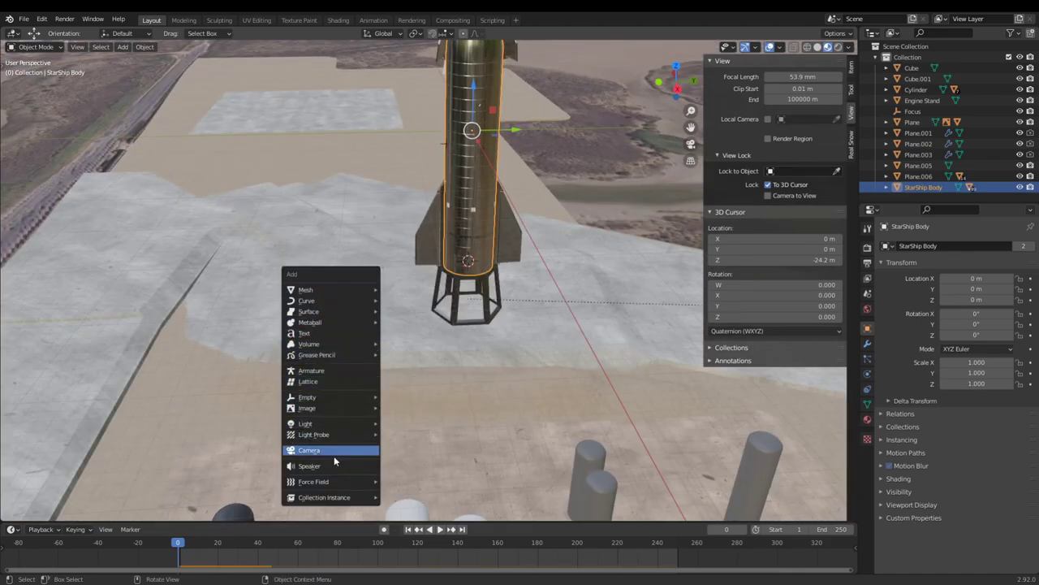
mouse_move(337, 481)
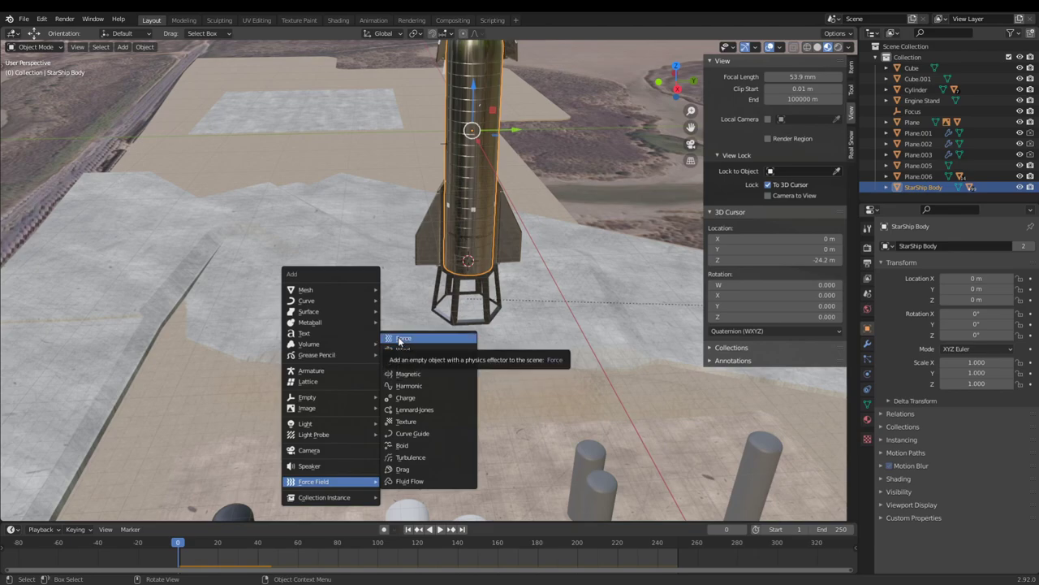
middle_drag(487, 293, 567, 223)
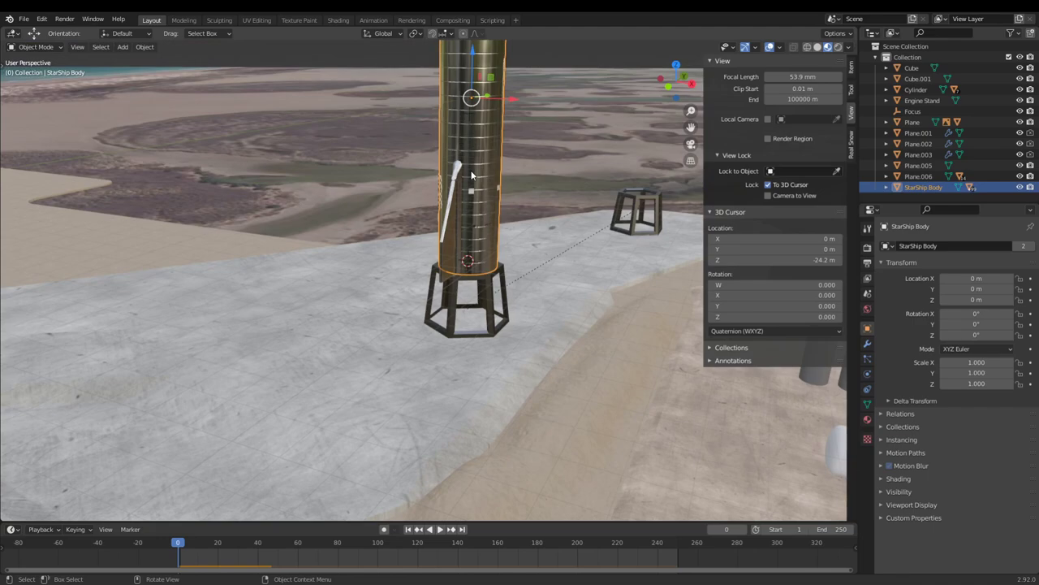
scroll(445, 187, down, 3)
middle_drag(465, 197, 395, 197)
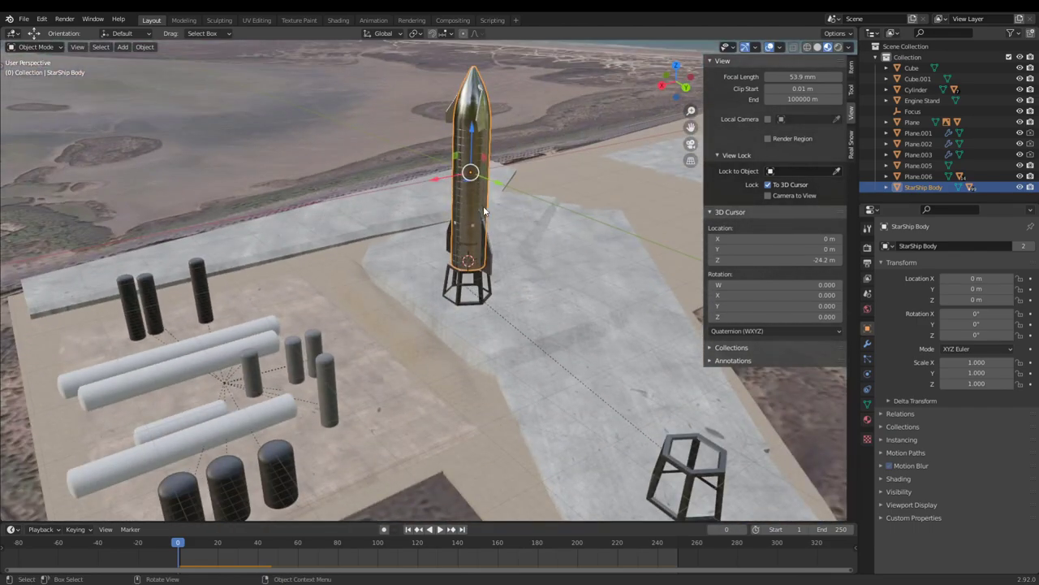
mouse_move(487, 210)
middle_down()
mouse_move(533, 174)
mouse_move(537, 118)
mouse_move(496, 221)
middle_up()
scroll(536, 122, down, 3)
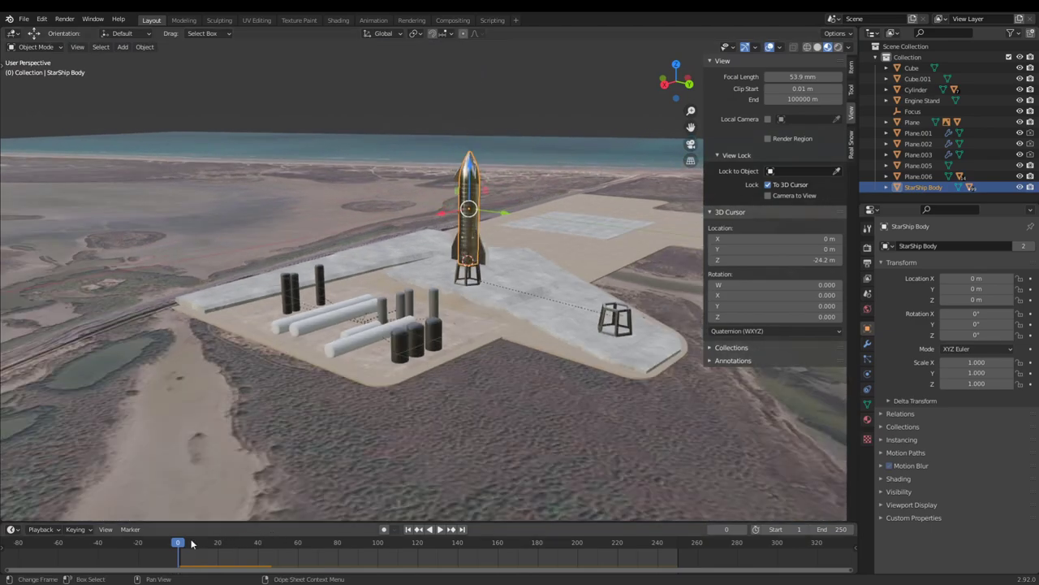
- Examine the rocket, its lower body and the surrounding launch site from several sides, keeping the StarShip Body selected
middle_drag(515, 304, 460, 297)
scroll(542, 239, up, 4)
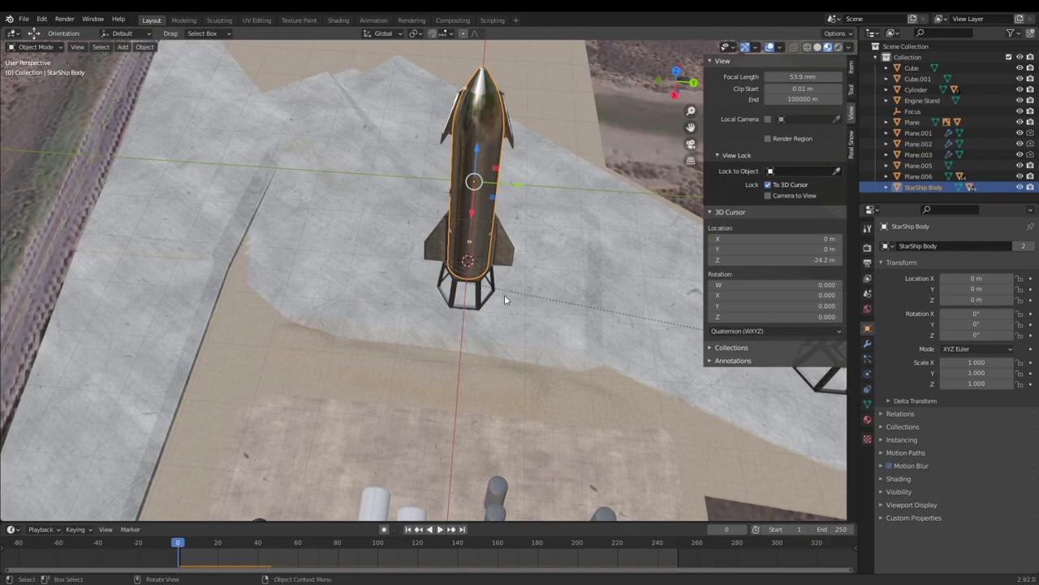
middle_drag(504, 295, 576, 260)
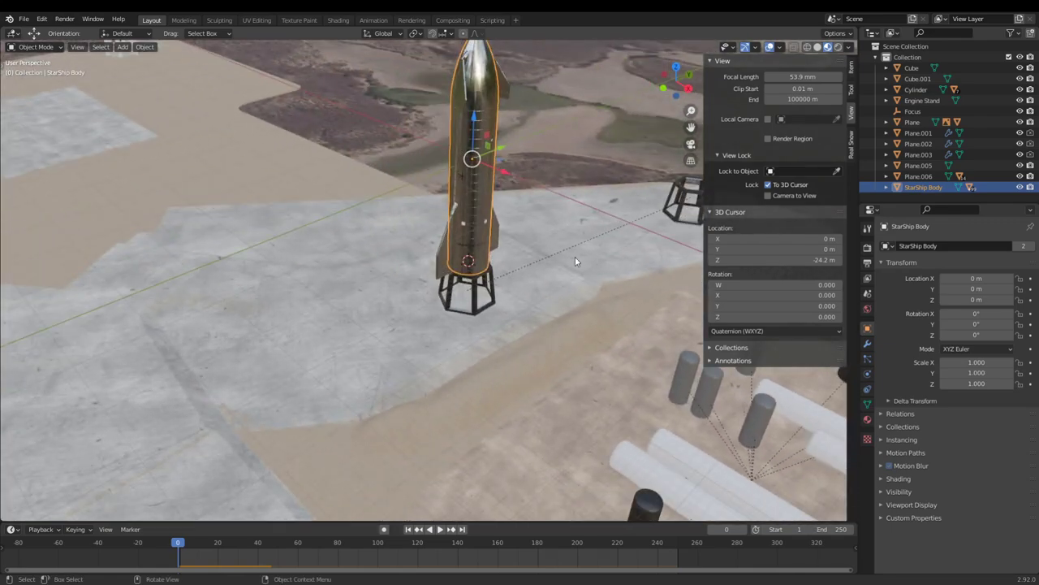
click(436, 242)
click(447, 243)
click(464, 186)
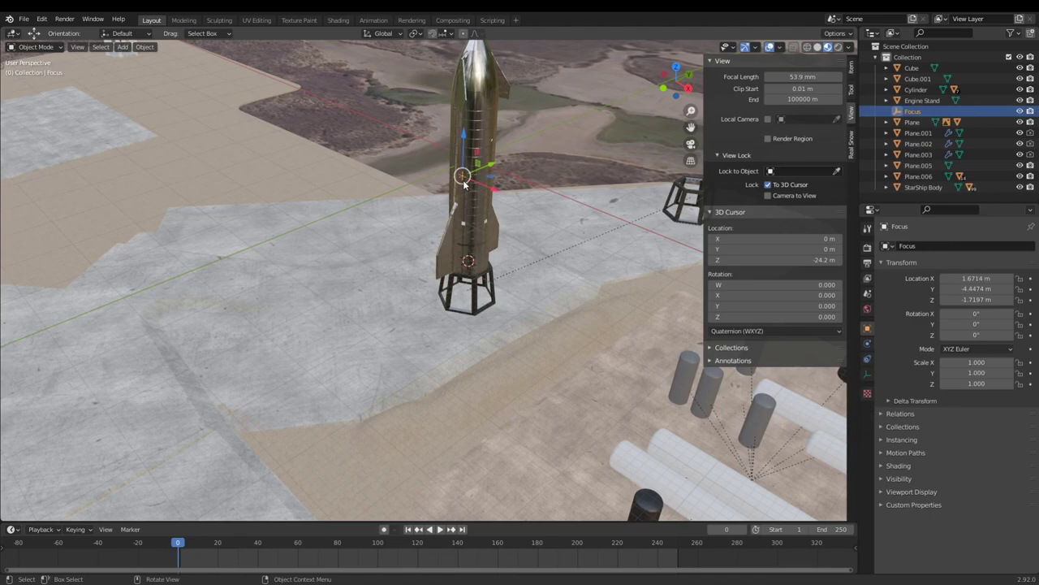
click(475, 195)
scroll(470, 191, up, 3)
scroll(471, 190, down, 5)
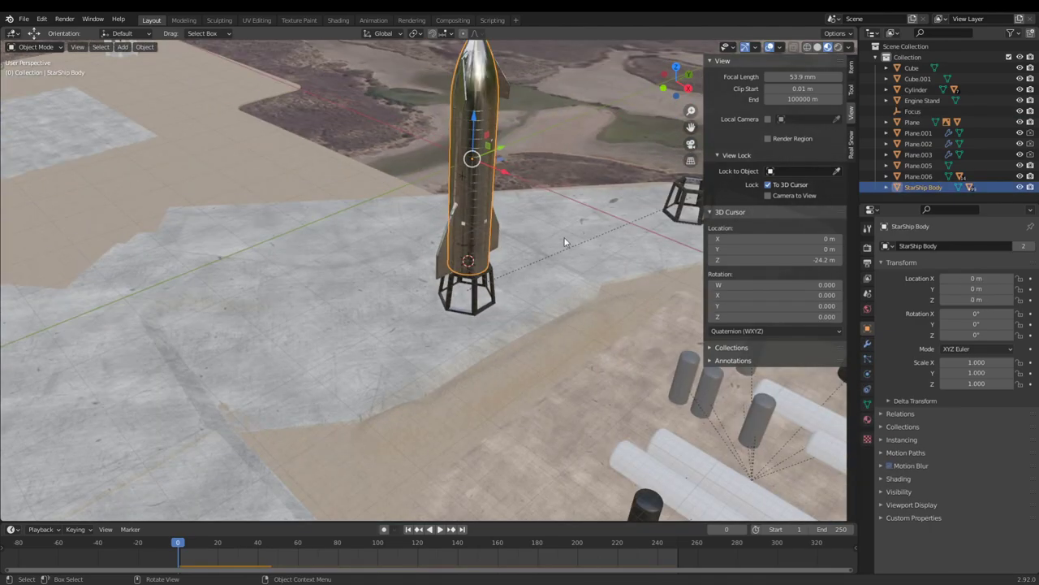
middle_drag(566, 243, 479, 218)
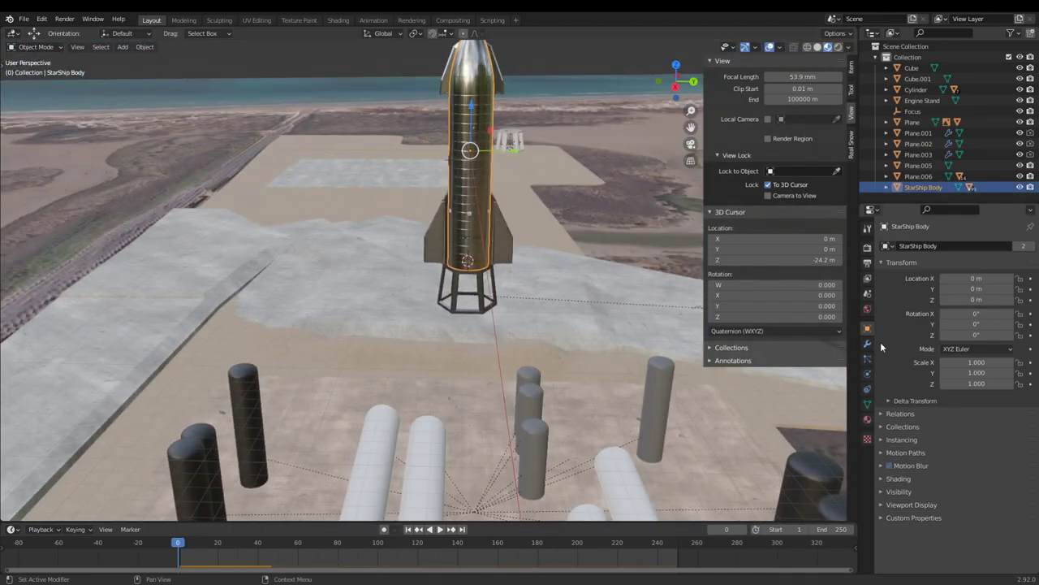
scroll(630, 371, down, 3)
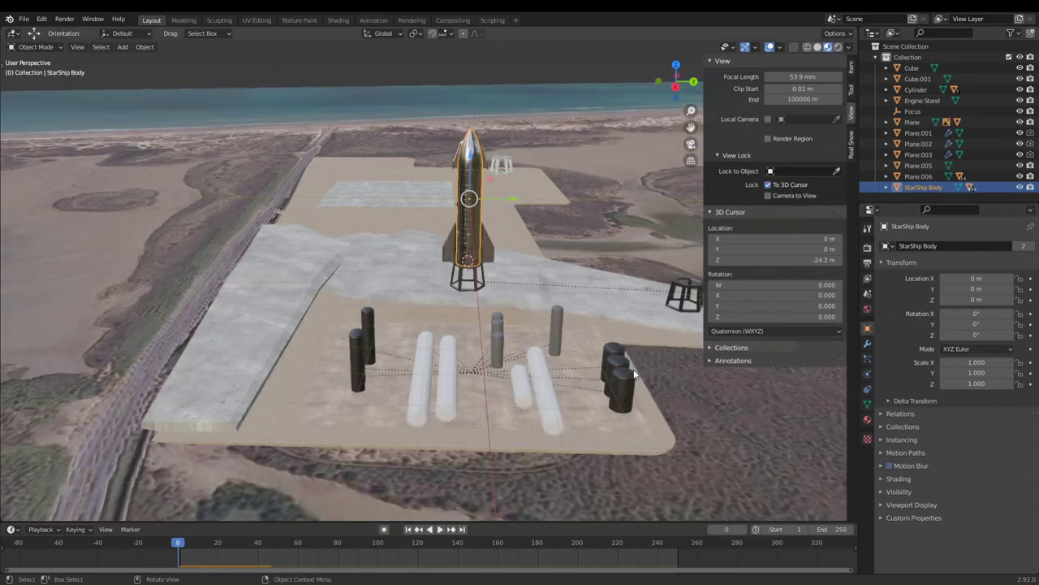
middle_drag(630, 371, 479, 390)
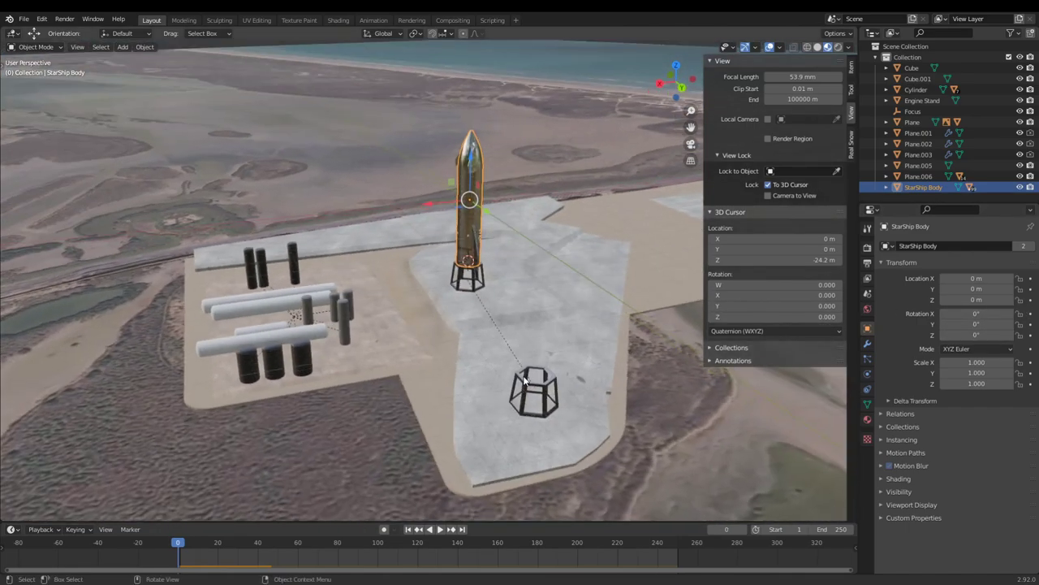
- Keyframe the StarShip Body's Z location at 0 m on frame 0
click(1030, 300)
key(space)
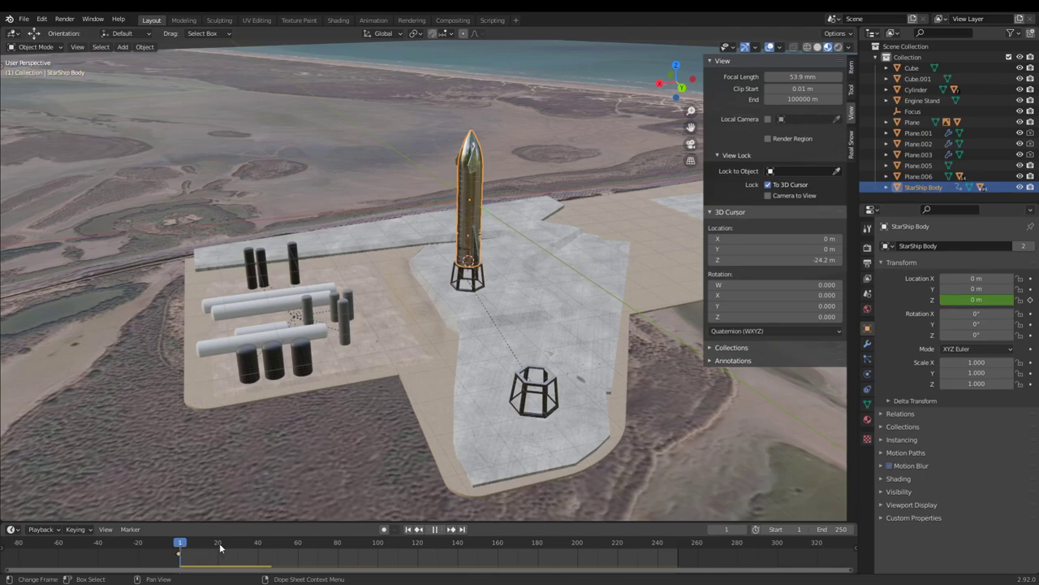
click(368, 549)
click(179, 548)
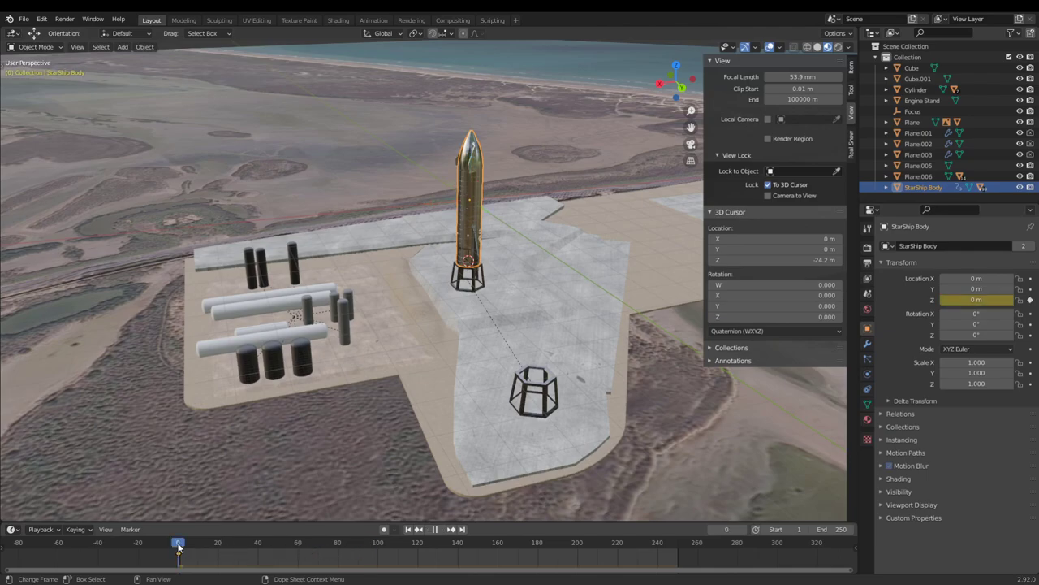
- Switch the viewport display to solid shading
scroll(565, 283, up, 3)
click(817, 47)
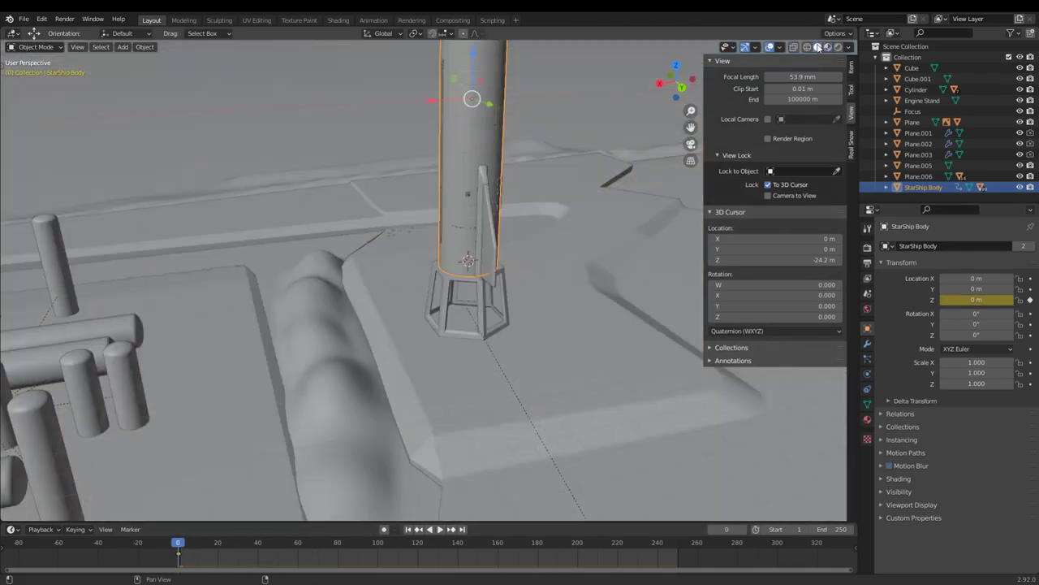
scroll(393, 410, down, 2)
- Test the playback briefly, remove rigid body physics from the StarShip Body and return to its object transform properties
click(439, 529)
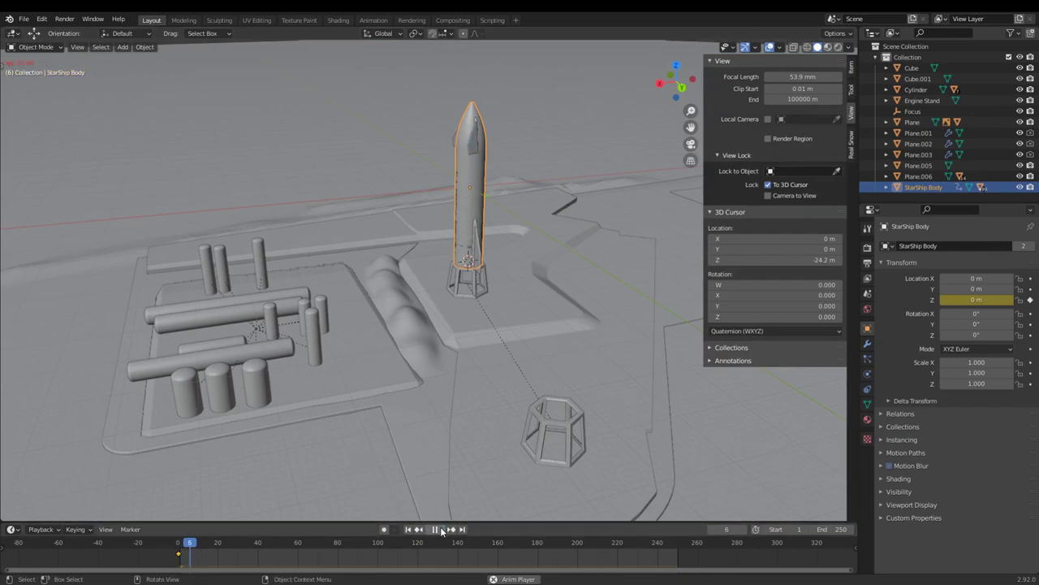
key(Escape)
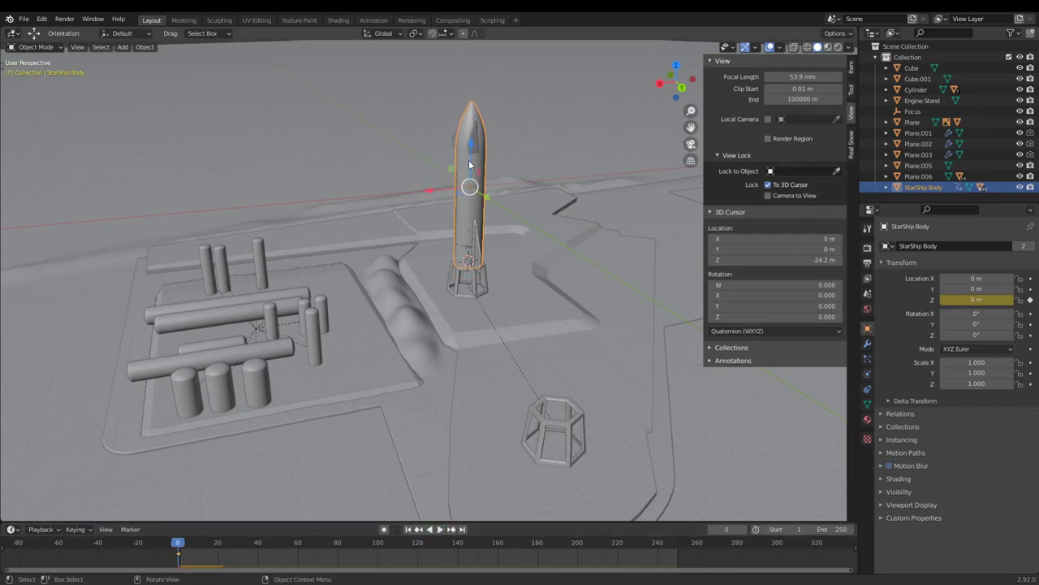
click(868, 374)
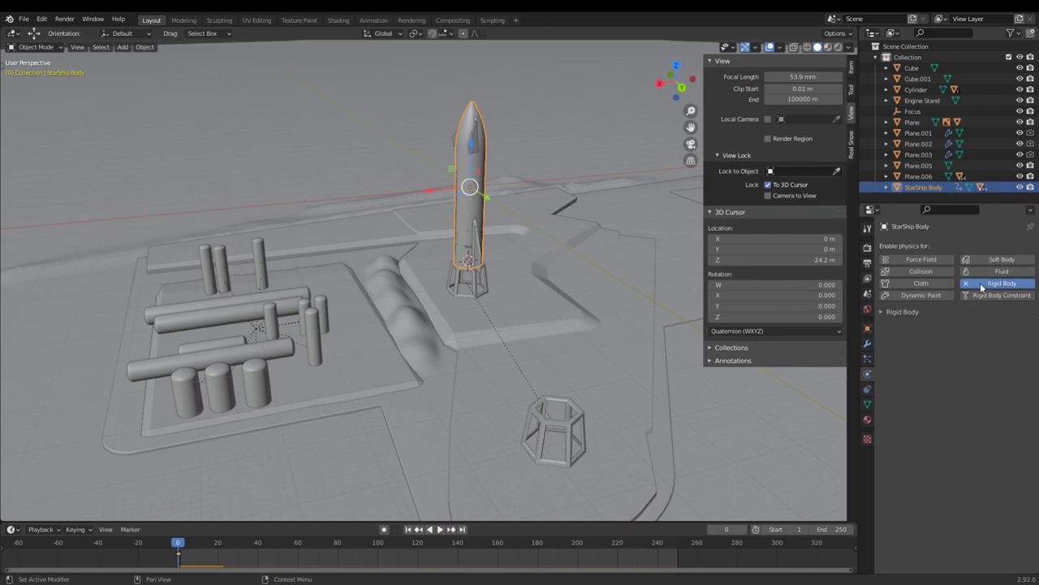
click(867, 328)
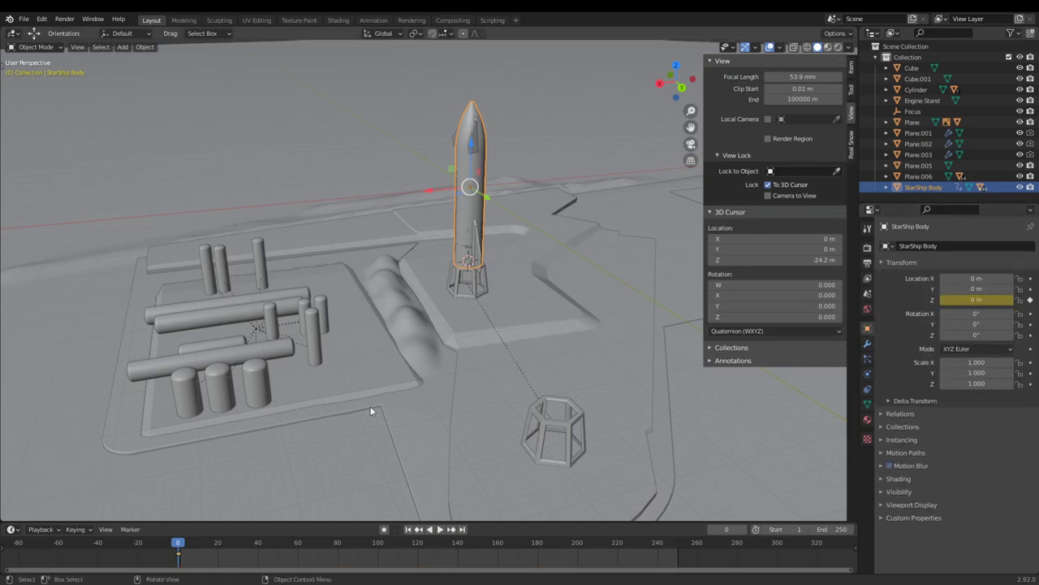
- Raise the StarShip Body to a Z location of about 99.35 m at frame 120 and keyframe it
drag(182, 551, 419, 562)
drag(967, 300, 1038, 299)
scroll(533, 219, down, 6)
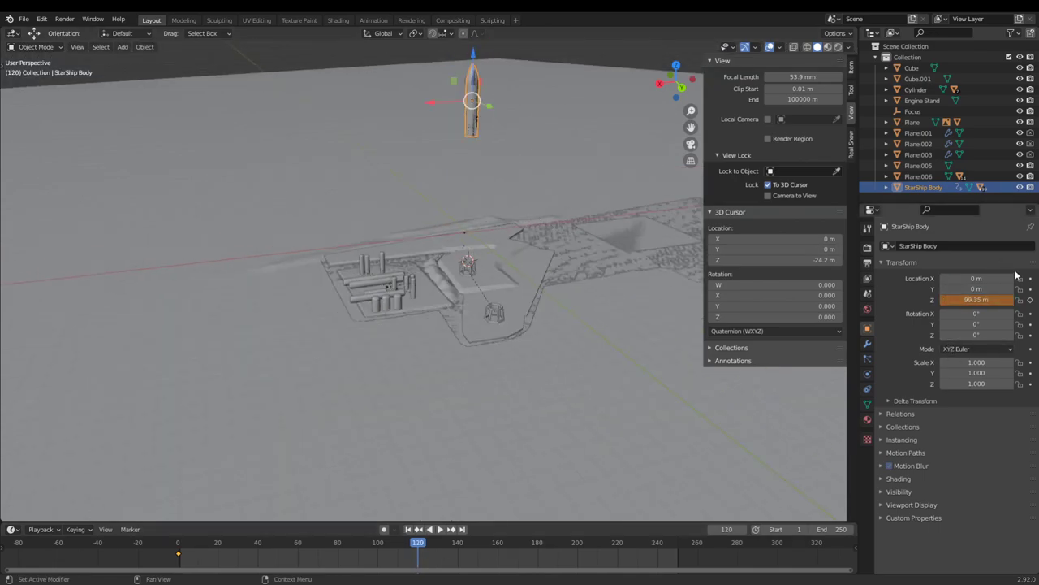
click(1031, 300)
- Play the launch animation from frame 0 to check the rocket's ascent, and return to the start
drag(419, 546, 125, 543)
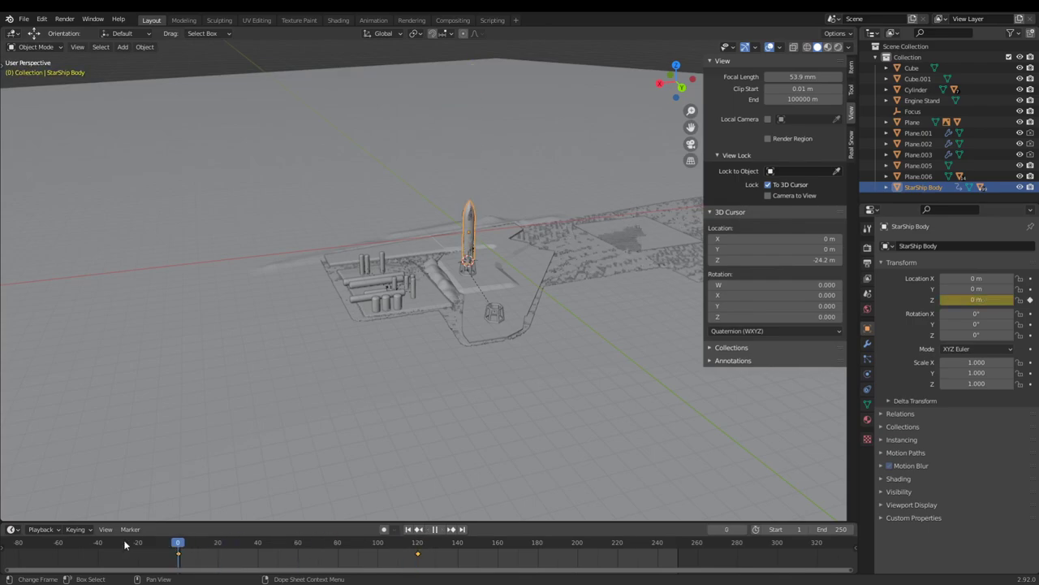
click(439, 530)
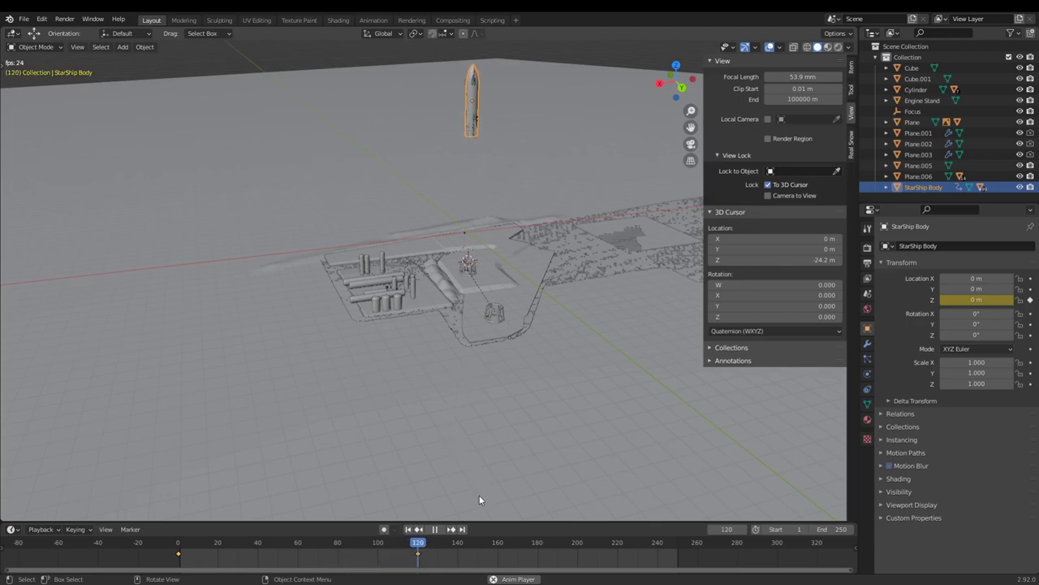
key(Escape)
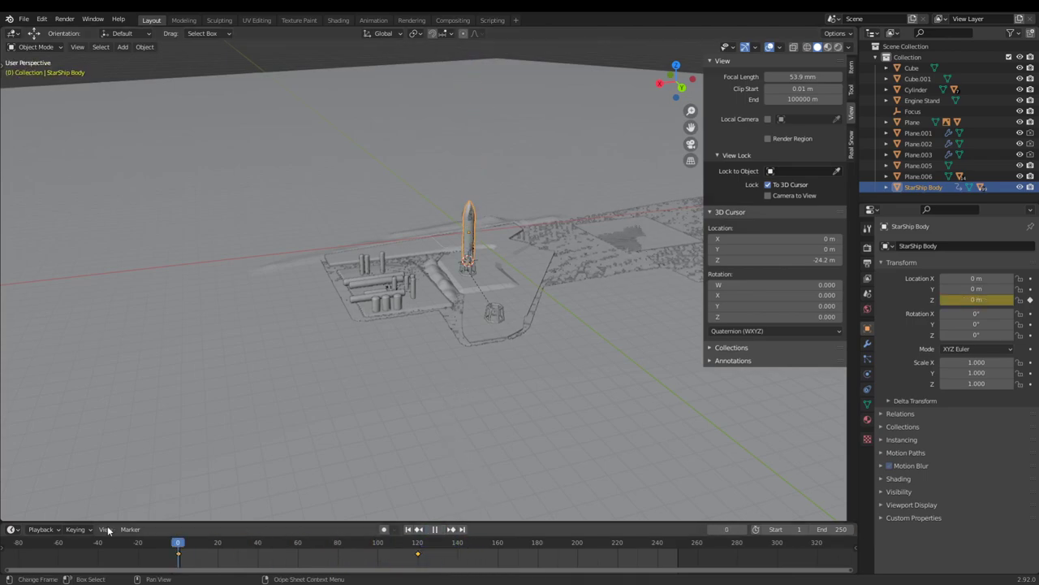
- Enlarge and split the timeline area, turning the lower part into a Graph Editor framed on the rocket's location curve
drag(256, 522, 256, 378)
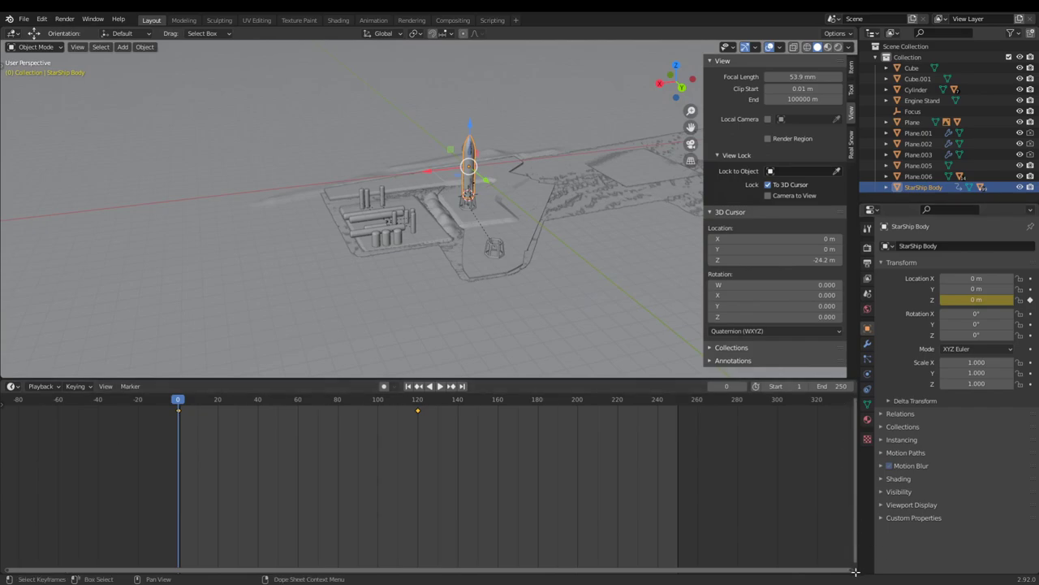
drag(857, 570, 854, 426)
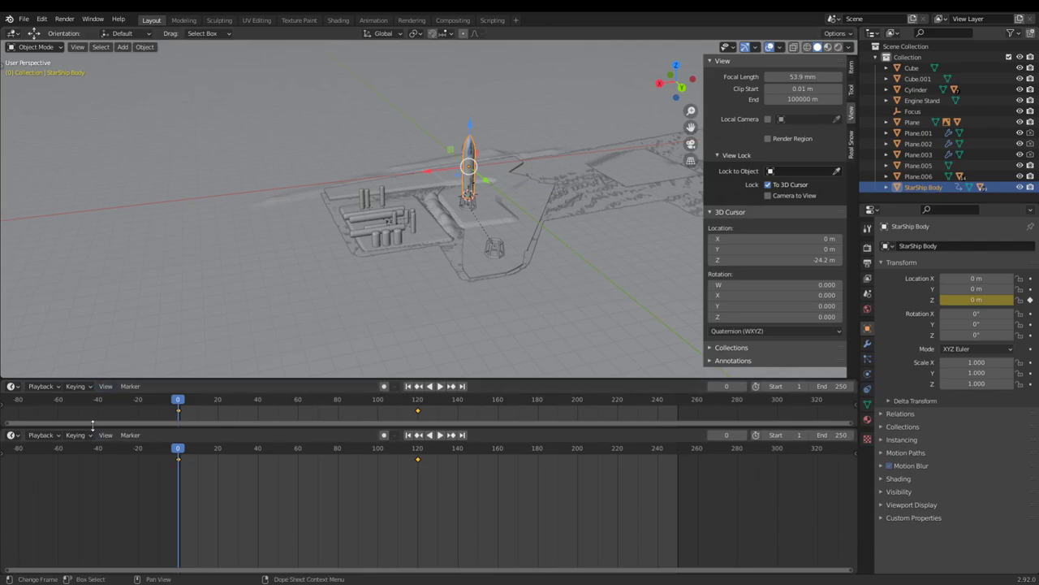
mouse_move(92, 424)
mouse_down()
mouse_move(84, 436)
mouse_move(98, 440)
mouse_up()
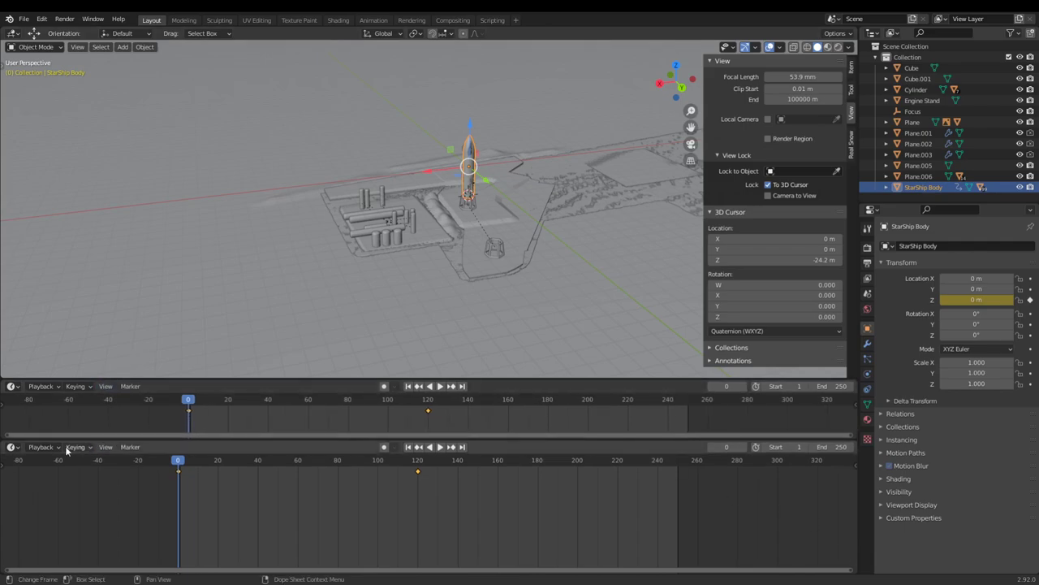
click(17, 451)
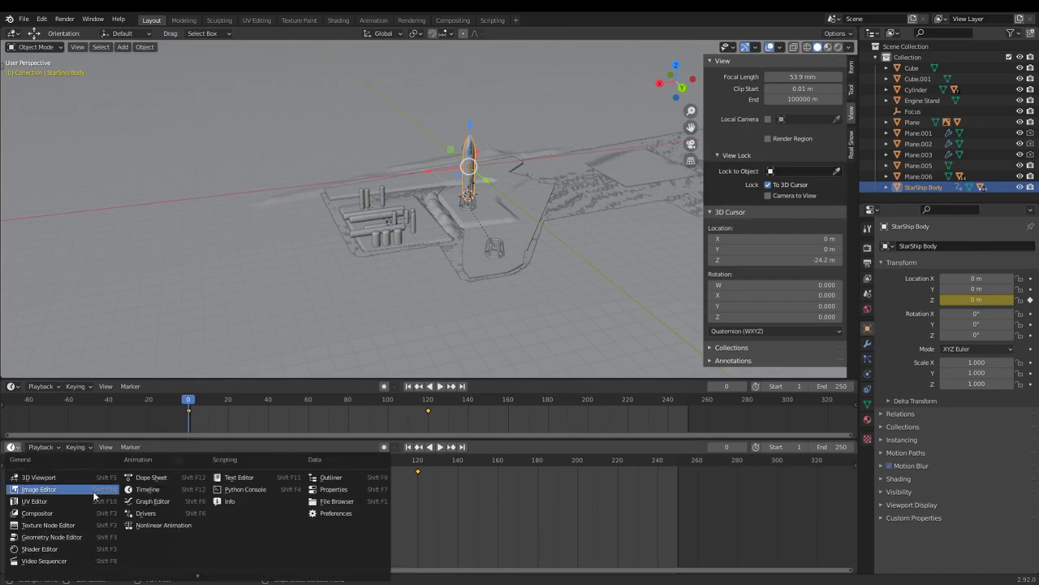
click(142, 502)
scroll(227, 492, down, 20)
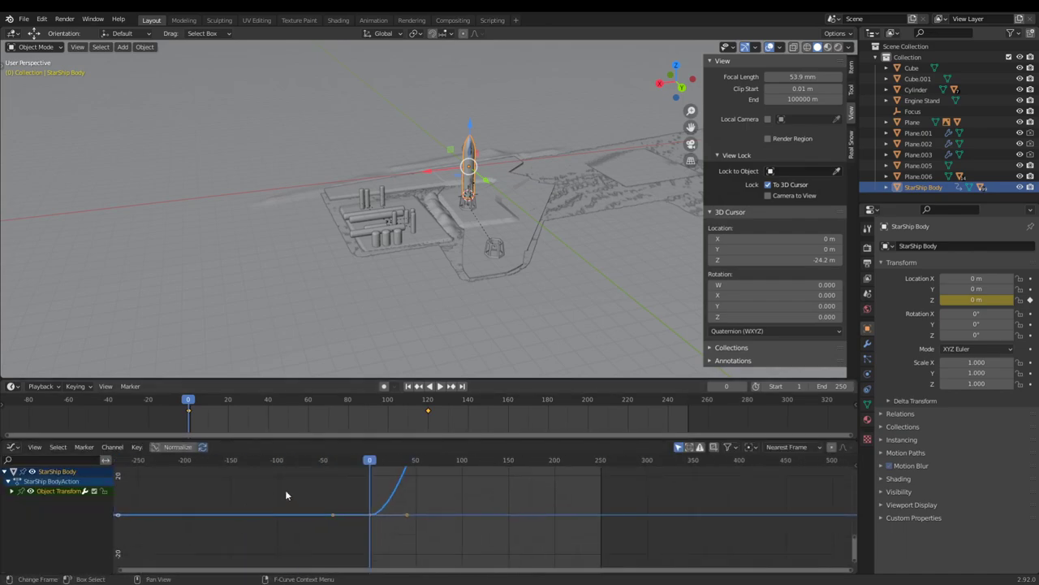
middle_drag(403, 494, 492, 521)
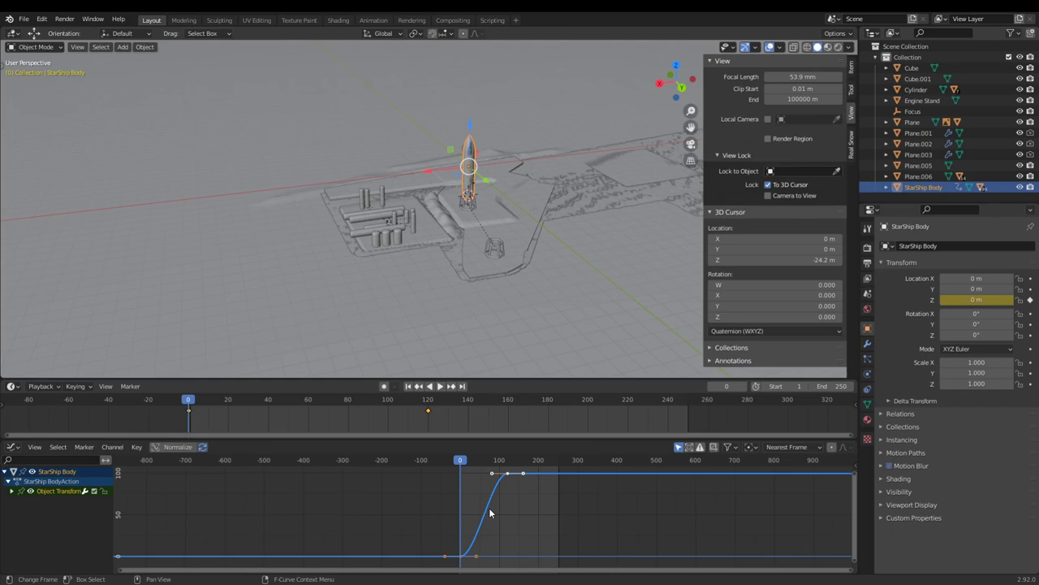
- Pull the incoming handle of the frame 120 keyframe straight below it so the ascent accelerates instead of easing out
click(462, 557)
click(507, 474)
drag(494, 478, 507, 501)
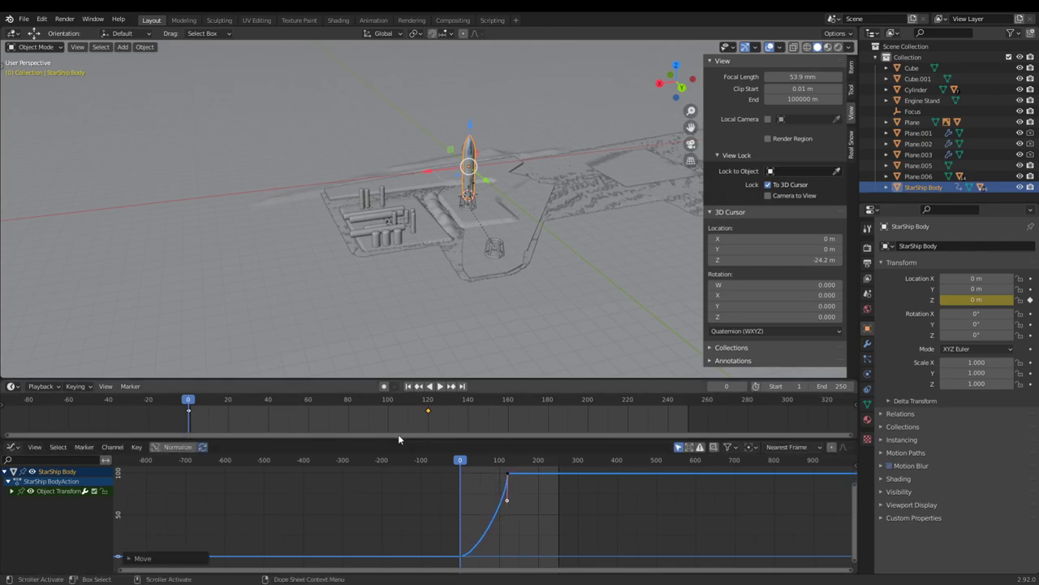
- Play the animation past frame 120 to preview the rocket's accelerating ascent
click(440, 386)
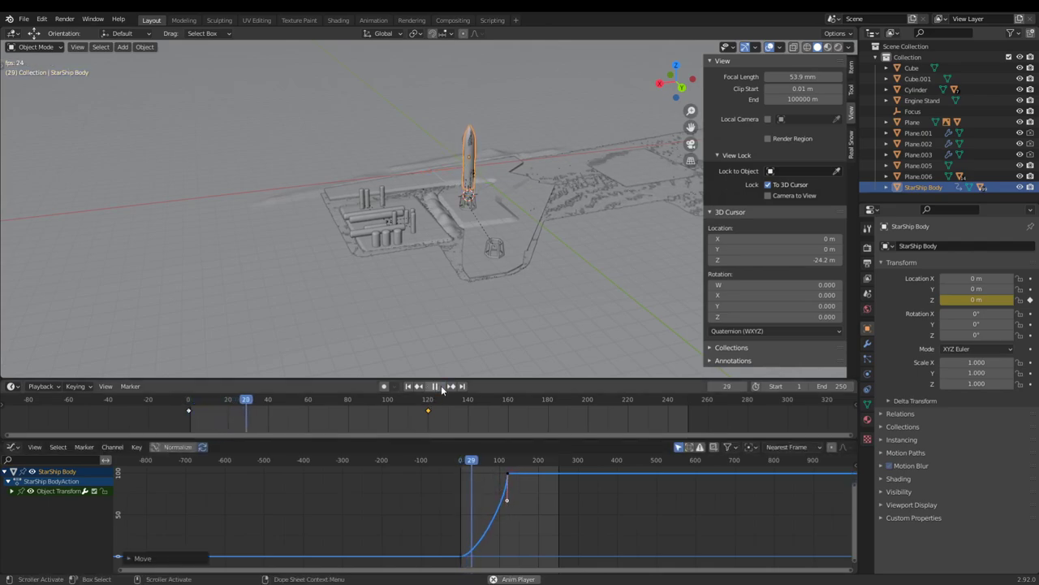
scroll(446, 294, down, 1)
scroll(445, 298, down, 2)
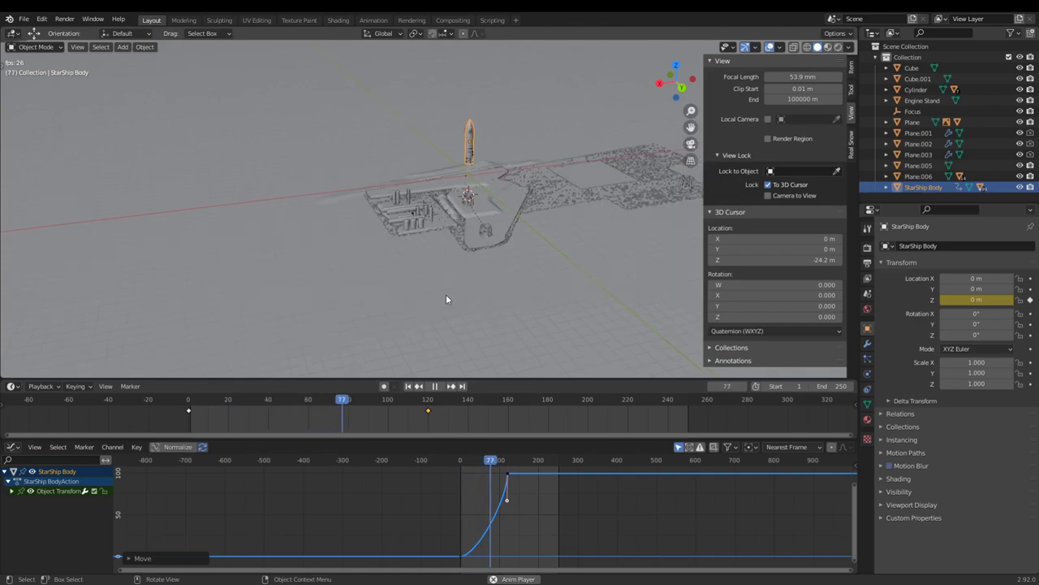
scroll(445, 300, down, 3)
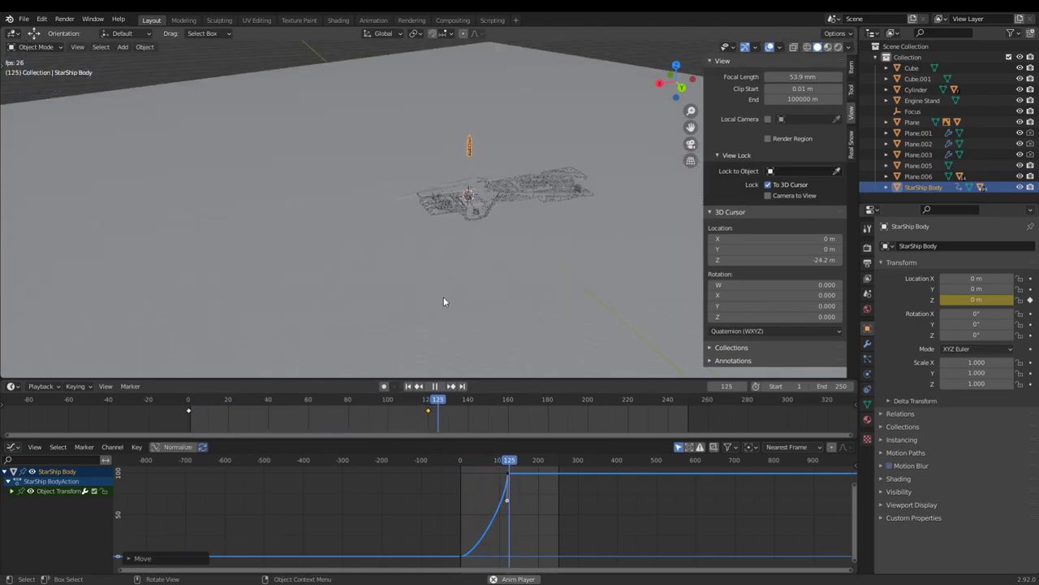
click(435, 386)
- Return to frame 0 and shift the frame 120 keyframe's incoming handle slightly earlier to soften the curve's final climb
drag(514, 459, 460, 463)
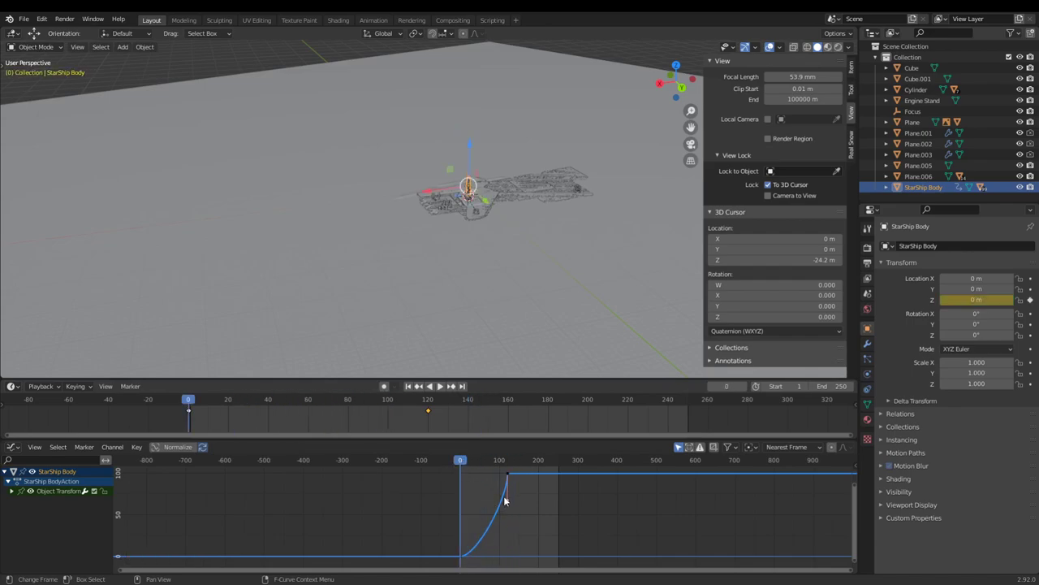
drag(506, 502, 498, 502)
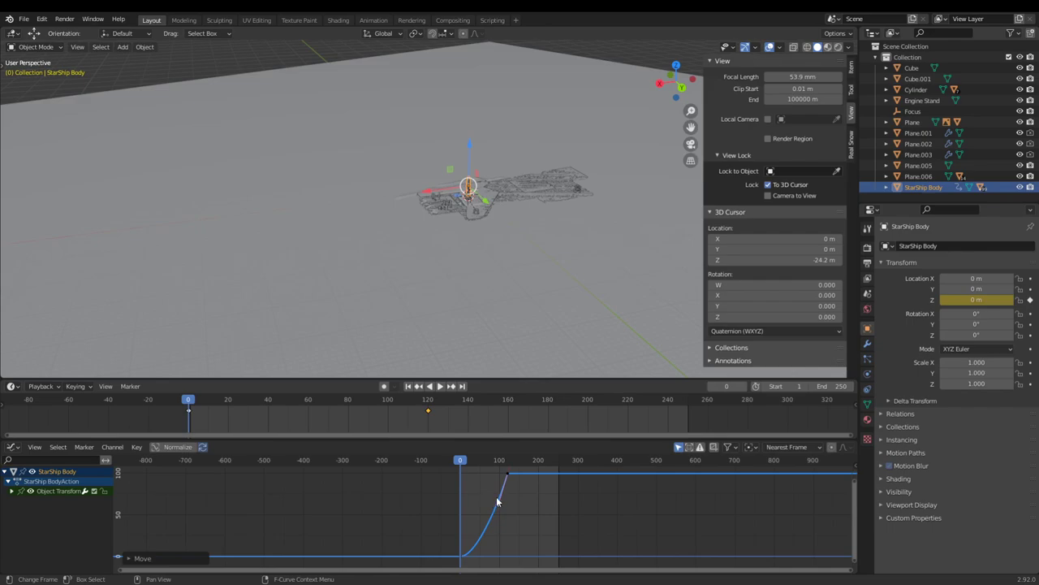
scroll(494, 265, up, 7)
middle_drag(487, 265, 593, 252)
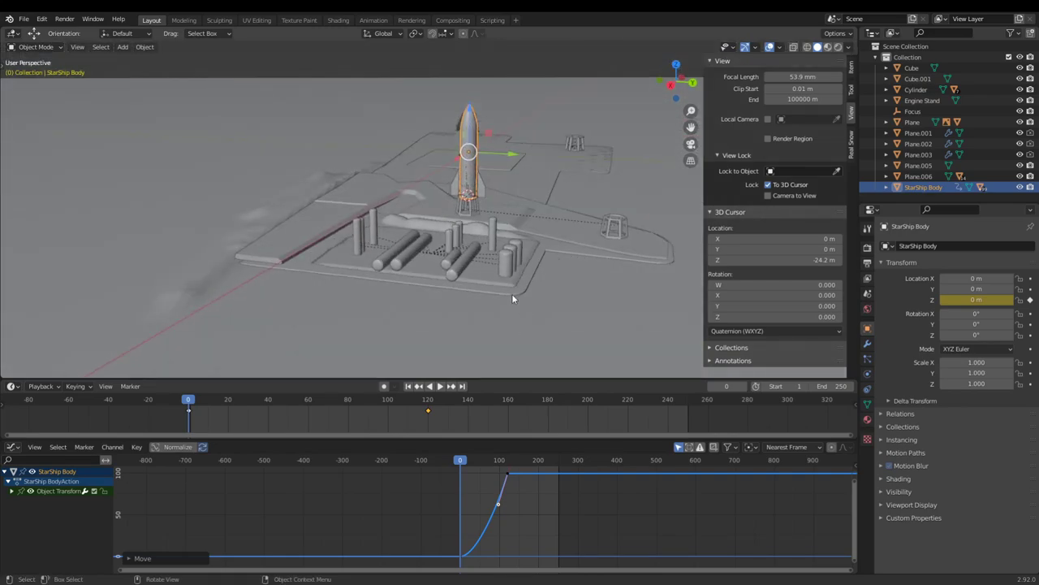
scroll(511, 298, down, 5)
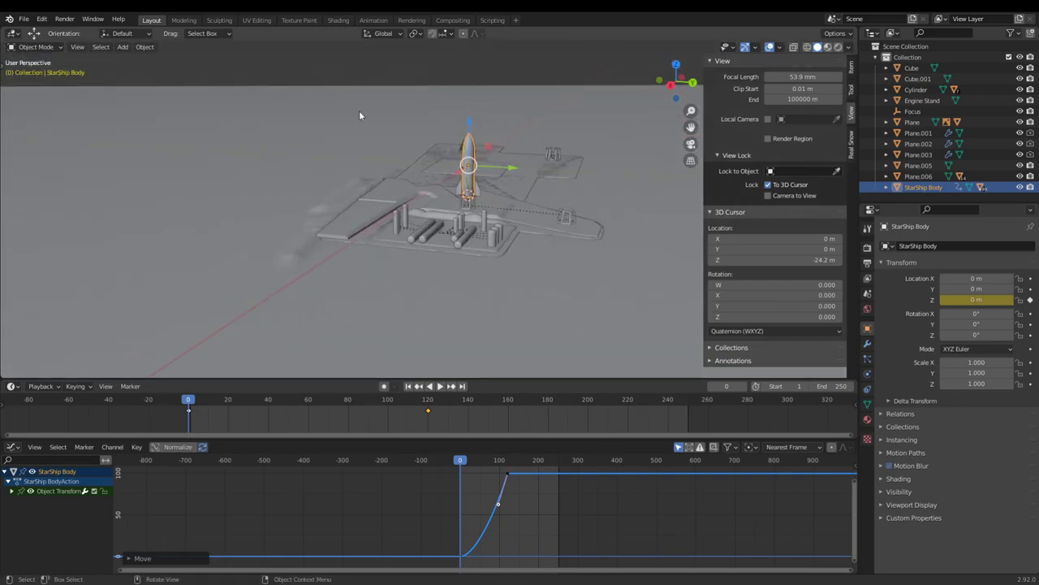
middle_drag(565, 252, 534, 273)
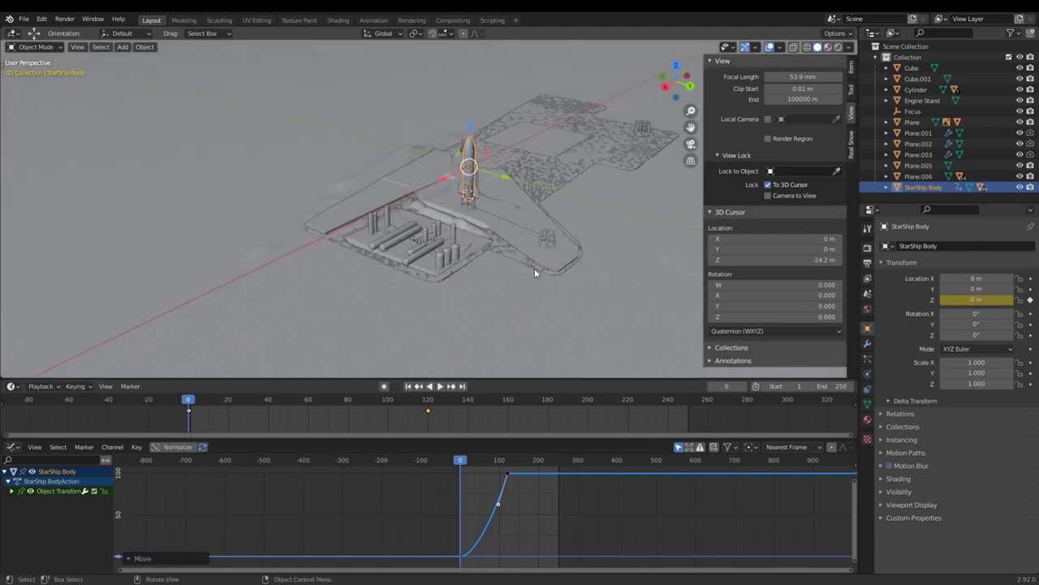
scroll(534, 269, up, 5)
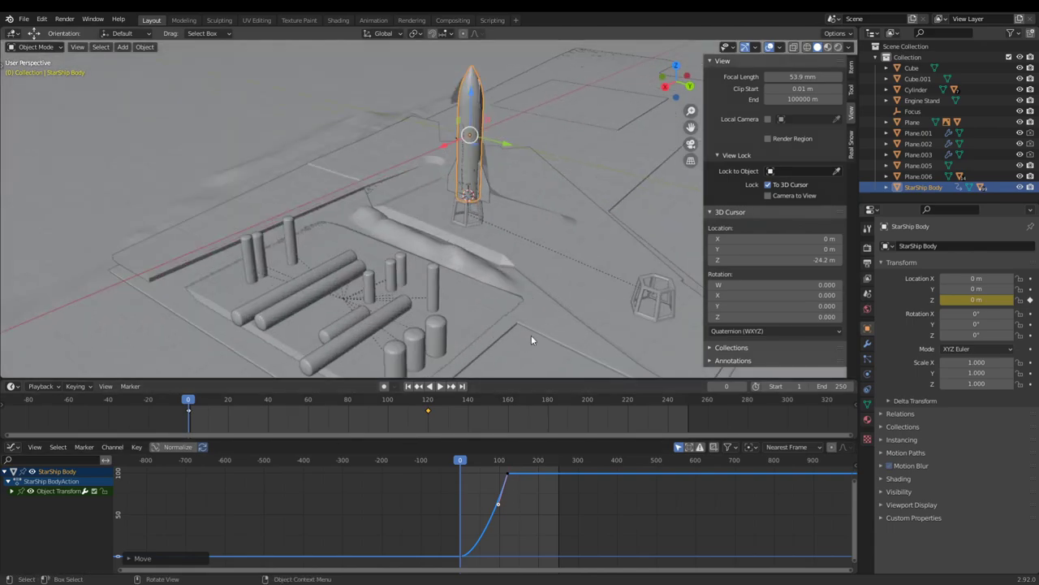
middle_drag(532, 339, 478, 341)
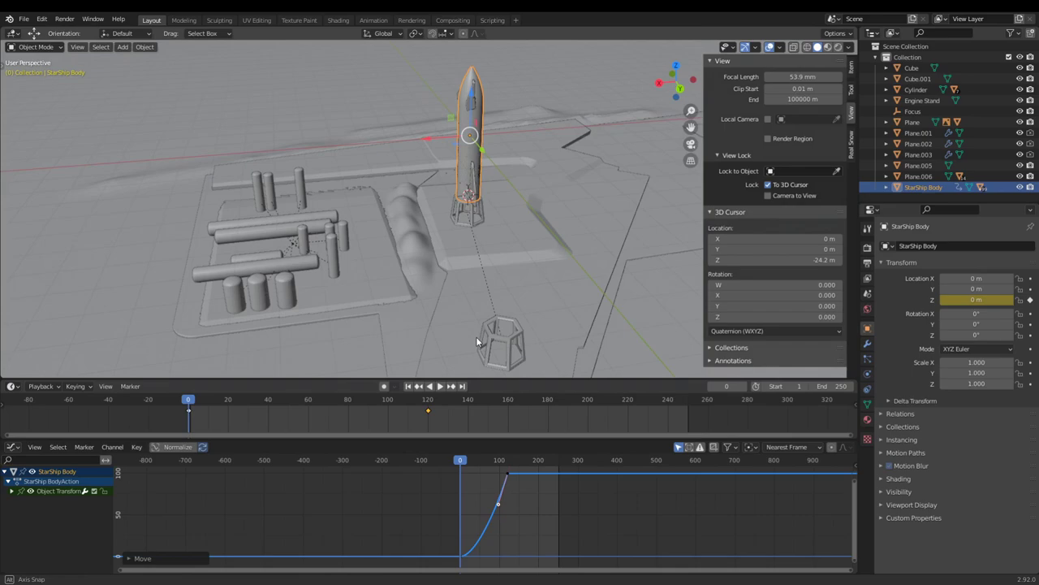
- Delete all keyframes of the rocket's liftoff animation
scroll(404, 230, down, 4)
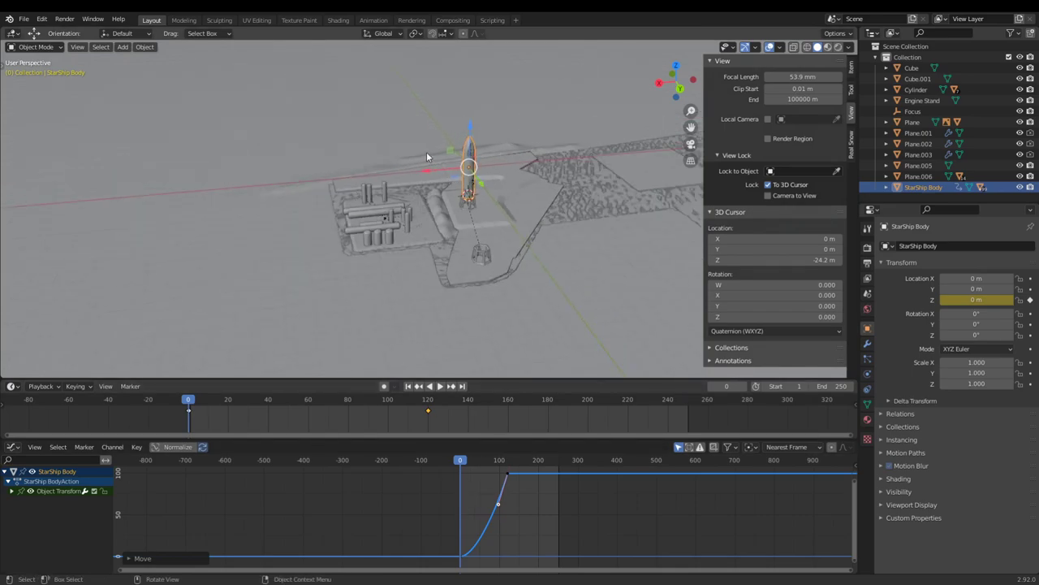
scroll(471, 174, down, 3)
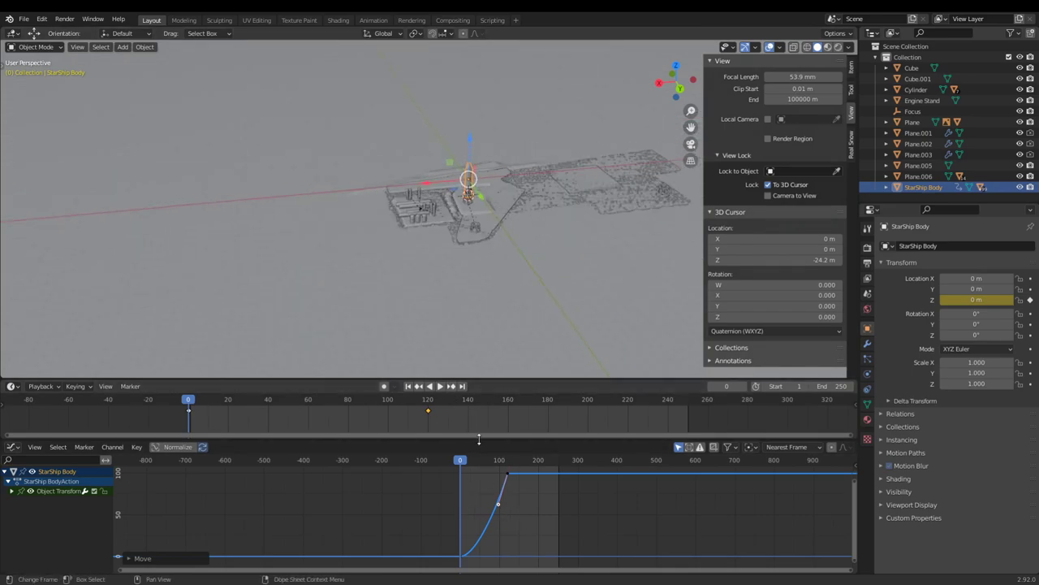
key(a)
key(x)
click(456, 506)
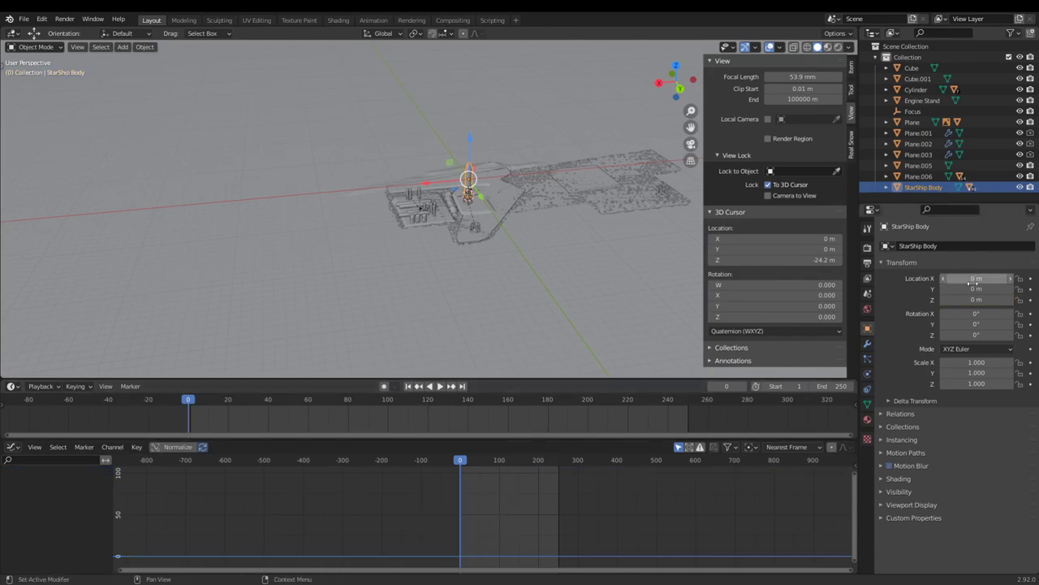
- Raise the StarShip Body to a Z location of about 160.5 m and set its Y rotation to -90°
drag(973, 300, 1026, 300)
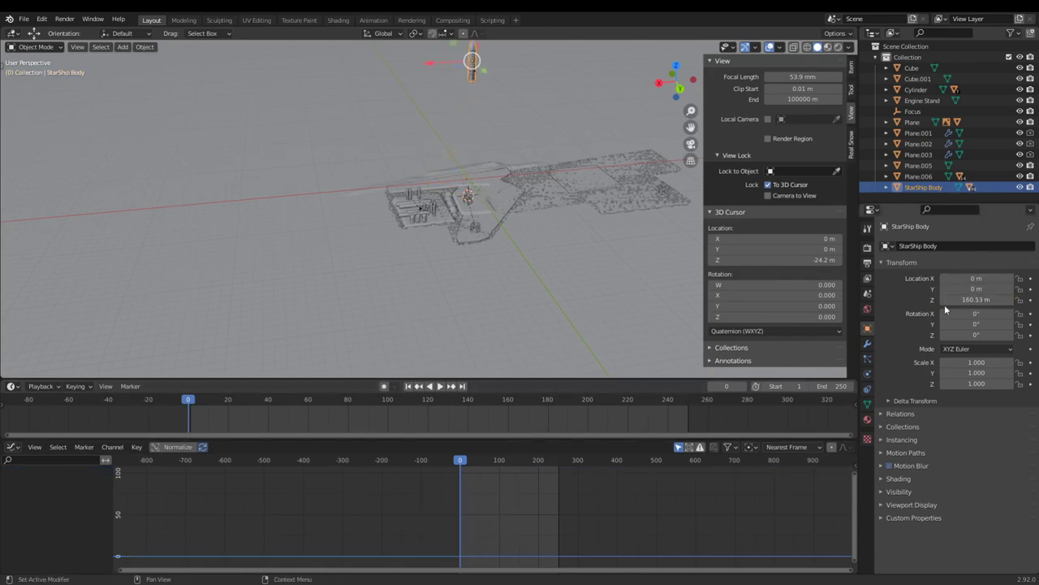
middle_drag(632, 168, 565, 214)
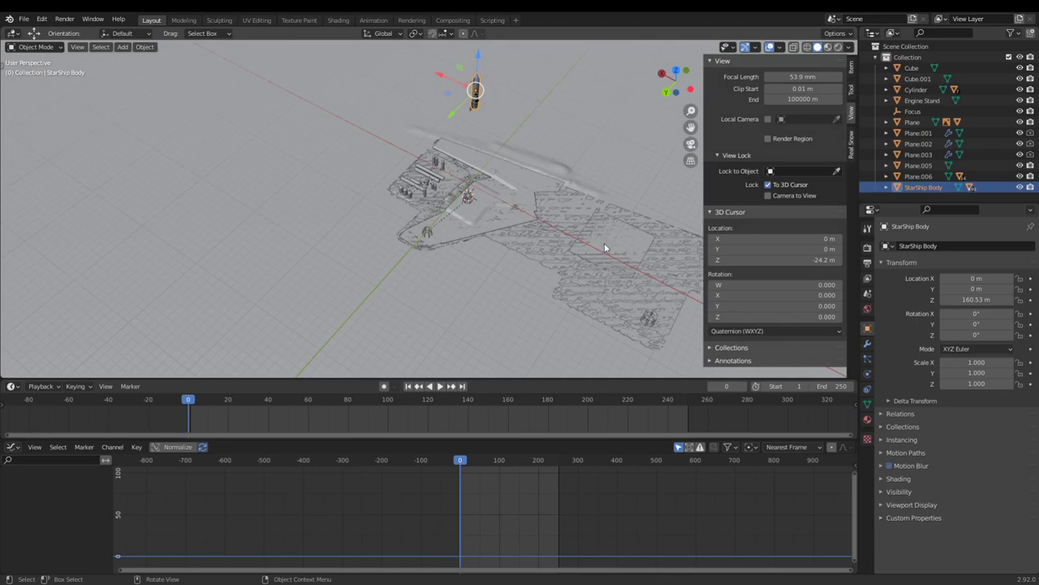
middle_drag(604, 243, 524, 216)
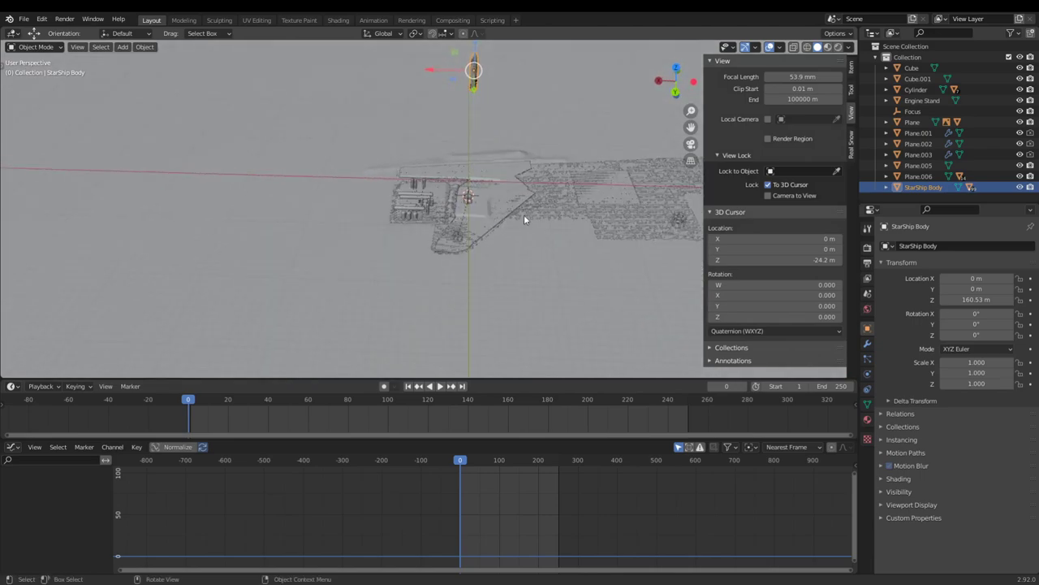
drag(976, 324, 903, 324)
click(977, 324)
text(-90)
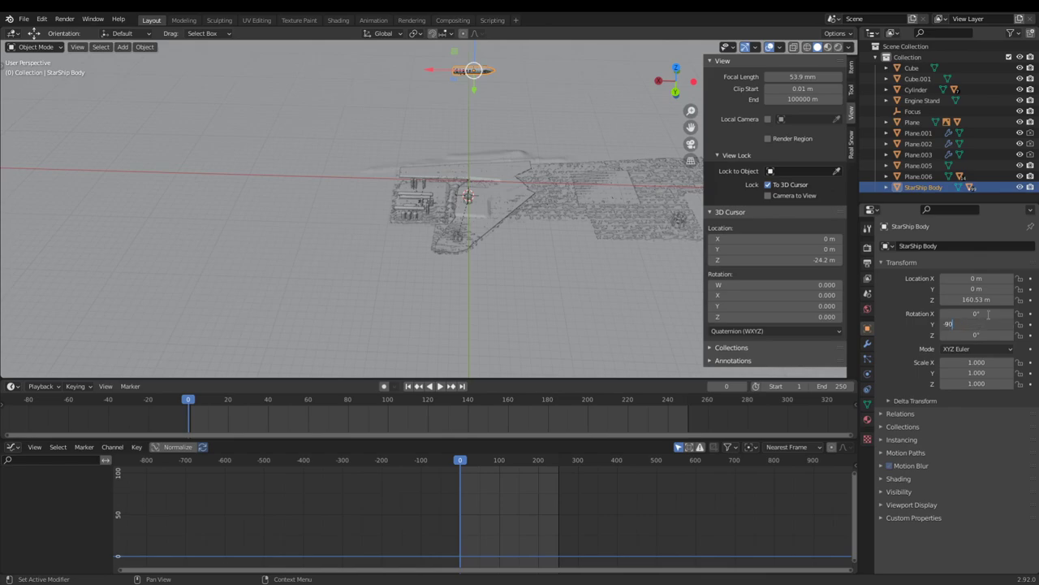
key(Return)
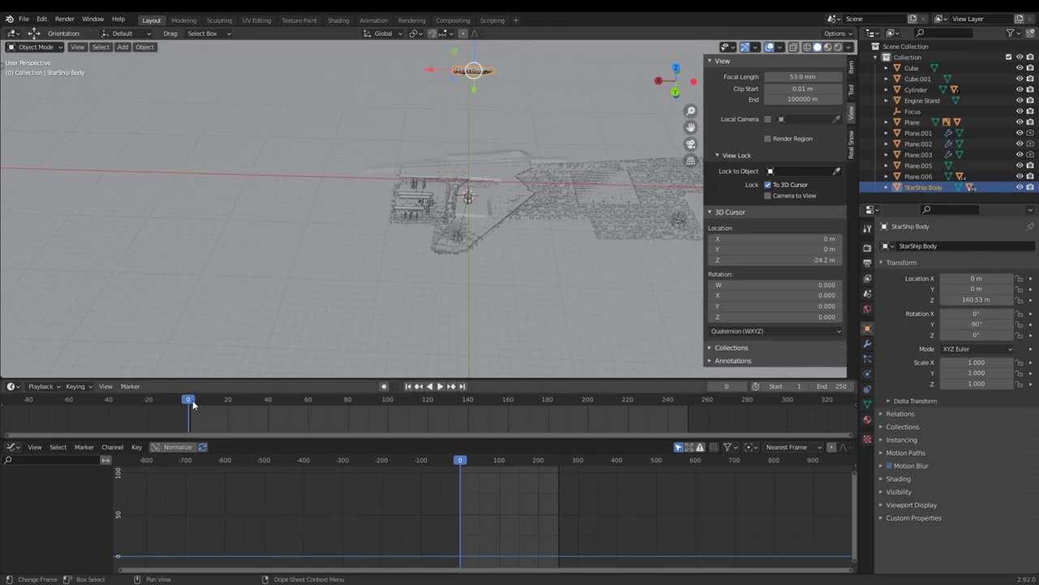
- Examine the horizontal rocket from above, selecting its rear and nose flaps one after another
mouse_move(190, 404)
mouse_down()
mouse_move(200, 405)
mouse_move(188, 410)
mouse_up()
middle_drag(573, 150, 538, 219)
scroll(561, 192, up, 5)
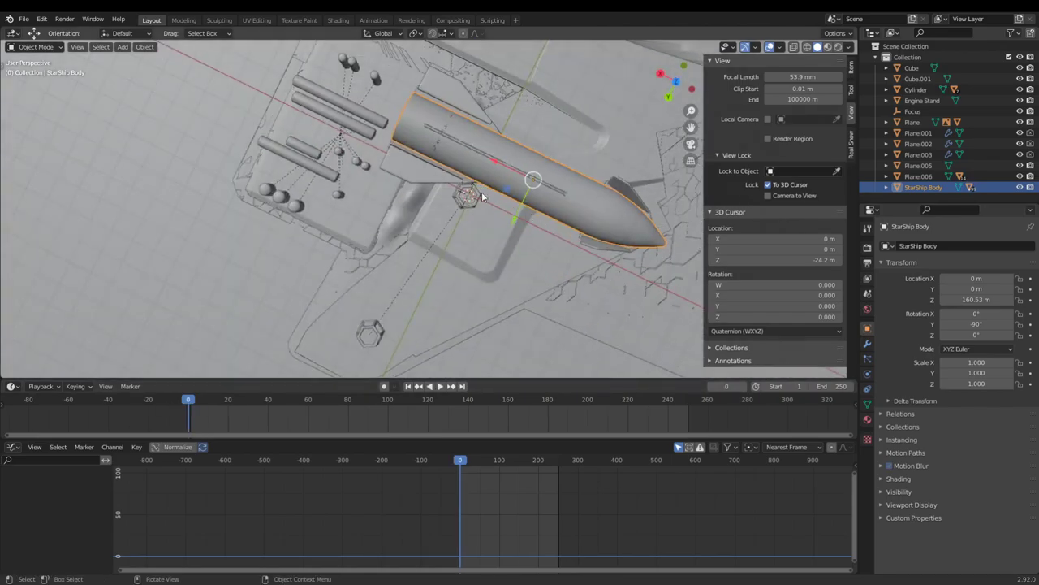
click(413, 170)
click(448, 71)
click(414, 172)
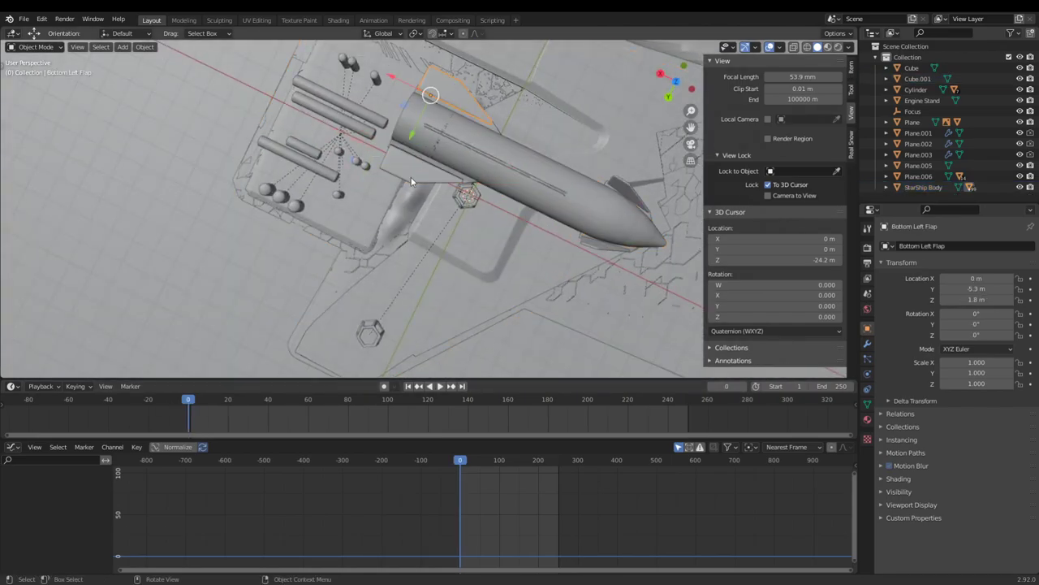
click(412, 182)
click(450, 91)
click(423, 176)
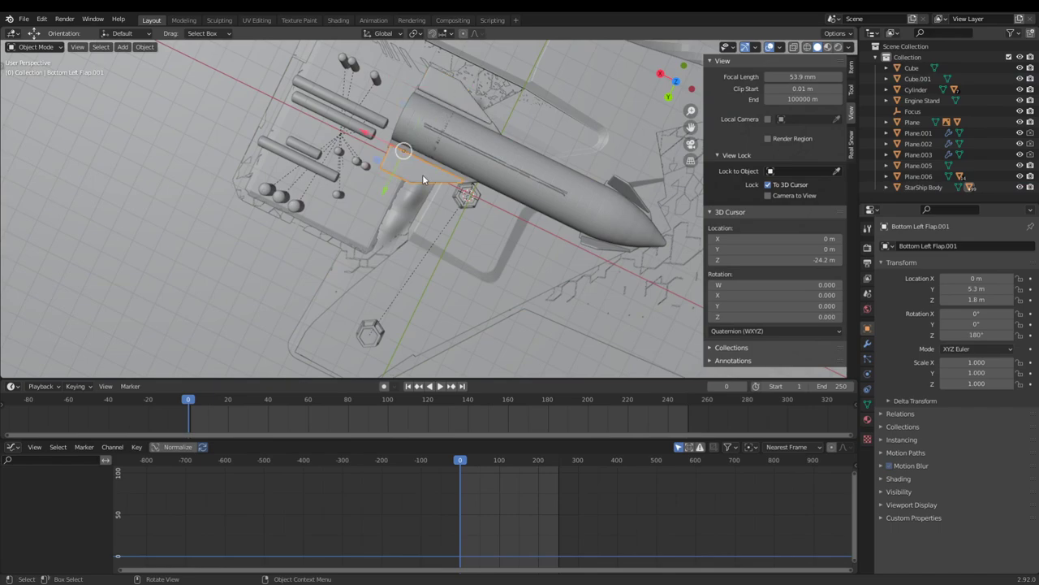
click(601, 246)
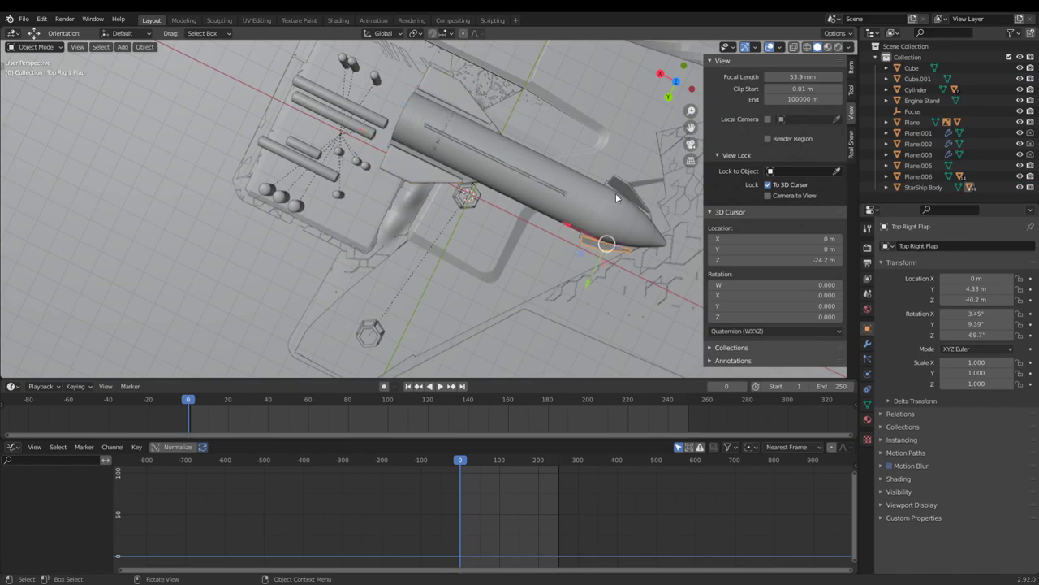
click(624, 189)
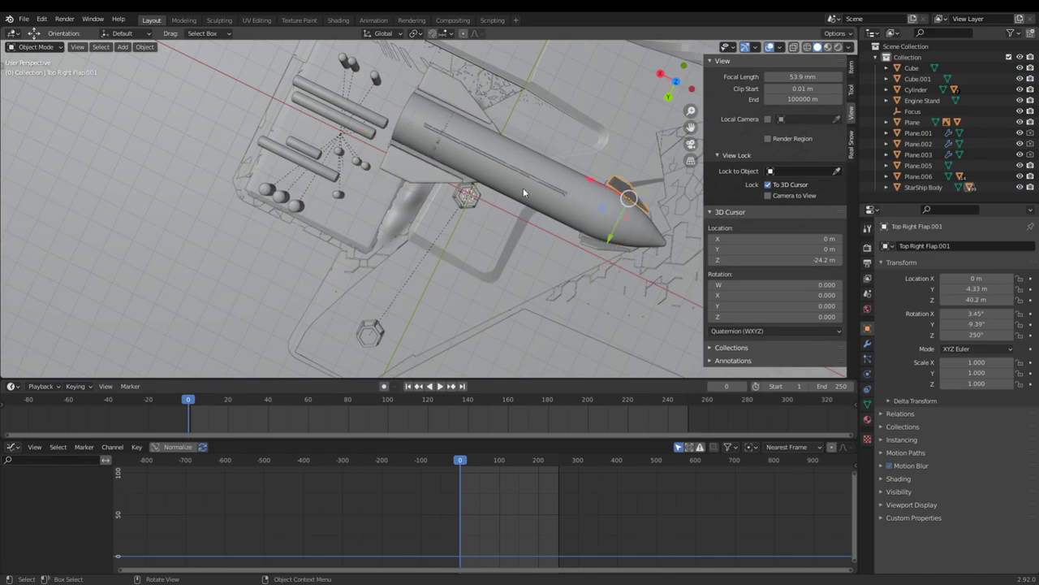
click(408, 178)
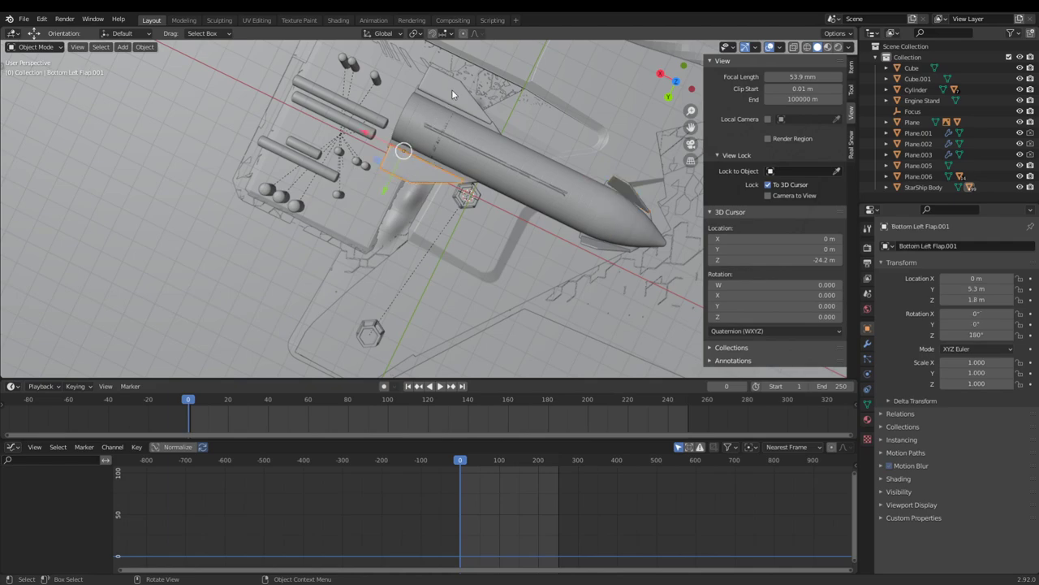
- Try rotating the Top Right Flap about its local Z axis
middle_drag(492, 266, 461, 77)
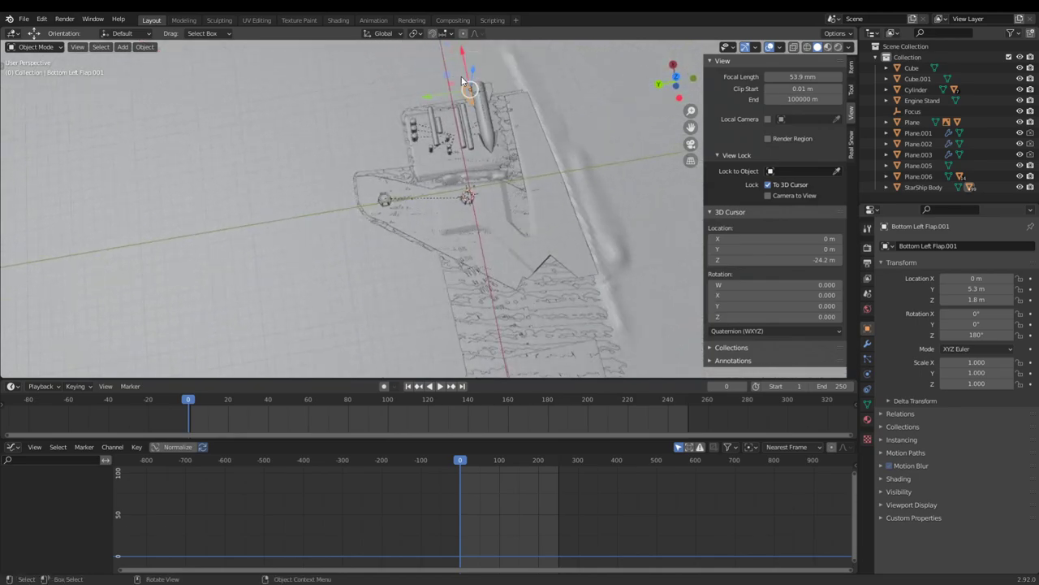
click(481, 139)
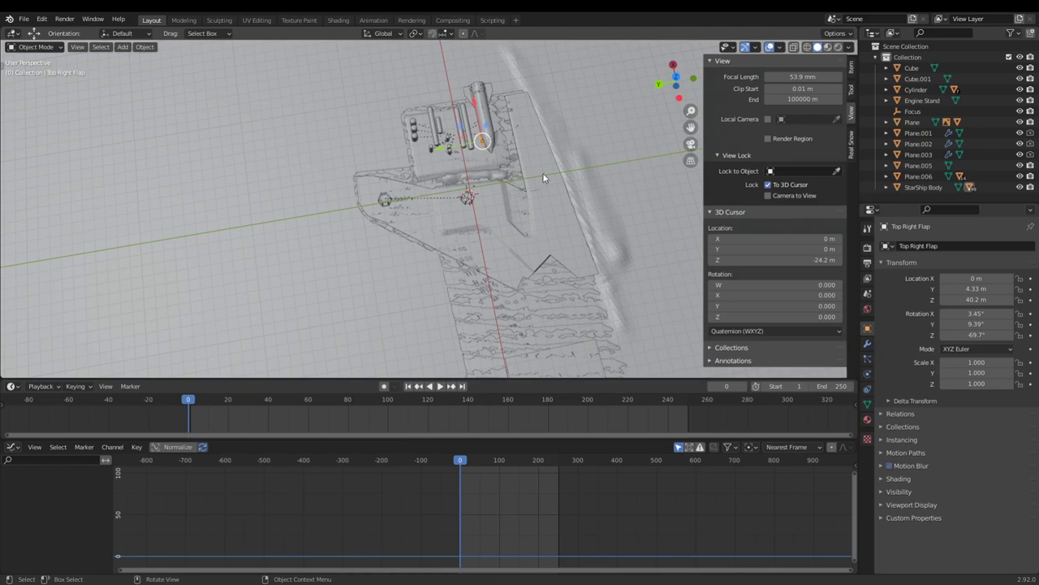
key(r)
key(z)
key(z)
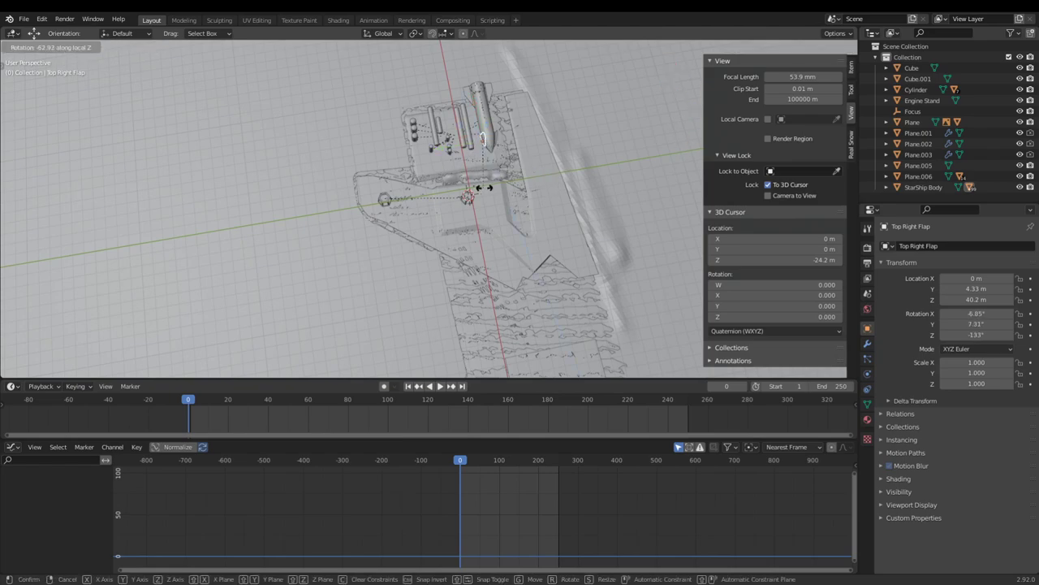
key(Escape)
- Reselect the StarShip Body and lower it along the Z axis to about 154 m
scroll(600, 182, up, 2)
middle_drag(599, 178, 503, 145)
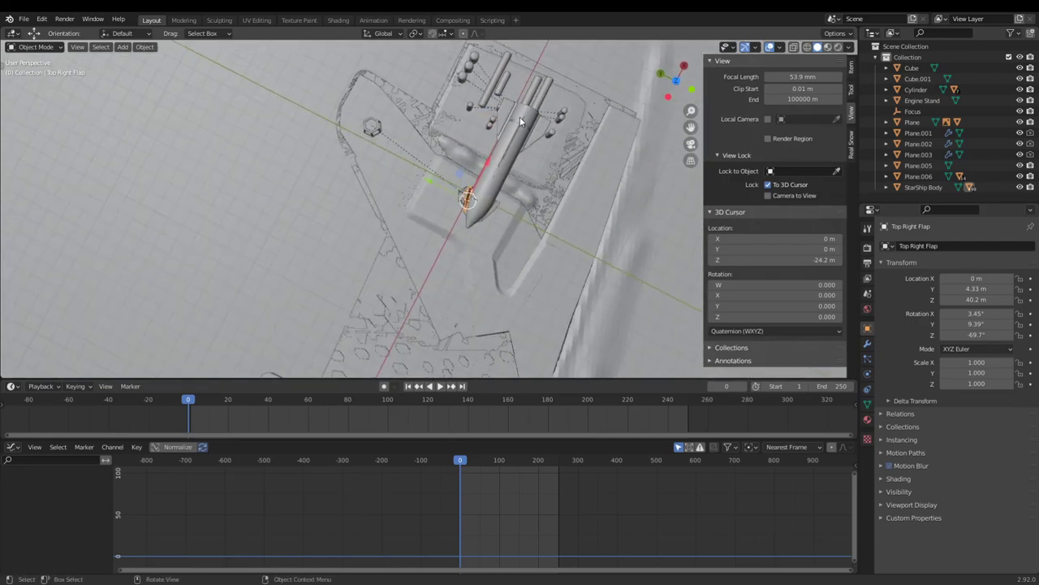
middle_drag(539, 138, 460, 79)
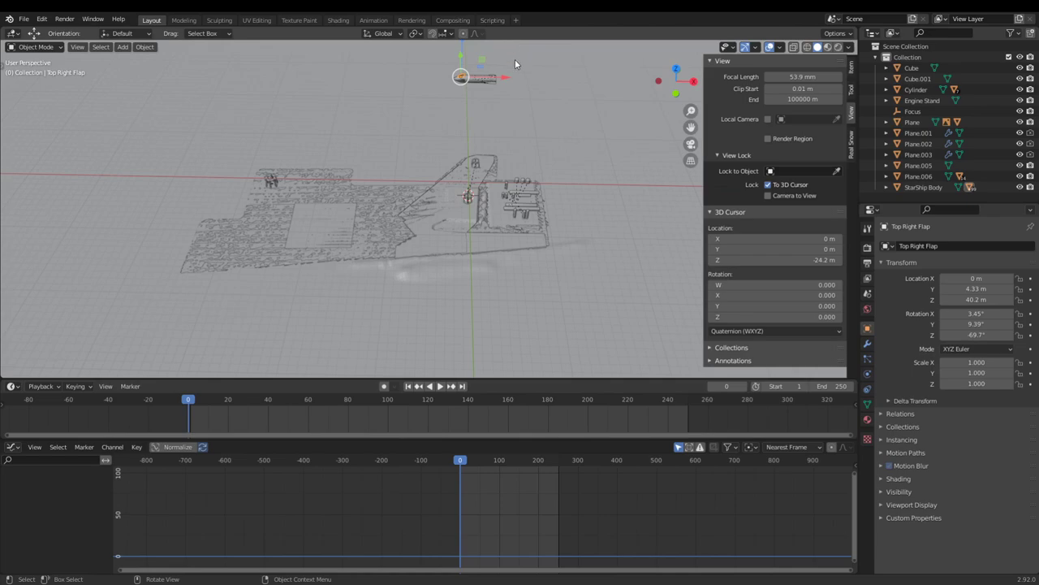
middle_drag(515, 59, 485, 73)
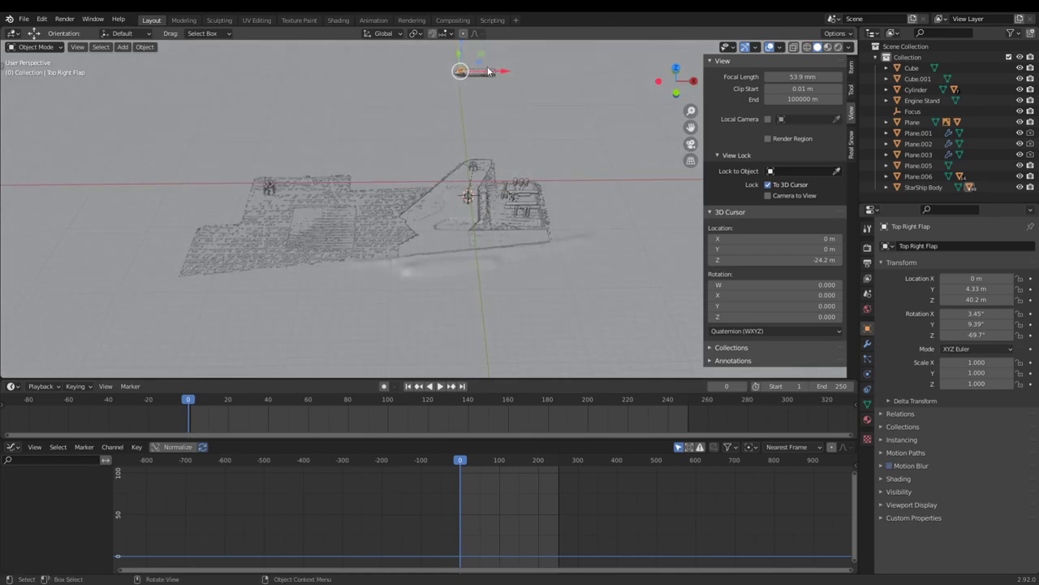
click(472, 94)
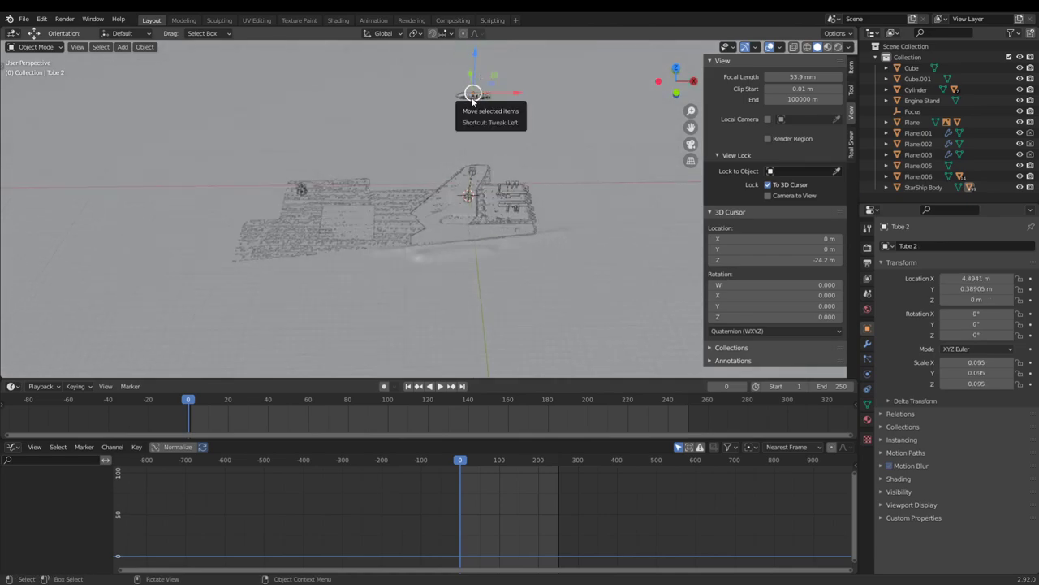
click(473, 94)
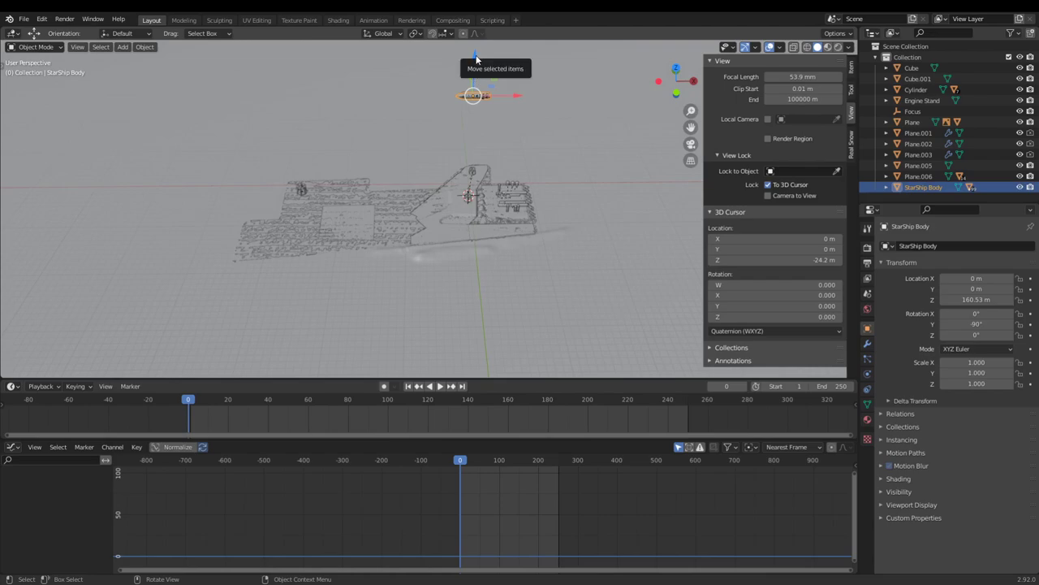
mouse_move(475, 55)
mouse_down()
mouse_move(469, 86)
mouse_move(479, 62)
mouse_up()
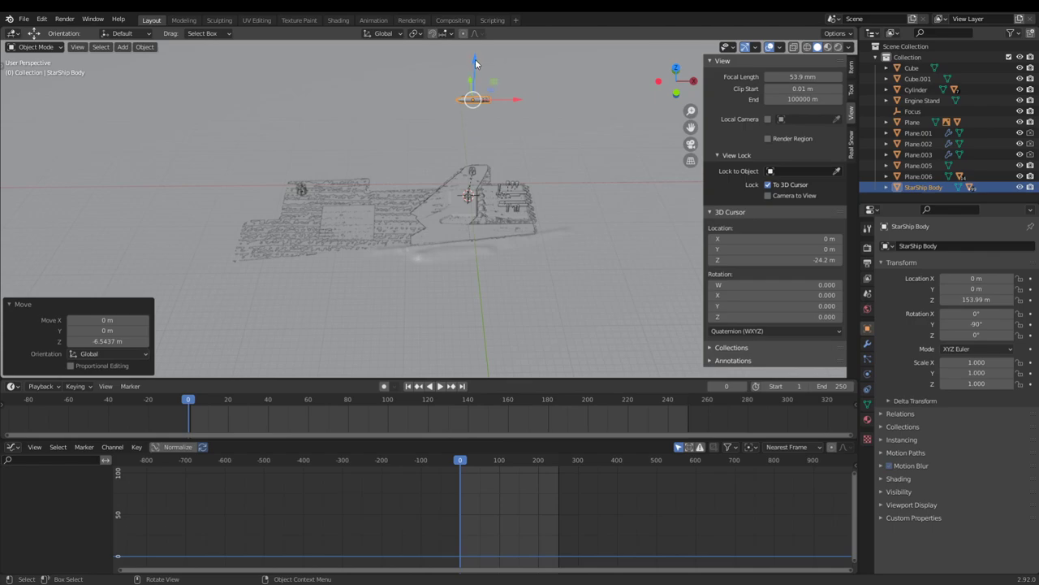
- Act out the descent by moving the rocket down along Z and back up to about 149 m
scroll(499, 69, down, 5)
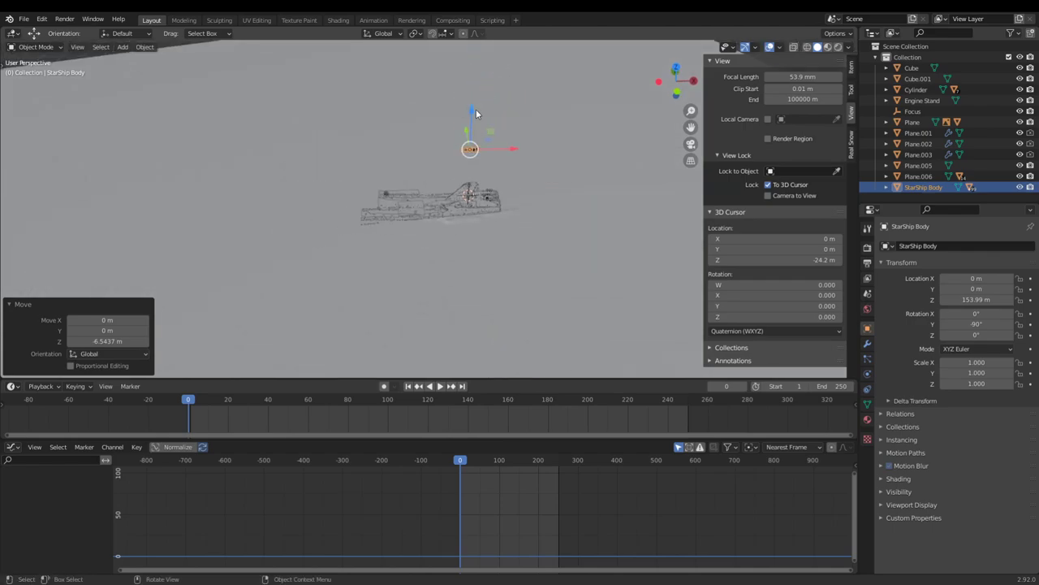
mouse_move(476, 109)
mouse_down()
mouse_move(473, 62)
mouse_move(473, 110)
mouse_up()
scroll(591, 168, up, 6)
mouse_move(590, 167)
middle_down()
mouse_move(582, 207)
mouse_move(587, 175)
middle_up()
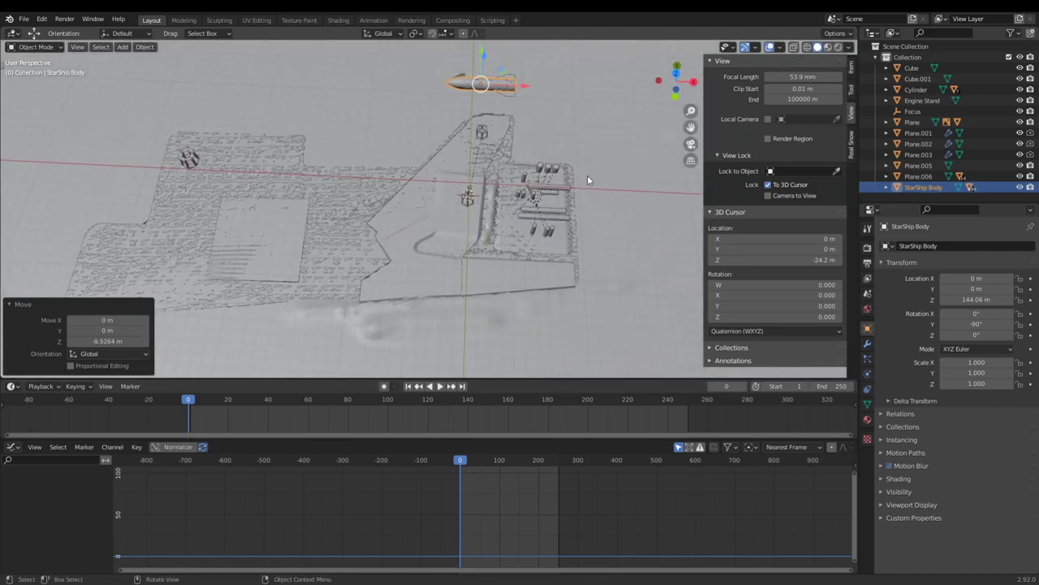
middle_drag(587, 175, 543, 130)
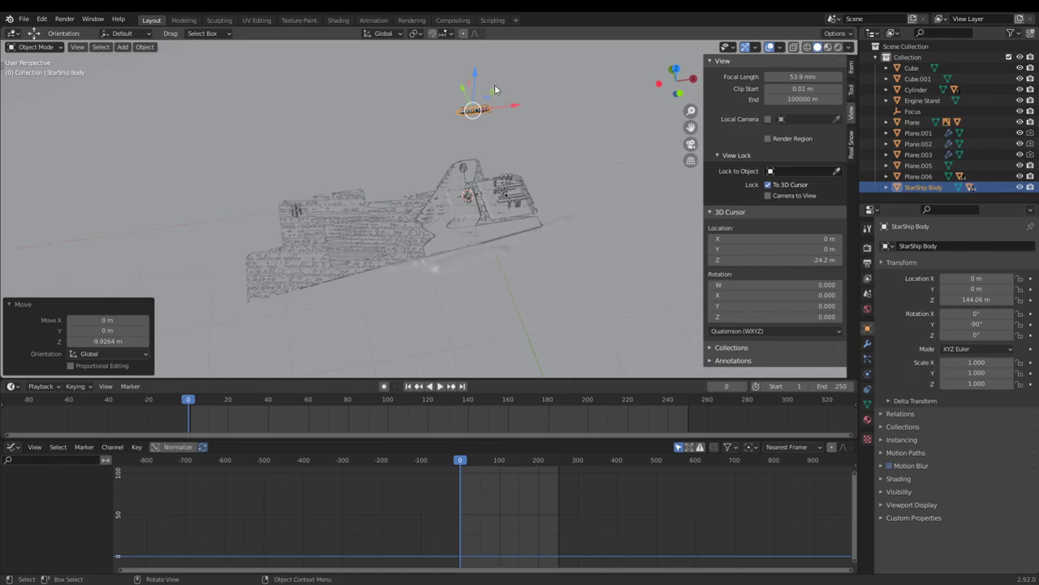
drag(475, 68, 538, 306)
drag(475, 103, 475, 76)
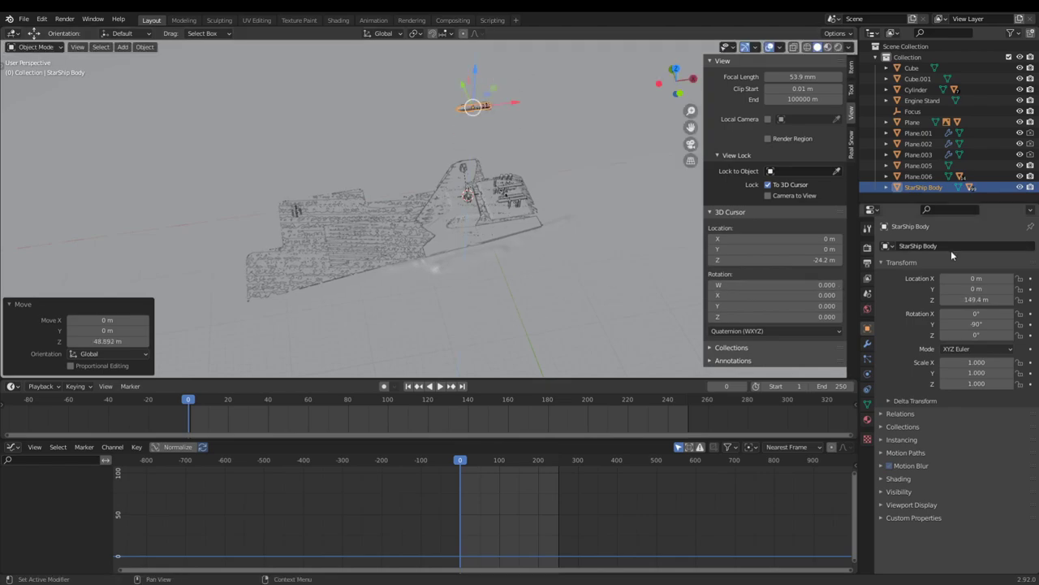
- Set the rocket's Z location to 300 m and keyframe it at frame 0
click(981, 299)
text(300)
key(Return)
click(1030, 299)
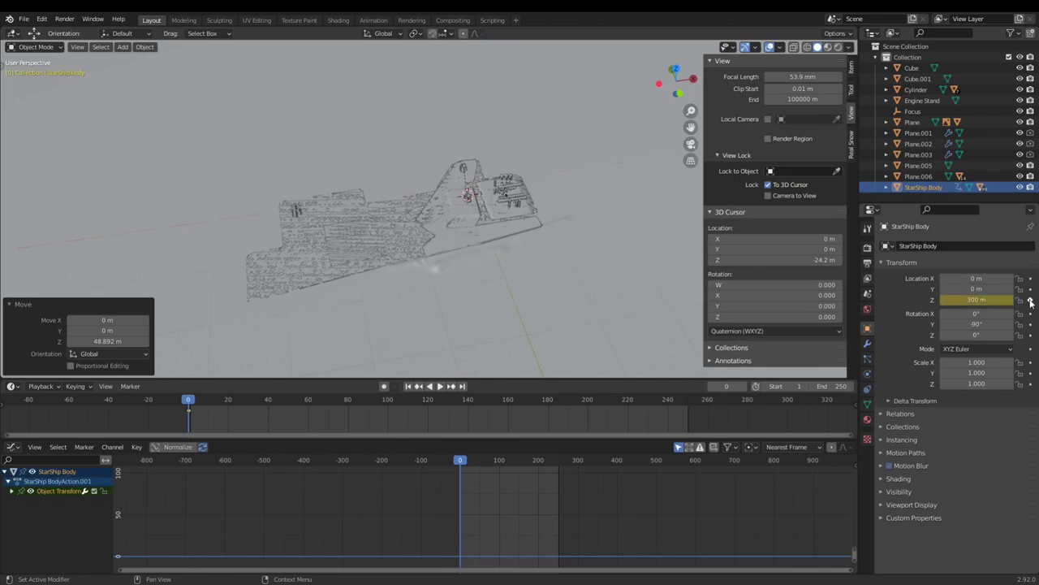
- Go to frame 81, set the rocket's Z location to 150 m and keyframe it
scroll(467, 298, down, 5)
drag(463, 464, 493, 465)
key(space)
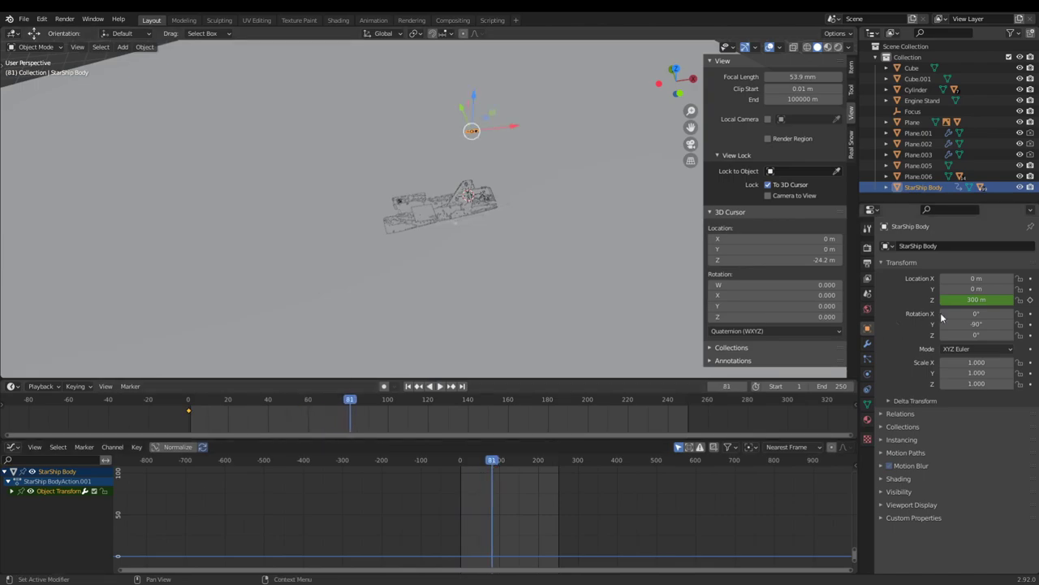
click(974, 300)
text(150)
key(Return)
click(1030, 300)
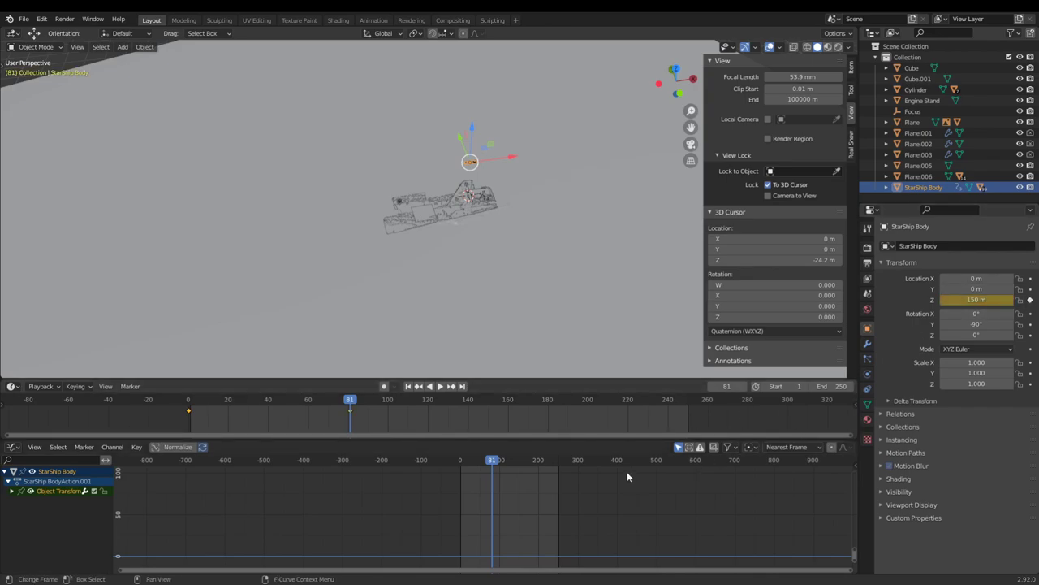
- Frame the descent curve in the Graph Editor and set the frame 0 keyframe's interpolation to Linear
key(Home)
scroll(488, 497, up, 3)
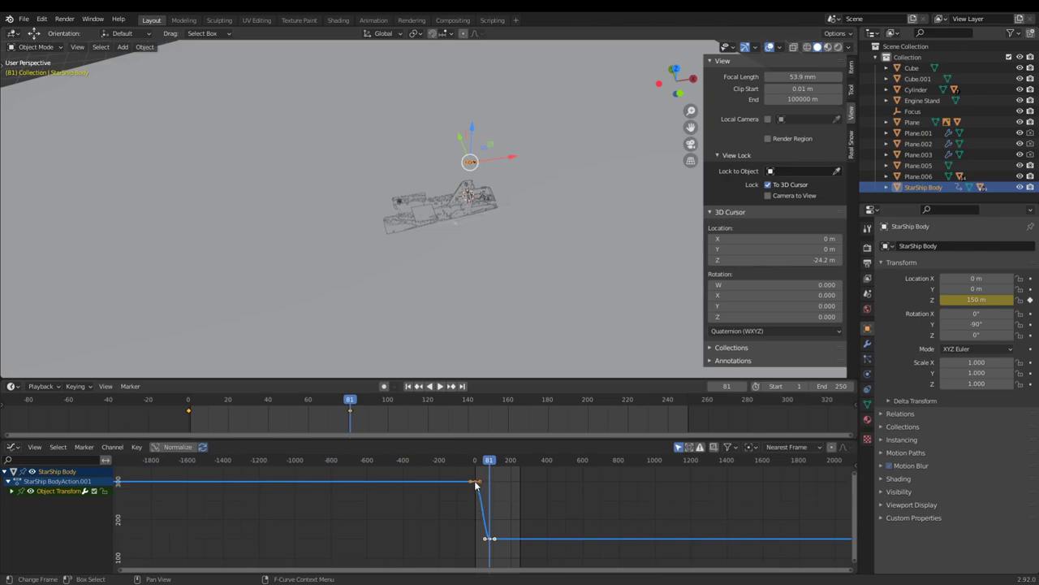
click(475, 484)
scroll(476, 485, up, 3)
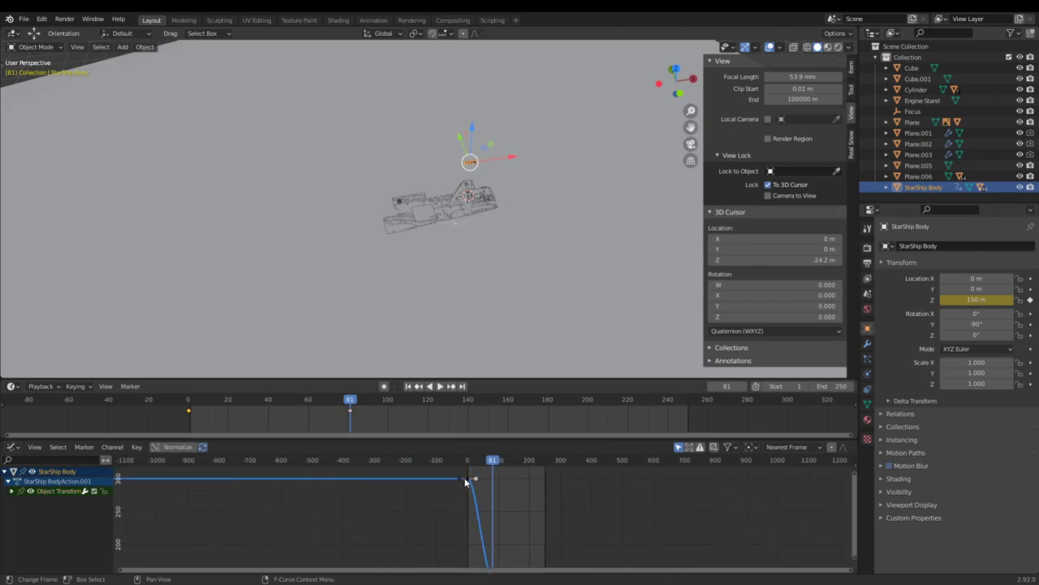
right_click(468, 480)
mouse_move(471, 496)
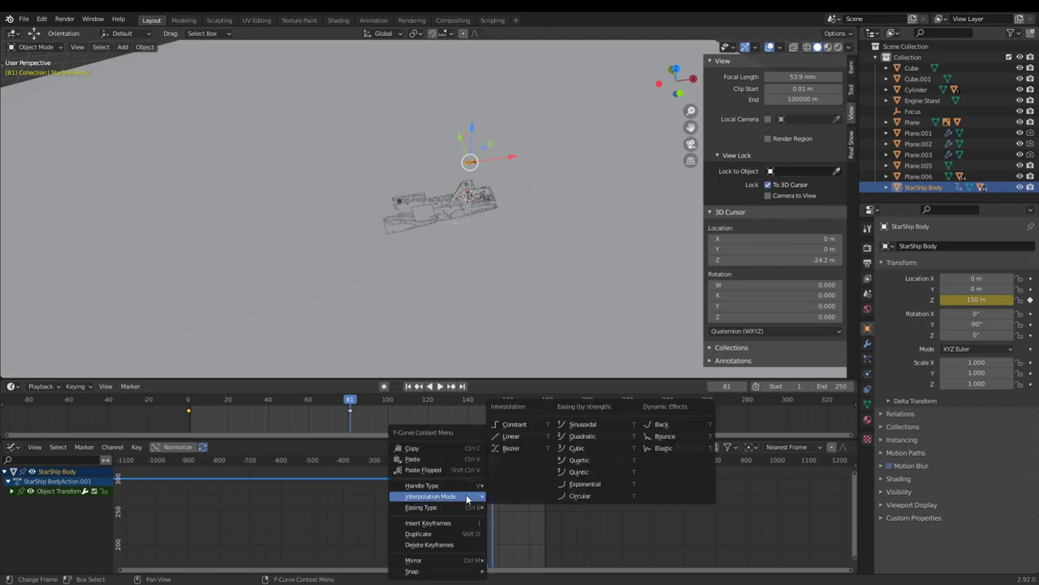
click(519, 436)
scroll(522, 529, down, 3)
middle_drag(522, 530, 519, 516)
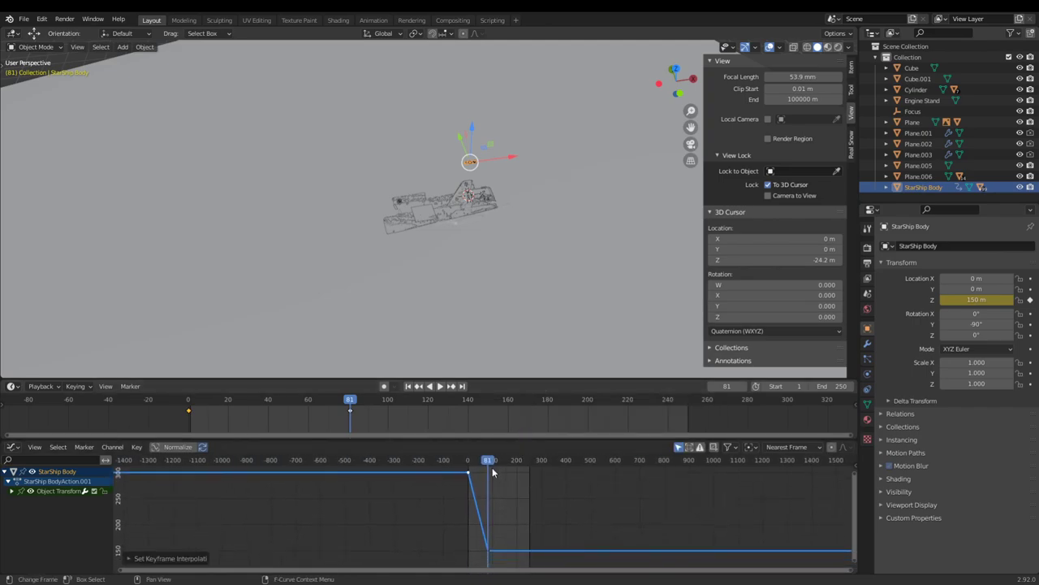
- Go to frame 80 and try rotating the rocket about 89° from its belly-first pose to upright
mouse_move(490, 462)
mouse_down()
mouse_move(470, 466)
mouse_move(488, 476)
mouse_up()
scroll(482, 195, up, 7)
middle_drag(482, 195, 475, 156)
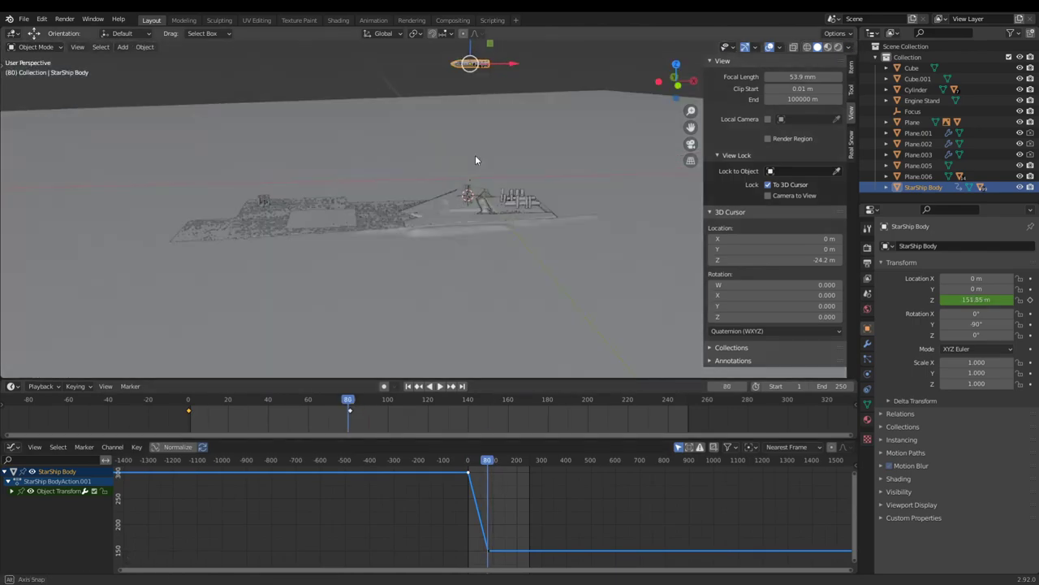
middle_drag(514, 215, 553, 129)
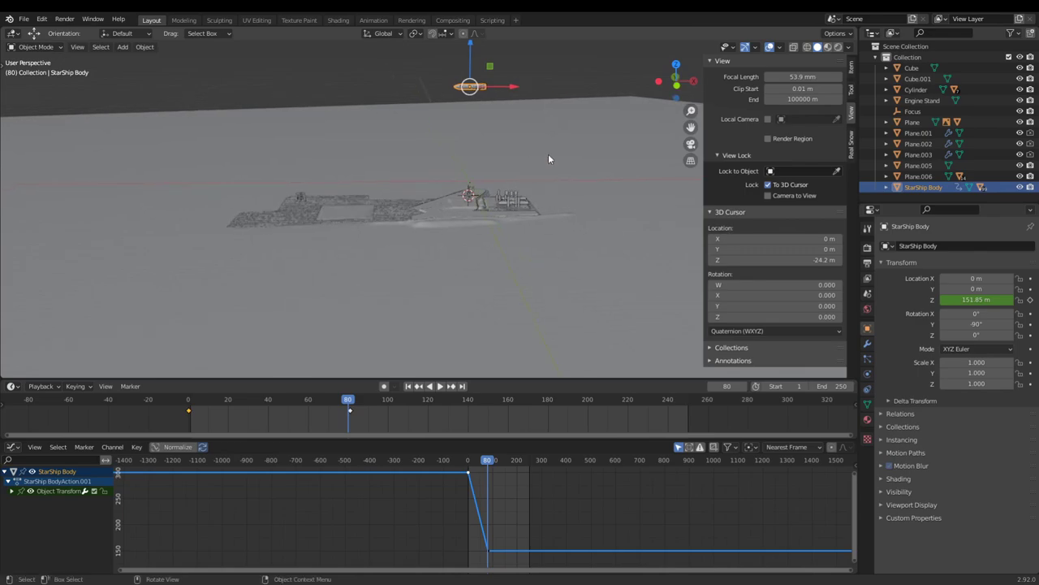
key(r)
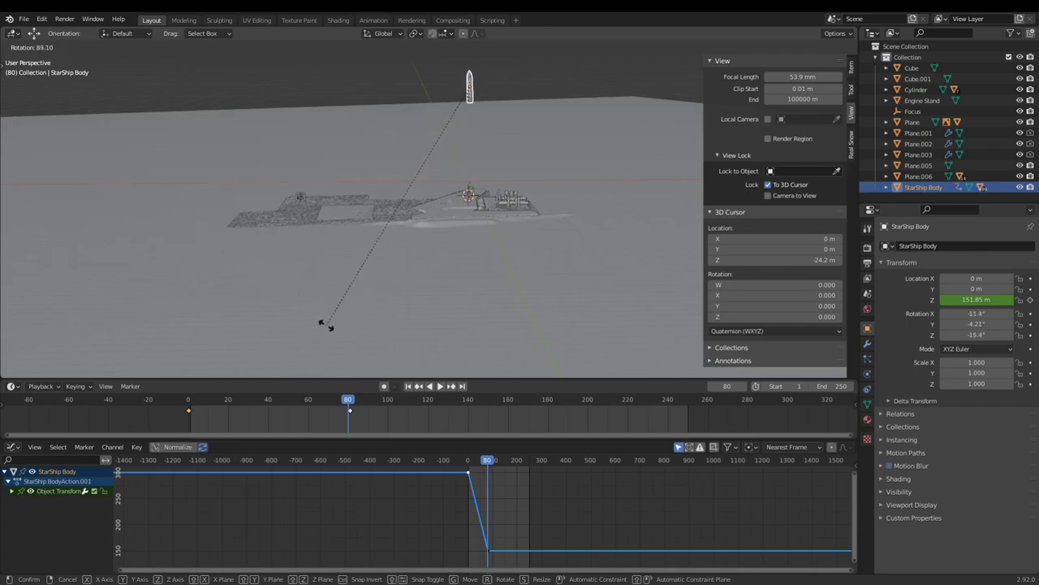
key(Escape)
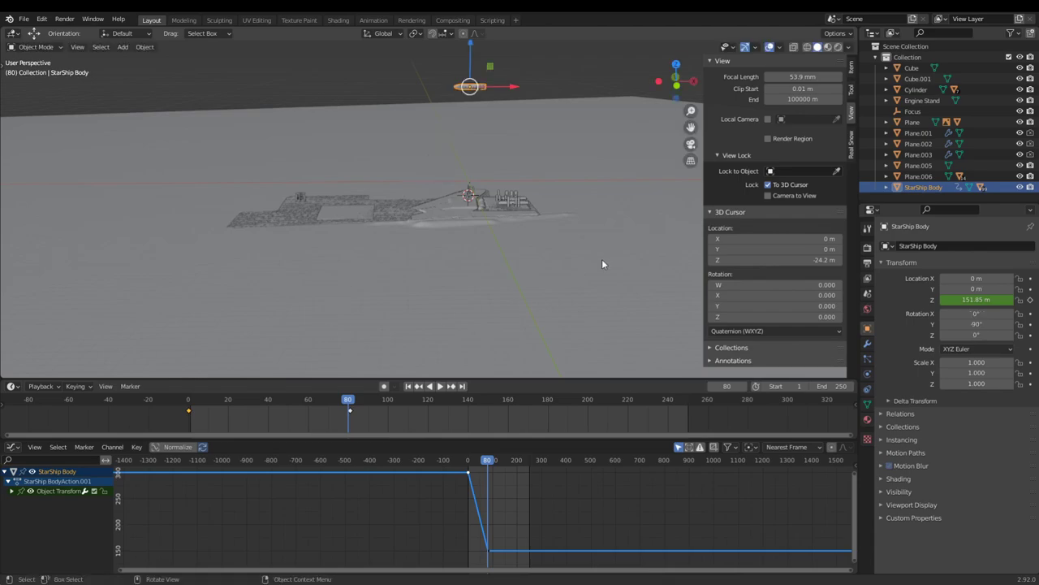
- Examine the launch site's layout, selecting the central engine stand and the square landing pad
middle_drag(602, 259, 523, 274)
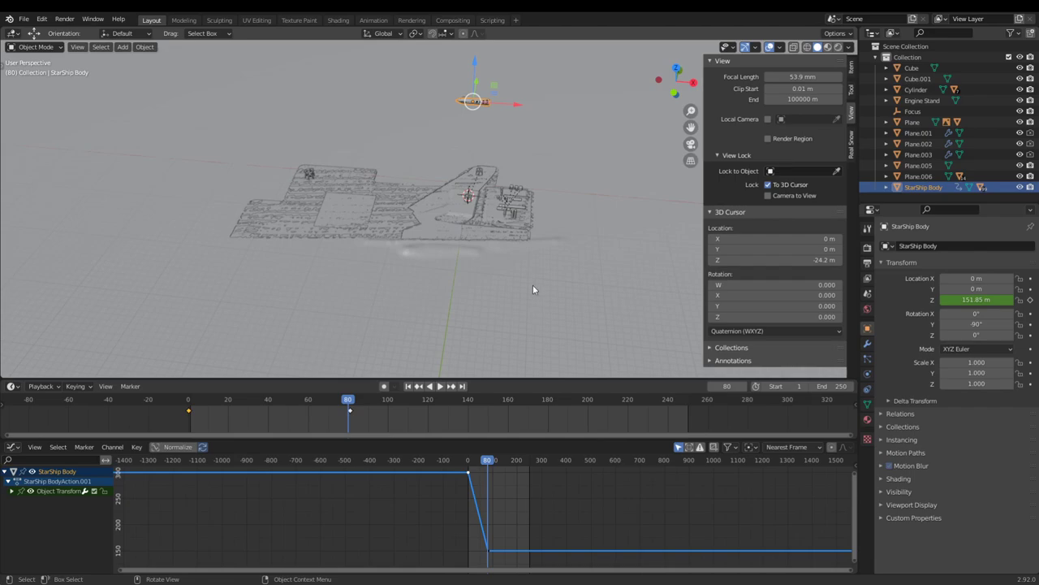
middle_drag(532, 284, 630, 174)
scroll(531, 213, up, 3)
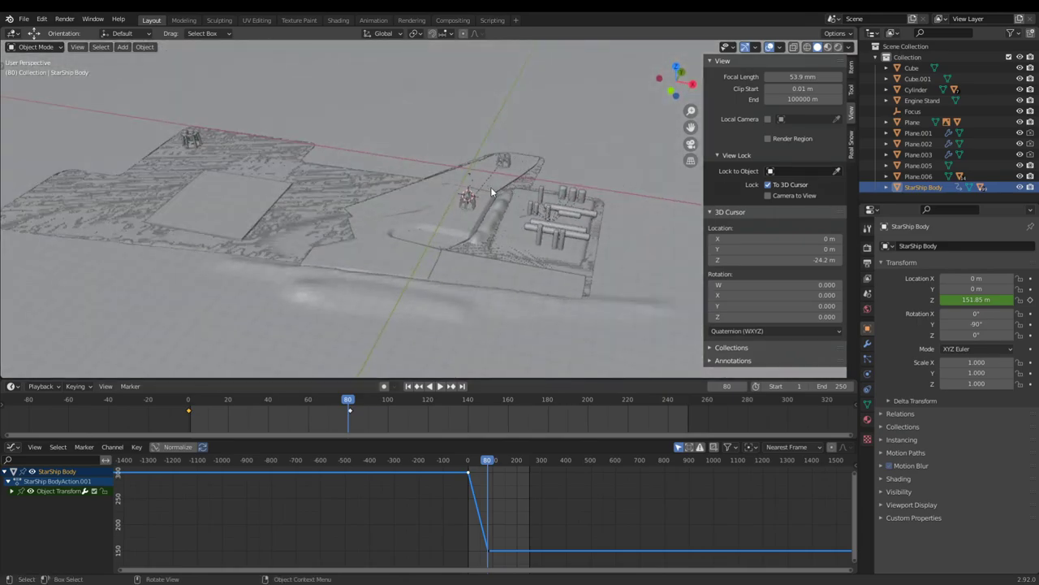
scroll(491, 186, up, 6)
click(487, 207)
scroll(487, 207, down, 8)
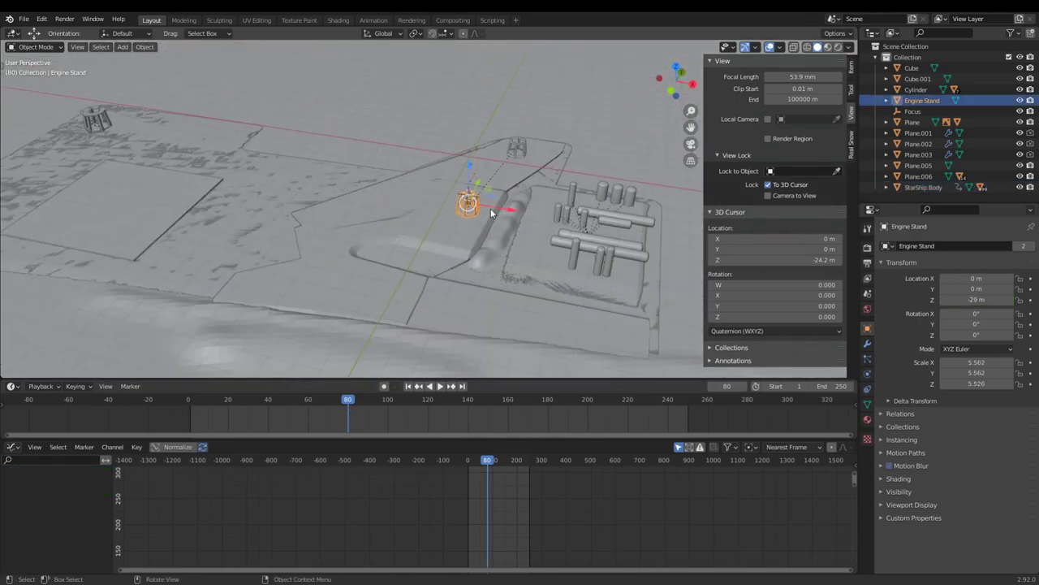
middle_drag(499, 213, 536, 204)
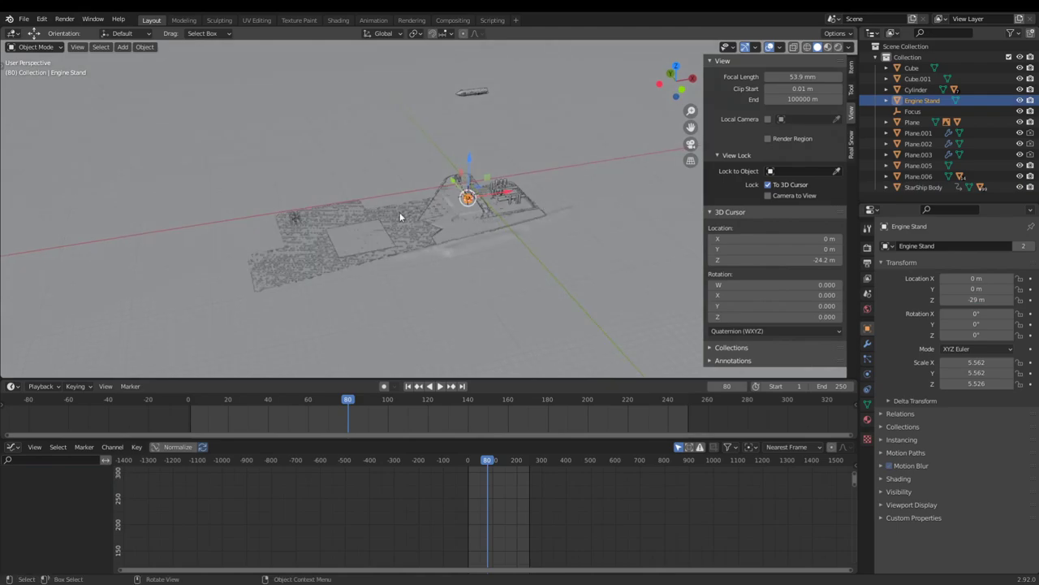
click(361, 243)
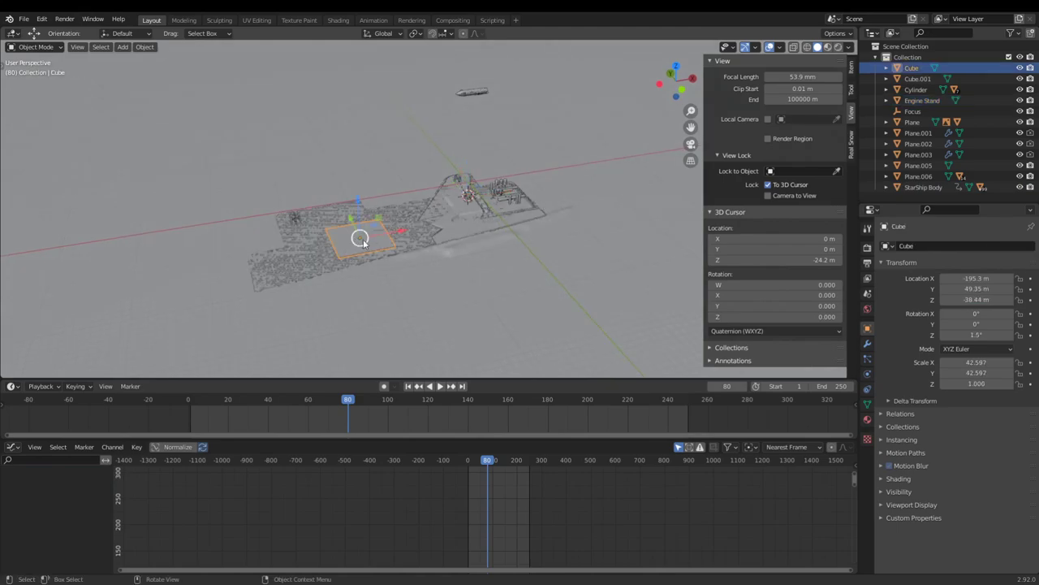
scroll(572, 235, up, 5)
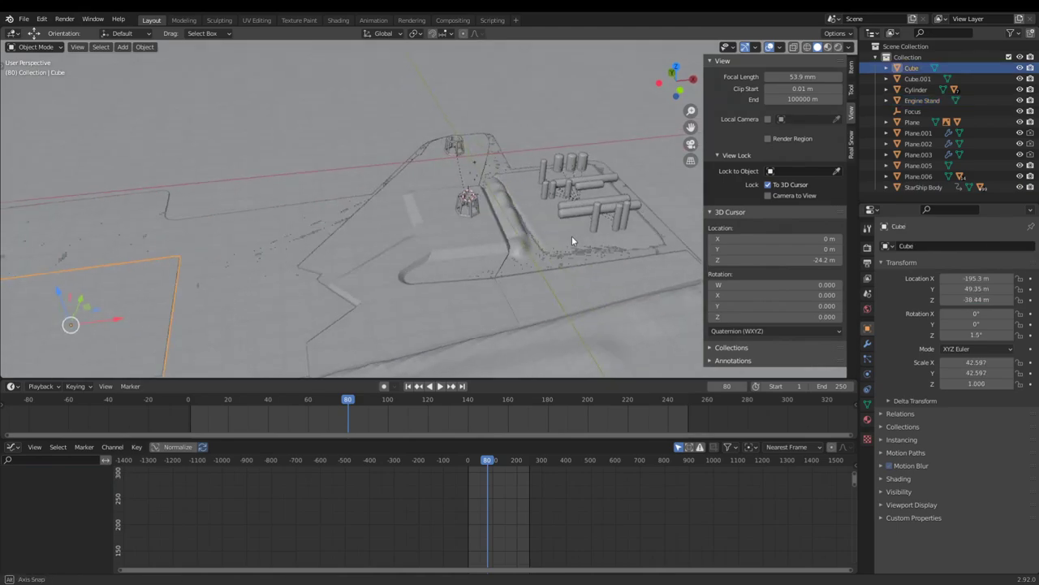
- Inspect the surrounding ground plane and the white tank in the tank farm, selecting each
middle_drag(572, 235, 203, 222)
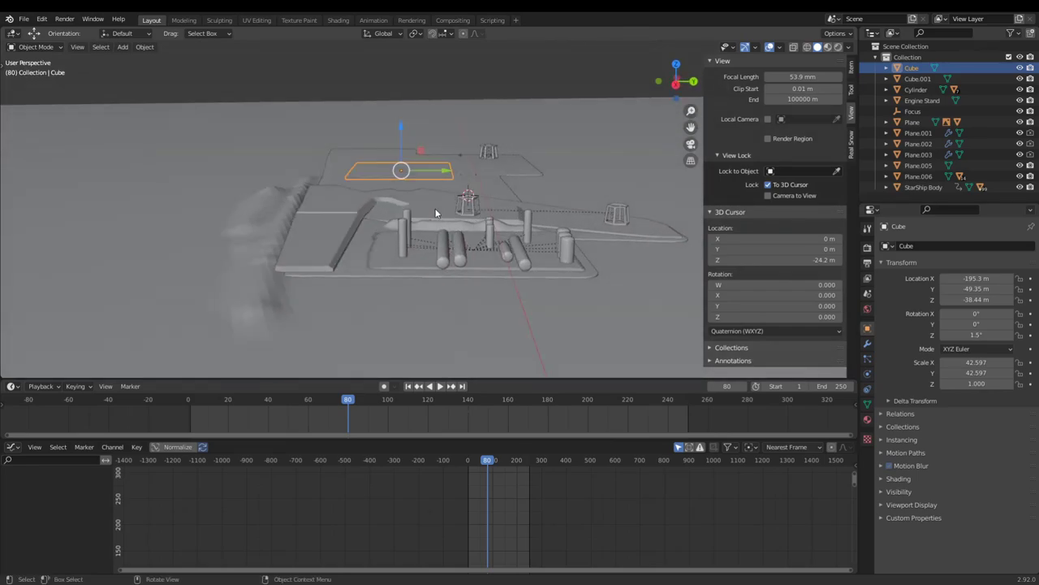
click(257, 209)
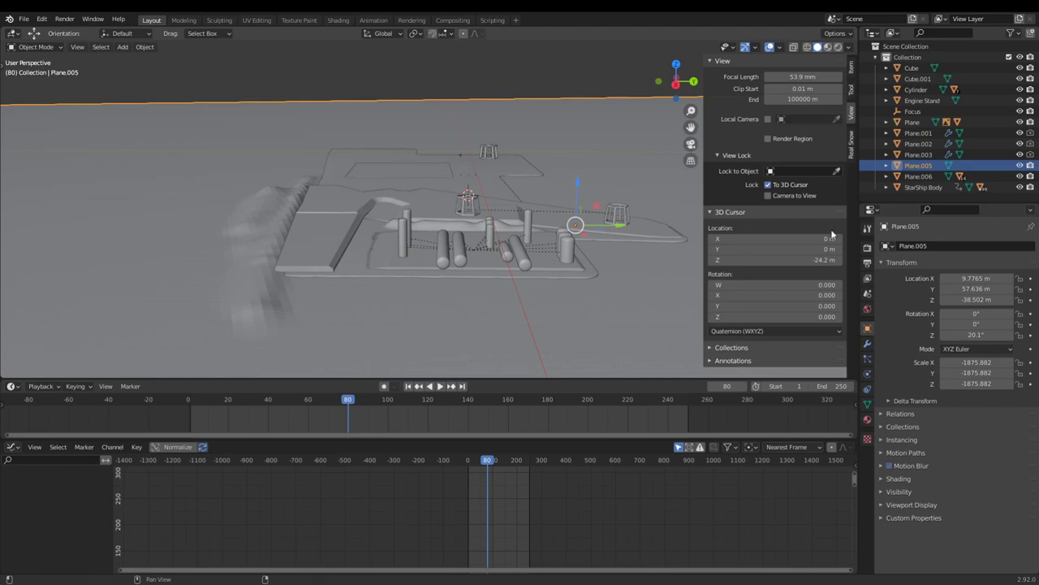
middle_drag(260, 355, 381, 209)
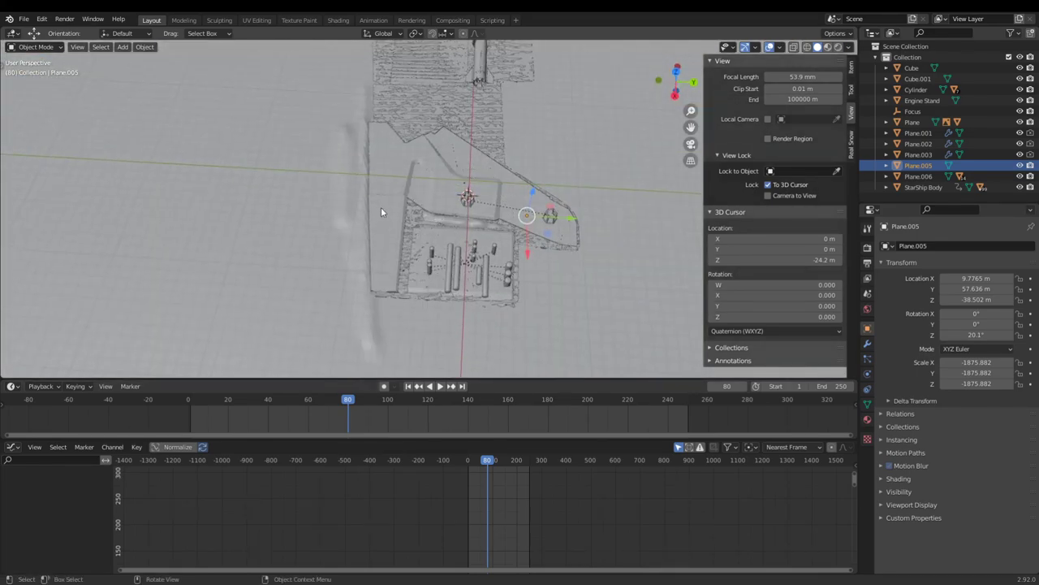
click(456, 269)
scroll(461, 248, down, 3)
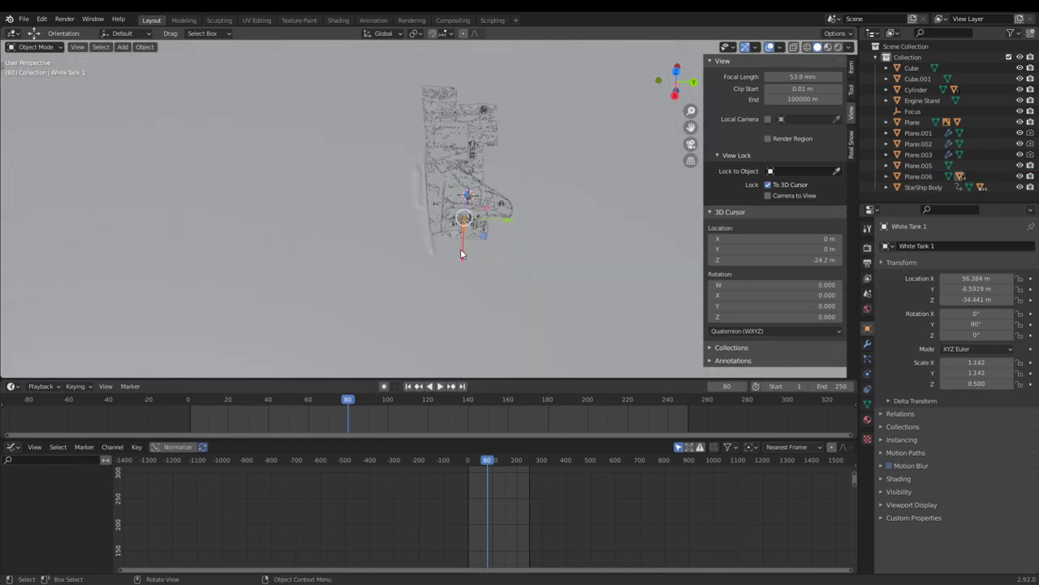
- Select the large ground plane, display it in Material Preview shading and examine the coastal terrain texture around the launch site
click(231, 146)
scroll(231, 146, down, 5)
click(829, 47)
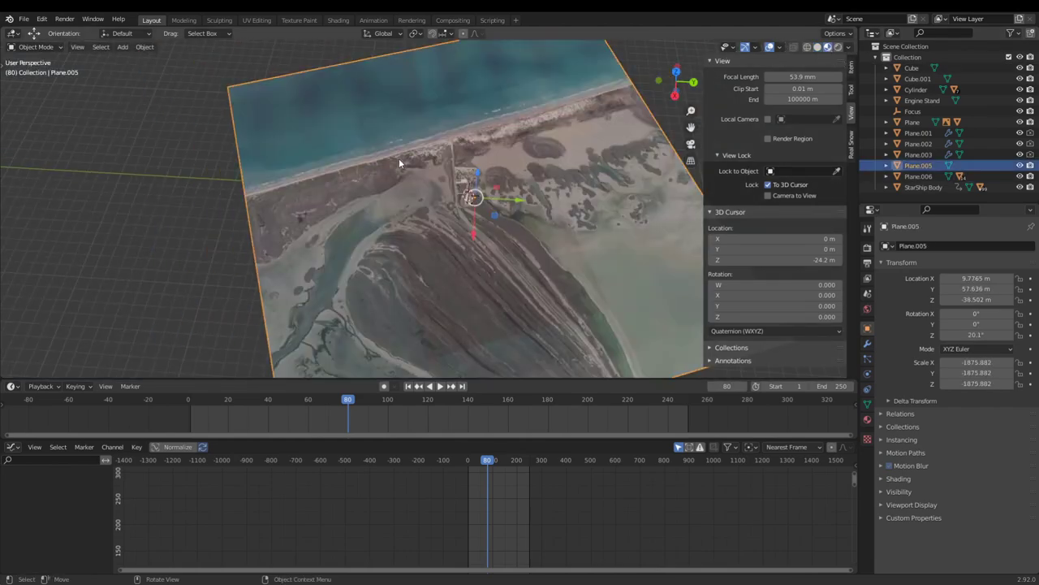
scroll(378, 196, up, 4)
middle_drag(377, 197, 293, 182)
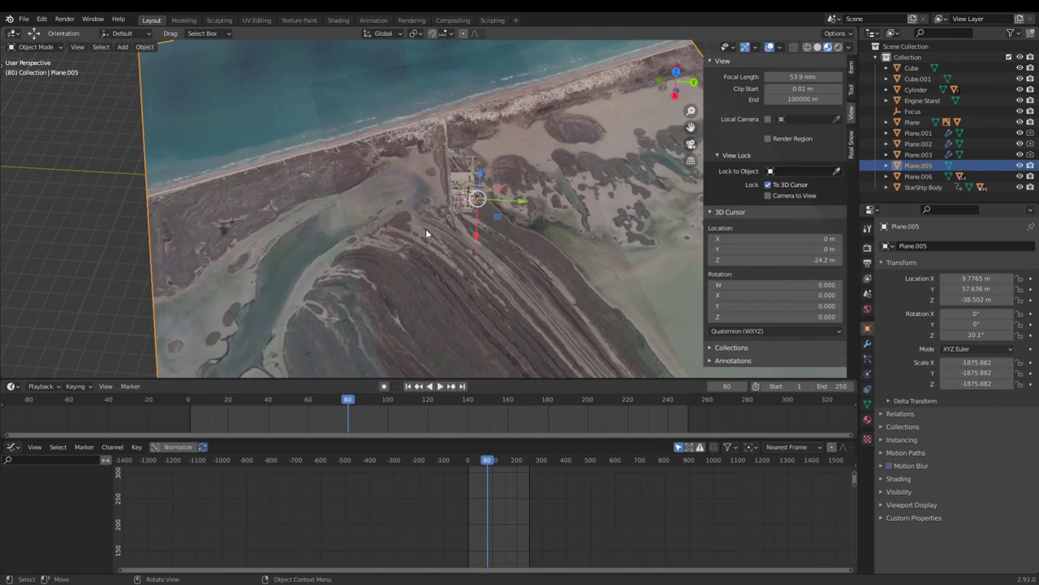
scroll(425, 228, up, 6)
middle_drag(423, 227, 275, 168)
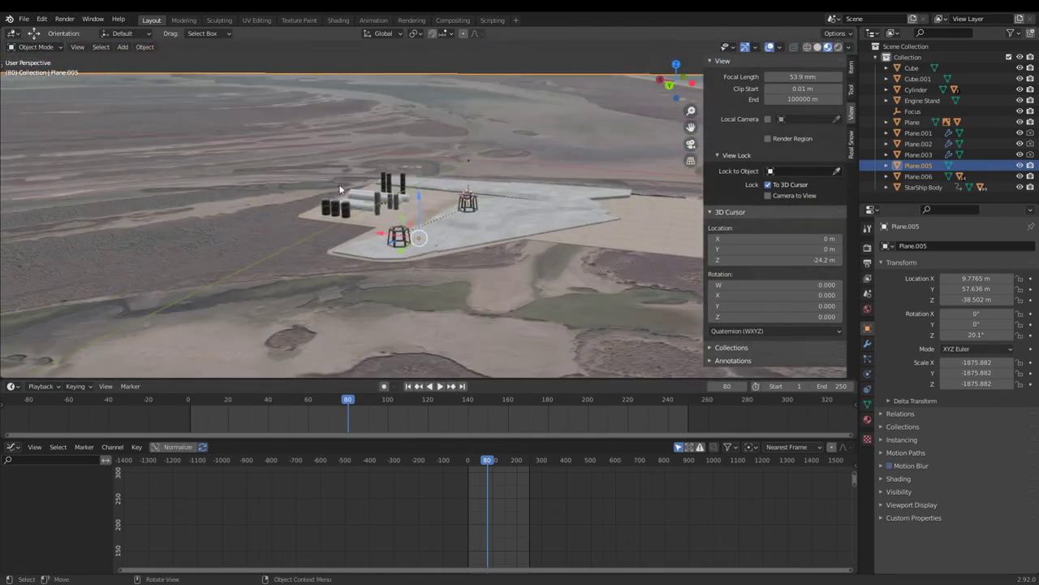
middle_drag(355, 214, 444, 221)
scroll(364, 193, down, 12)
scroll(443, 221, down, 4)
scroll(398, 185, down, 2)
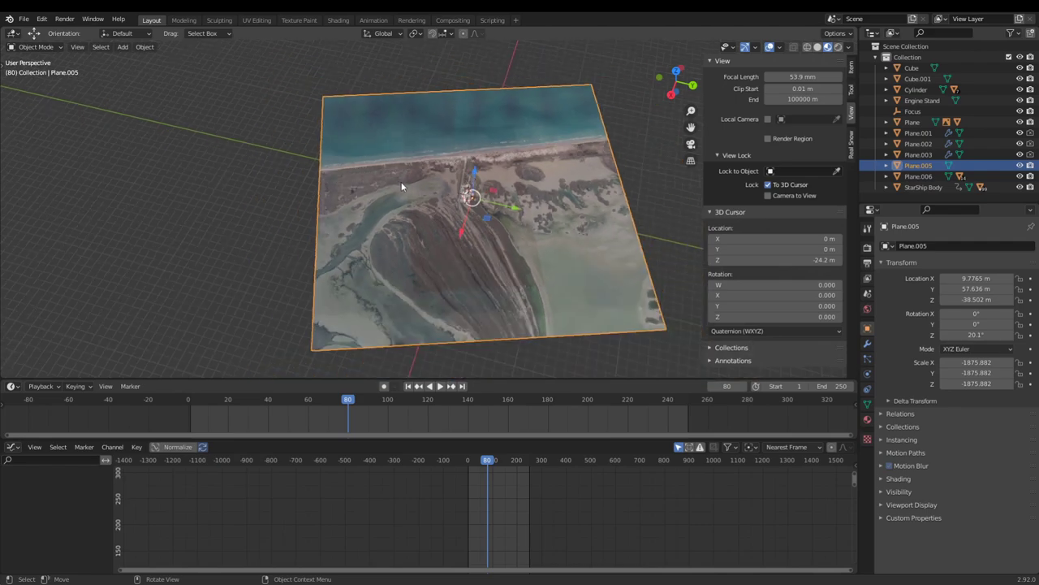
middle_drag(305, 57, 384, 145)
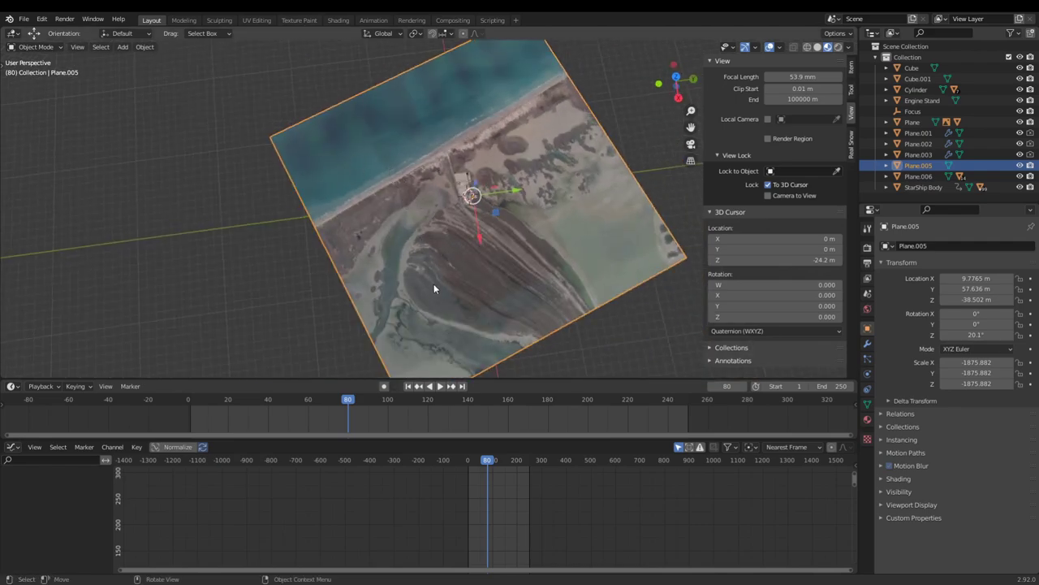
scroll(443, 224, down, 3)
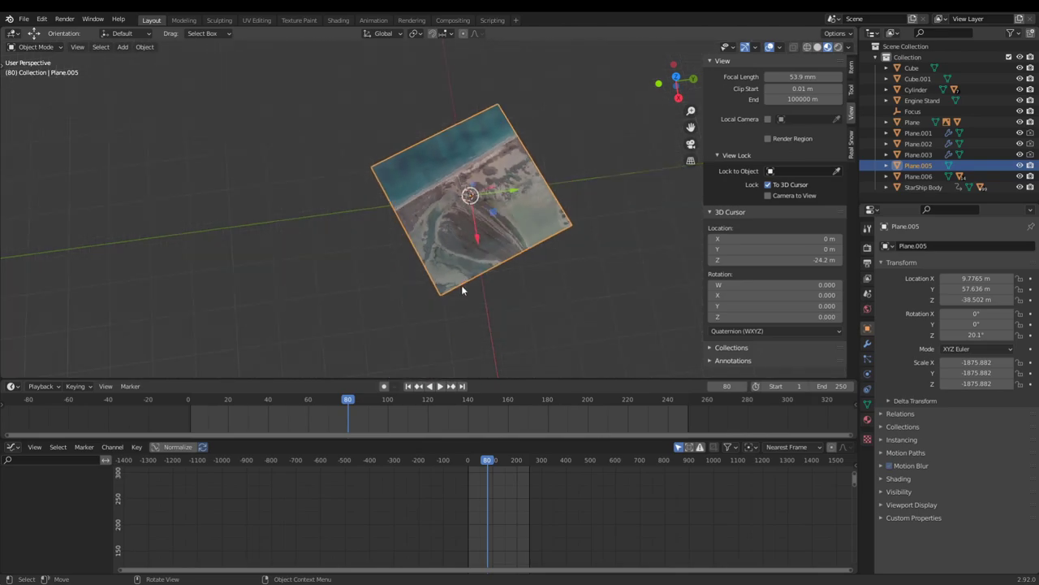
- Switch to Rendered shading and examine the launch site with its tanks, engine stands and horizon
scroll(464, 287, up, 18)
middle_drag(496, 288, 488, 203)
click(838, 47)
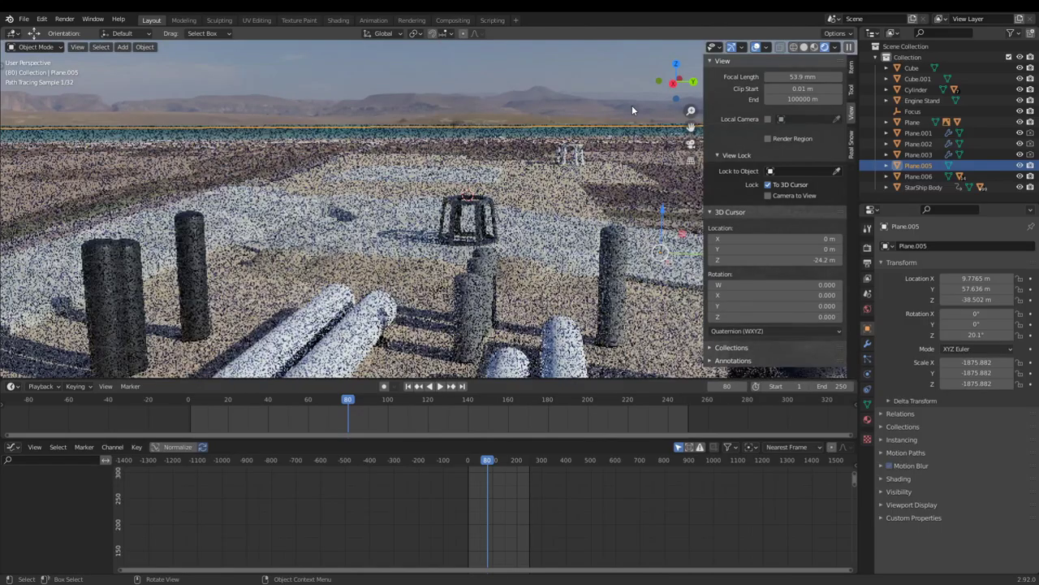
middle_drag(632, 105, 255, 195)
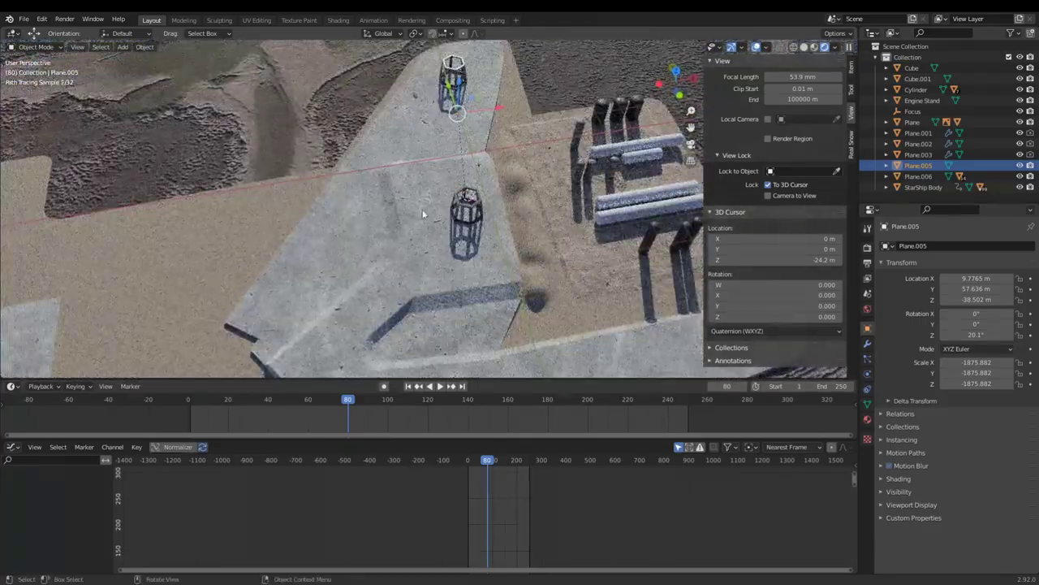
middle_drag(424, 209, 441, 146)
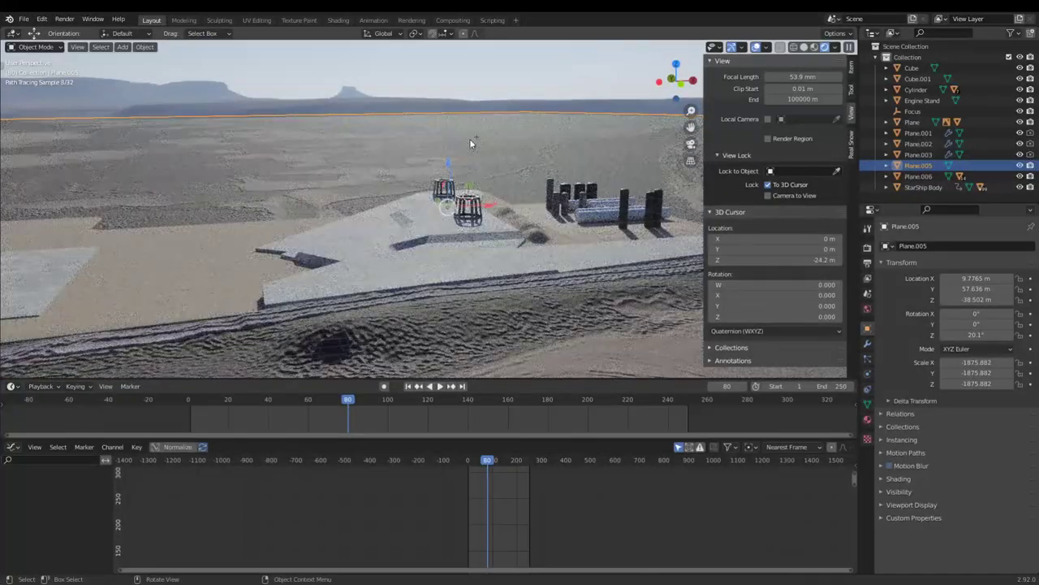
scroll(471, 139, up, 2)
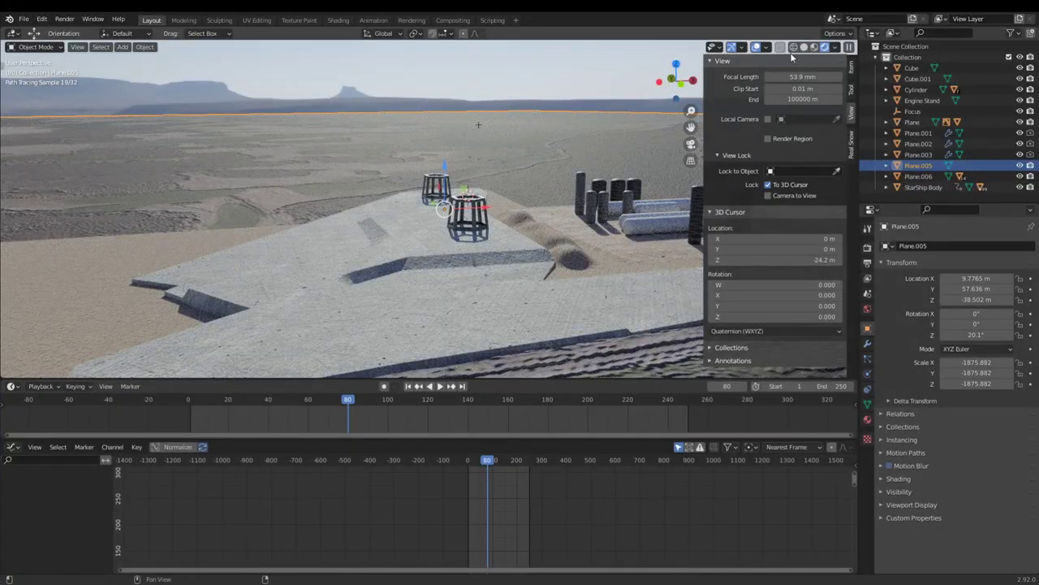
- Select the concrete launch pad and the sandy base beneath it to examine their rendered surfaces
click(418, 318)
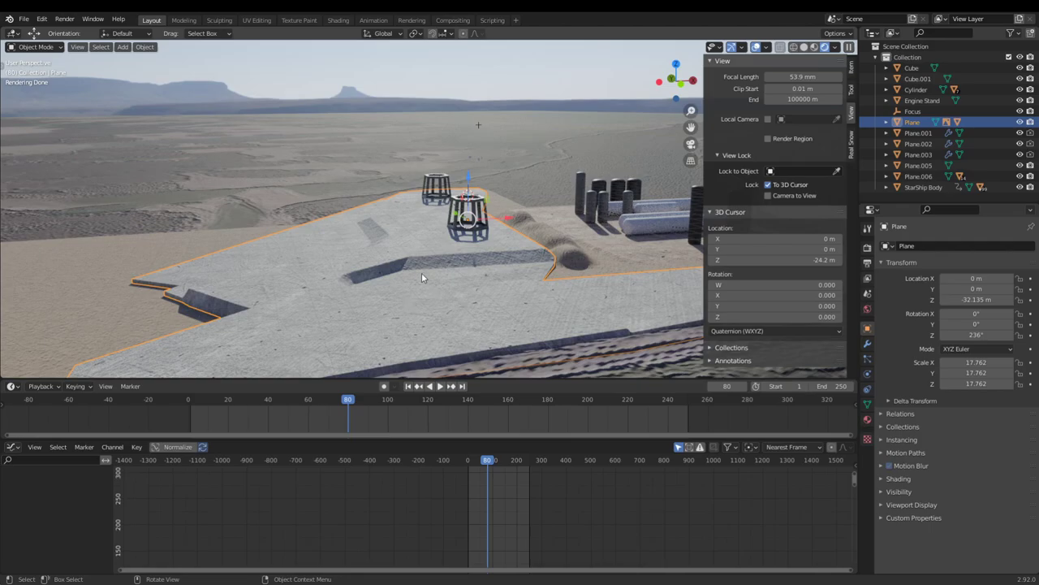
scroll(420, 277, down, 2)
click(198, 290)
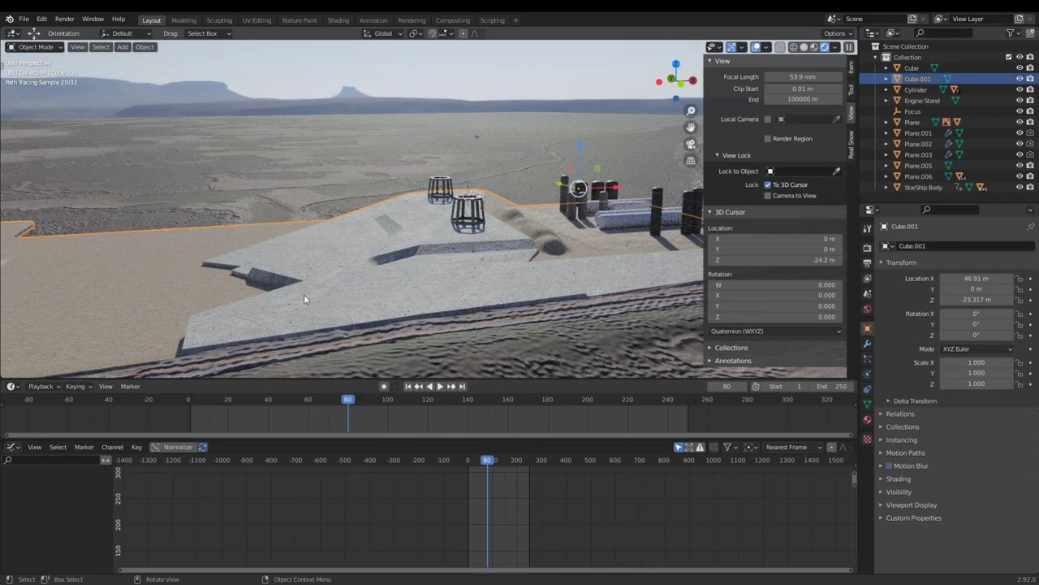
scroll(413, 256, down, 1)
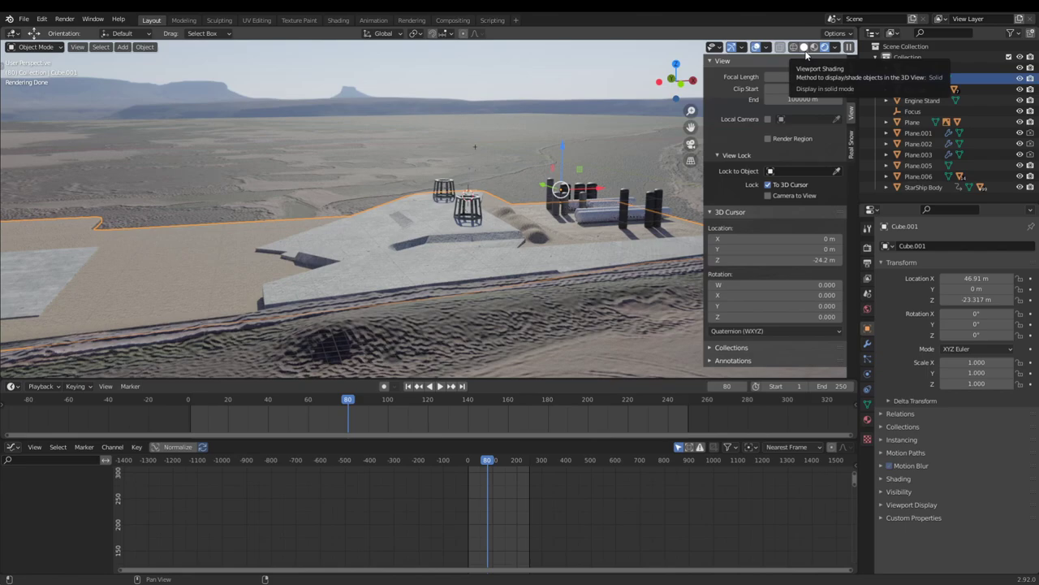
- Return to Solid shading, select the rocket body and delete its descent keyframes in the Graph Editor
click(805, 48)
scroll(493, 148, down, 6)
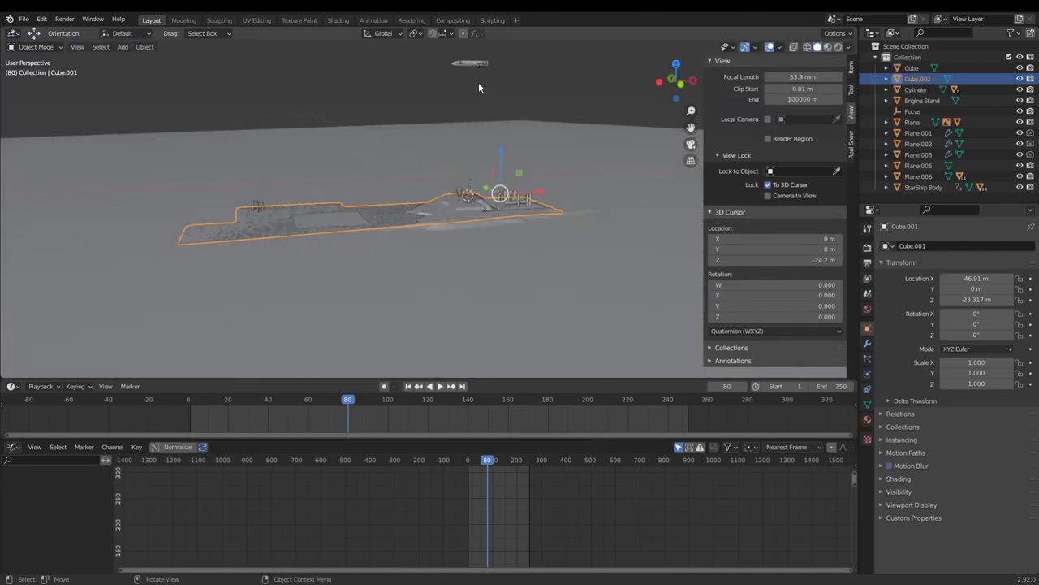
click(472, 64)
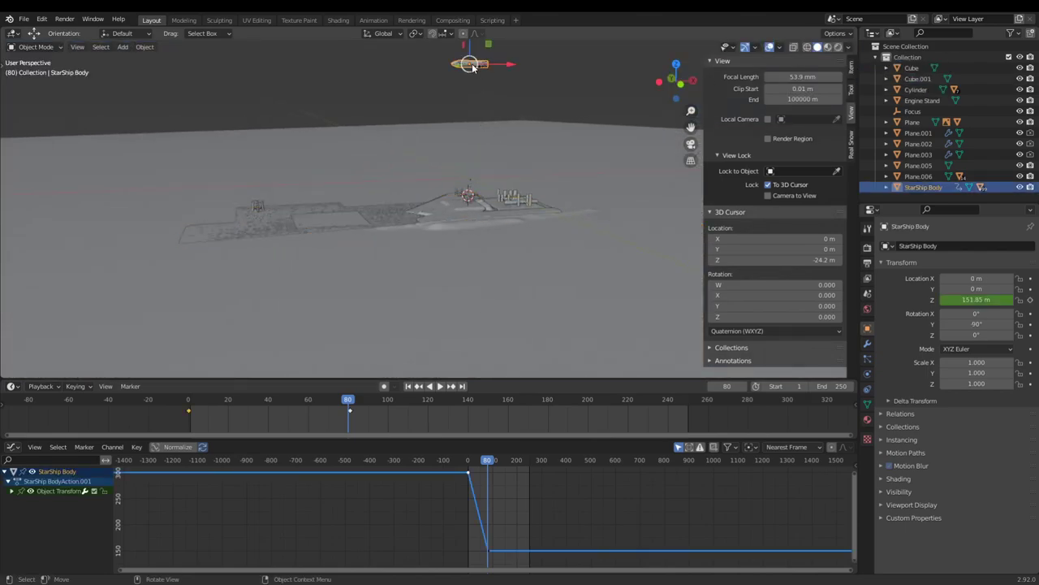
key(x)
click(483, 501)
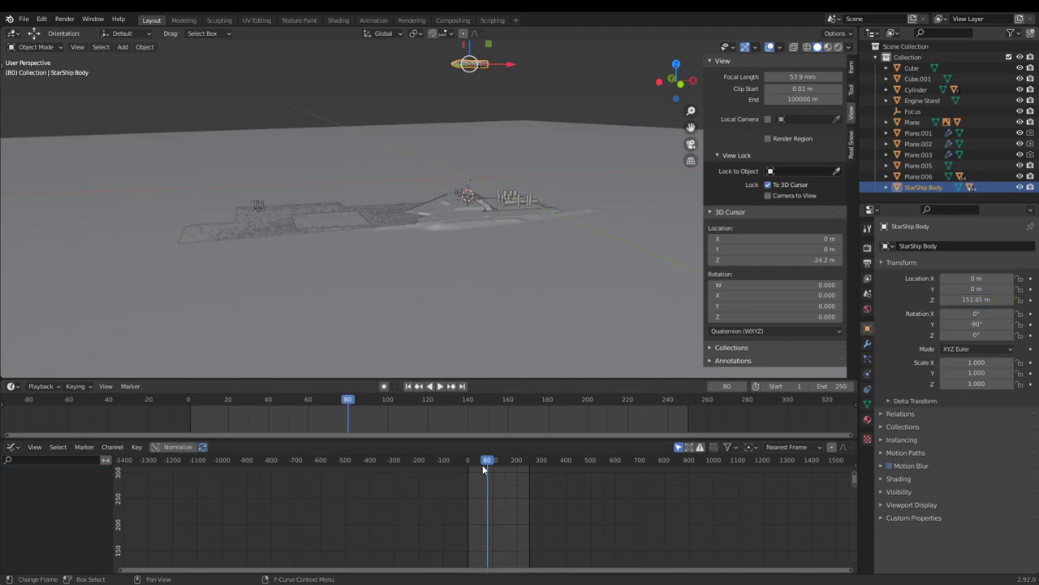
- Go to frame 0 and set the rocket's Z location to 0 m
drag(483, 463, 468, 463)
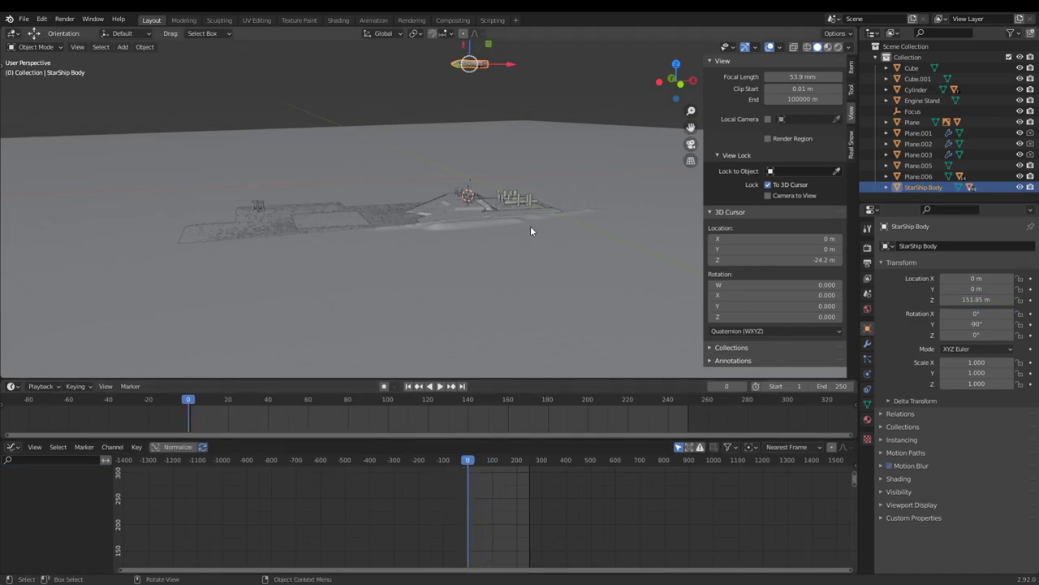
scroll(601, 157, up, 3)
middle_drag(598, 157, 526, 256)
click(988, 299)
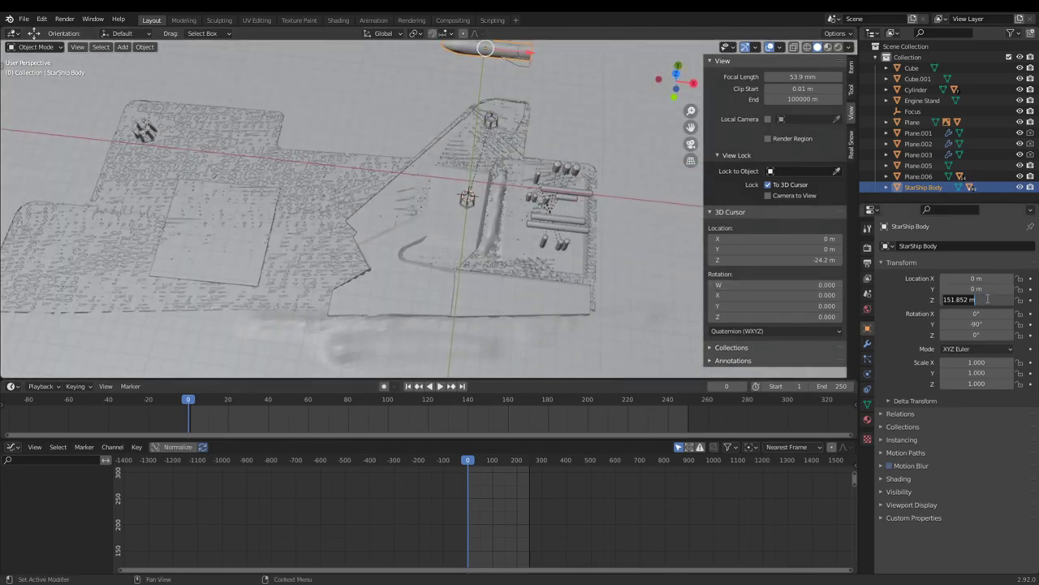
text(0)
key(Return)
- Set the rocket's Y rotation to 0° and check how its base sits on the engine stand
middle_drag(655, 281, 422, 260)
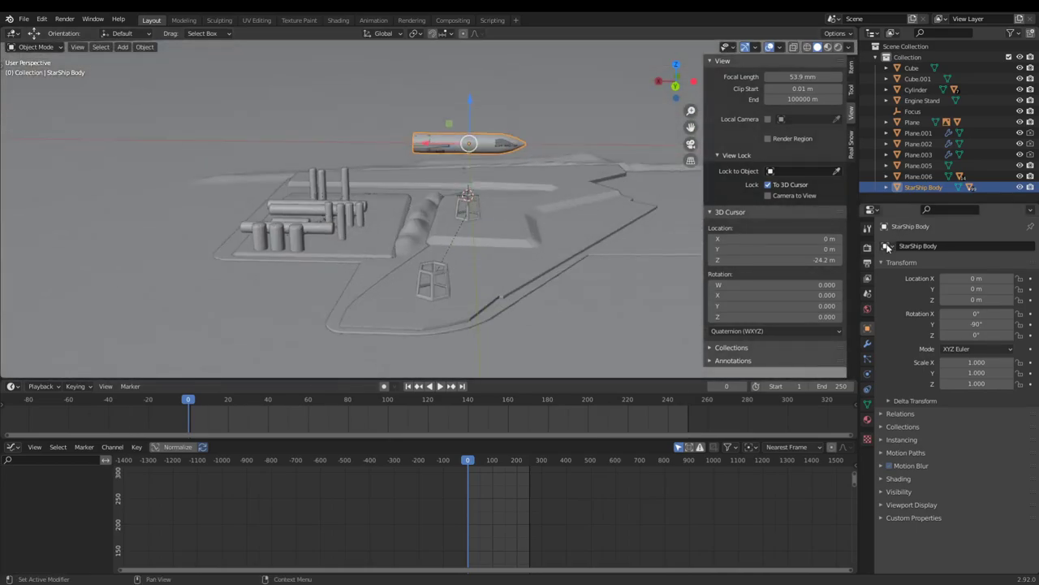
click(969, 324)
text(-90)
key(Return)
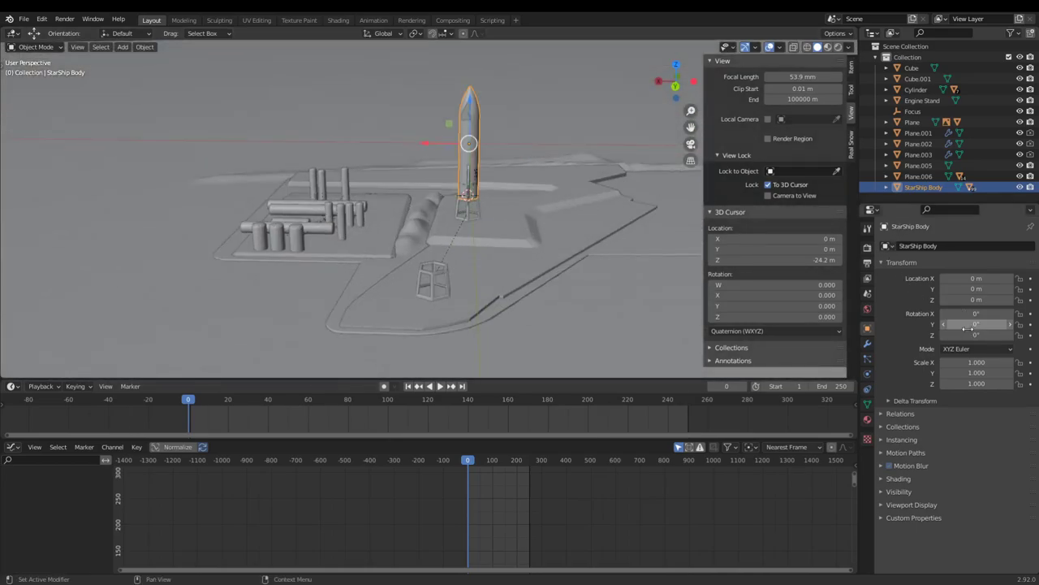
scroll(615, 260, up, 5)
scroll(553, 260, up, 3)
scroll(528, 255, down, 10)
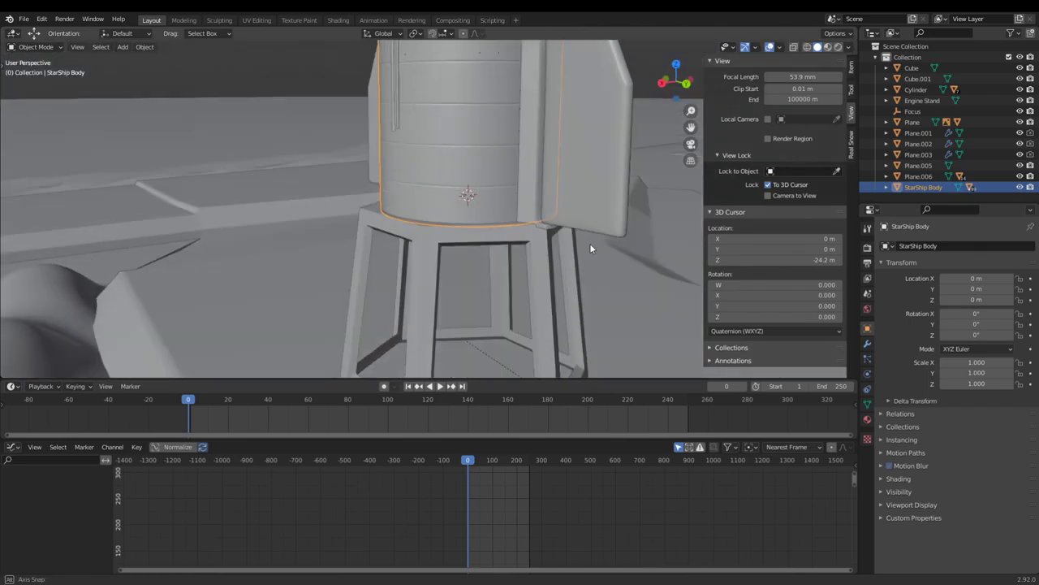
- Look across the launch site and select the top ring of the separate stand standing away from the rocket
scroll(638, 239, down, 3)
middle_drag(636, 238, 524, 281)
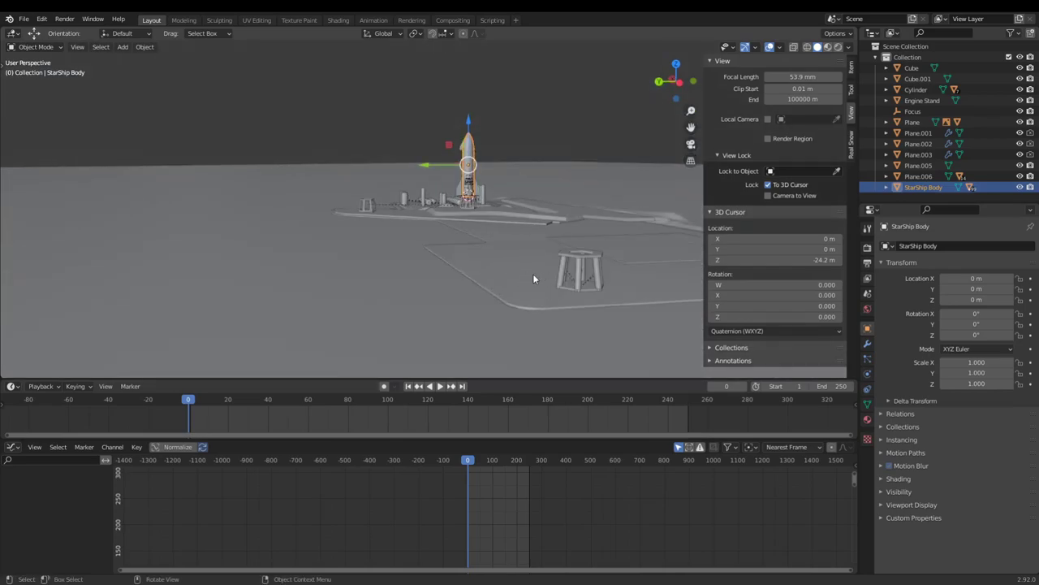
middle_drag(534, 279, 527, 290)
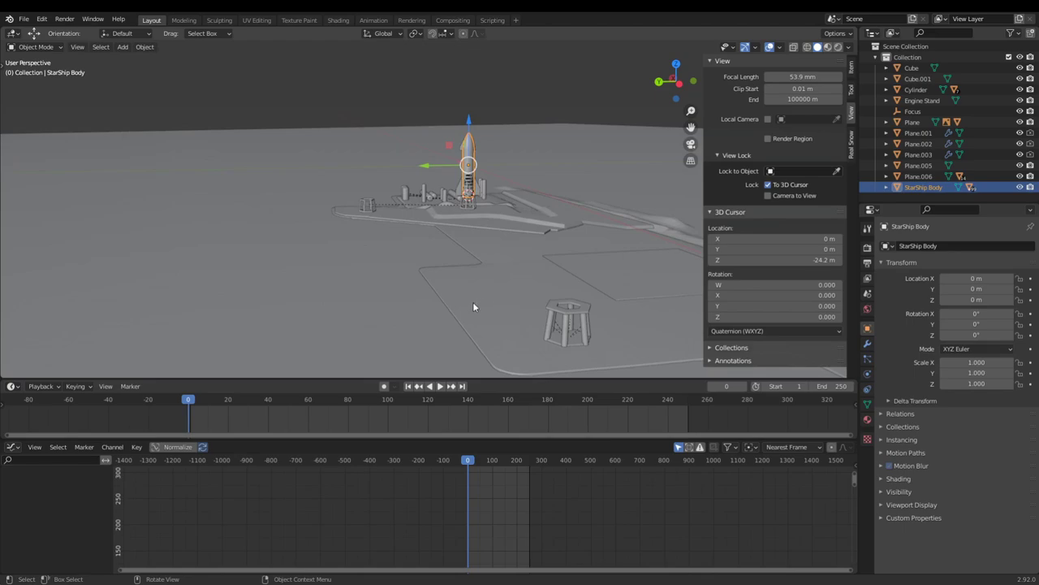
click(573, 317)
middle_drag(557, 327, 543, 320)
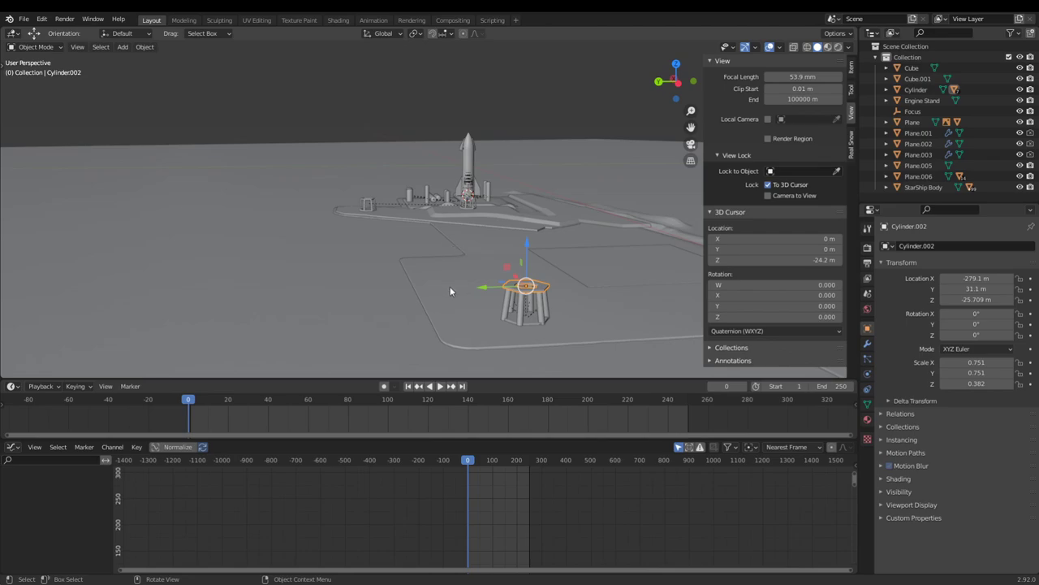
- Examine the rocket's lower body, fins, heat-shield tiles and engine stand up close, from the side and from above
middle_drag(450, 286, 473, 279)
scroll(508, 326, up, 6)
scroll(472, 280, up, 5)
scroll(429, 220, down, 10)
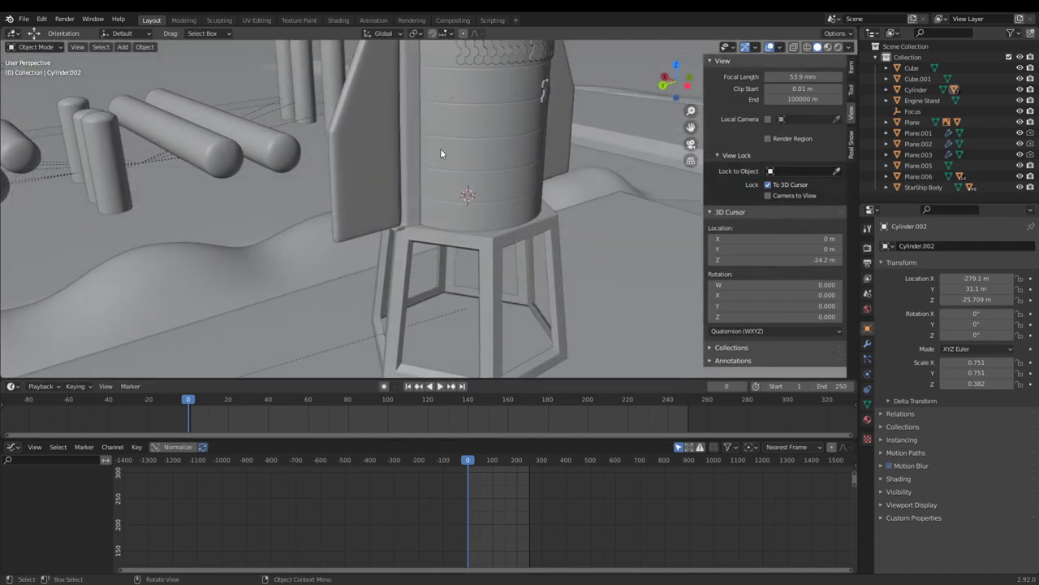
middle_drag(441, 150, 429, 210)
scroll(487, 172, up, 4)
scroll(454, 108, down, 14)
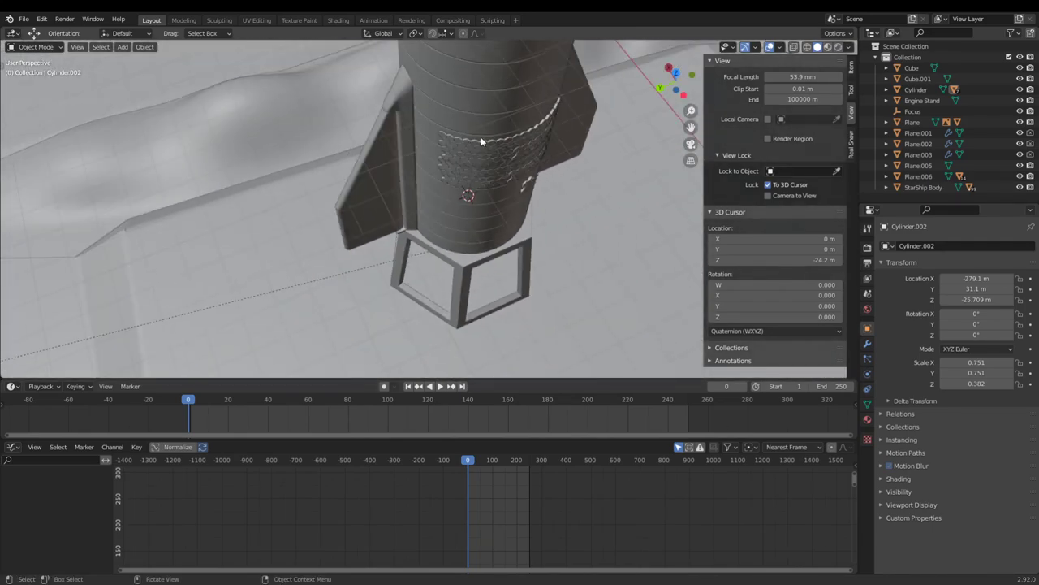
middle_drag(498, 243, 540, 187)
scroll(540, 187, down, 4)
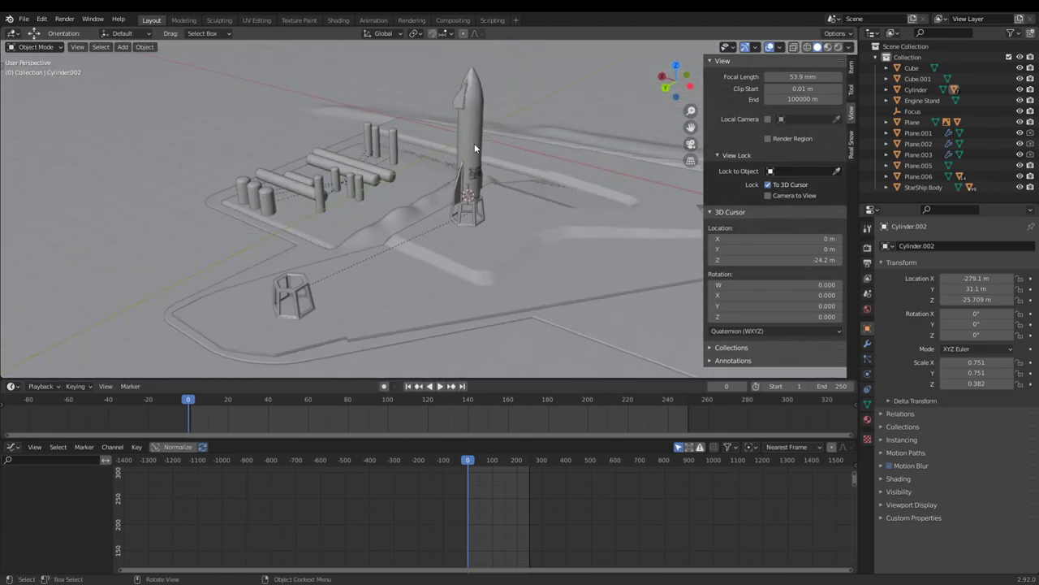
scroll(474, 142, up, 8)
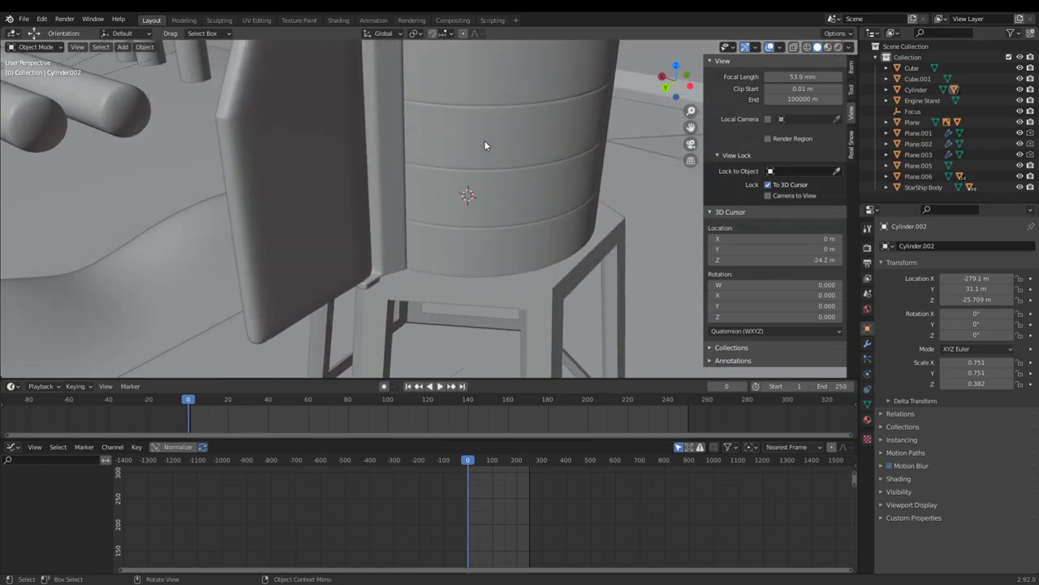
middle_drag(485, 142, 517, 190)
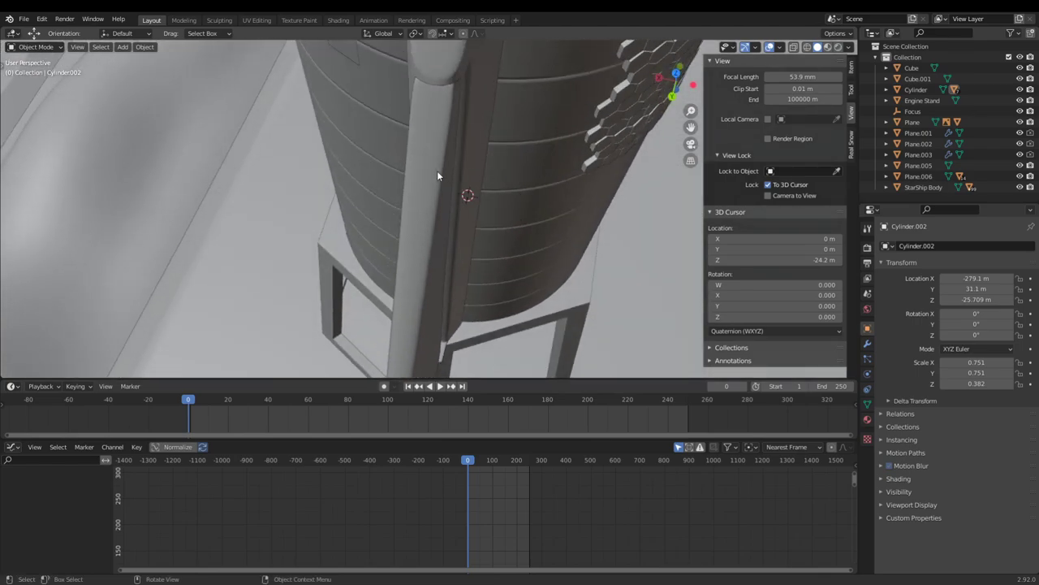
scroll(437, 175, up, 3)
scroll(437, 176, down, 7)
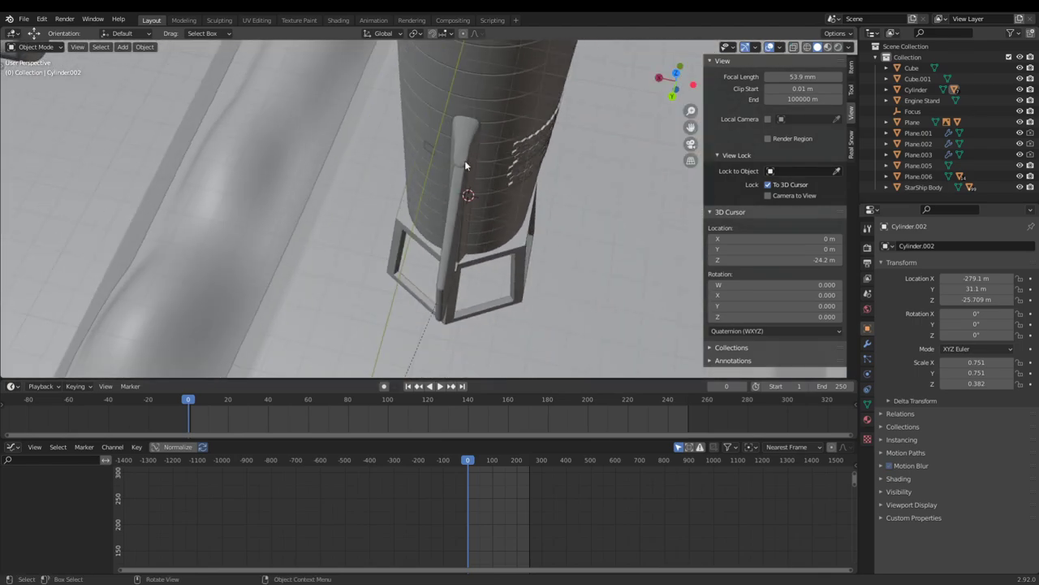
scroll(560, 197, down, 2)
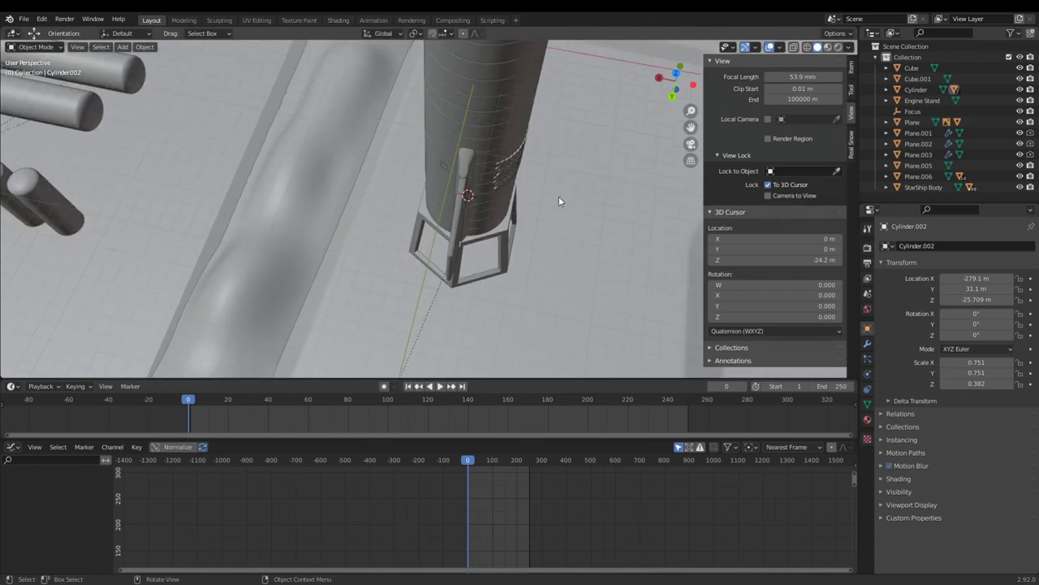
middle_drag(559, 196, 437, 119)
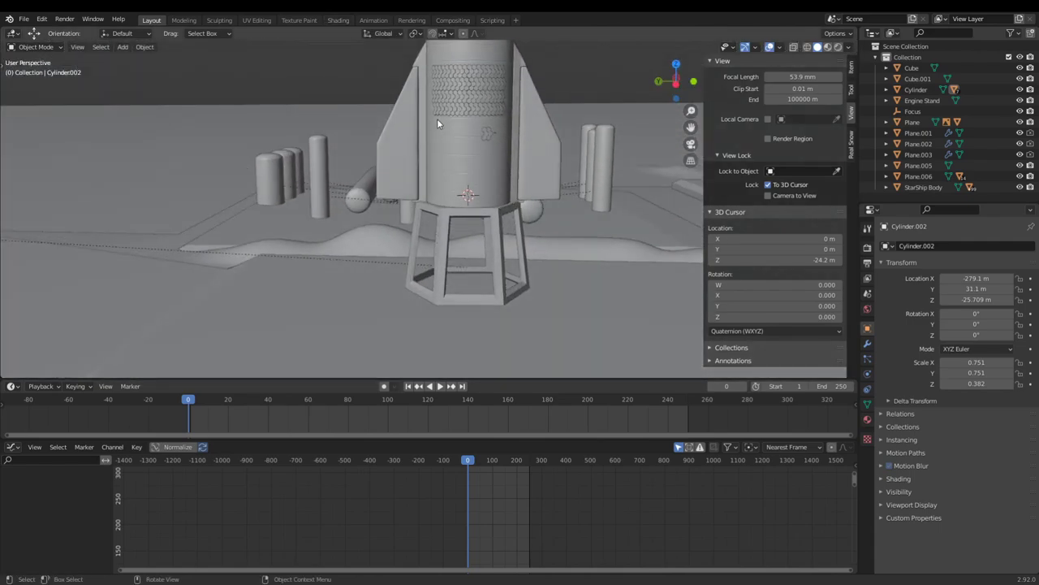
- Survey the whole launch site around the rocket, including the tank farm, the earth berm and the two empty stands
scroll(437, 119, down, 3)
middle_drag(463, 156, 346, 190)
scroll(536, 183, down, 3)
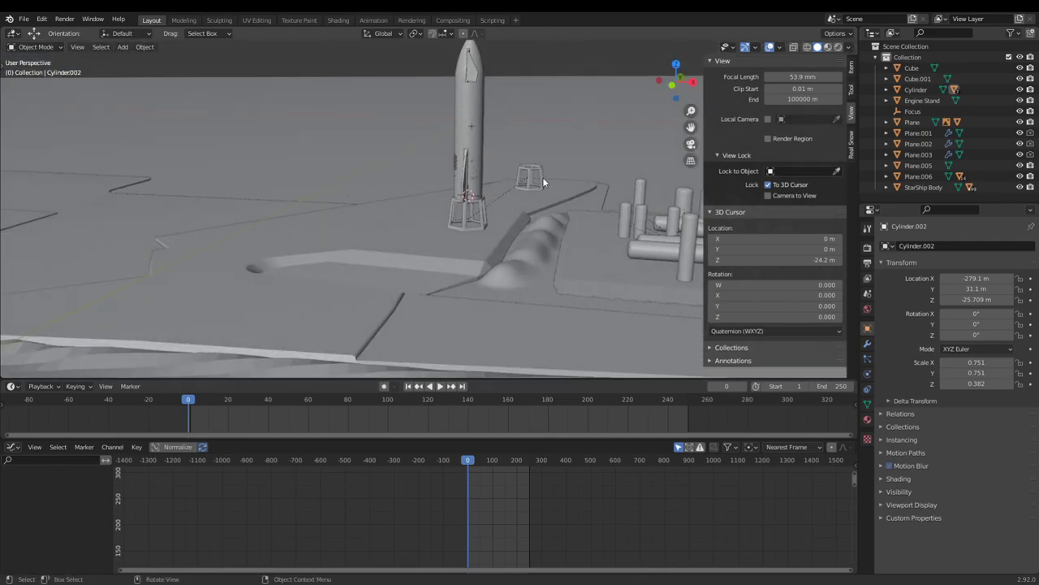
middle_drag(542, 177, 453, 147)
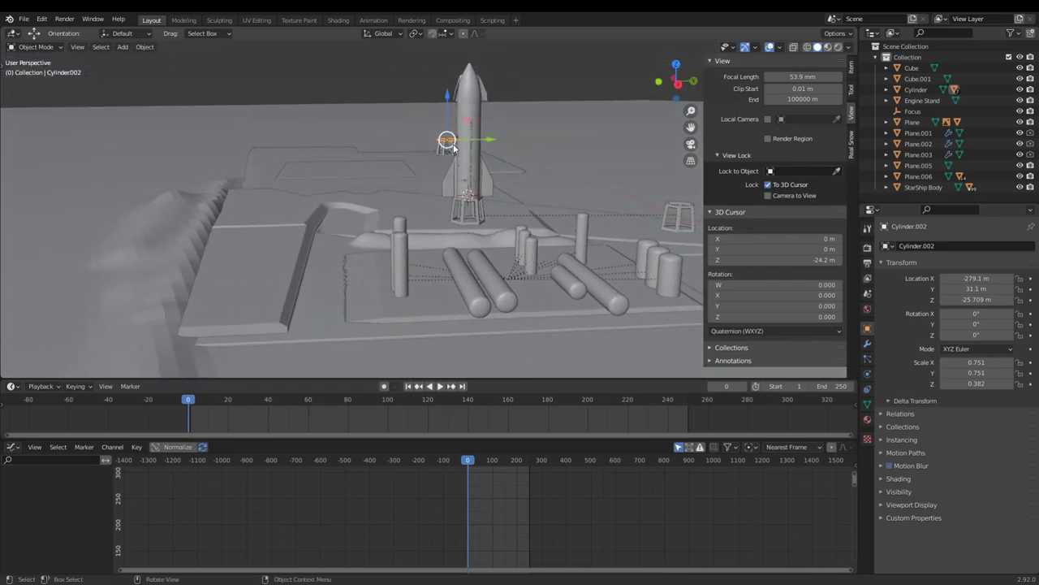
click(386, 70)
middle_drag(513, 169, 406, 179)
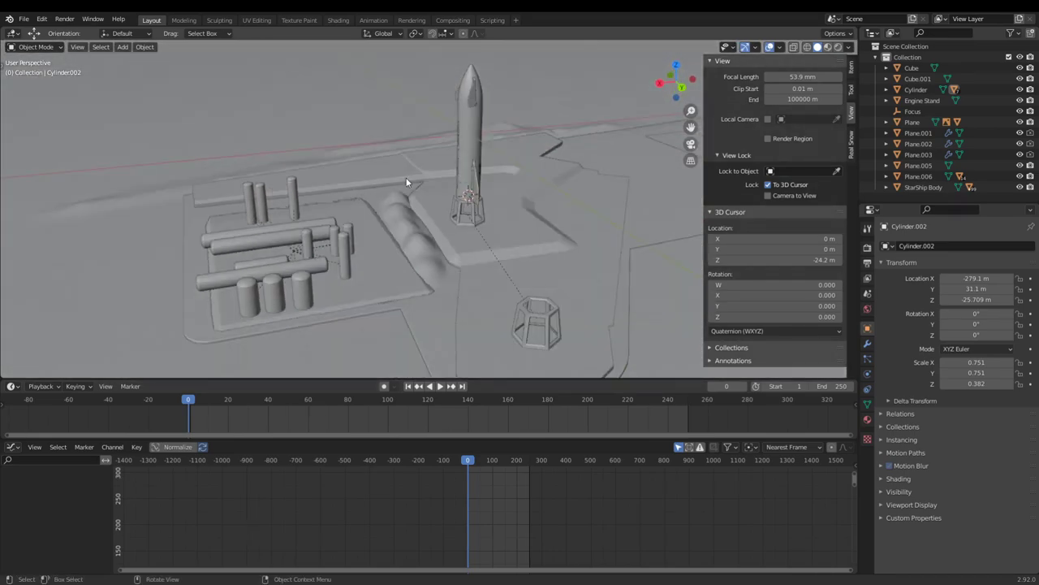
scroll(406, 179, down, 5)
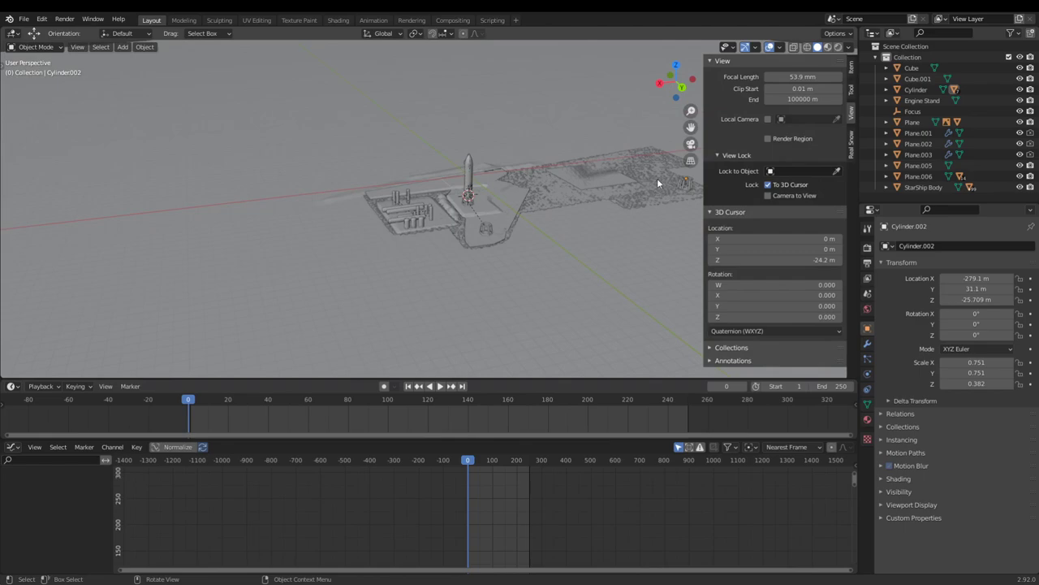
scroll(445, 179, up, 6)
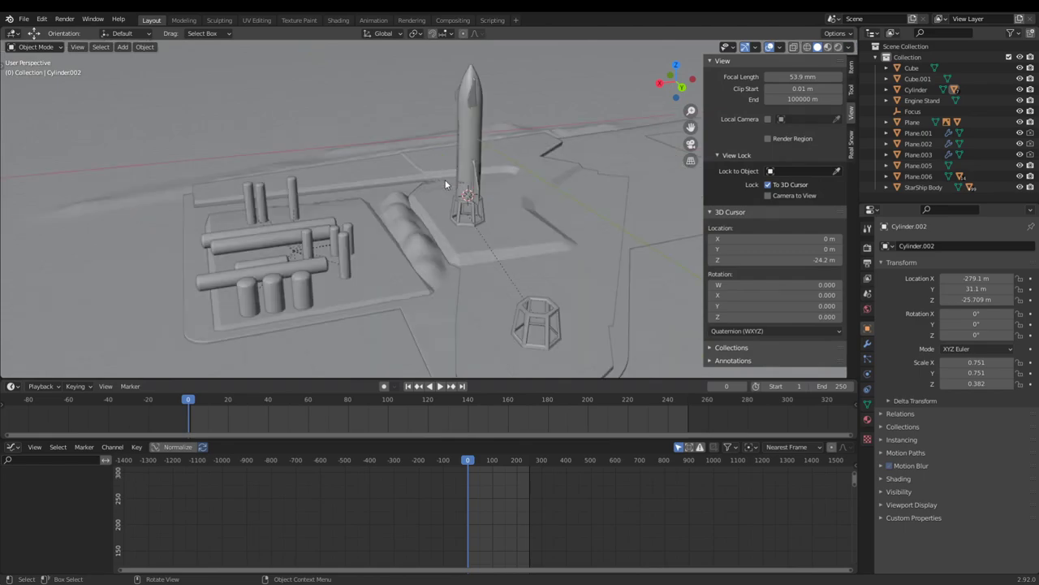
scroll(561, 166, down, 4)
middle_drag(561, 166, 360, 209)
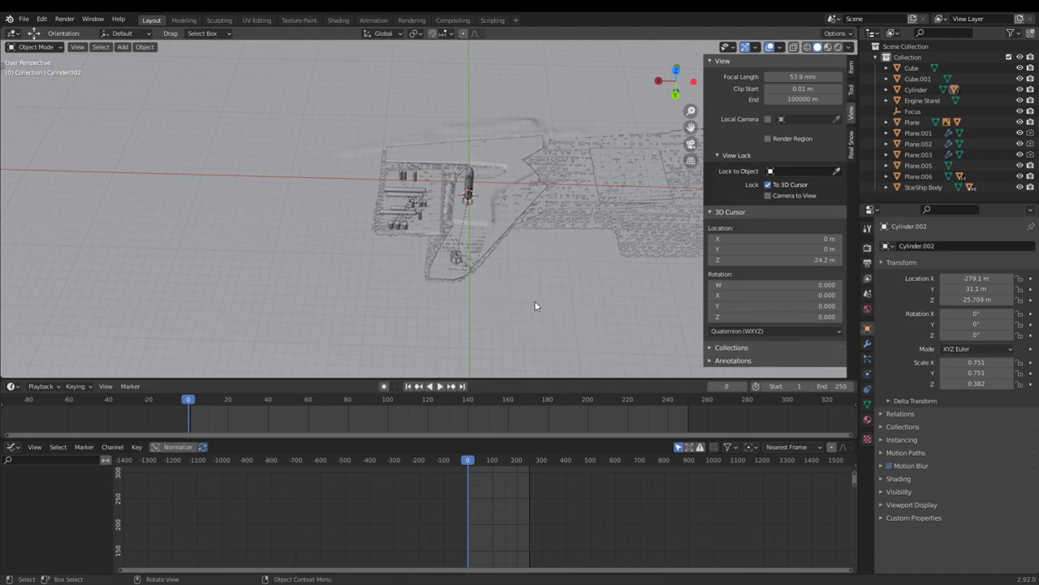
middle_drag(534, 302, 566, 277)
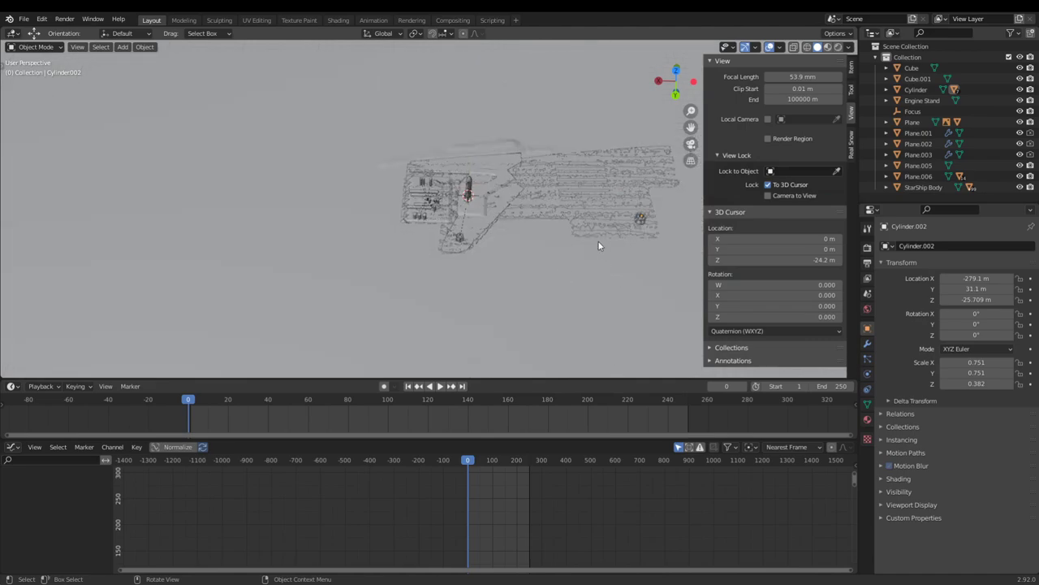
- Examine the joint between the rocket's base and the engine stand from above and from below, giving the viewport slightly more width
scroll(457, 214, up, 5)
middle_drag(457, 213, 507, 172)
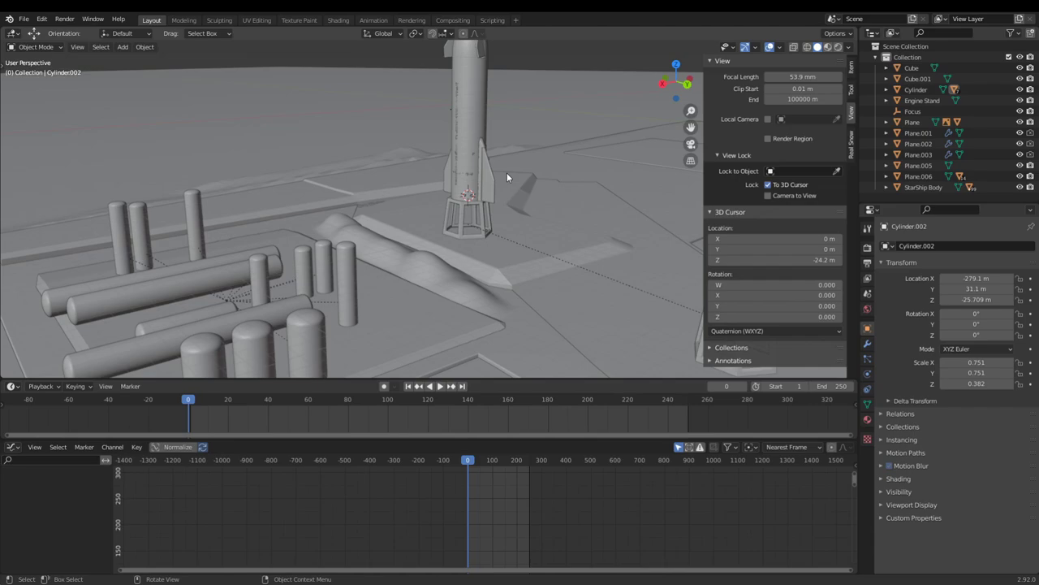
scroll(508, 175, up, 6)
middle_drag(506, 192, 482, 178)
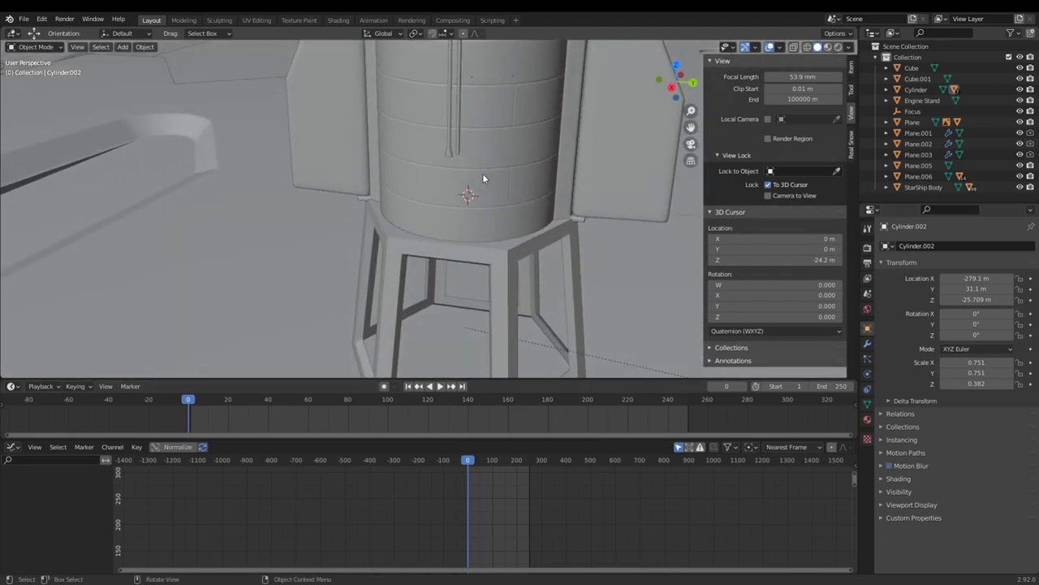
scroll(480, 134, down, 2)
scroll(480, 133, up, 3)
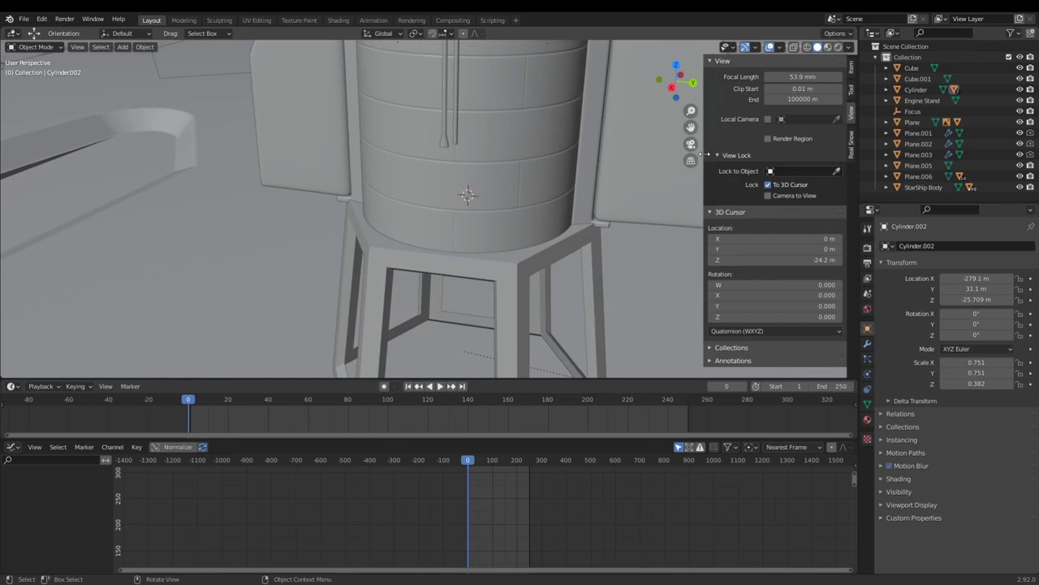
drag(704, 154, 721, 155)
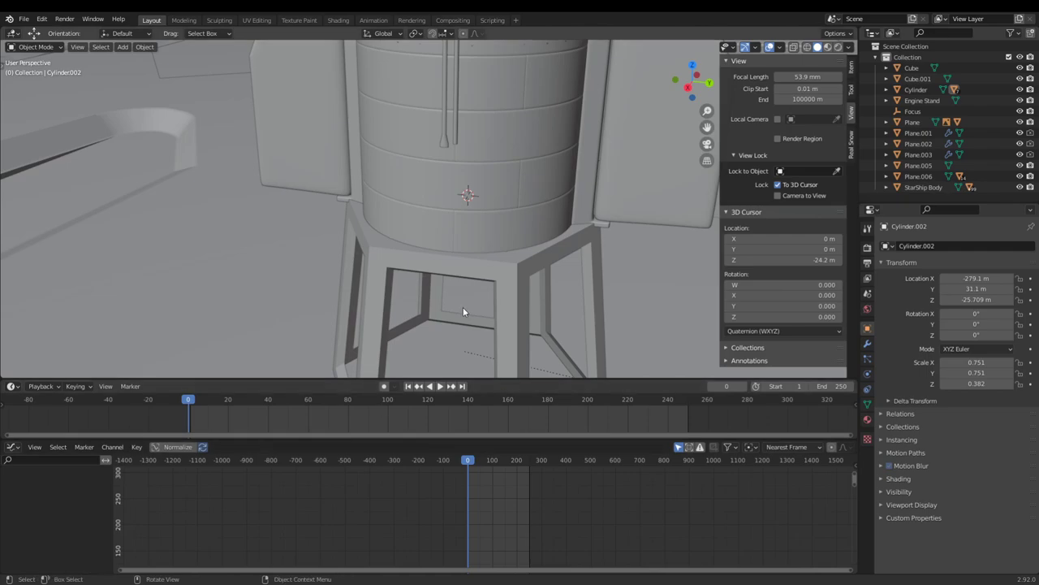
scroll(478, 220, up, 2)
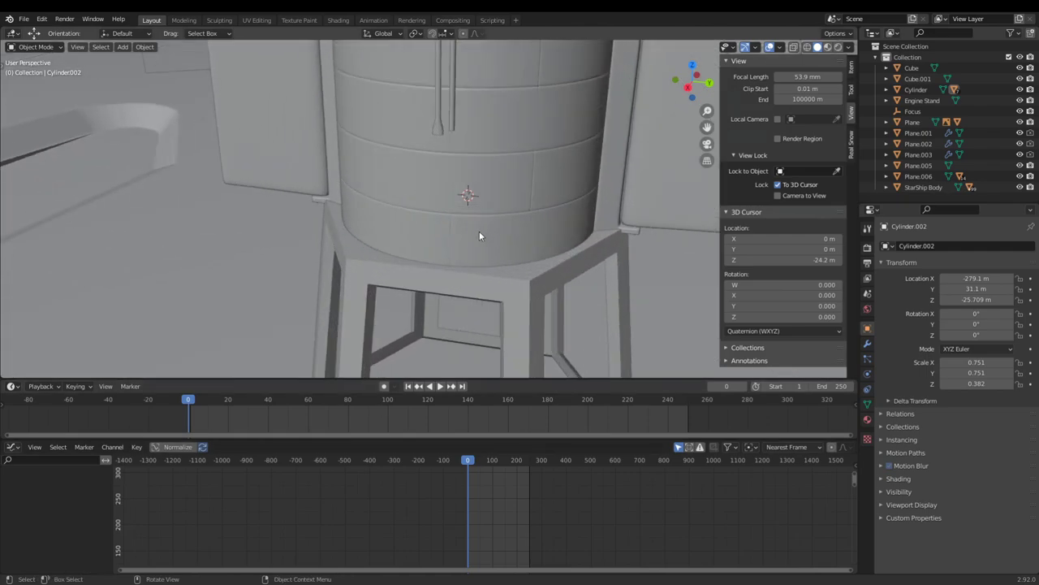
middle_drag(479, 230, 559, 179)
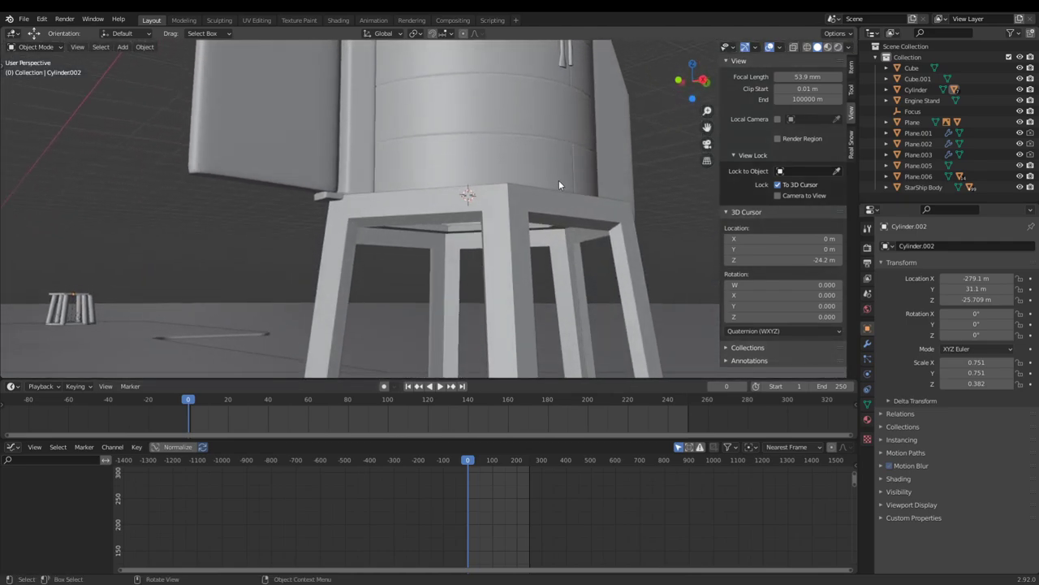